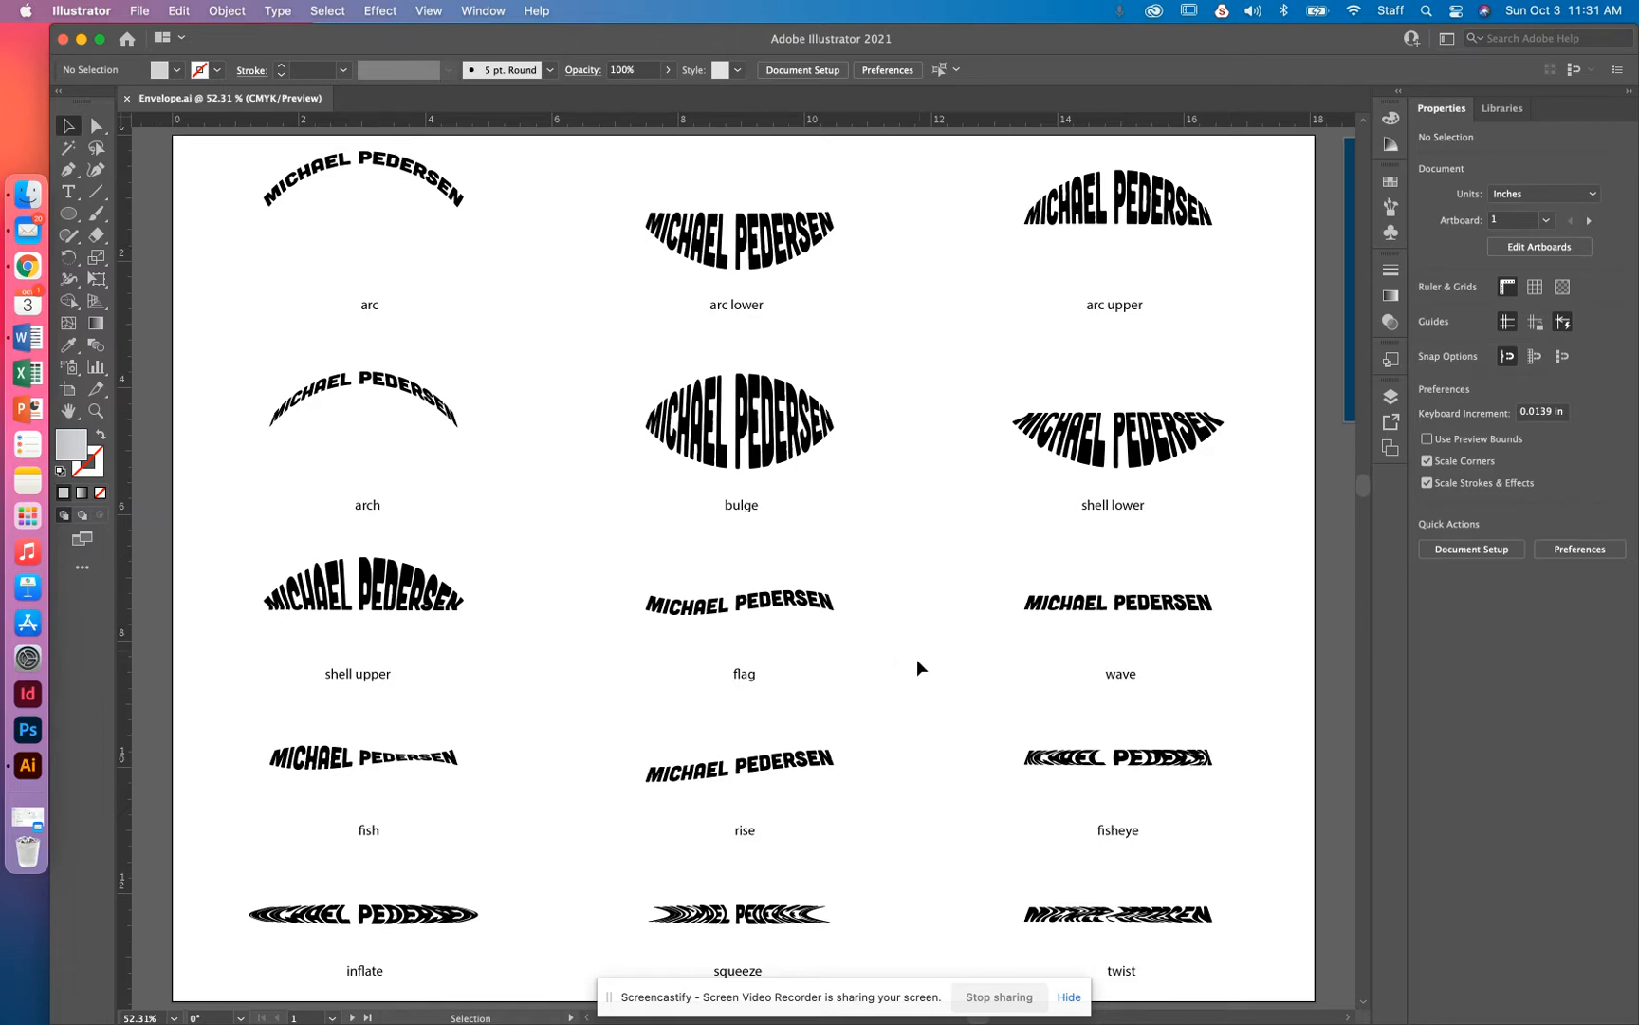
Open the Creative Cloud active fonts list and go browse more fonts on the web
left_click(1068, 999)
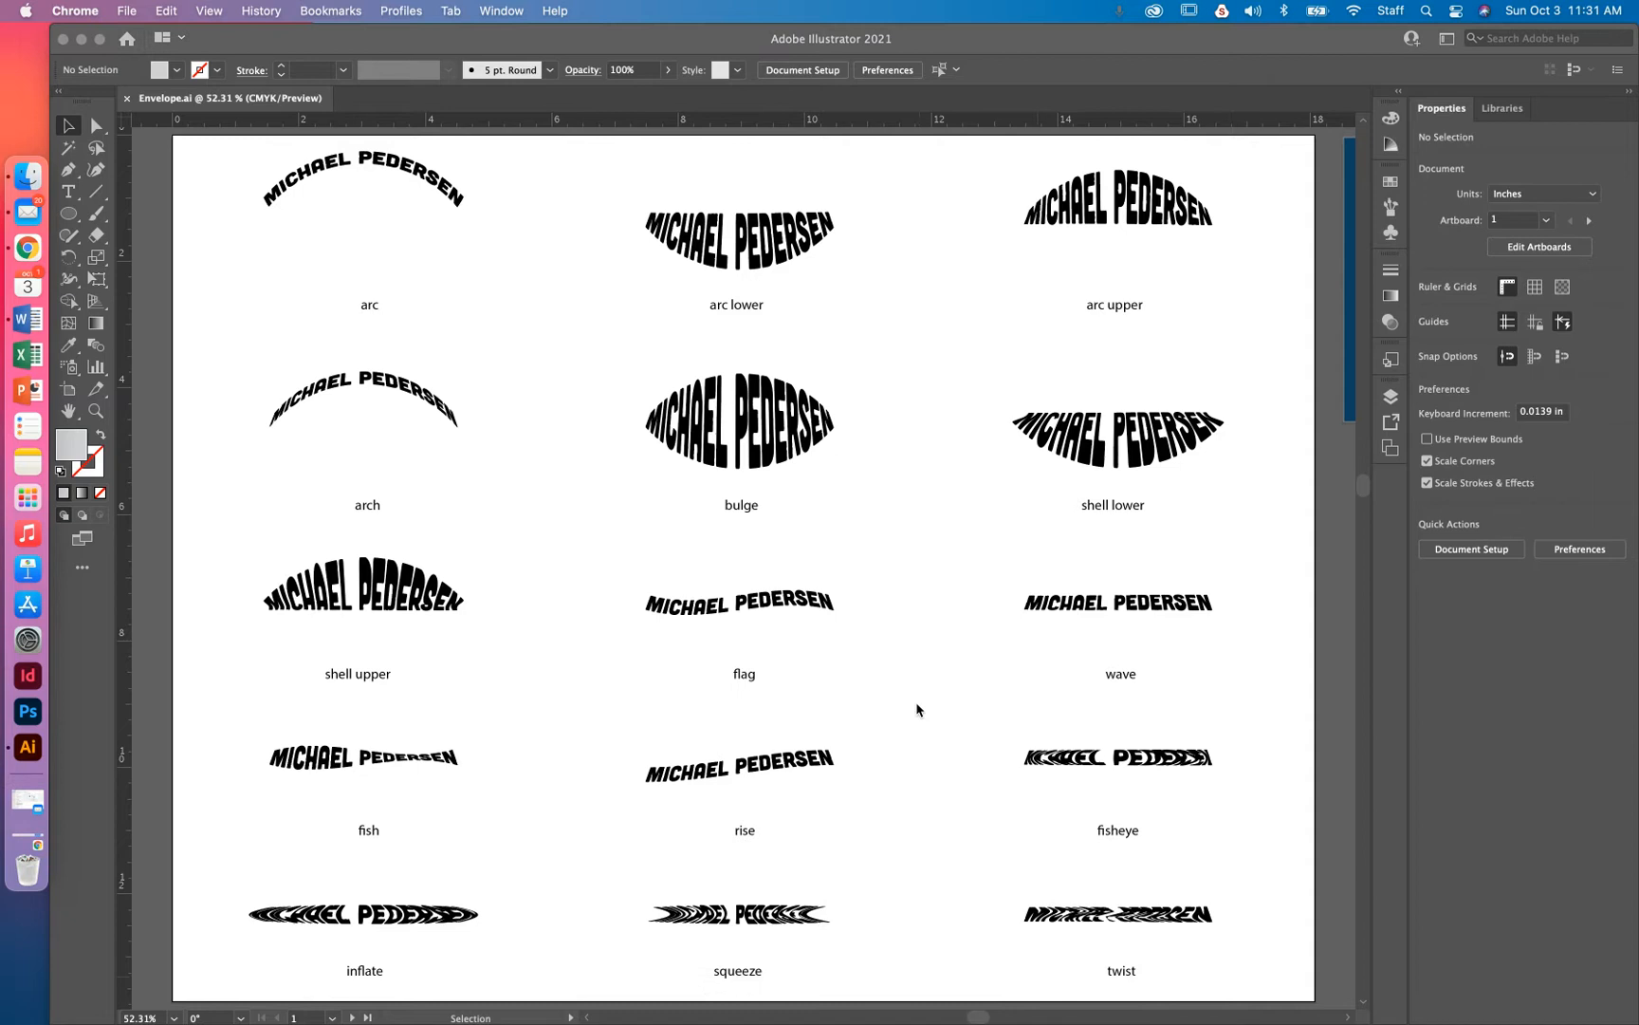
key("super+Tab")
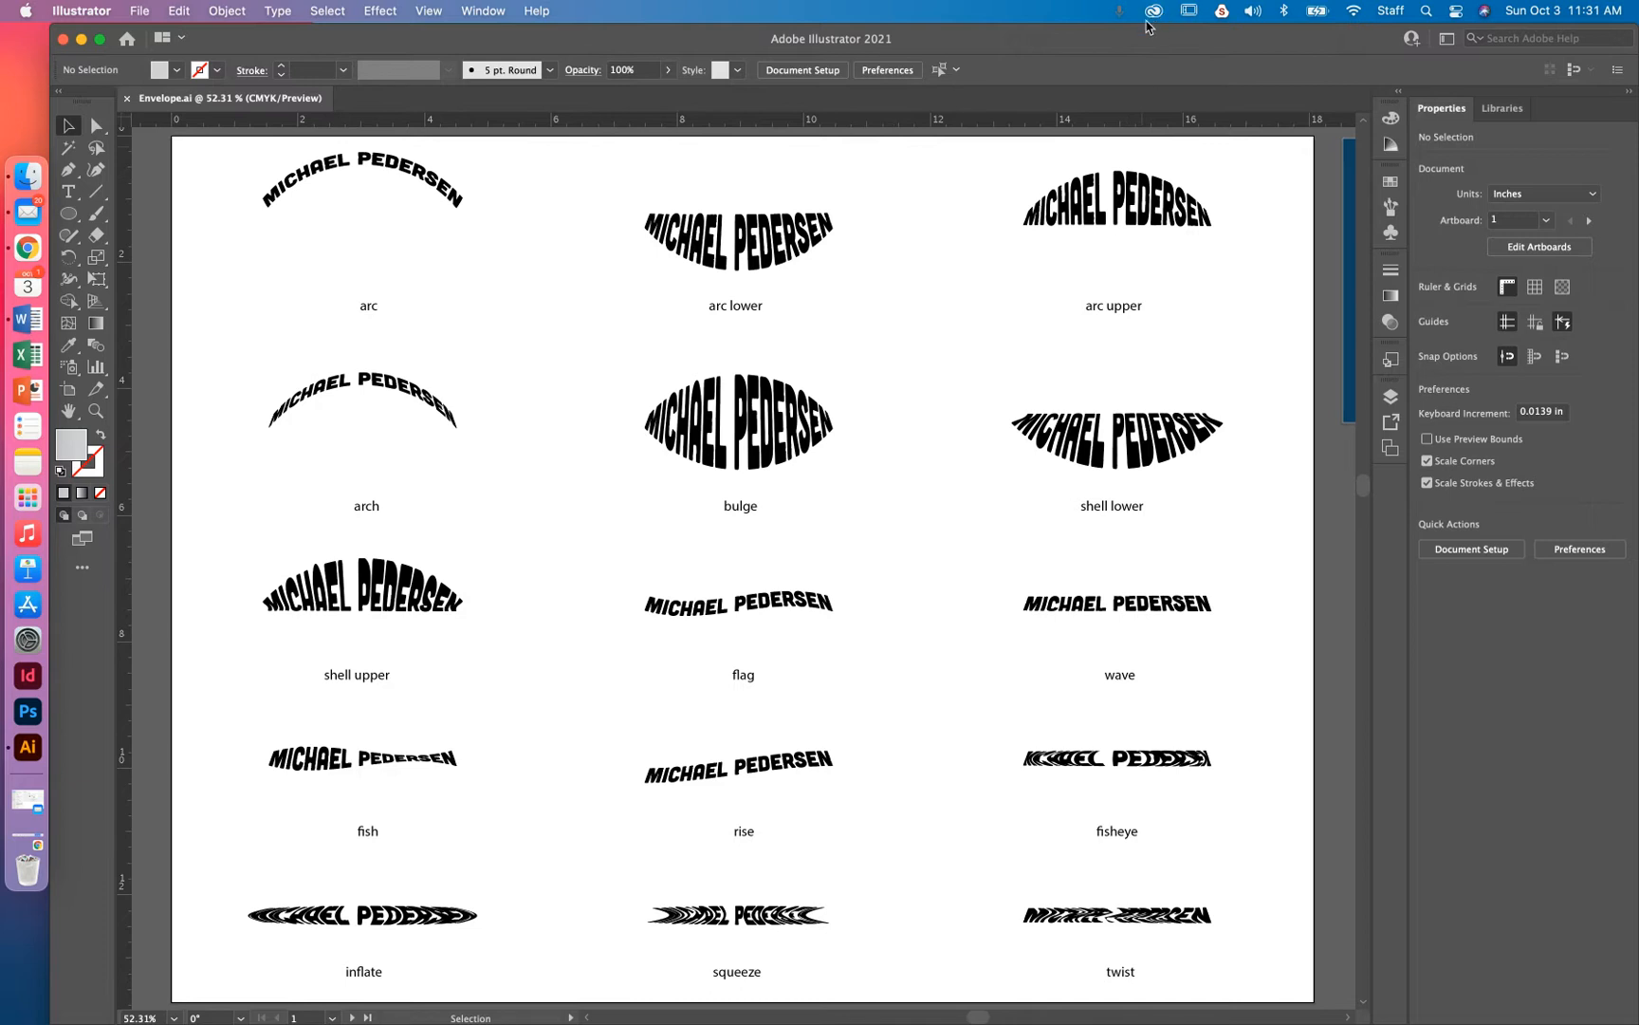
left_click(1155, 12)
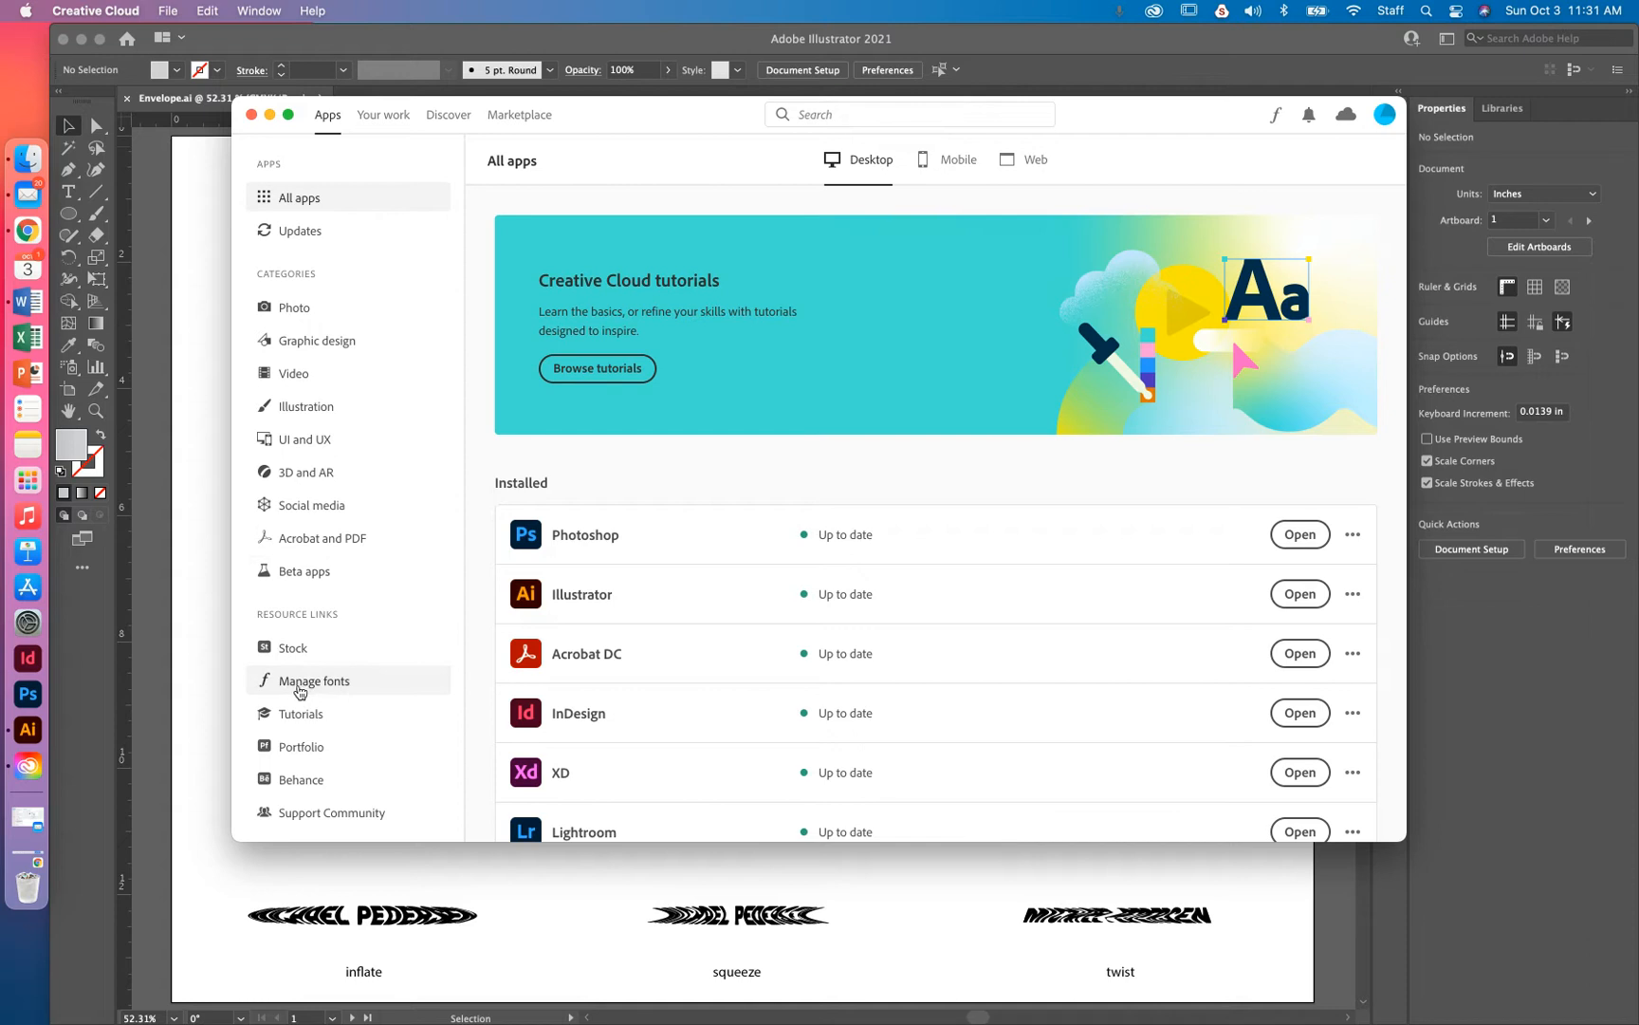
left_click(299, 689)
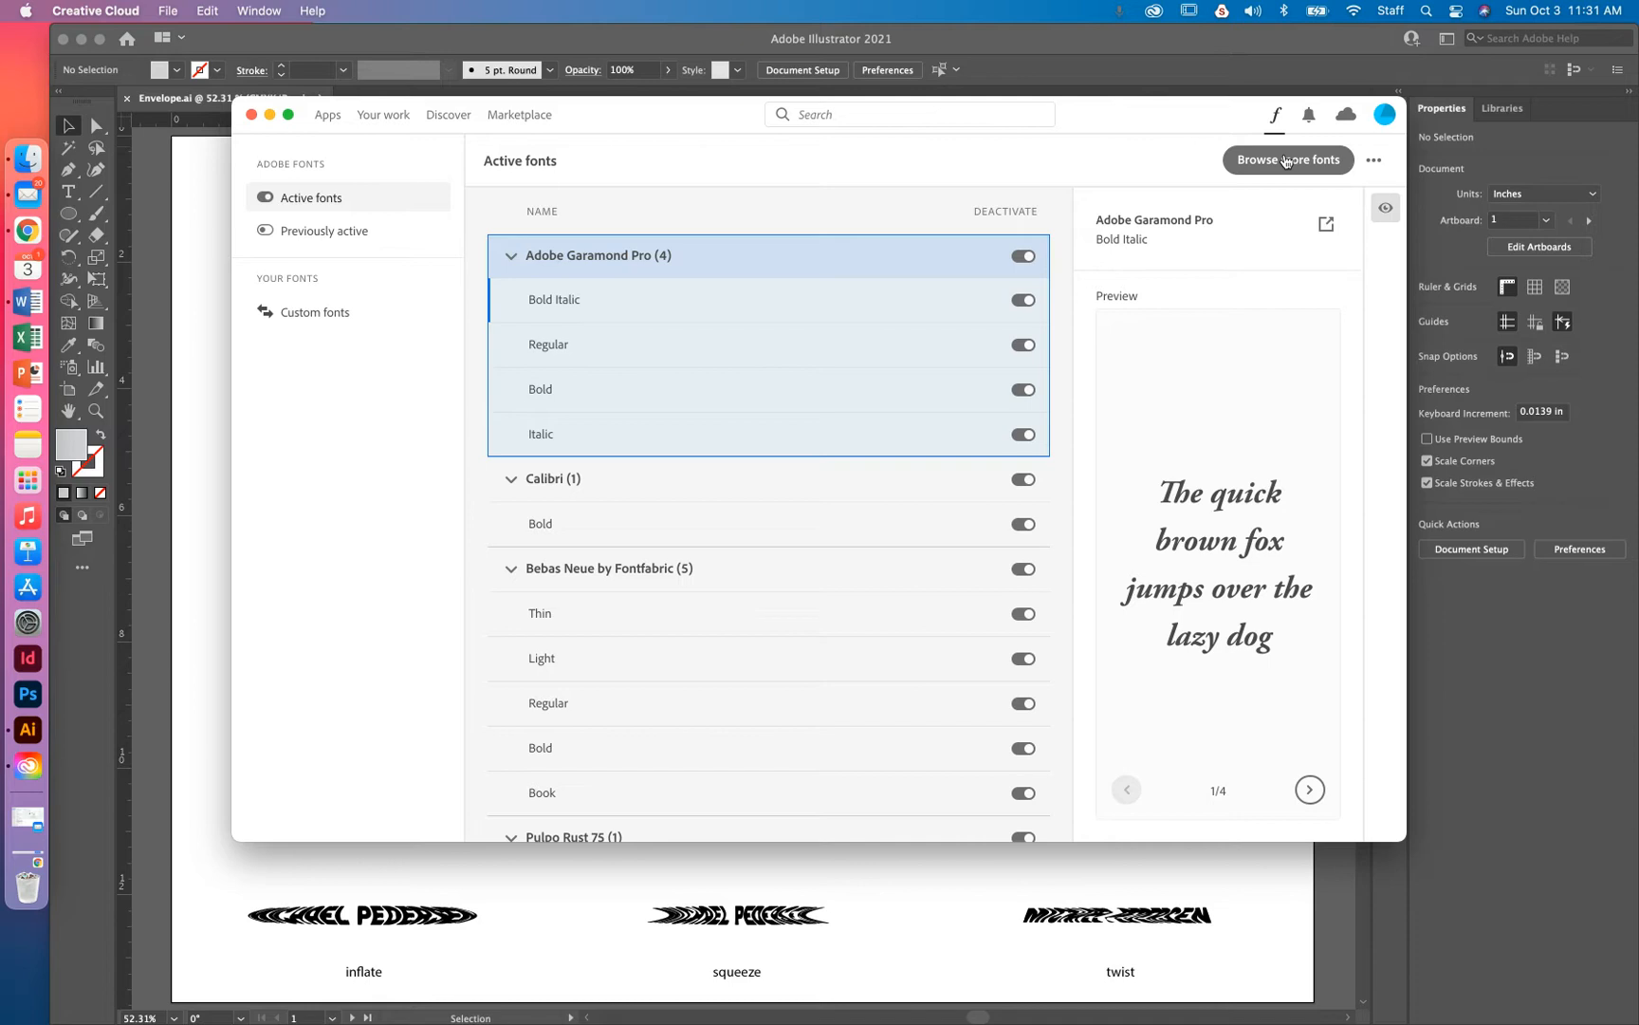
left_click(1286, 162)
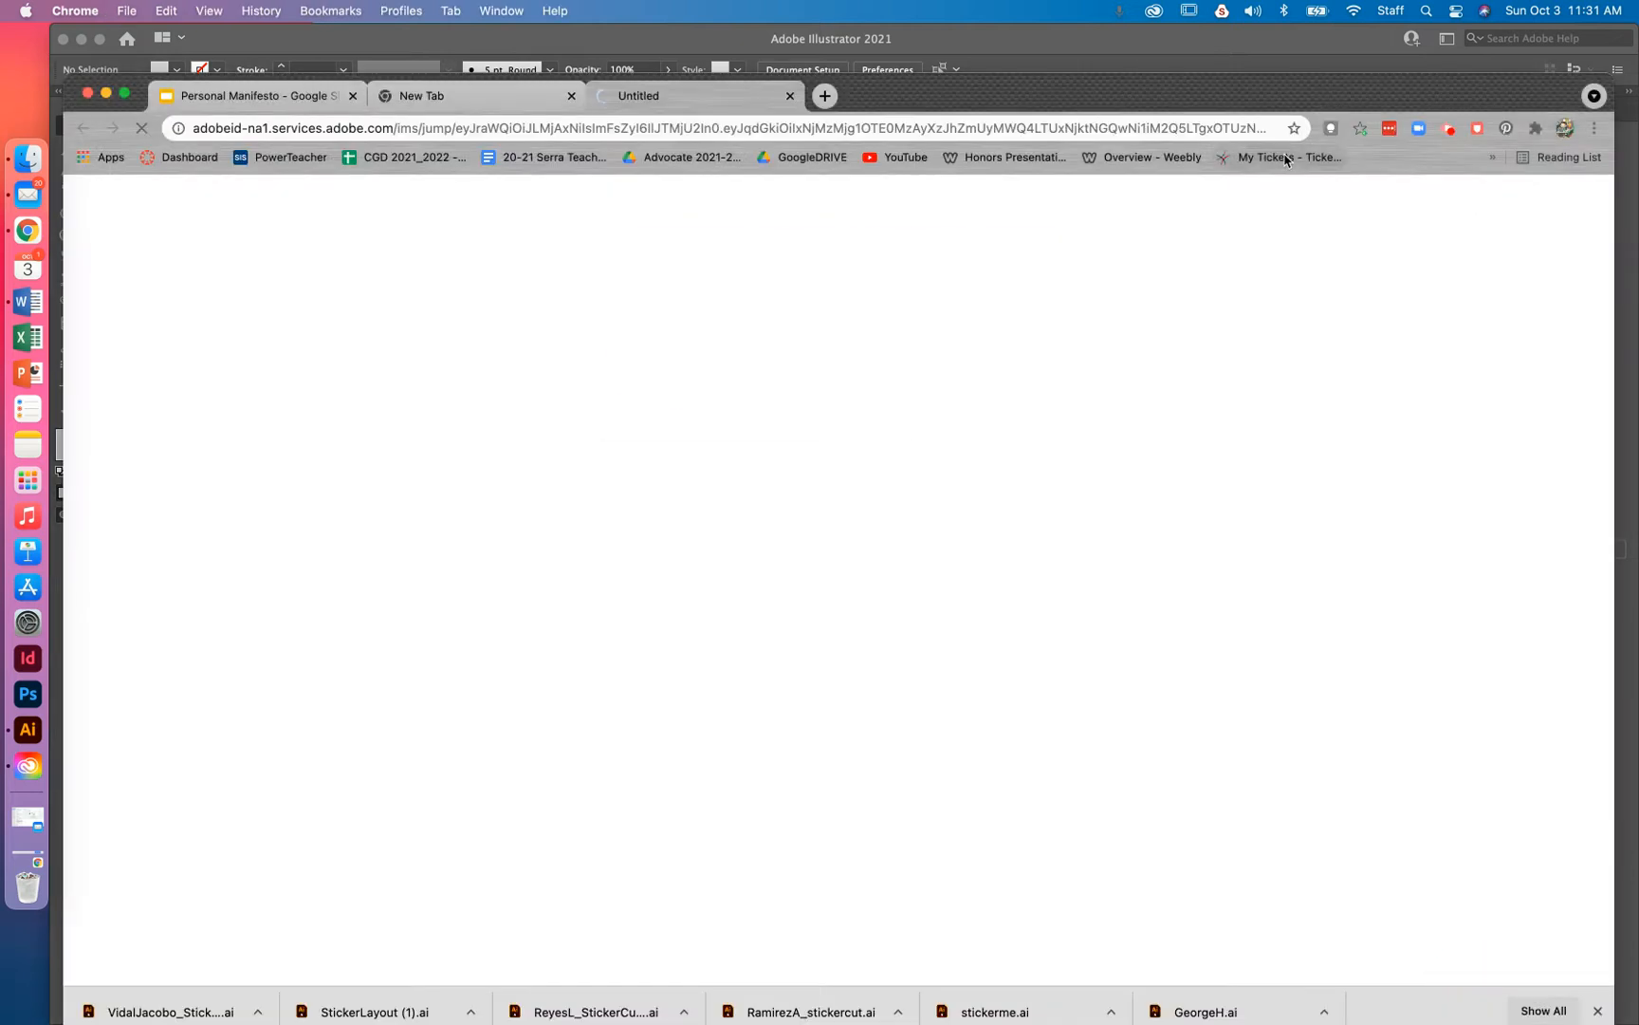
Sign in to Adobe Fonts and search the catalogue for Cubano
left_click_drag(939, 108, 934, 60)
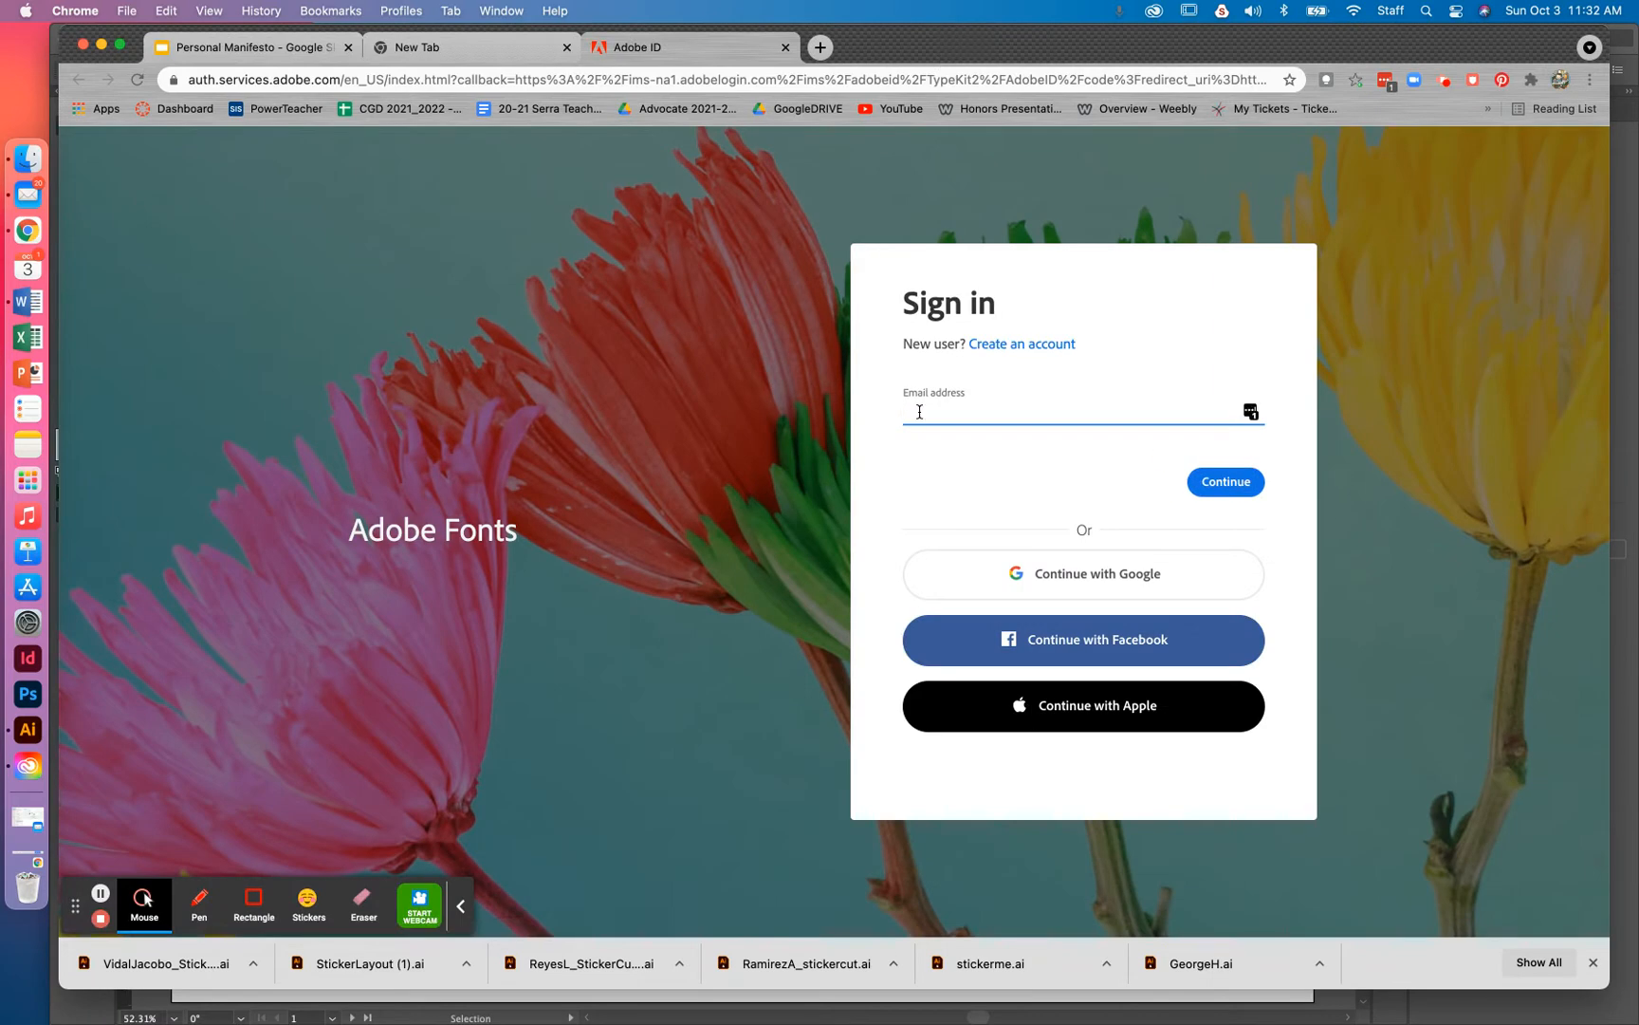
left_click(922, 411)
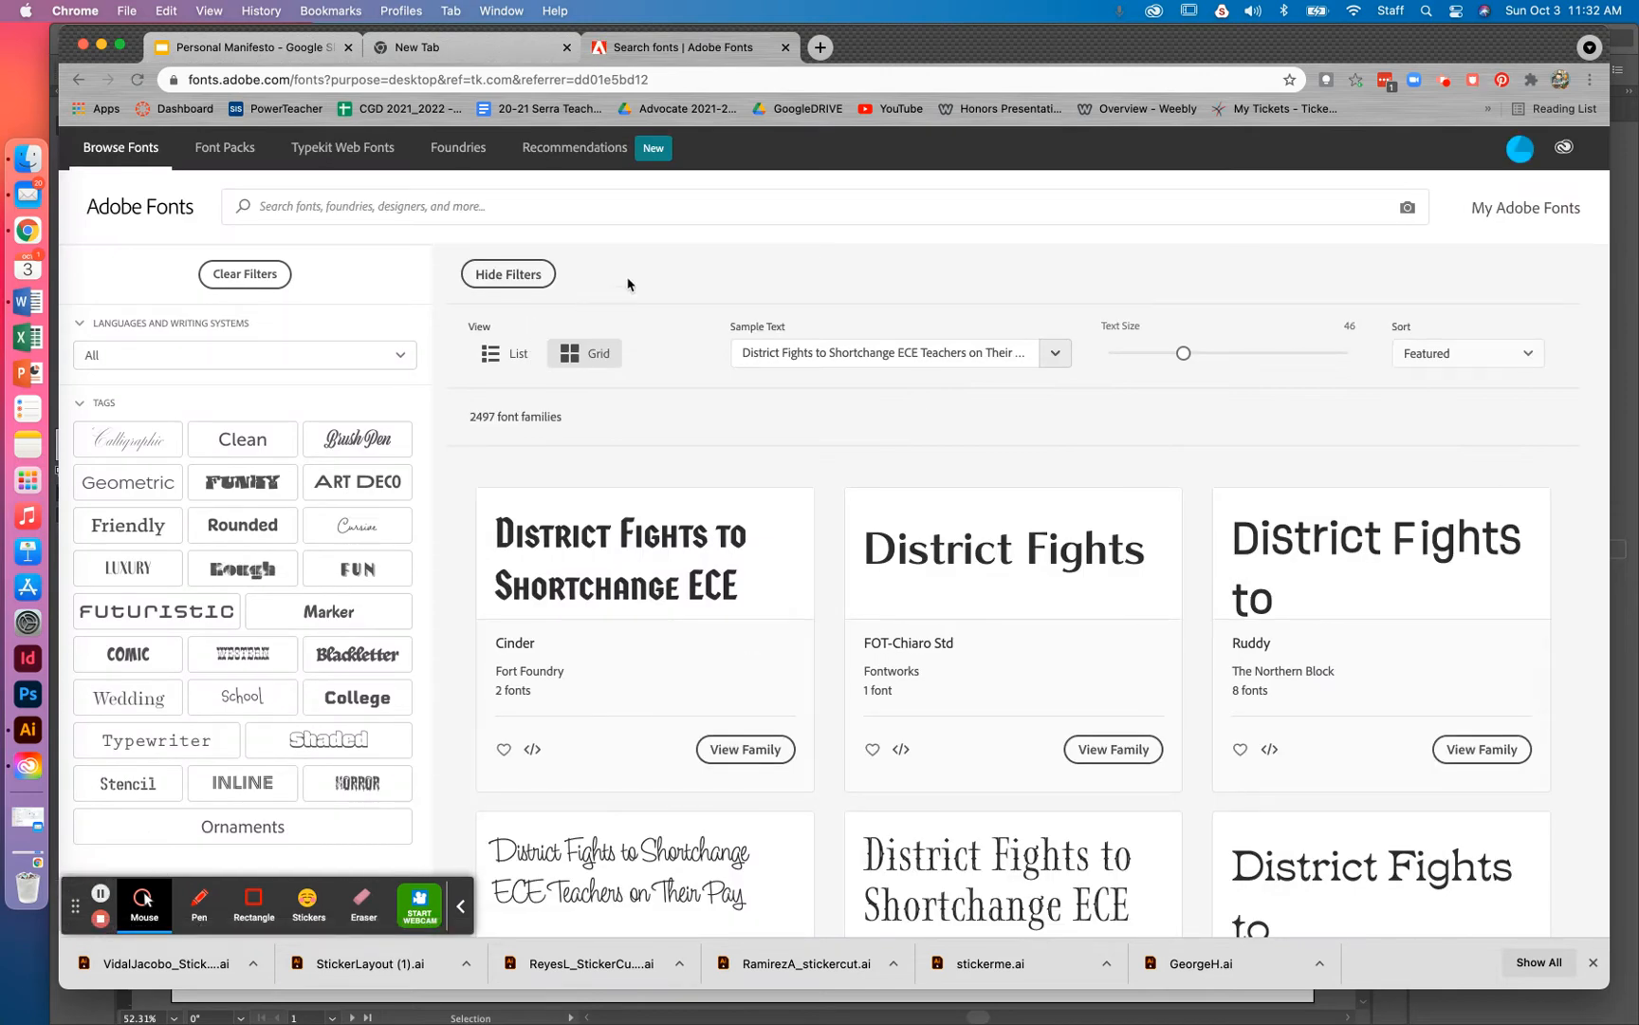
left_click(573, 209)
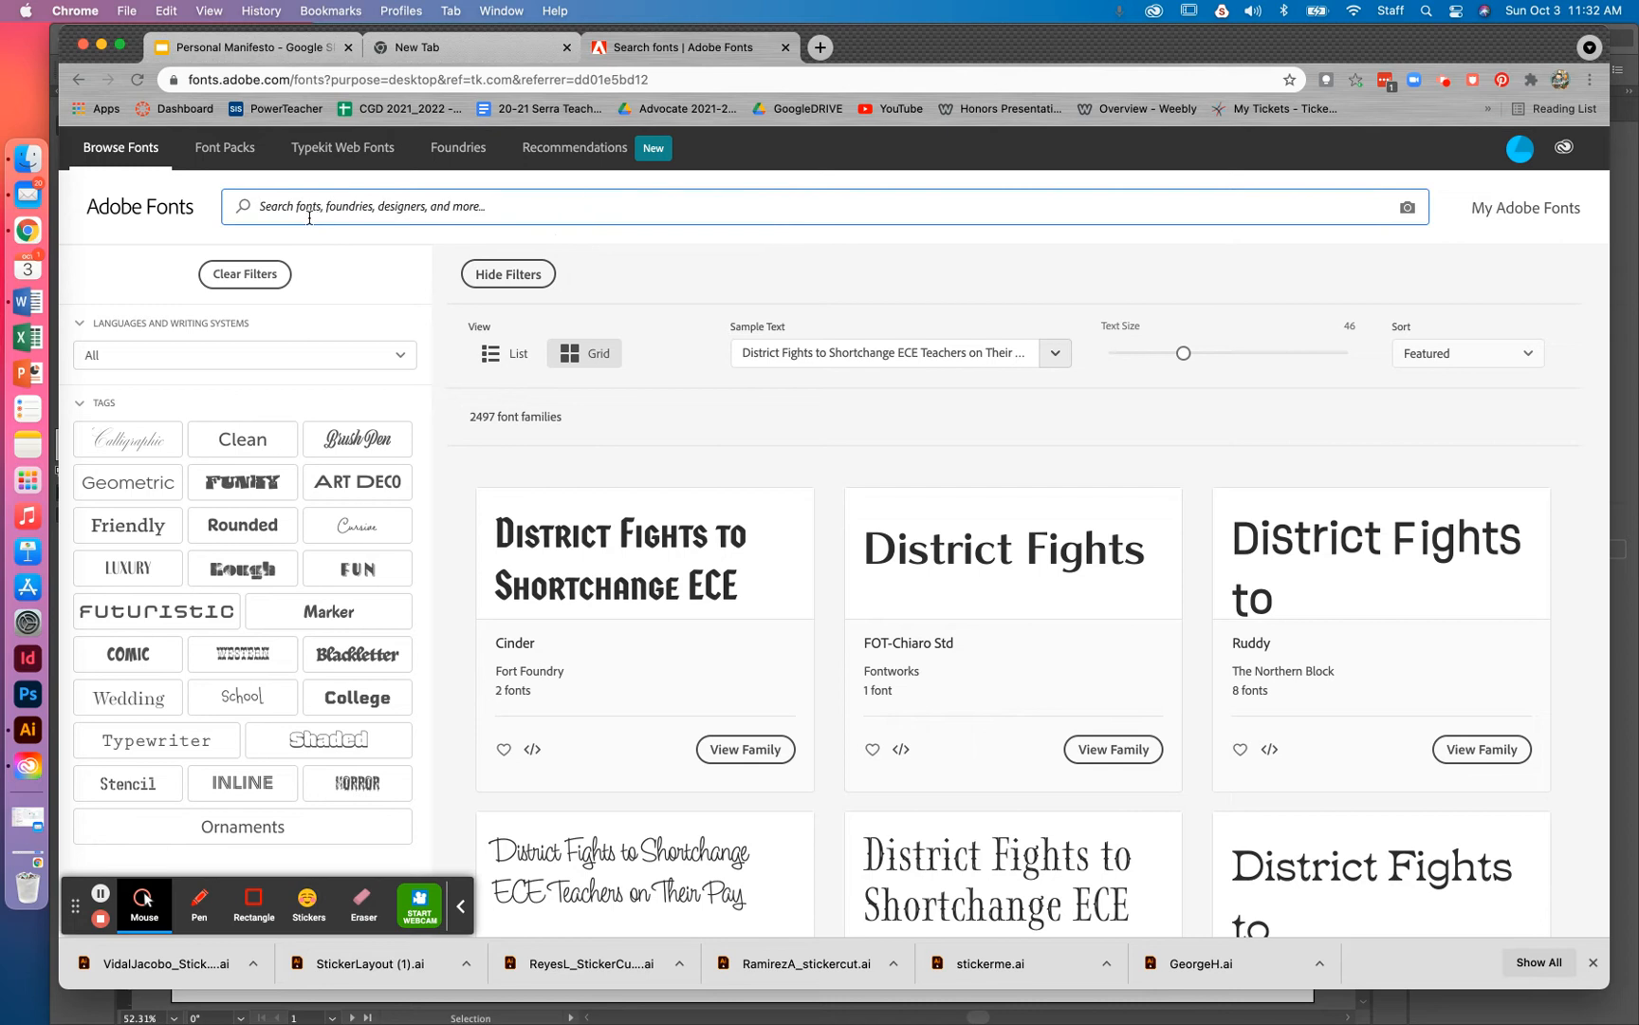
type("d")
type("ubano")
key("Return")
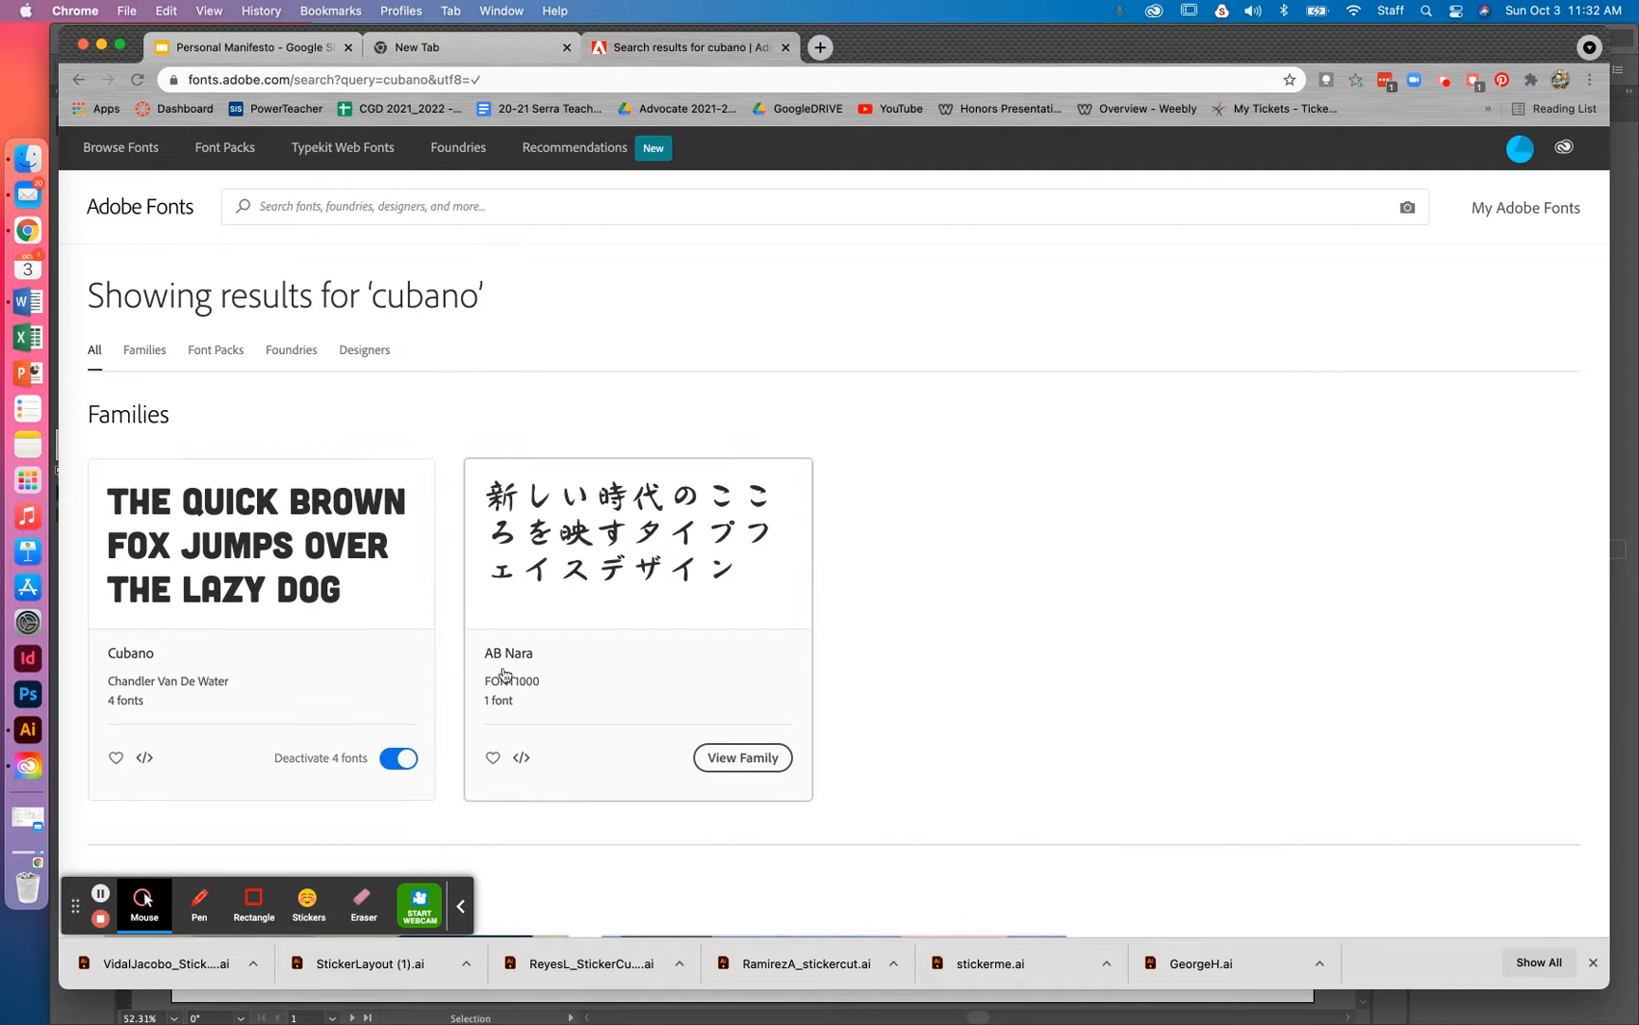
Deactivate all four Cubano fonts, then reactivate only Cubano Regular
left_click(391, 762)
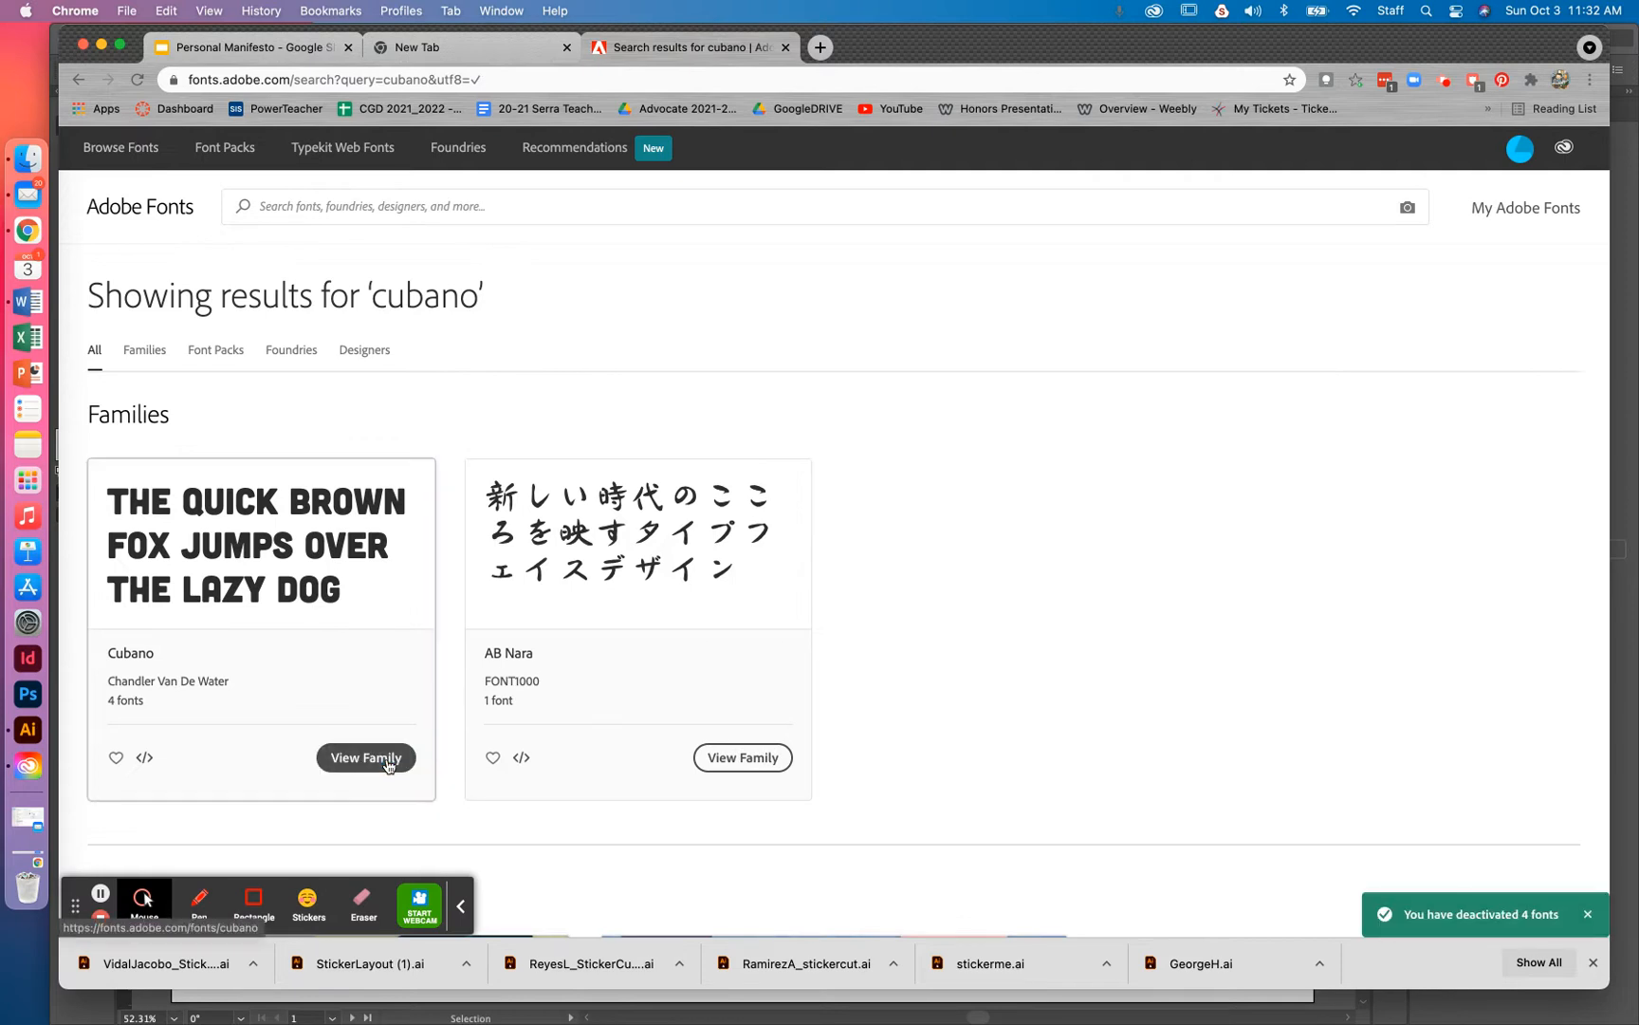
left_click(377, 766)
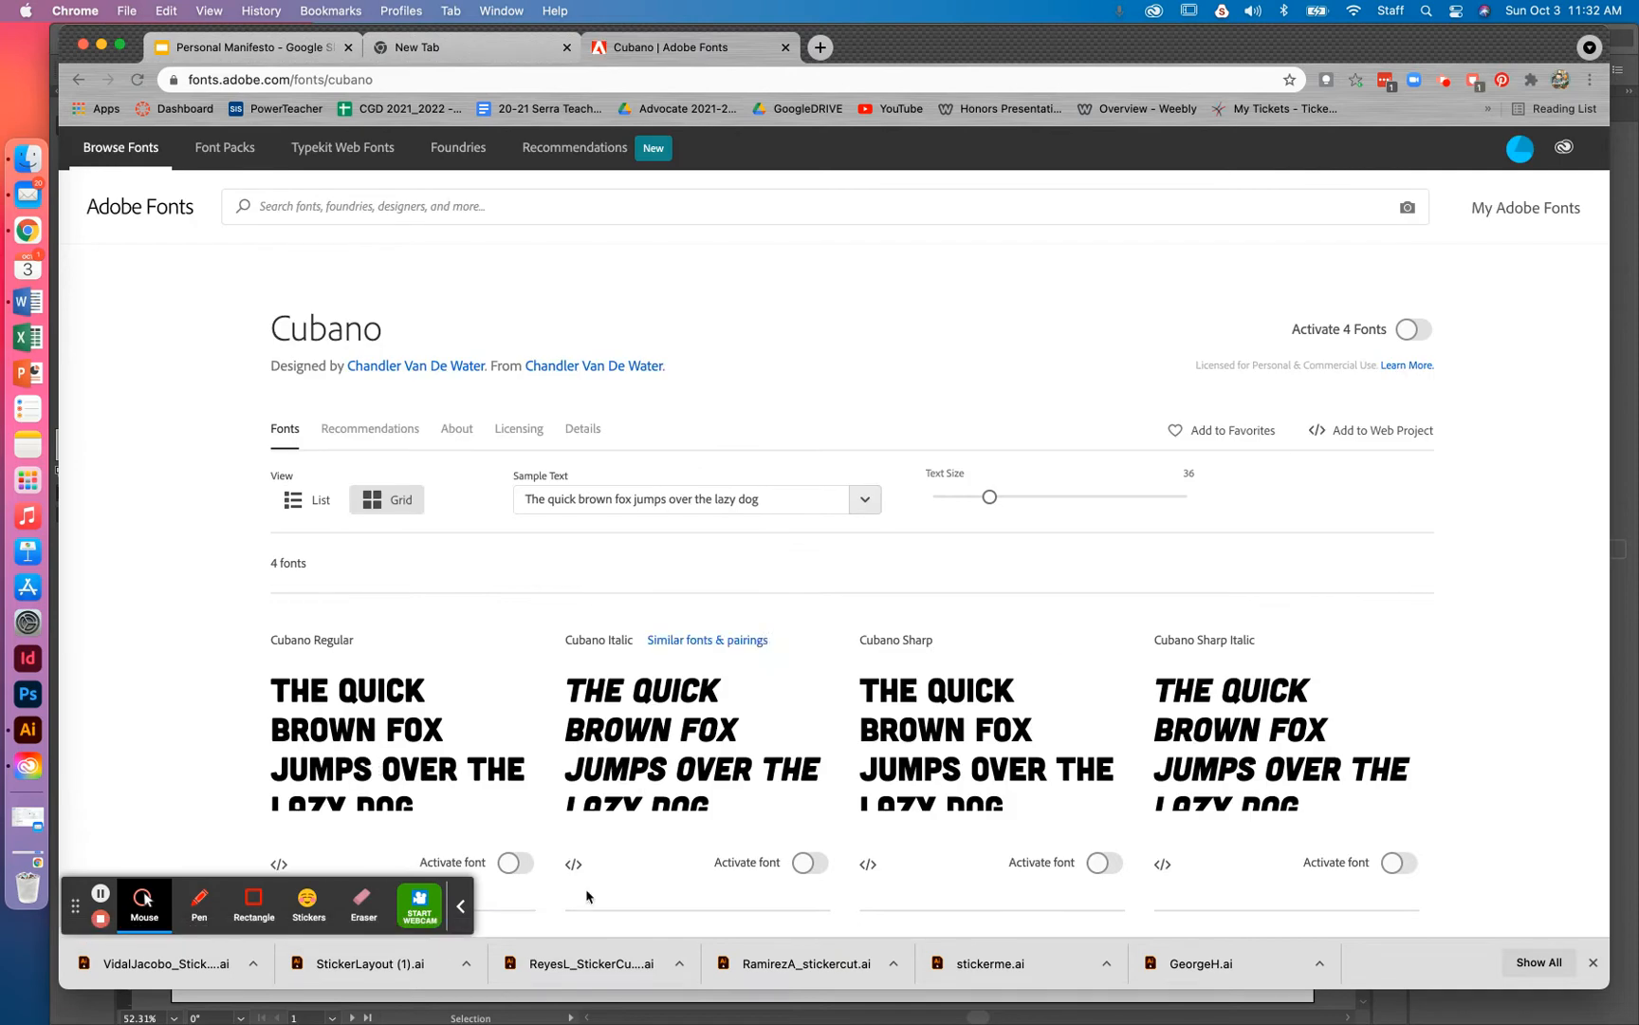
left_click(522, 865)
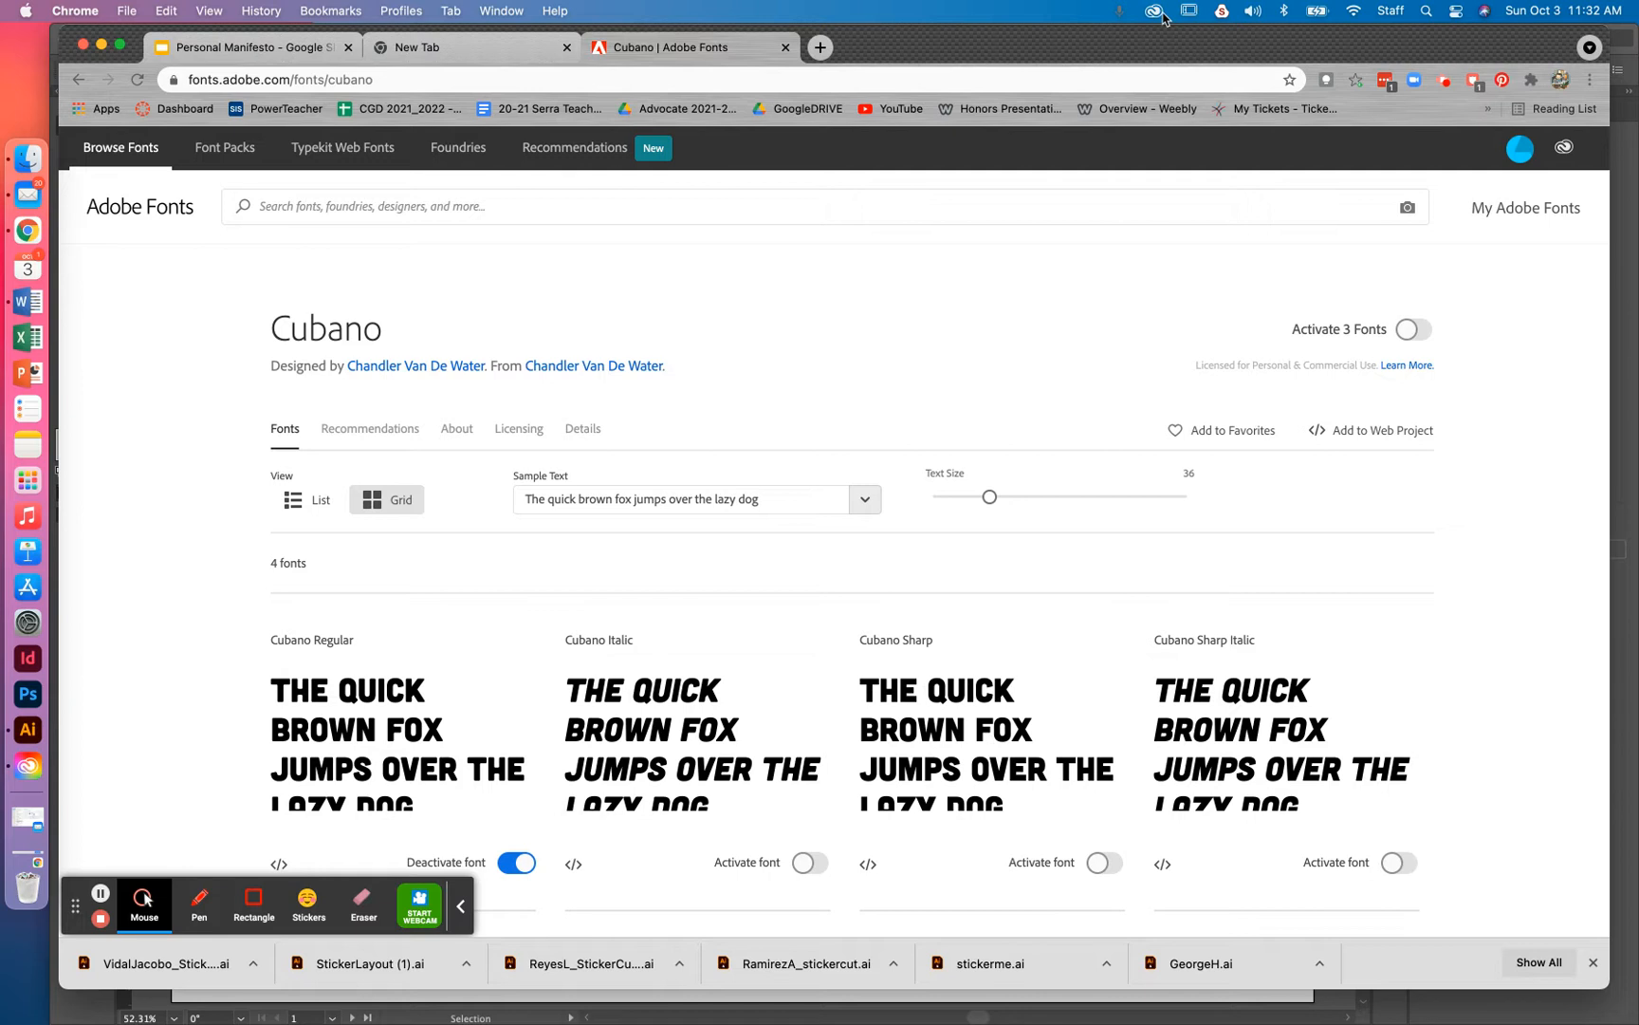
left_click(167, 210)
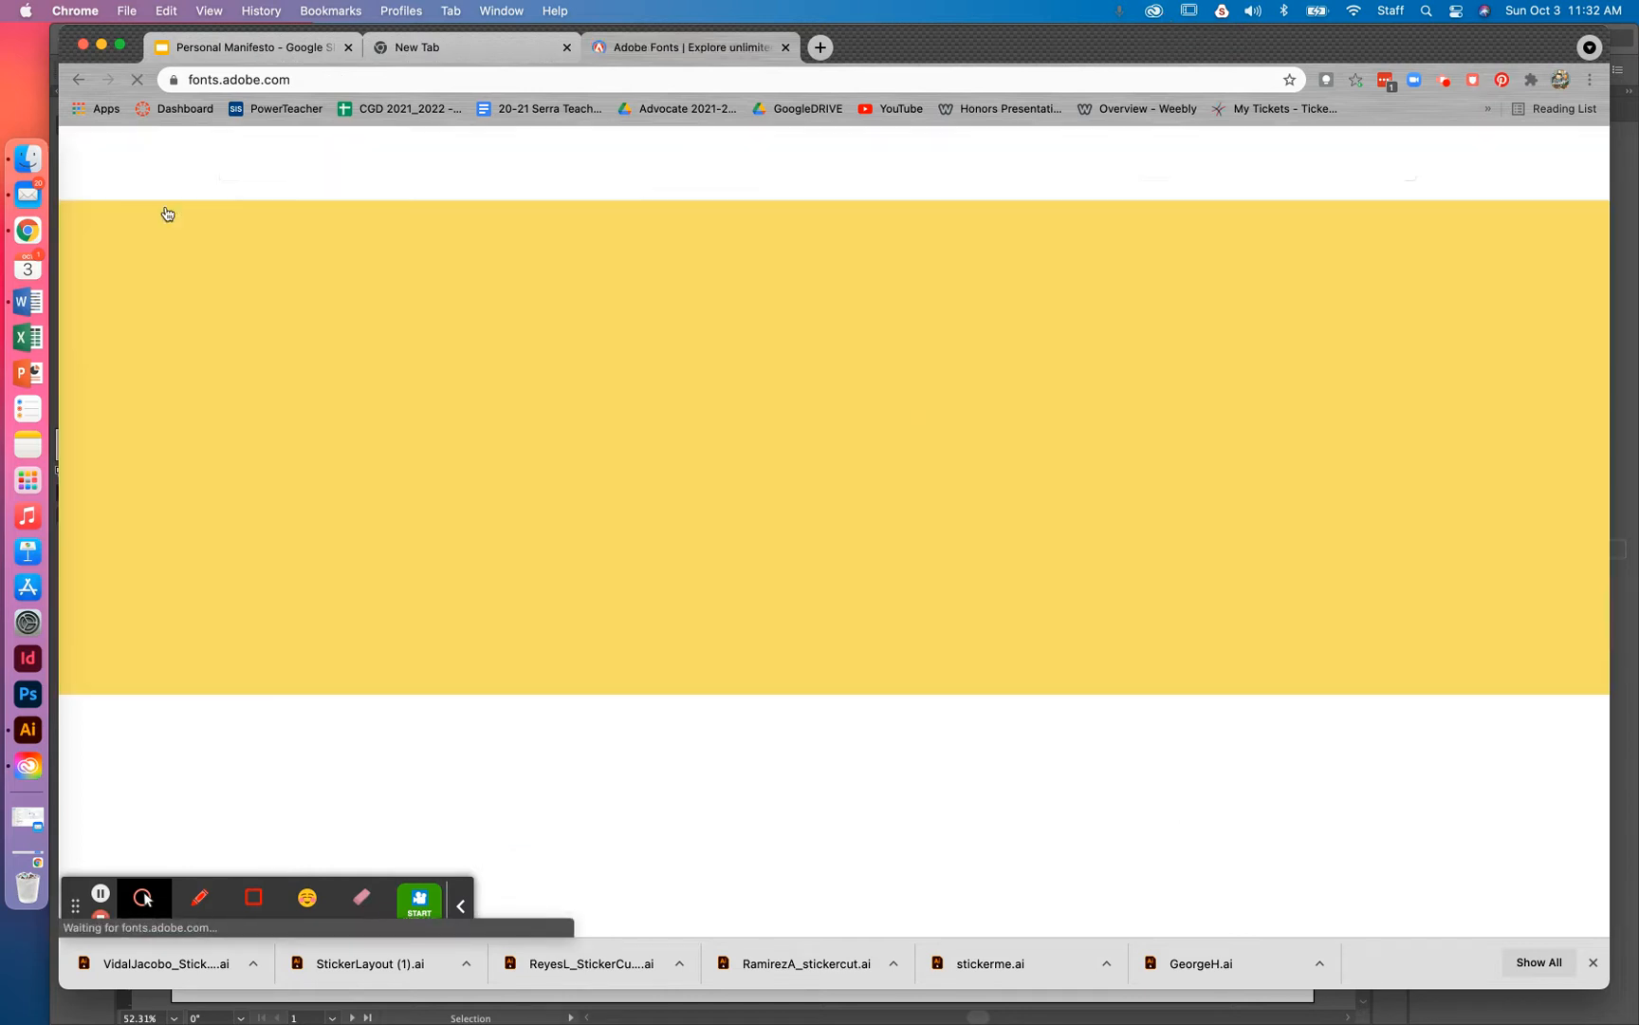
Review My Adobe Fonts, dismiss the still-using prompt, and return to browsing all families
left_click(1536, 214)
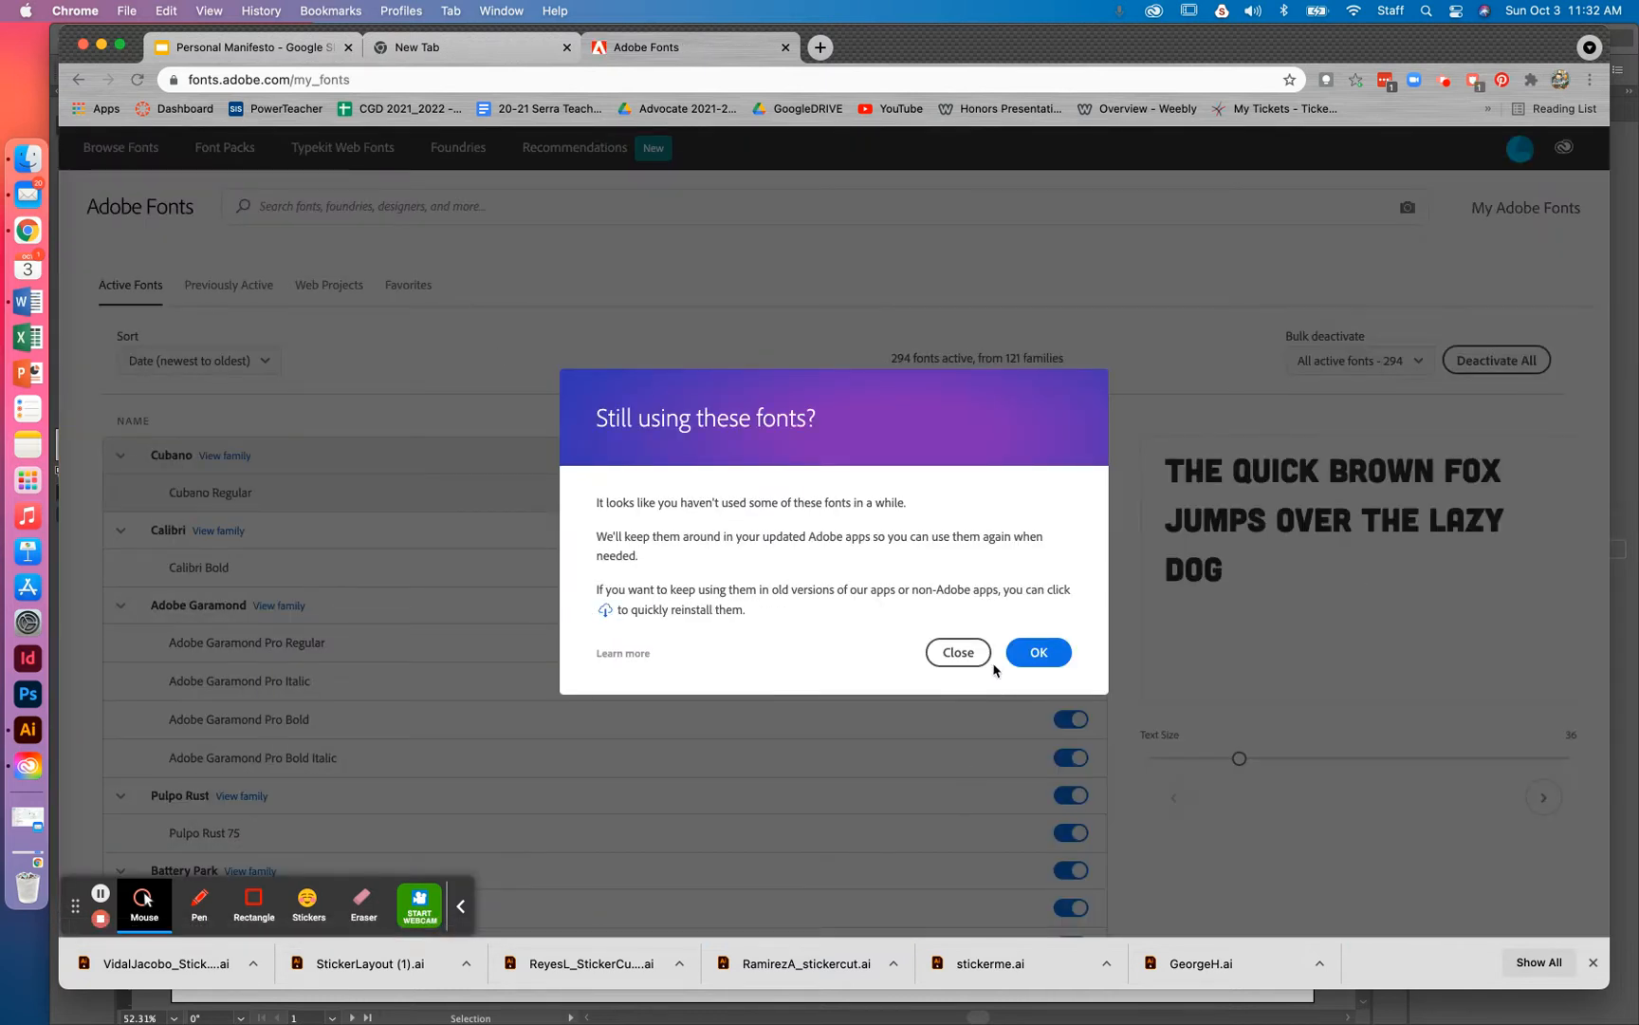
left_click(1039, 652)
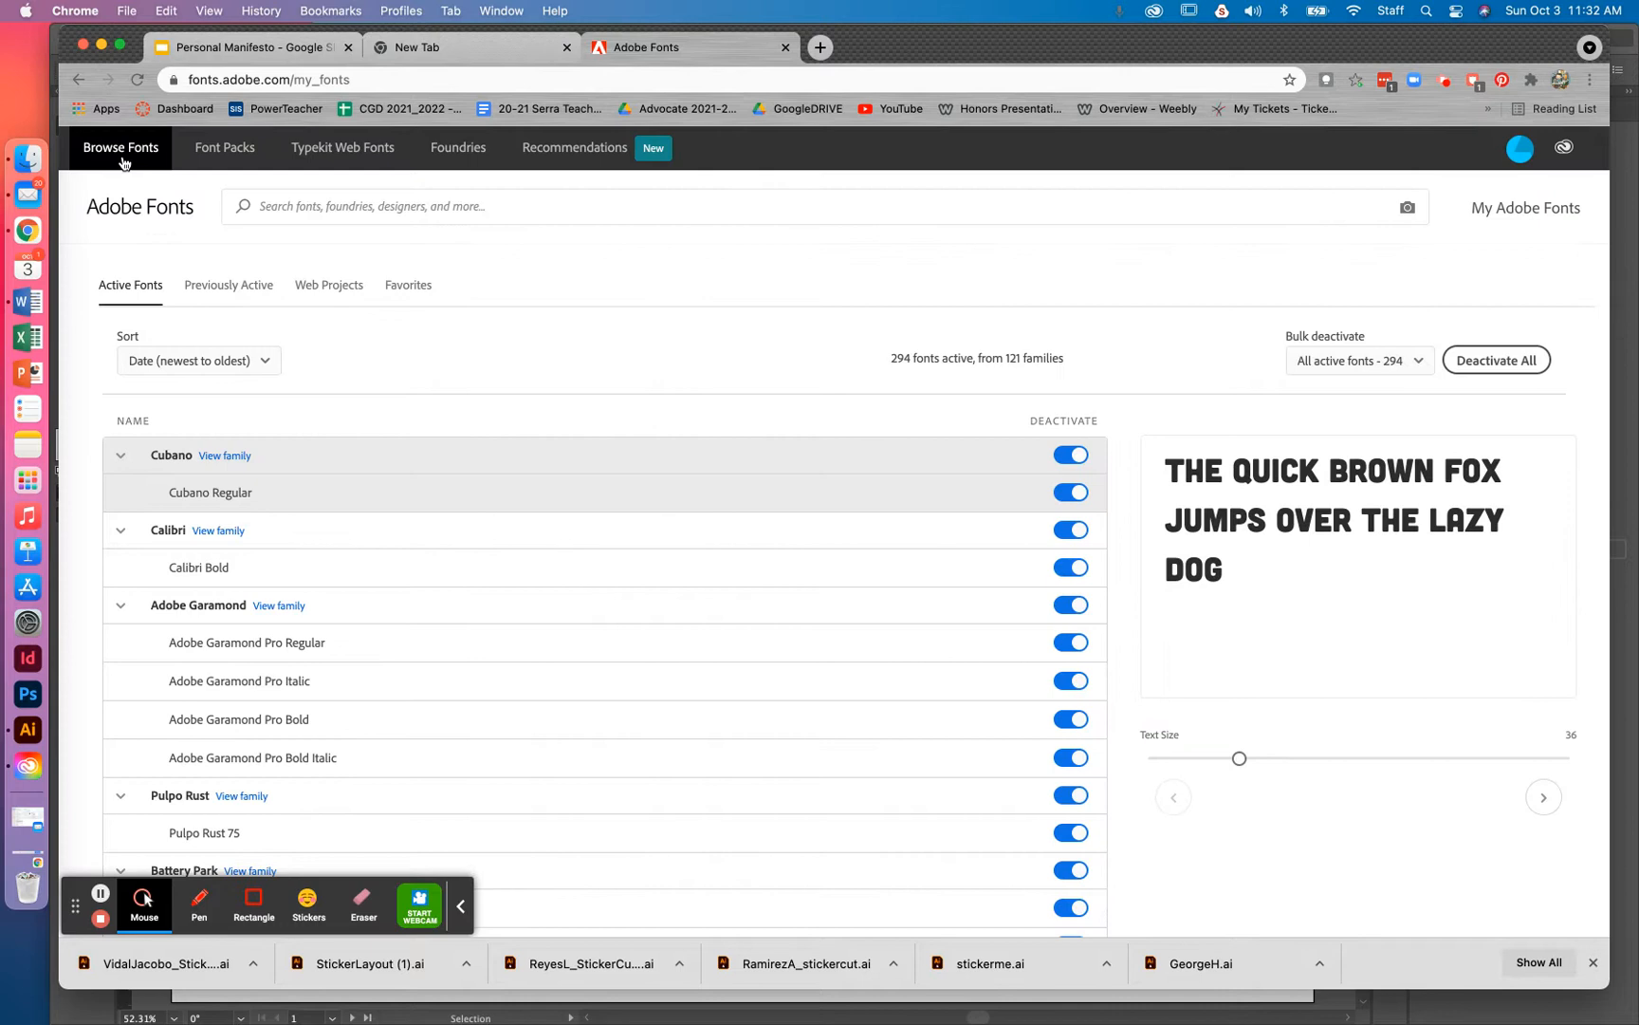
left_click(122, 162)
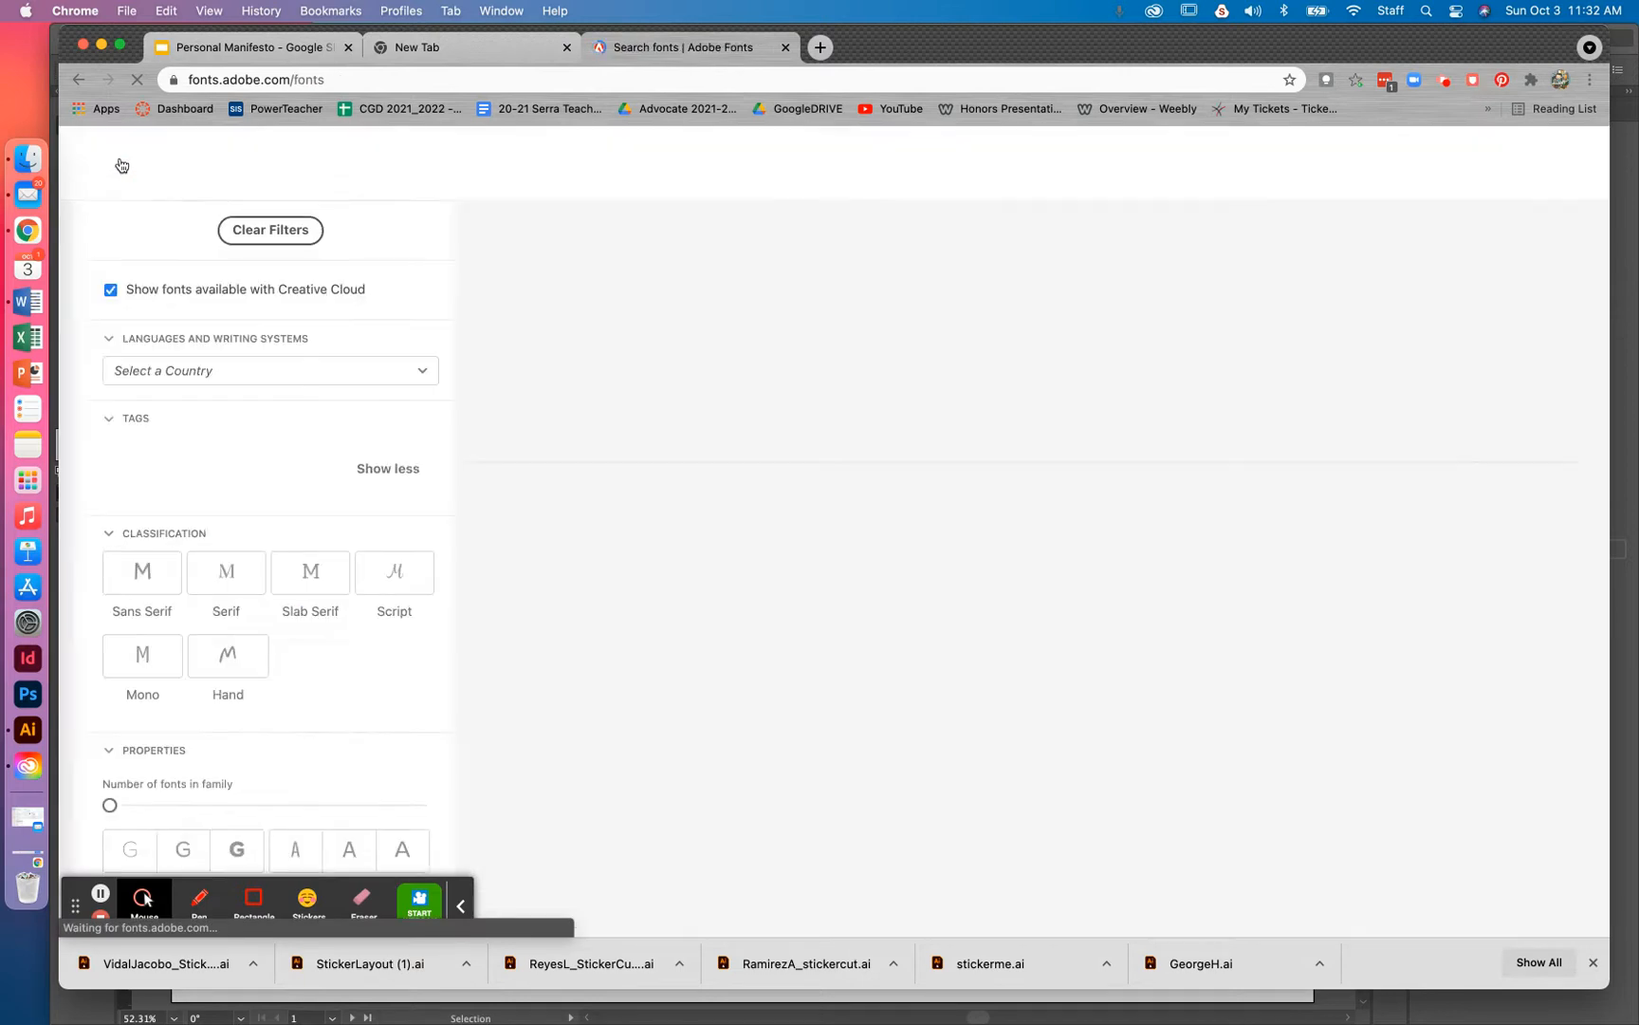
scroll(245, 397, "down", 1)
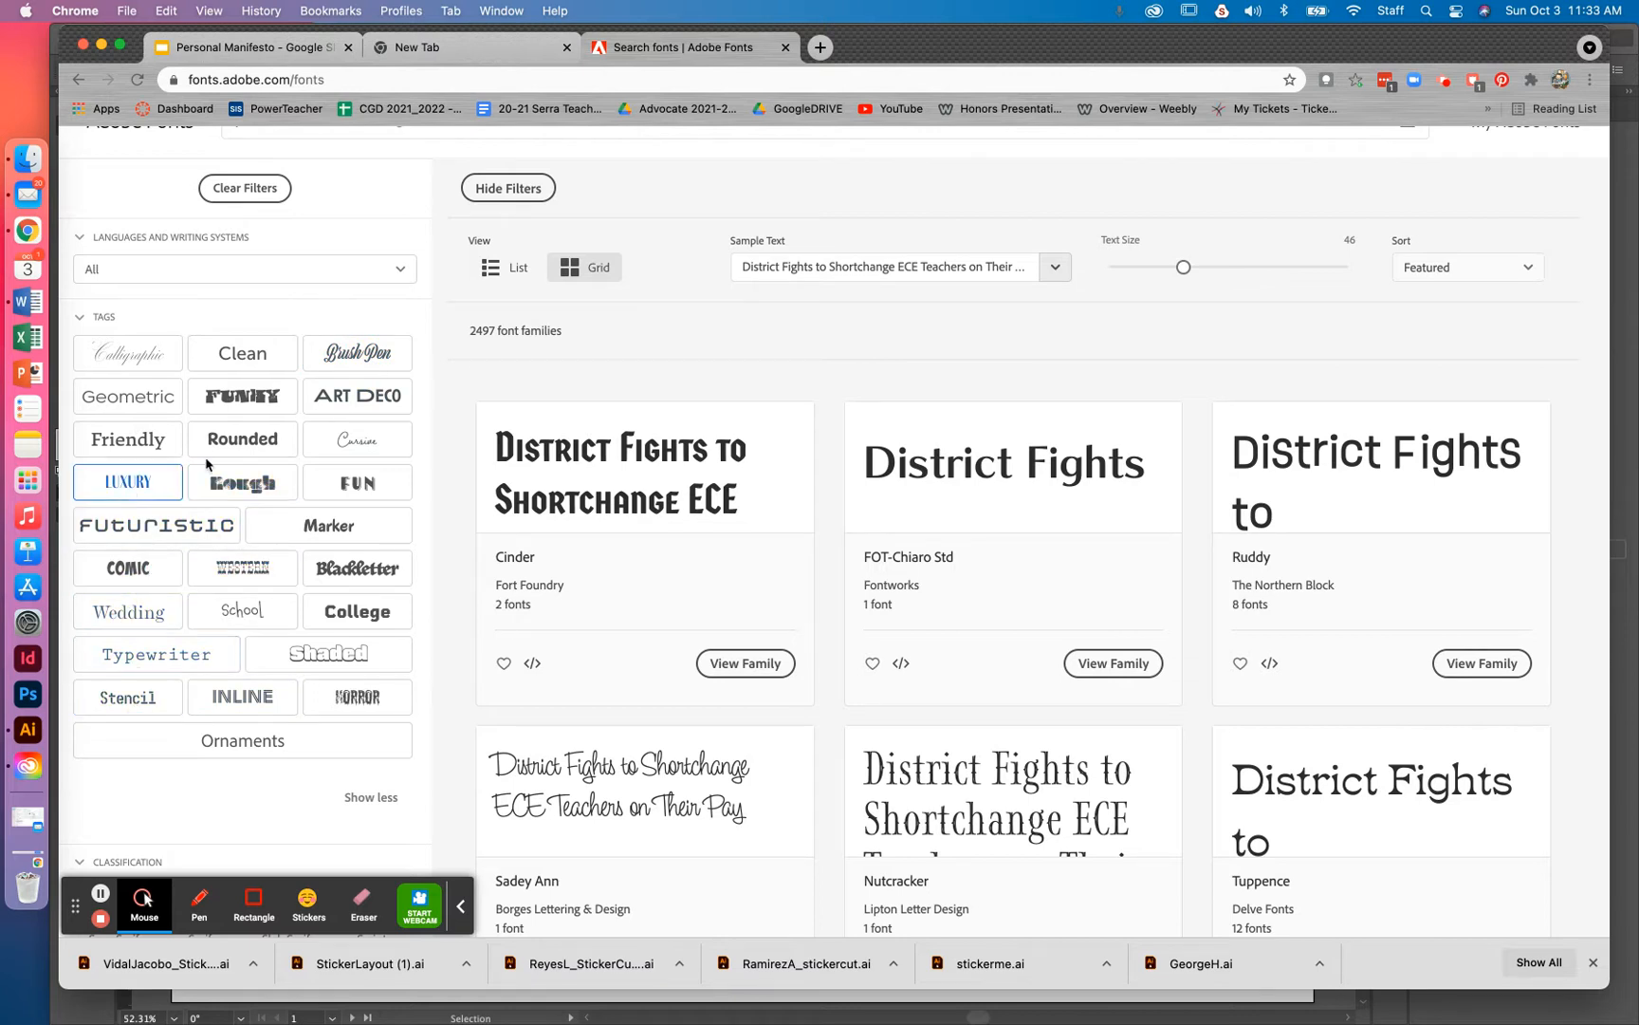
Filter to the Brush Pen tag, previewing a name in capitals at size 41
left_click(370, 361)
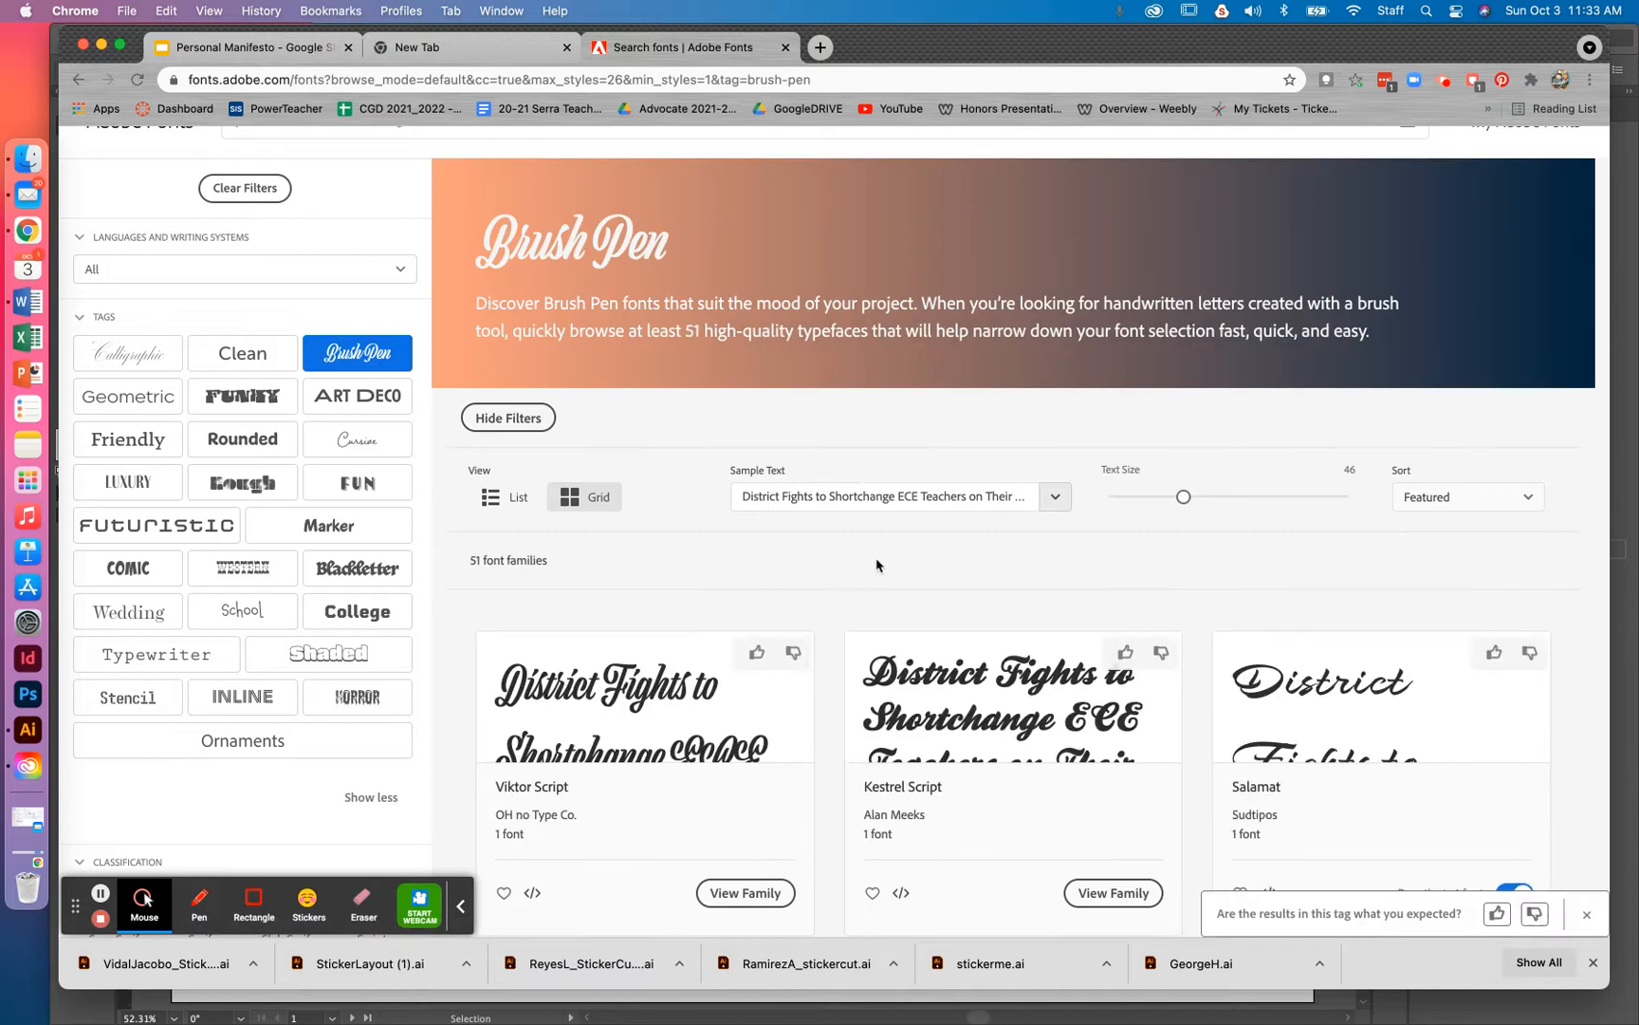
left_click(876, 501)
key("super+a")
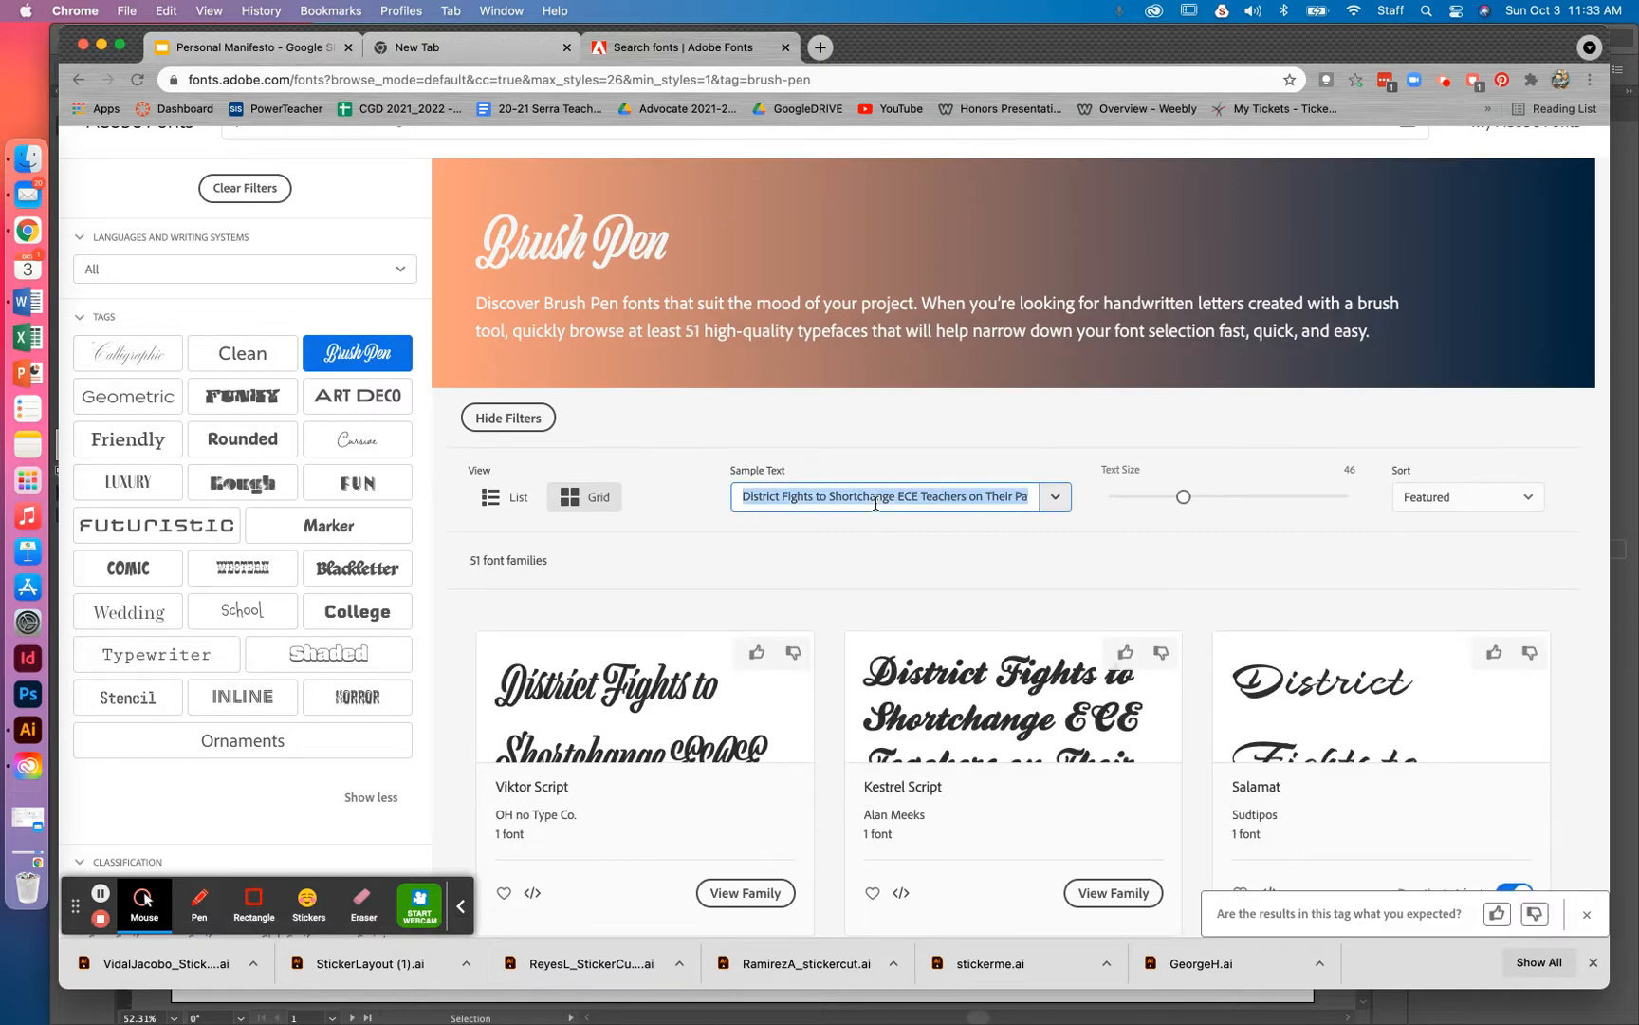
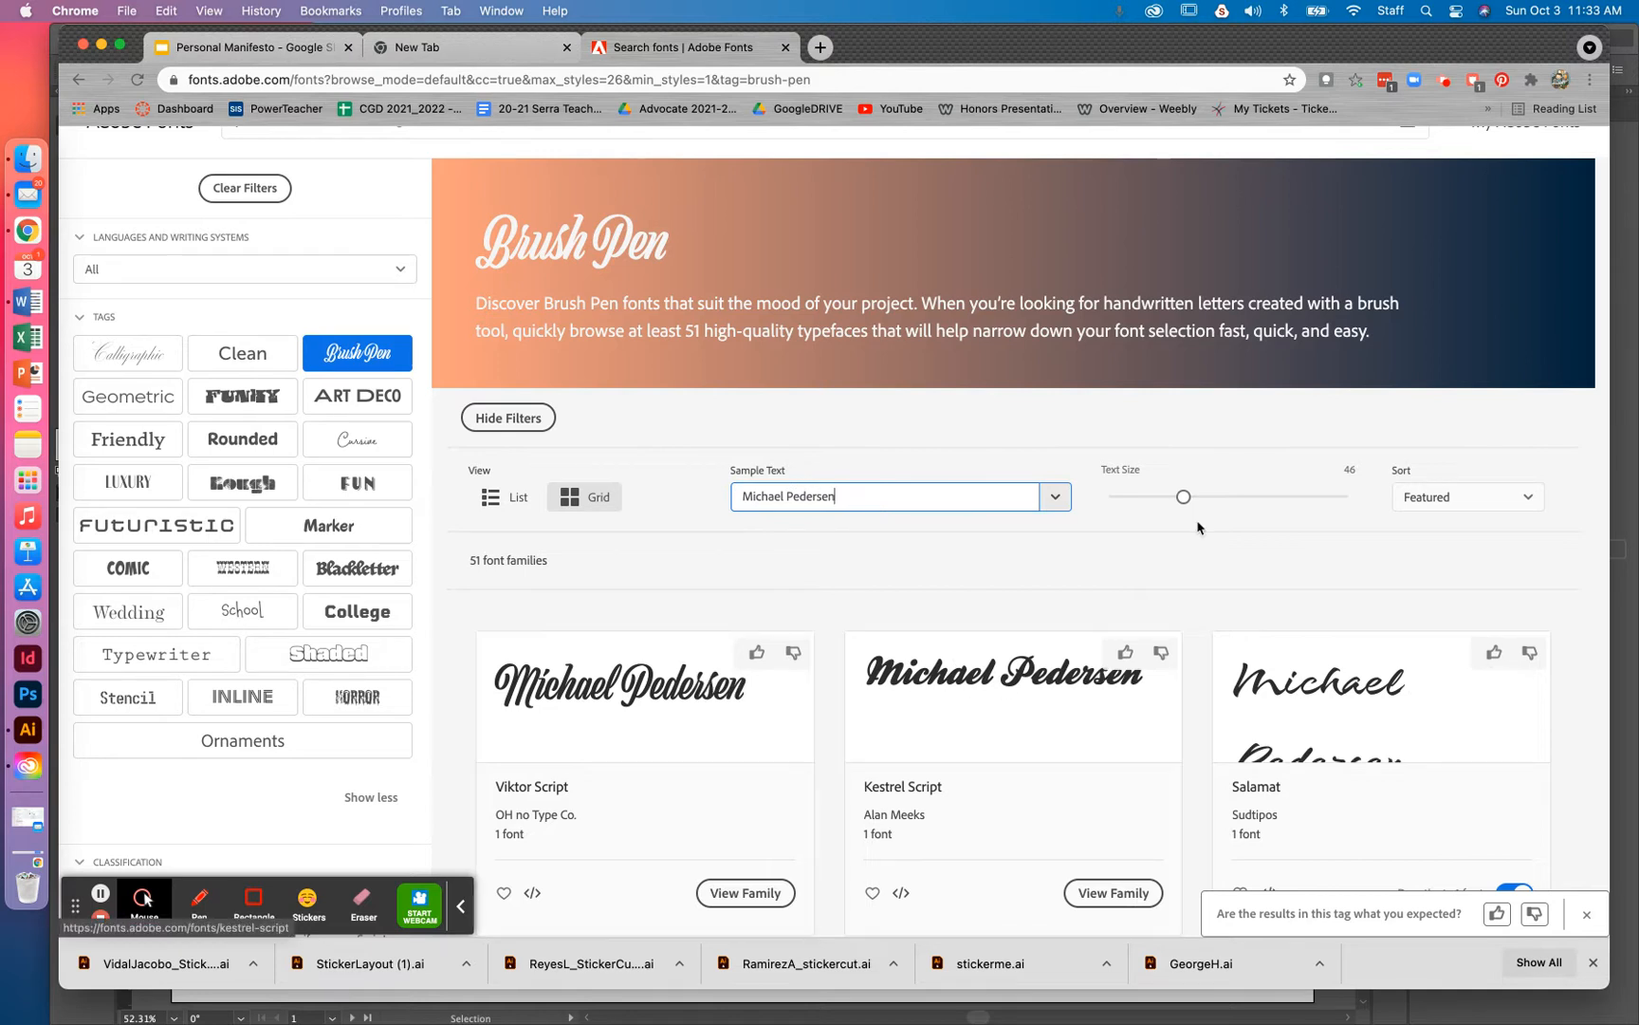
mouse_move(1183, 496)
left_mouse_down()
mouse_move(1255, 498)
mouse_move(1174, 498)
left_mouse_up()
left_click(930, 502)
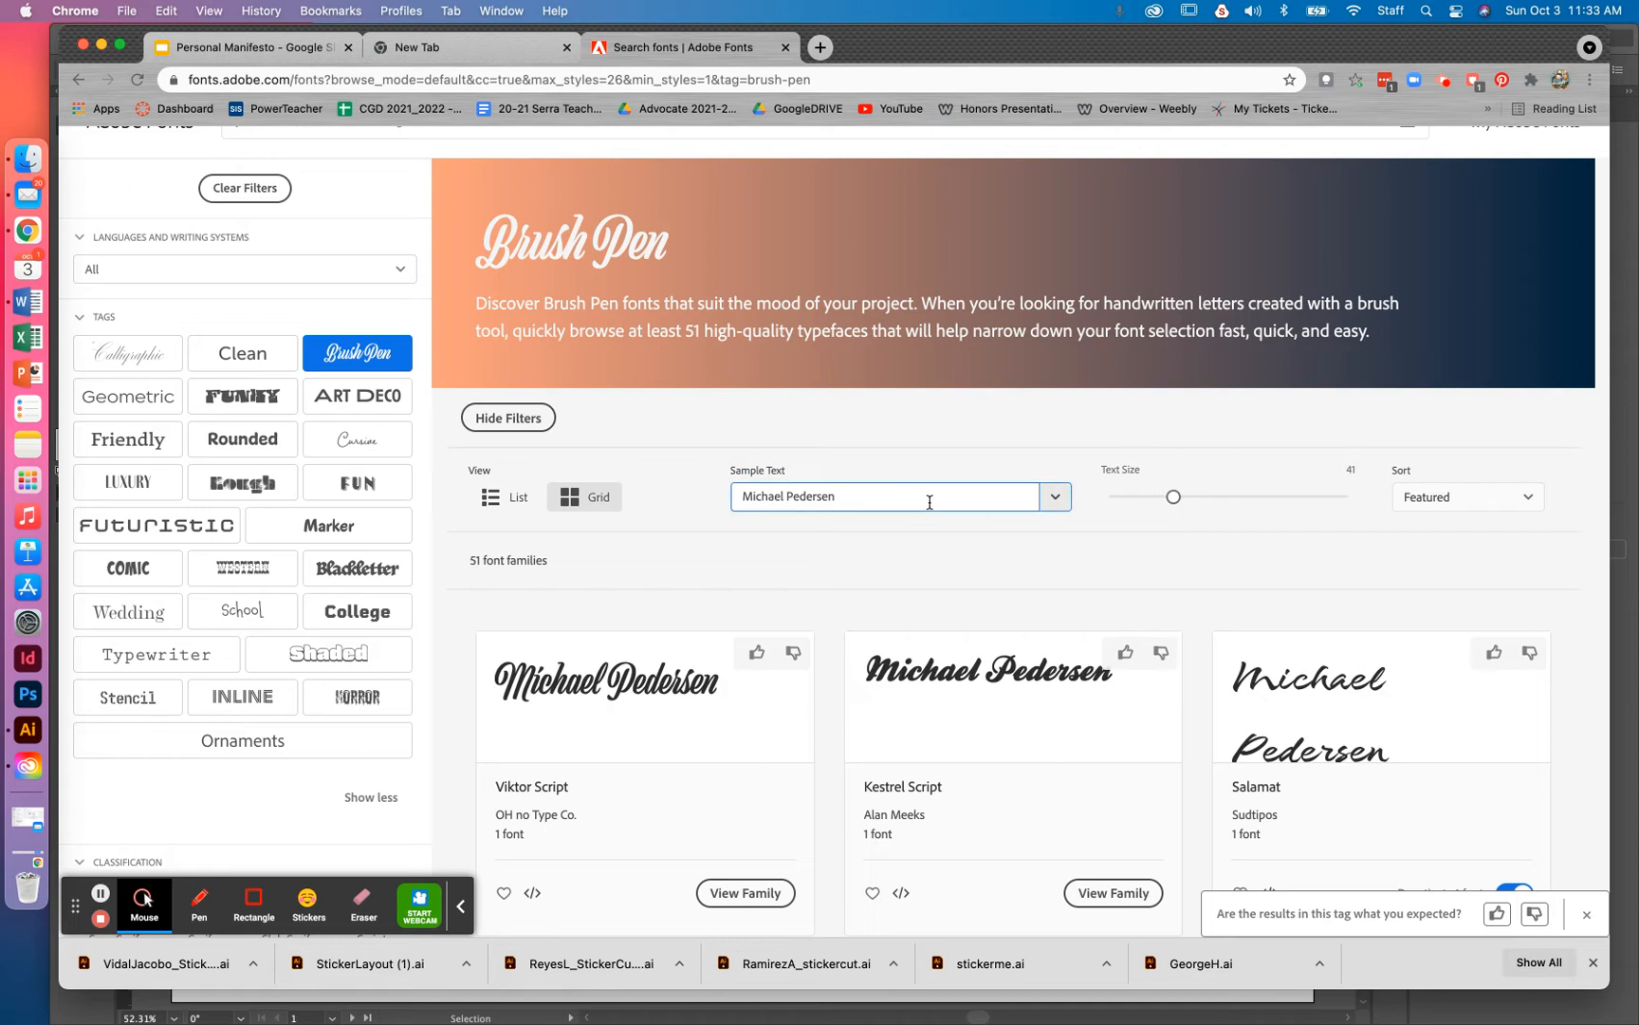
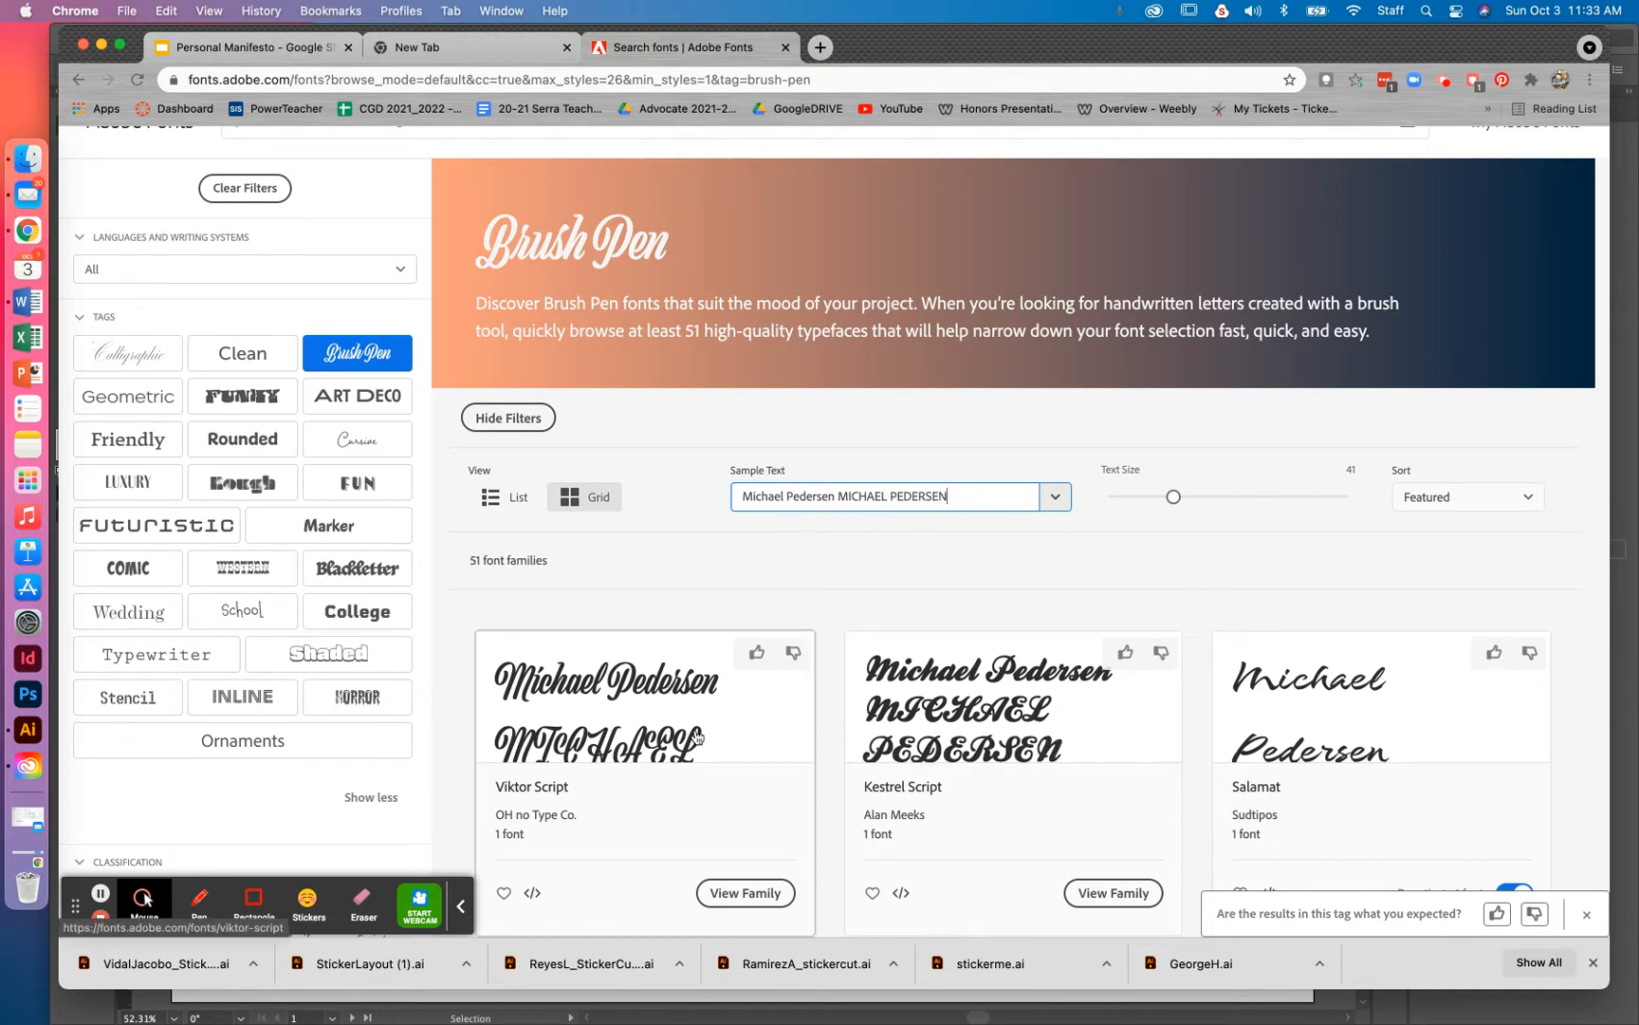
Scroll through the Brush Pen results and jump to page 5
scroll(991, 726, "down", 5)
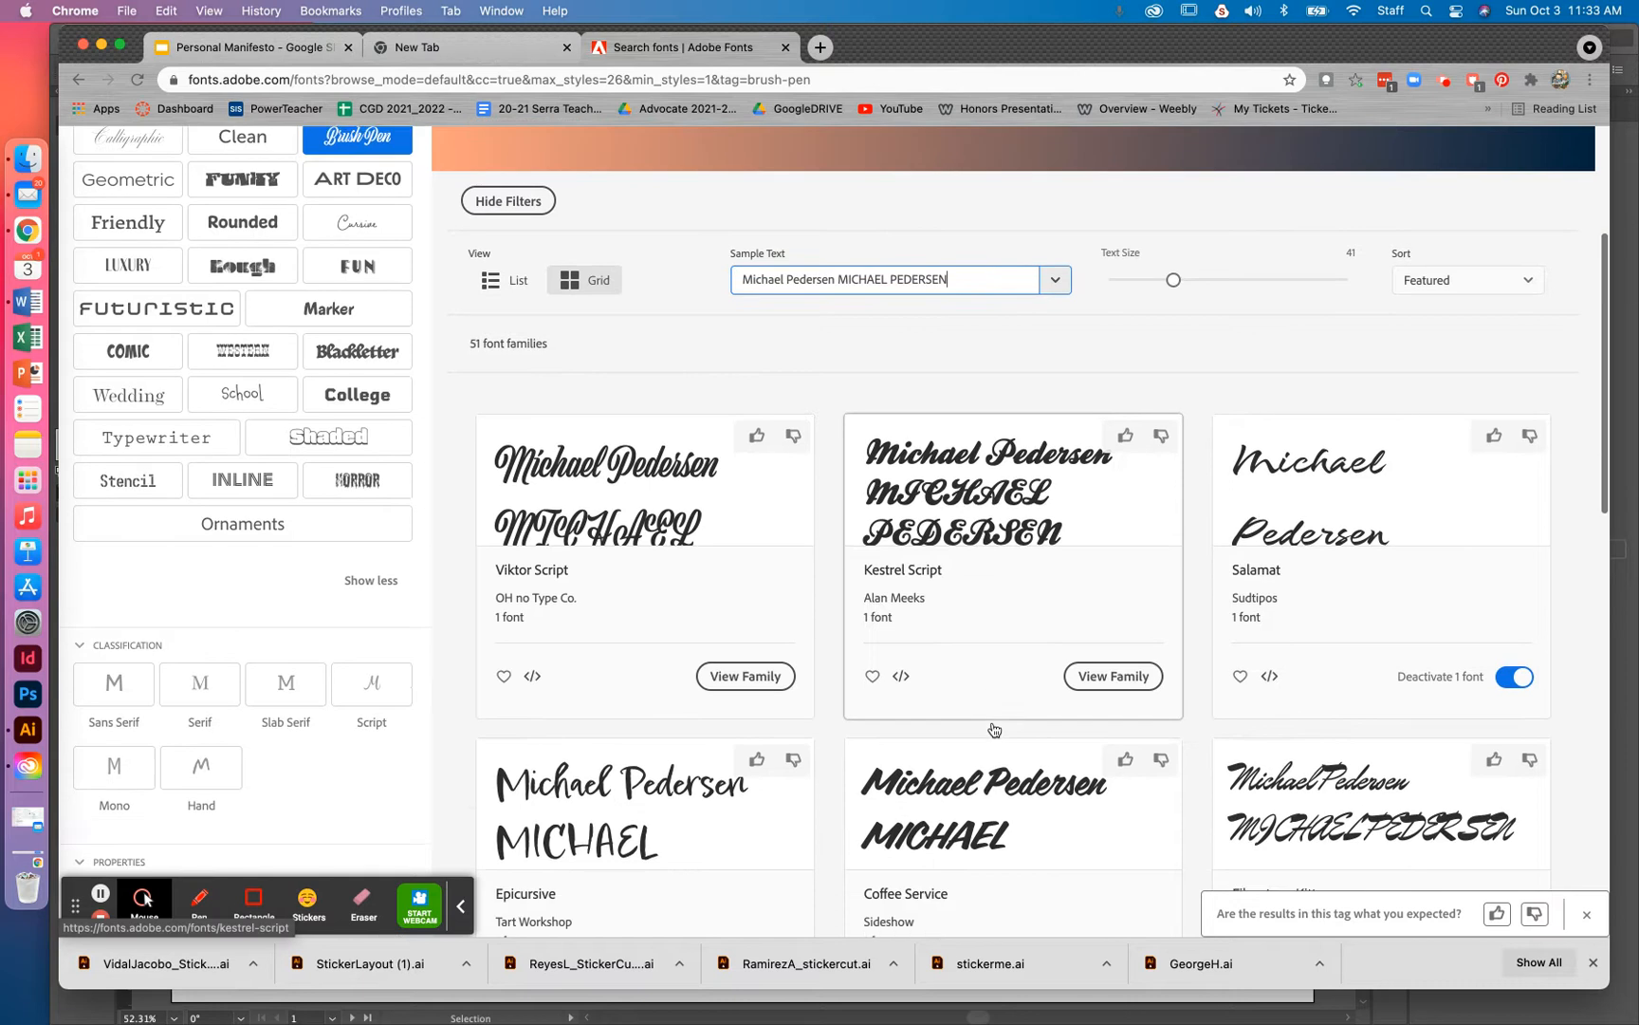
scroll(994, 729, "down", 2)
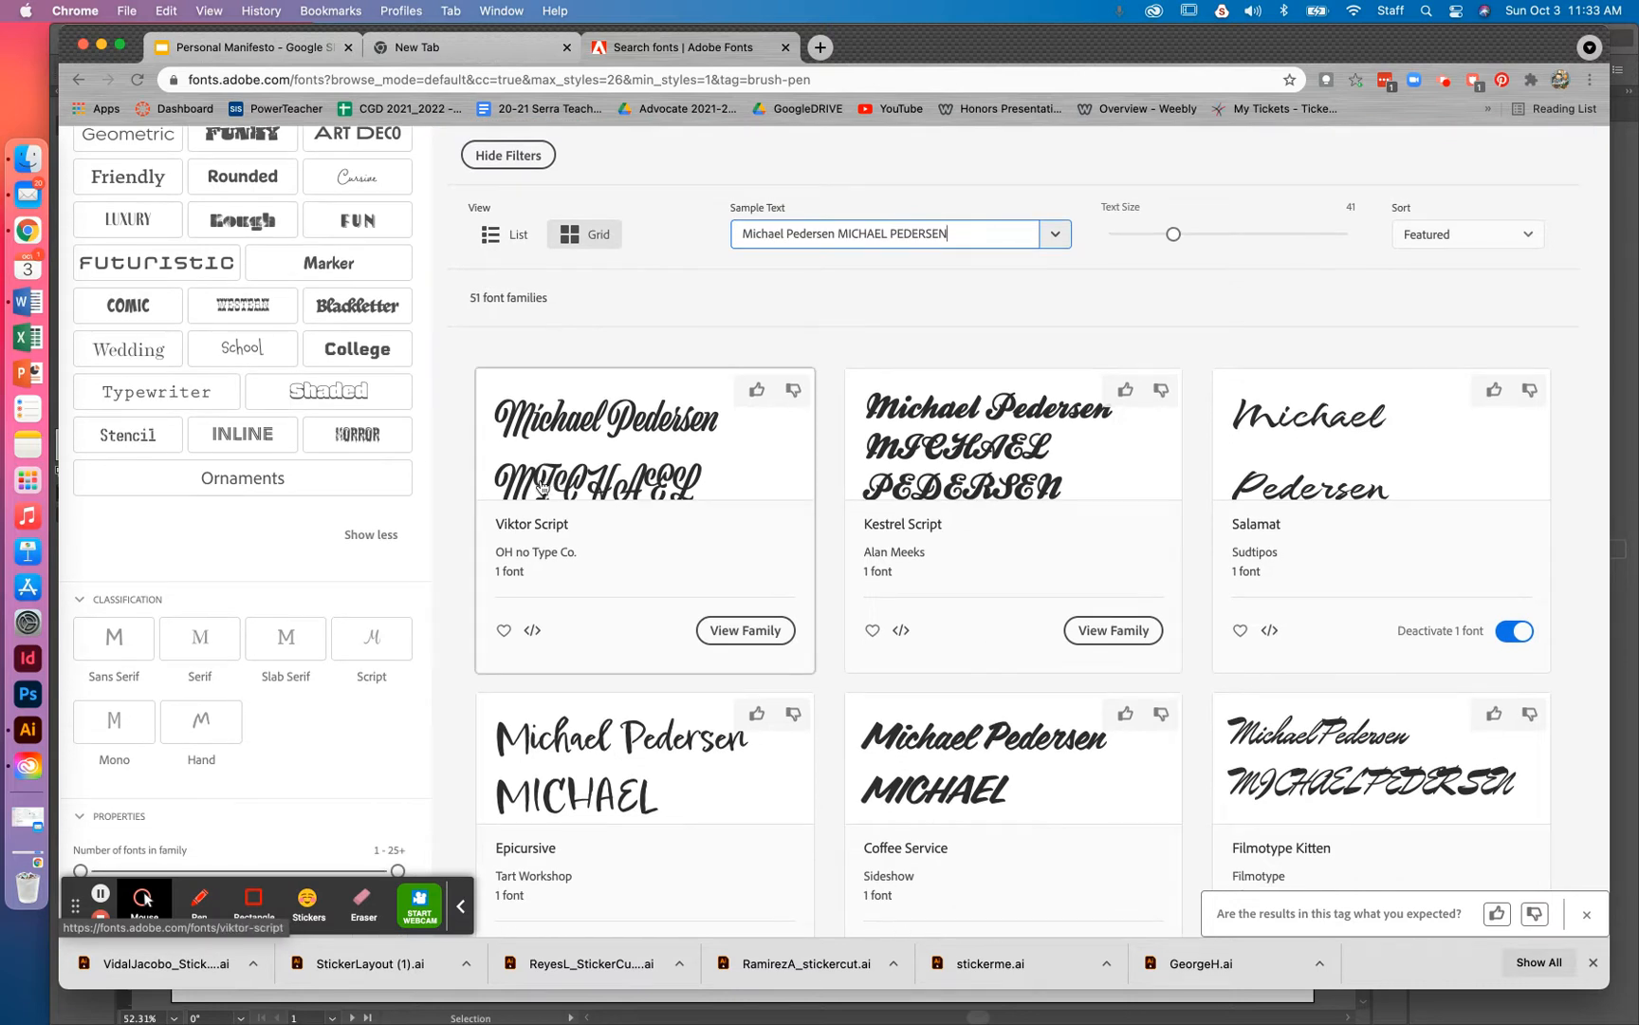
scroll(544, 487, "up", 1)
scroll(549, 475, "down", 1)
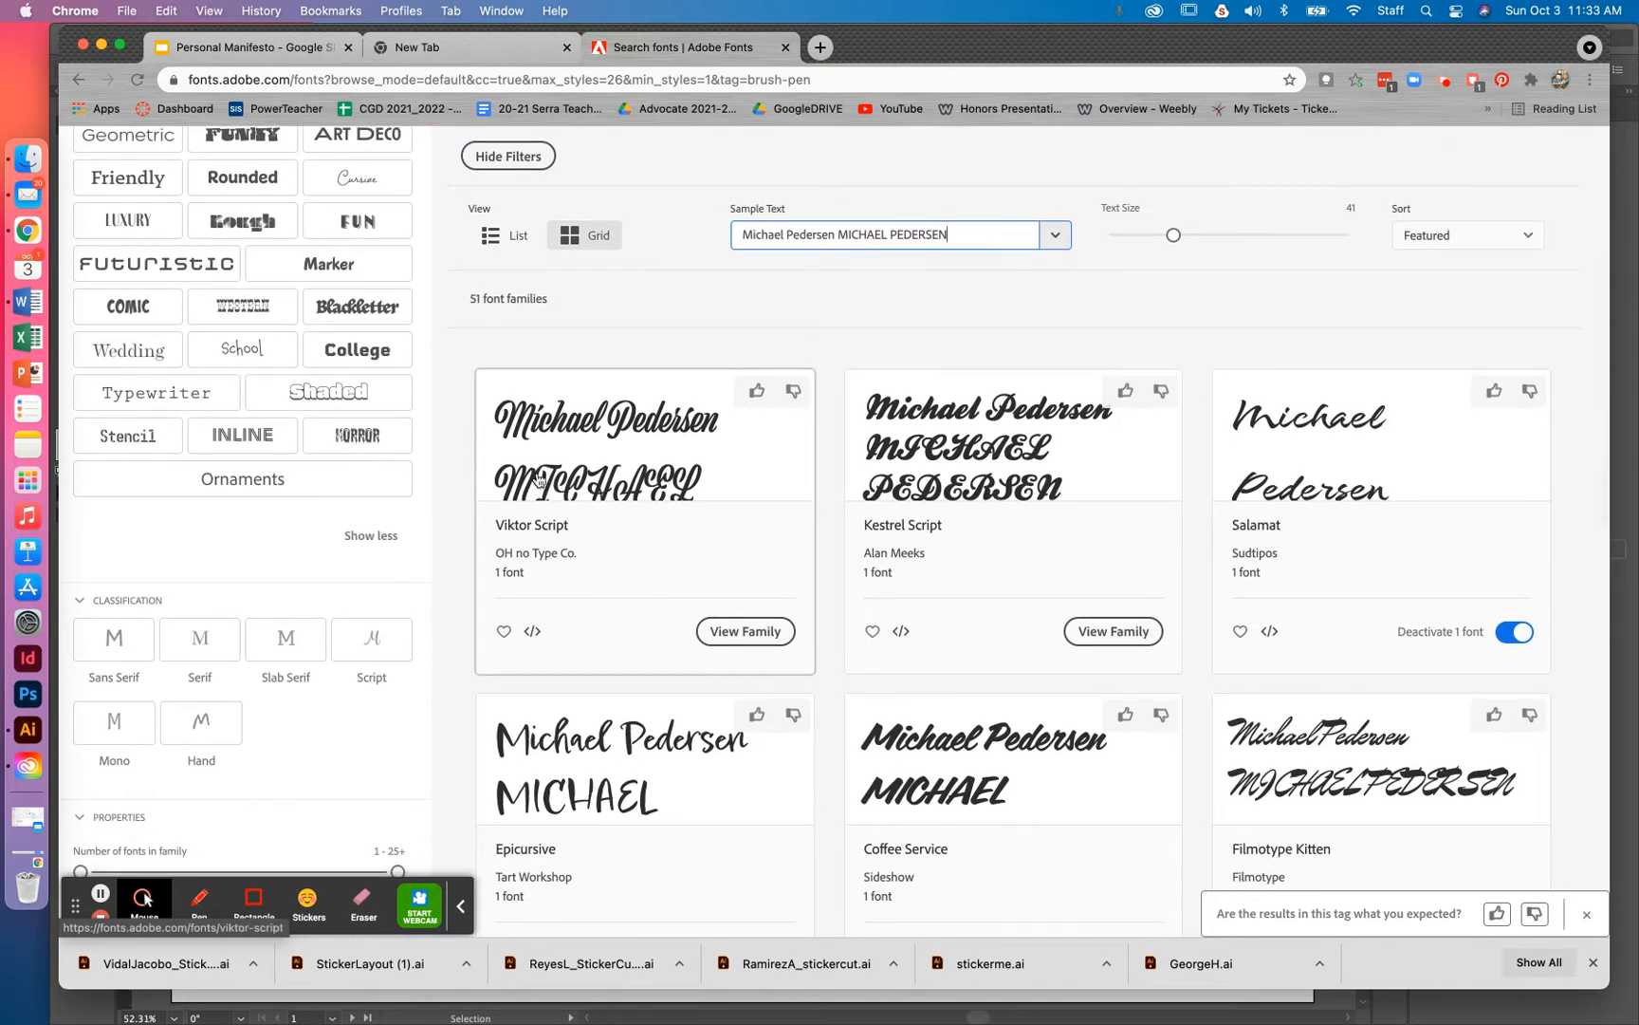
scroll(556, 485, "up", 1)
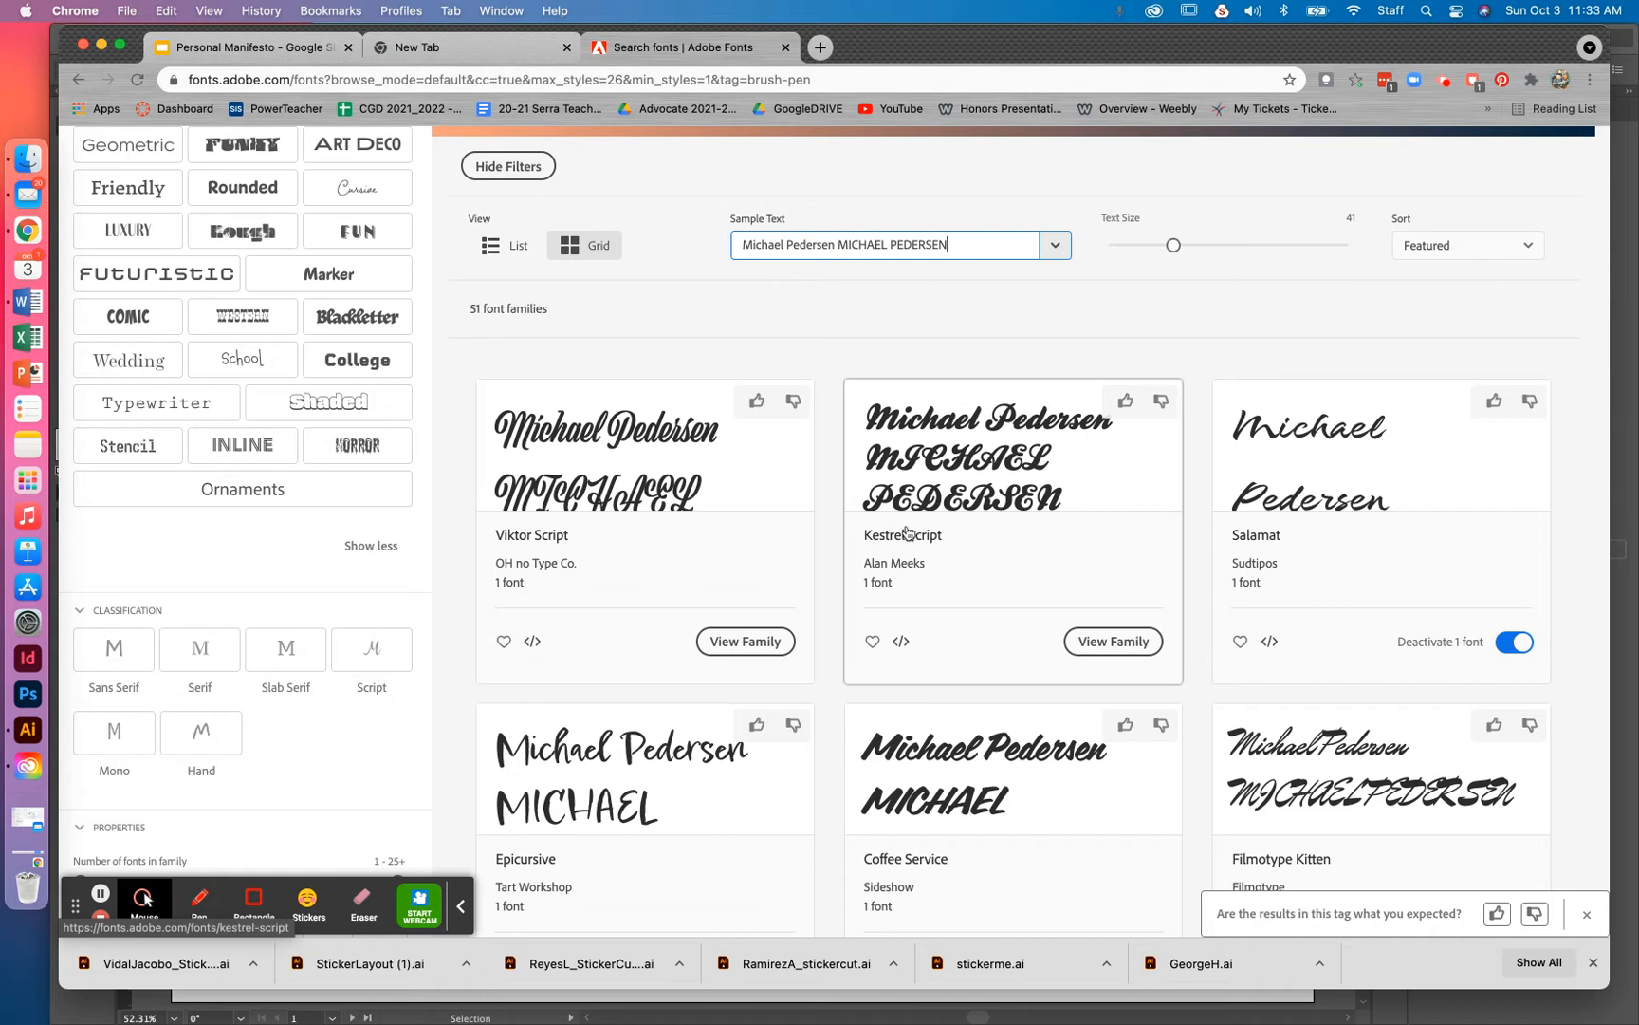
scroll(821, 542, "down", 8)
scroll(821, 541, "down", 3)
left_click(1074, 711)
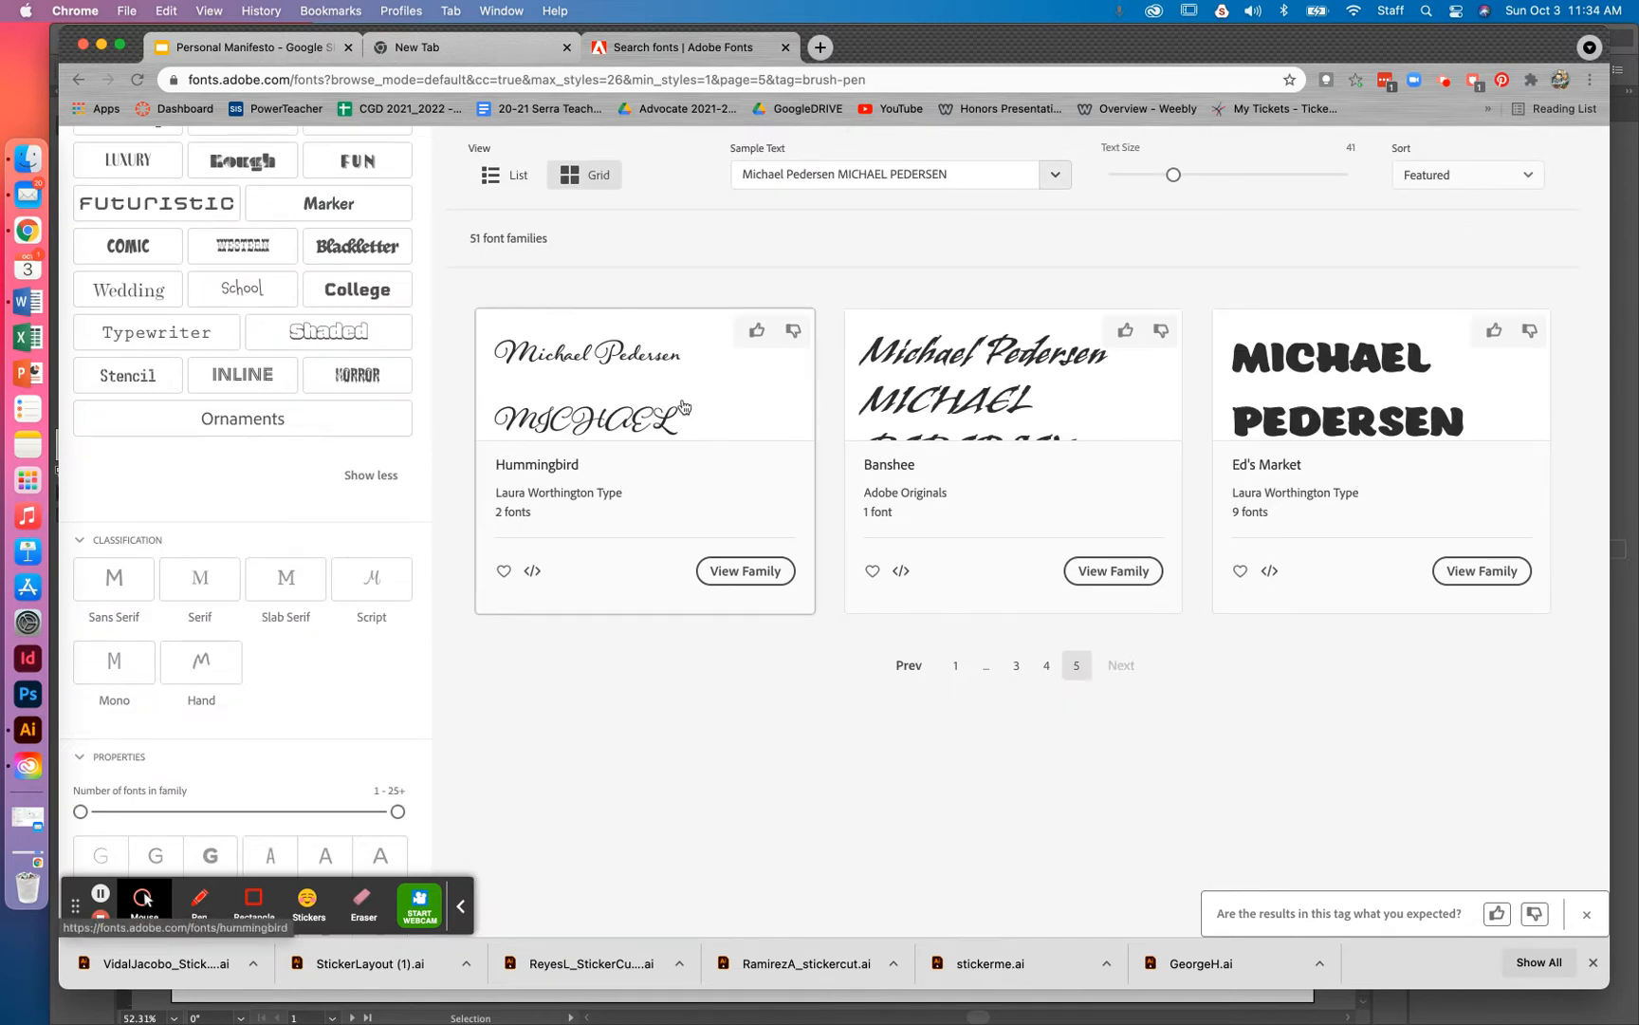
scroll(616, 413, "down", 3)
scroll(616, 414, "up", 6)
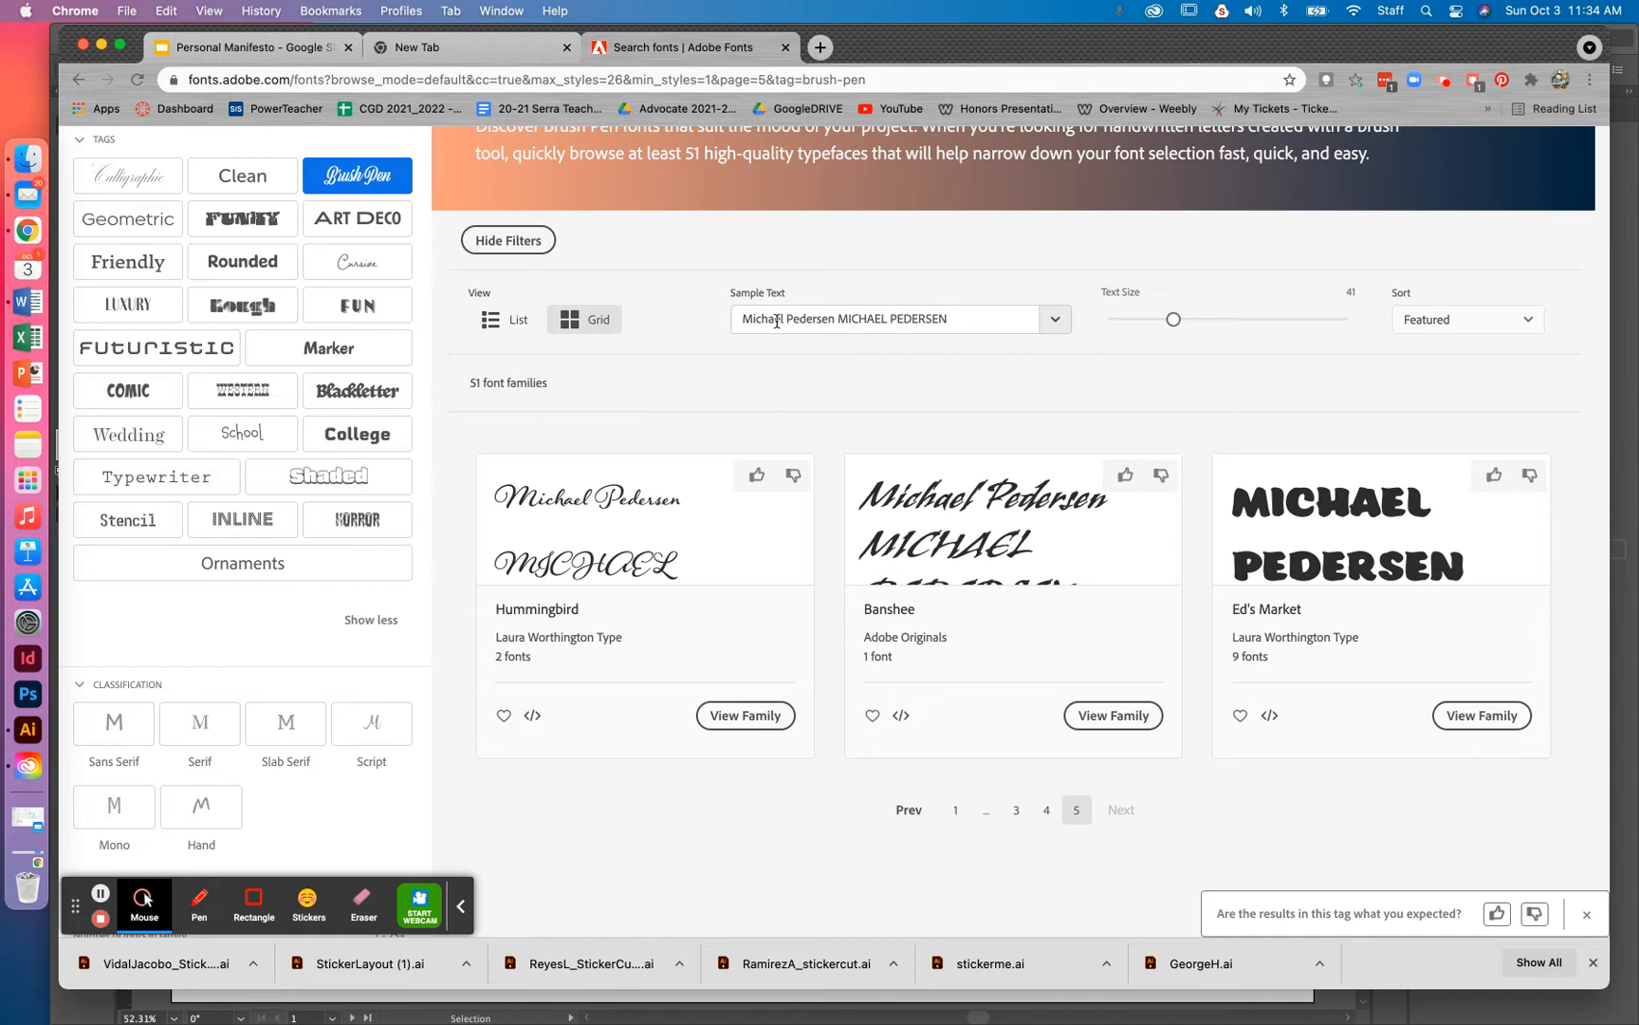
Scroll the last Brush Pen page, starting with Hummingbird, Banshee and Ed's Market
scroll(264, 513, "down", 5)
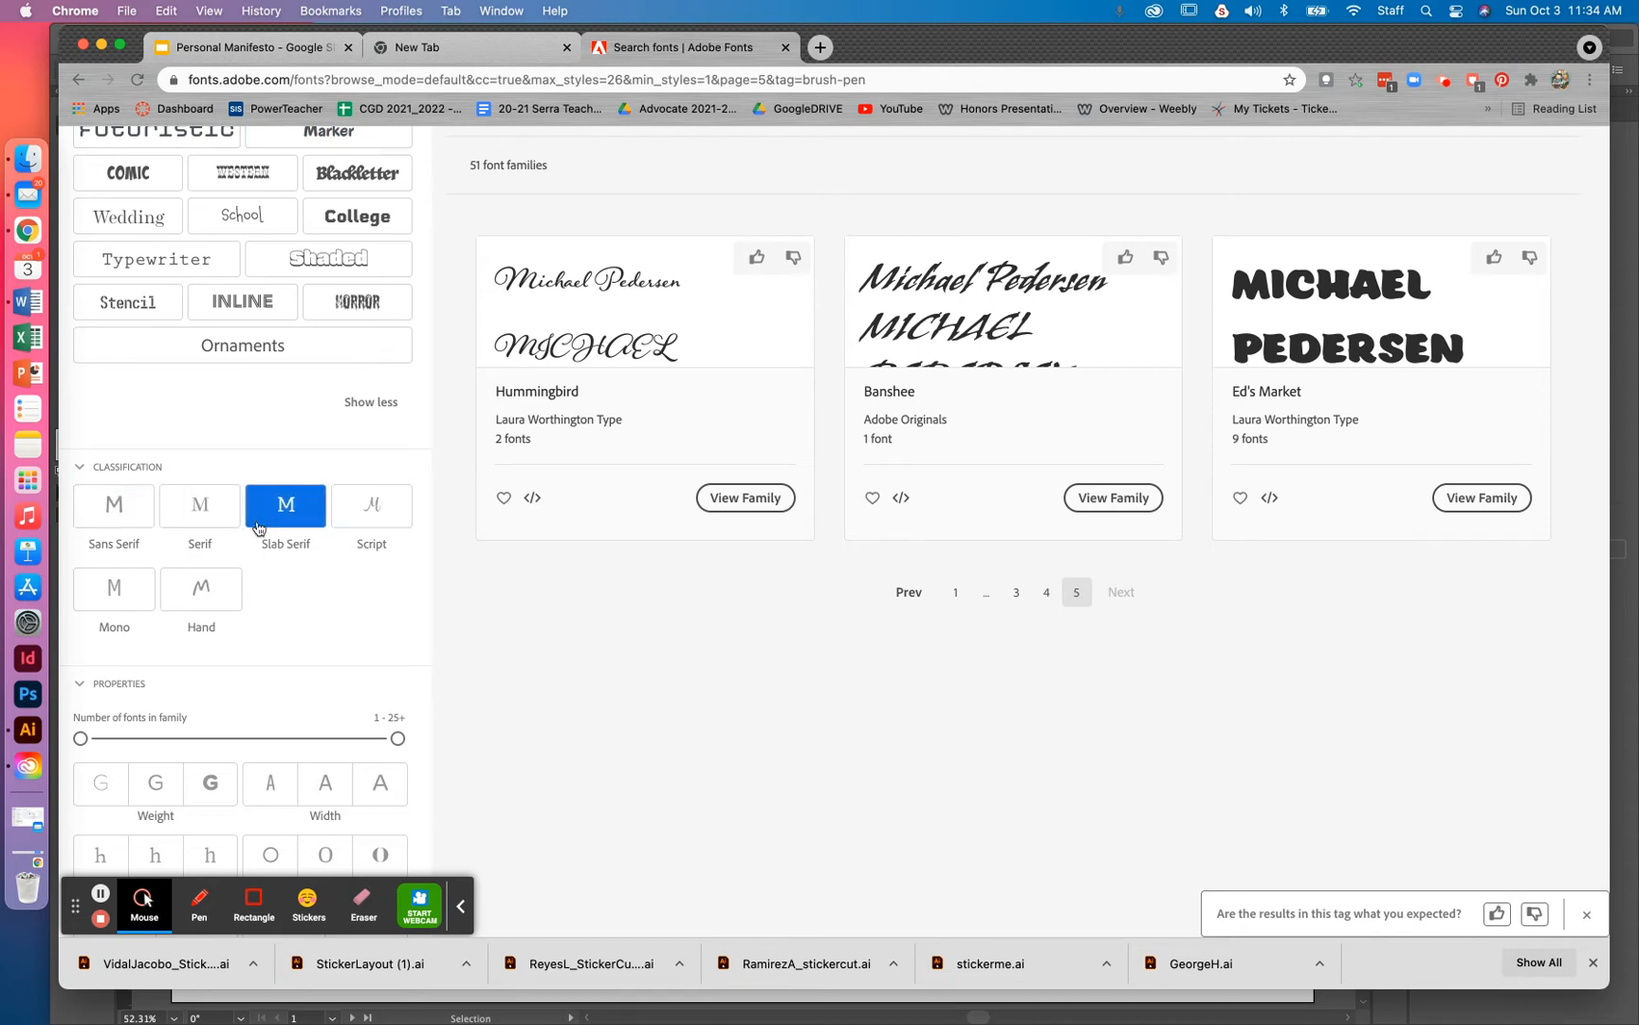
scroll(228, 607, "down", 5)
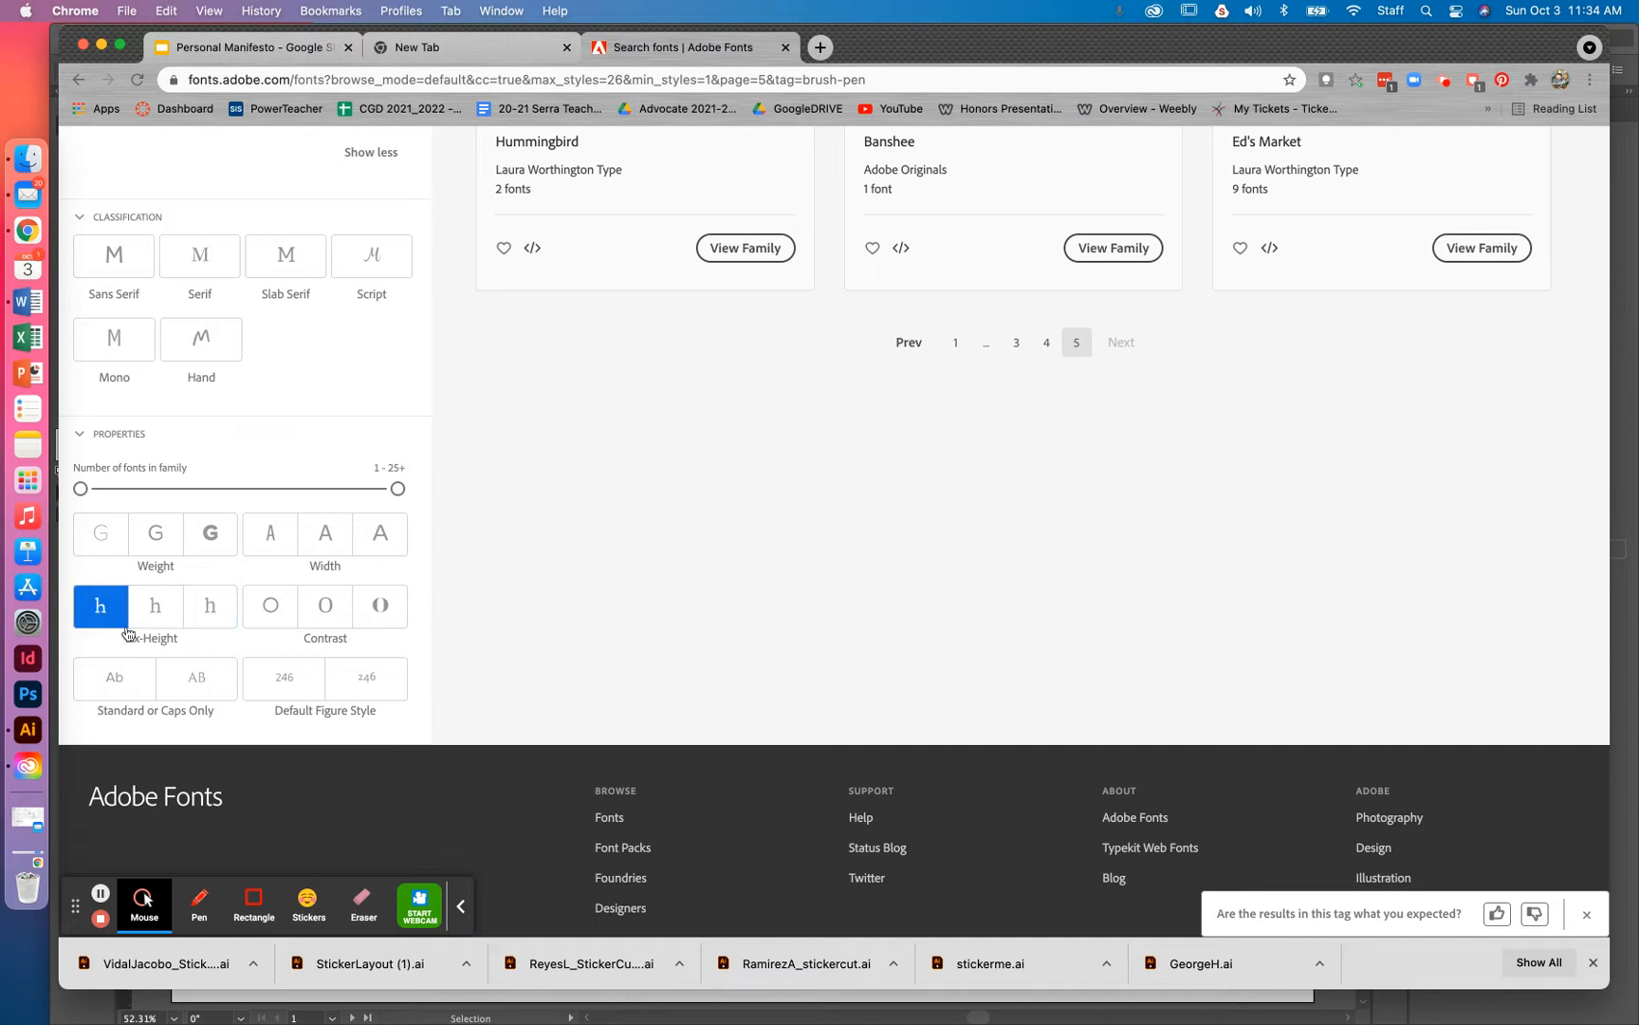
scroll(494, 542, "up", 10)
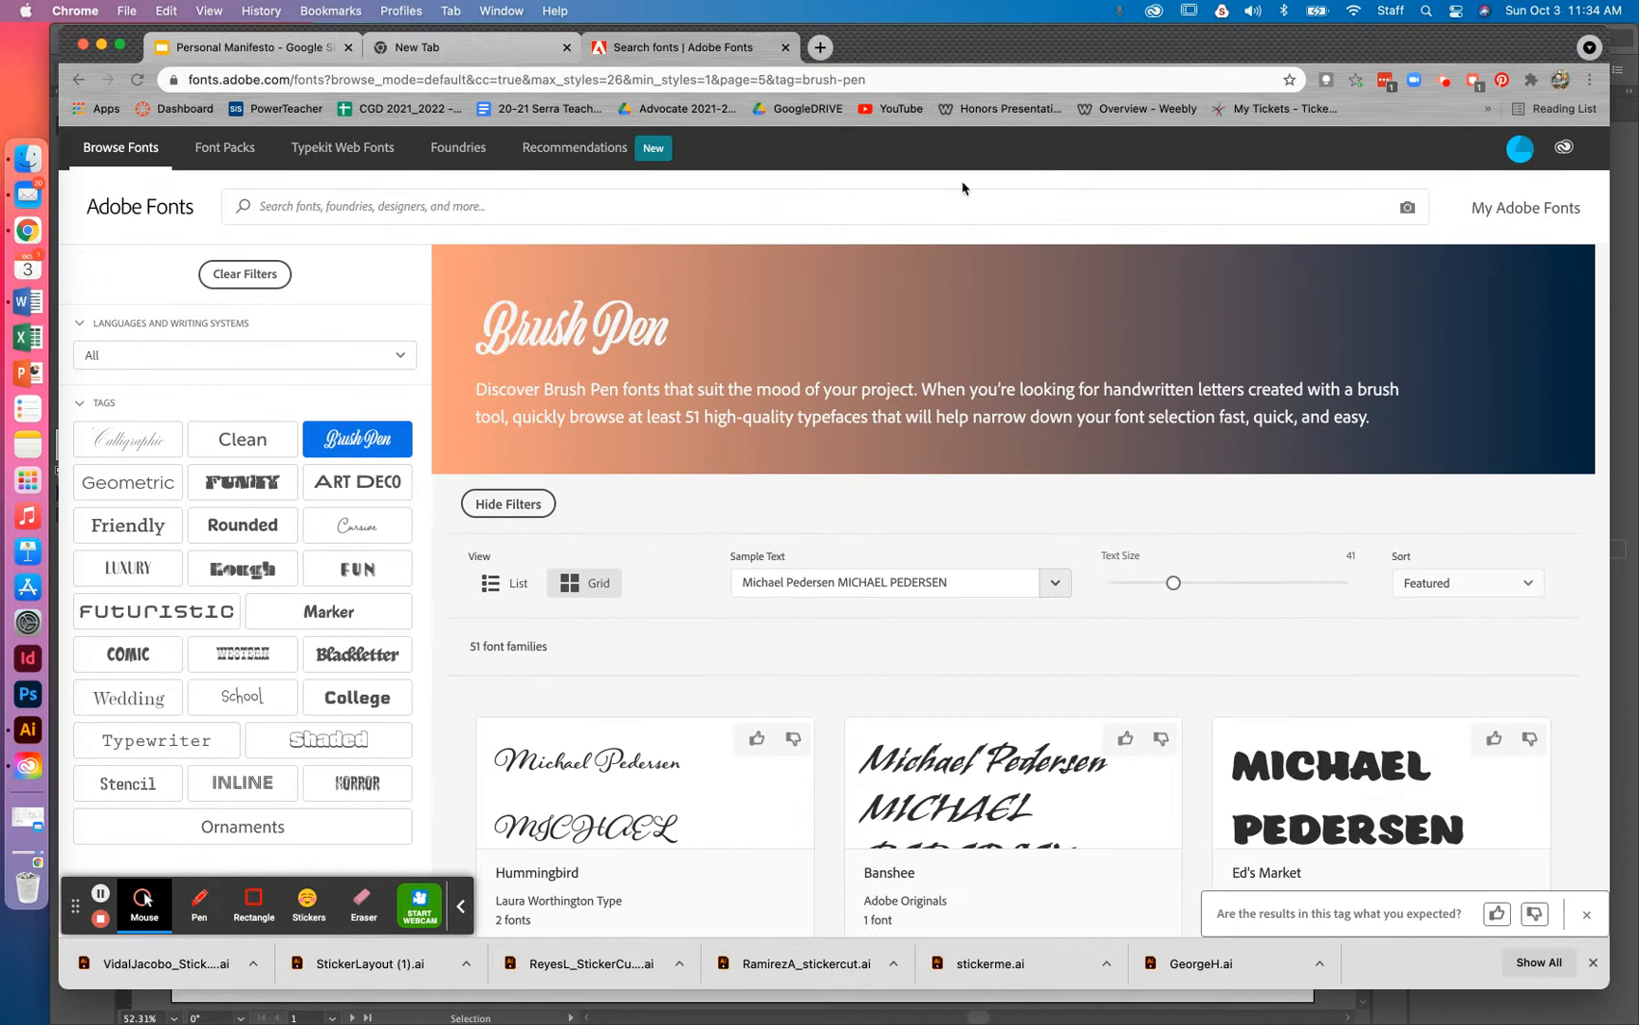
Minimize Chrome and Creative Cloud, then pan Envelope.ai to the warp-label artboard
left_click(102, 46)
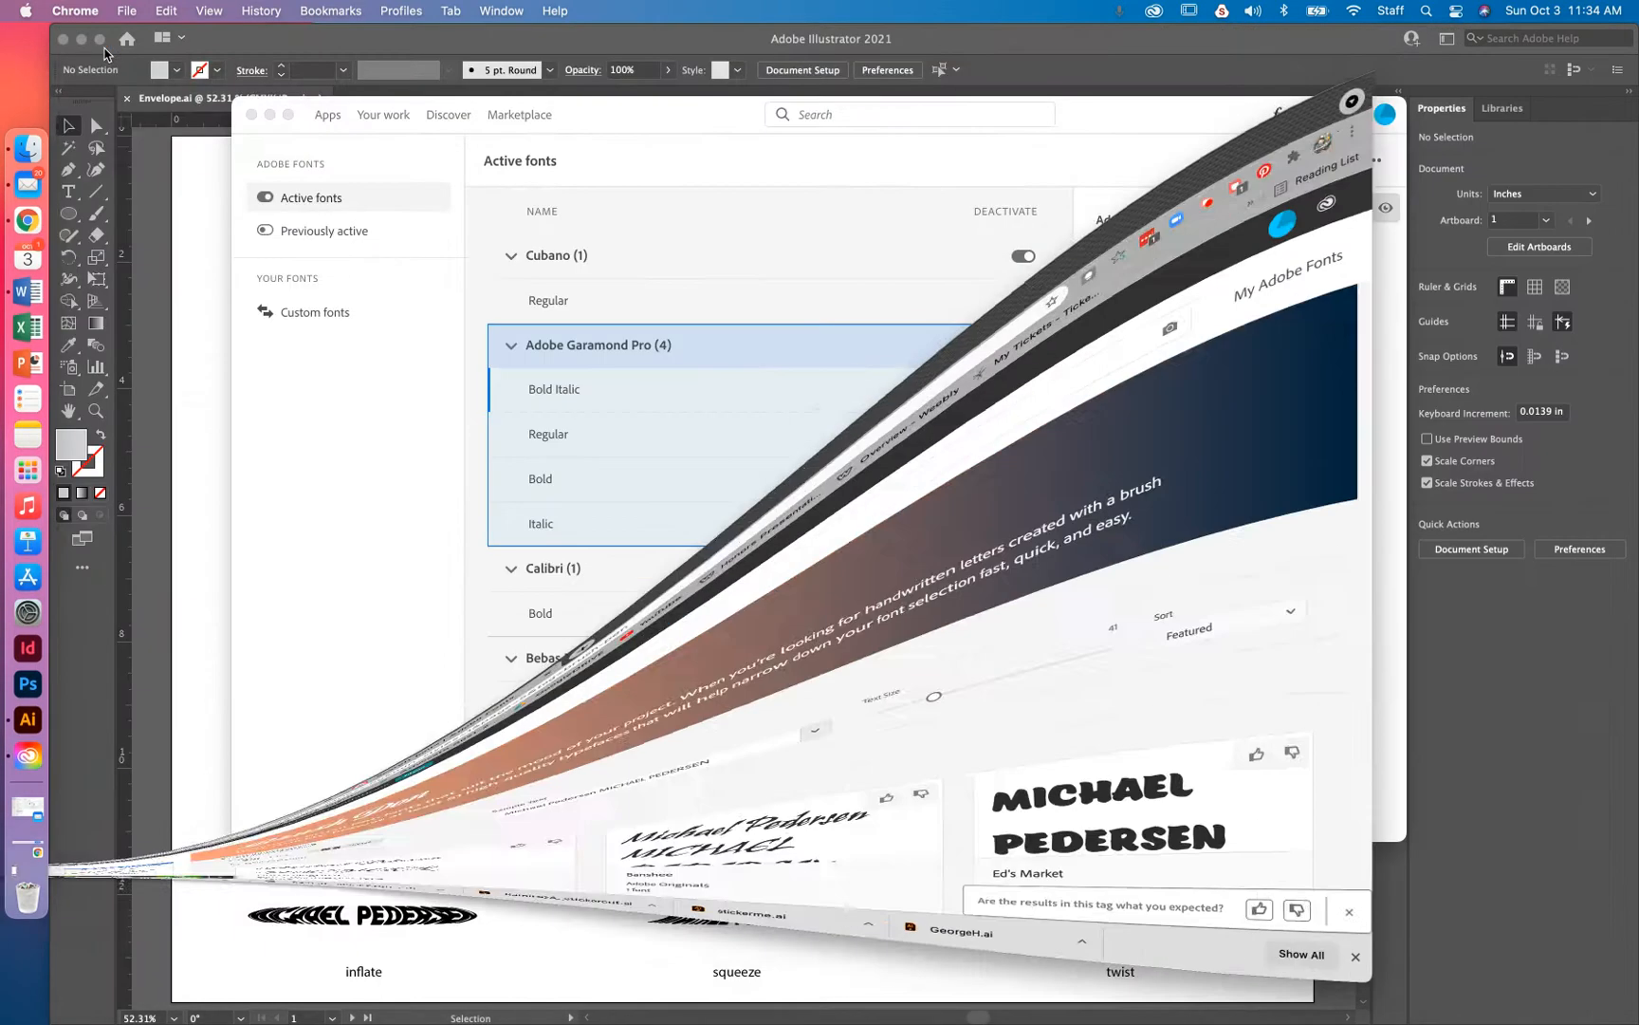
left_click(270, 115)
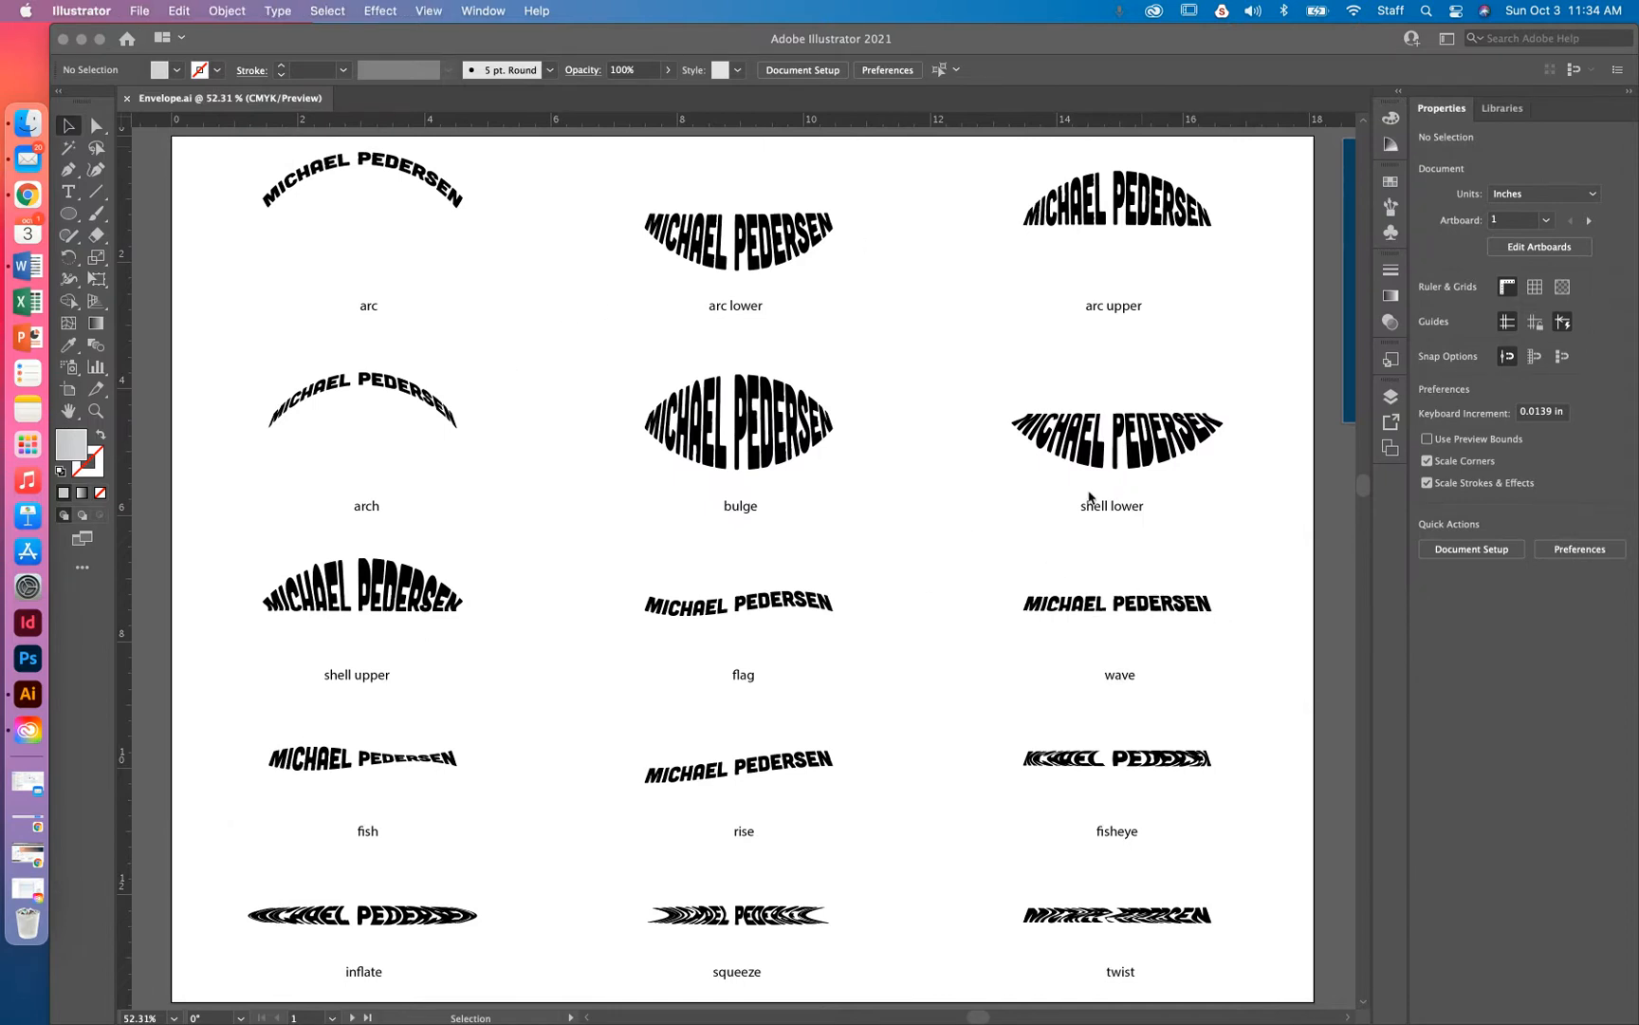
left_click_drag(1207, 414, 477, 420)
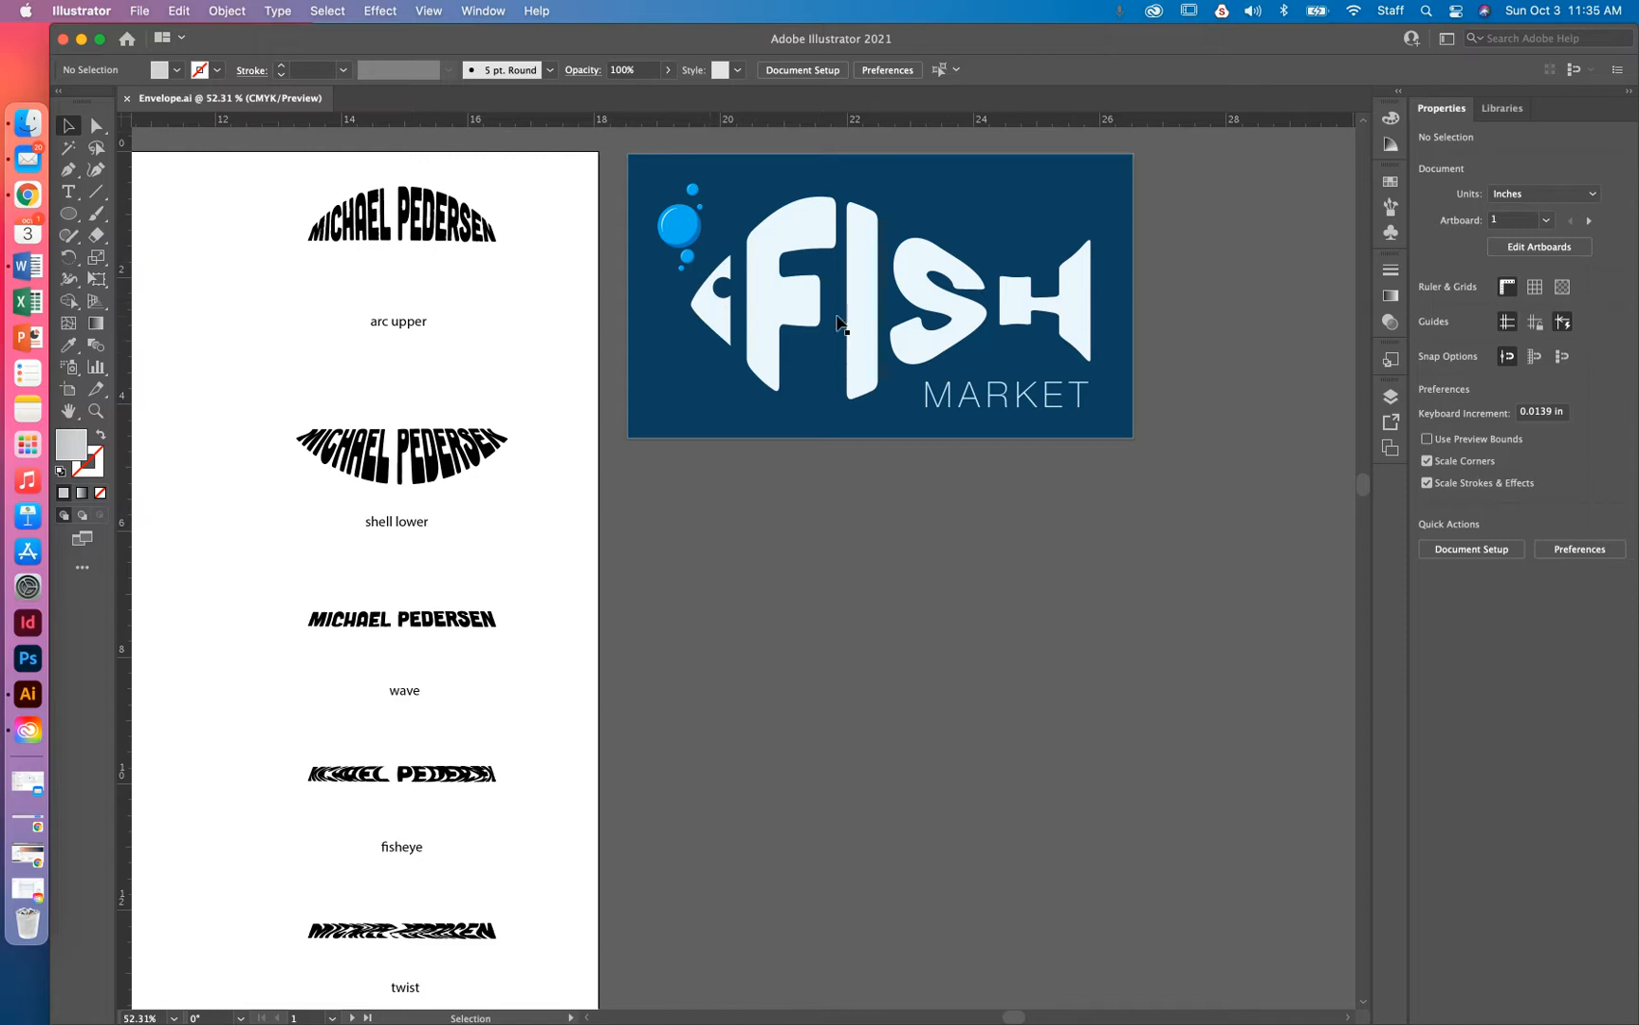
key("space")
left_click_drag(669, 559, 1087, 201)
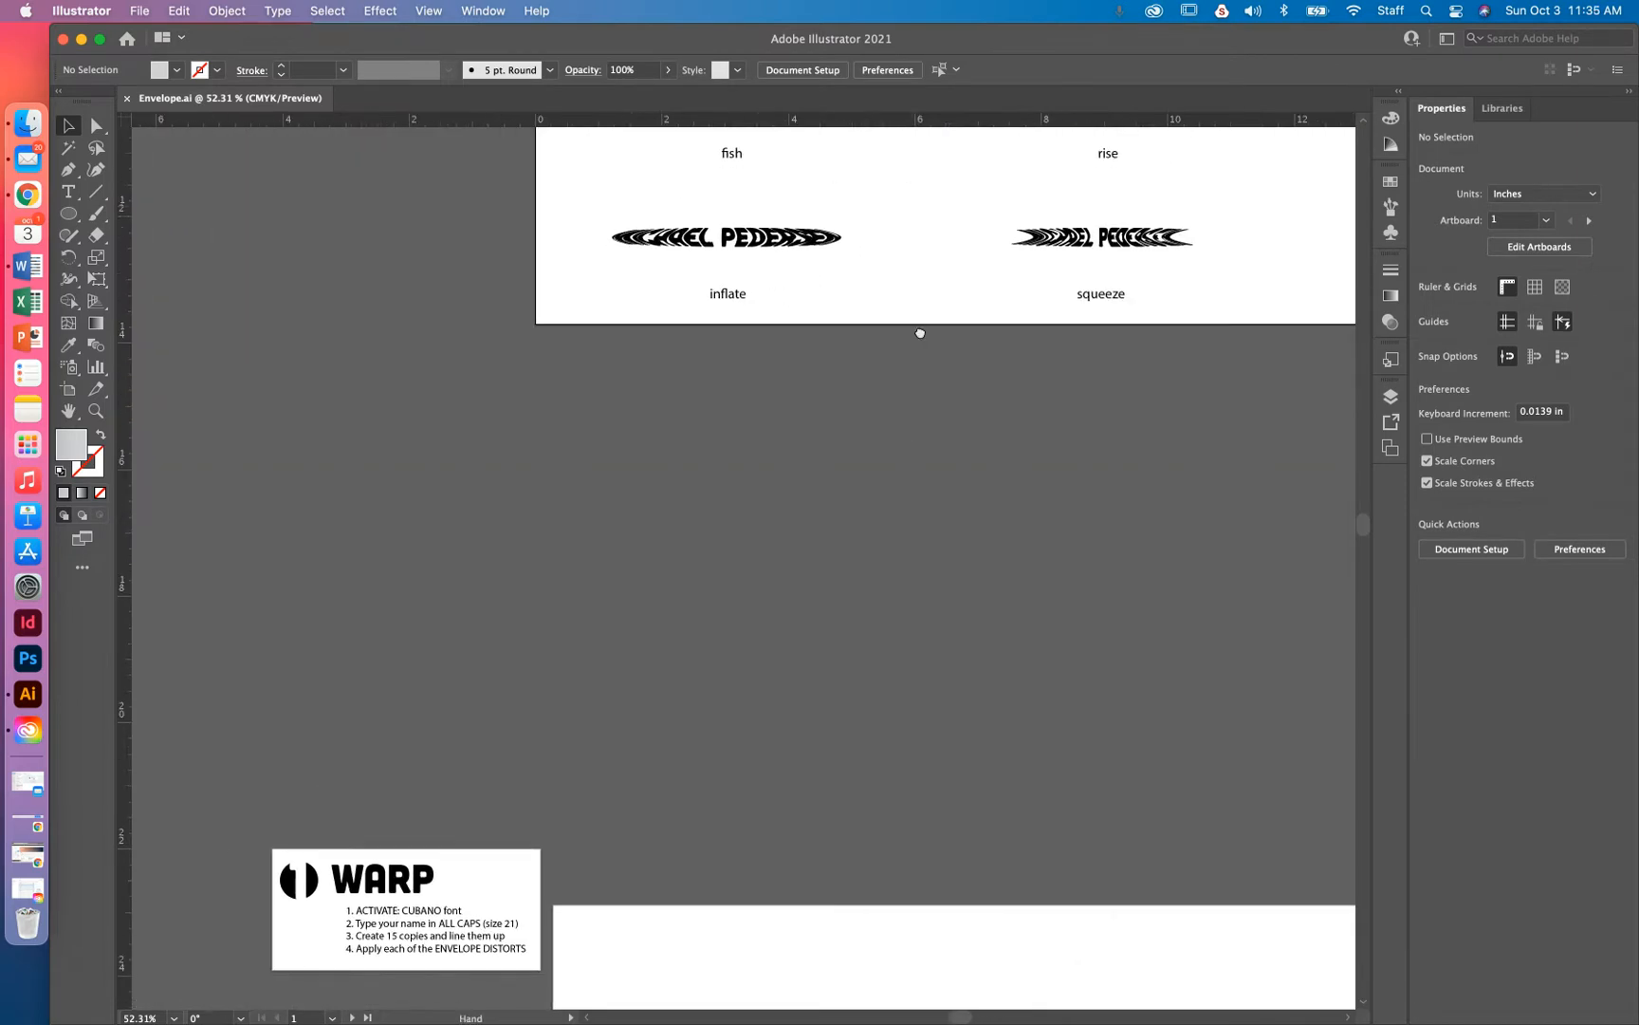
left_click_drag(966, 530, 844, 58)
left_click_drag(1064, 428, 766, 140)
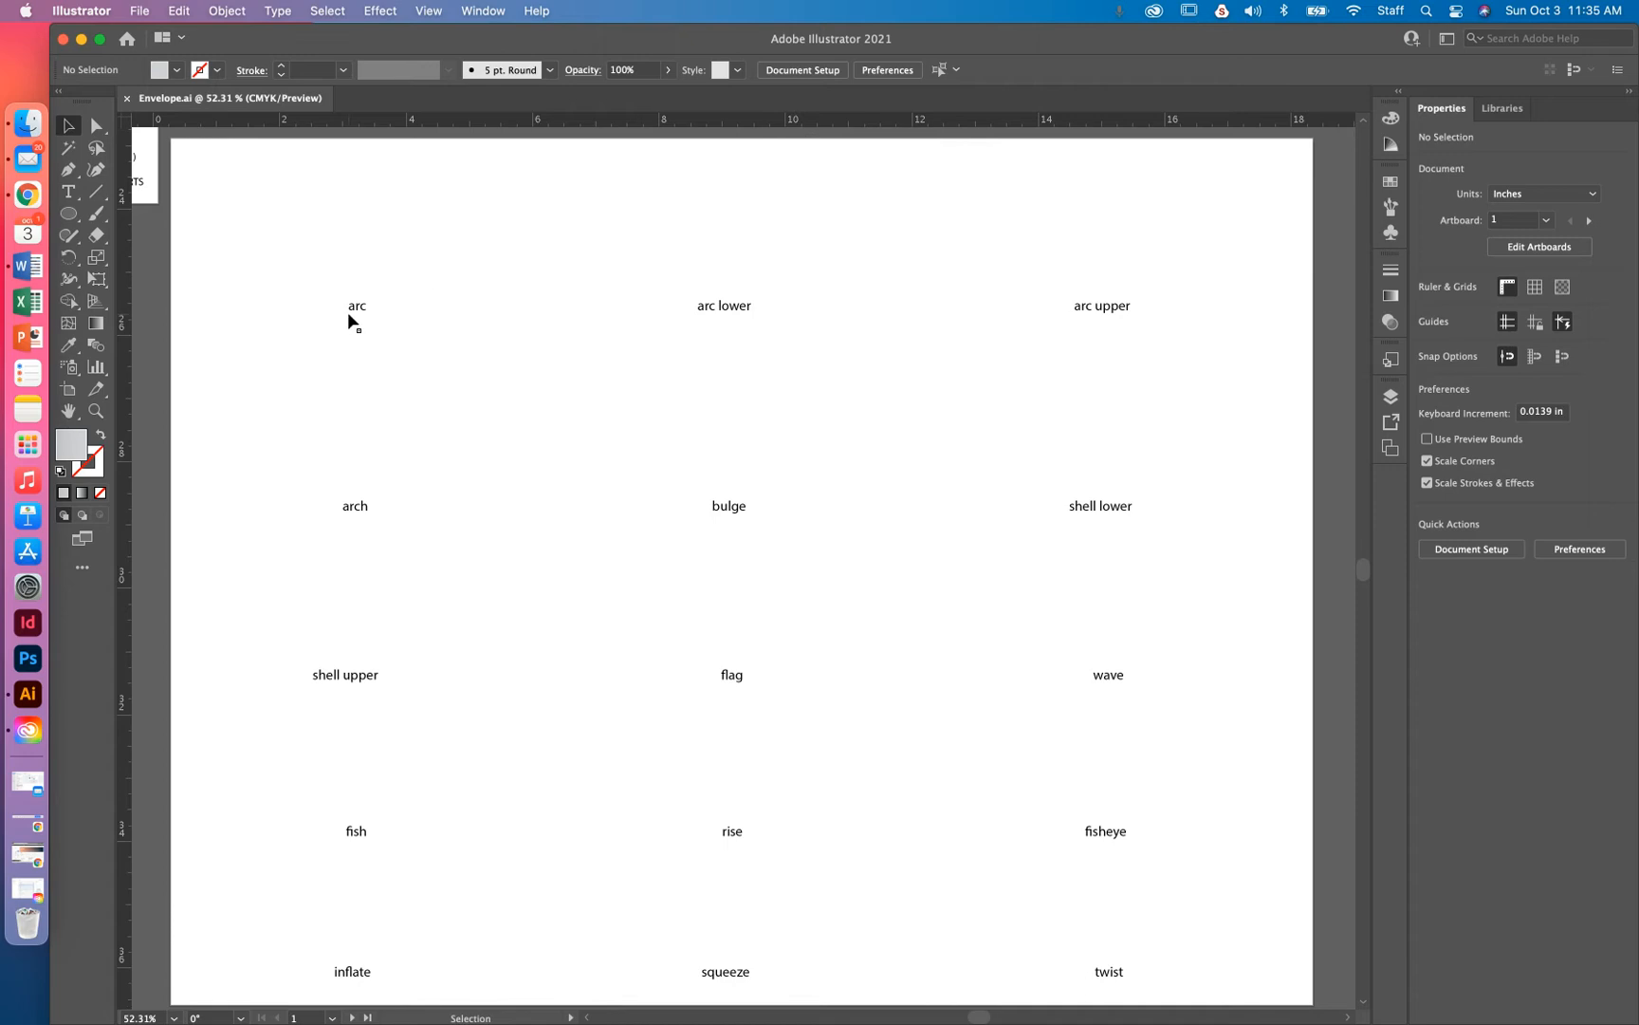
Add a name in capital letters as text at the artboard's top-left
left_click(69, 192)
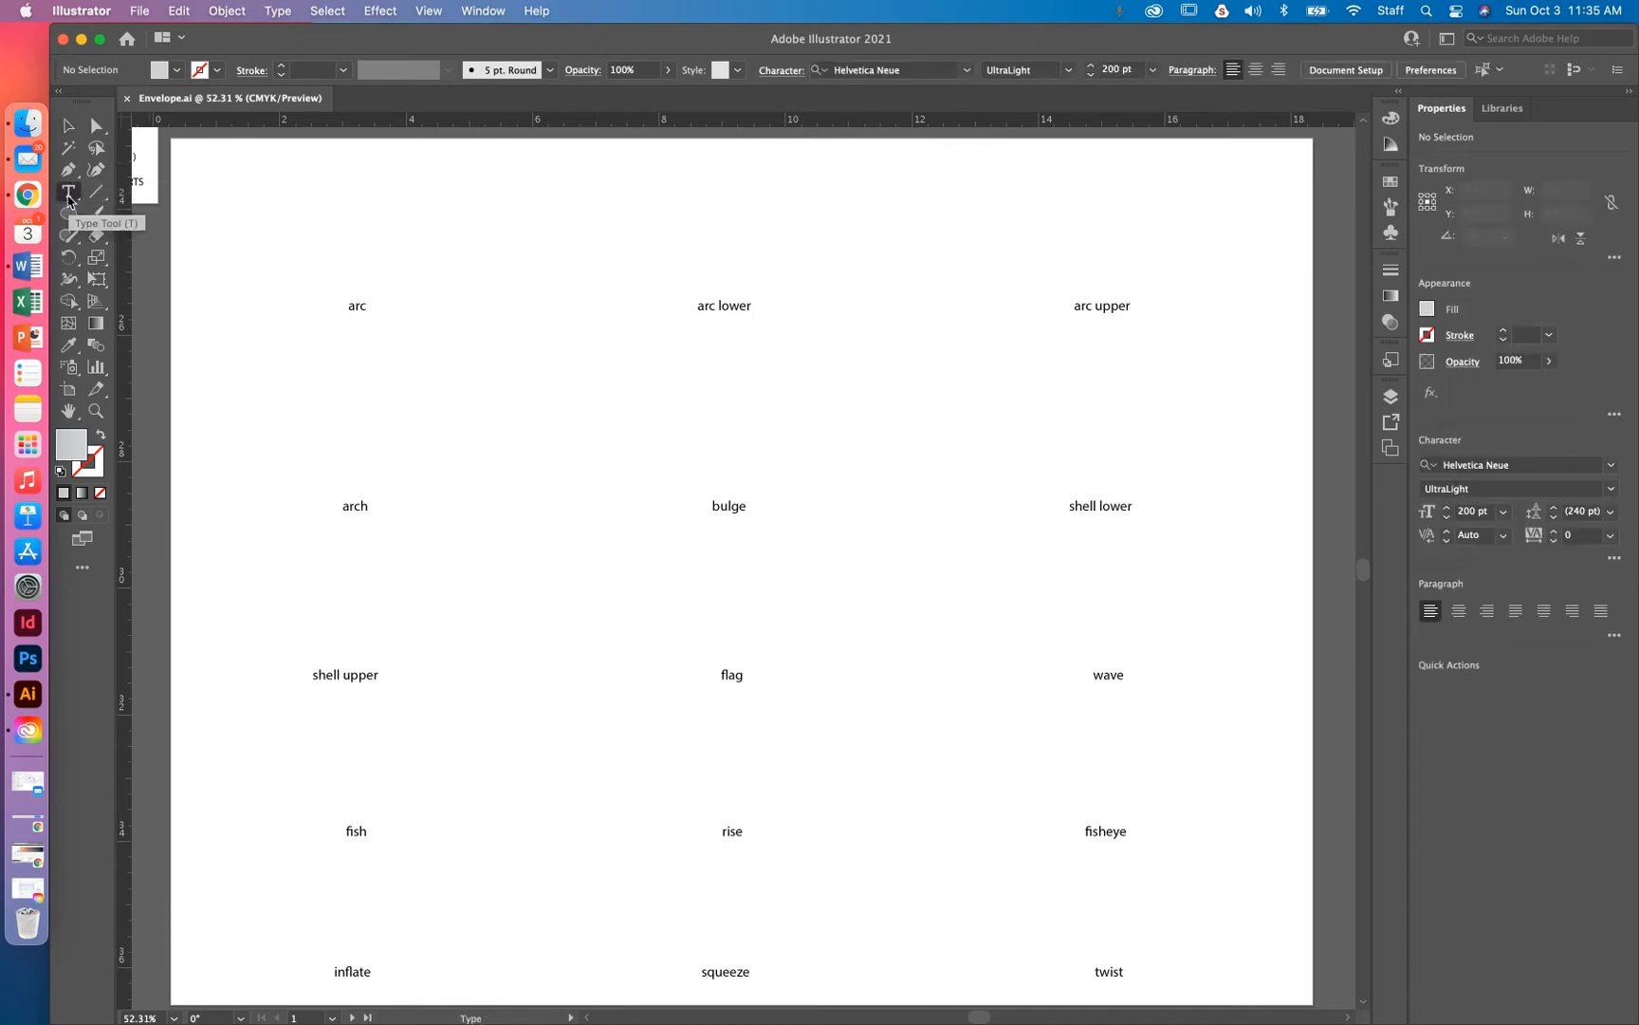
left_click(248, 213)
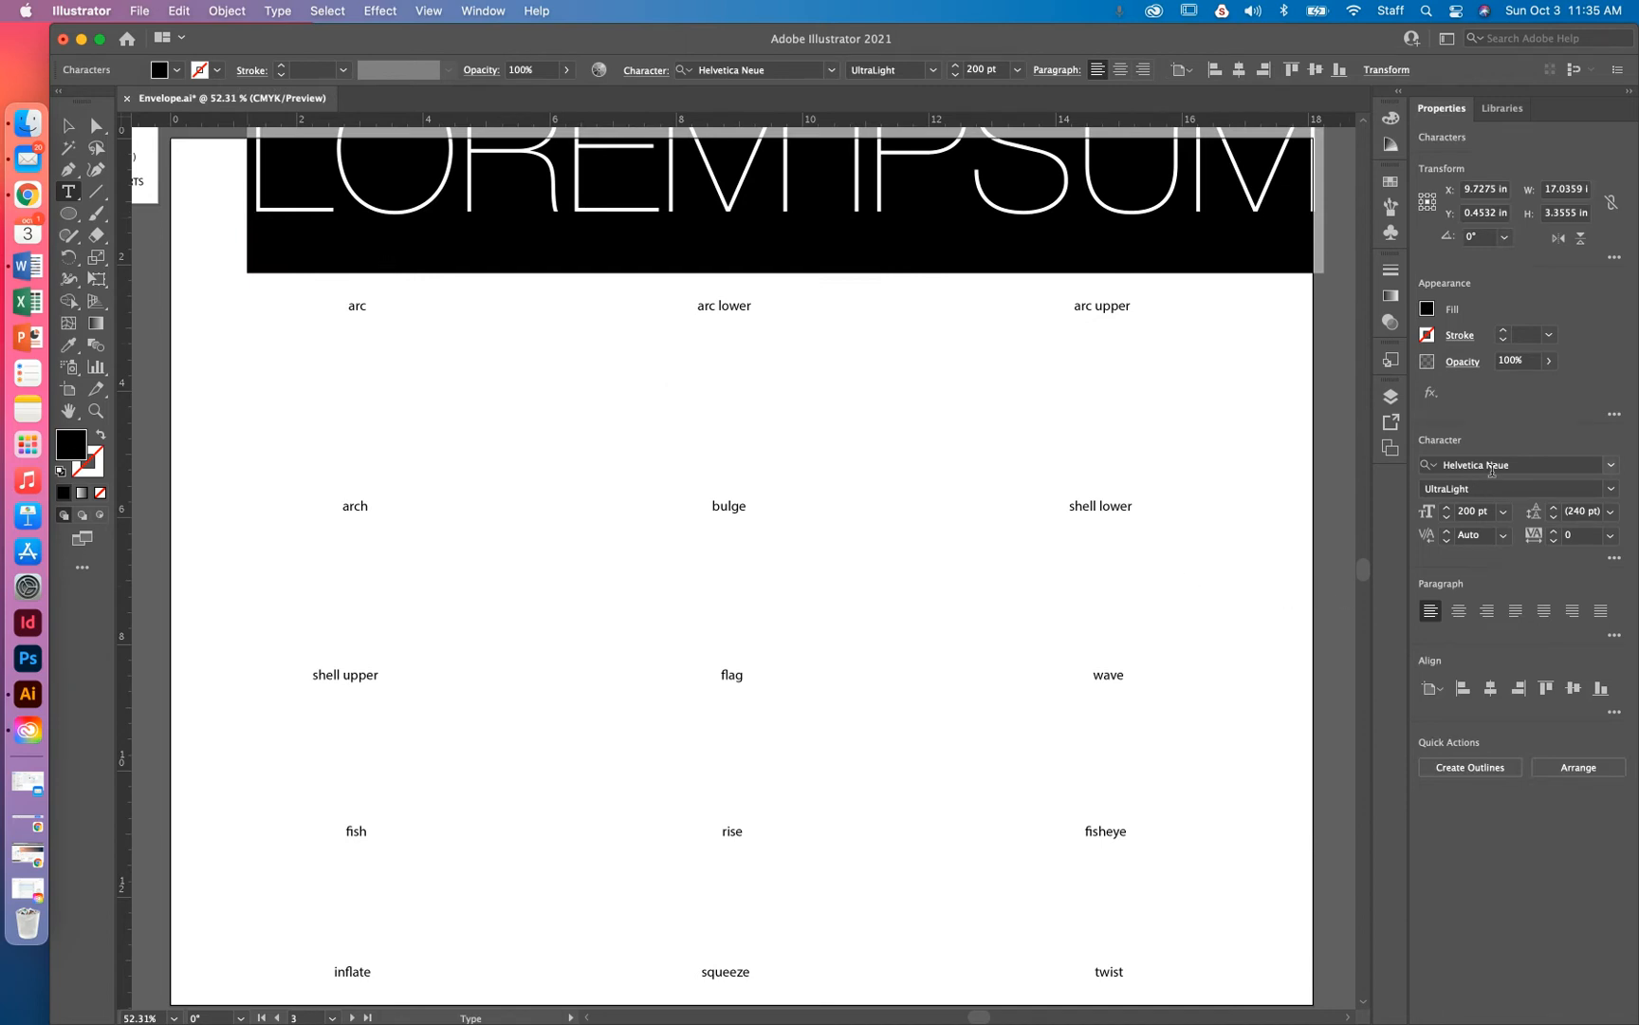
left_click_drag(1364, 579, 1365, 559)
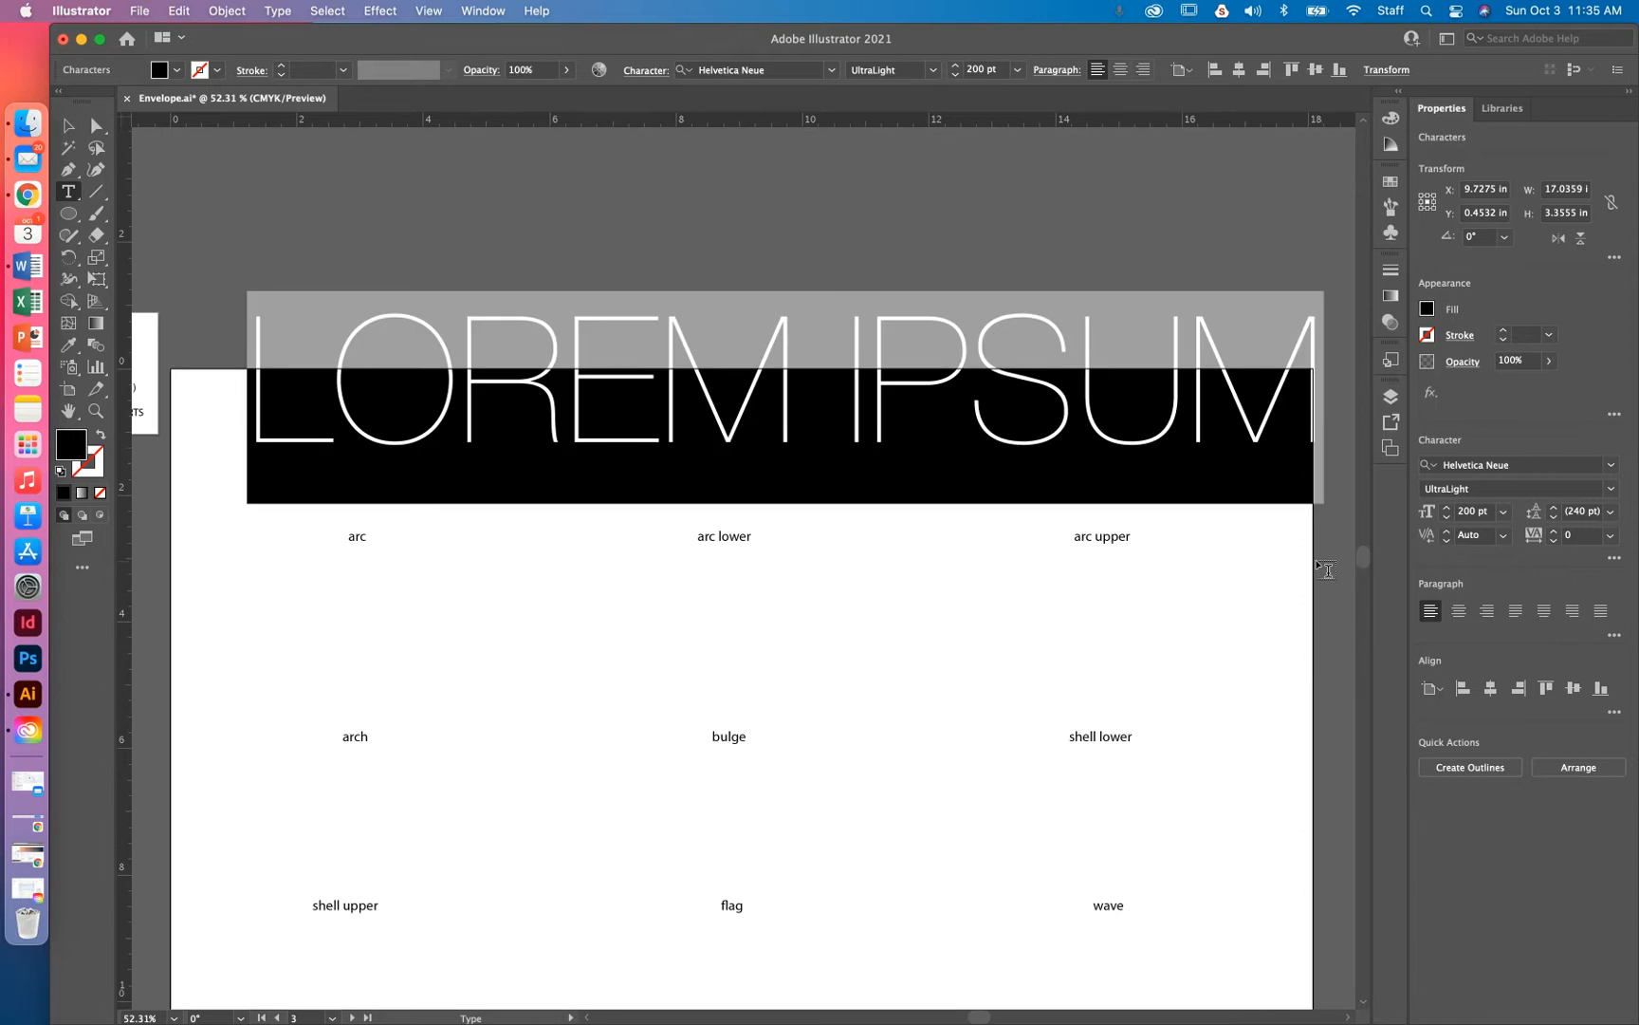
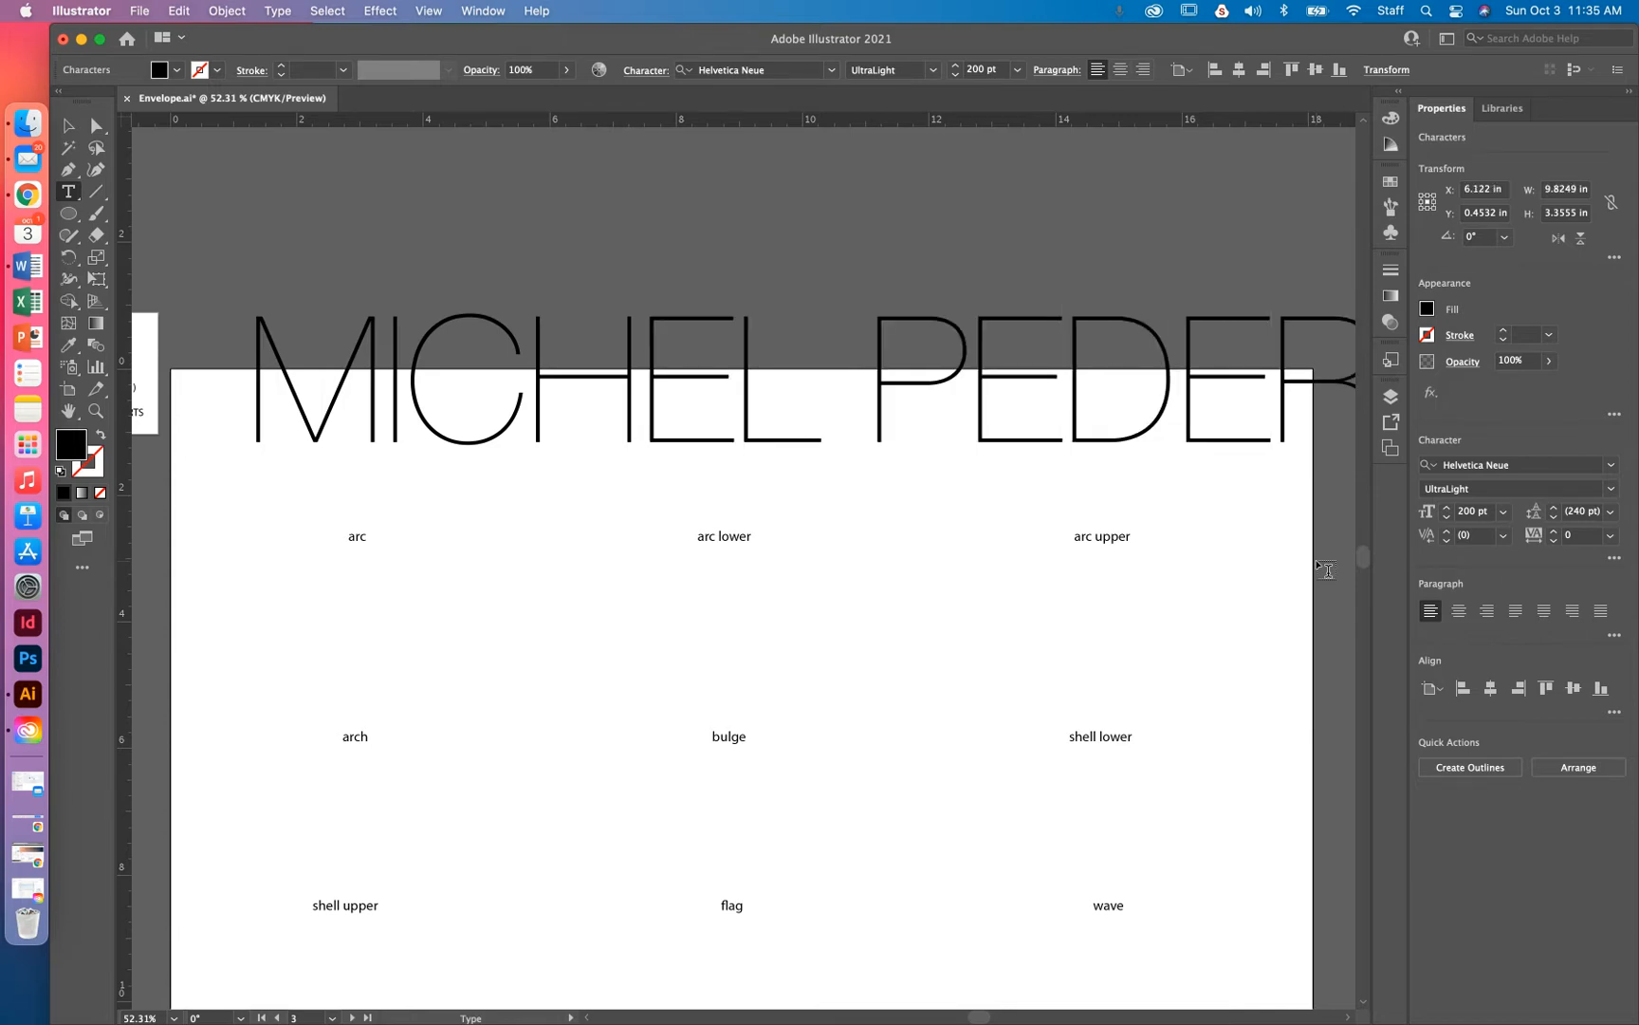
Set the name text to 21 pt
left_click(1504, 512)
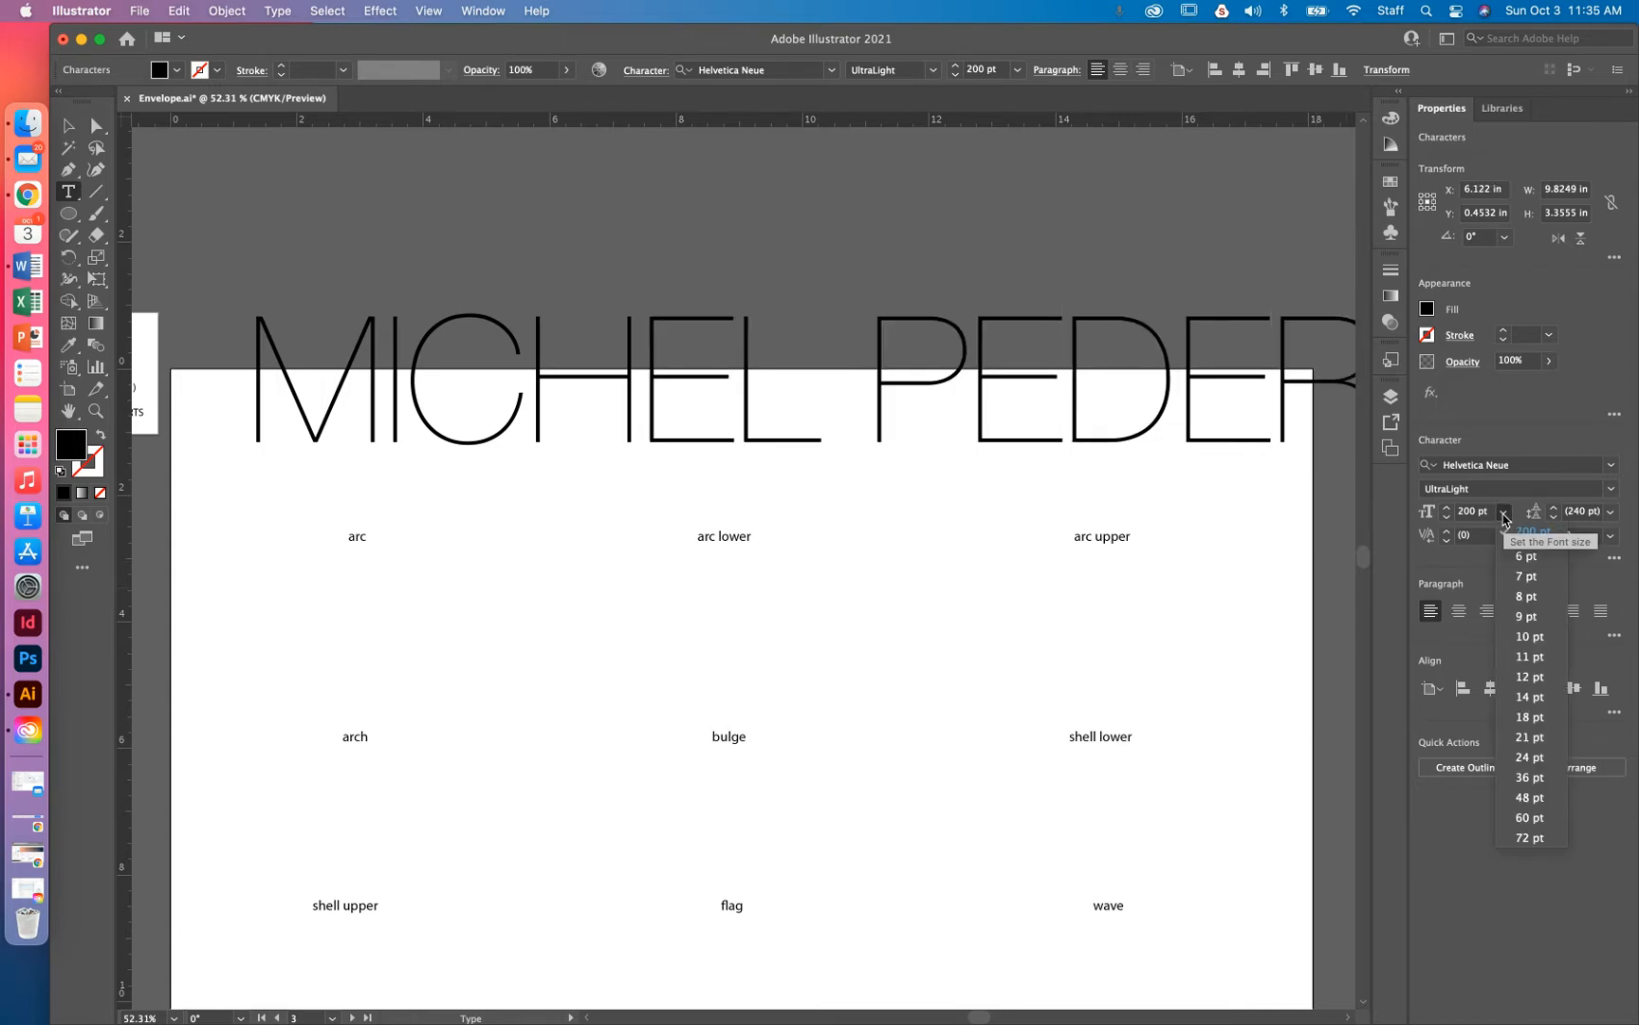
left_click(1530, 737)
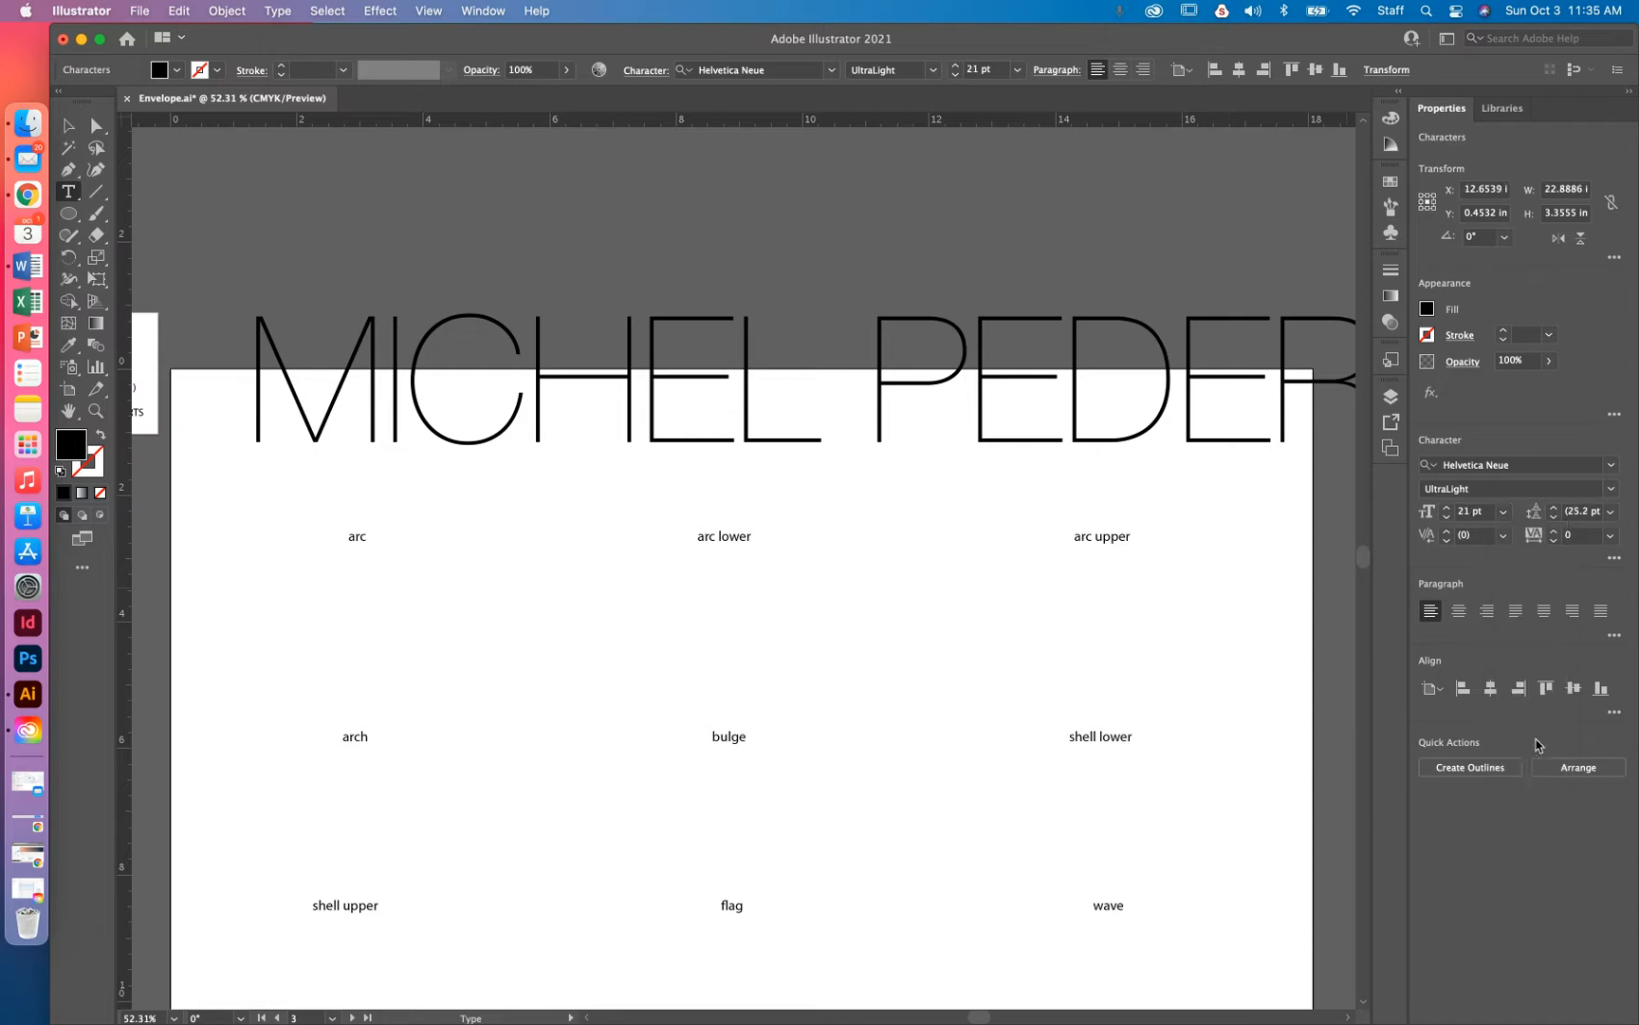
triple_click(874, 352)
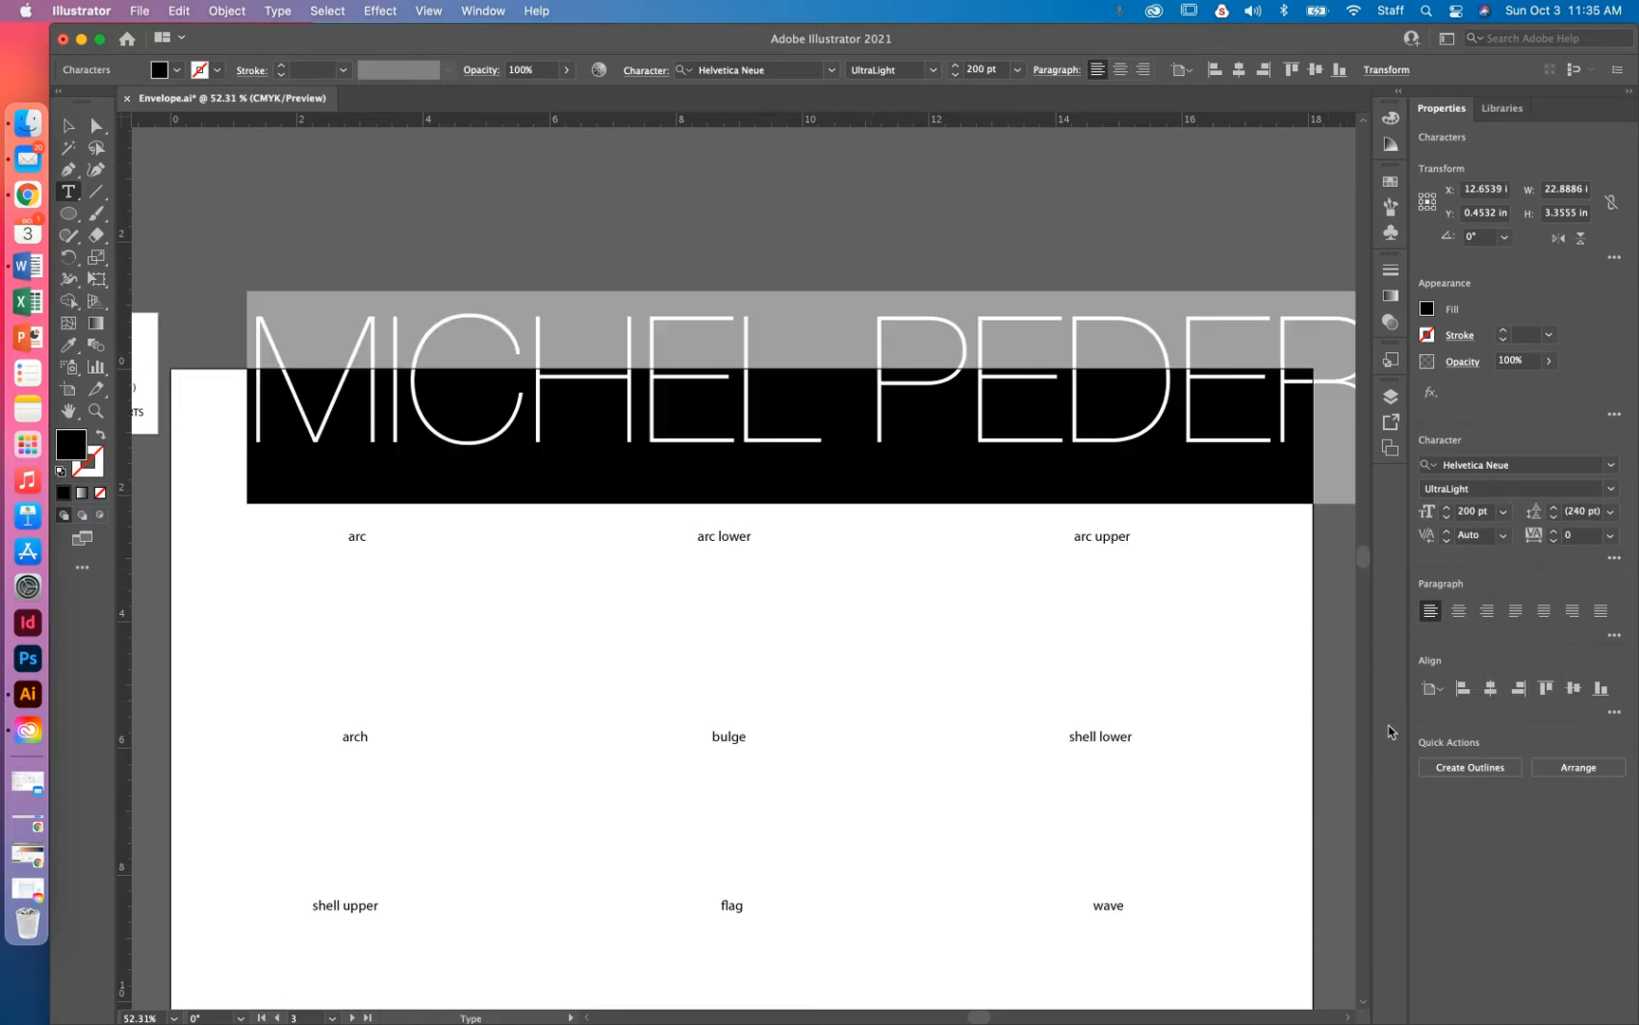
left_click(1503, 511)
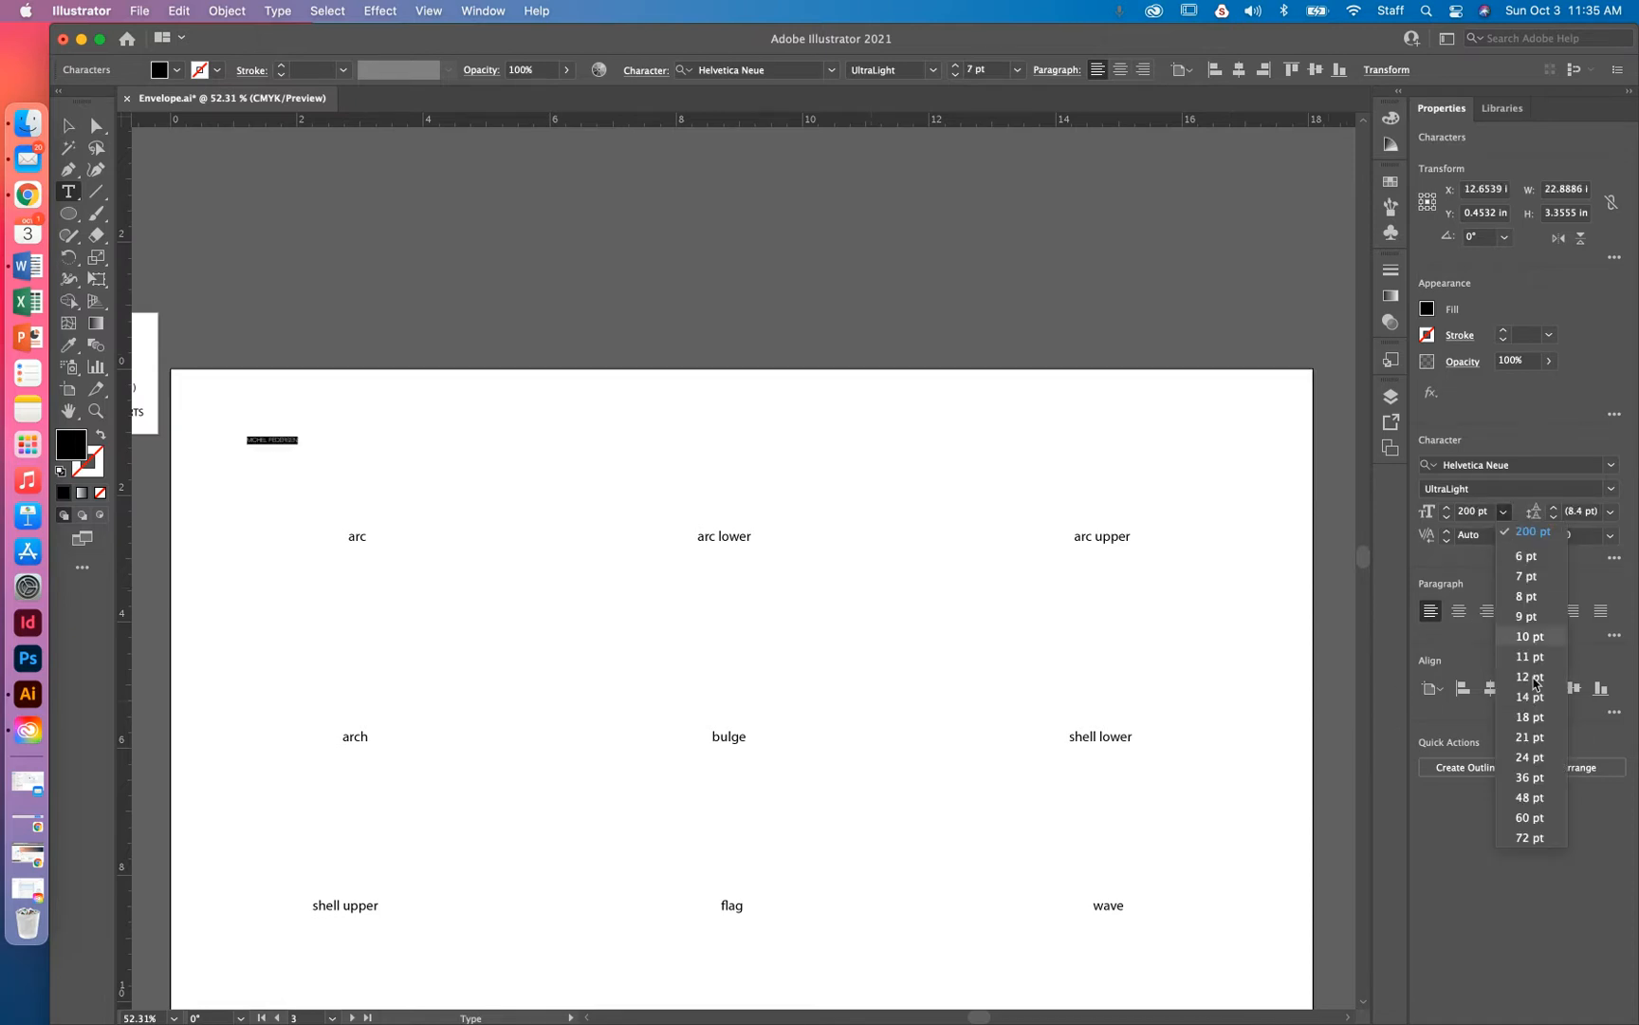
left_click(1530, 737)
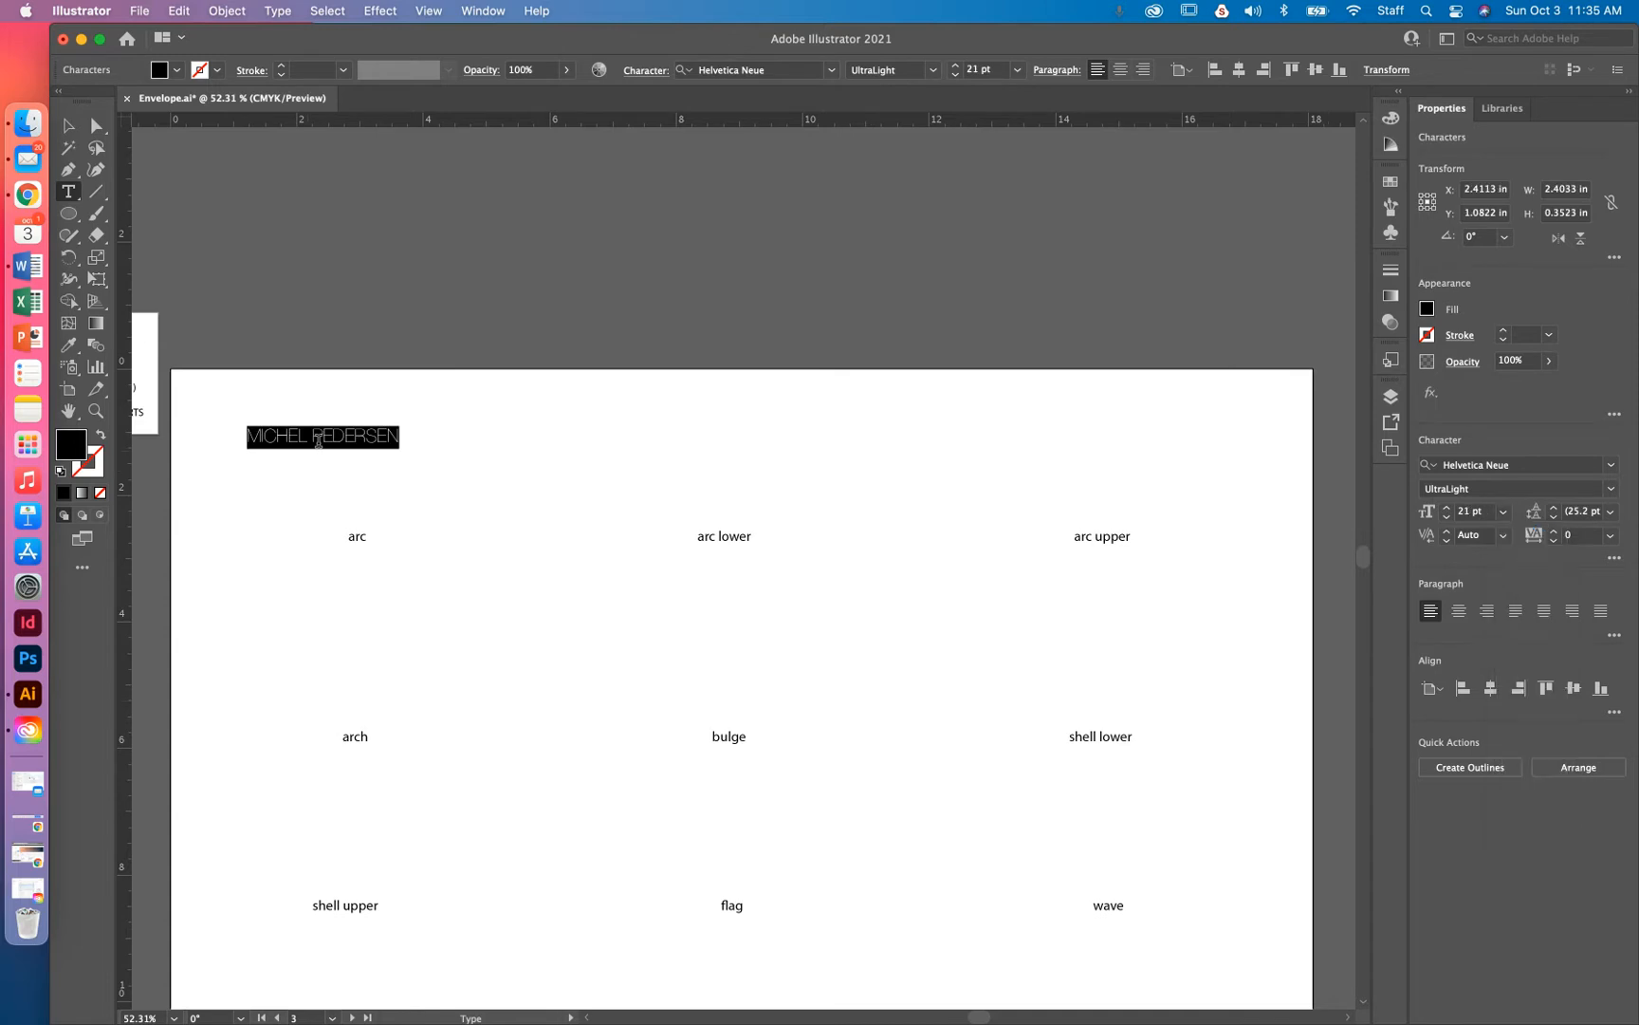
Correct the misspelled first name and select the whole line
left_click(315, 436)
double_click(315, 435)
left_click(294, 440)
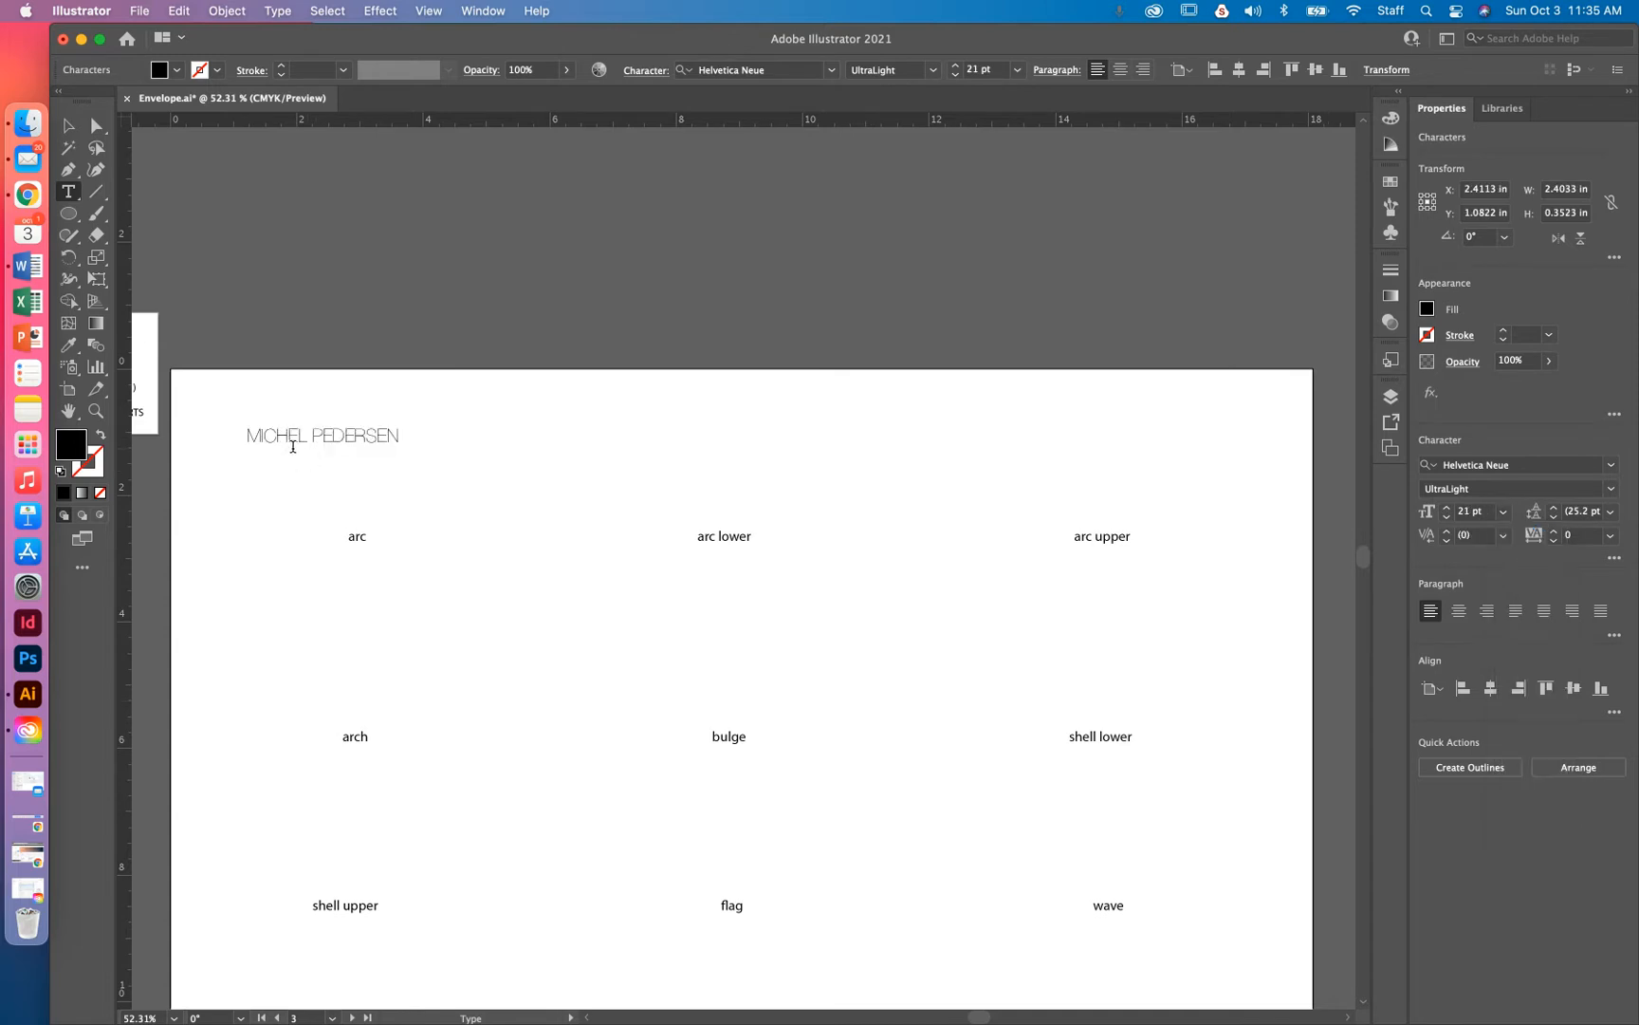
key("BackSpace")
key("BackSpace")
type("CHAEL")
key("Delete")
key("Delete")
key("super+a")
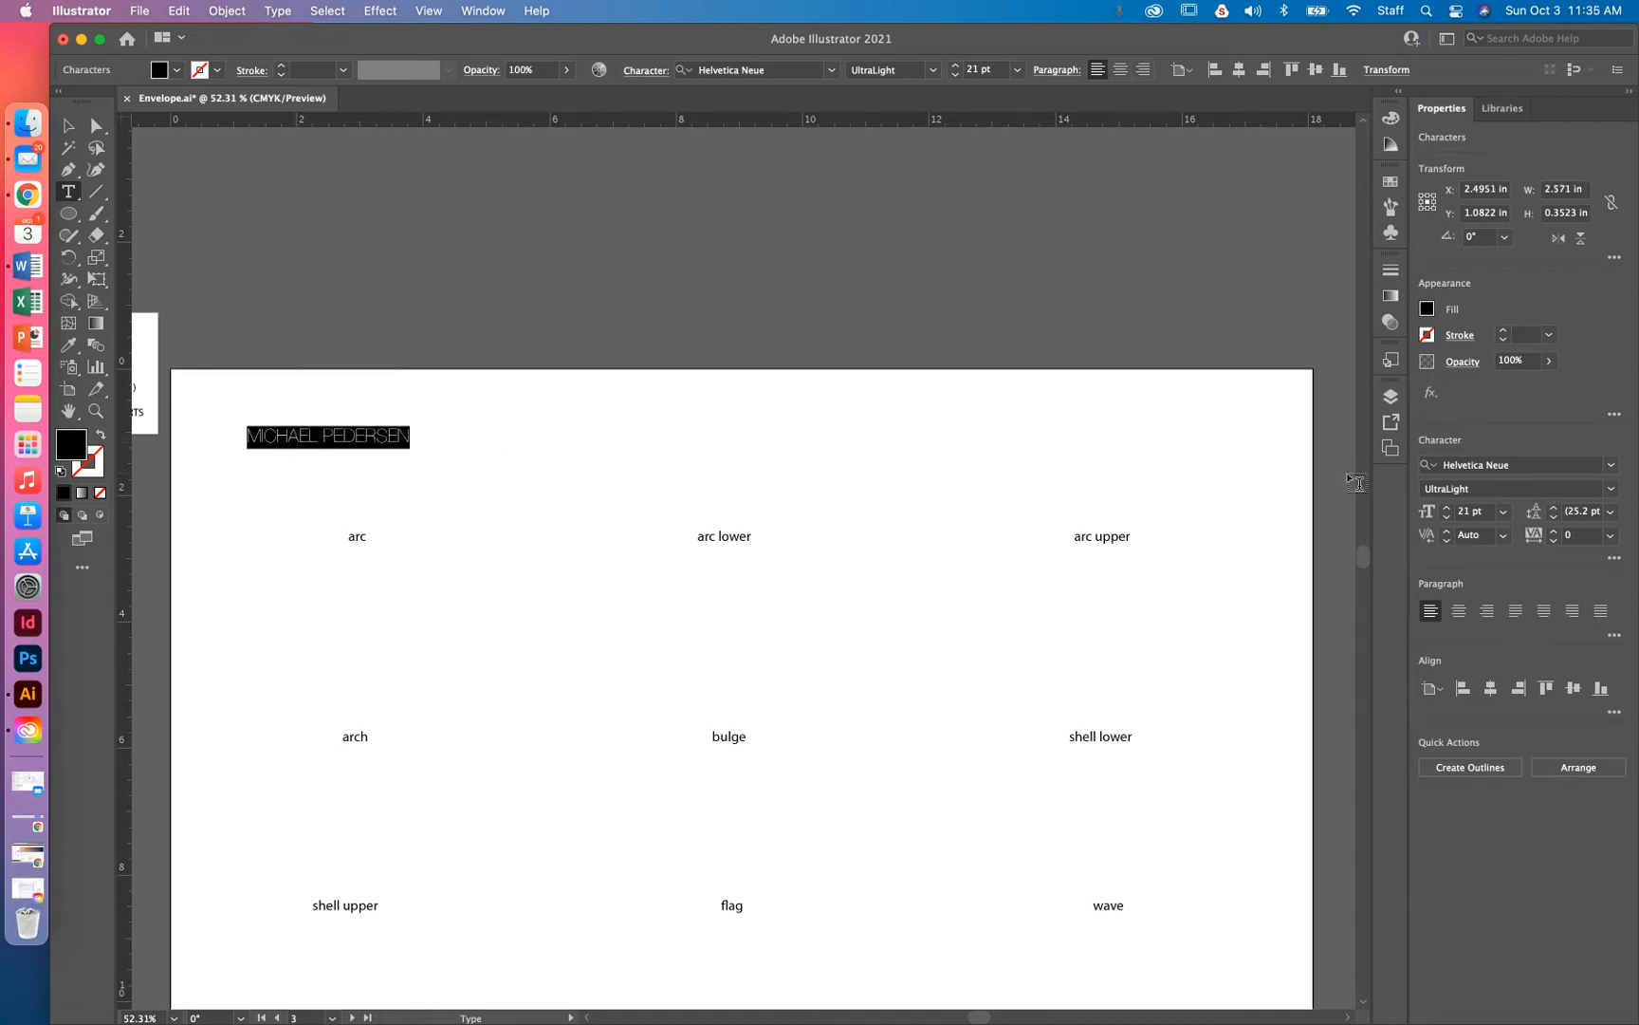
Change the name's font to Cubano Regular
left_click(1610, 465)
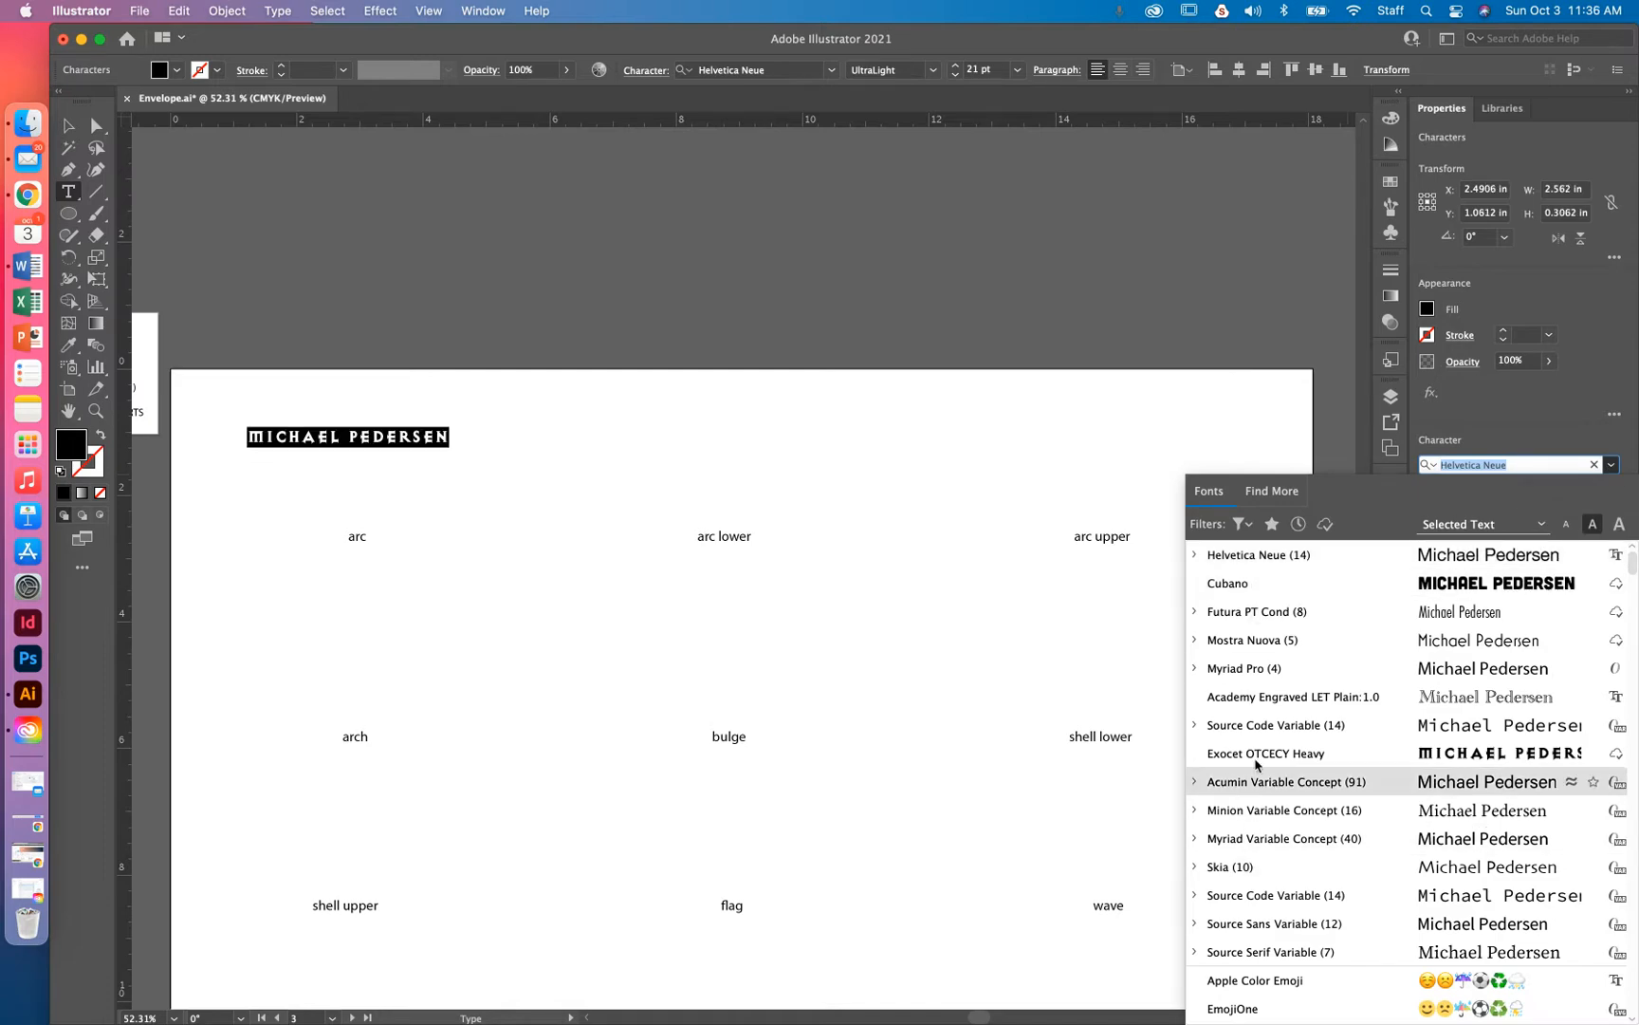
scroll(1263, 927, "down", 5)
scroll(1263, 927, "up", 5)
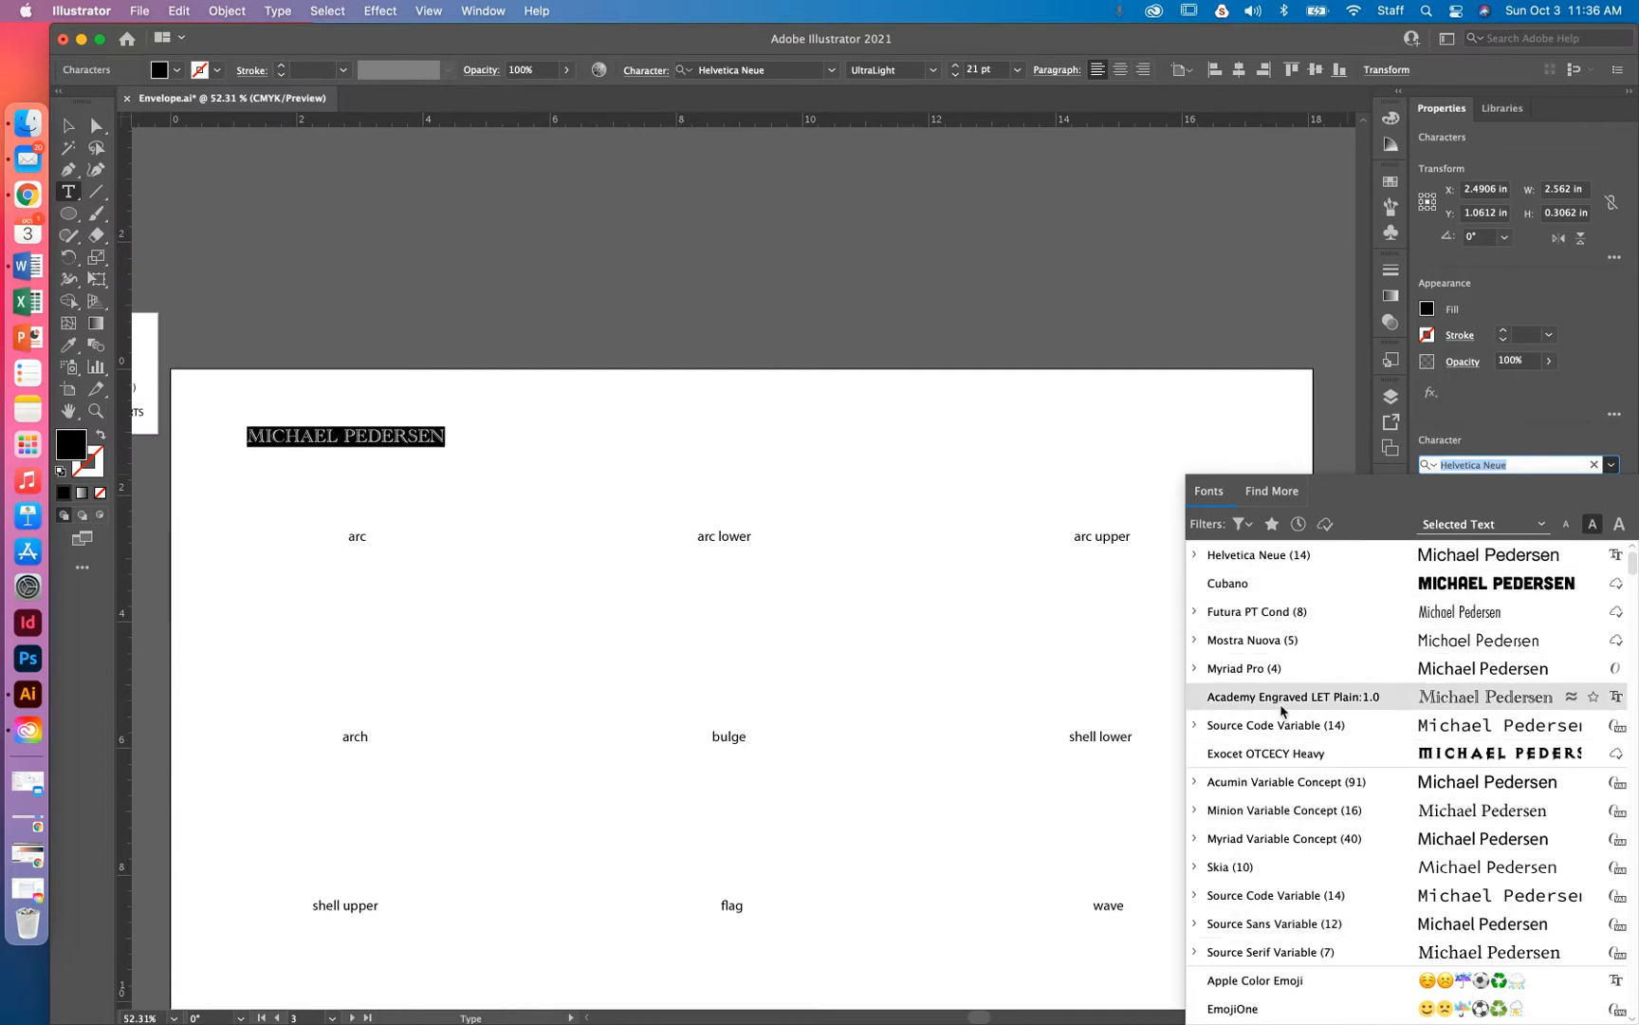
scroll(1281, 749, "down", 3)
scroll(1283, 749, "down", 4)
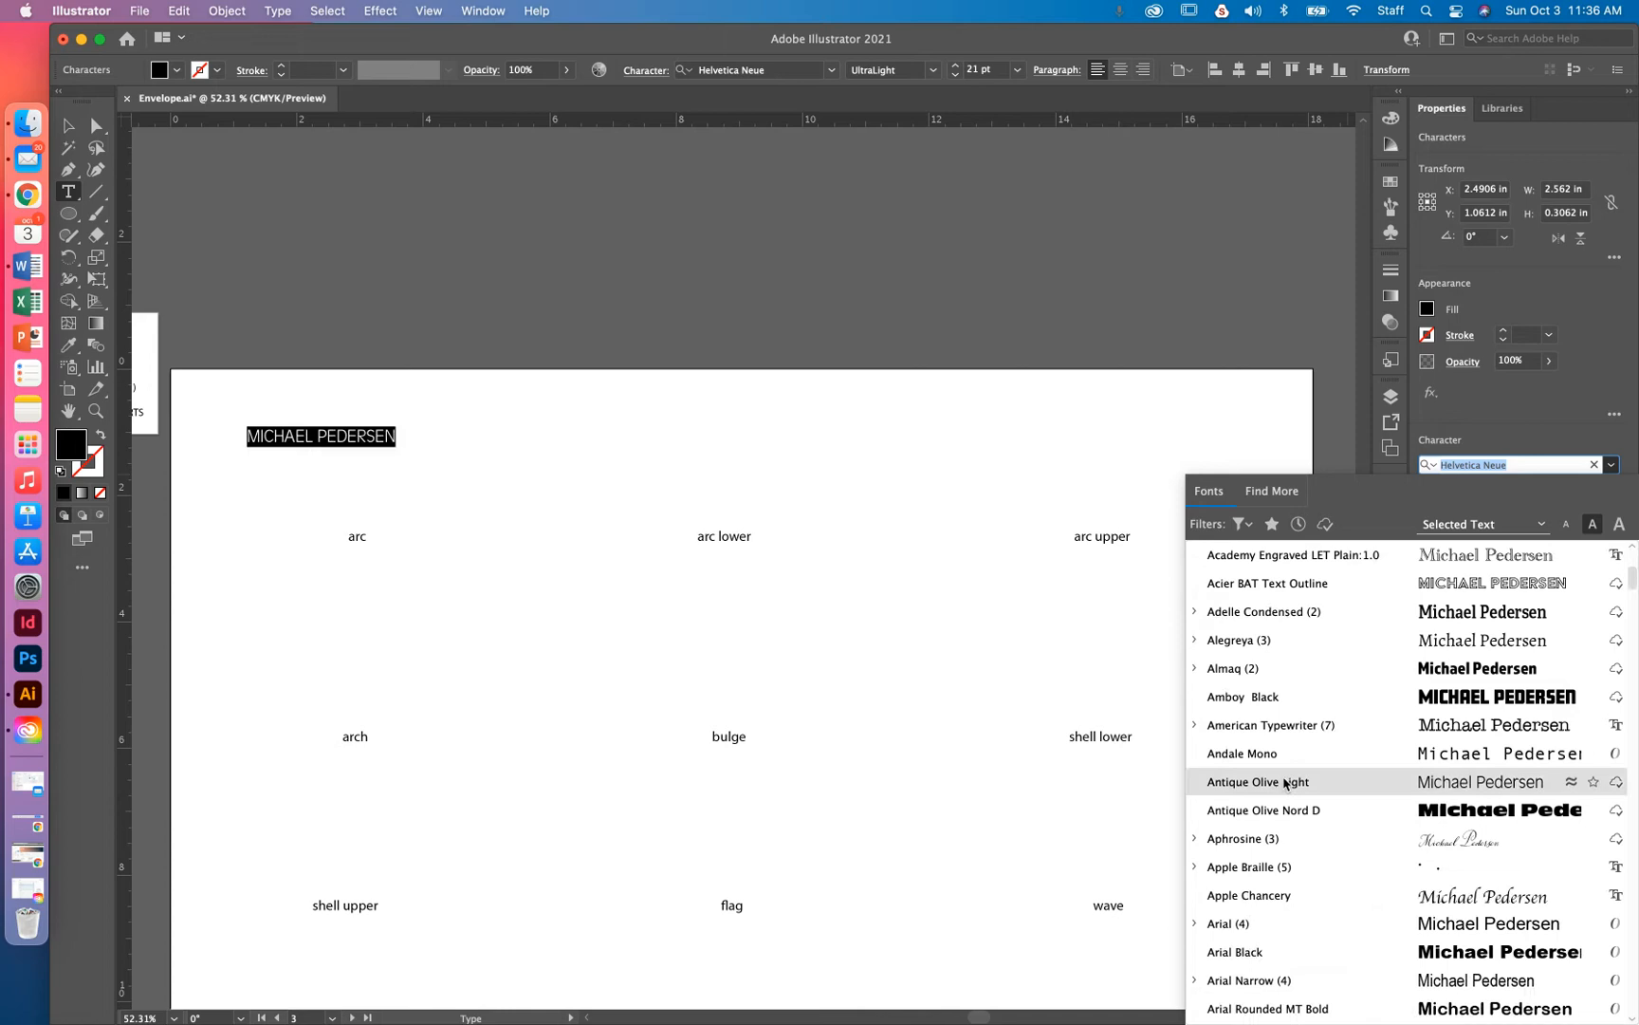
scroll(1285, 778, "up", 6)
left_click(1534, 465)
left_click_drag(1528, 466, 1443, 465)
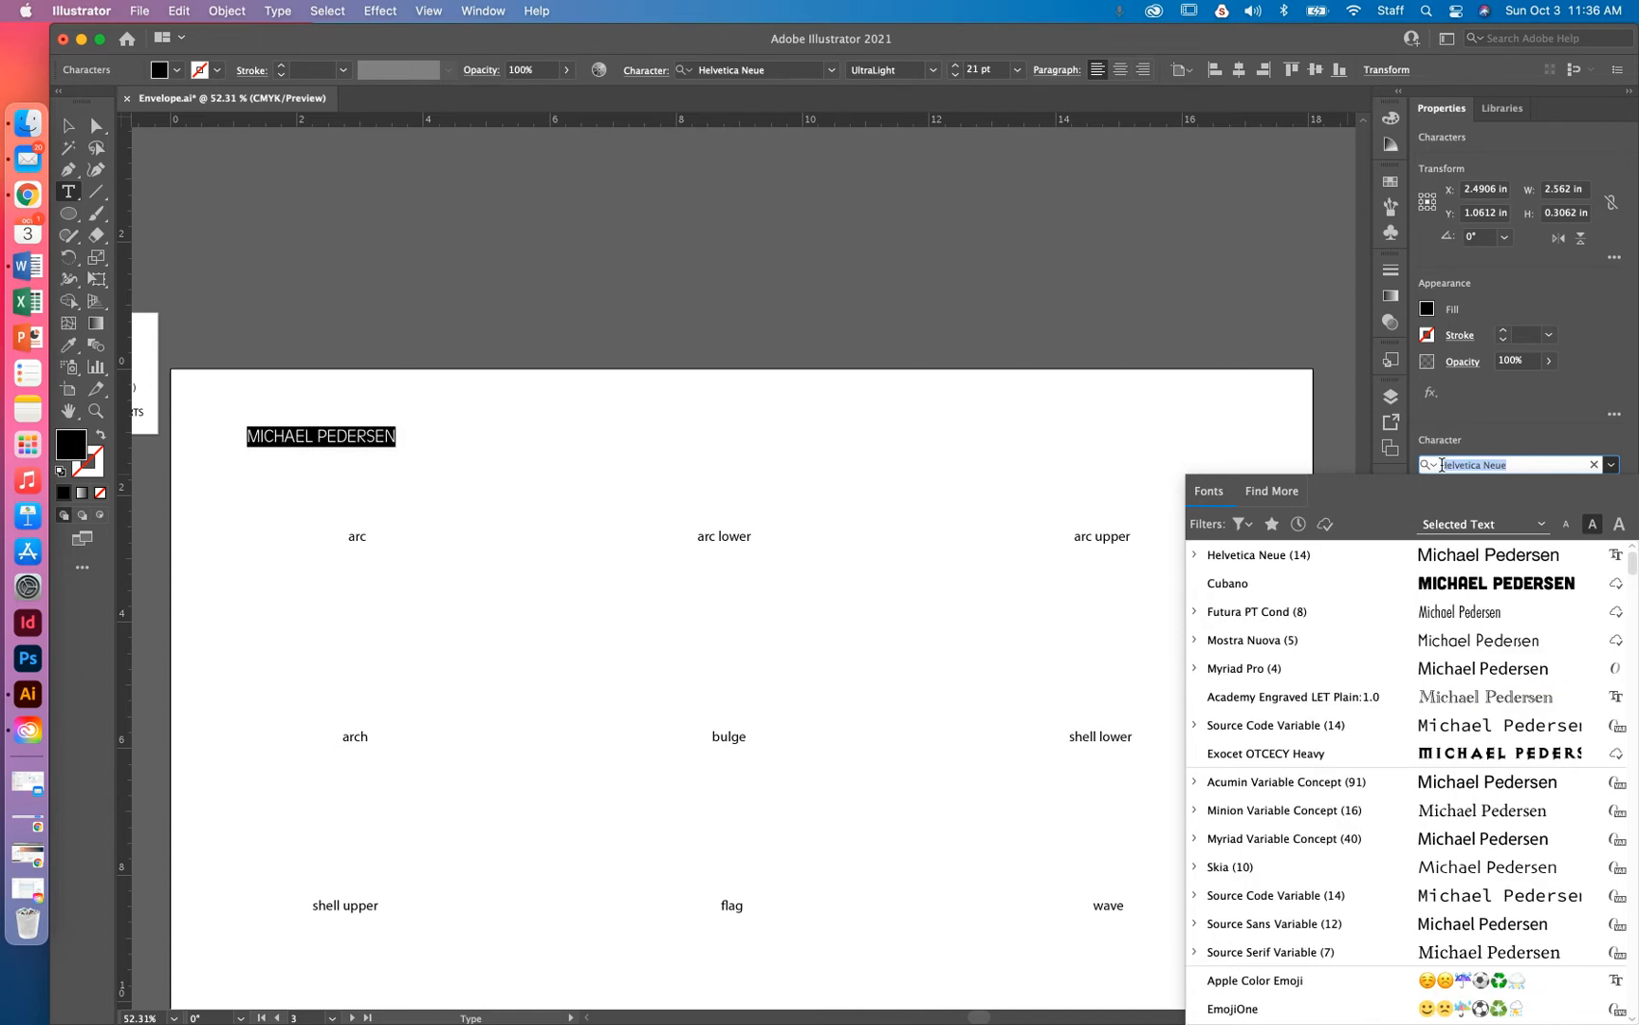
type("c")
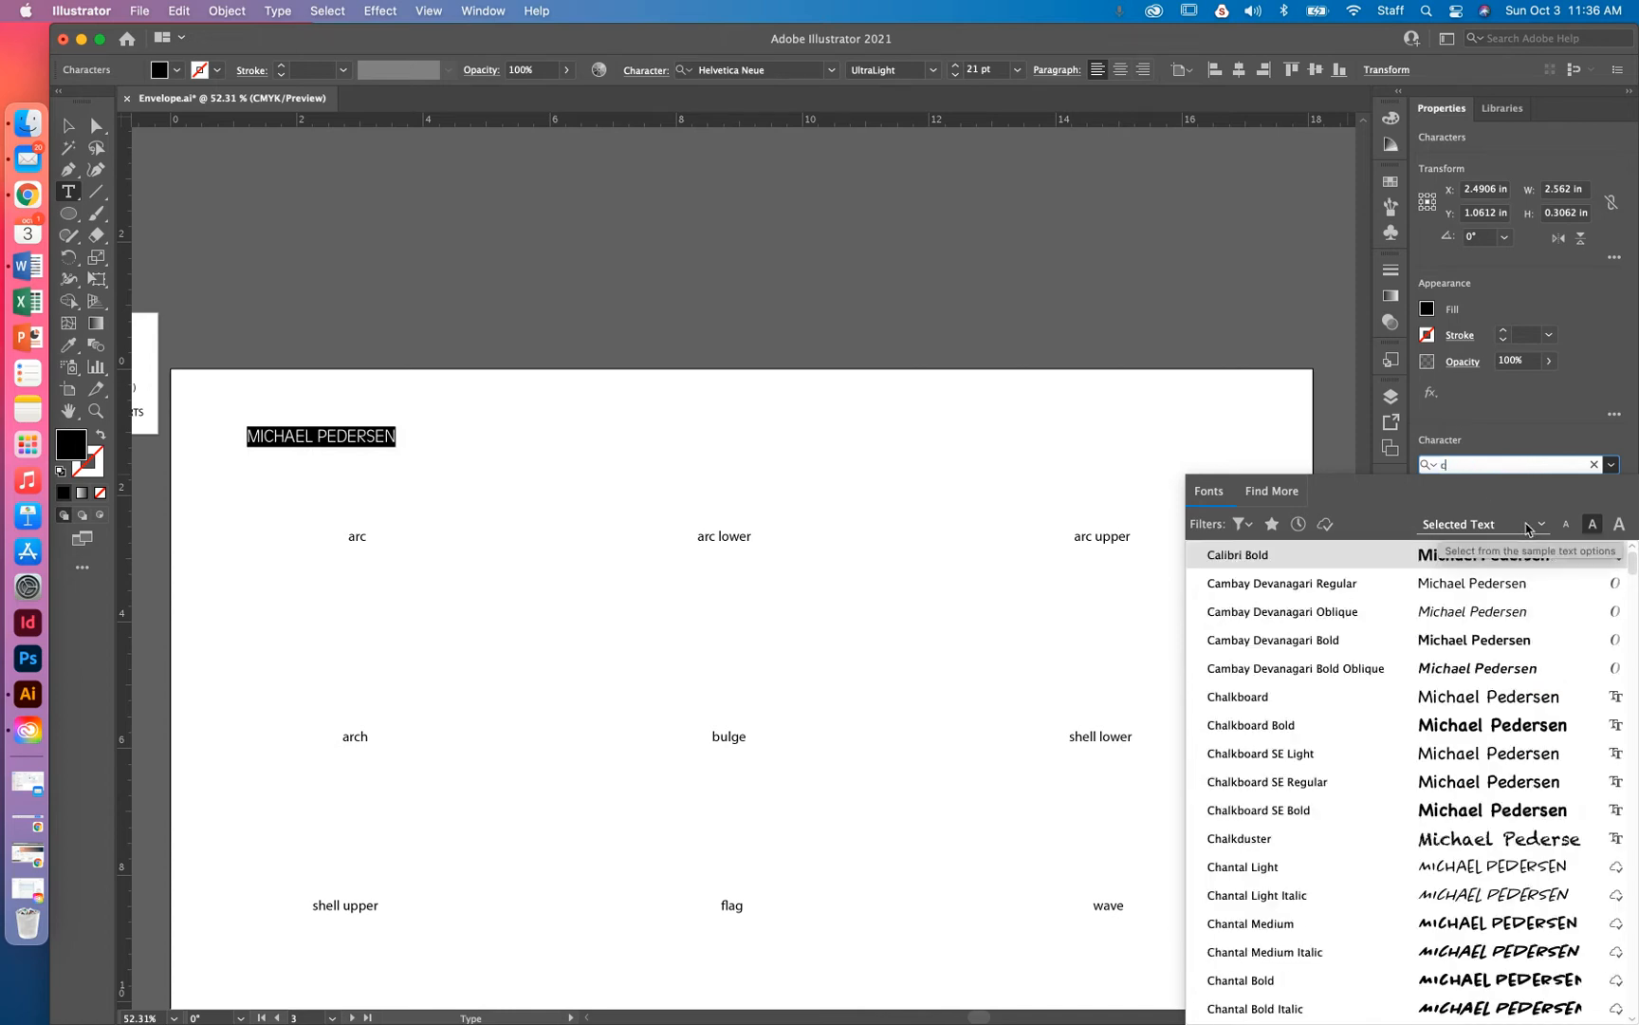
type("ub")
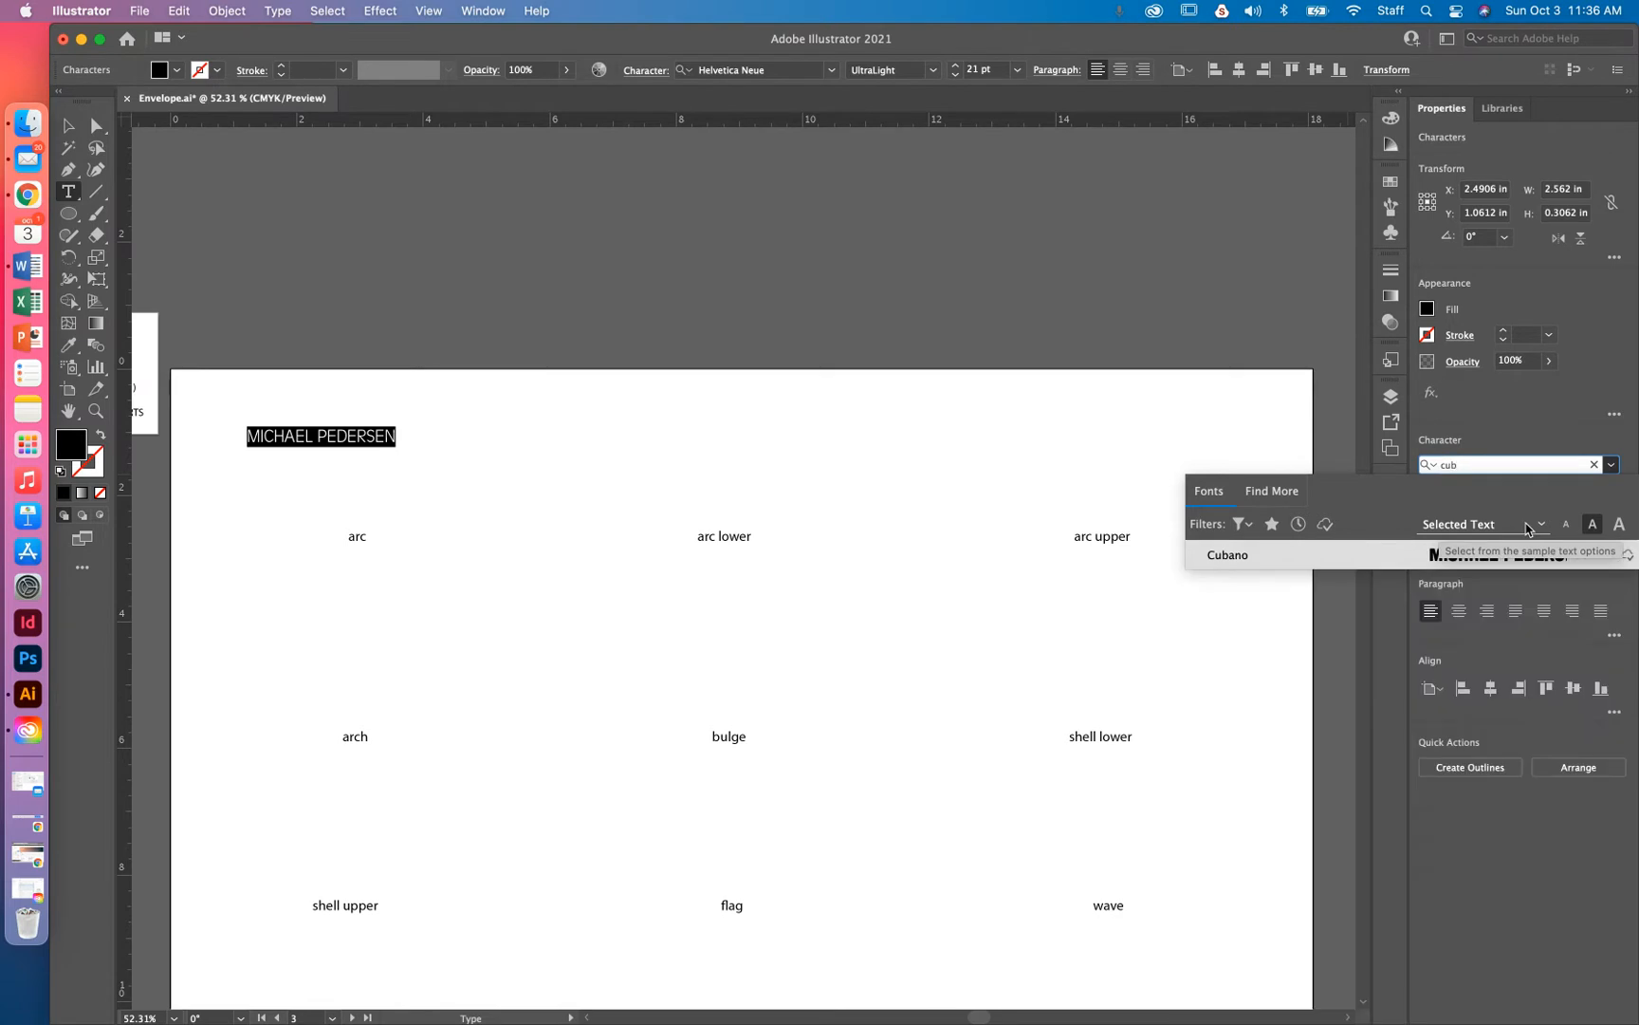
left_click(1229, 558)
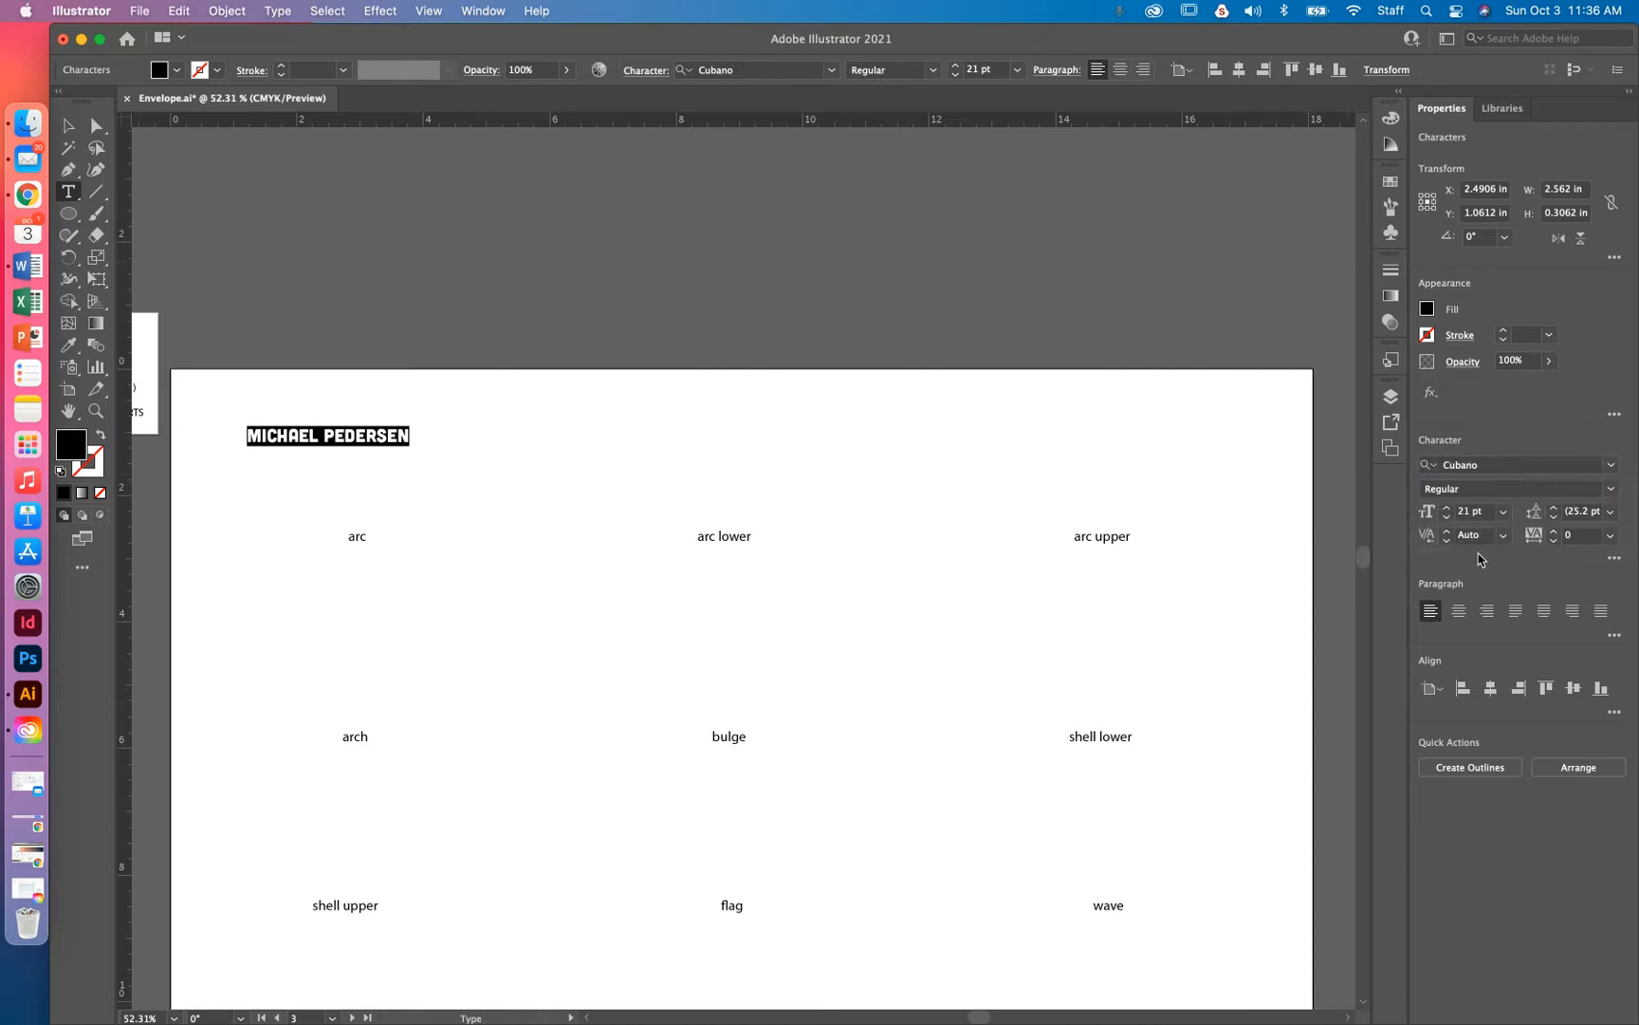
Enlarge the name text to 24 pt
left_click(1503, 514)
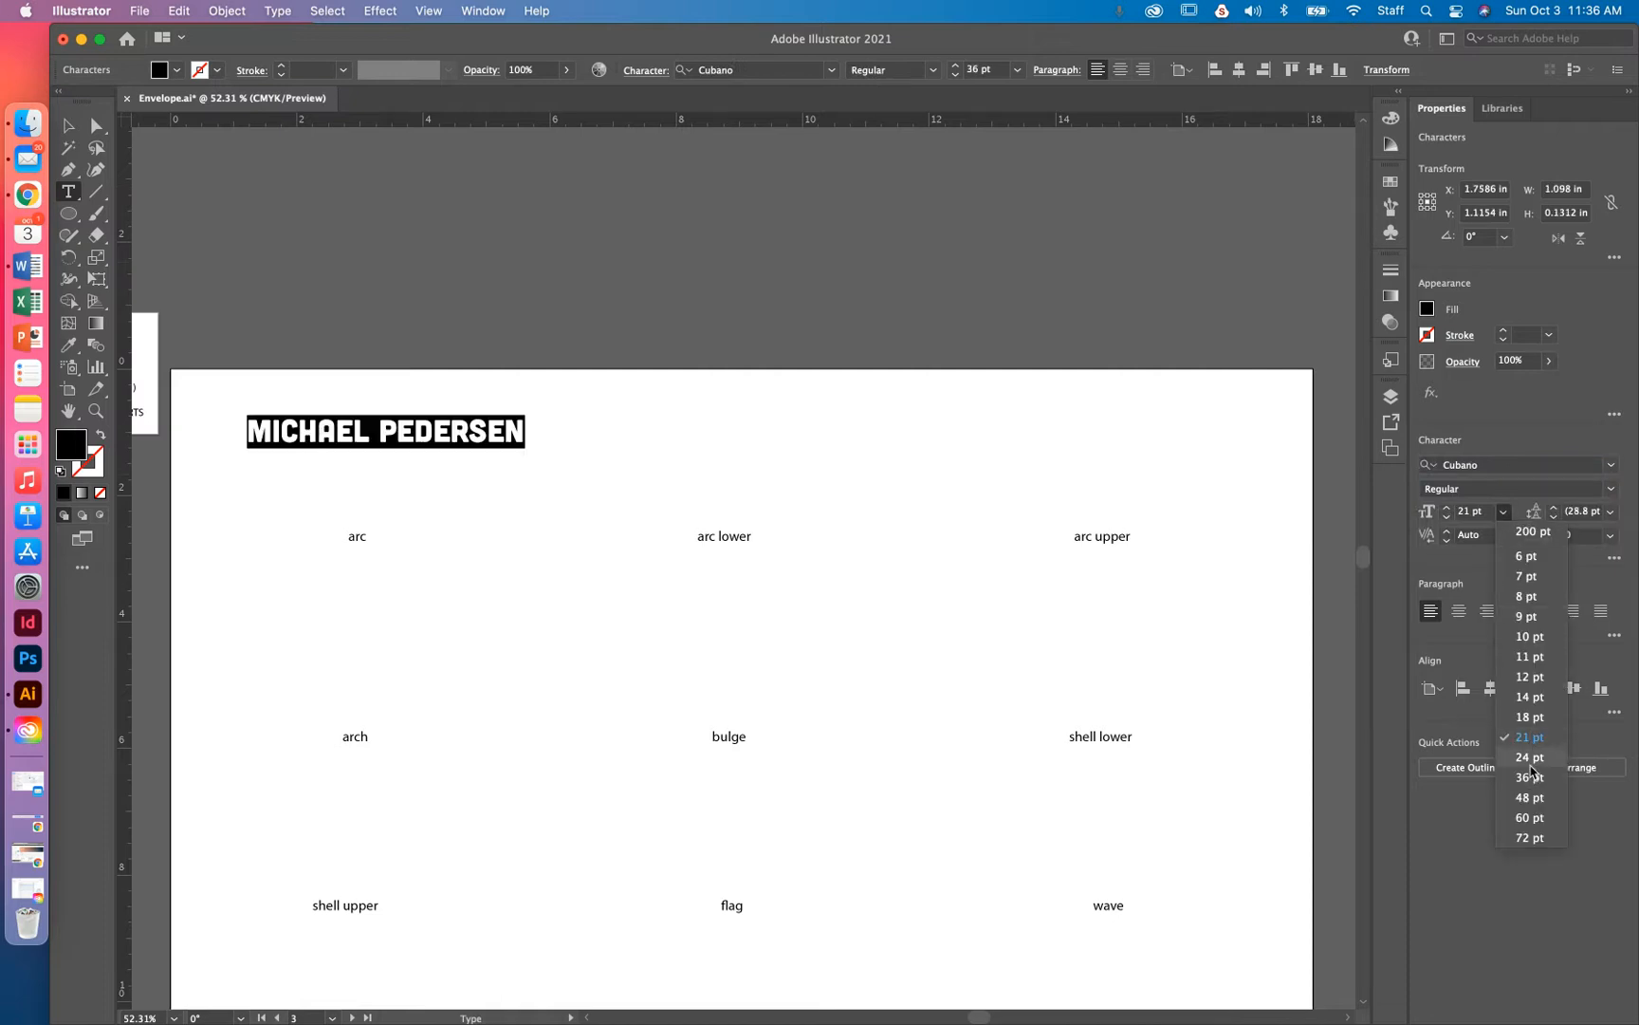
left_click(1529, 758)
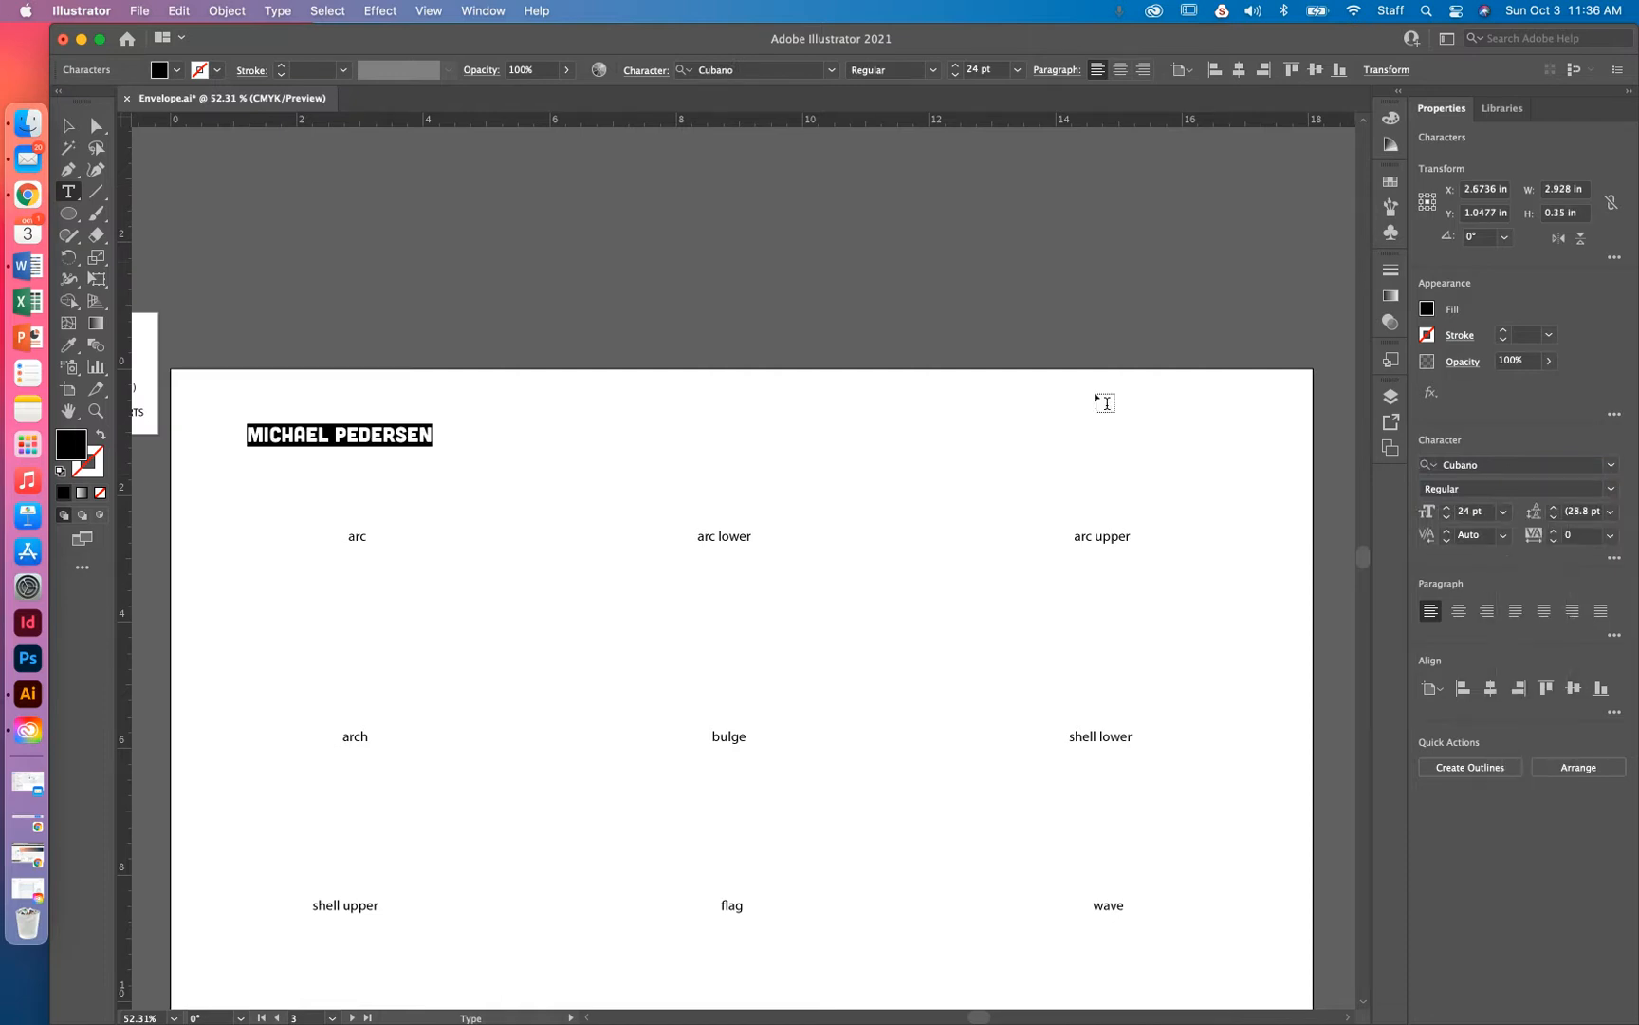
left_click(1503, 517)
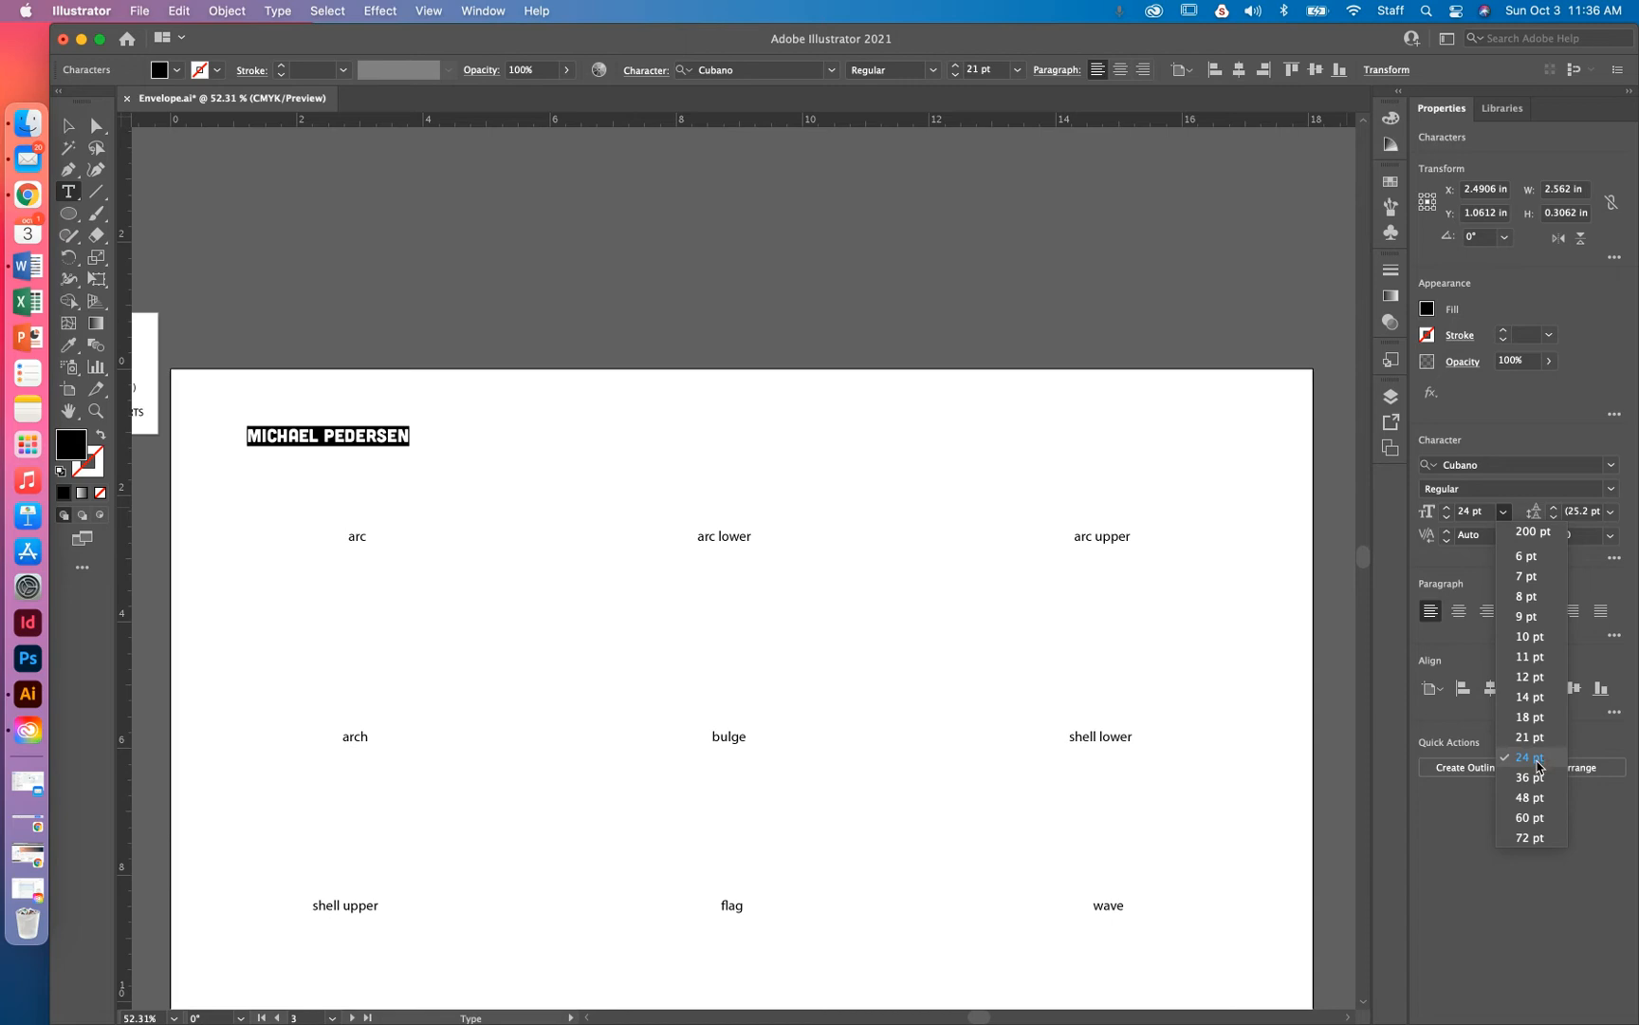
left_click(1529, 757)
left_click(69, 125)
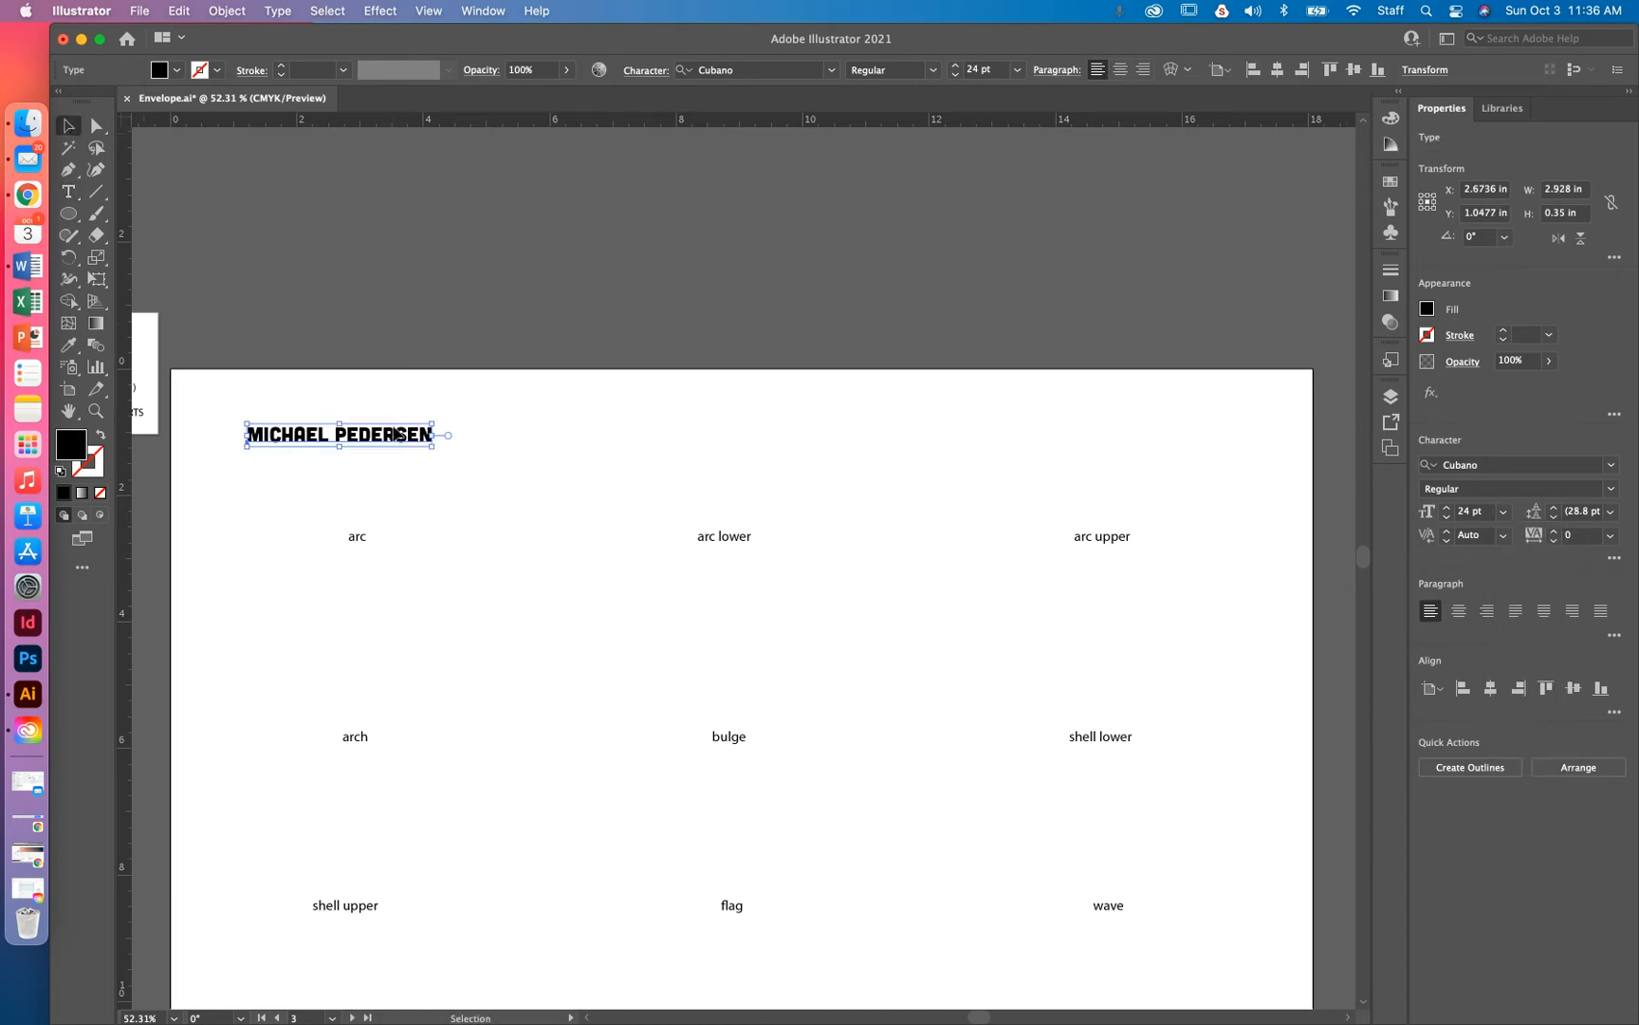
Place the name above 'arc', copying it across the top row and down to the arch row
left_click_drag(397, 435, 412, 479)
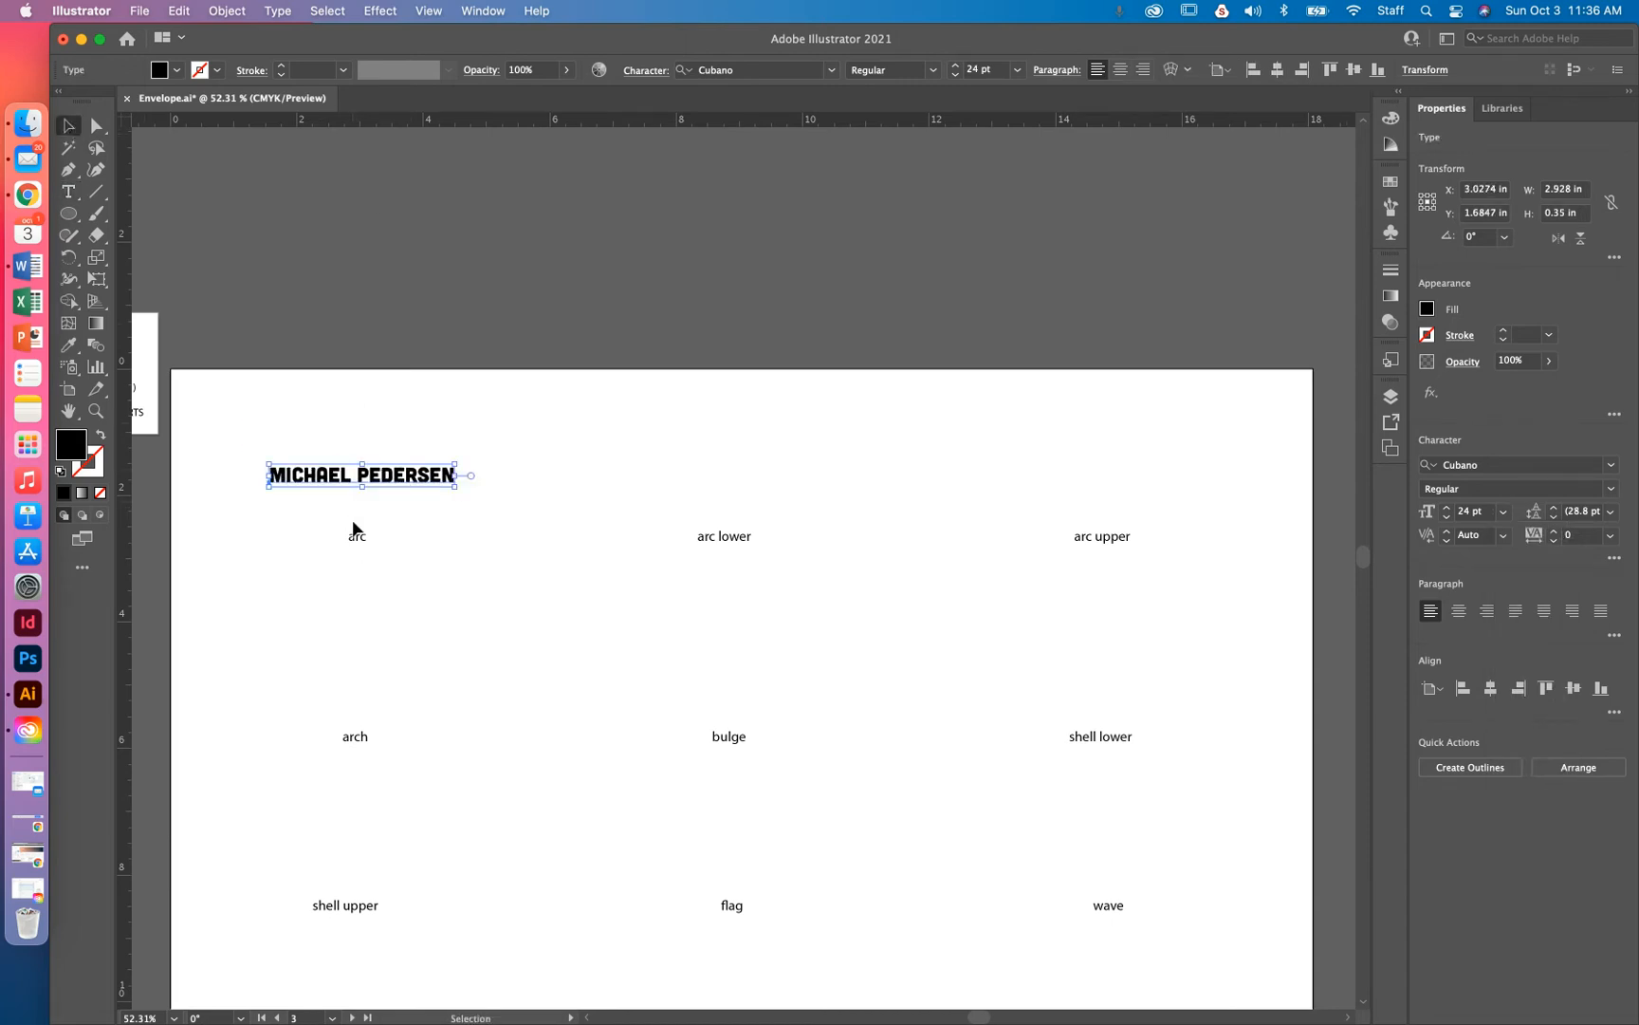
left_click_drag(357, 477, 353, 471)
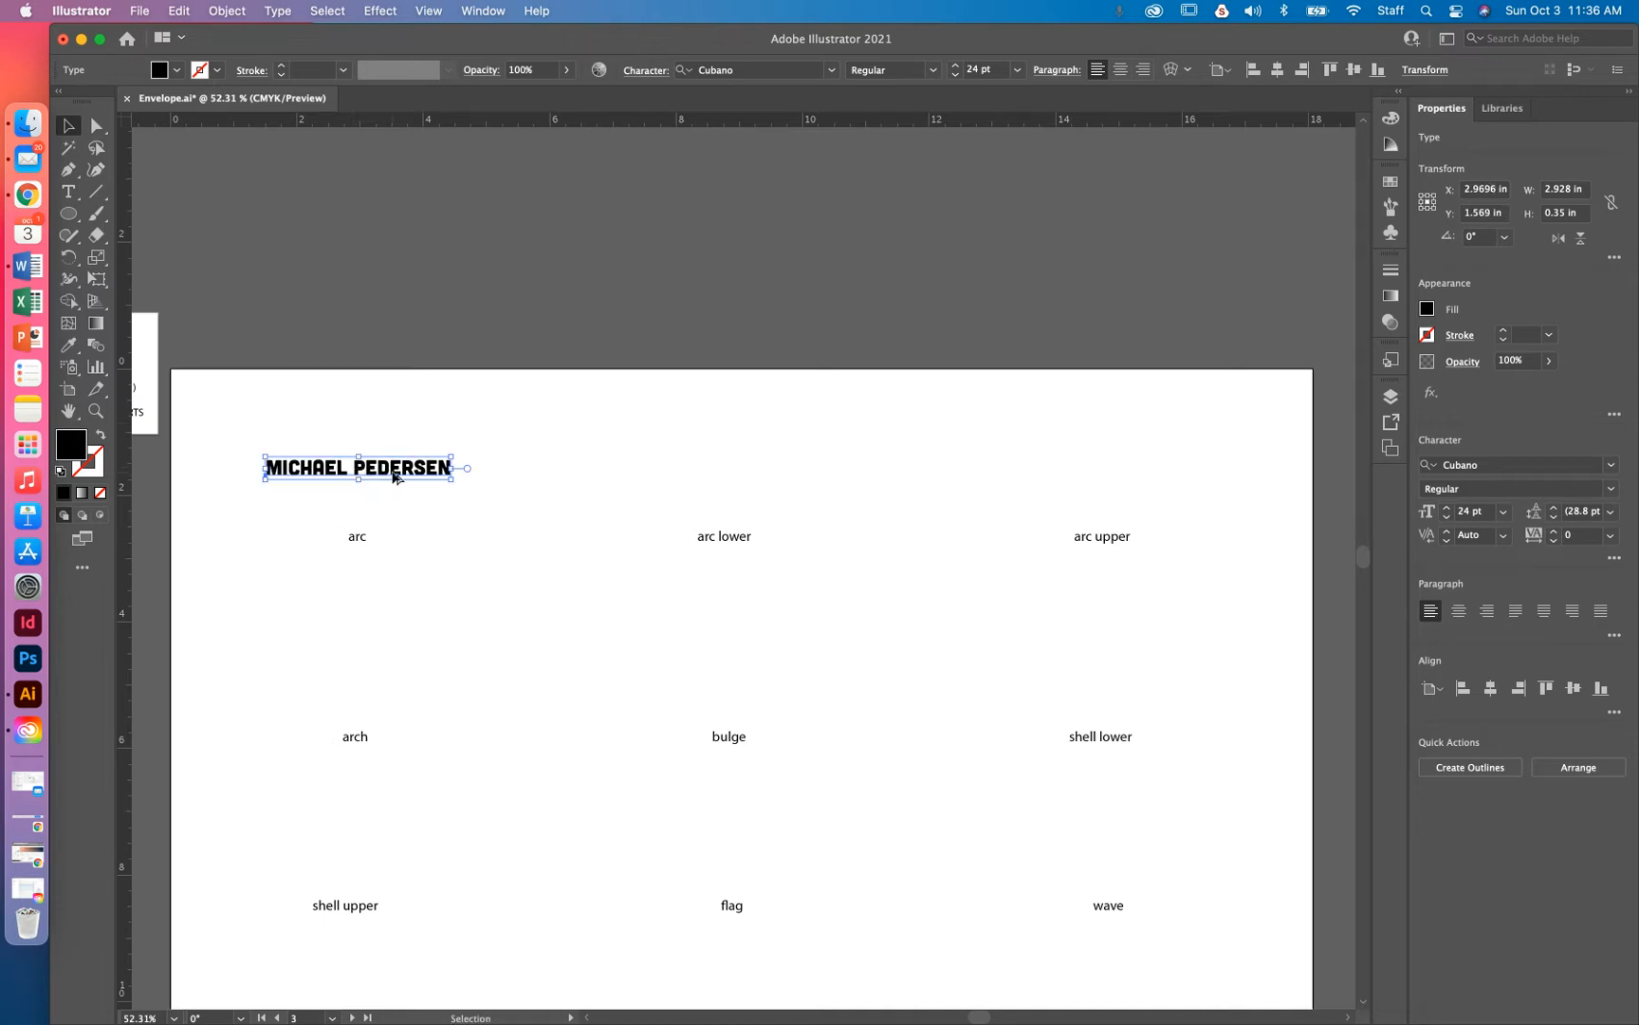
left_click_drag(398, 475, 1113, 486)
left_click_drag(387, 412, 1072, 479)
scroll(788, 348, "down", 3)
scroll(788, 348, "left", 3)
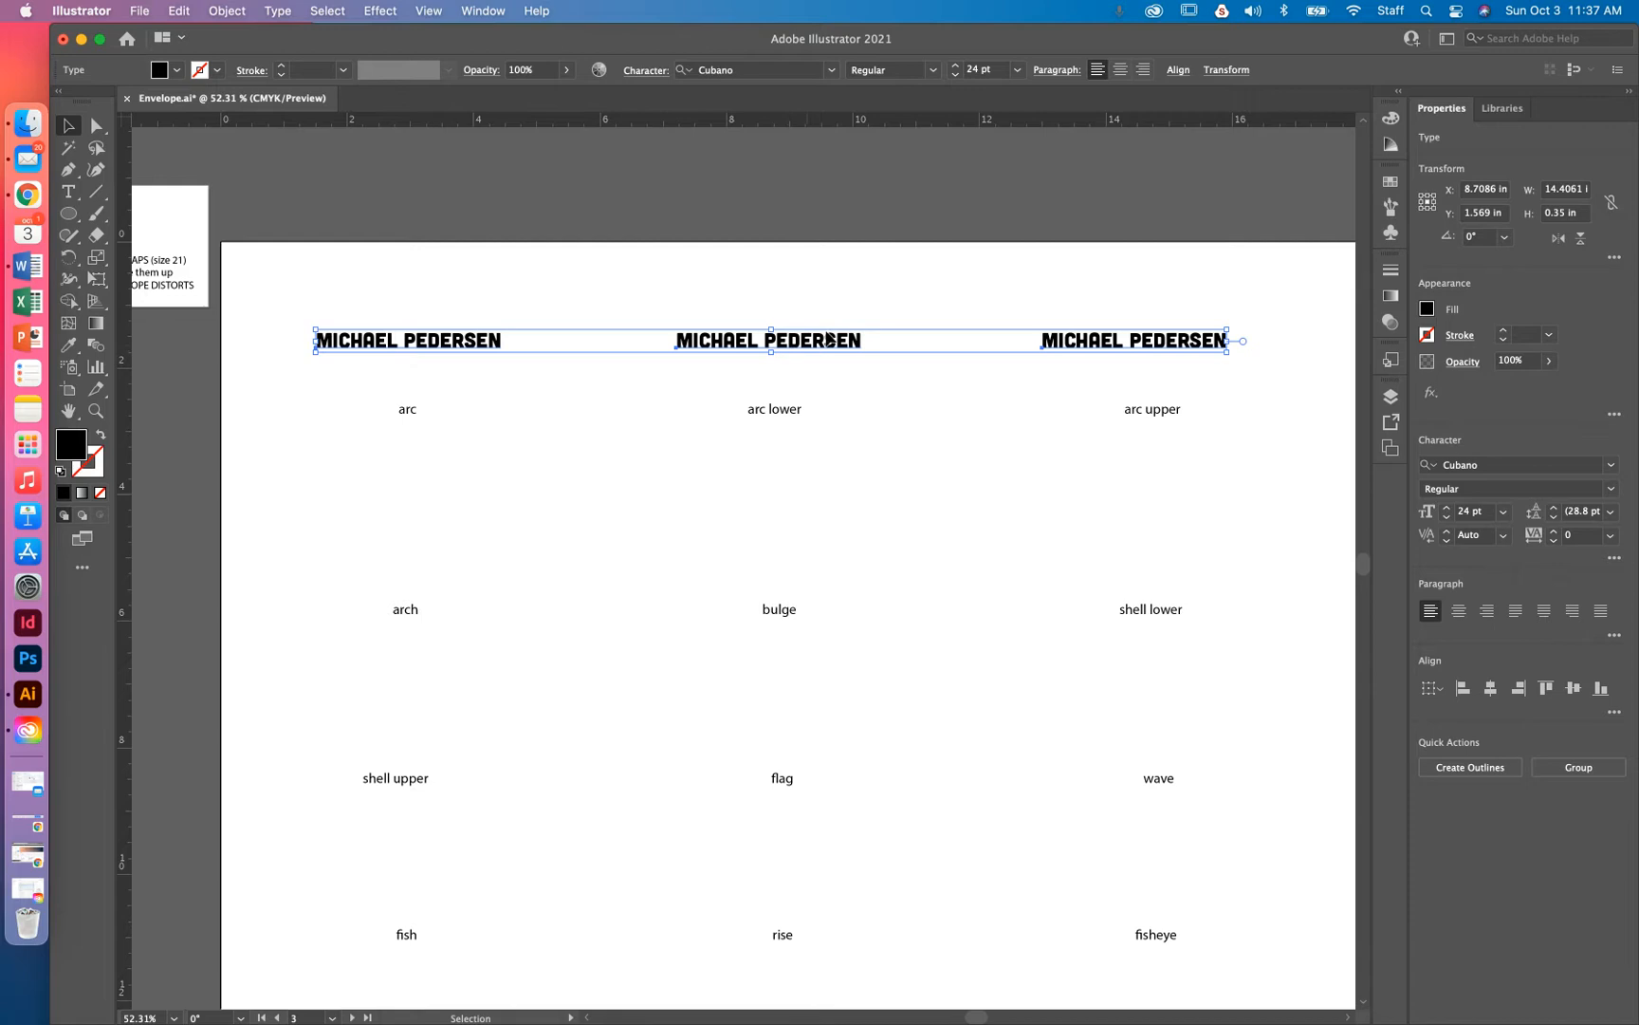
left_click_drag(818, 349, 823, 520)
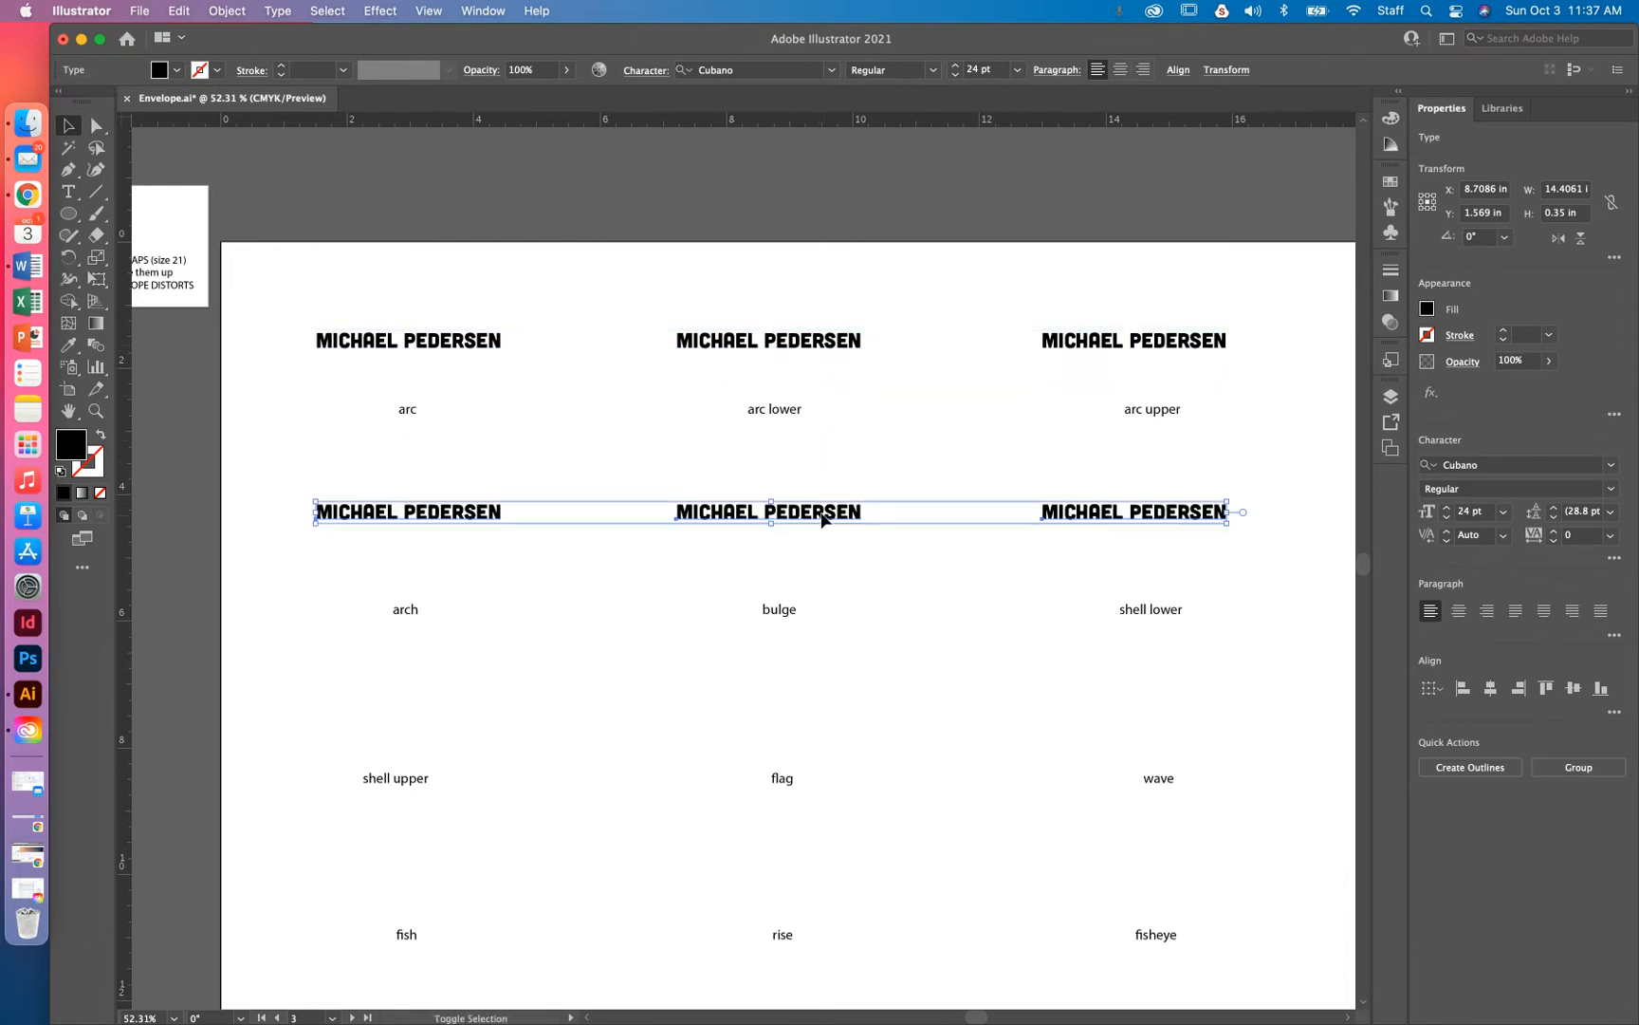
Duplicate the name copies down through the remaining rows, through the inflate row
left_click_drag(376, 283, 1223, 530)
left_click_drag(299, 403, 1233, 421)
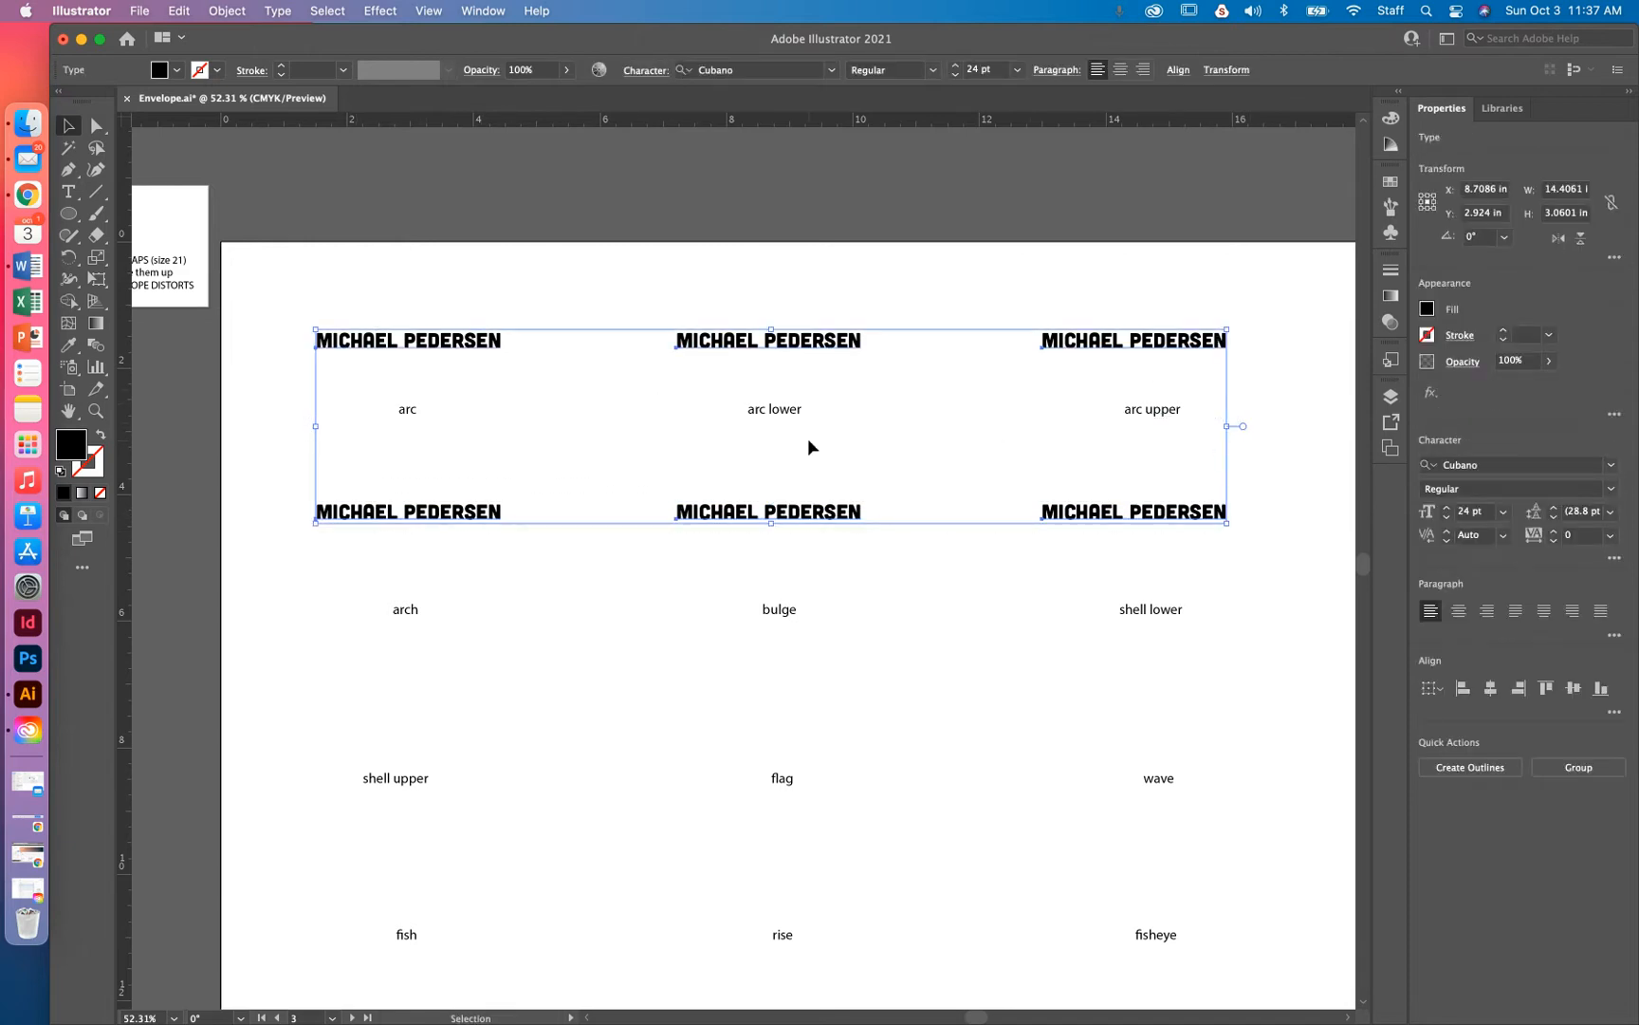
key("space")
left_click_drag(713, 593, 734, 453)
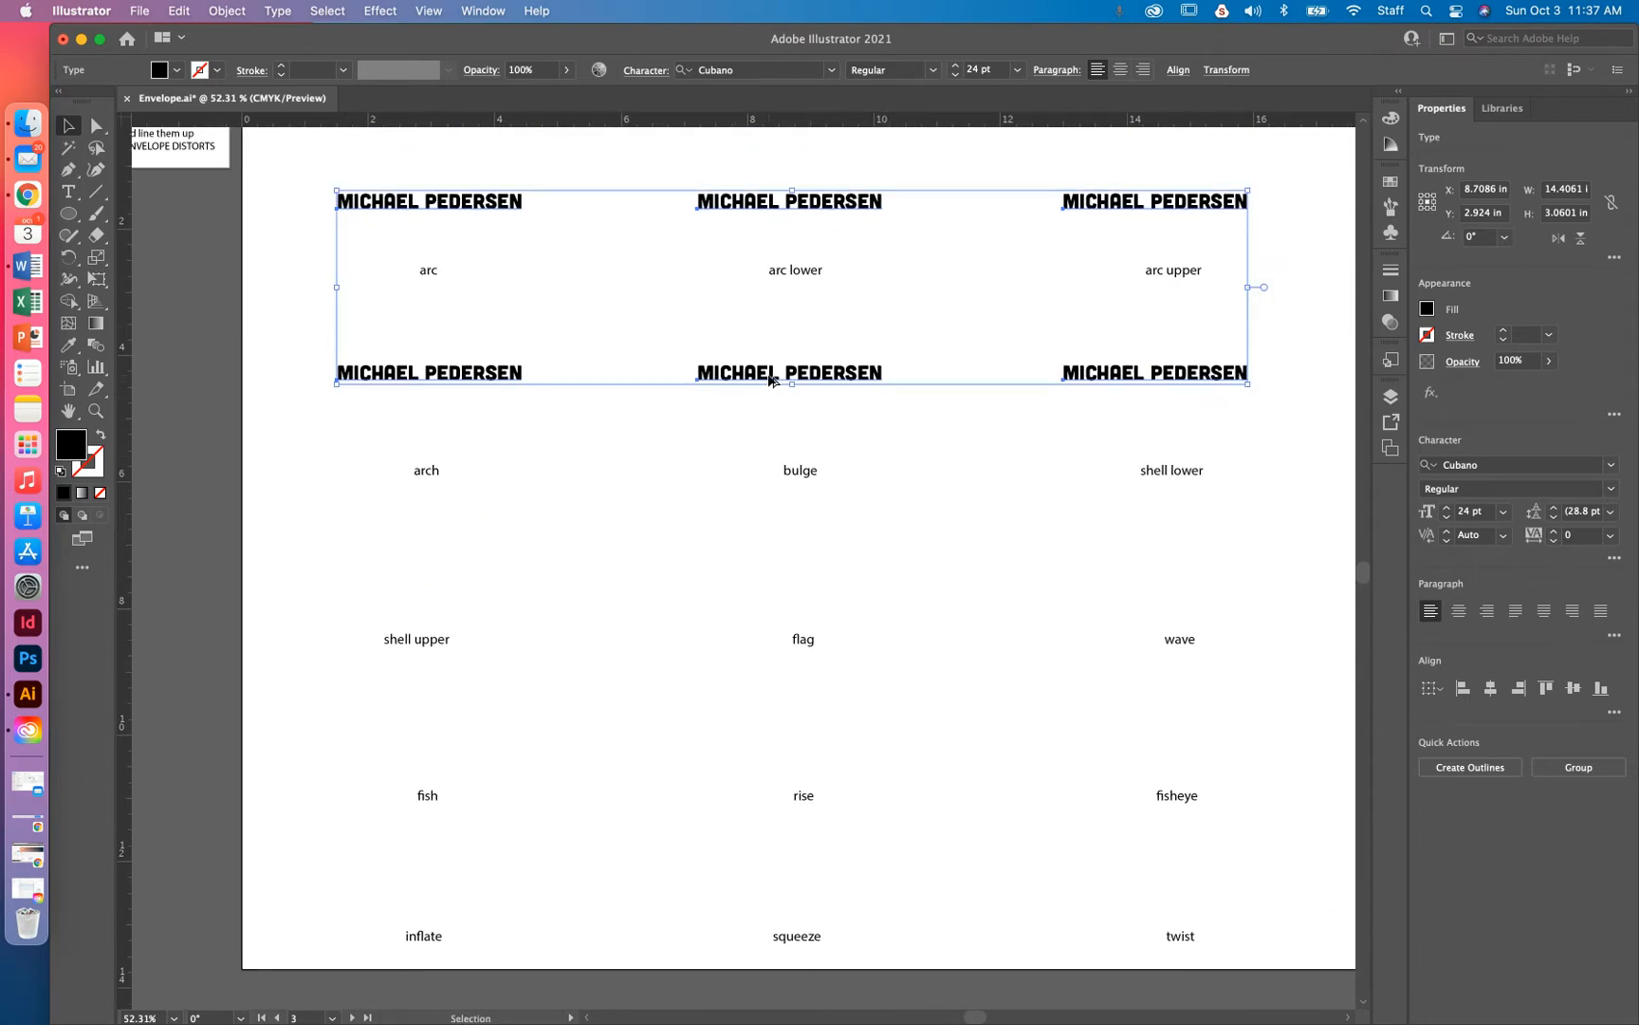
left_click_drag(766, 379, 782, 728)
left_click_drag(278, 703, 1210, 881)
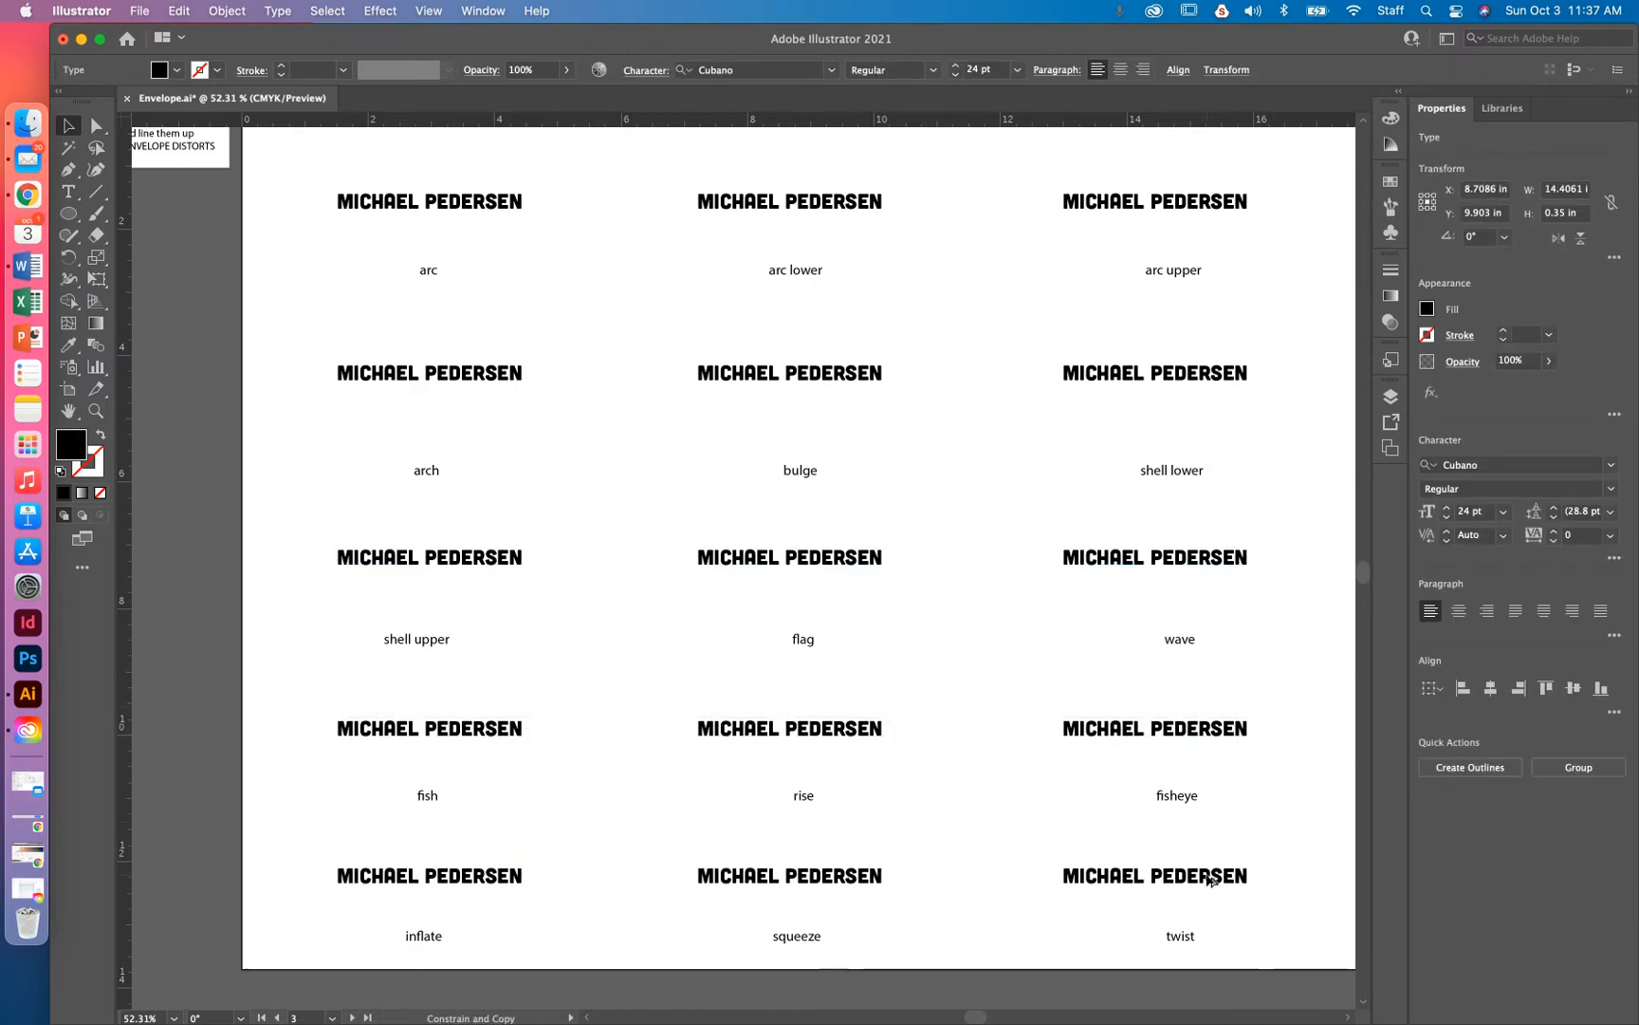
left_click_drag(1210, 881, 1209, 880)
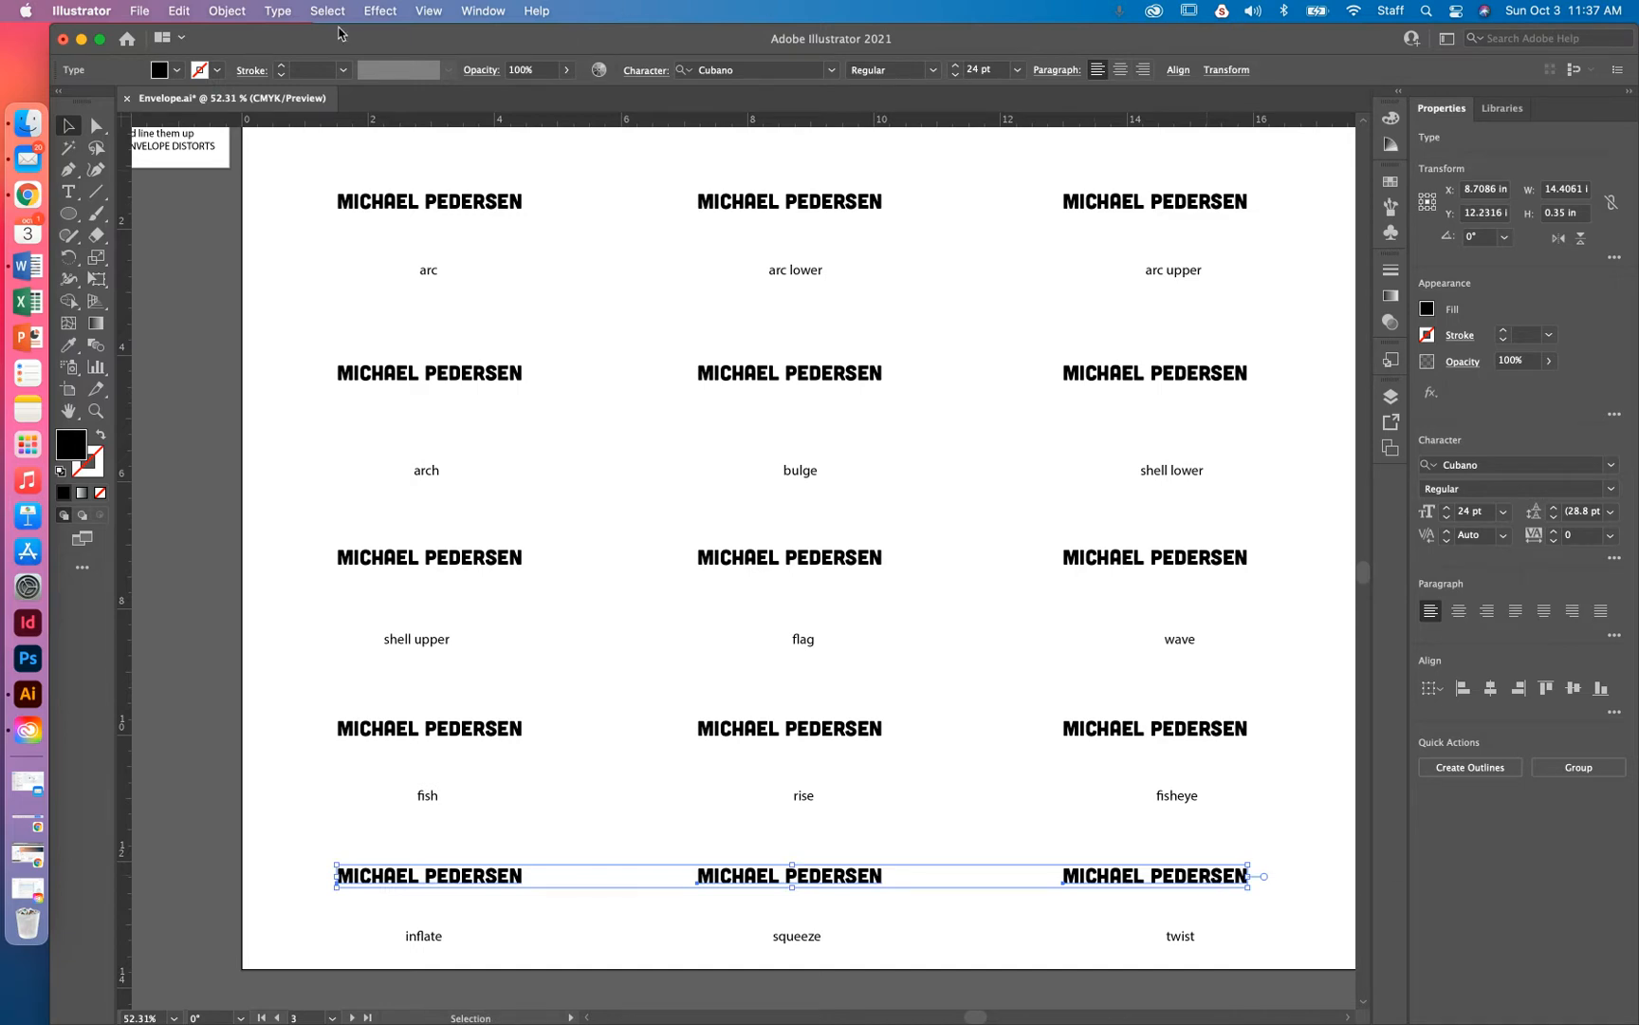
left_click(357, 158)
left_click_drag(354, 153, 326, 294)
left_click(337, 281)
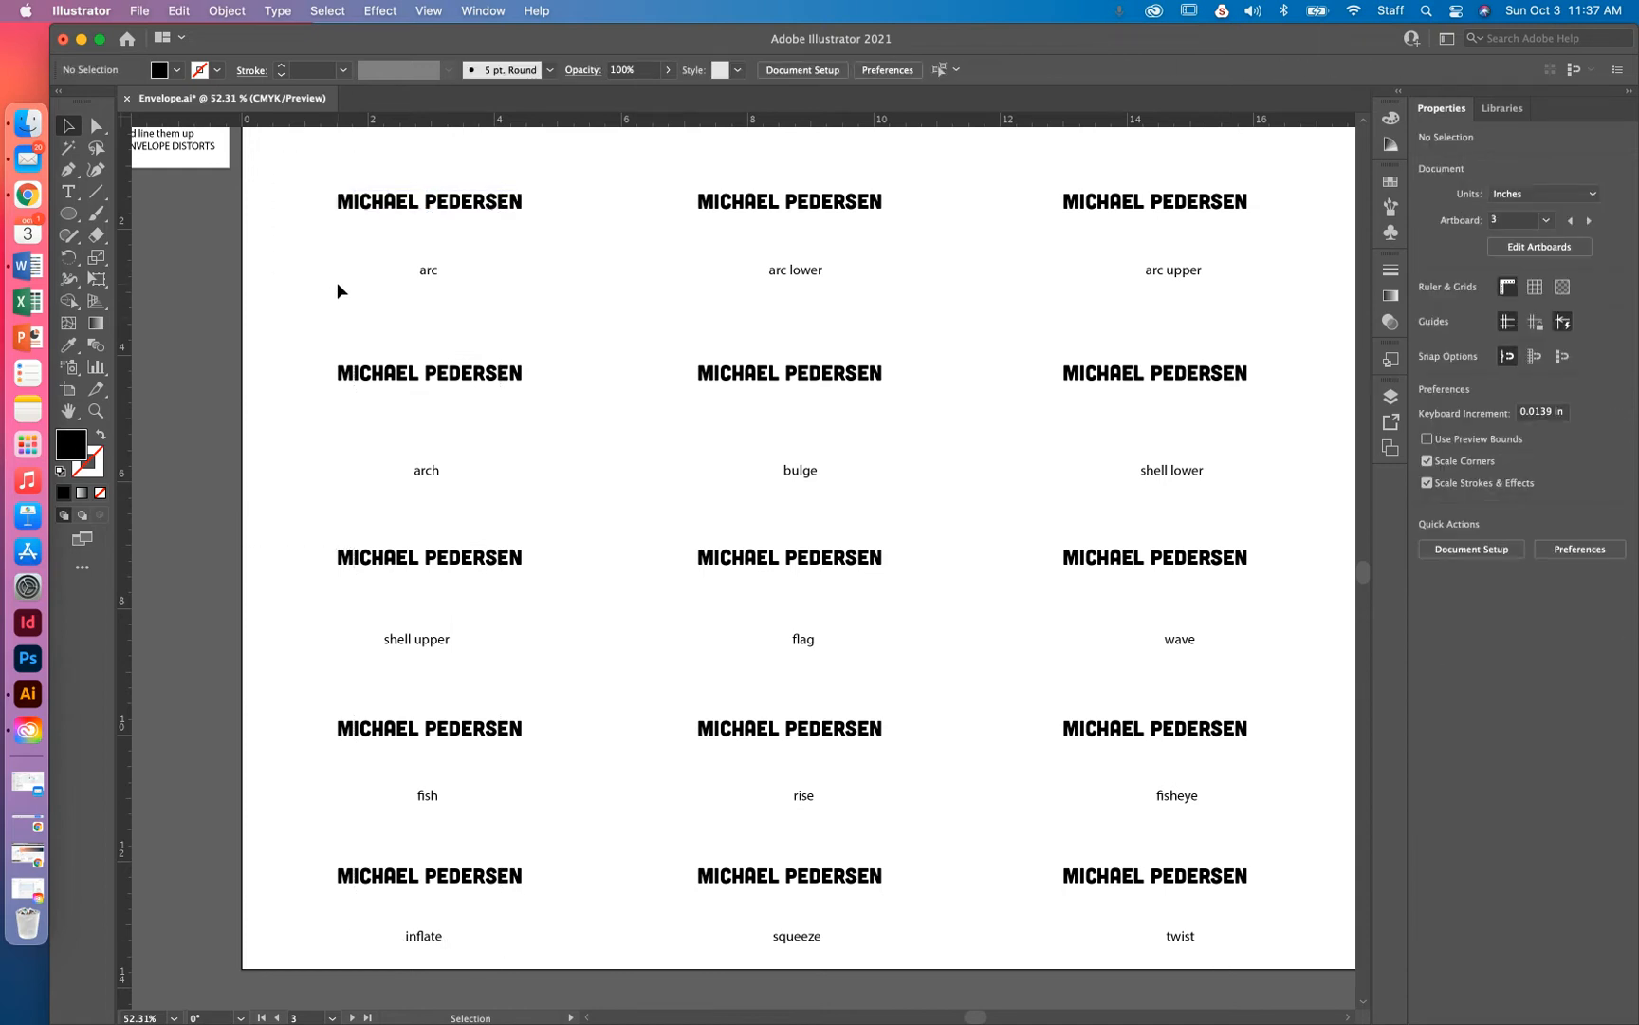
left_click_drag(479, 282, 400, 290)
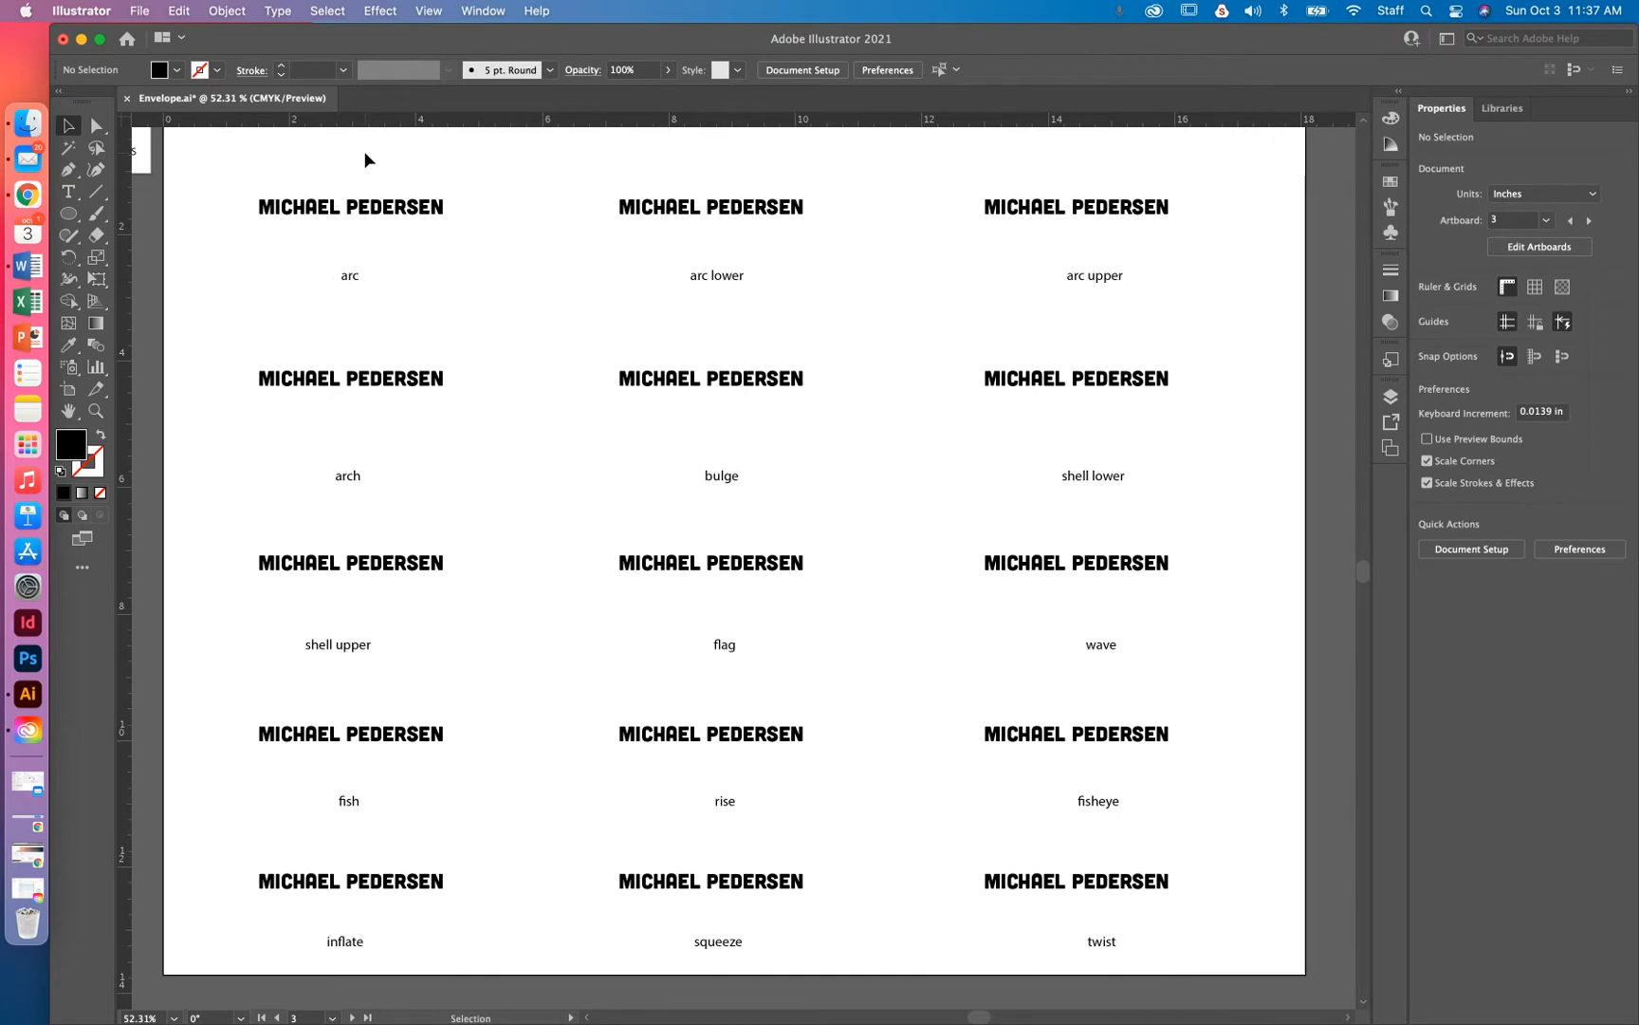
left_click(313, 210)
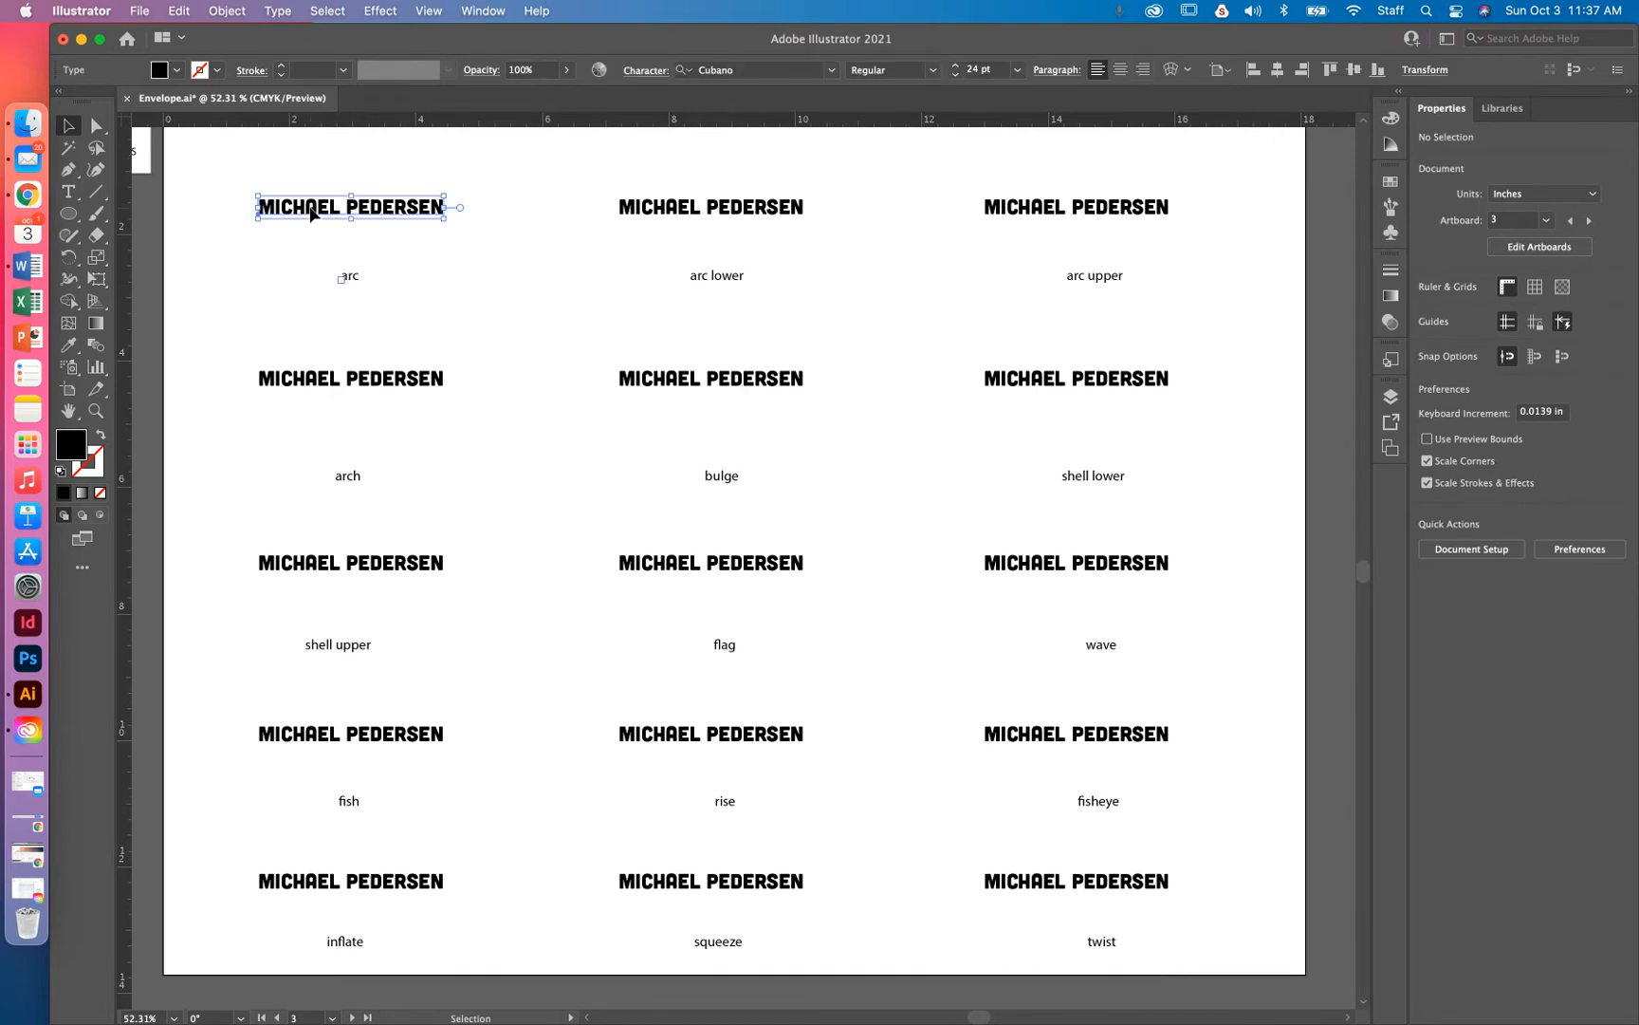
double_click(312, 207)
triple_click(304, 206)
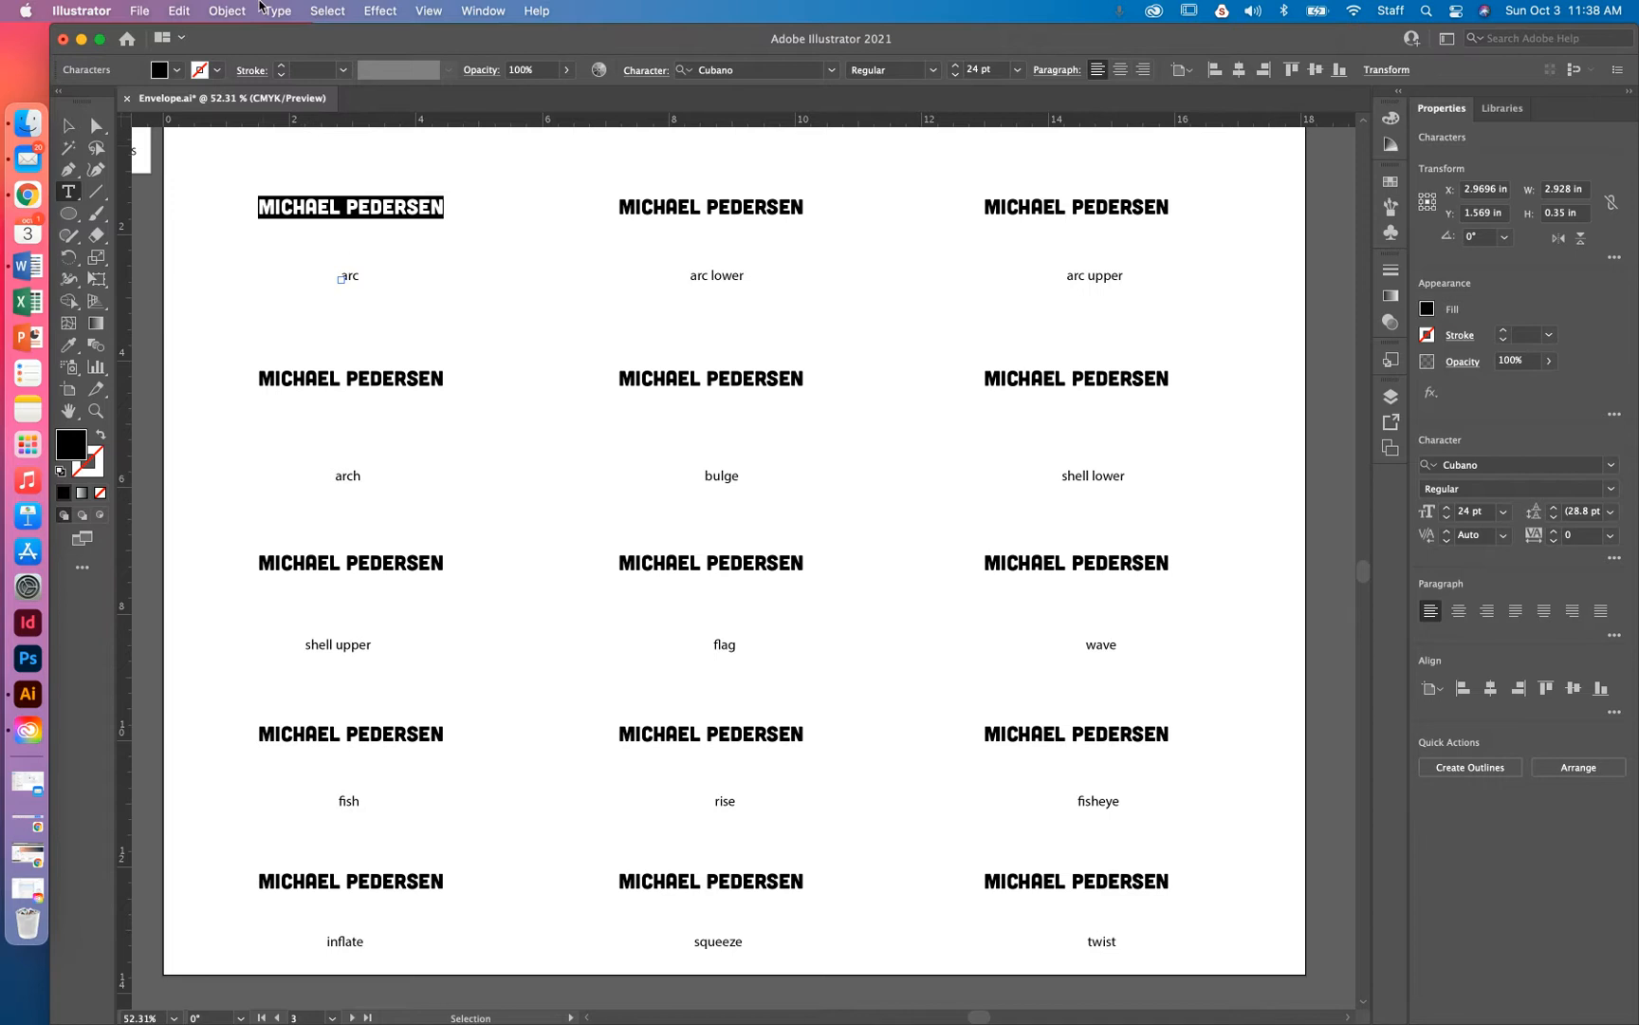
left_click(228, 12)
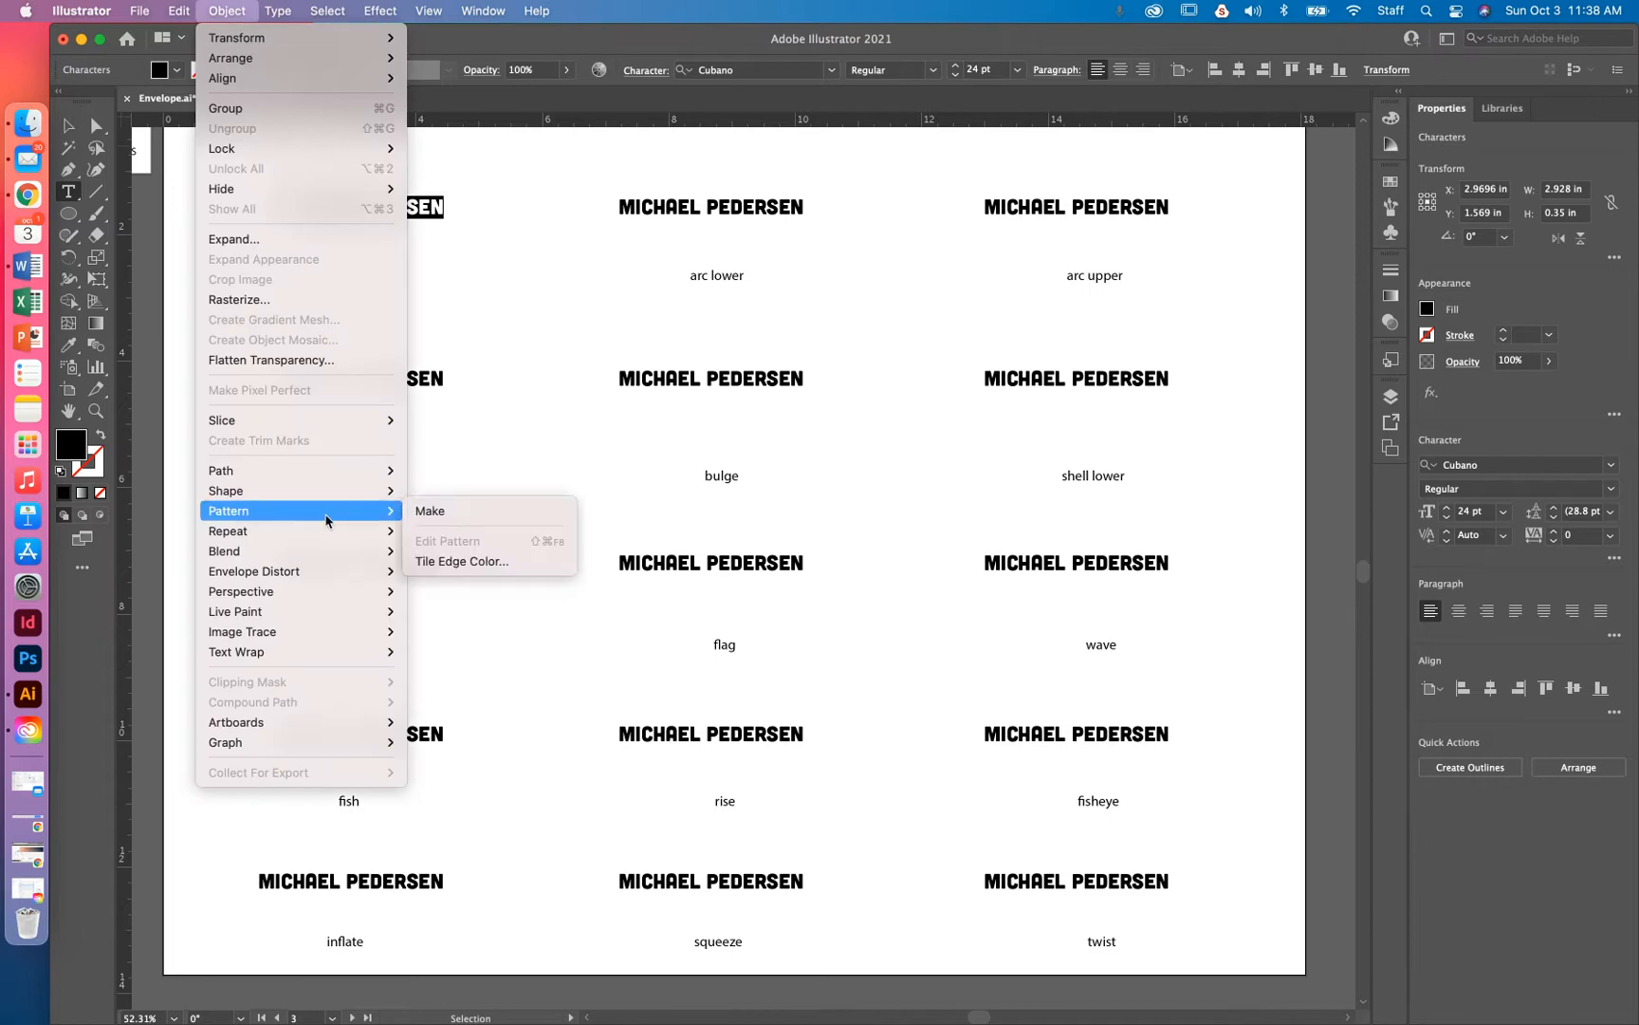
mouse_move(329, 581)
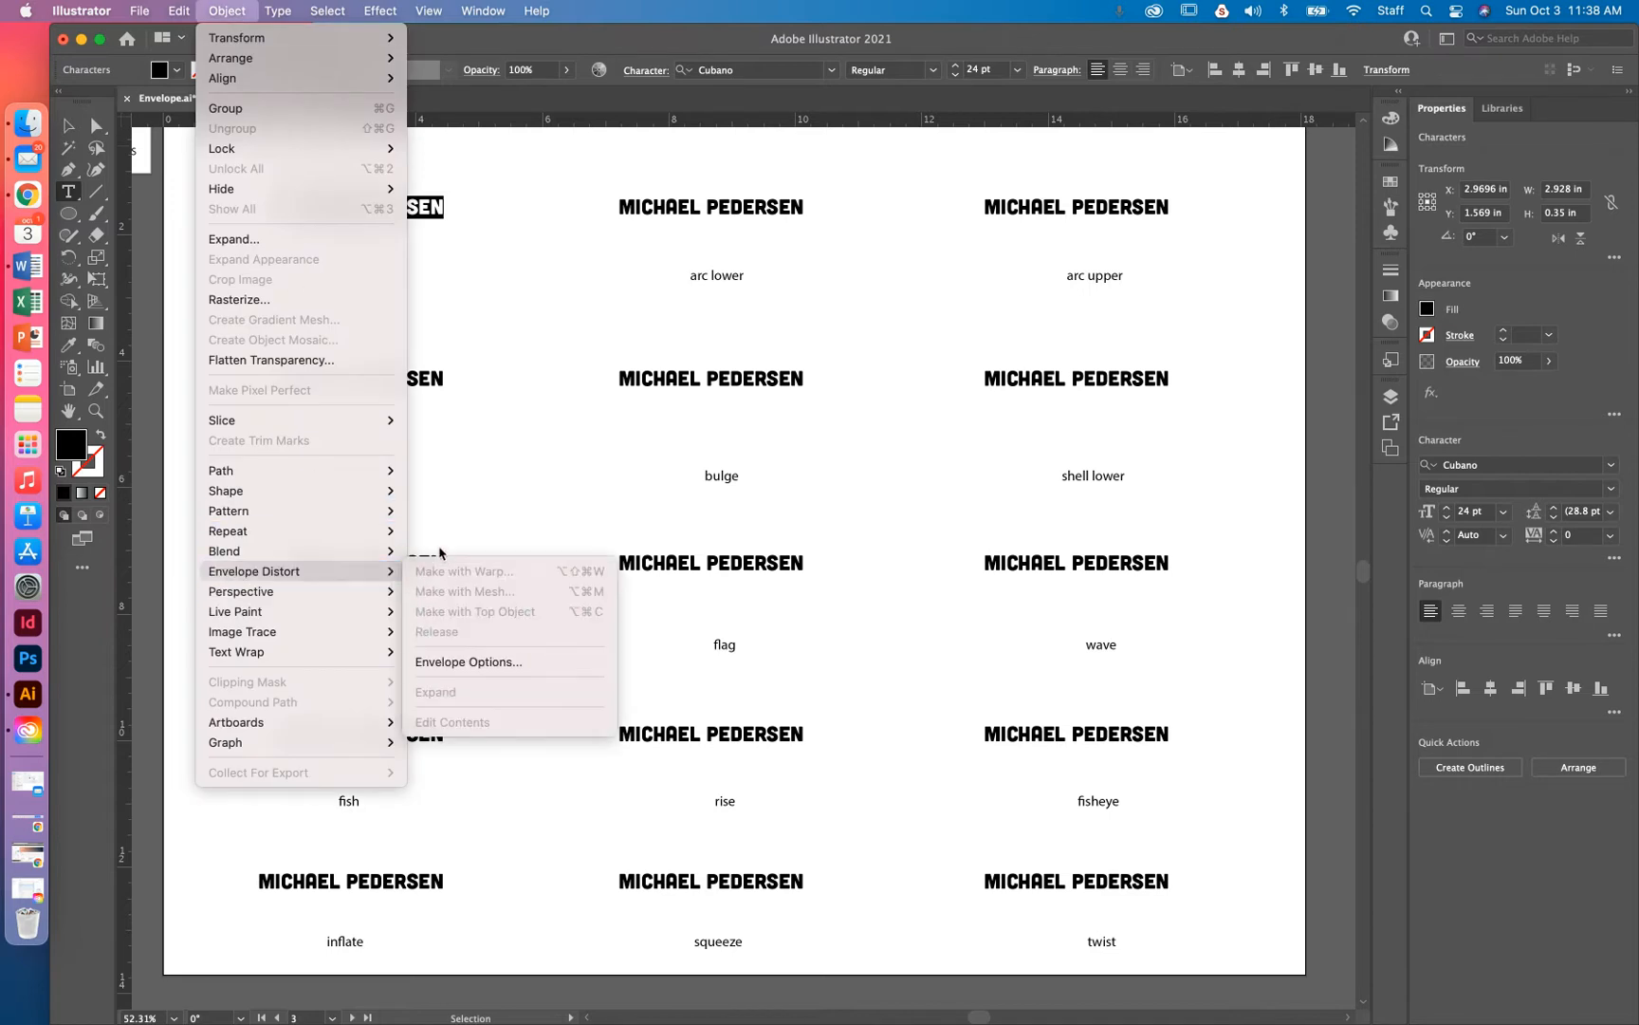
left_click(469, 662)
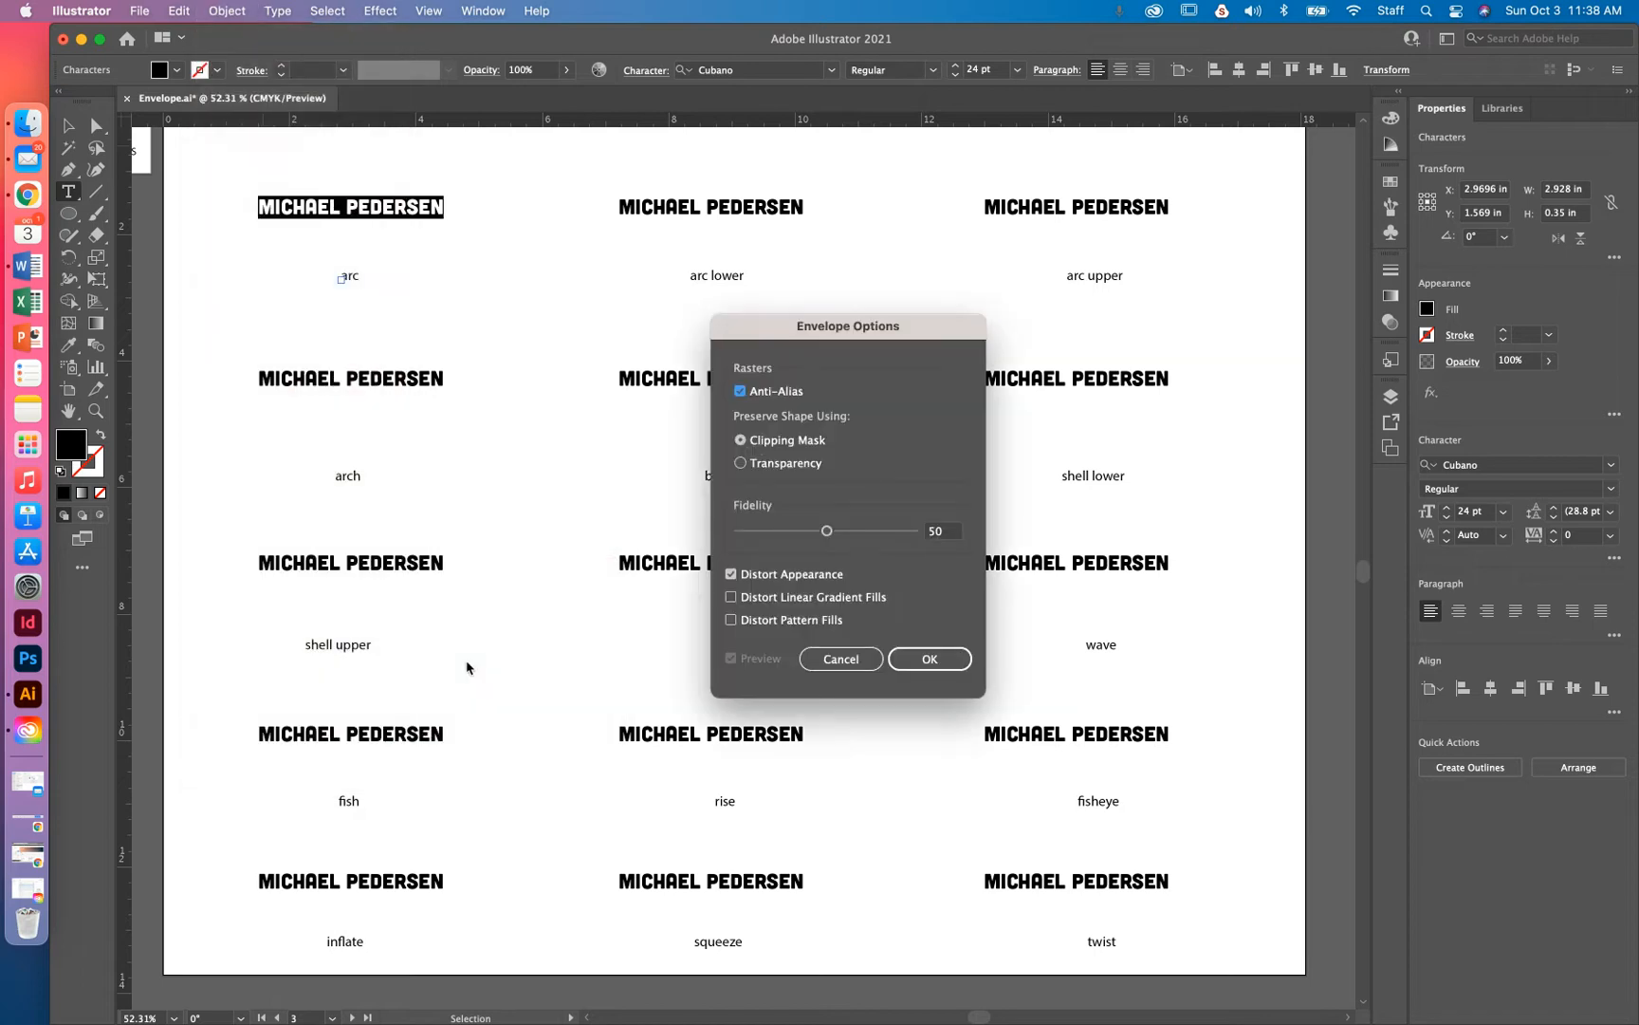
left_click(842, 658)
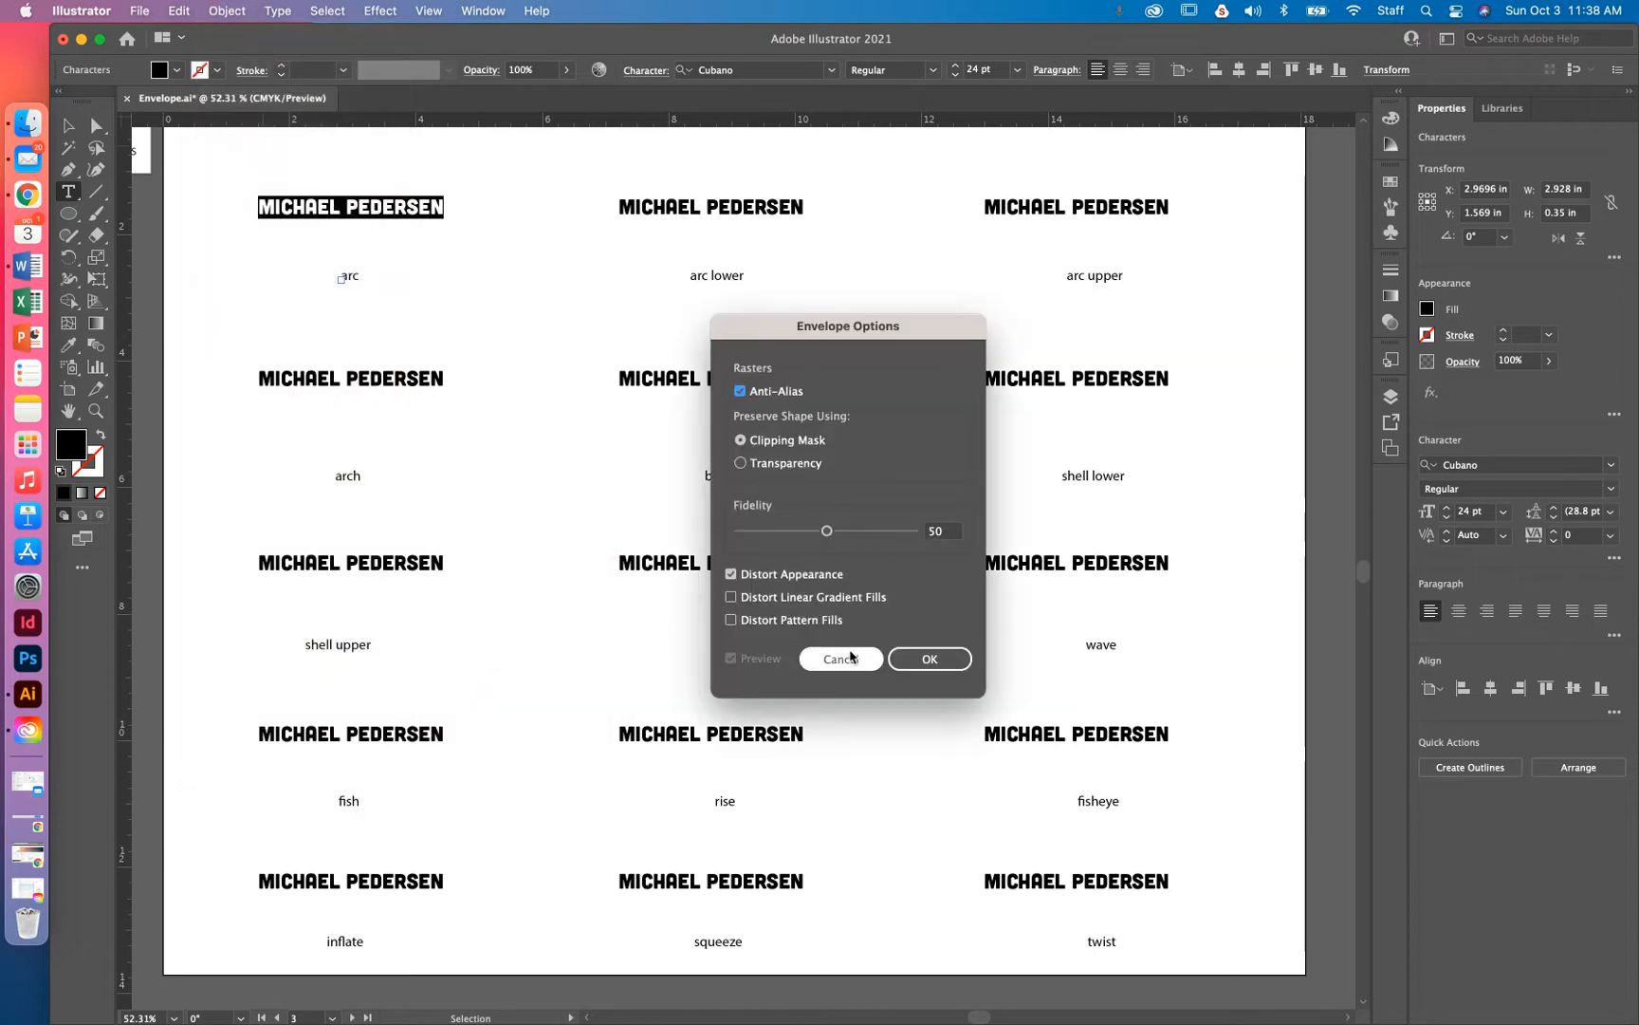
left_click(68, 125)
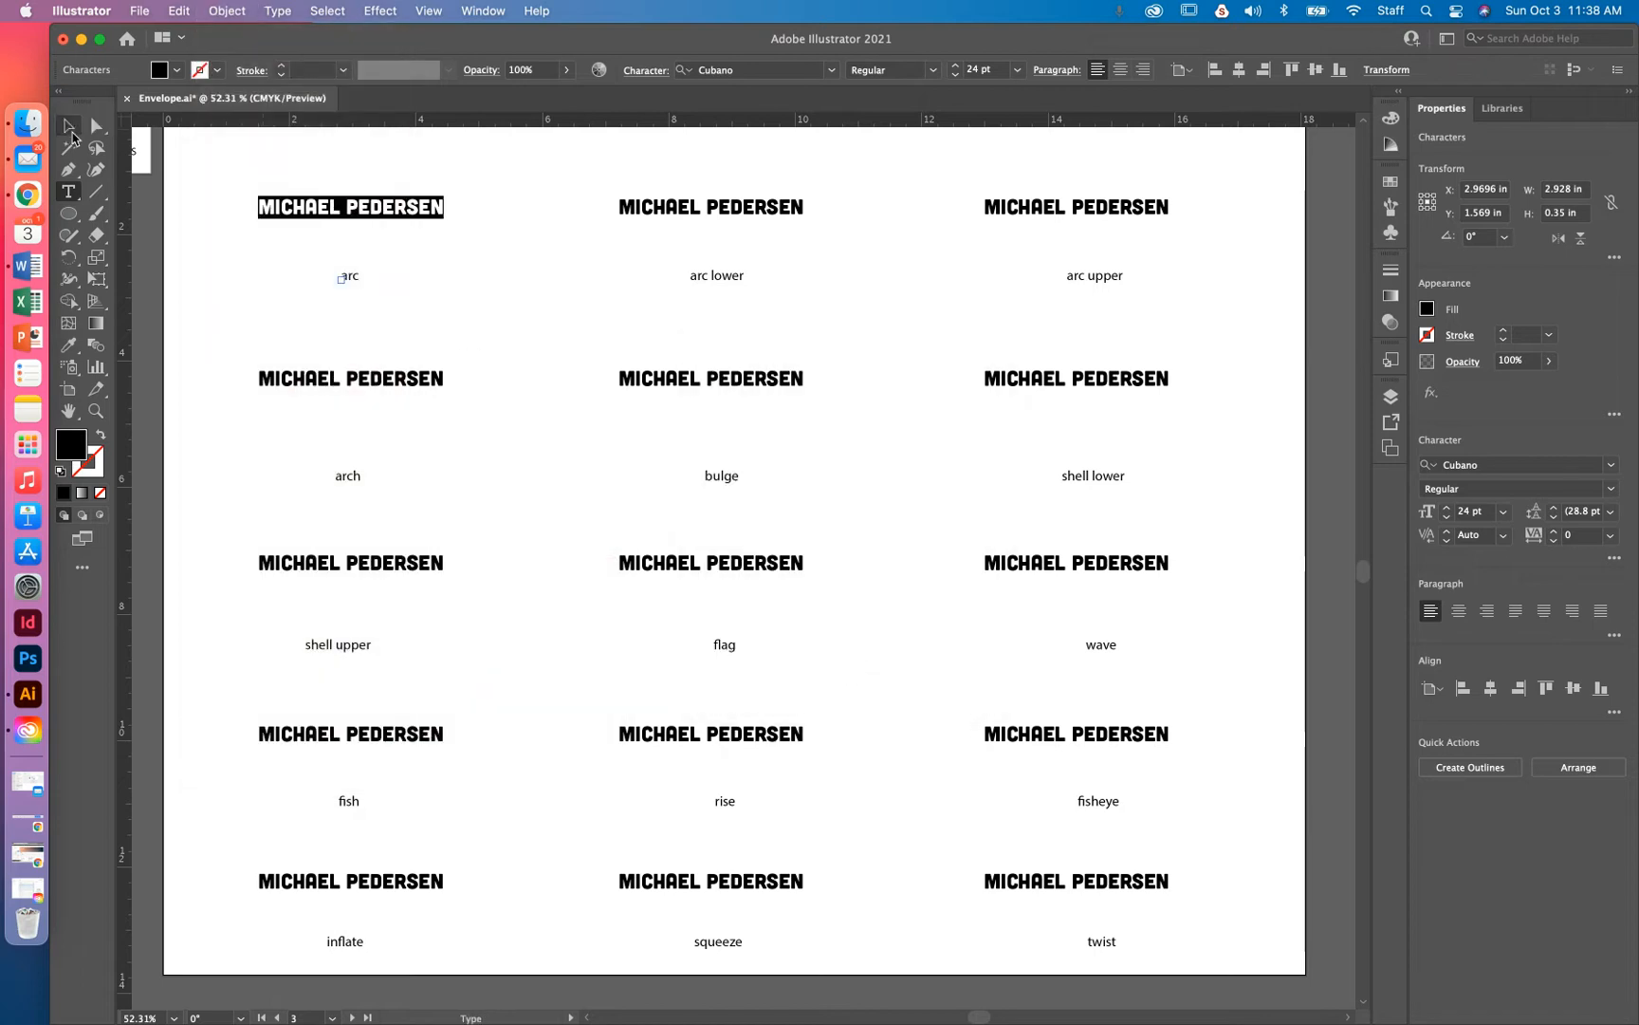
left_click(431, 179)
left_click(321, 214)
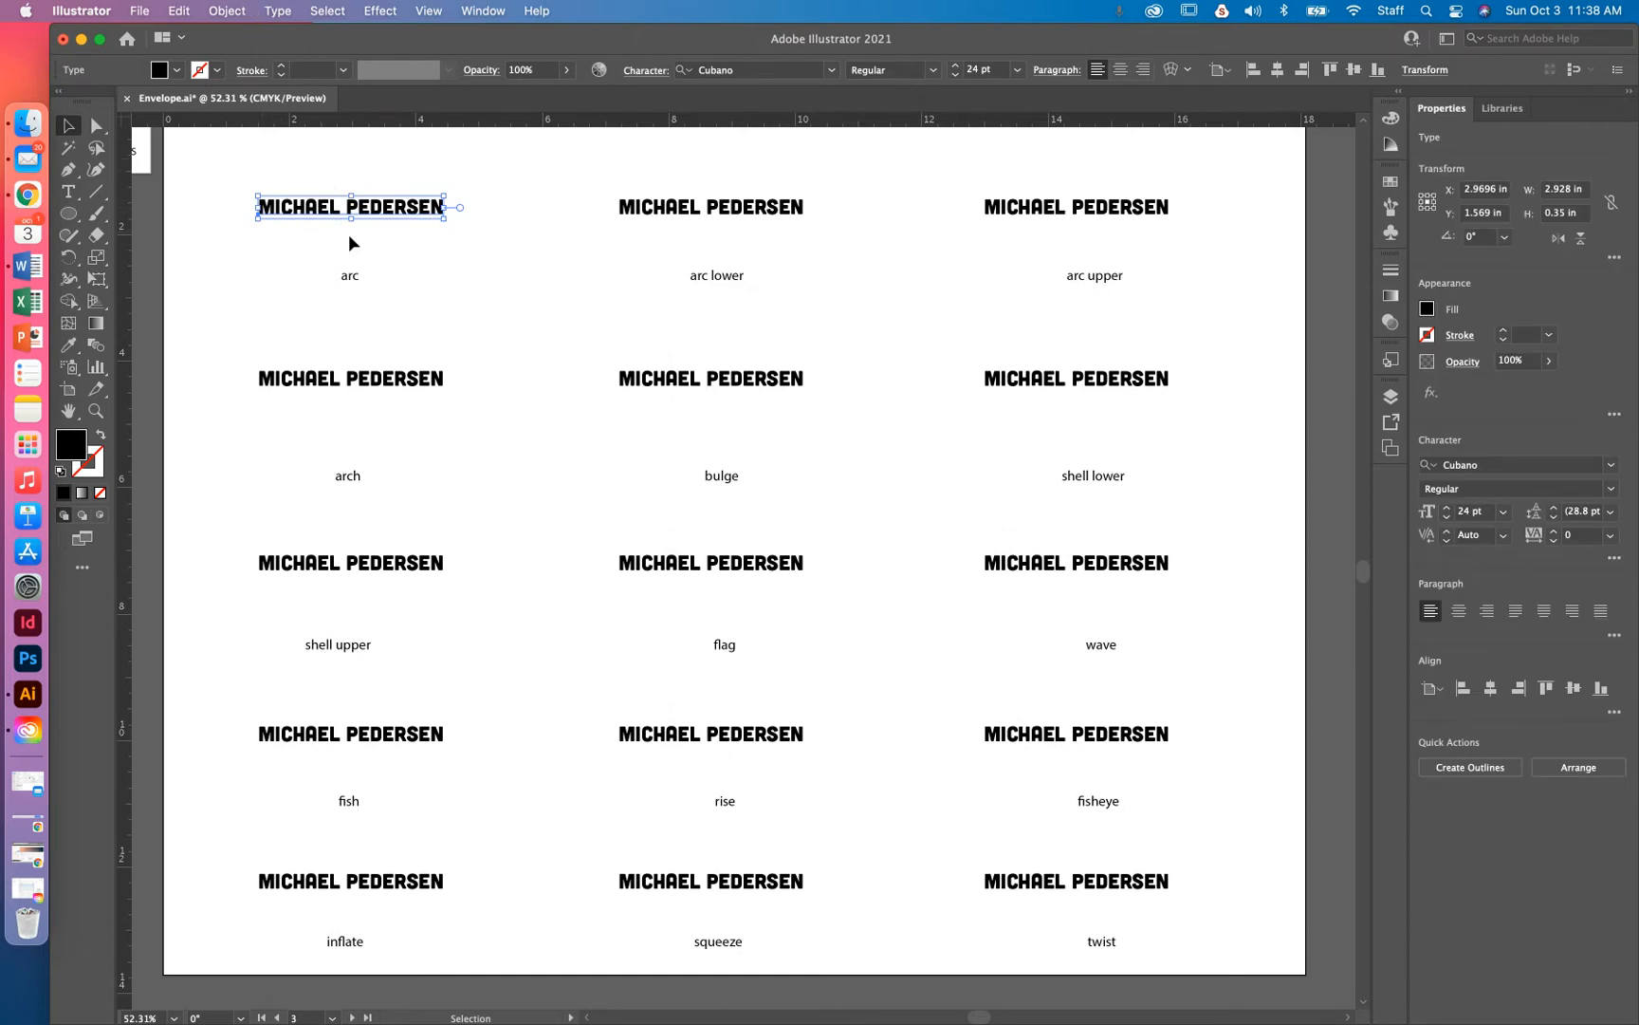
Warp the name above 'arc' with an Arc envelope, trying bend amounts and directions
left_click(223, 11)
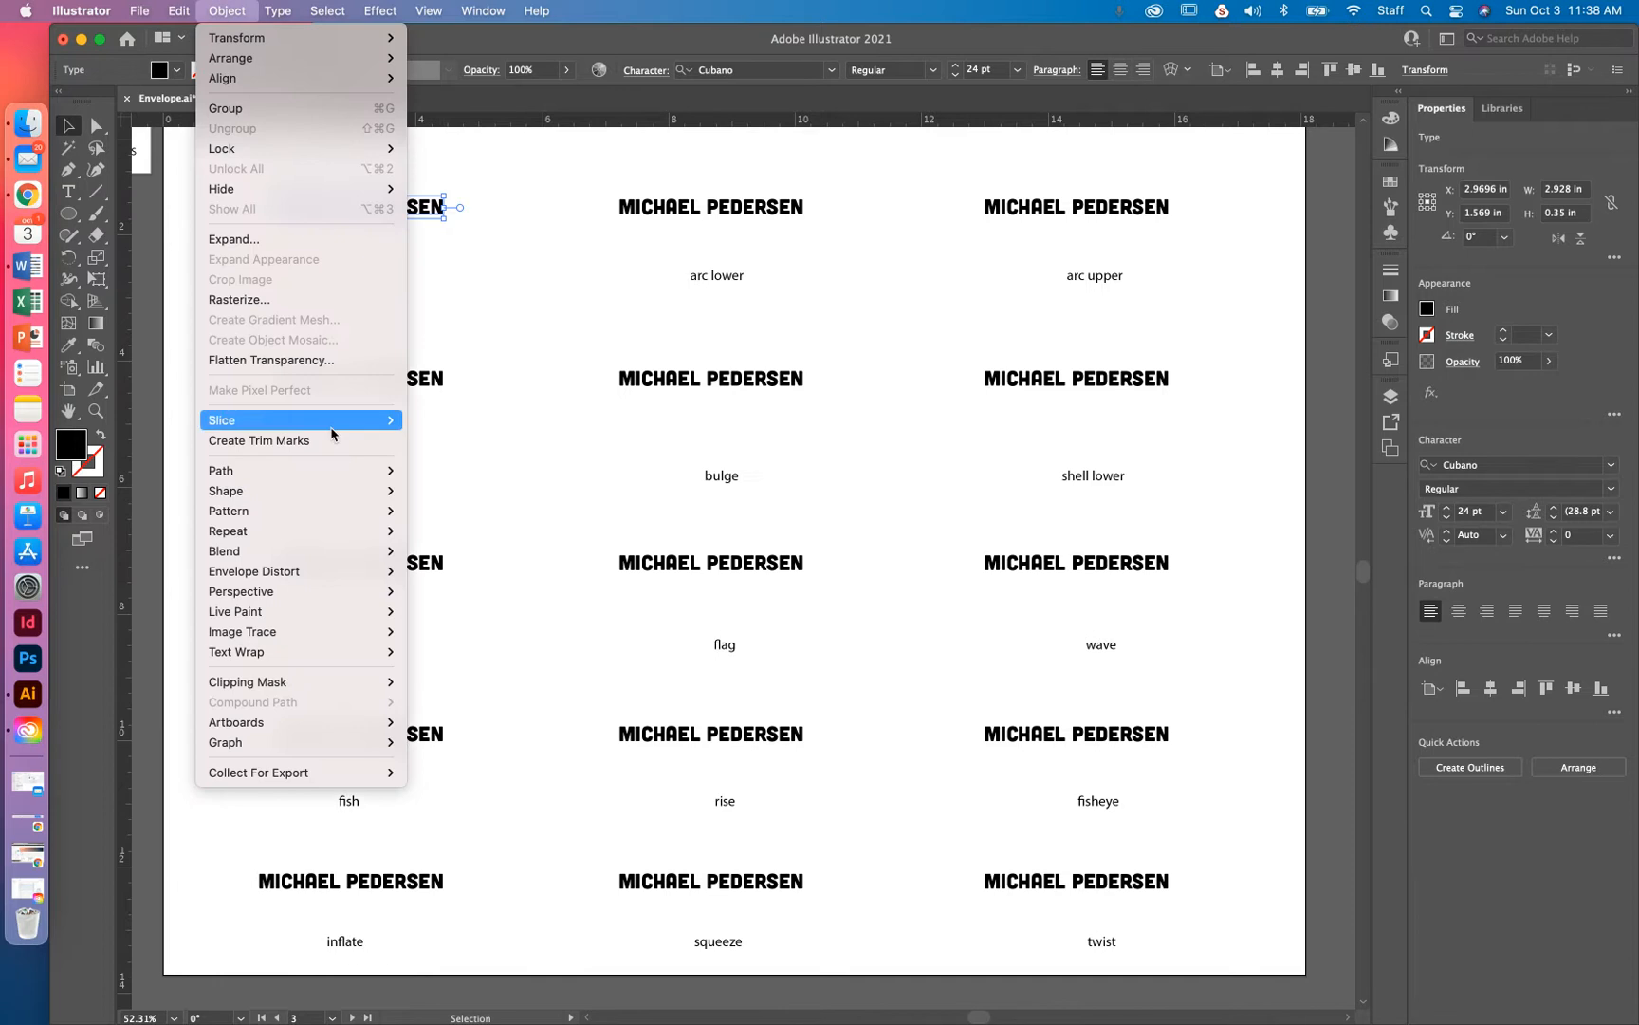
mouse_move(326, 573)
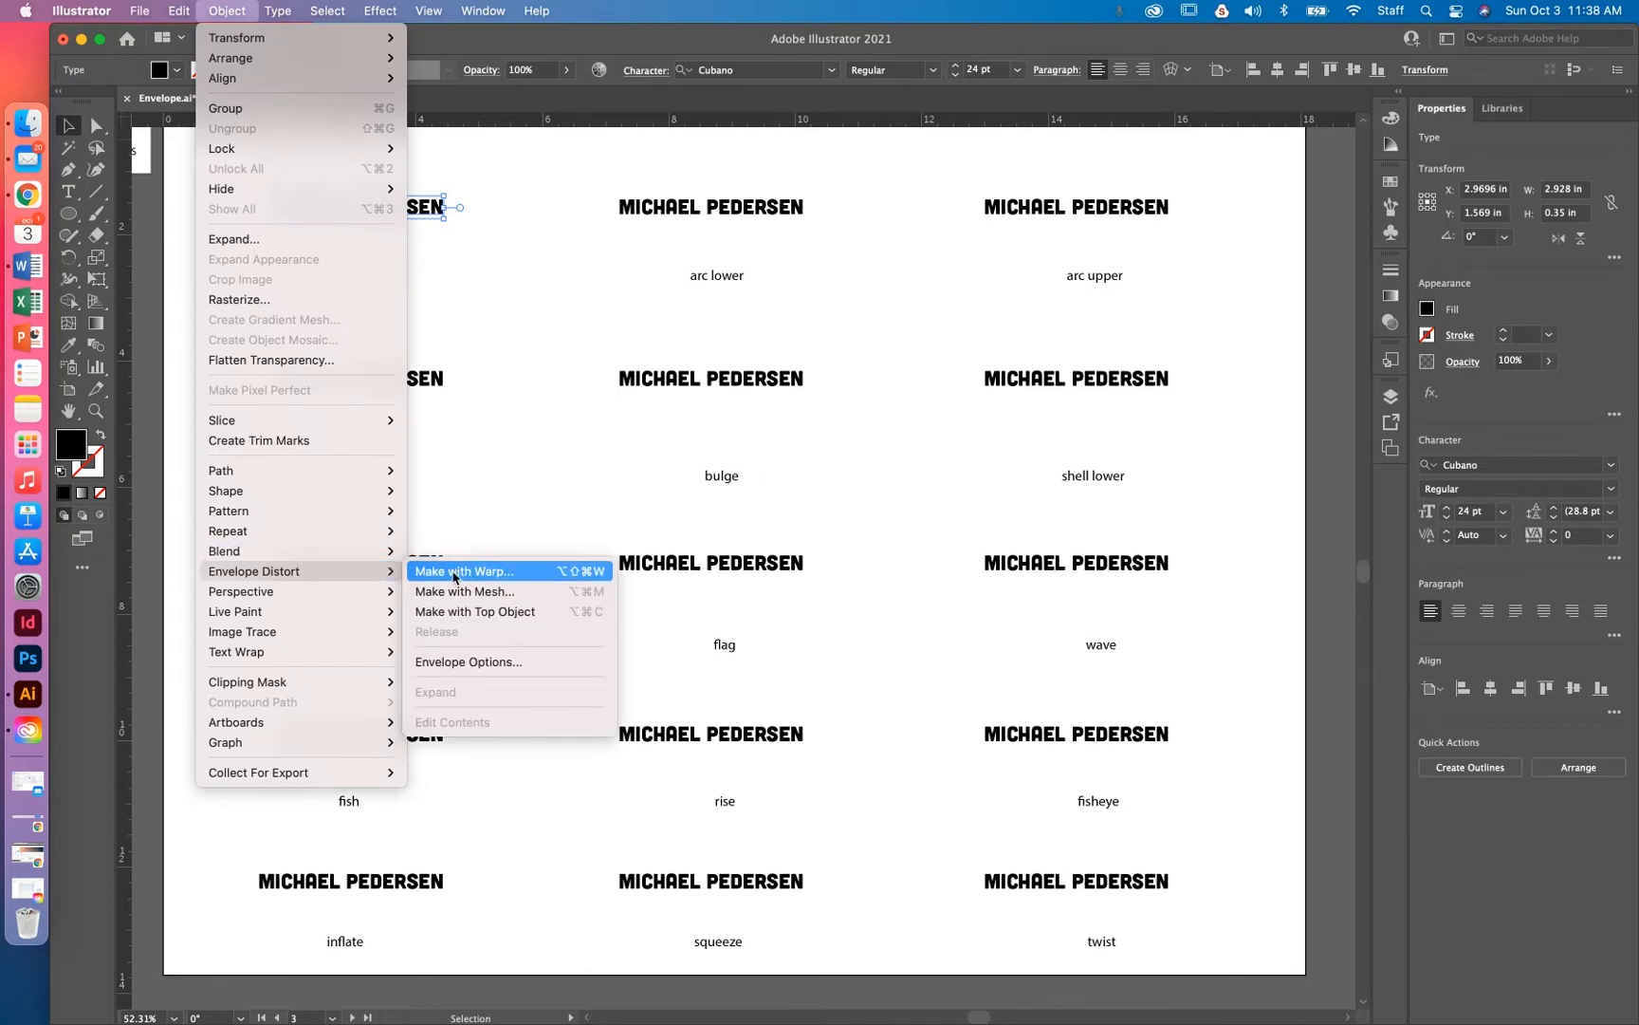
left_click(482, 574)
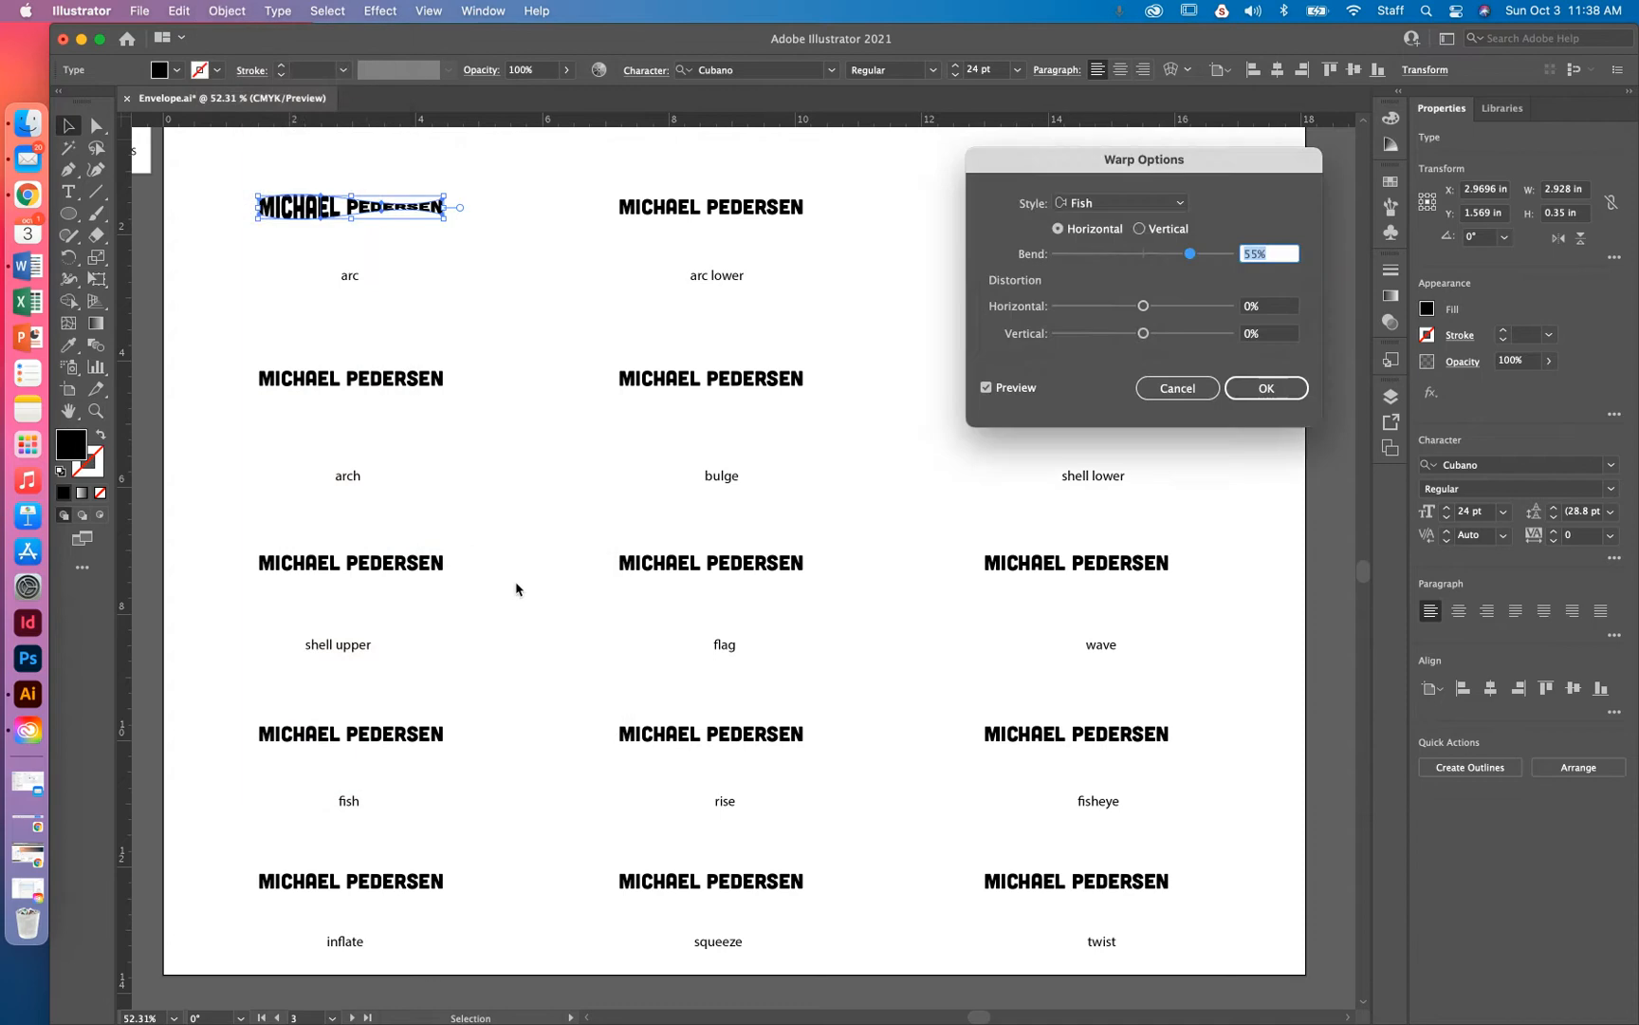
left_click(1177, 203)
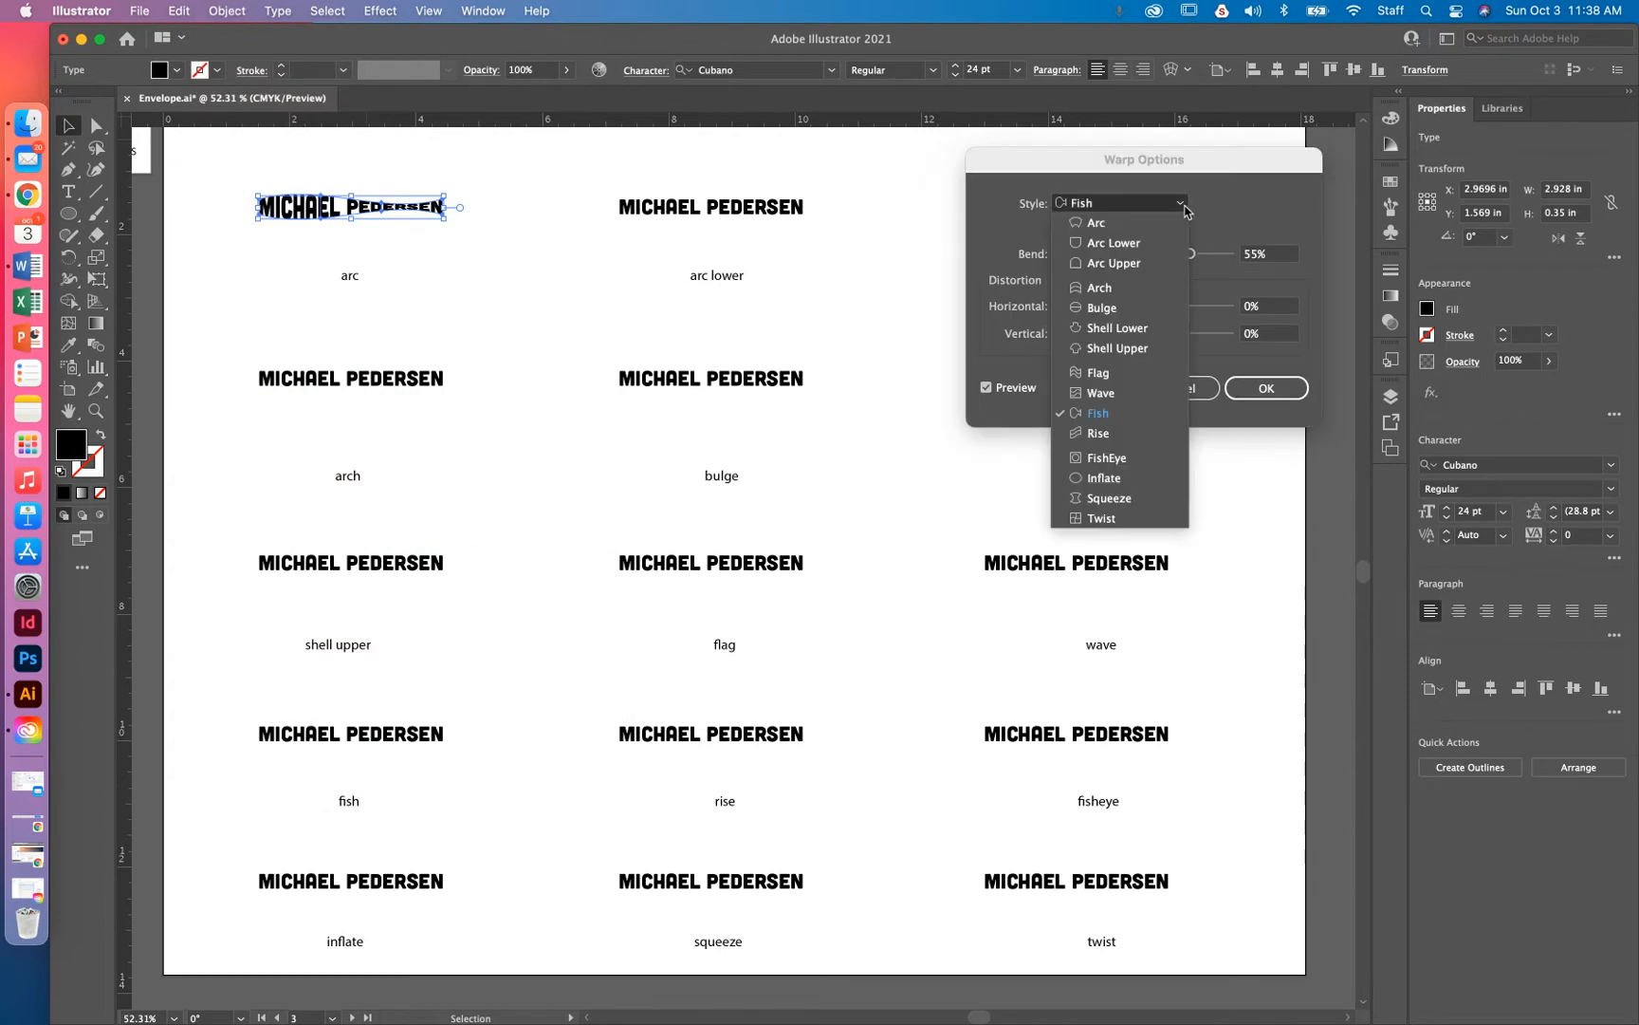
left_click(1131, 231)
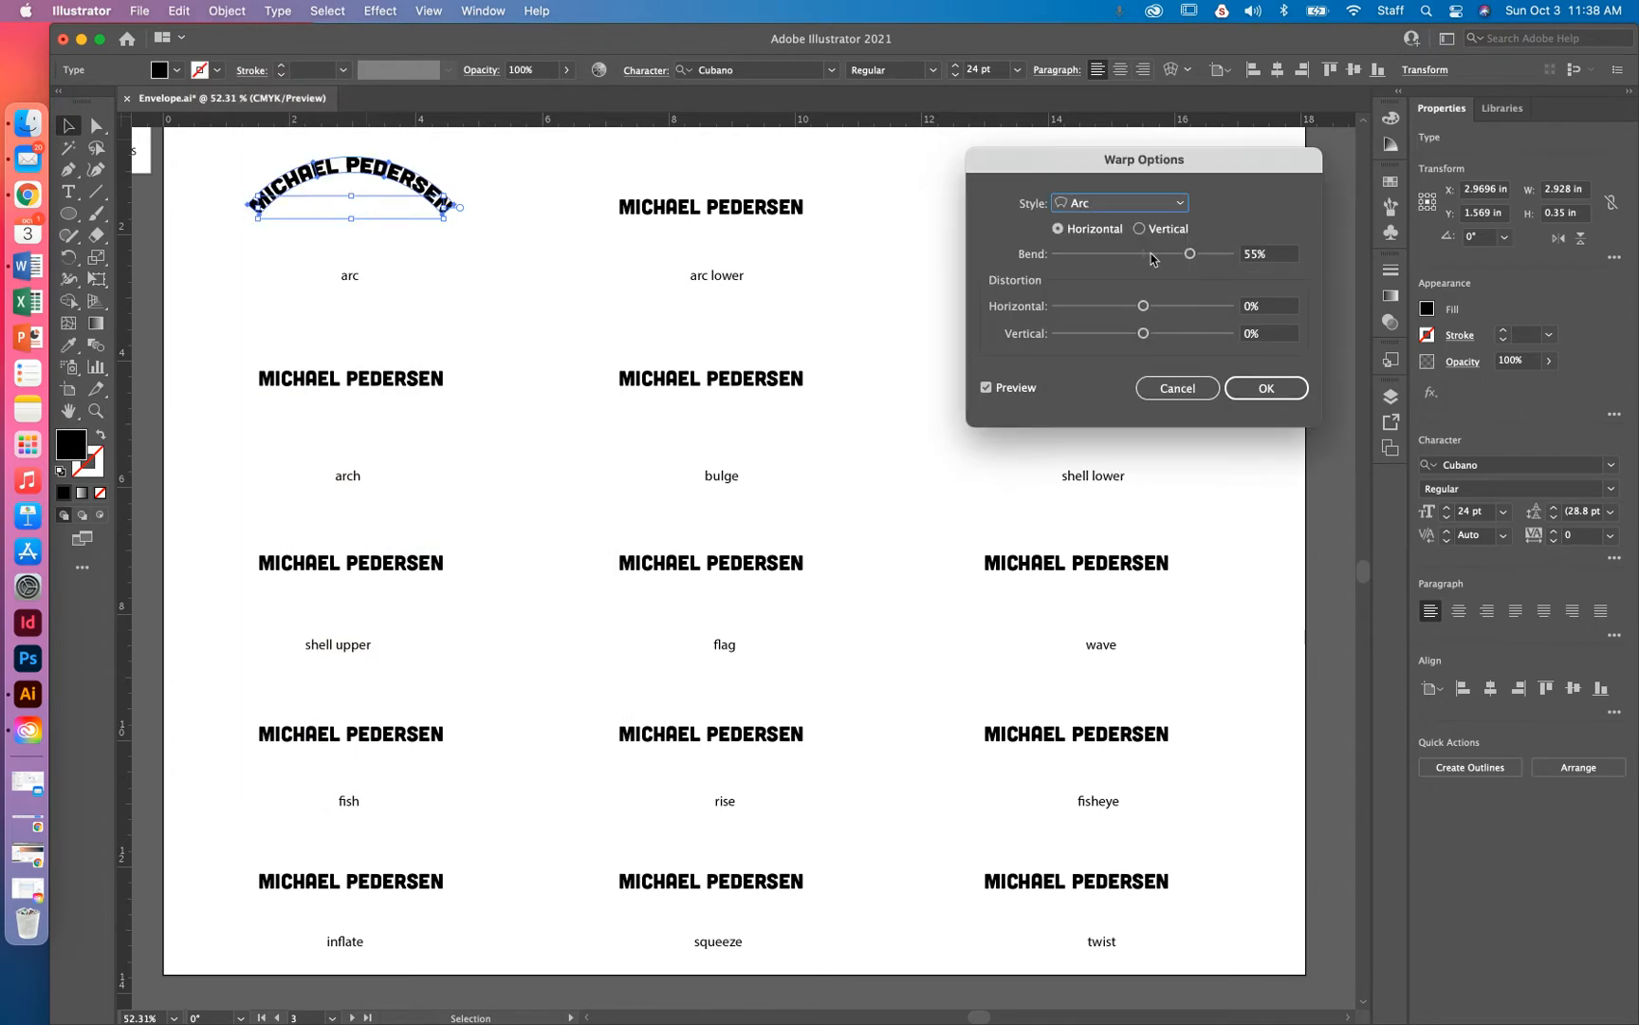
mouse_move(1190, 254)
left_mouse_down()
mouse_move(1082, 262)
mouse_move(1190, 258)
left_mouse_up()
left_click(1181, 205)
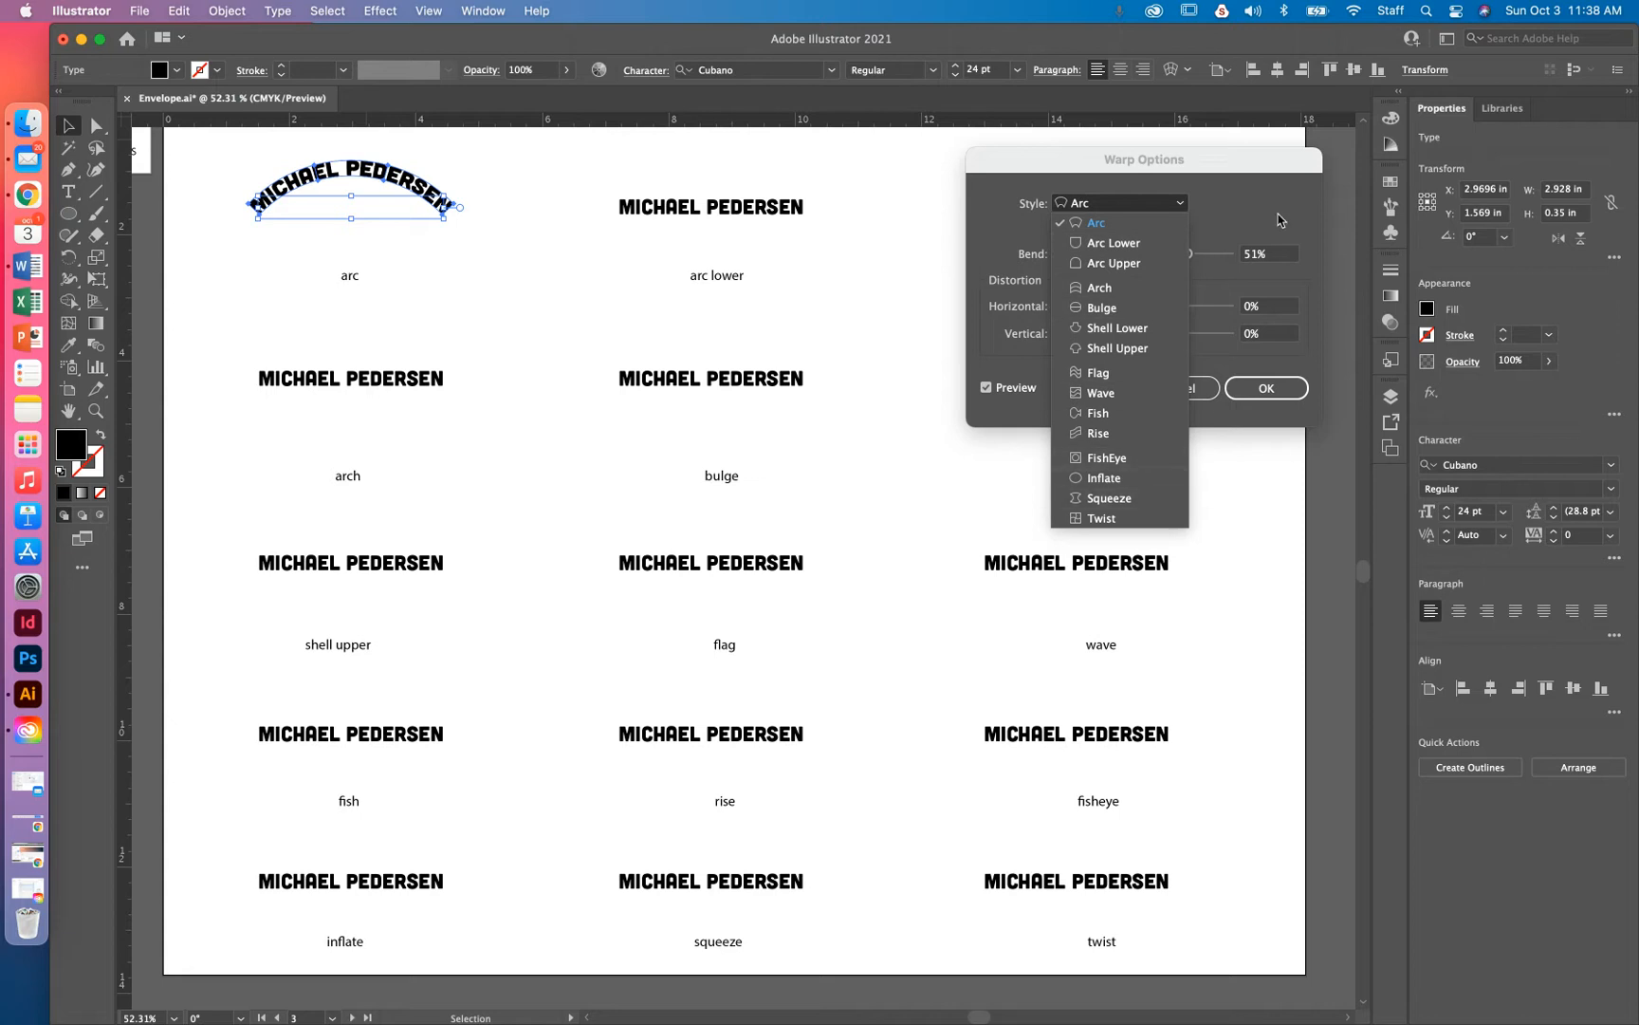
left_click(1283, 201)
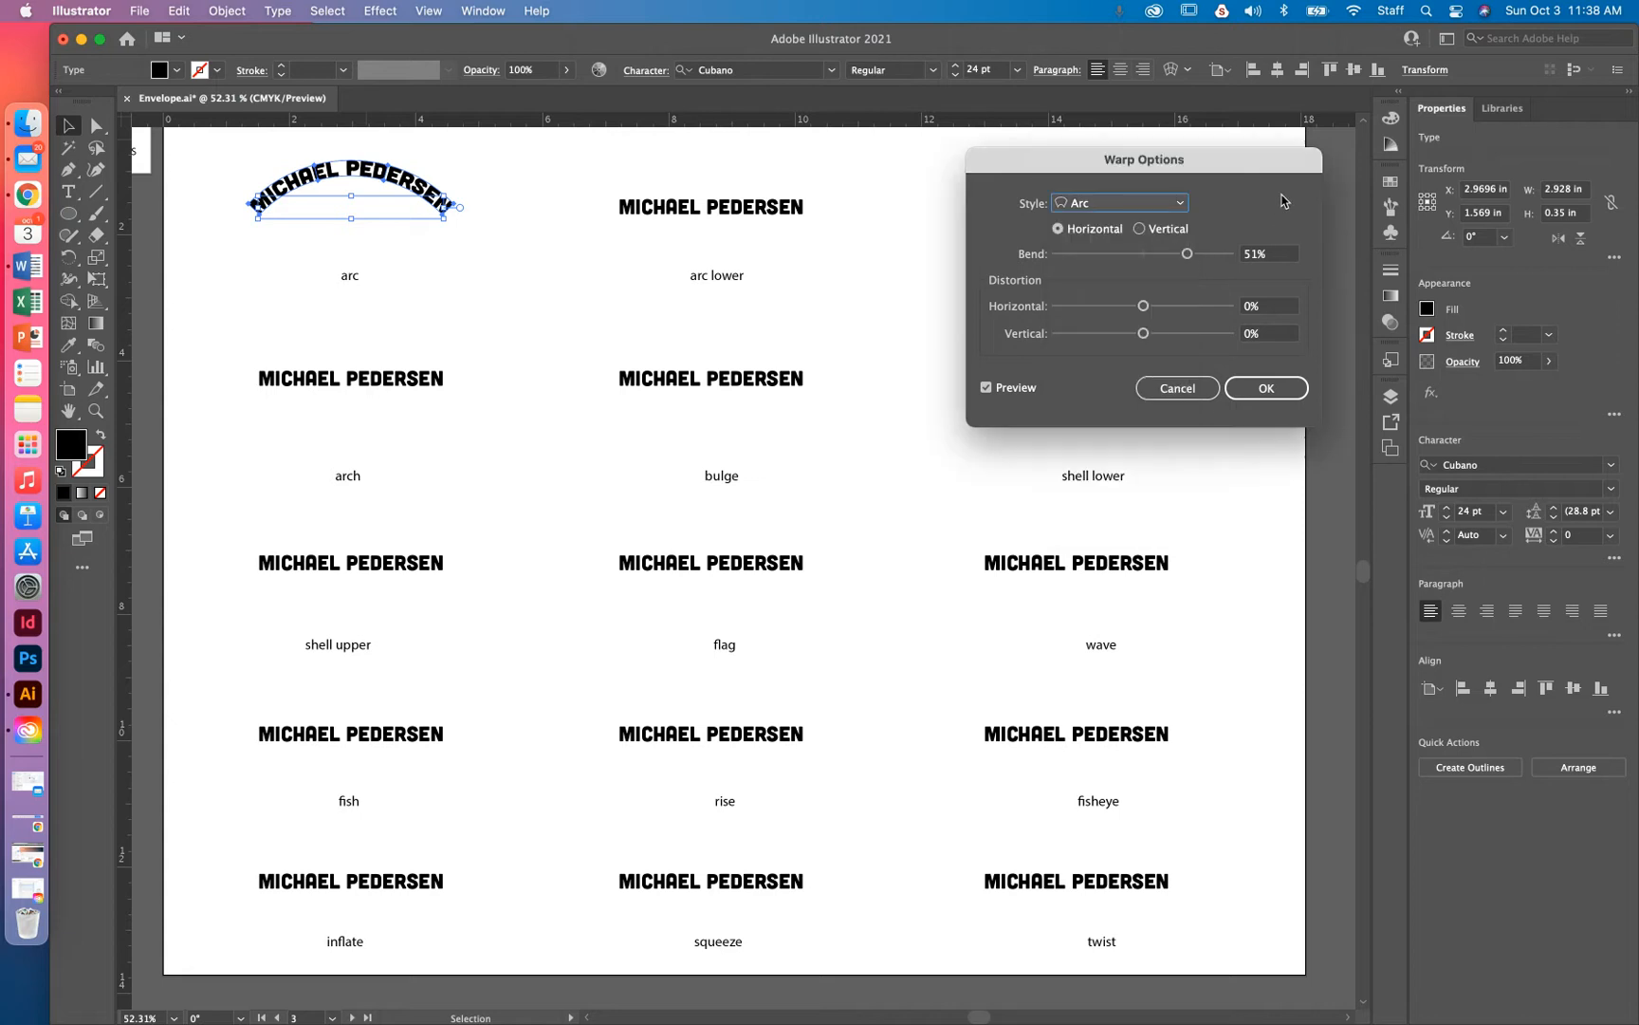
left_click(1182, 206)
left_click(1140, 241)
mouse_move(1187, 253)
left_mouse_down()
mouse_move(1173, 256)
mouse_move(1236, 261)
mouse_move(1025, 264)
mouse_move(1232, 261)
mouse_move(1150, 261)
mouse_move(1182, 257)
left_mouse_up()
left_click(1141, 230)
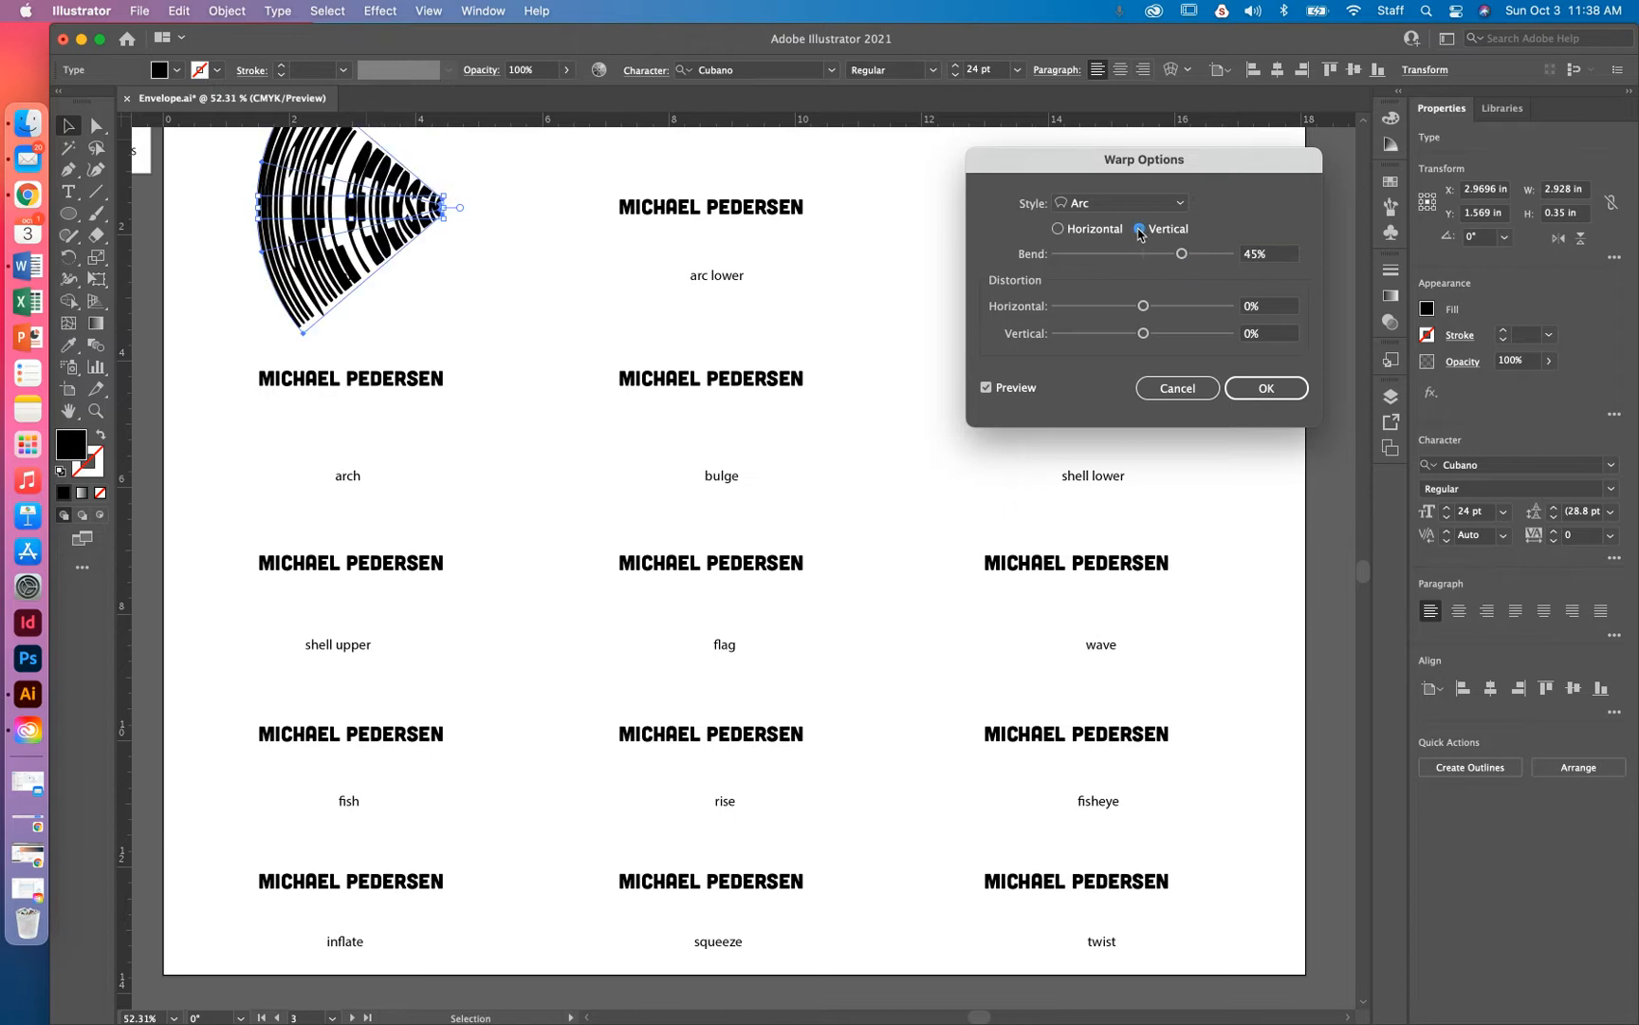
mouse_move(1181, 254)
left_mouse_down()
mouse_move(1090, 256)
mouse_move(1192, 263)
mouse_move(1097, 258)
mouse_move(1186, 262)
mouse_move(1142, 260)
mouse_move(1175, 254)
left_mouse_up()
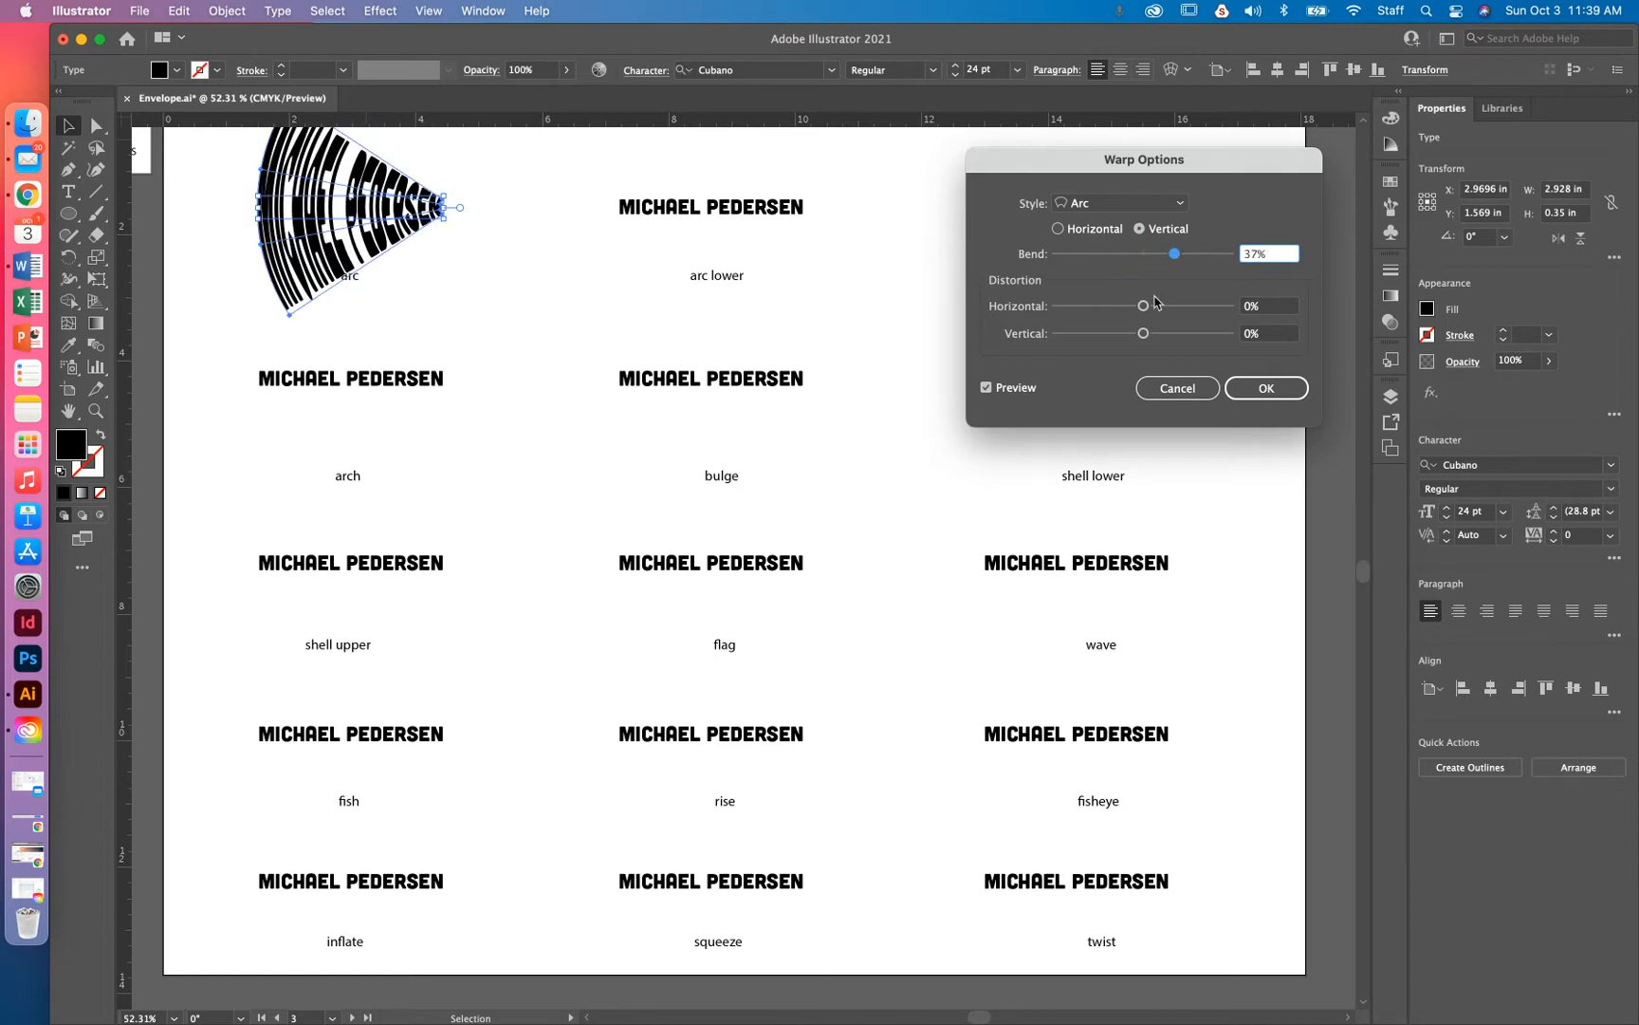
left_click(1082, 231)
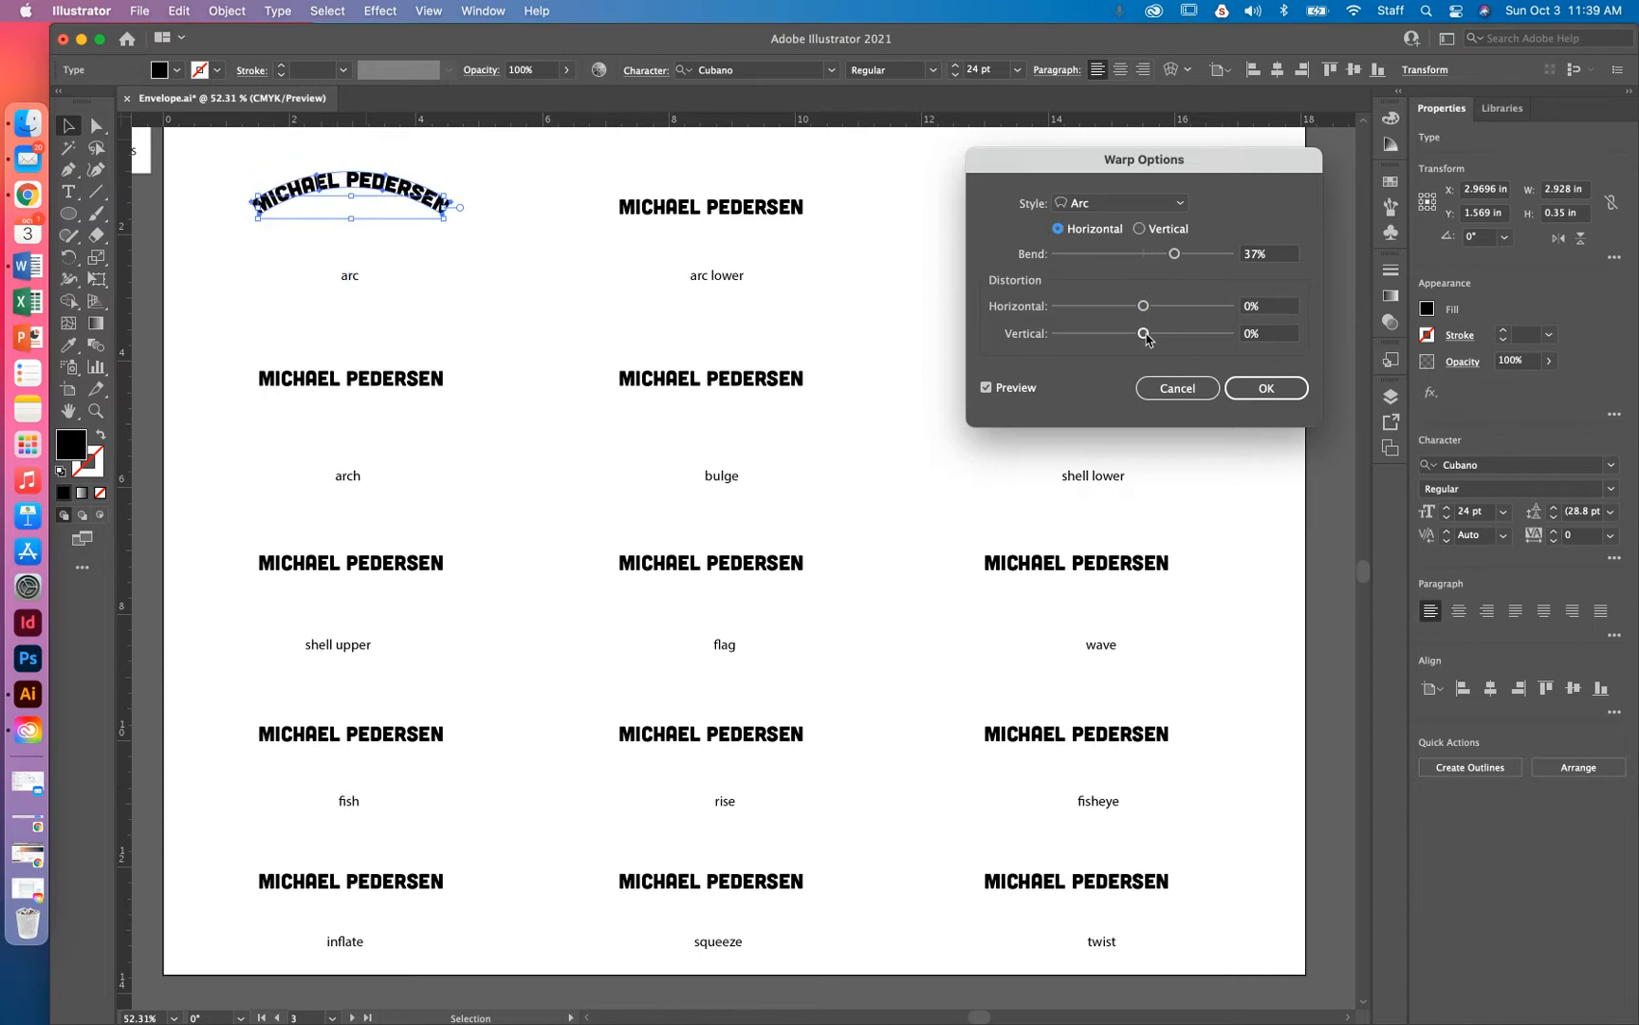
Reset horizontal and vertical distortion to 0%, set bend to 46%, and confirm
left_click_drag(1145, 313, 1230, 310)
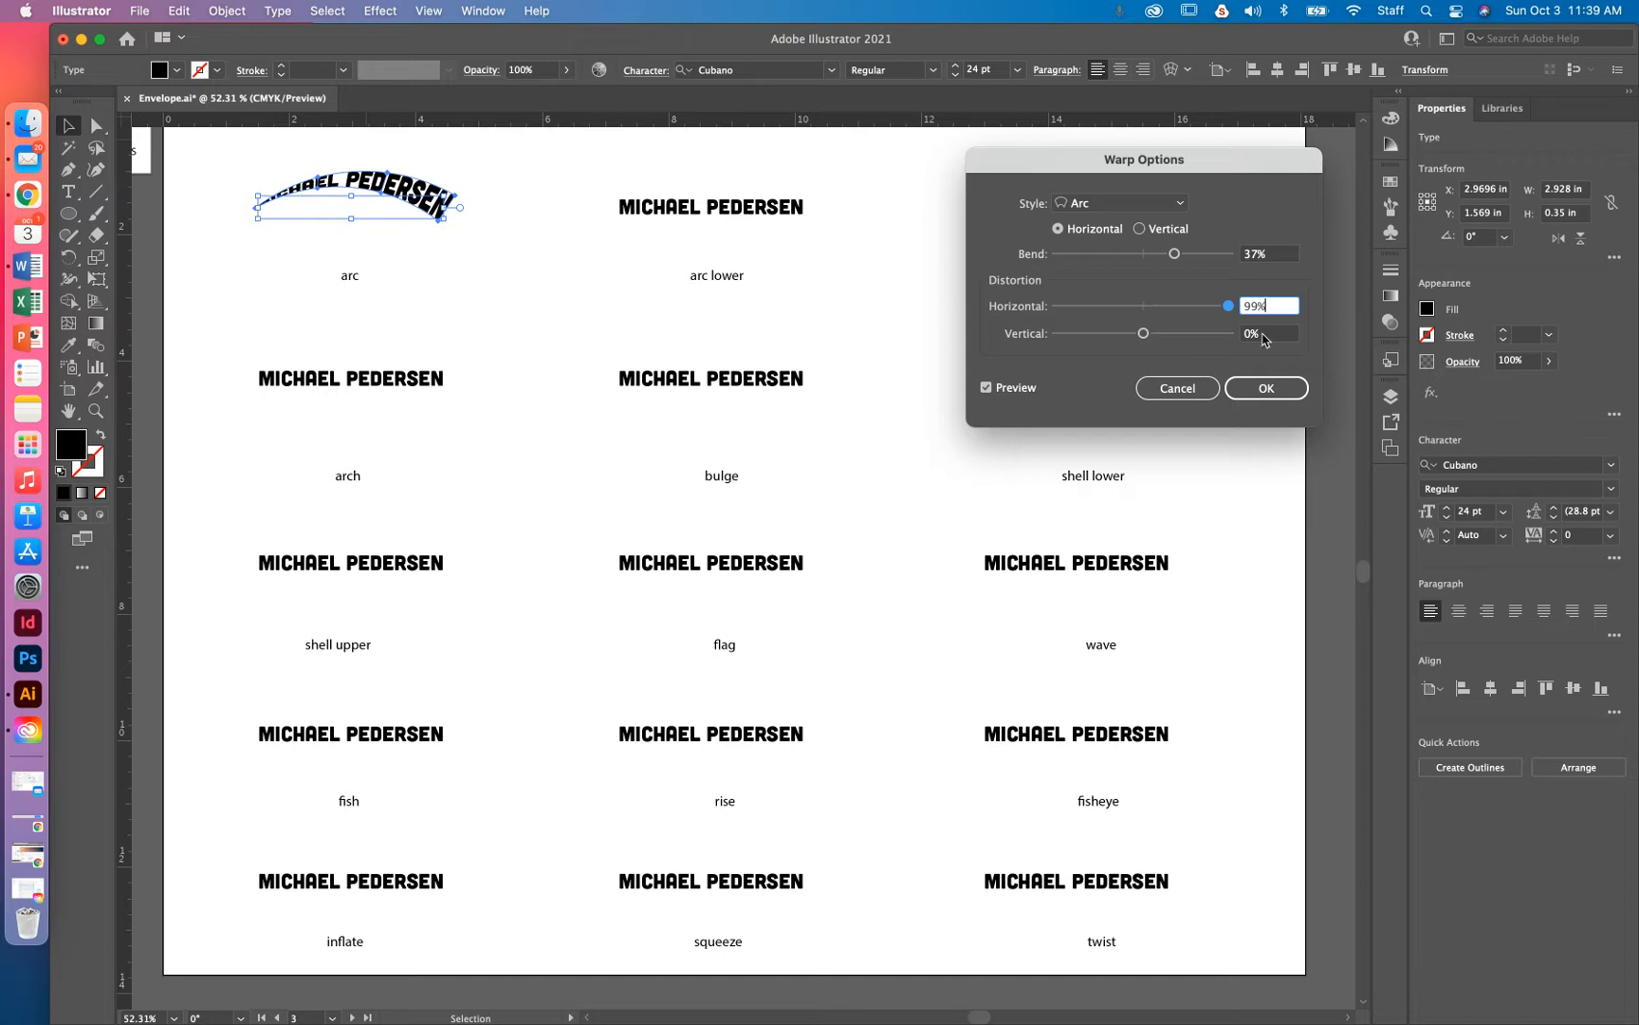
left_click_drag(1229, 306, 1059, 309)
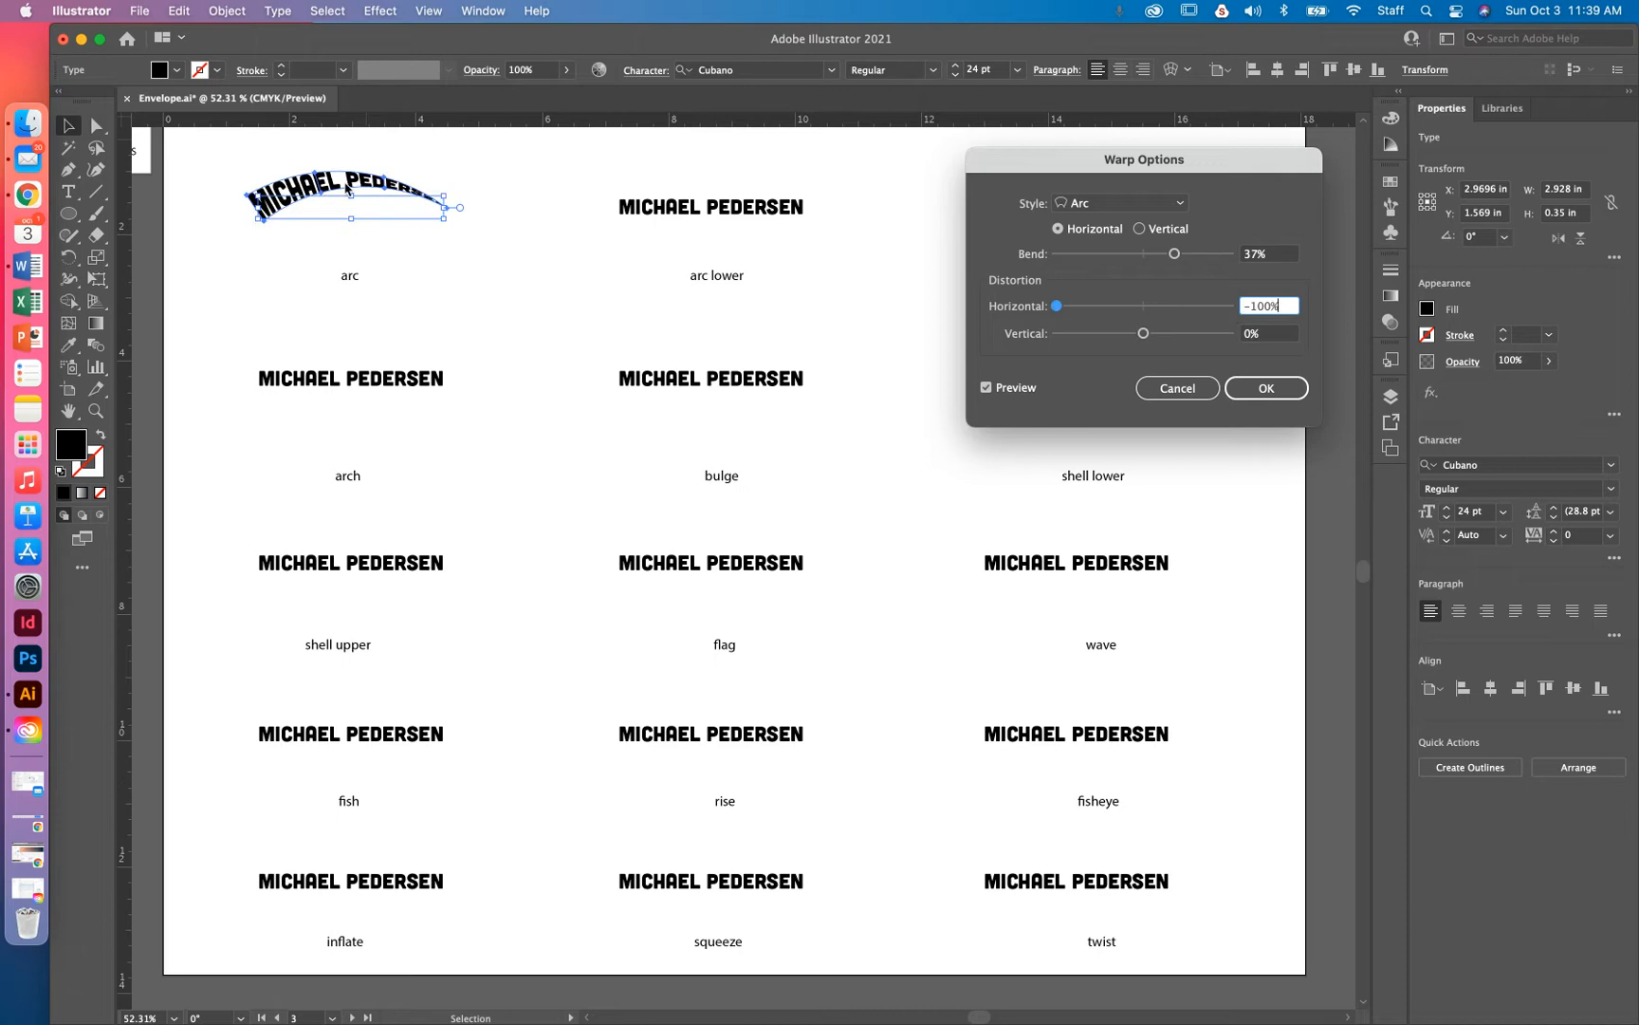
mouse_move(1055, 308)
left_mouse_down()
mouse_move(1148, 307)
mouse_move(1188, 334)
mouse_move(1068, 335)
left_mouse_up()
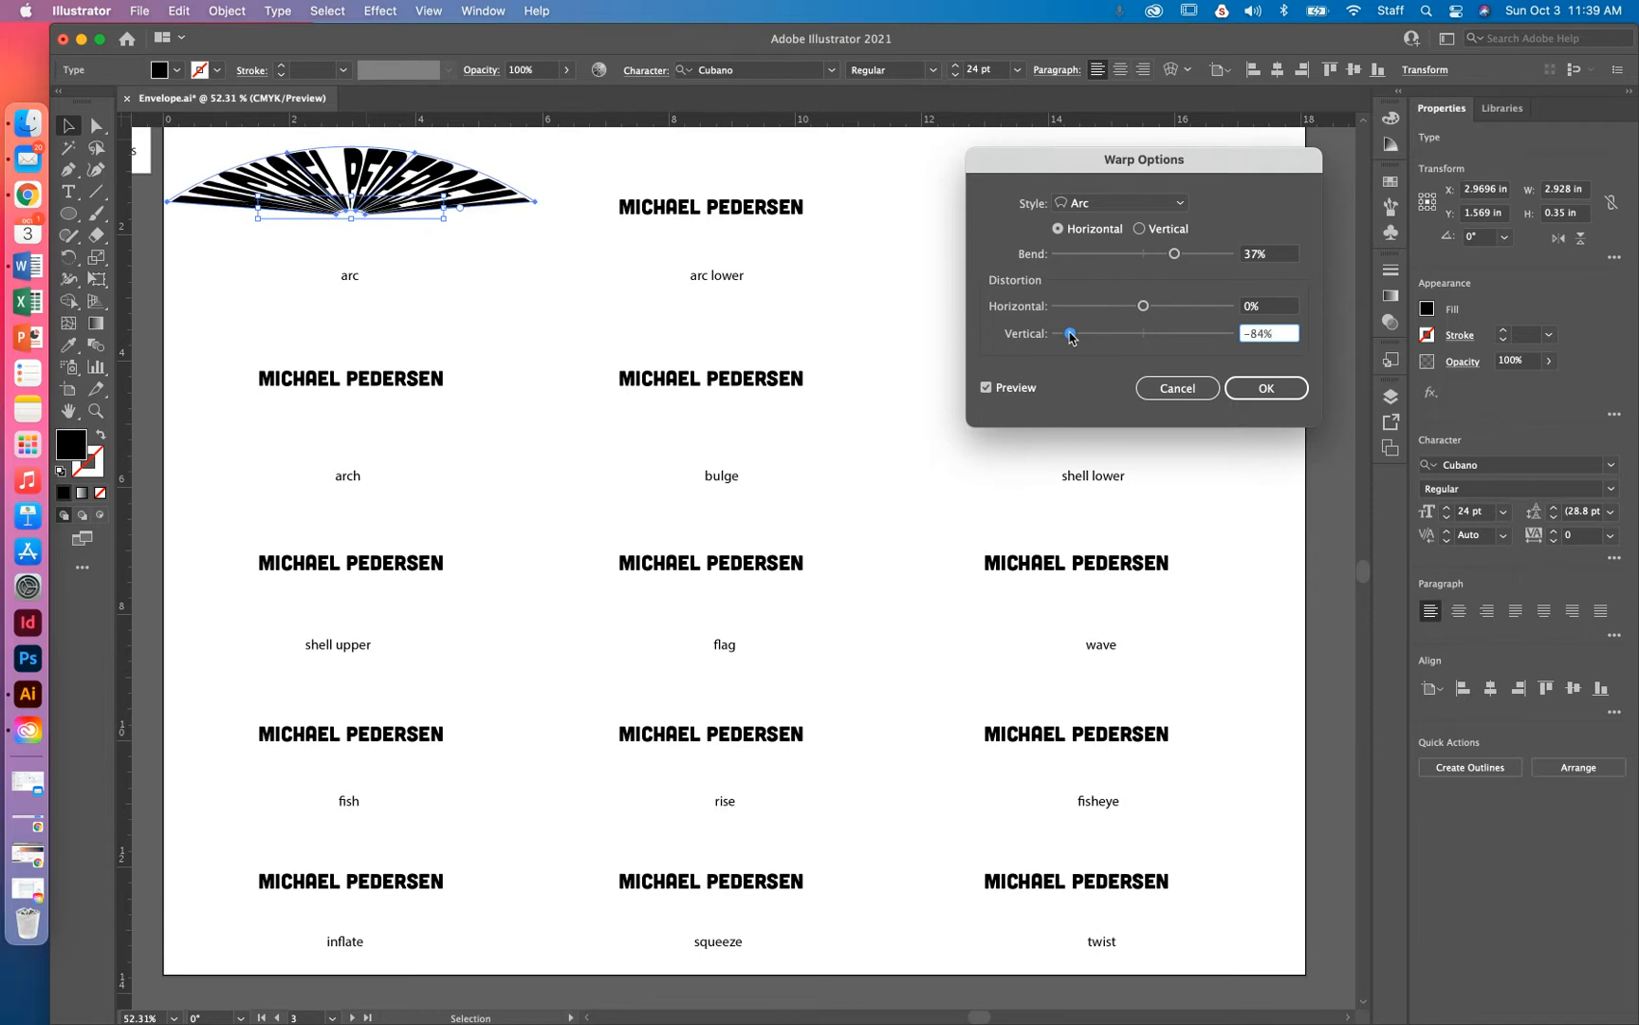
left_click_drag(1070, 335, 1167, 334)
left_click_drag(1144, 305, 1177, 308)
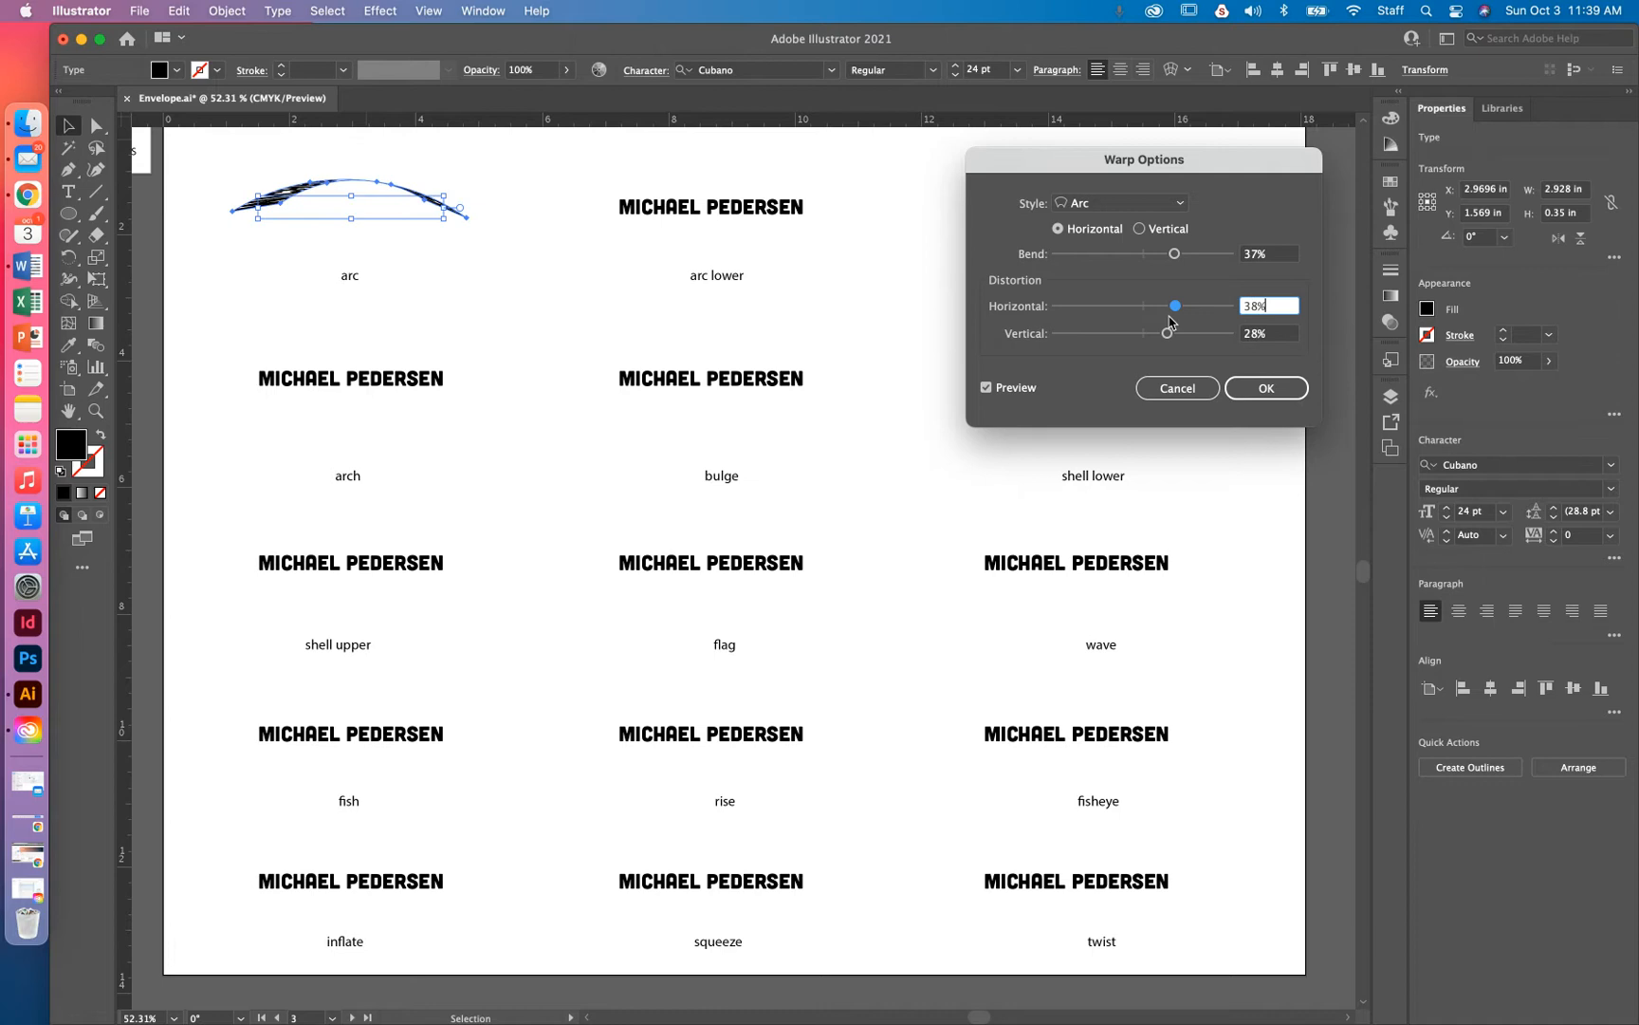
left_click_drag(1286, 305, 1230, 339)
type("00")
left_click(1287, 252)
left_click_drag(1174, 256, 1184, 258)
left_click(1276, 384)
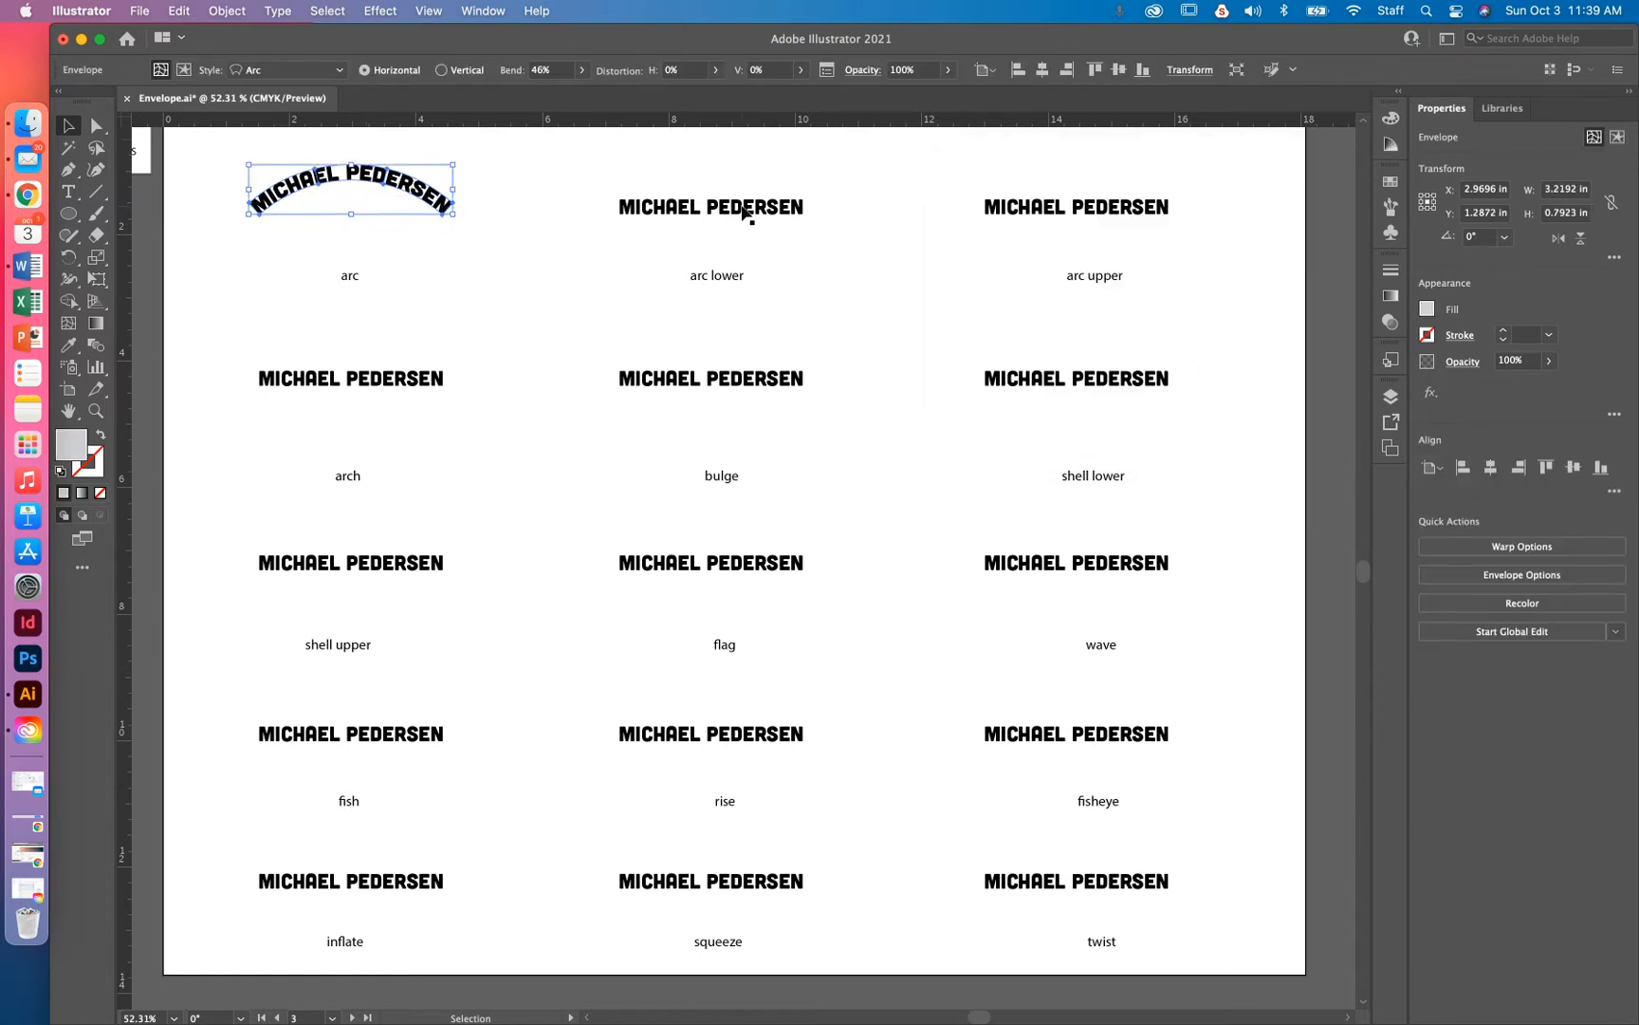
Apply an Arc Lower warp at 54% bend to the name above the arc lower label
left_click(743, 214)
left_click(227, 11)
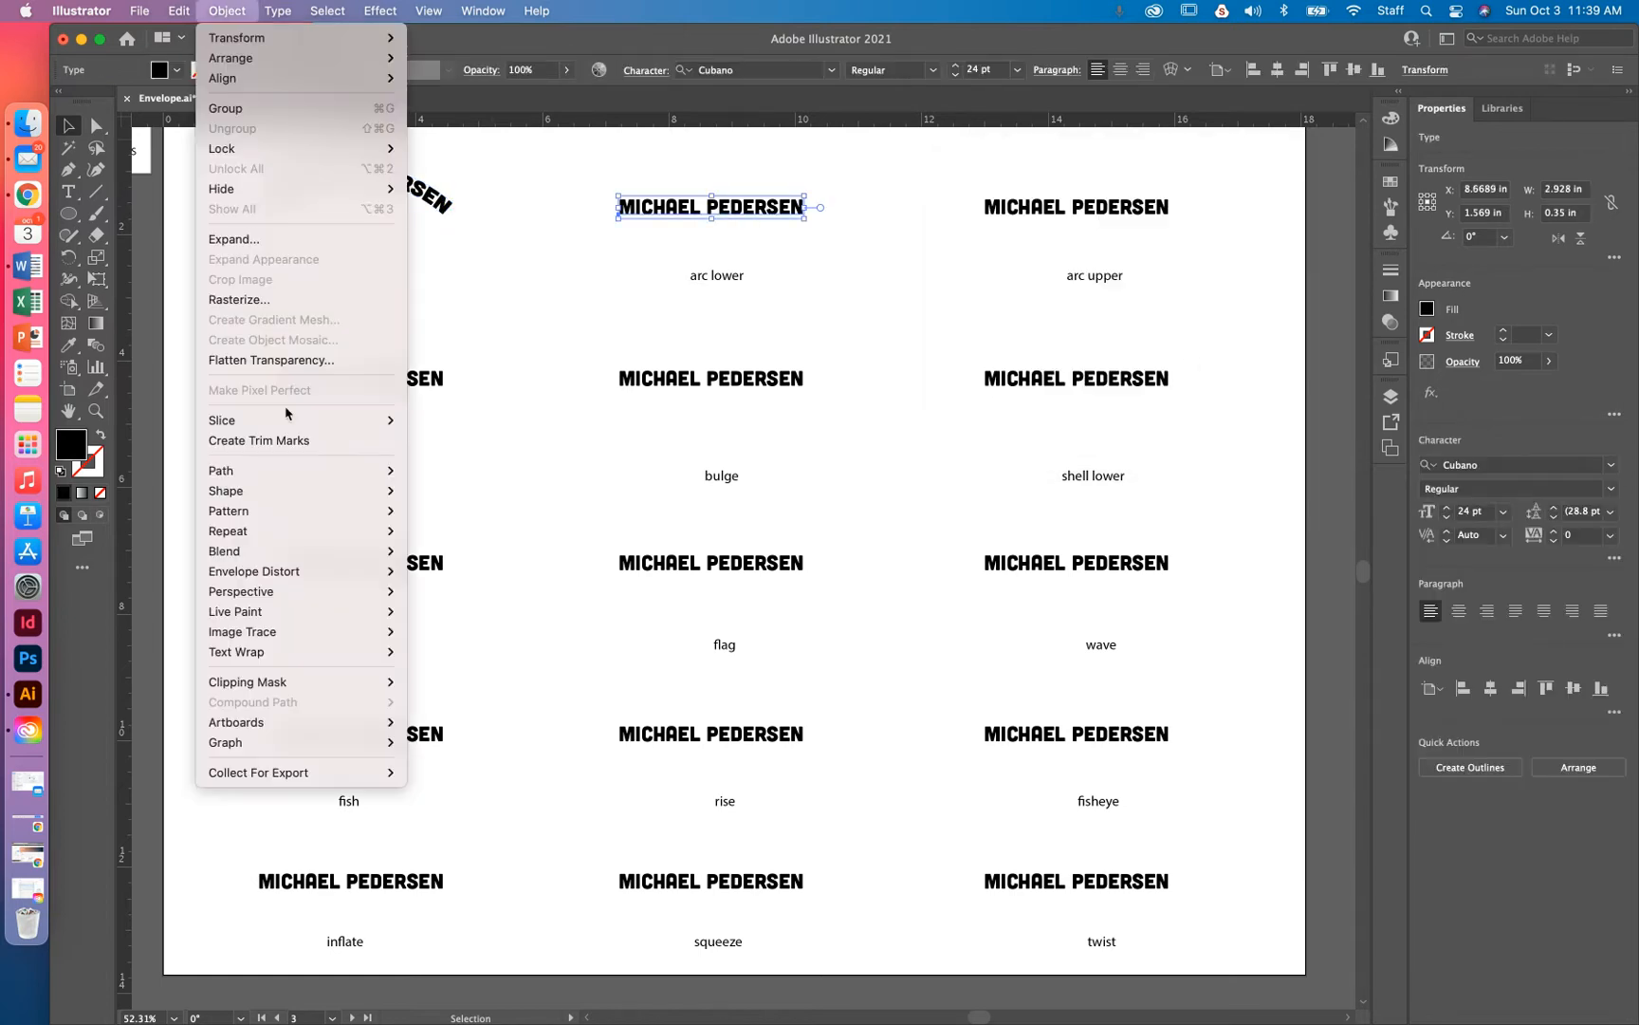
mouse_move(275, 571)
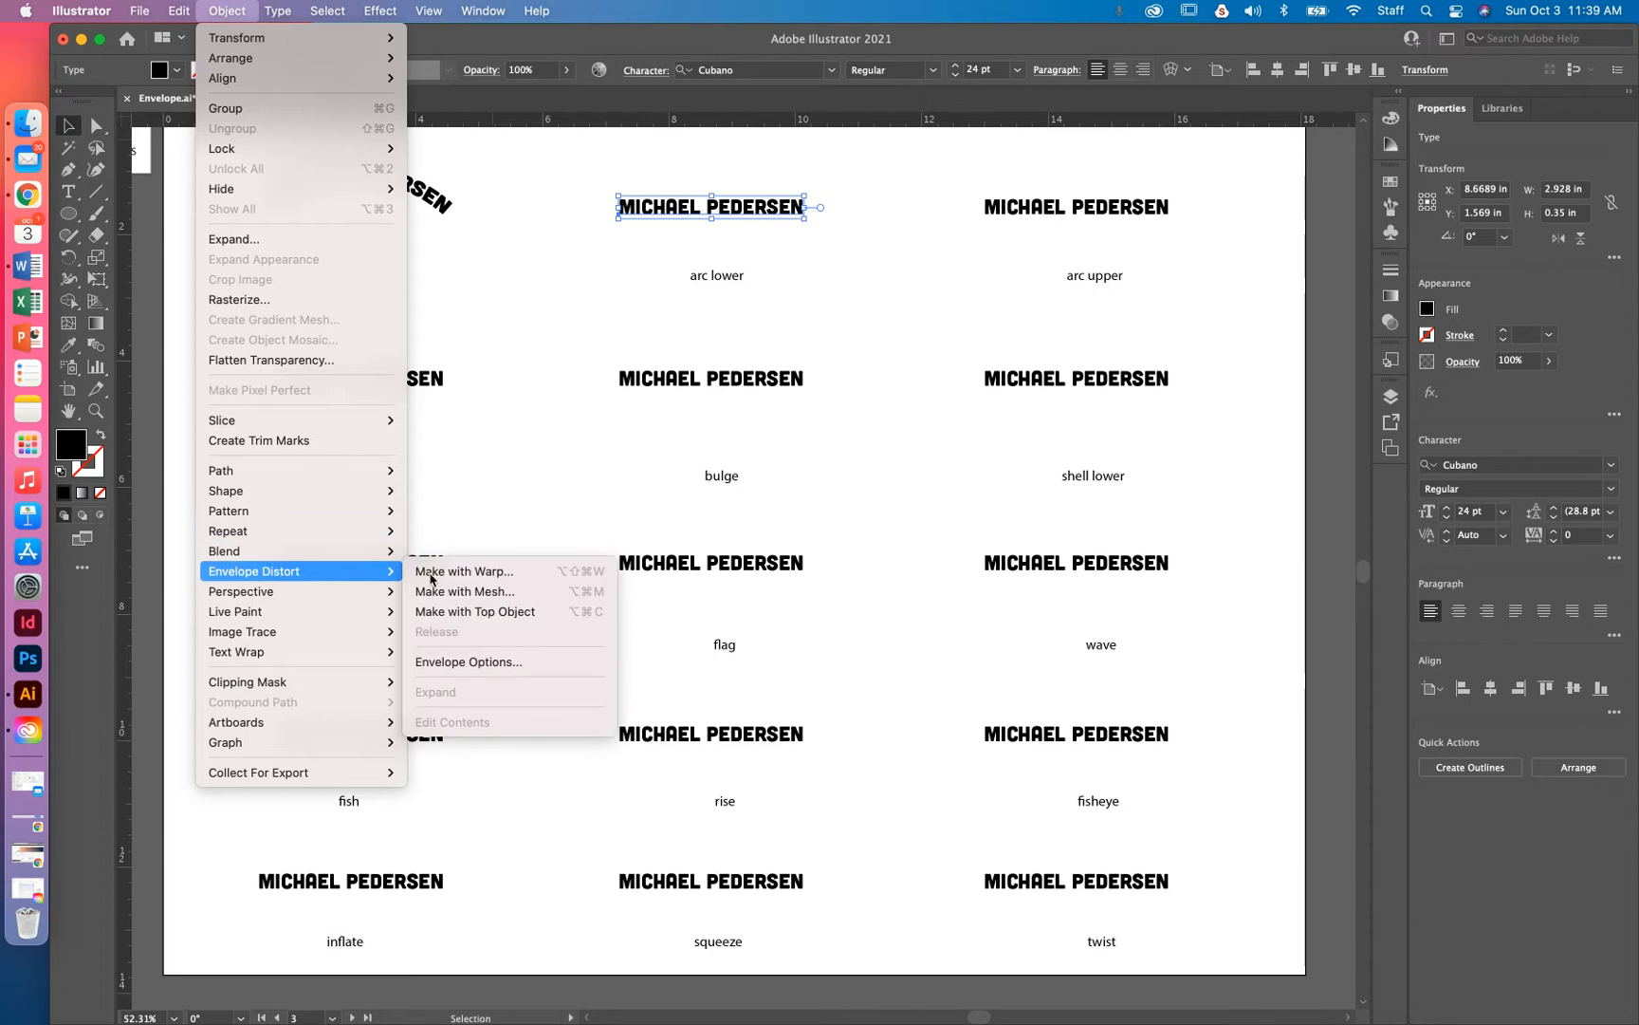
left_click(468, 574)
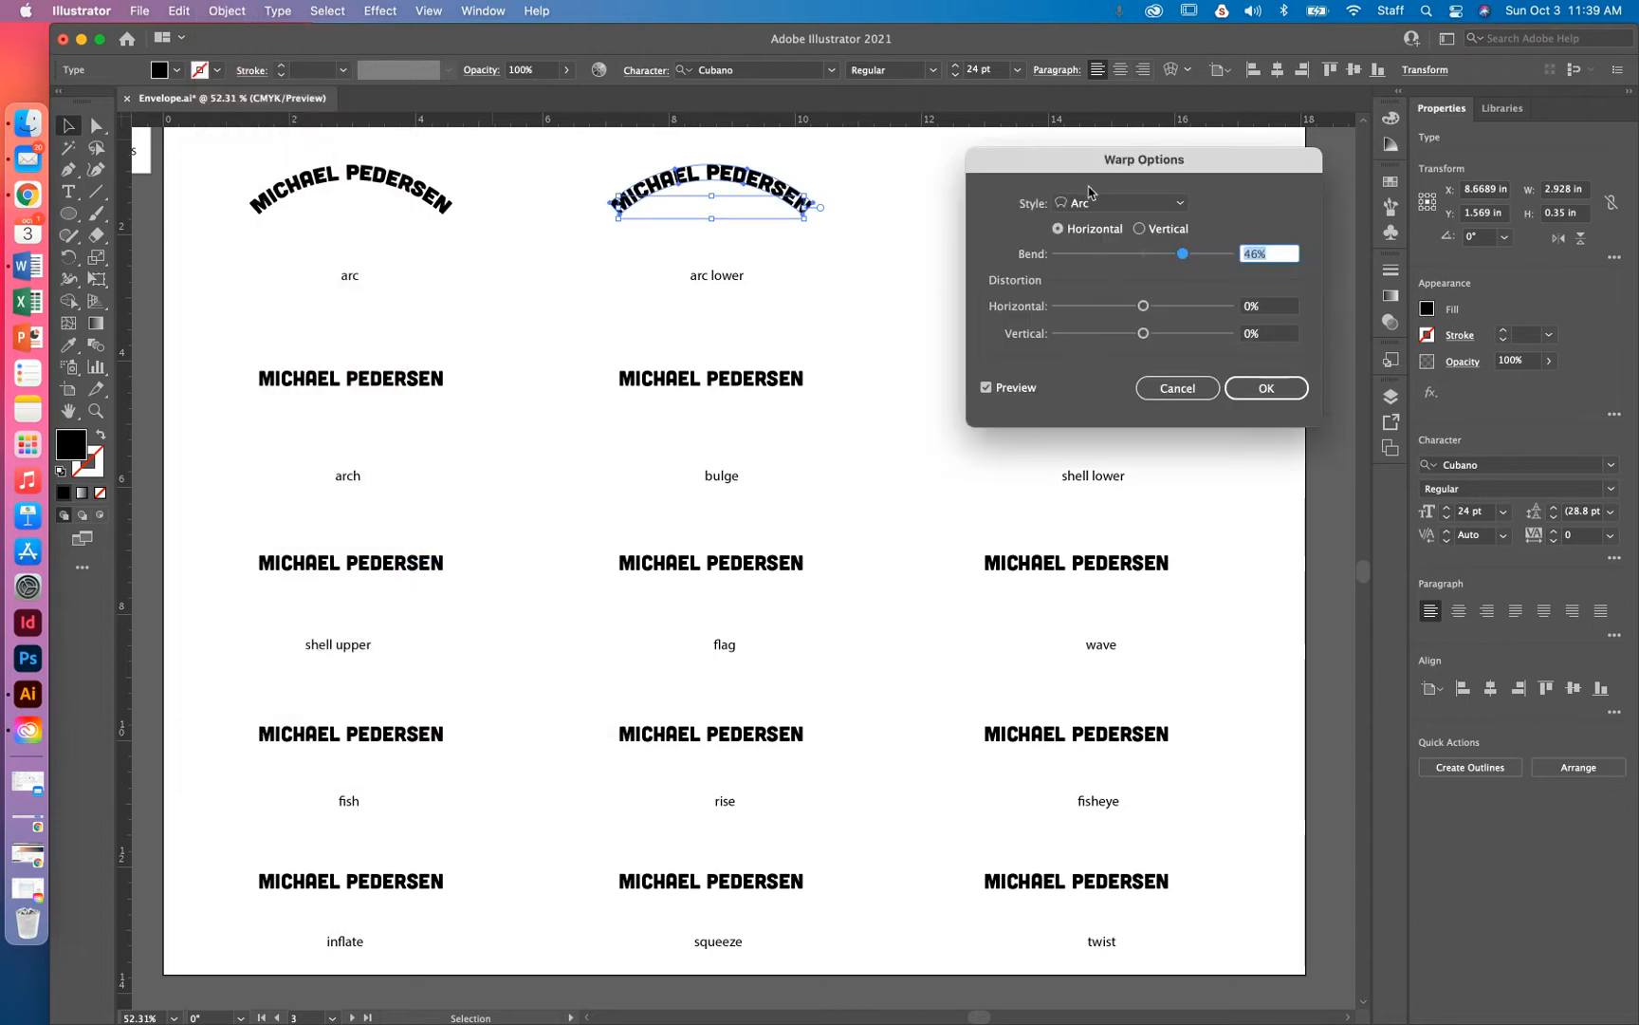
left_click(1087, 202)
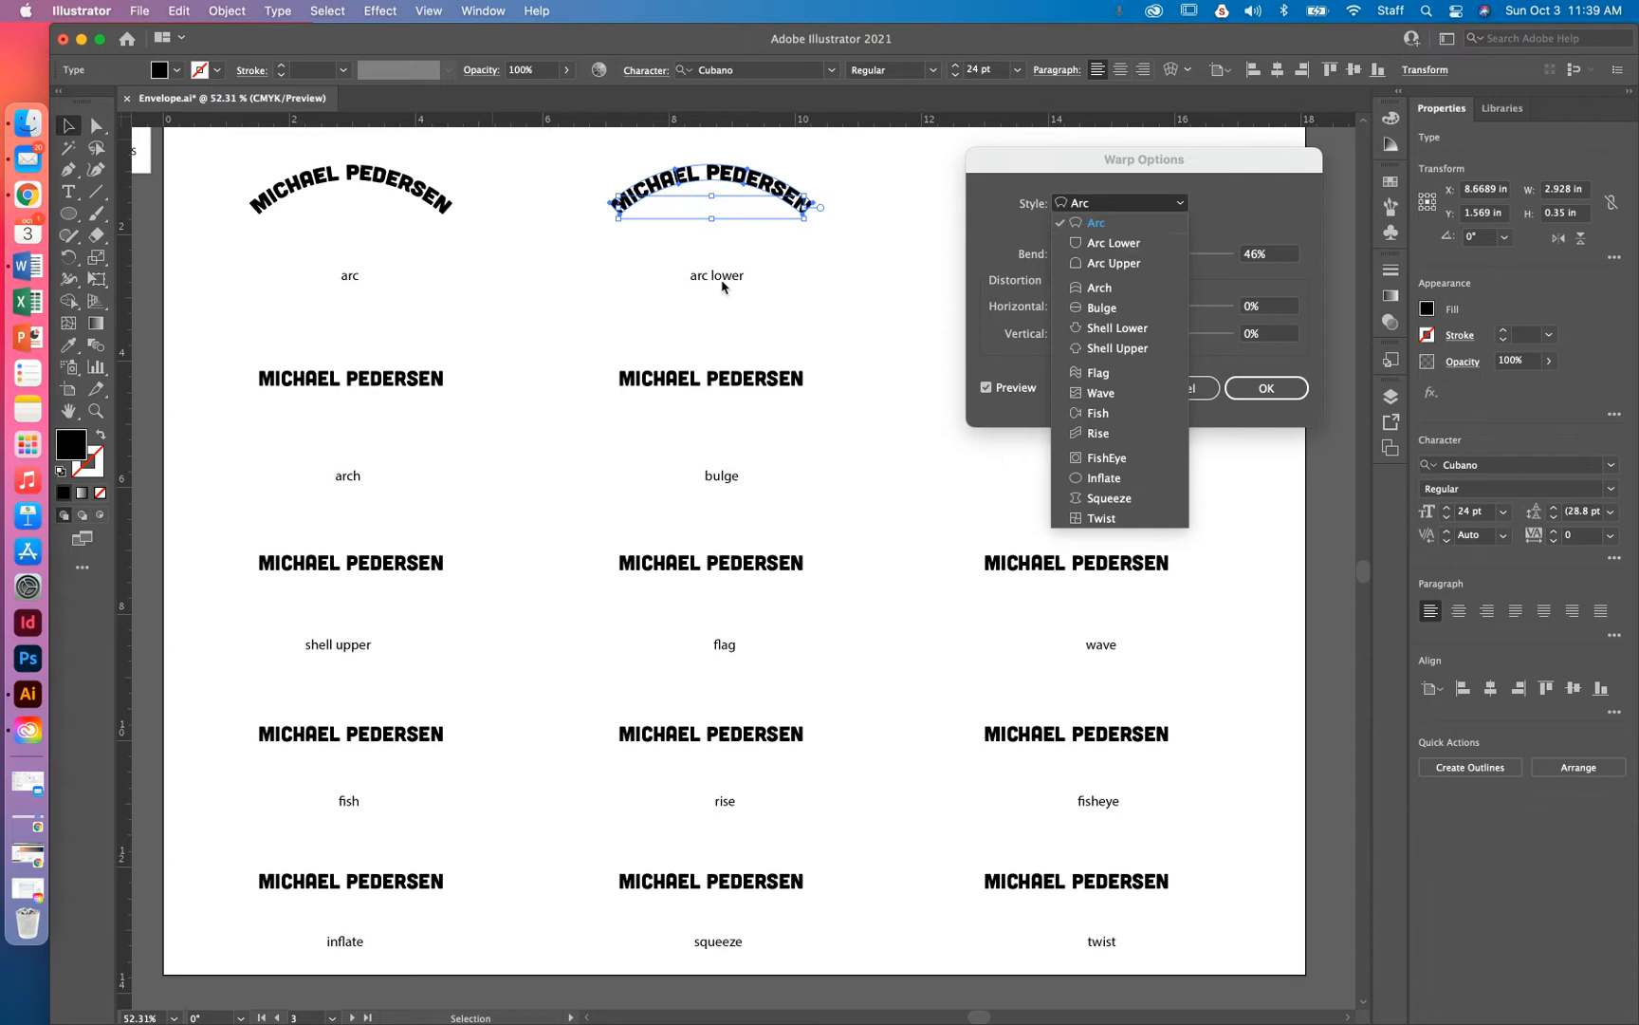
left_click(1108, 243)
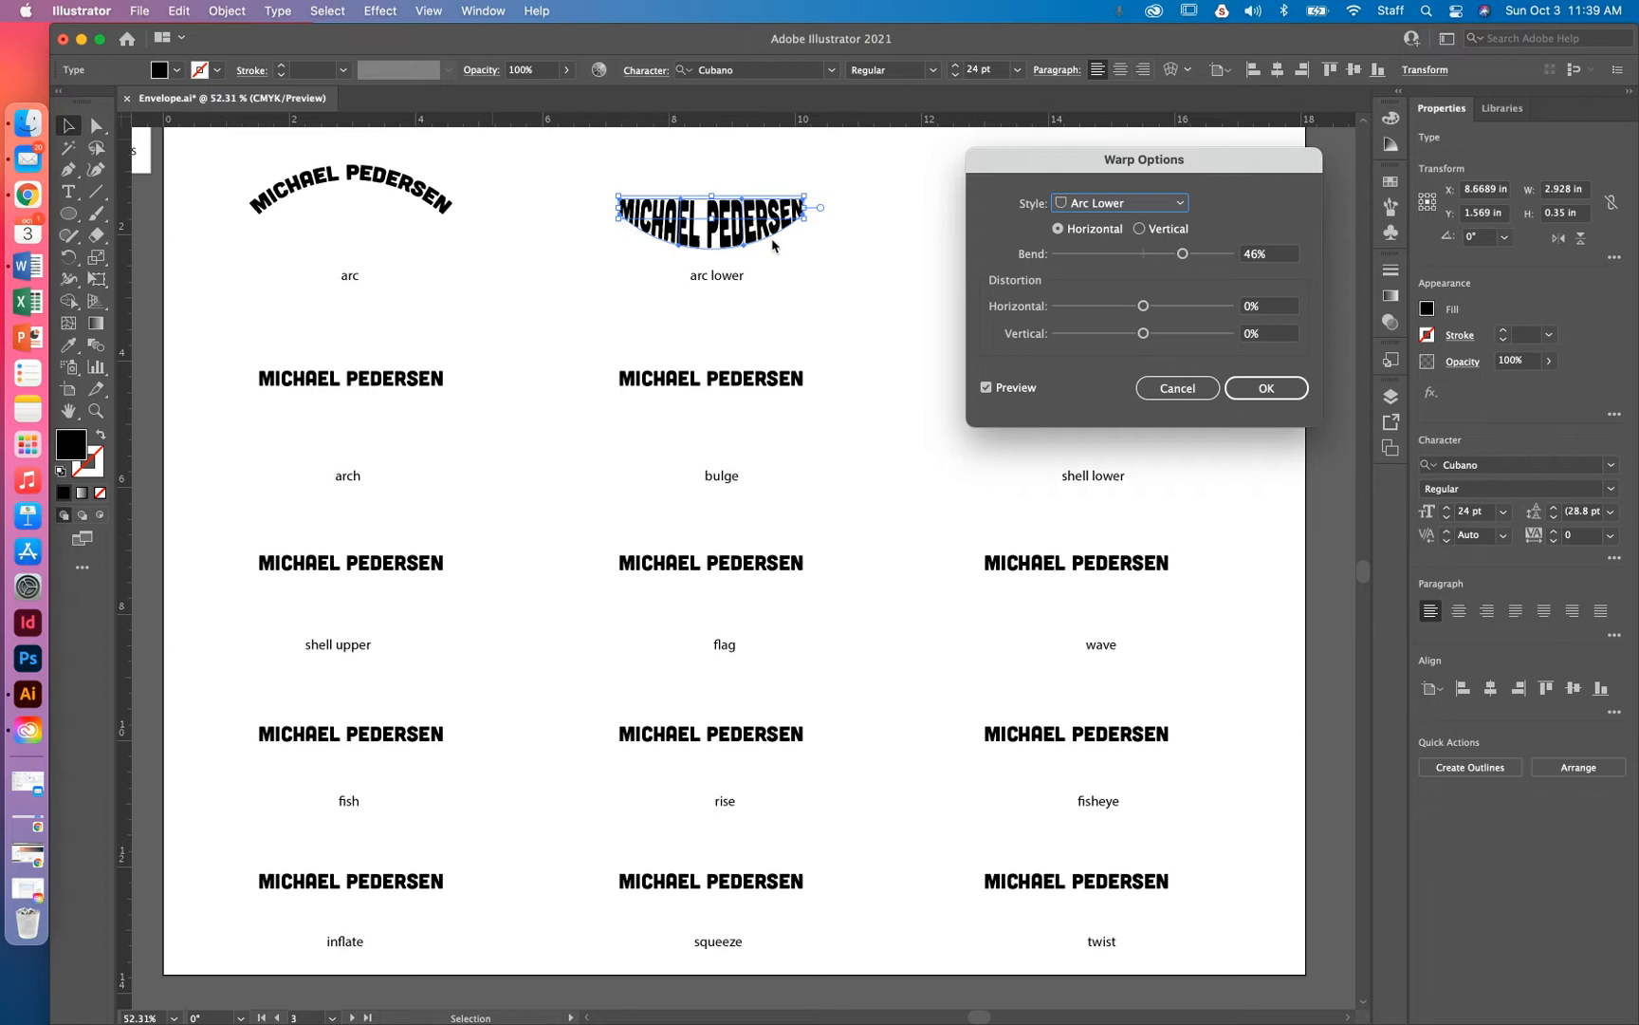
left_click_drag(1187, 258, 1144, 313)
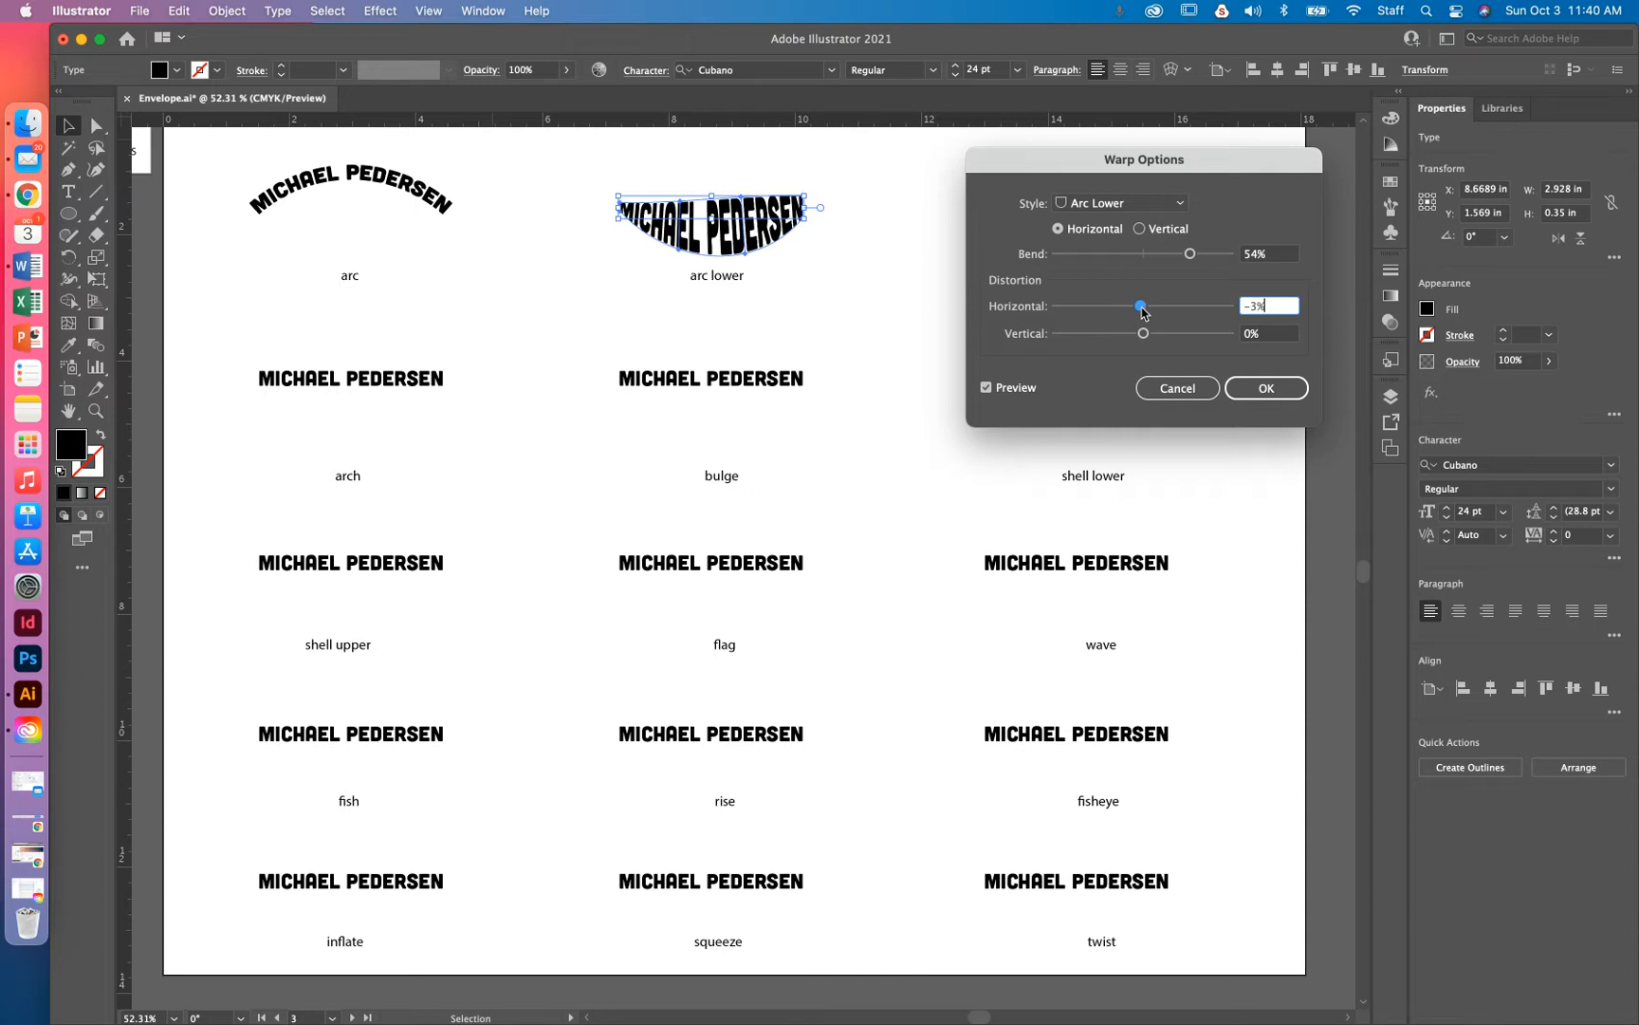
left_click(1267, 388)
left_click(1101, 214)
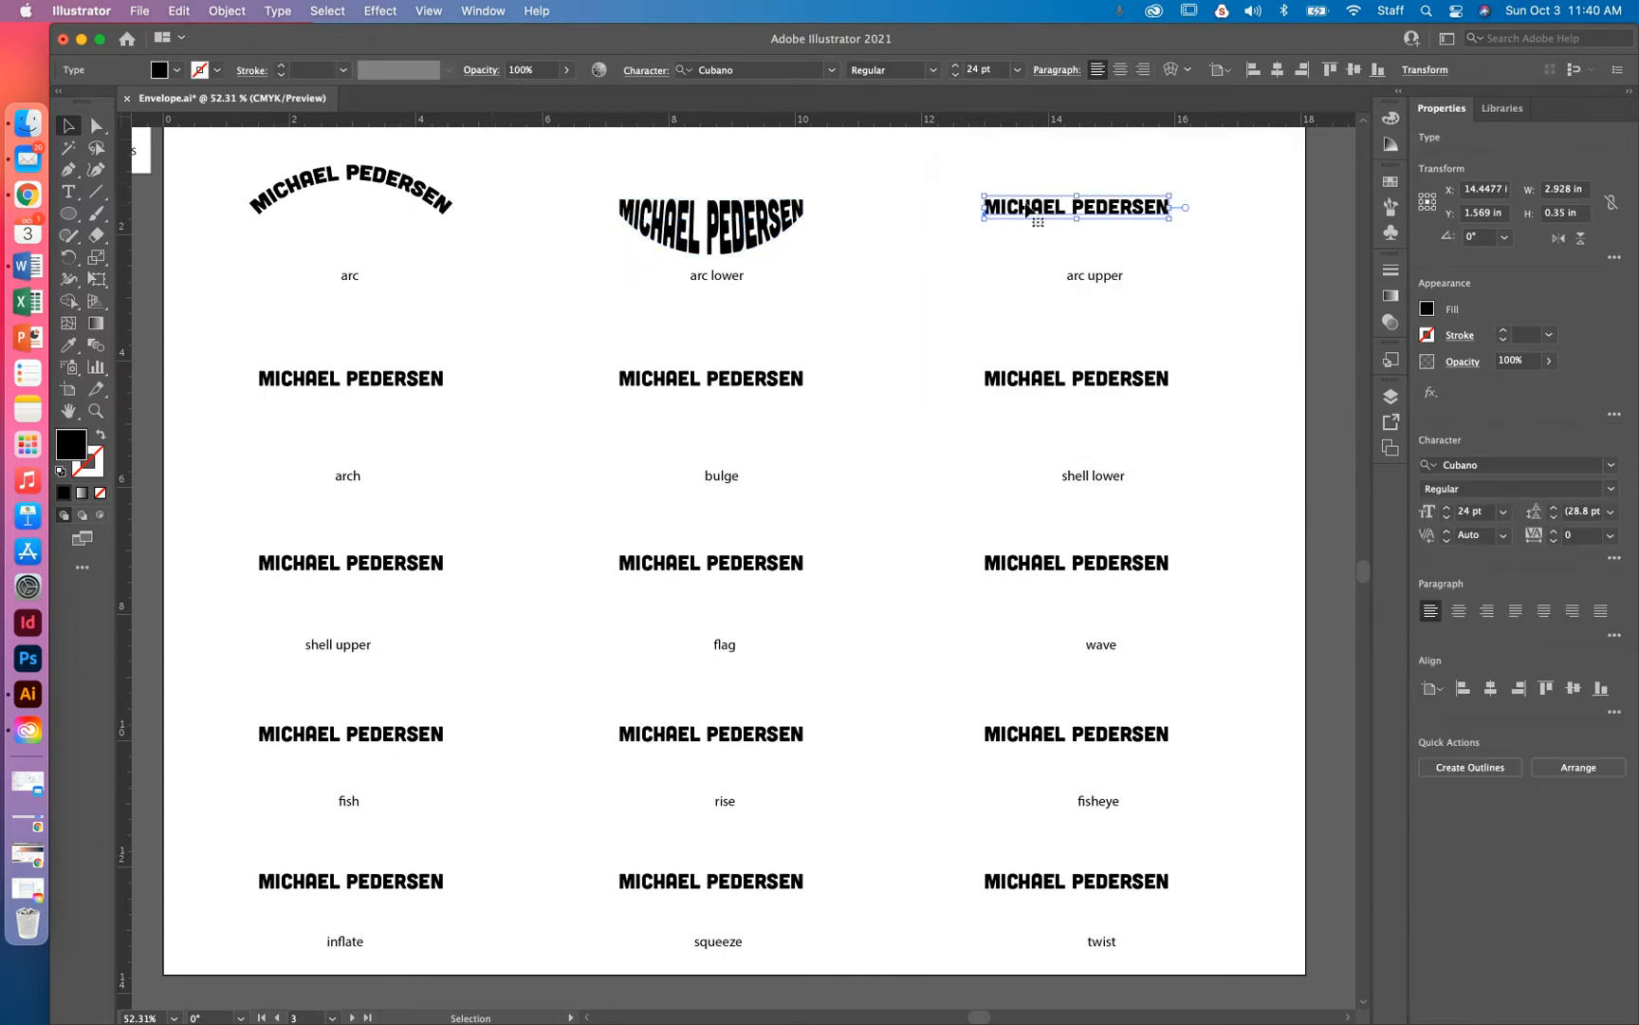
Nudge the arc upper name slightly, then give it an Arc Upper warp at 54% bend
left_click_drag(1122, 209, 1139, 218)
left_click(243, 12)
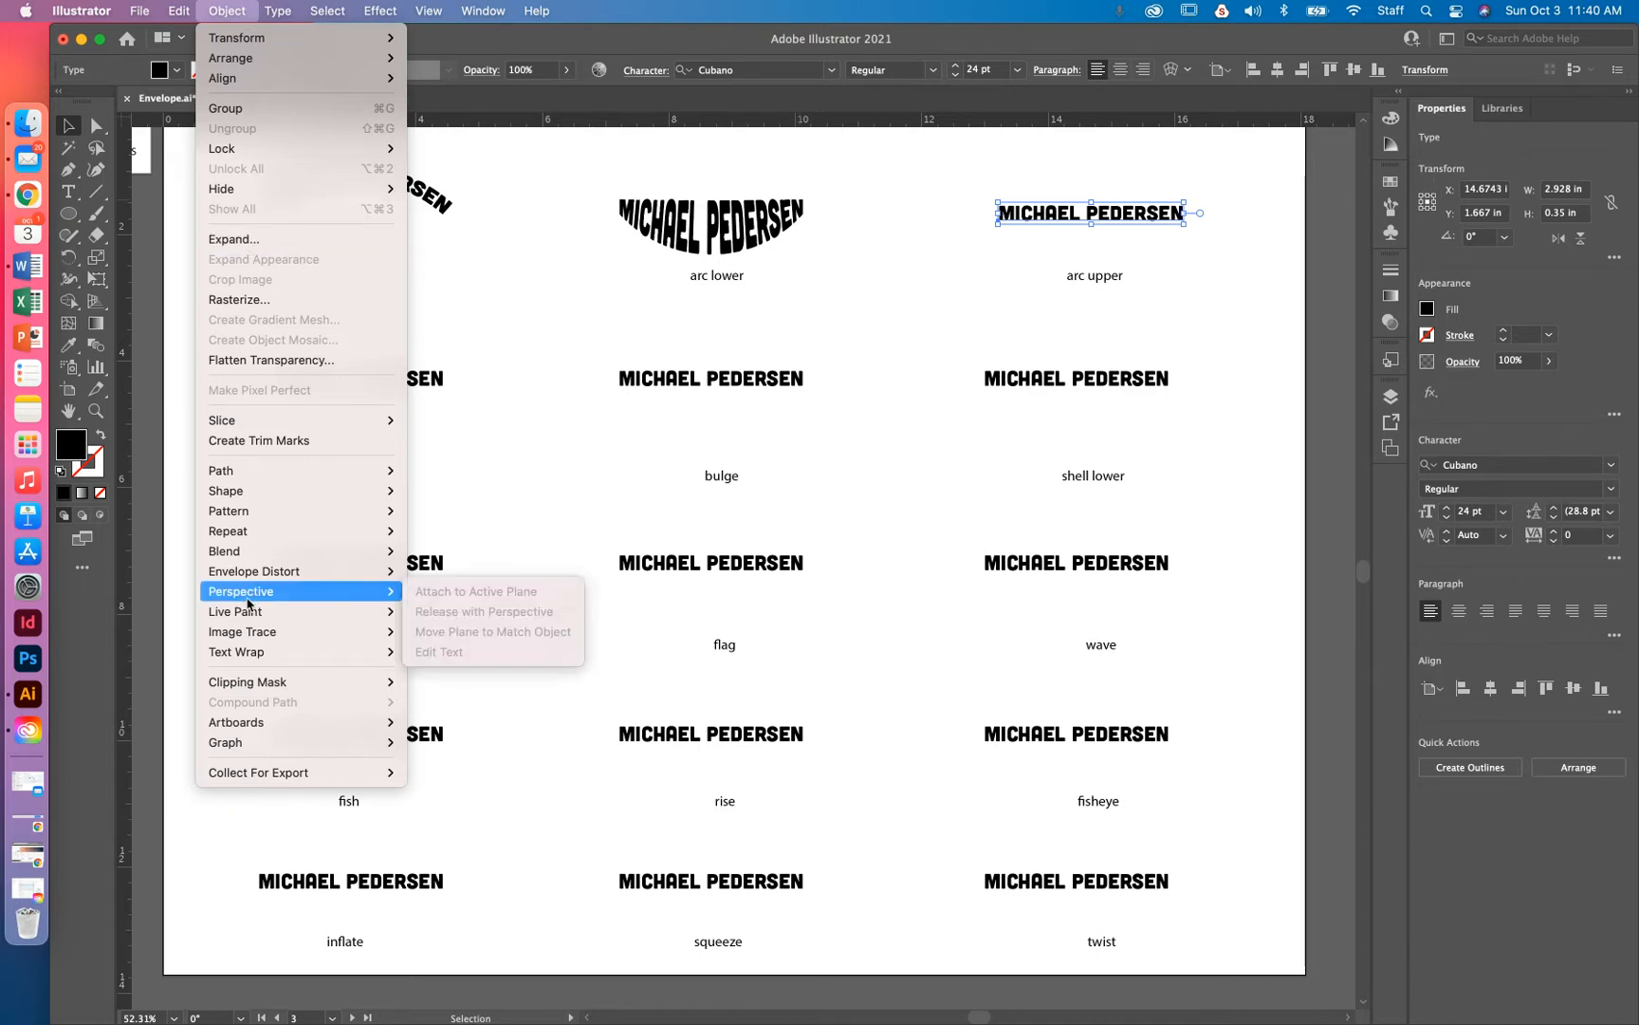
mouse_move(251, 517)
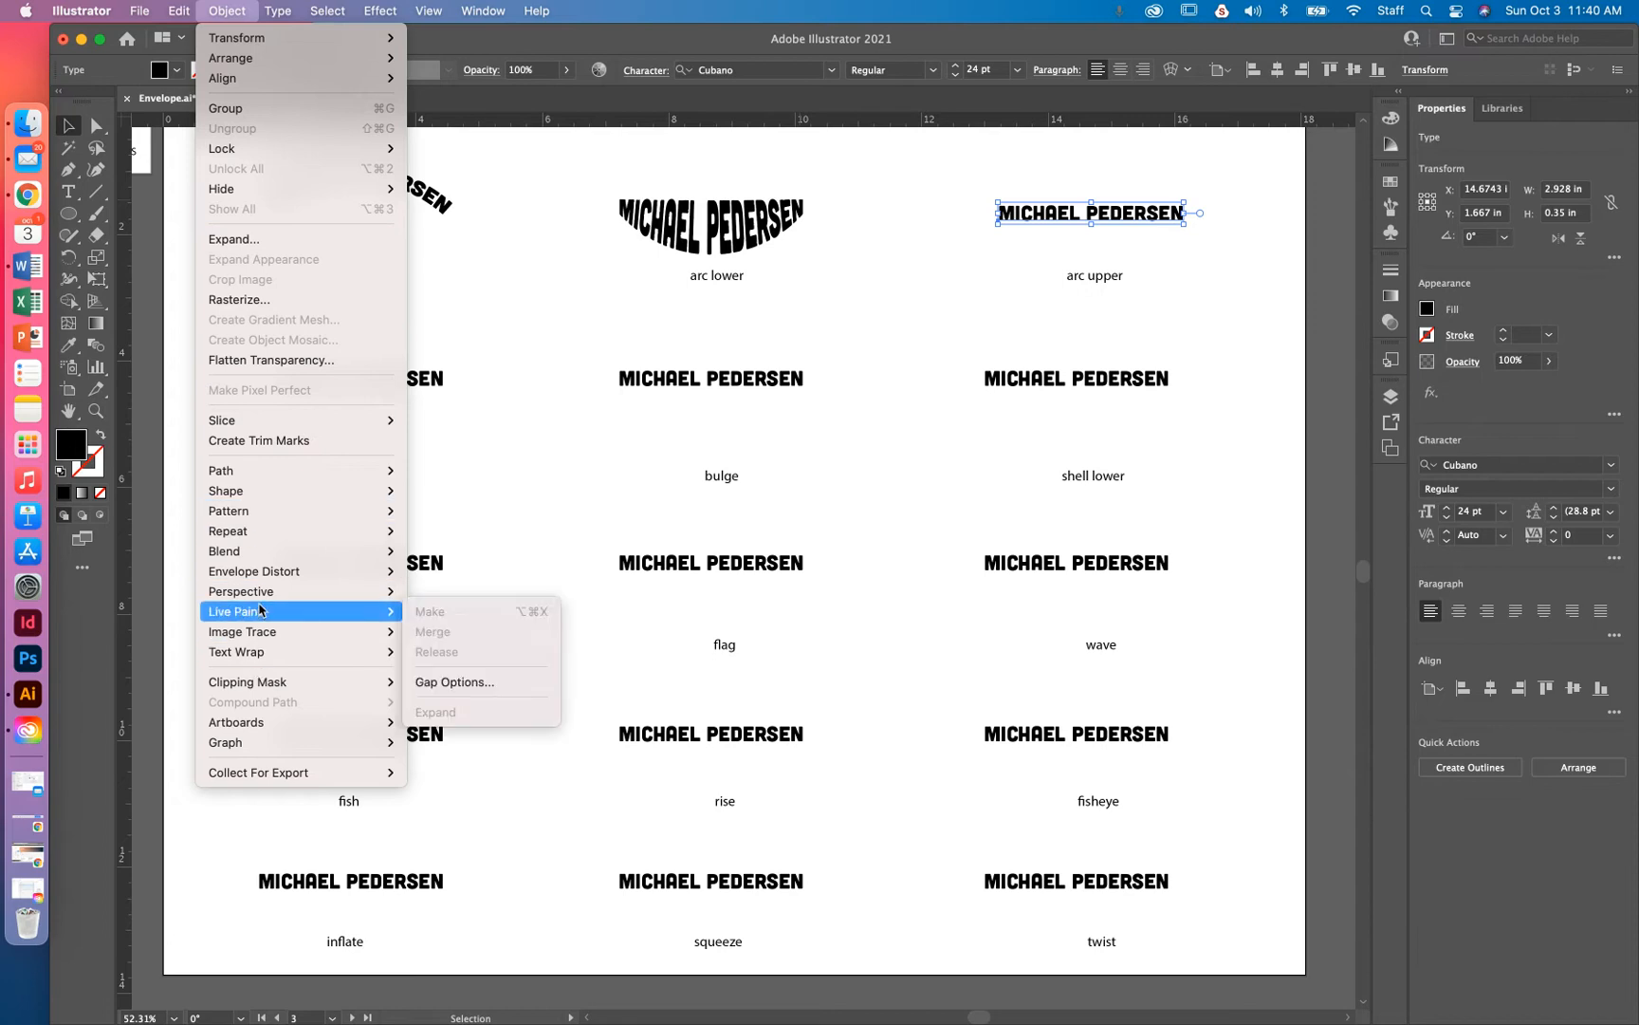
mouse_move(254, 571)
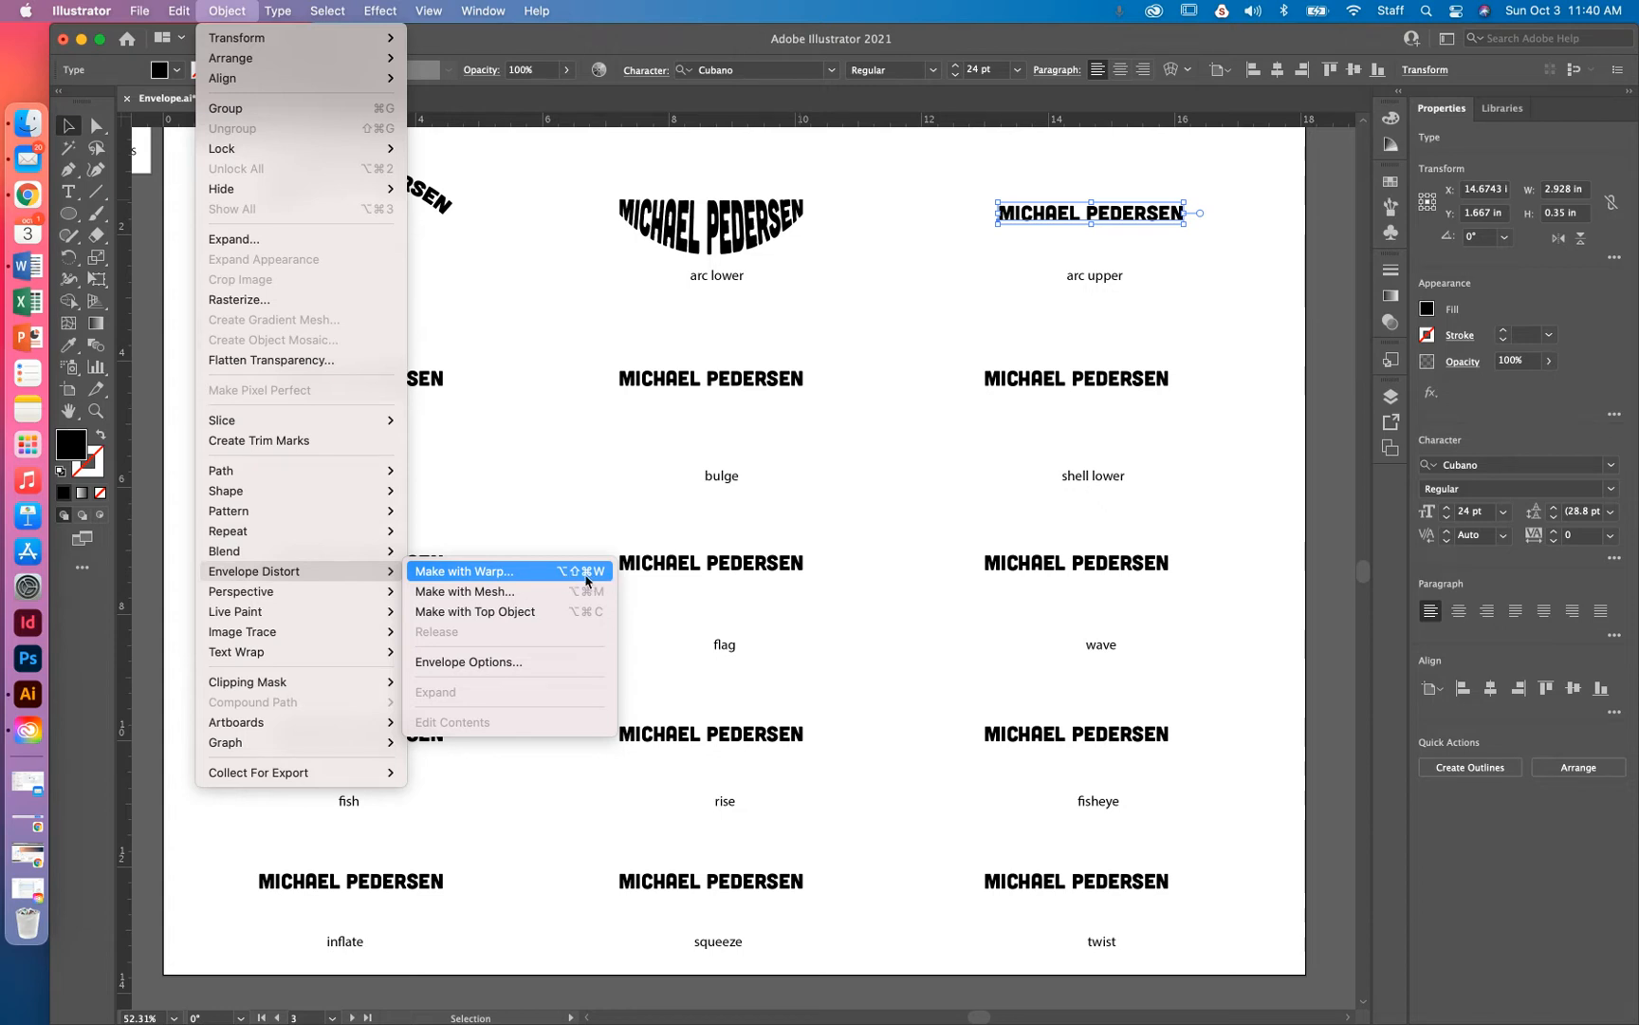
left_click(587, 571)
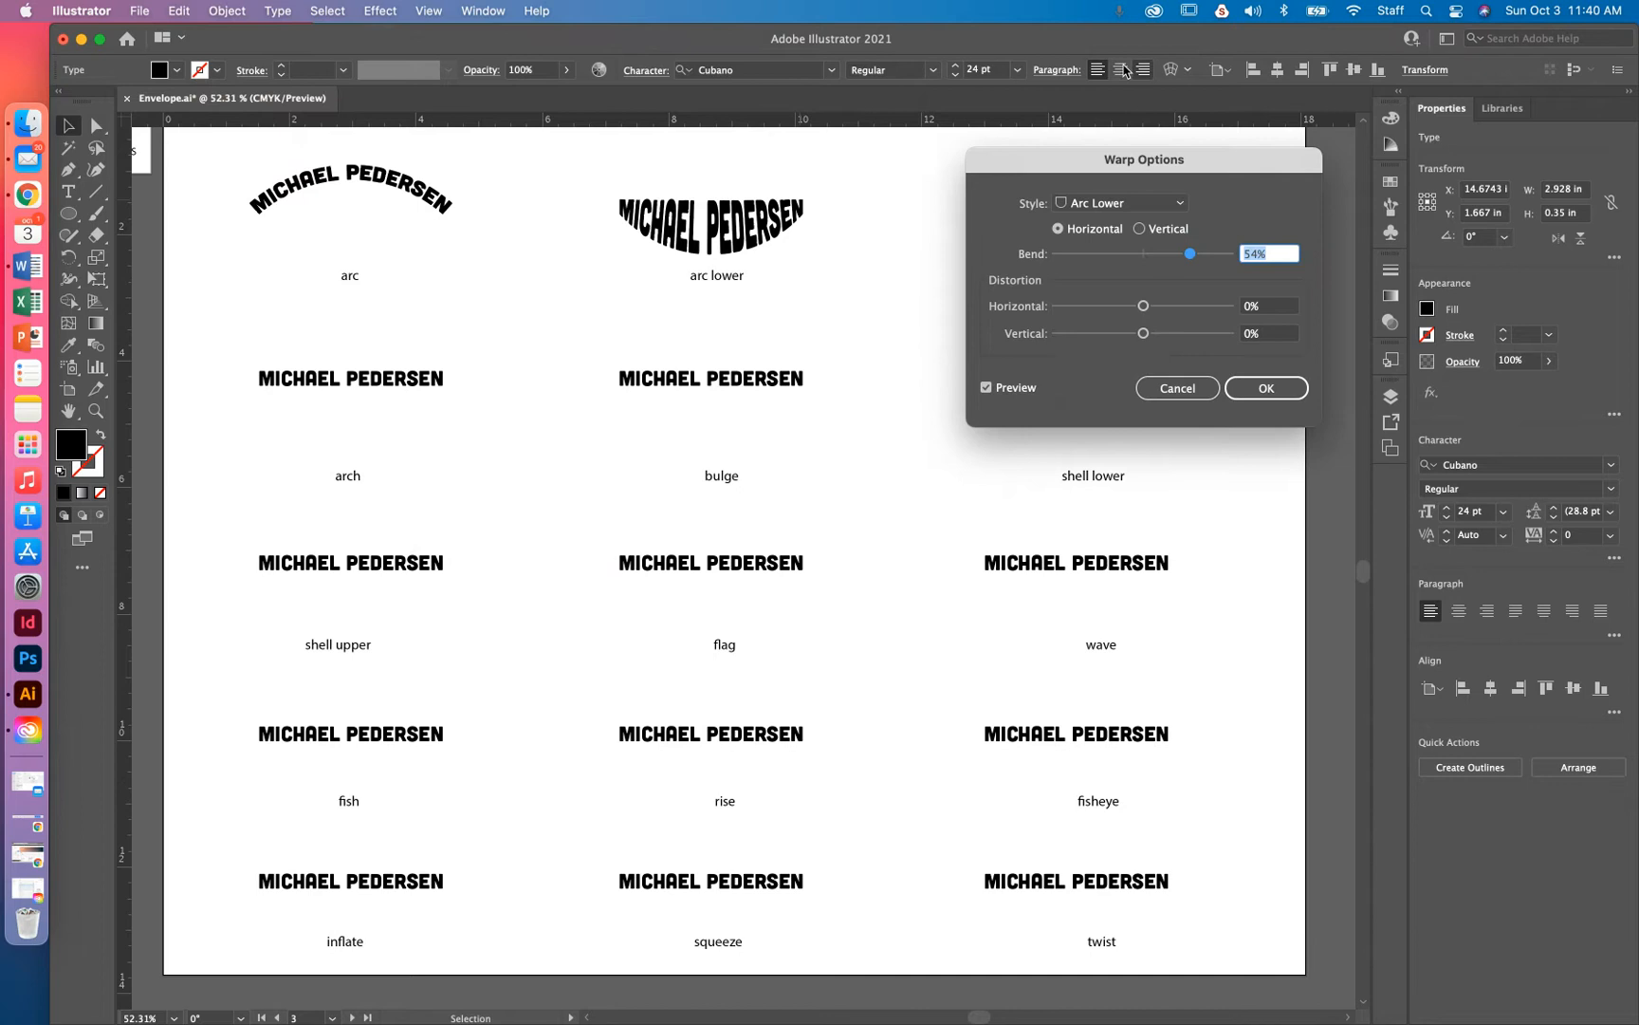
left_click(1148, 205)
left_click(1143, 265)
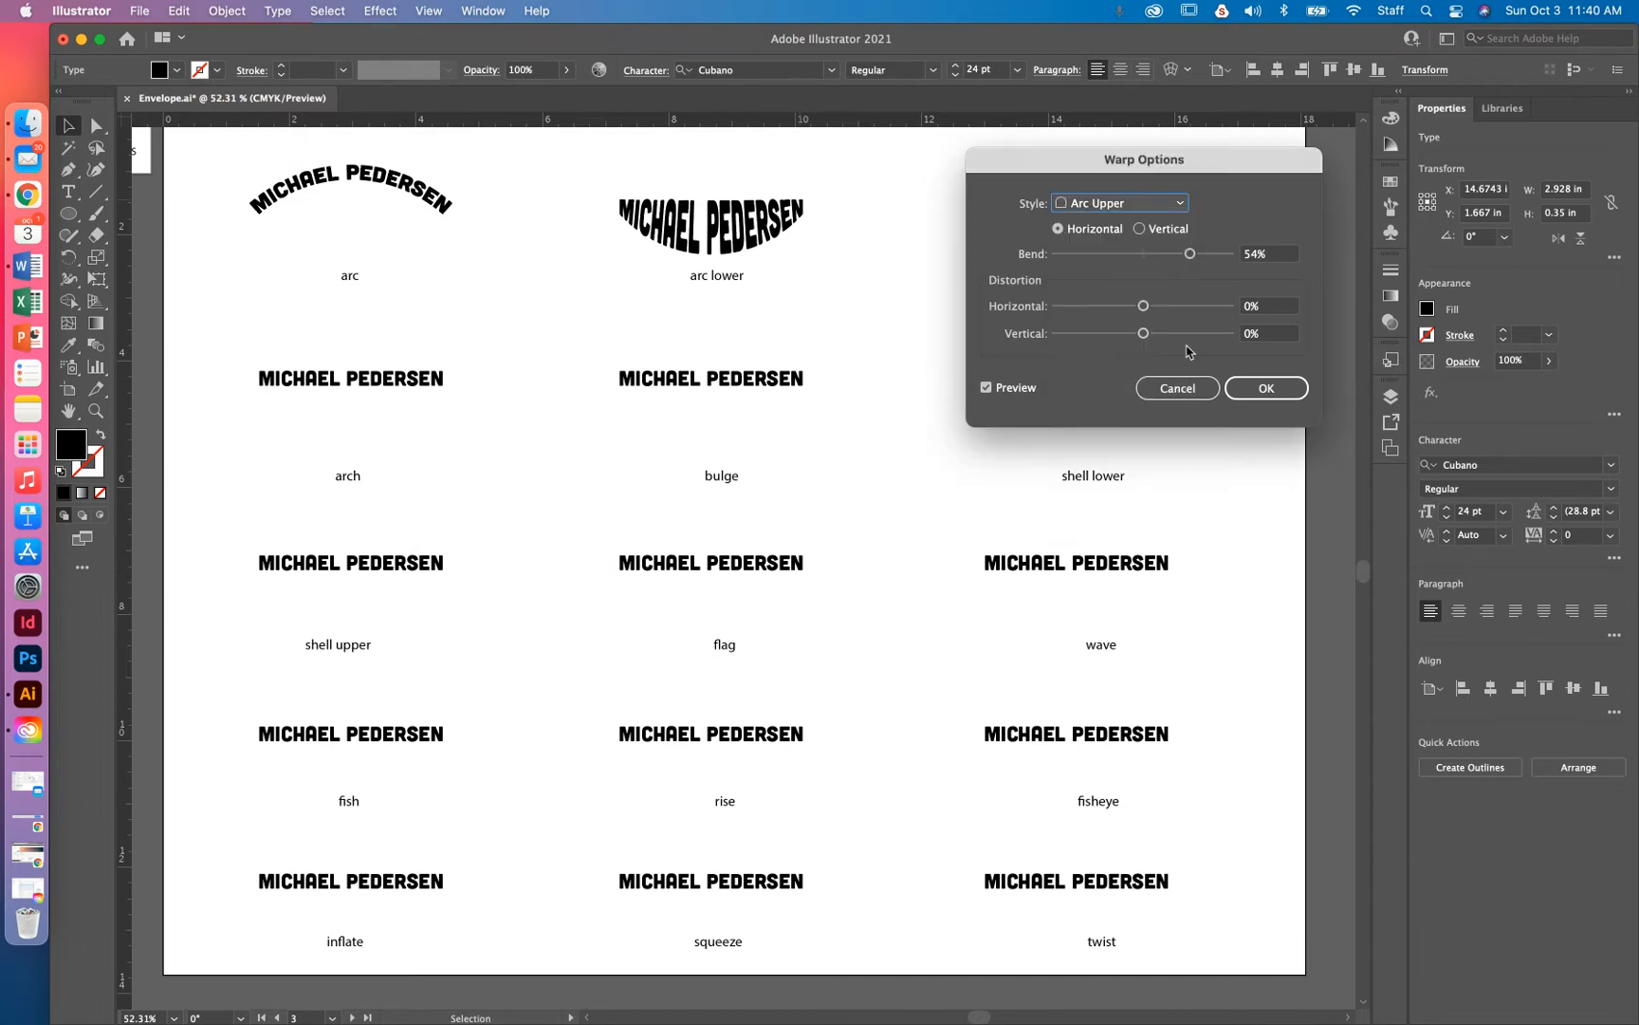
left_click(1244, 395)
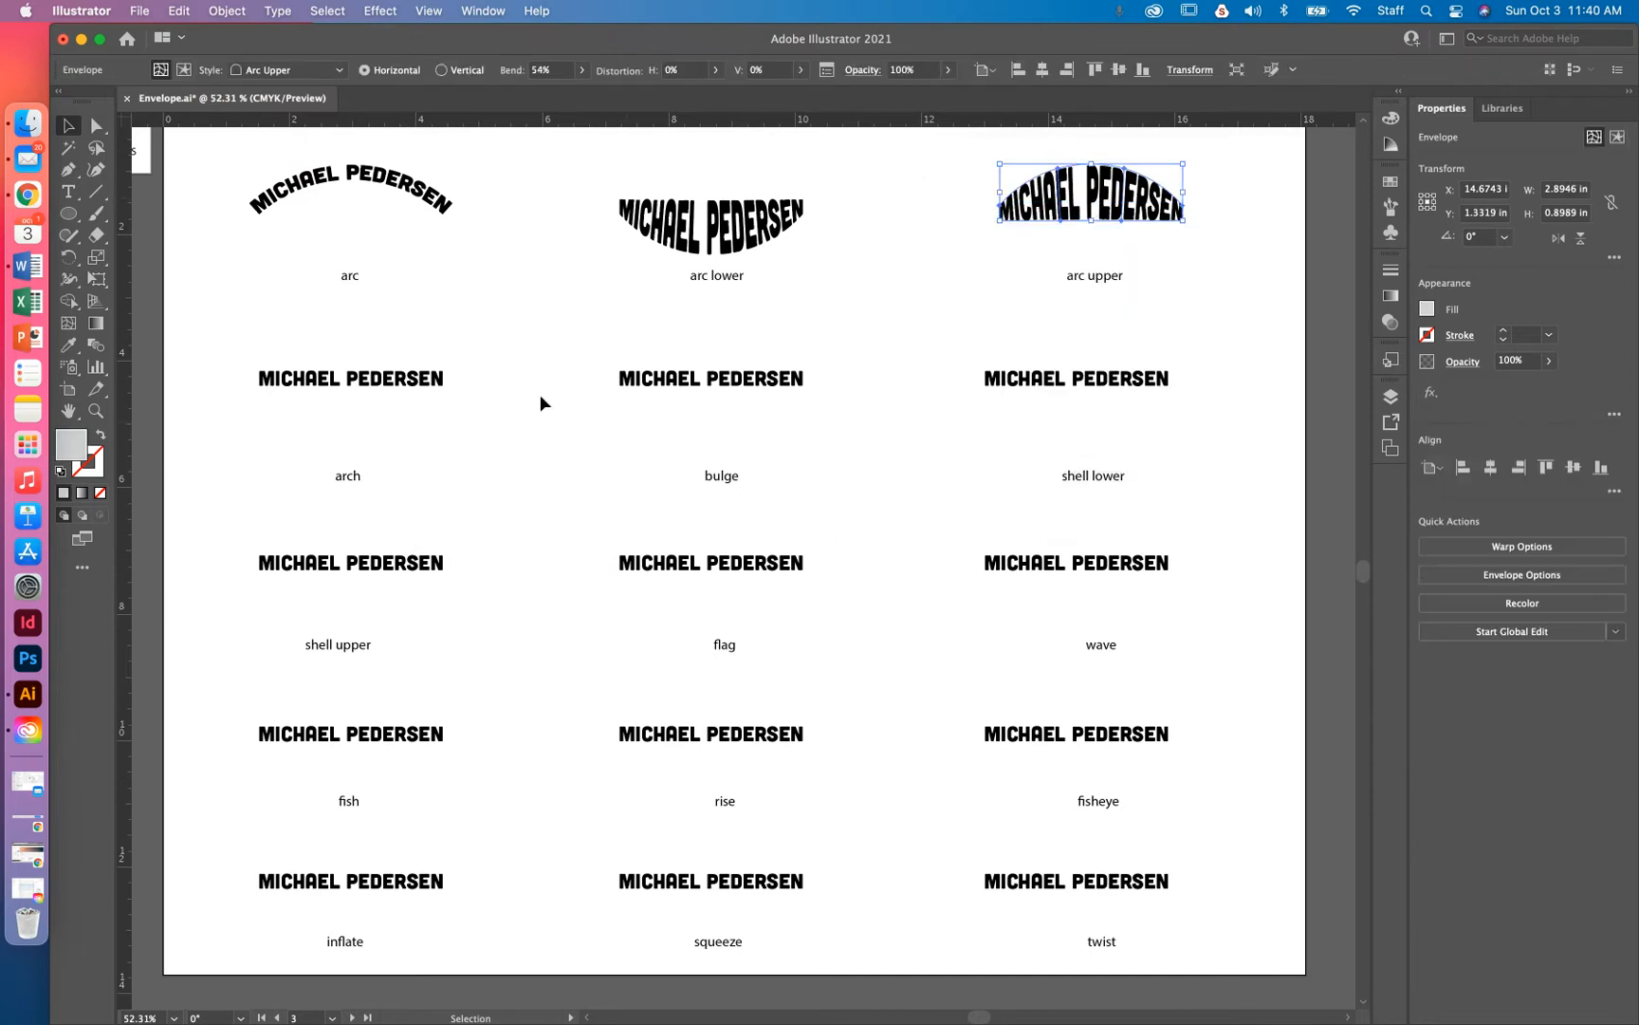
left_click(362, 381)
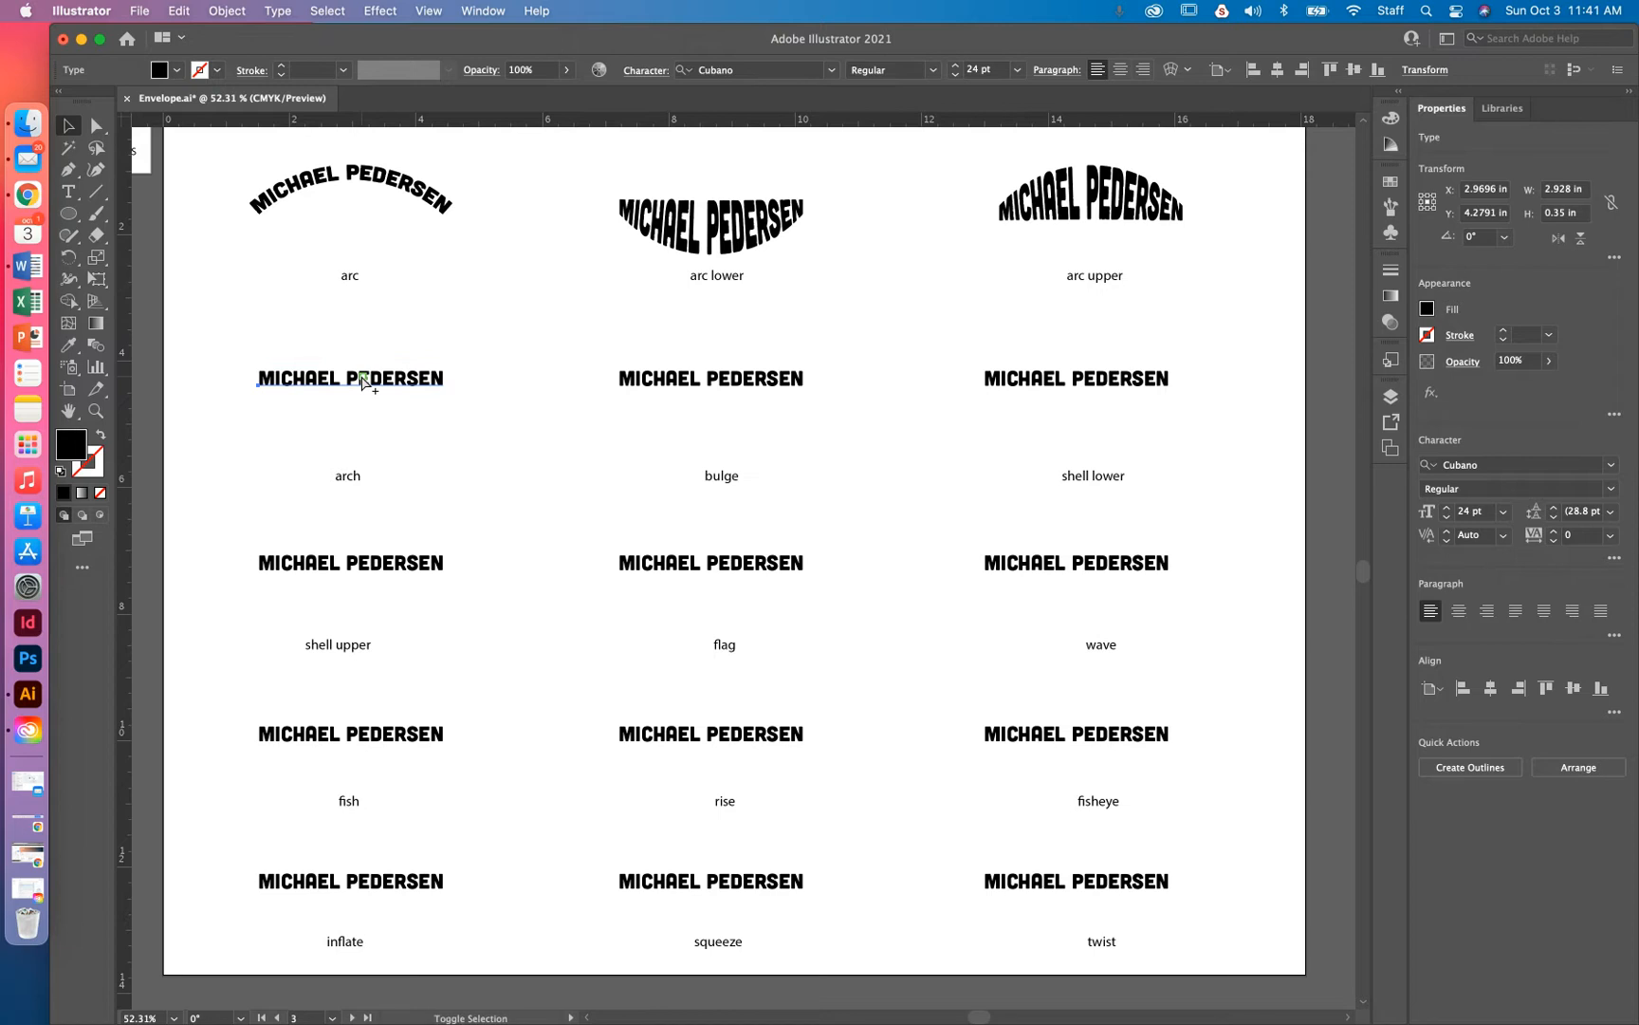
key("alt+shift+super+w")
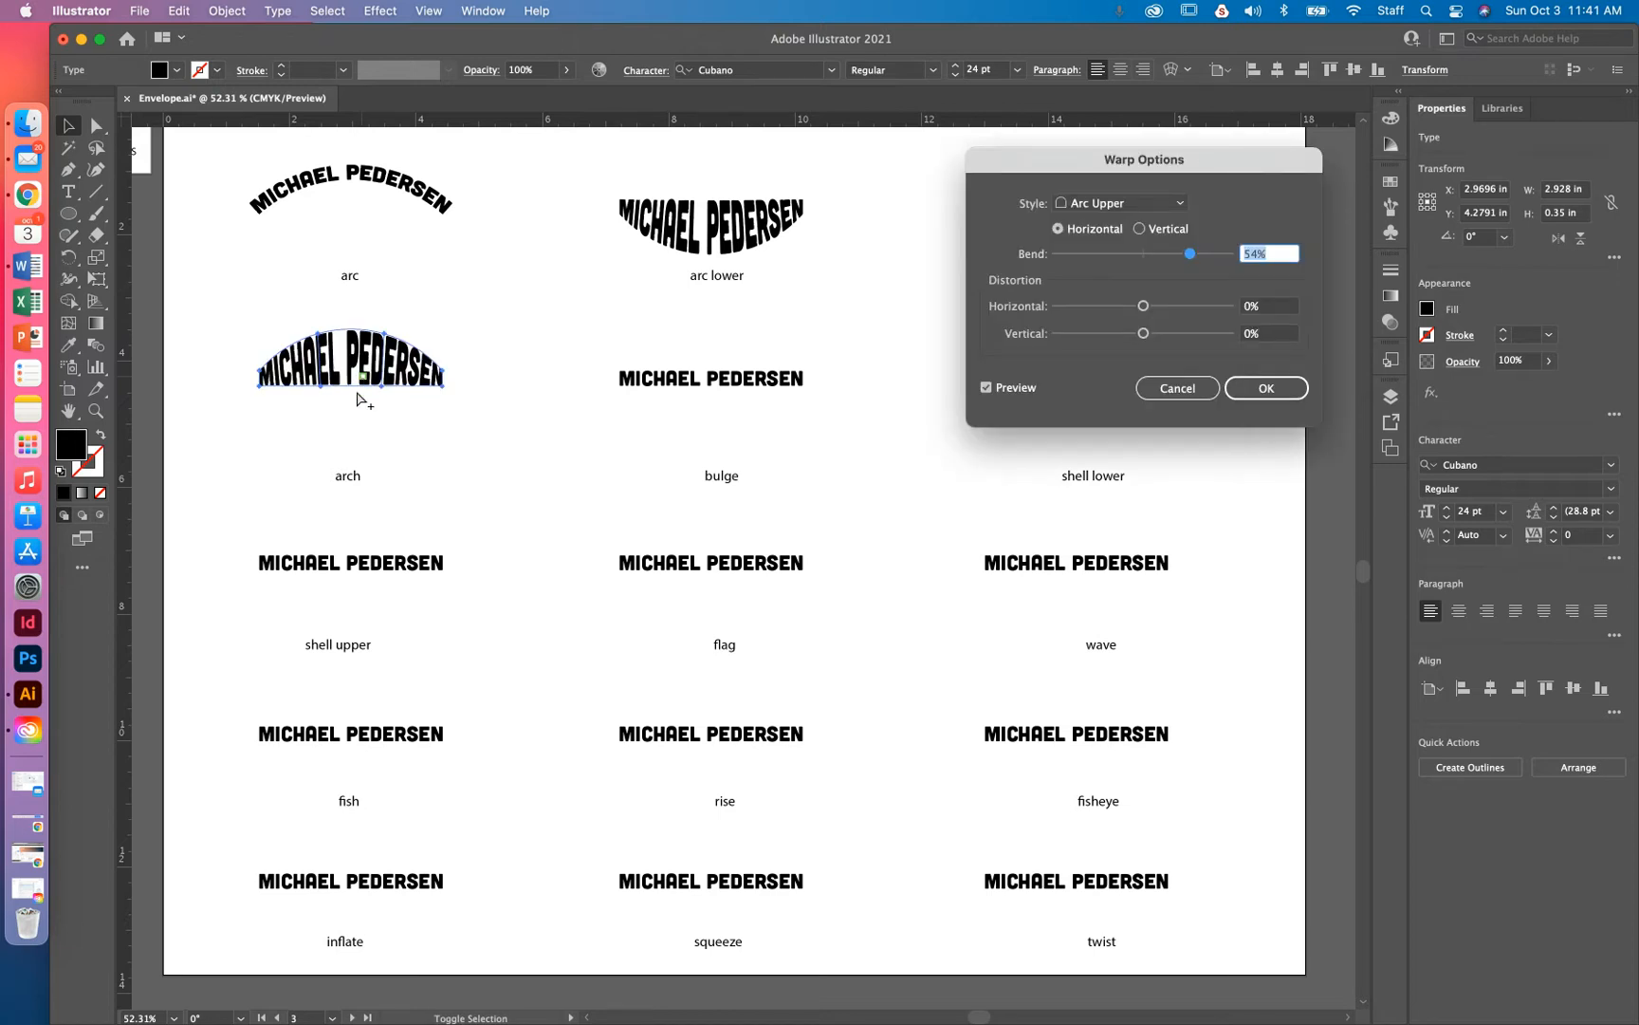
left_click(1159, 207)
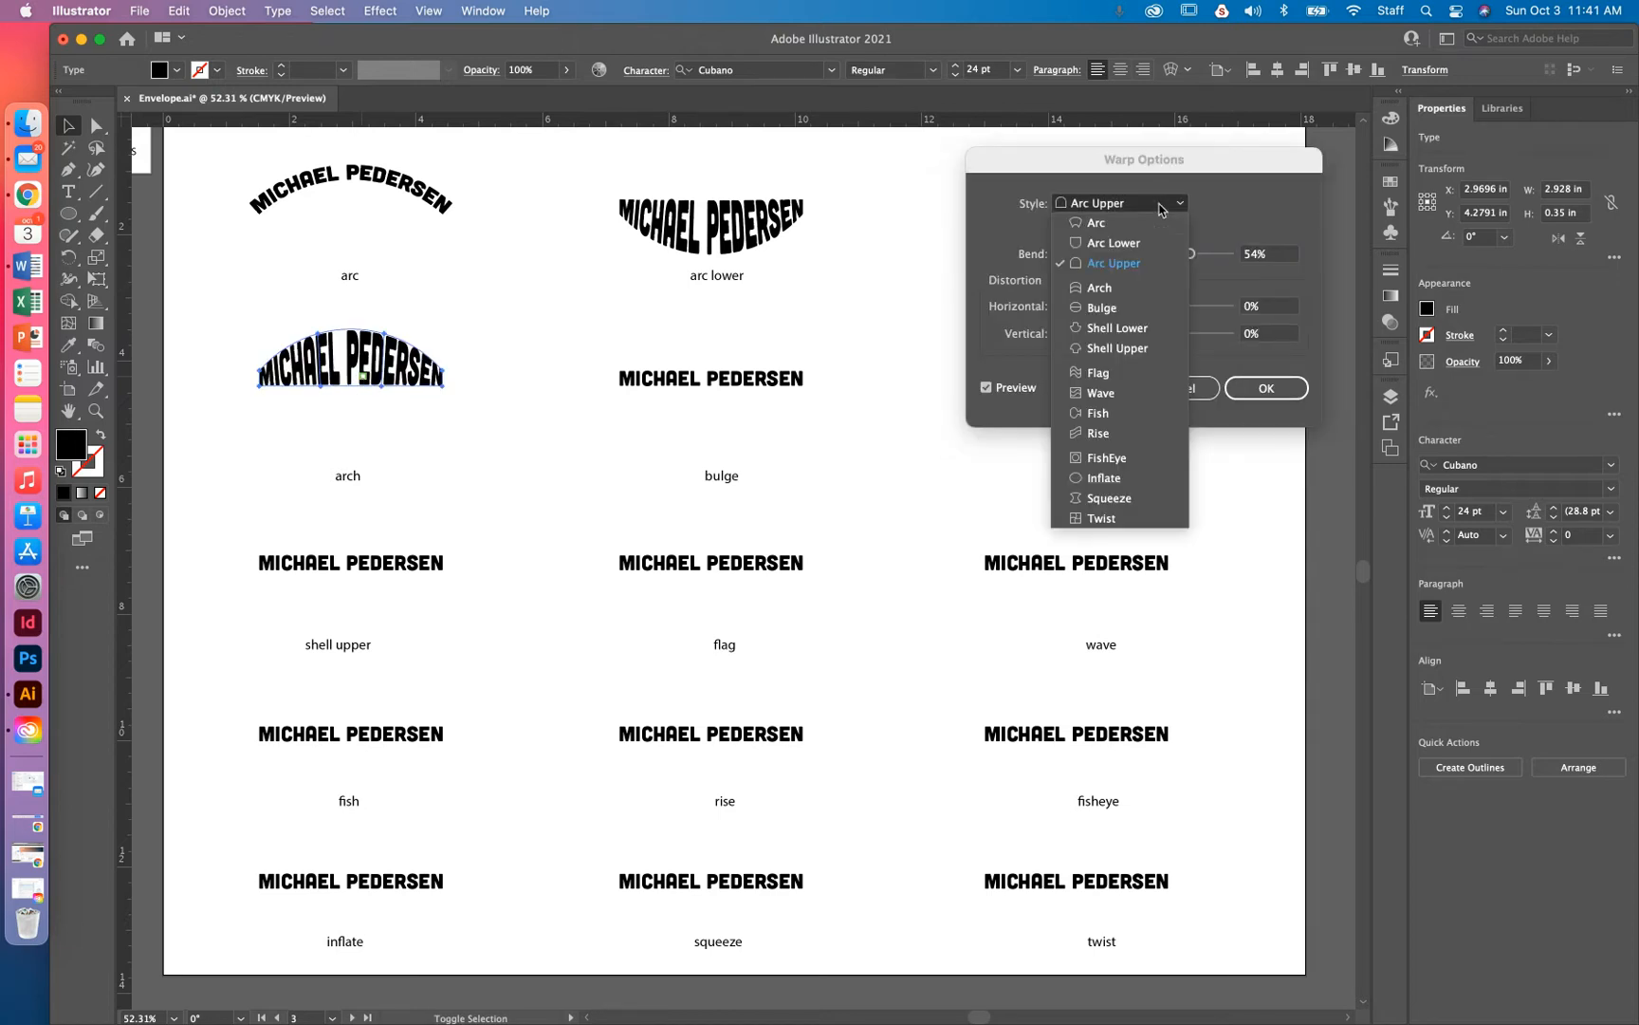
left_click(1127, 296)
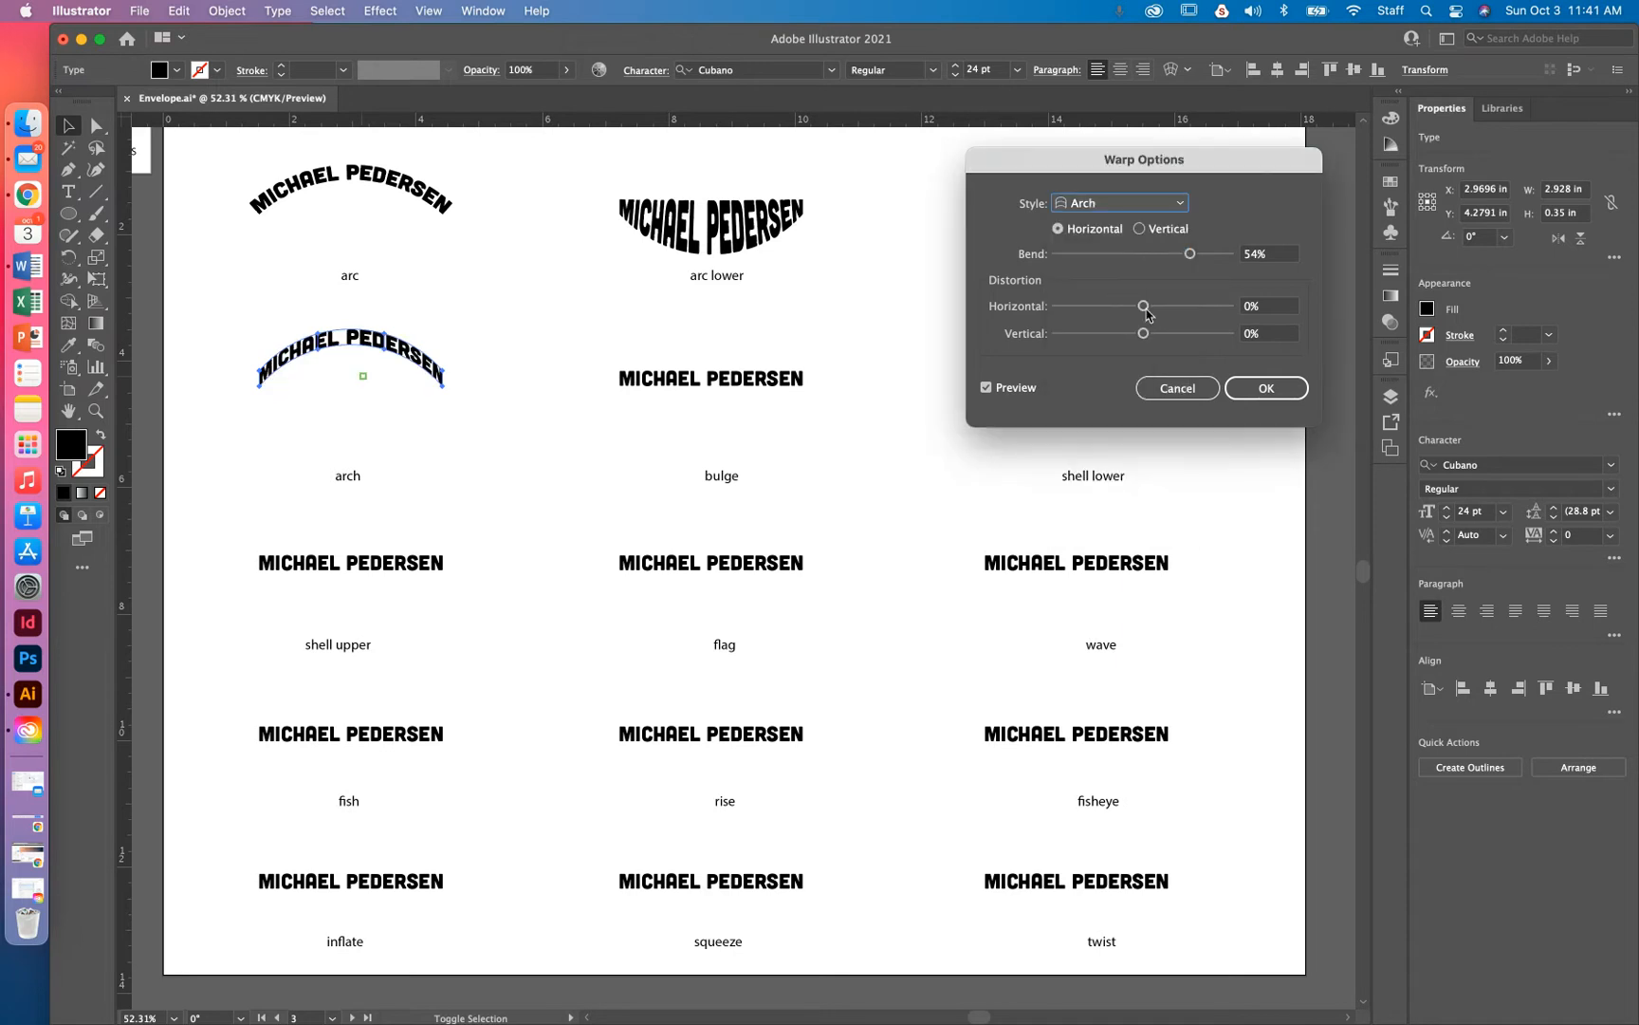
mouse_move(1191, 260)
left_mouse_down()
mouse_move(1088, 262)
mouse_move(1208, 255)
left_mouse_up()
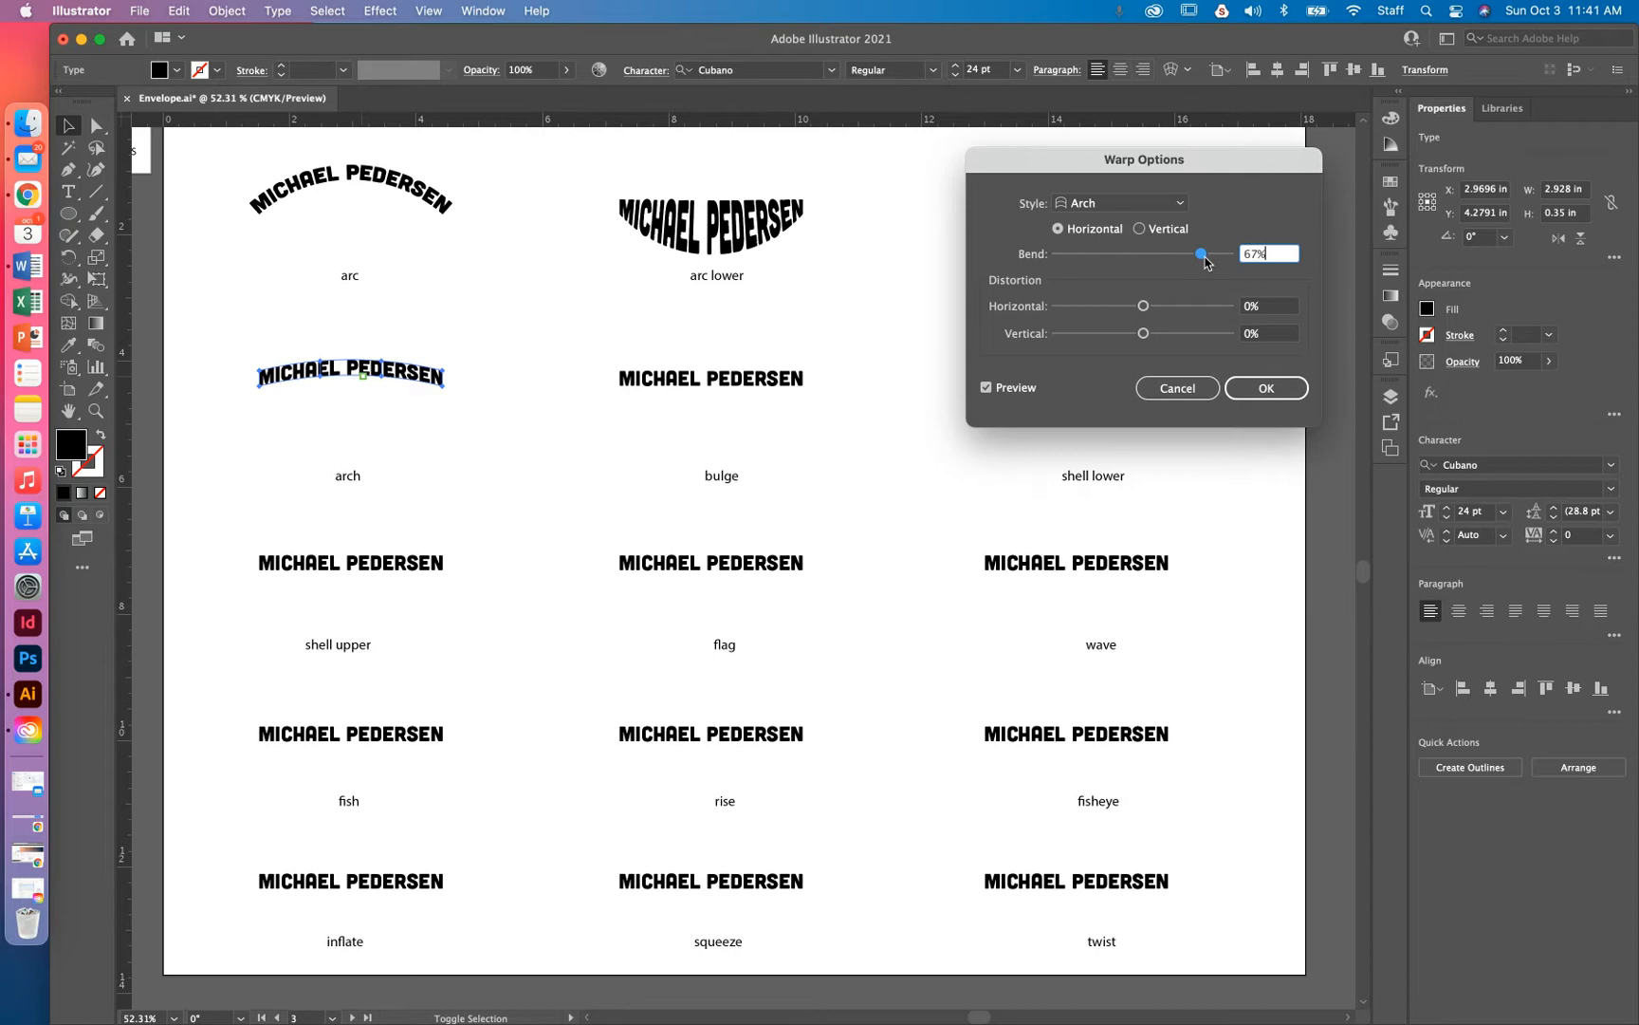
left_click(1140, 229)
left_click(1190, 387)
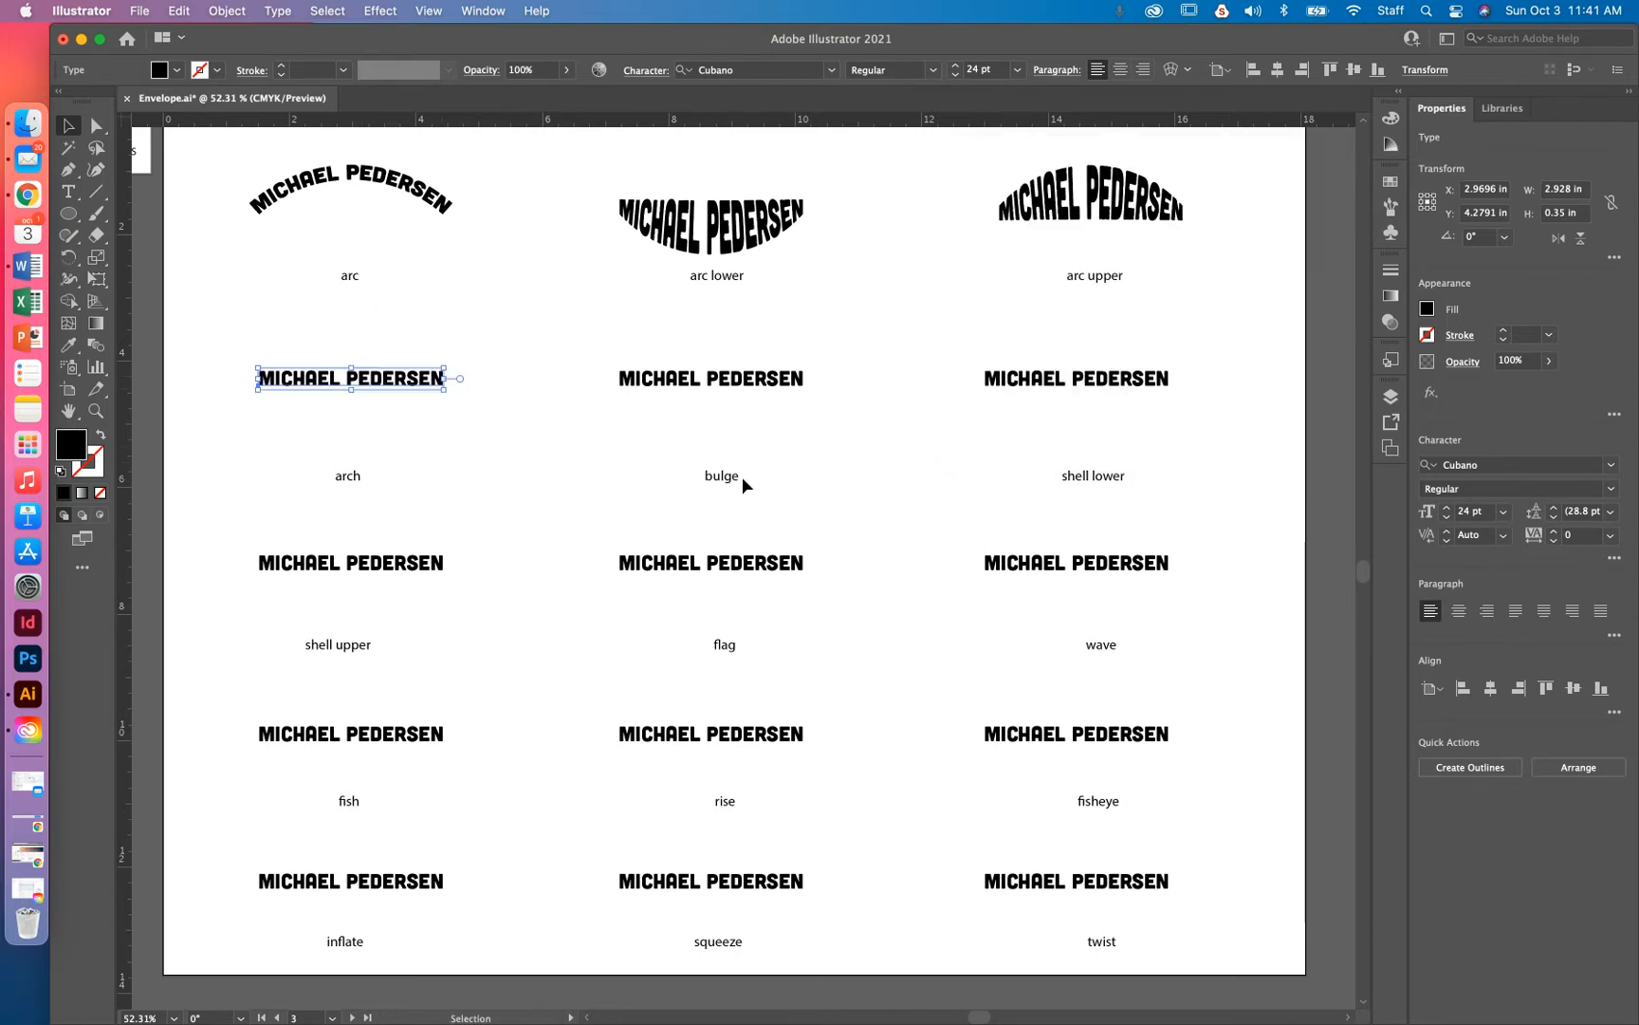
Pan and zoom out from the warp samples to the LOGO card and blank artboard
scroll(829, 682, "down", 5)
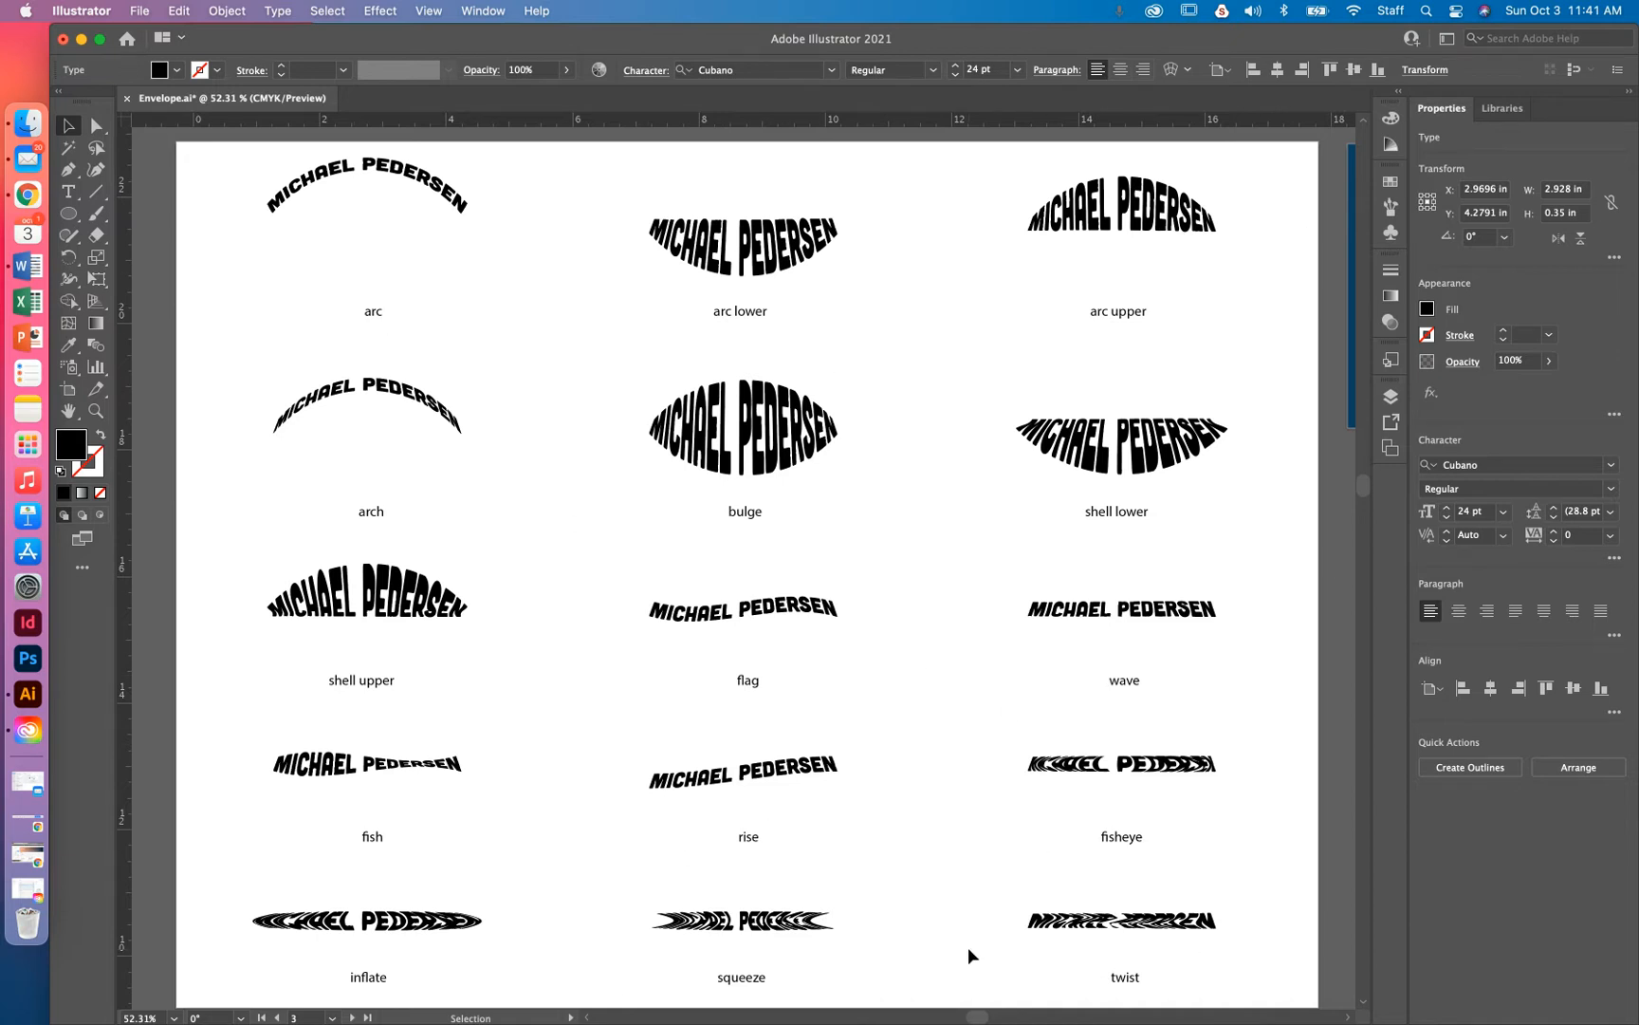
left_click_drag(968, 947, 1003, 237)
left_click_drag(1018, 631, 952, 197)
left_click_drag(986, 614, 980, 304)
mouse_move(1000, 492)
left_mouse_down()
mouse_move(1011, 422)
mouse_move(1006, 463)
left_mouse_up()
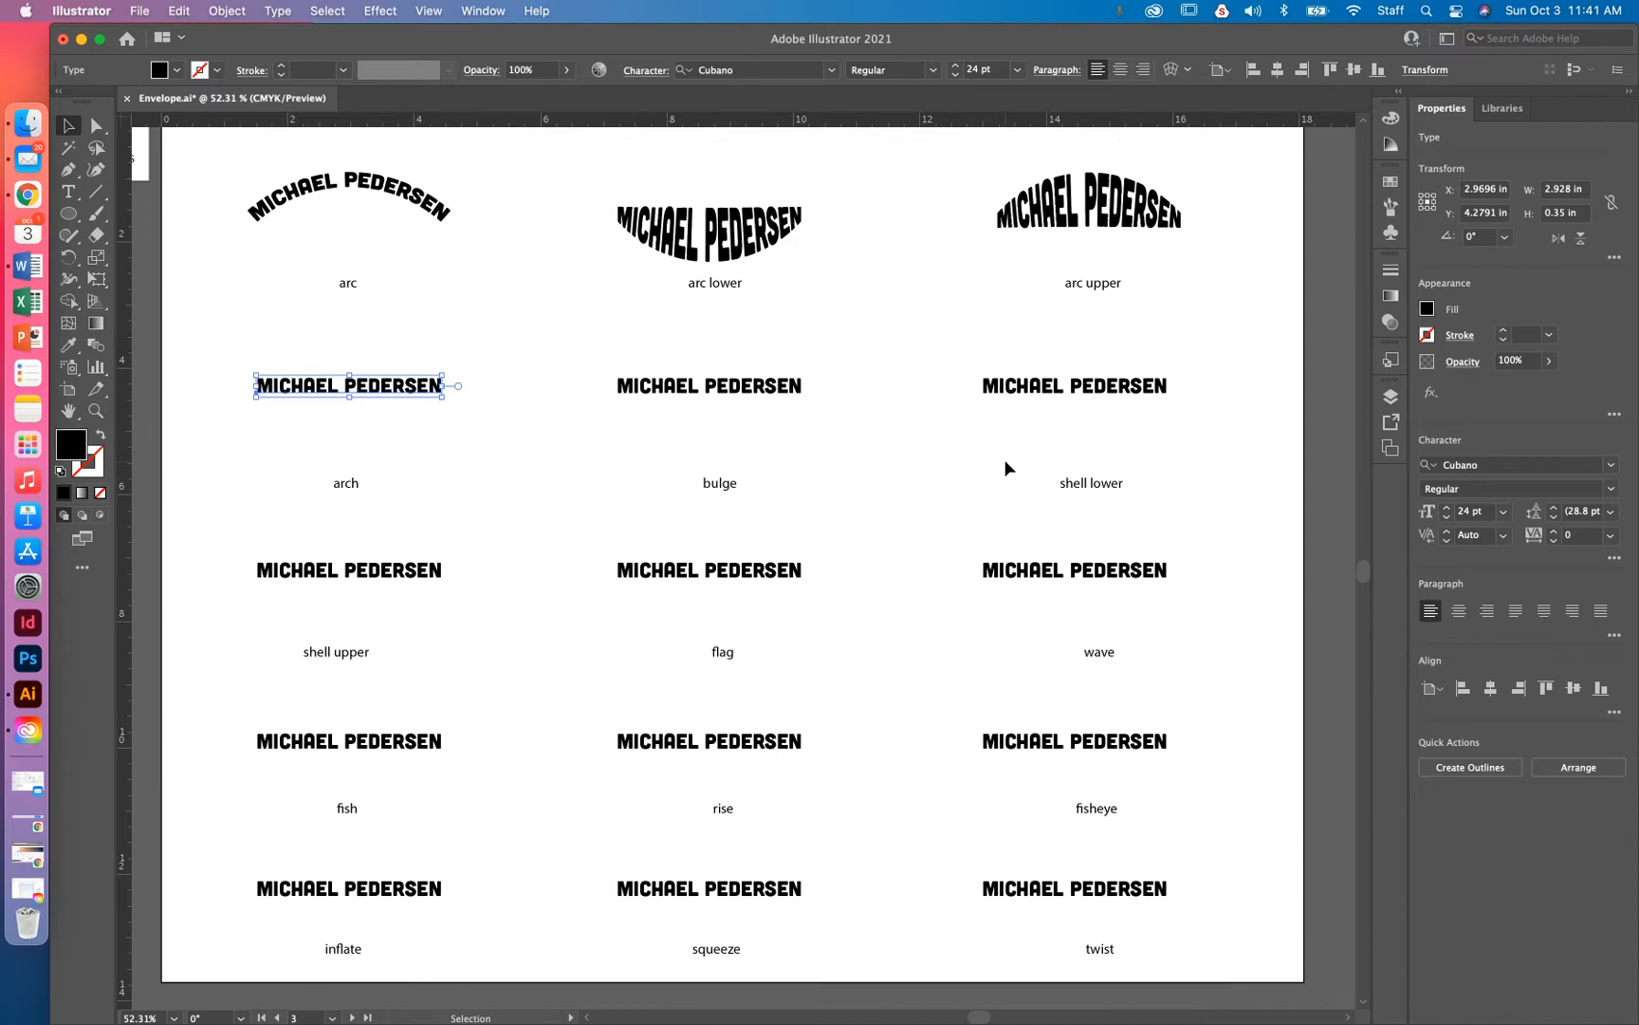
key("super+minus")
left_click_drag(1262, 479, 905, 518)
left_click_drag(1042, 496, 324, 347)
Pan to show the FISH MARKET example above the blank artboard, then pick the Rectangle Tool
left_click_drag(948, 340, 721, 333)
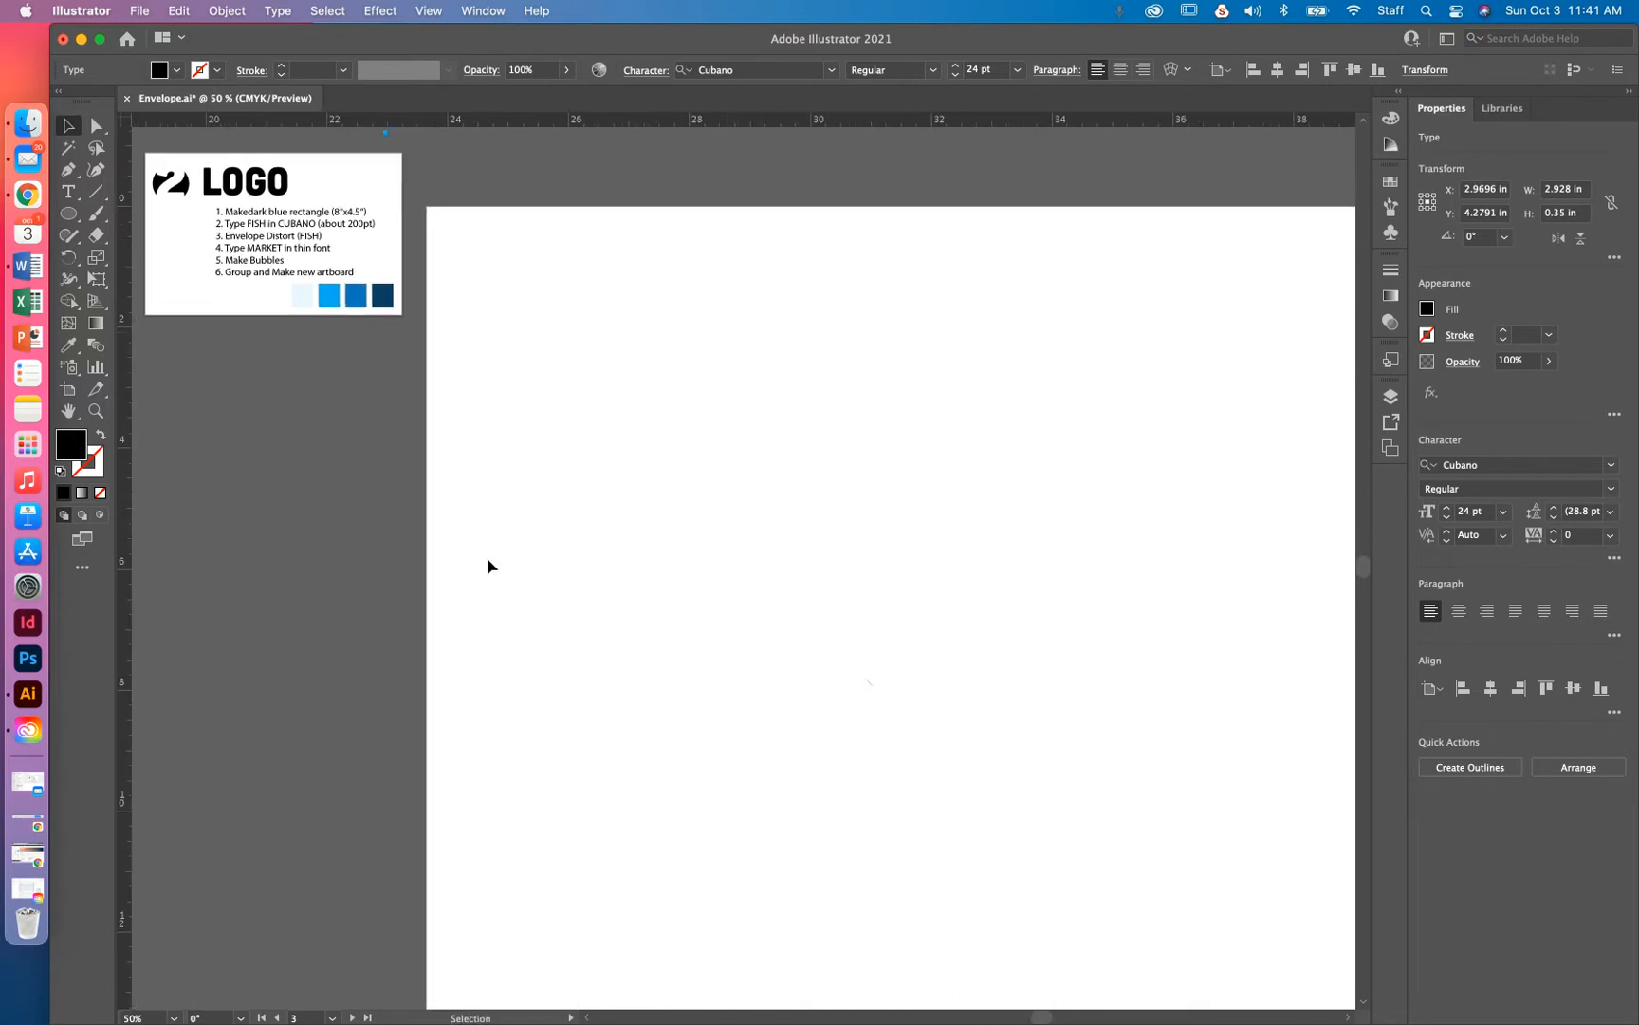
left_click_drag(527, 195, 546, 574)
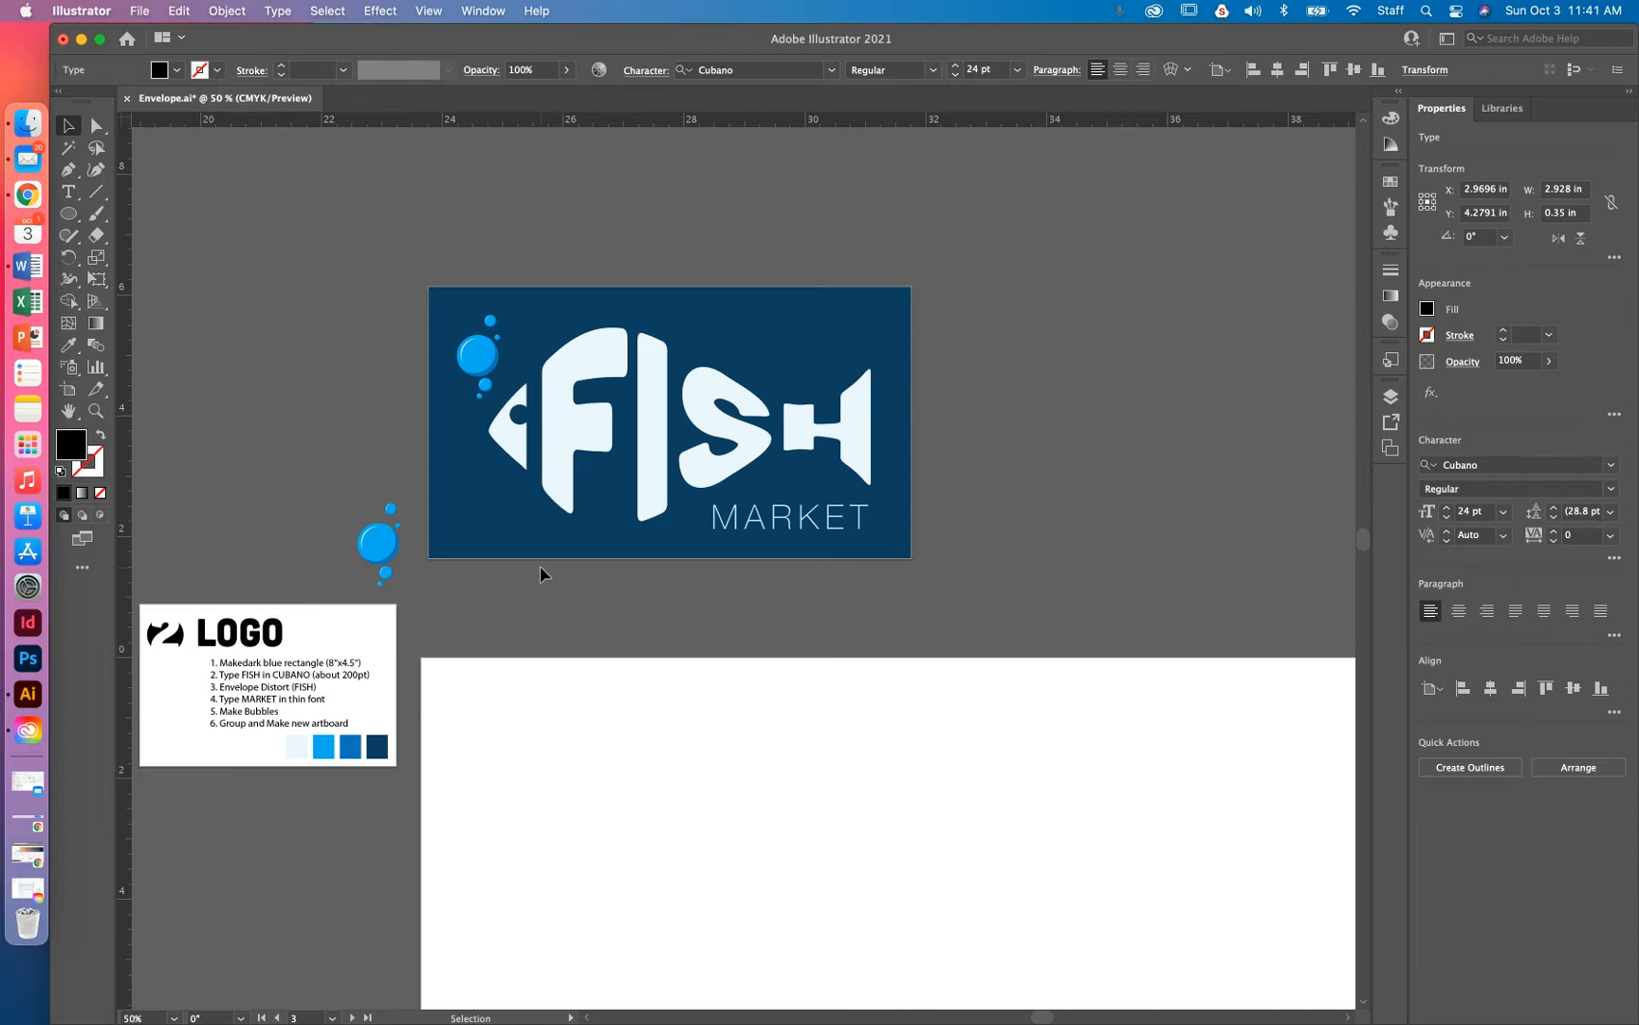
left_click_drag(540, 567, 661, 383)
key("super+=")
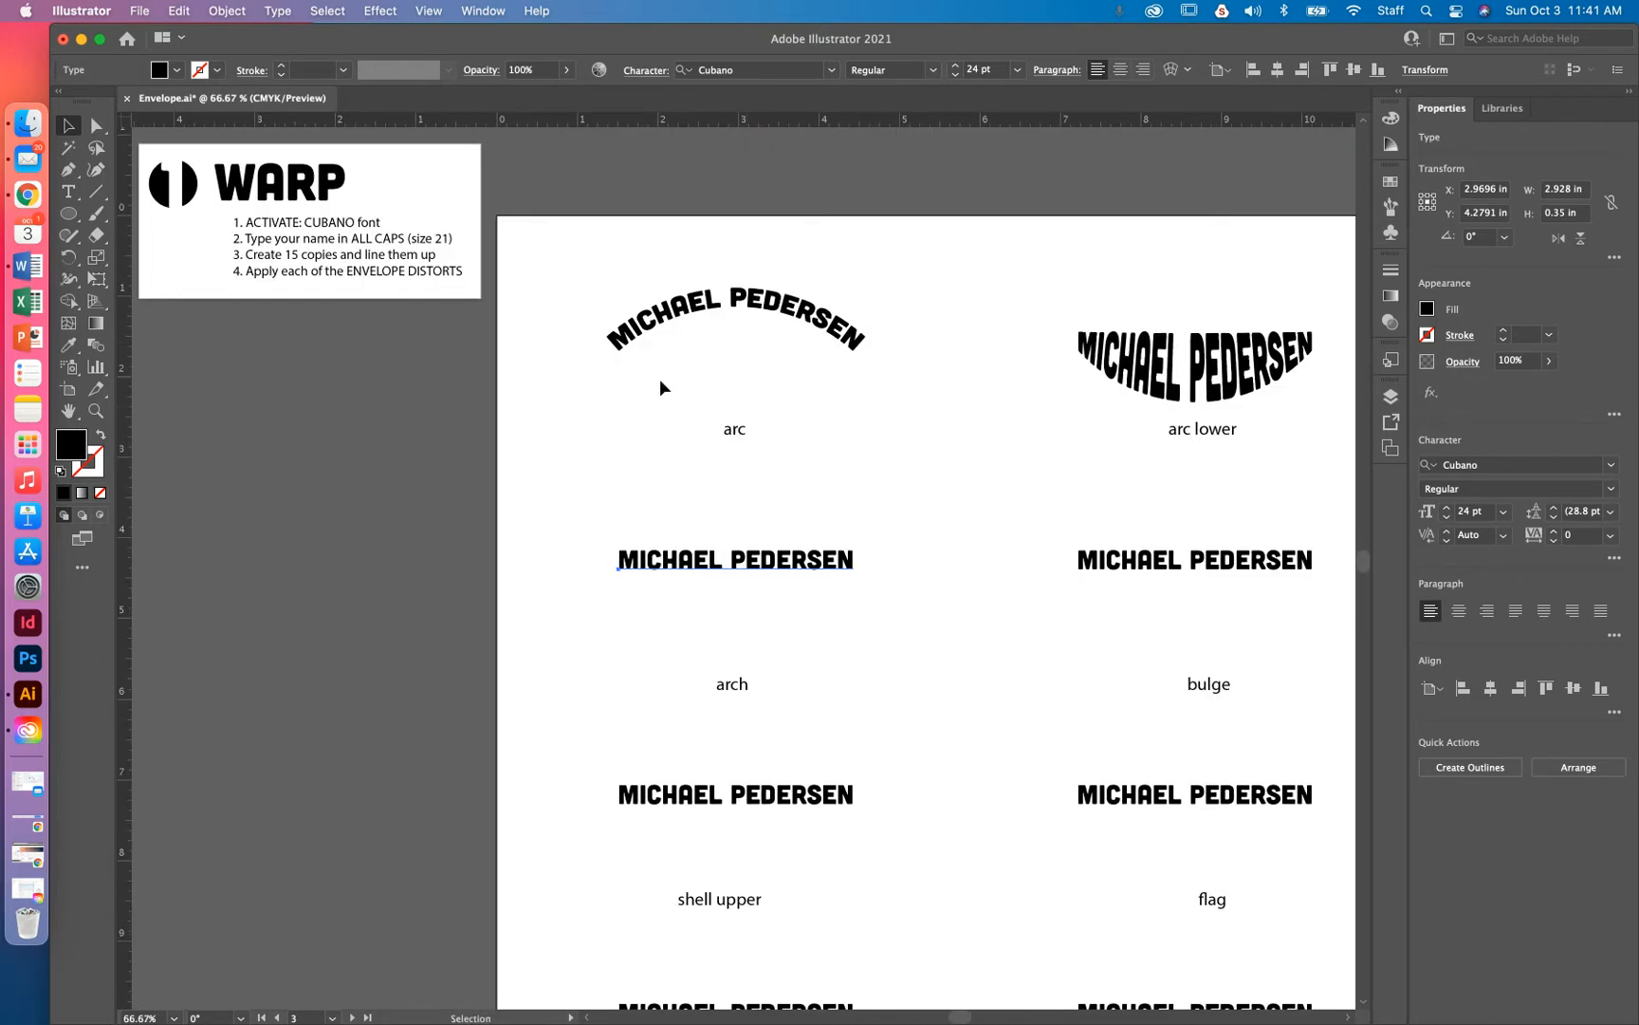
left_click_drag(746, 341, 593, 480)
left_click_drag(1179, 564, 446, 427)
left_click_drag(1348, 441, 403, 659)
left_click_drag(498, 575, 513, 662)
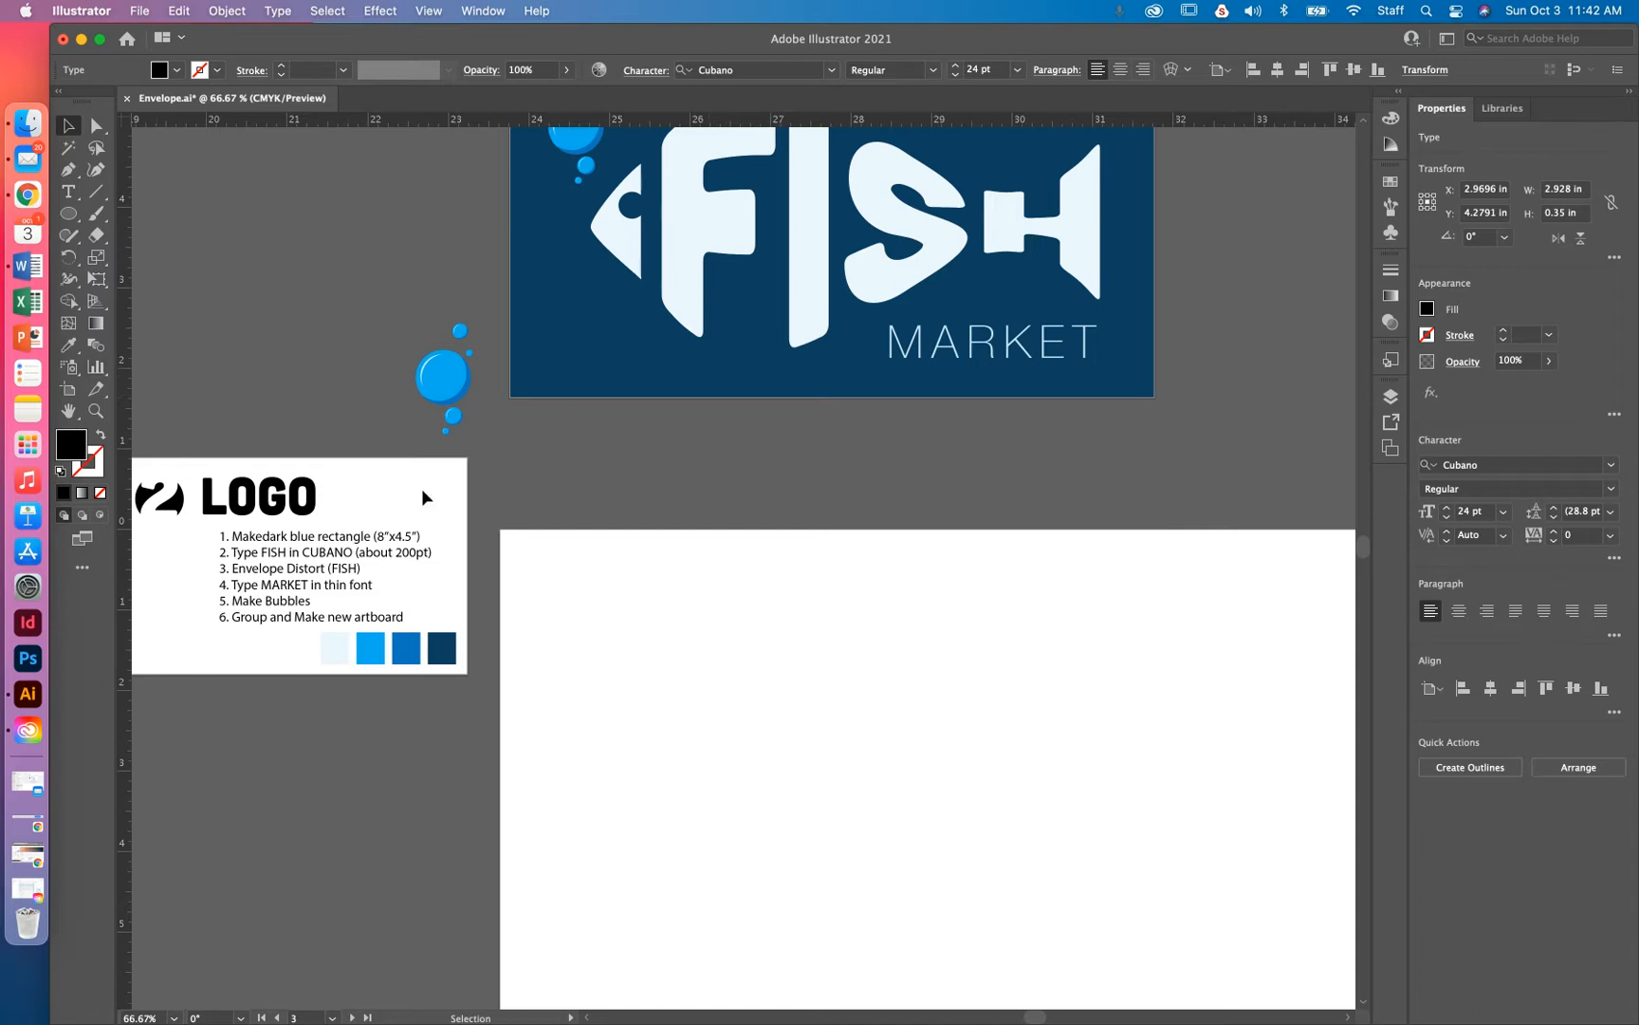
left_click_drag(69, 214, 170, 217)
Draw an 8 in by 4.5 in rectangle on the blank artboard
left_click(690, 605)
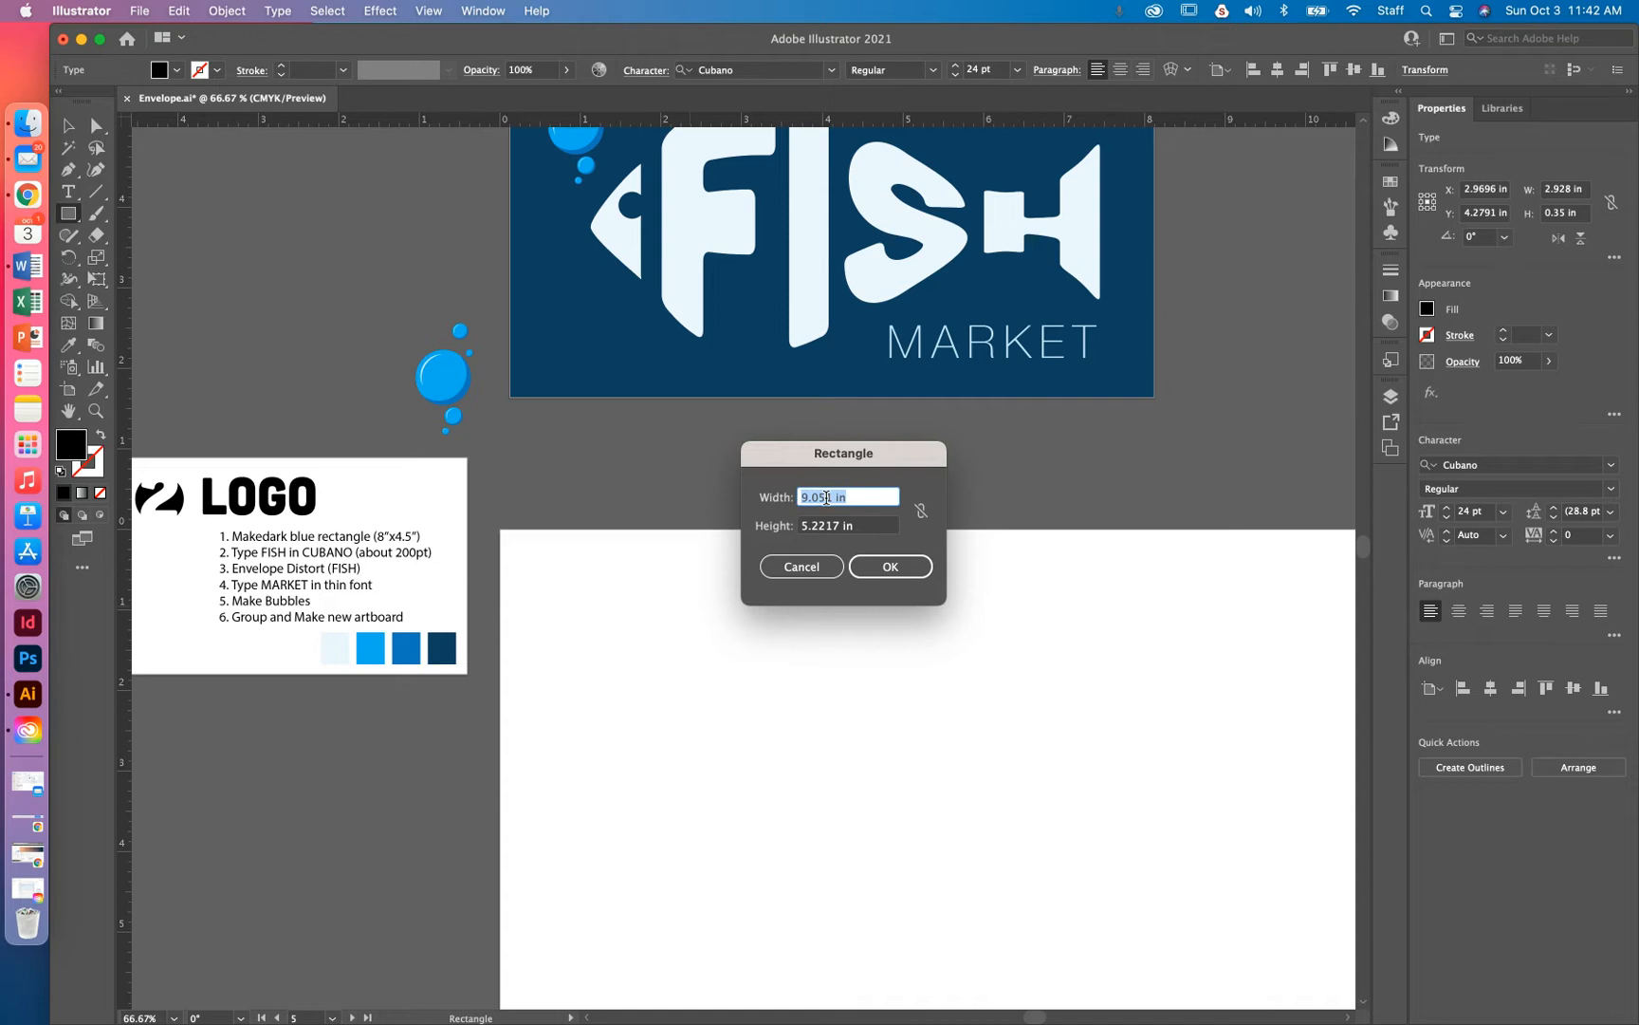
type("8")
key("Tab")
type("4.")
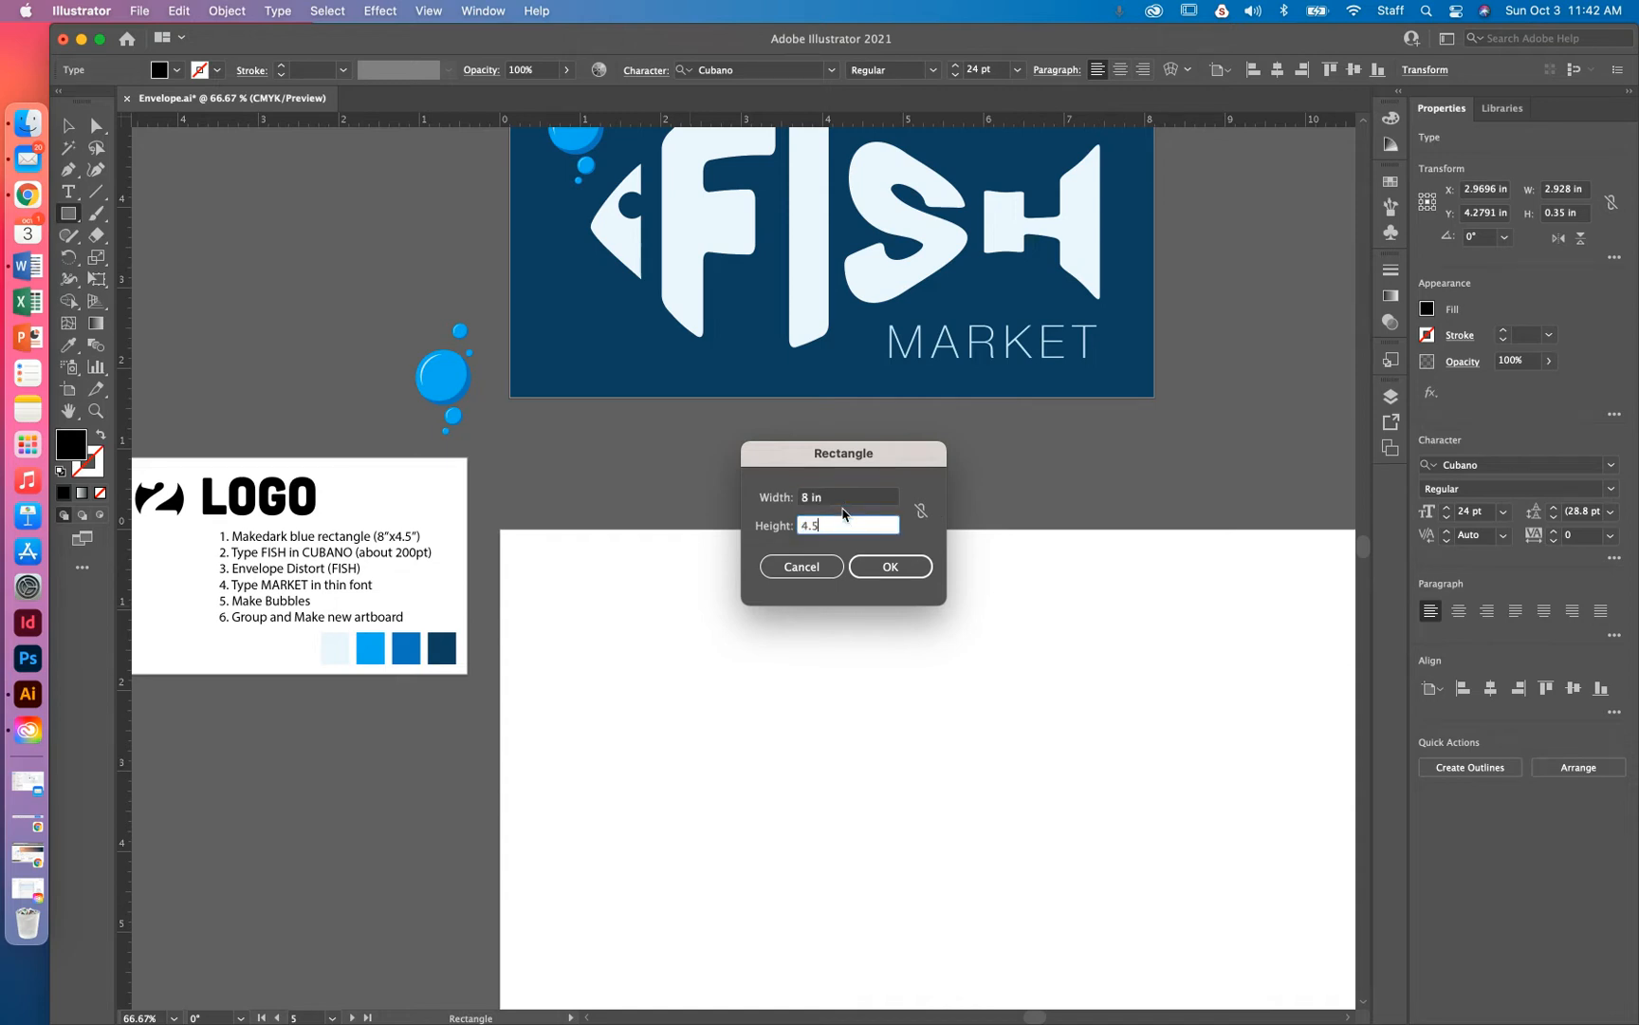
key("Return")
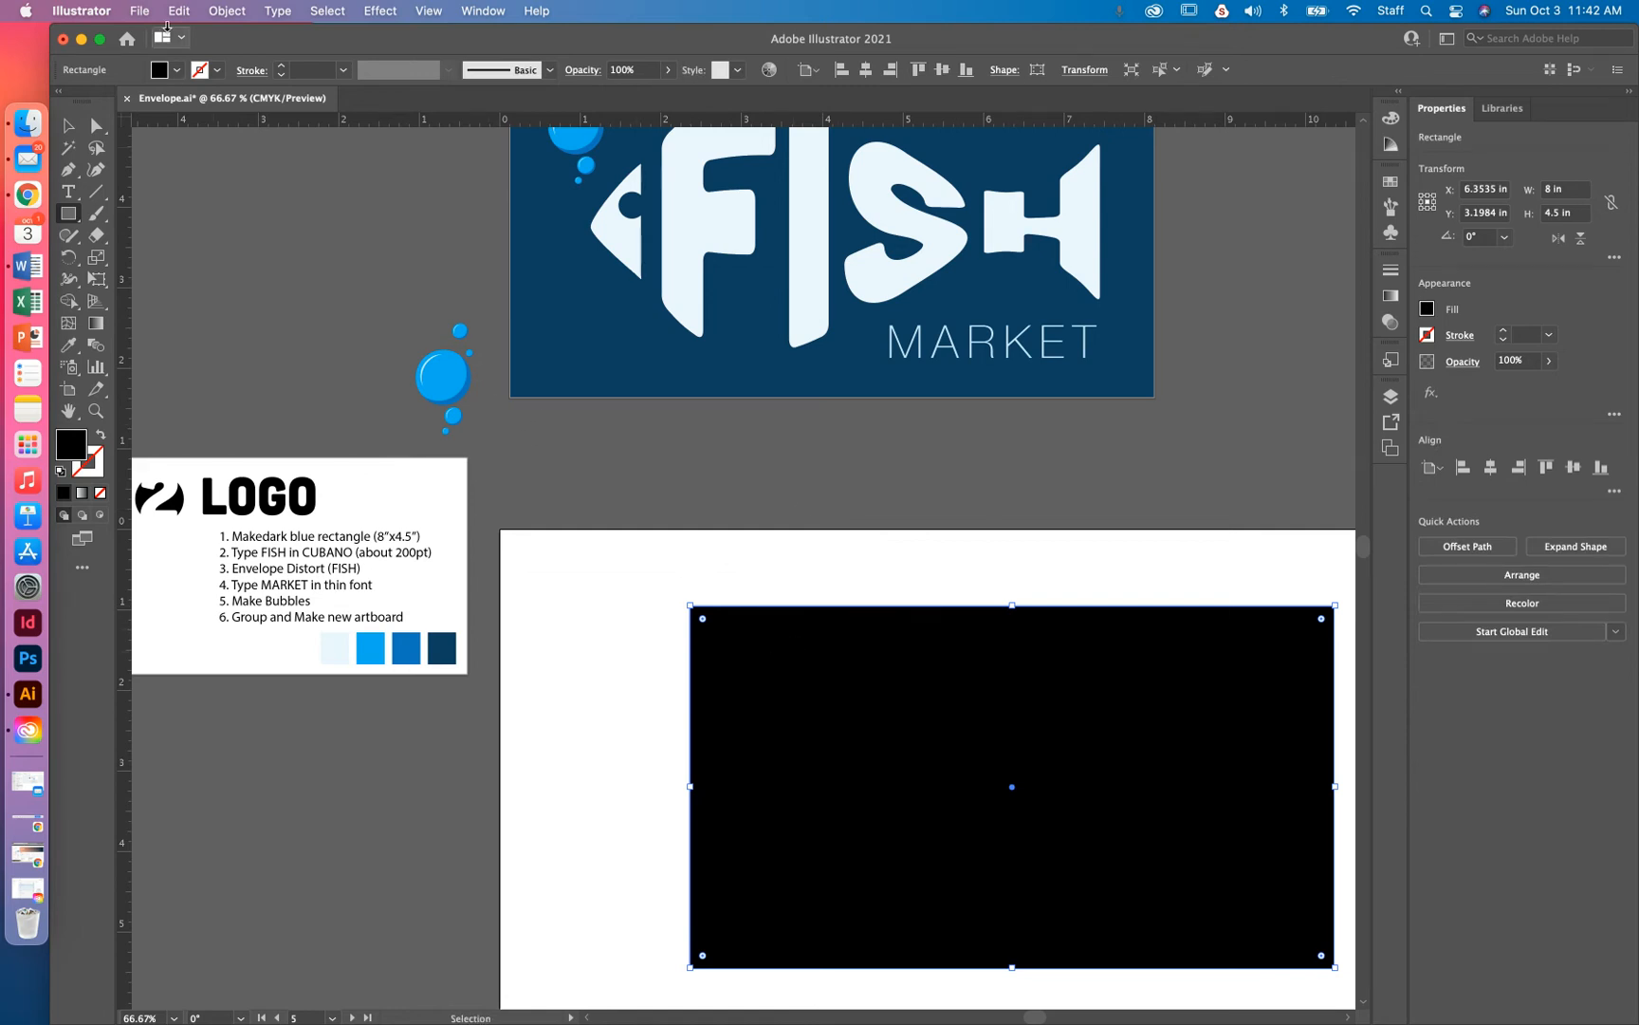
left_click(225, 11)
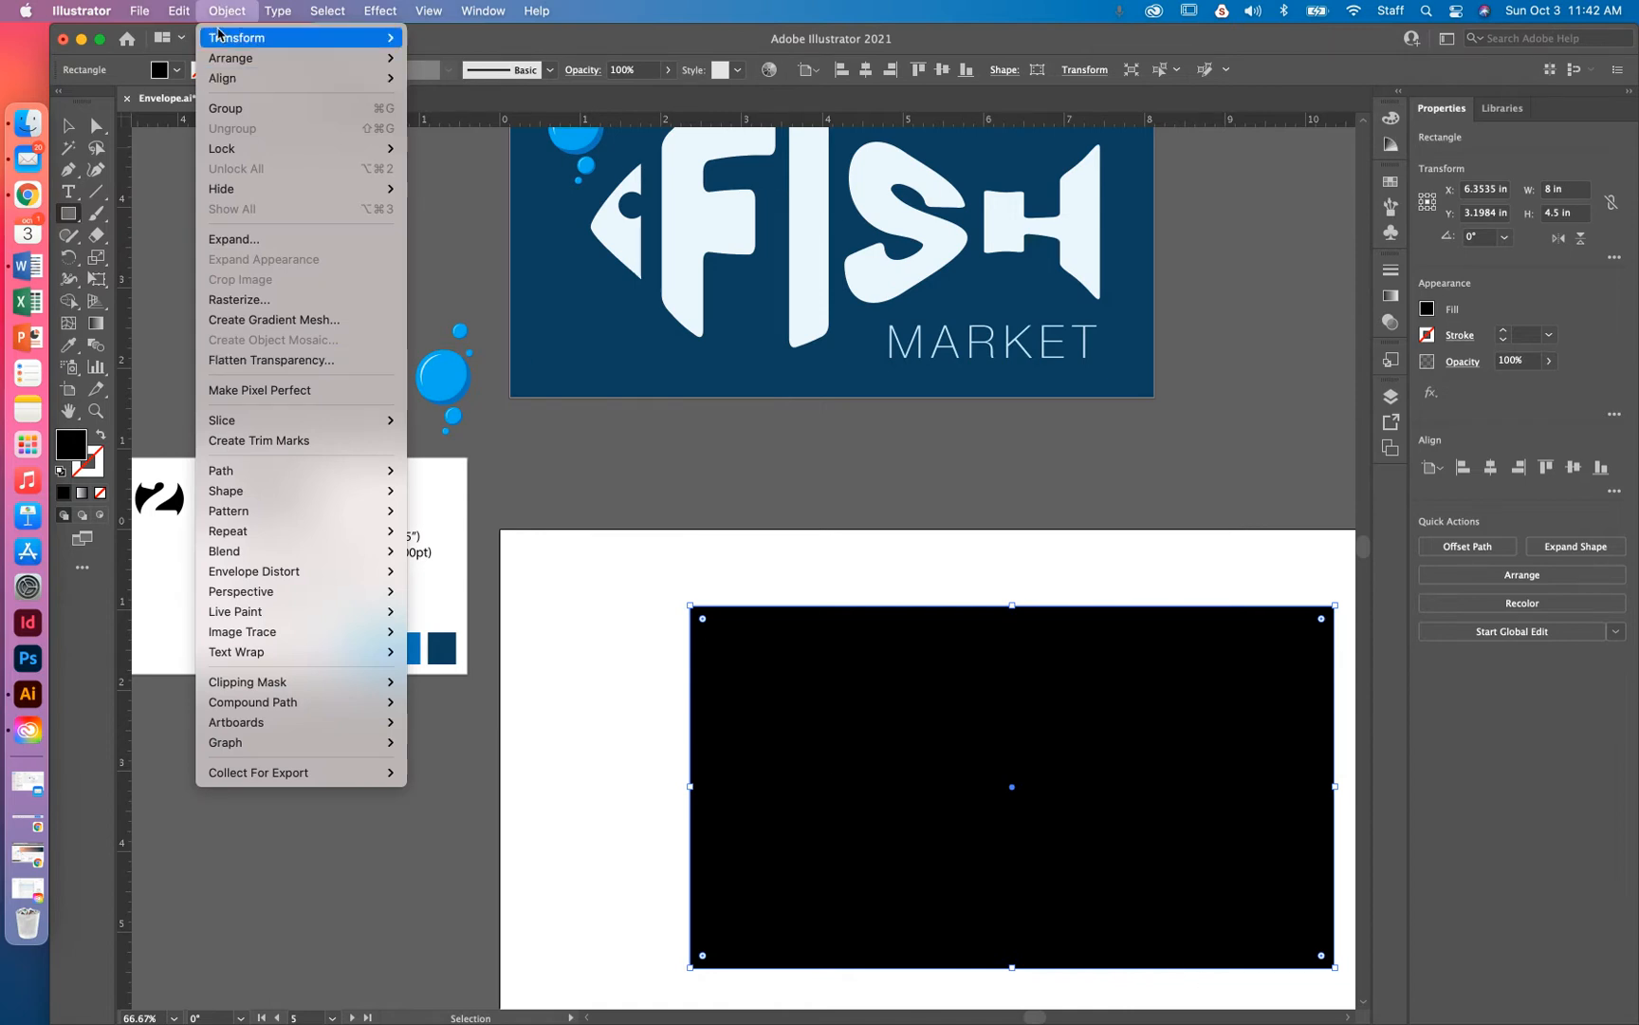
Lock the black rectangle, then undo the lock so it stays selectable
mouse_move(244, 152)
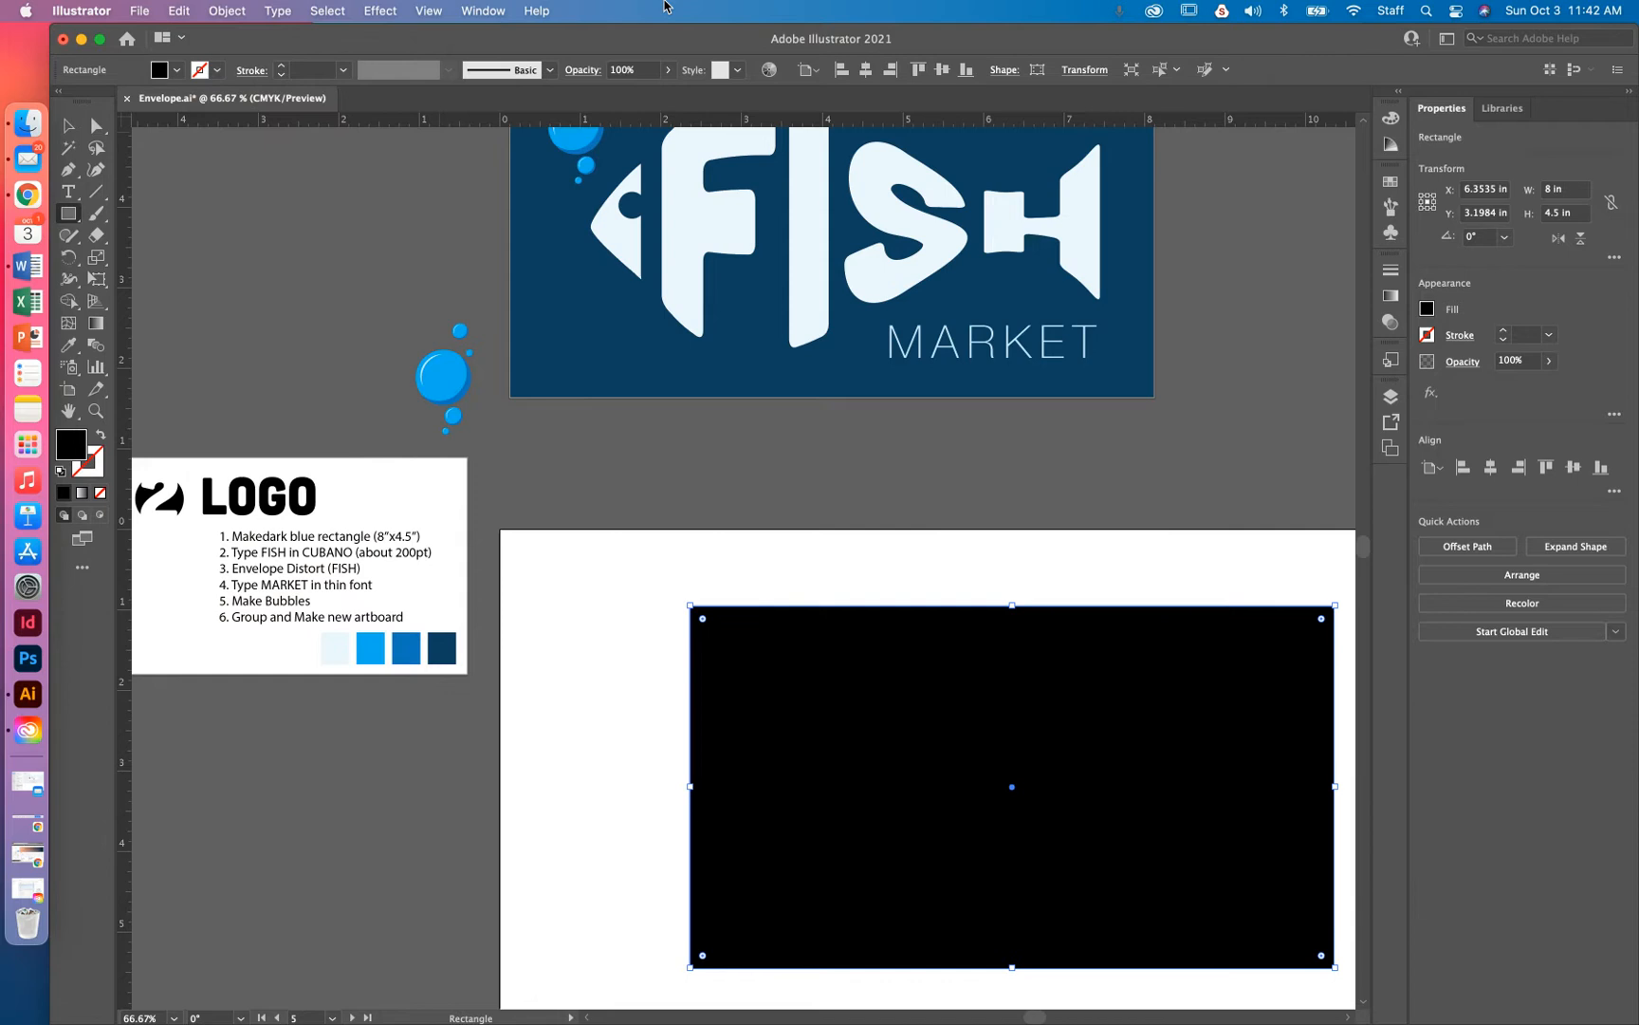
key("super+shift+a")
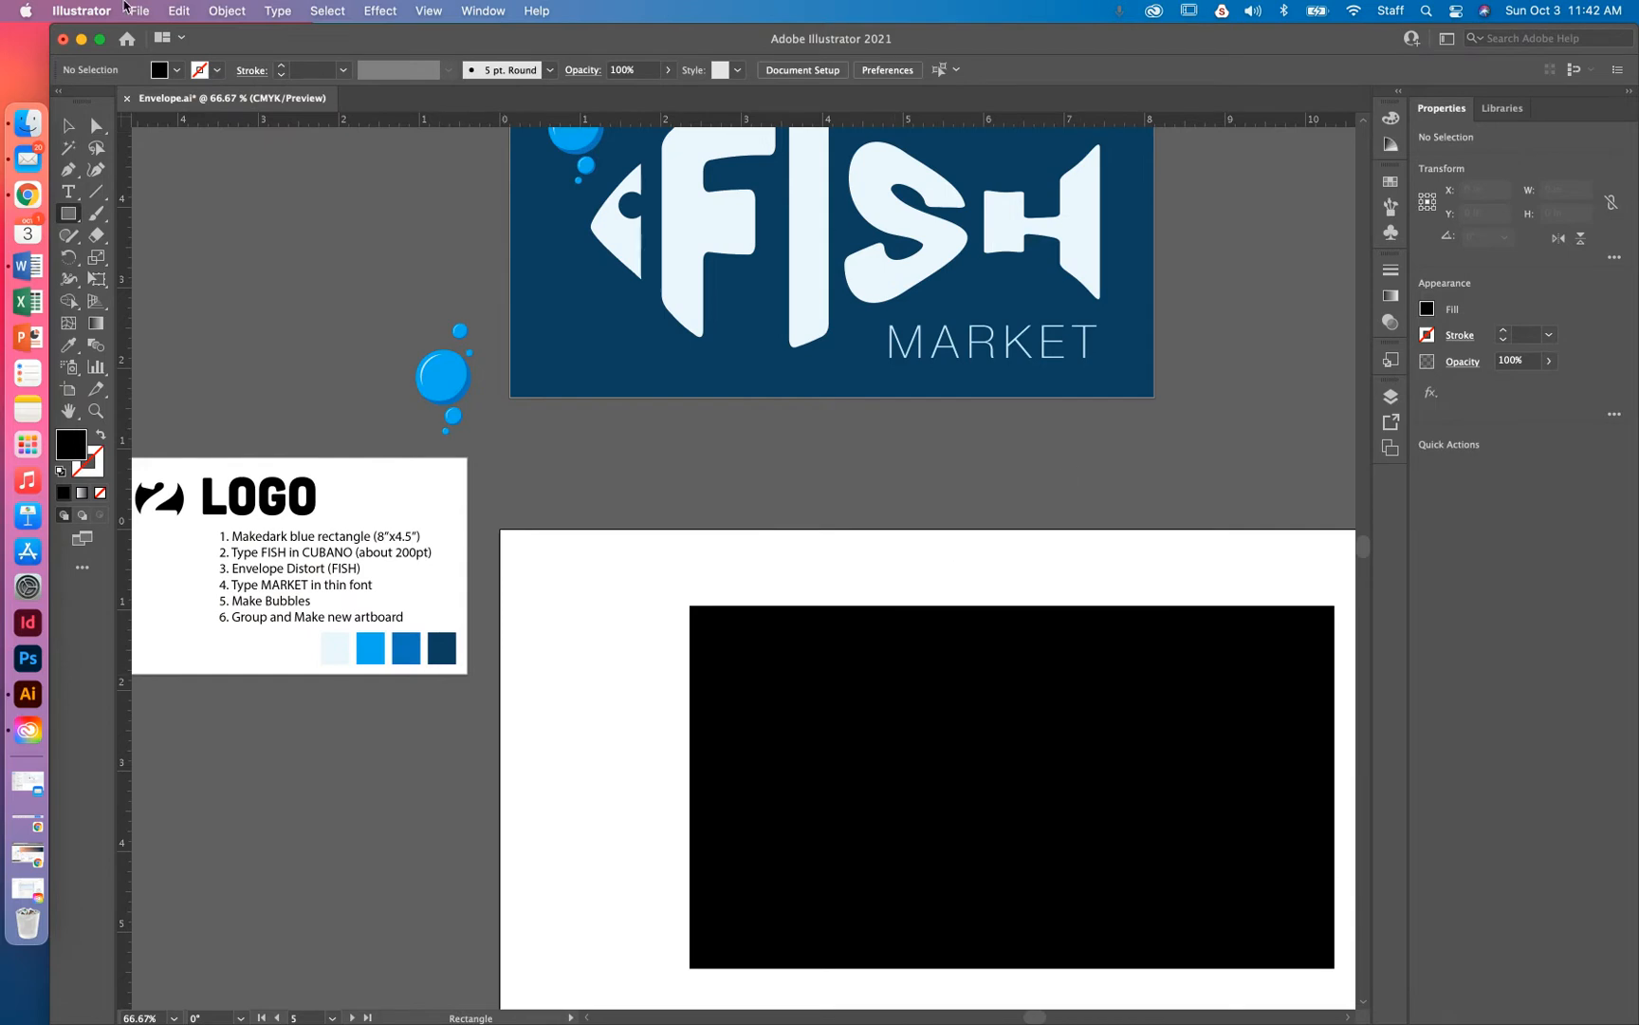
left_click(224, 11)
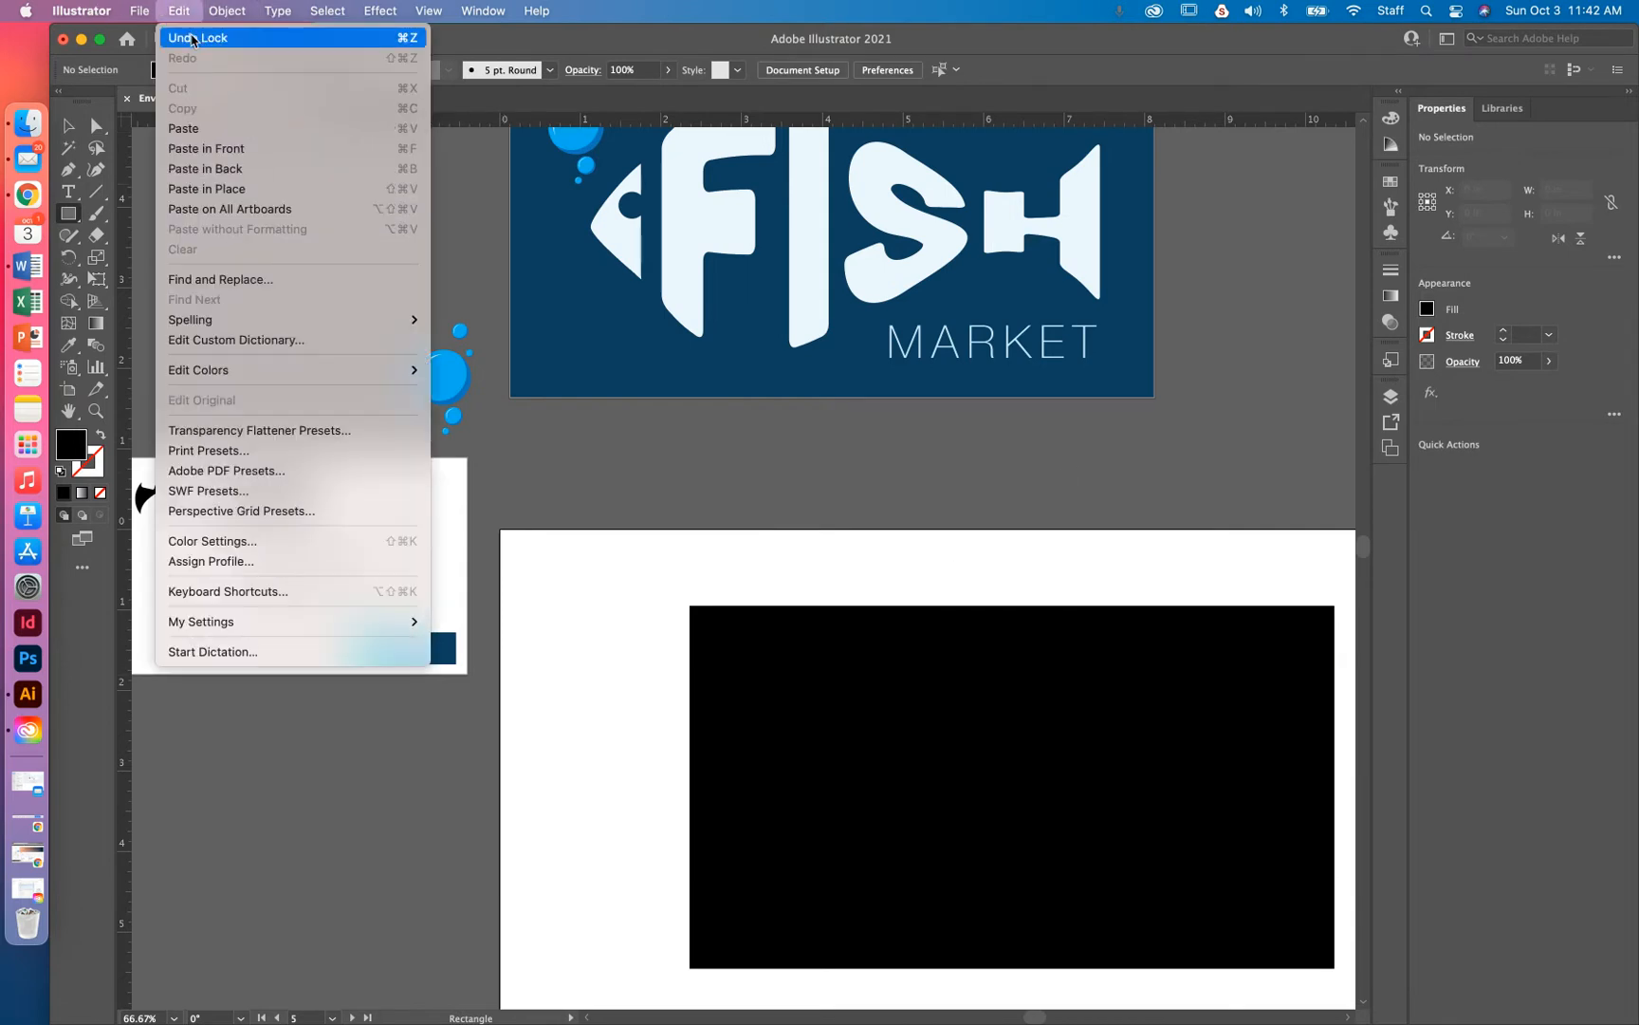
left_click(192, 39)
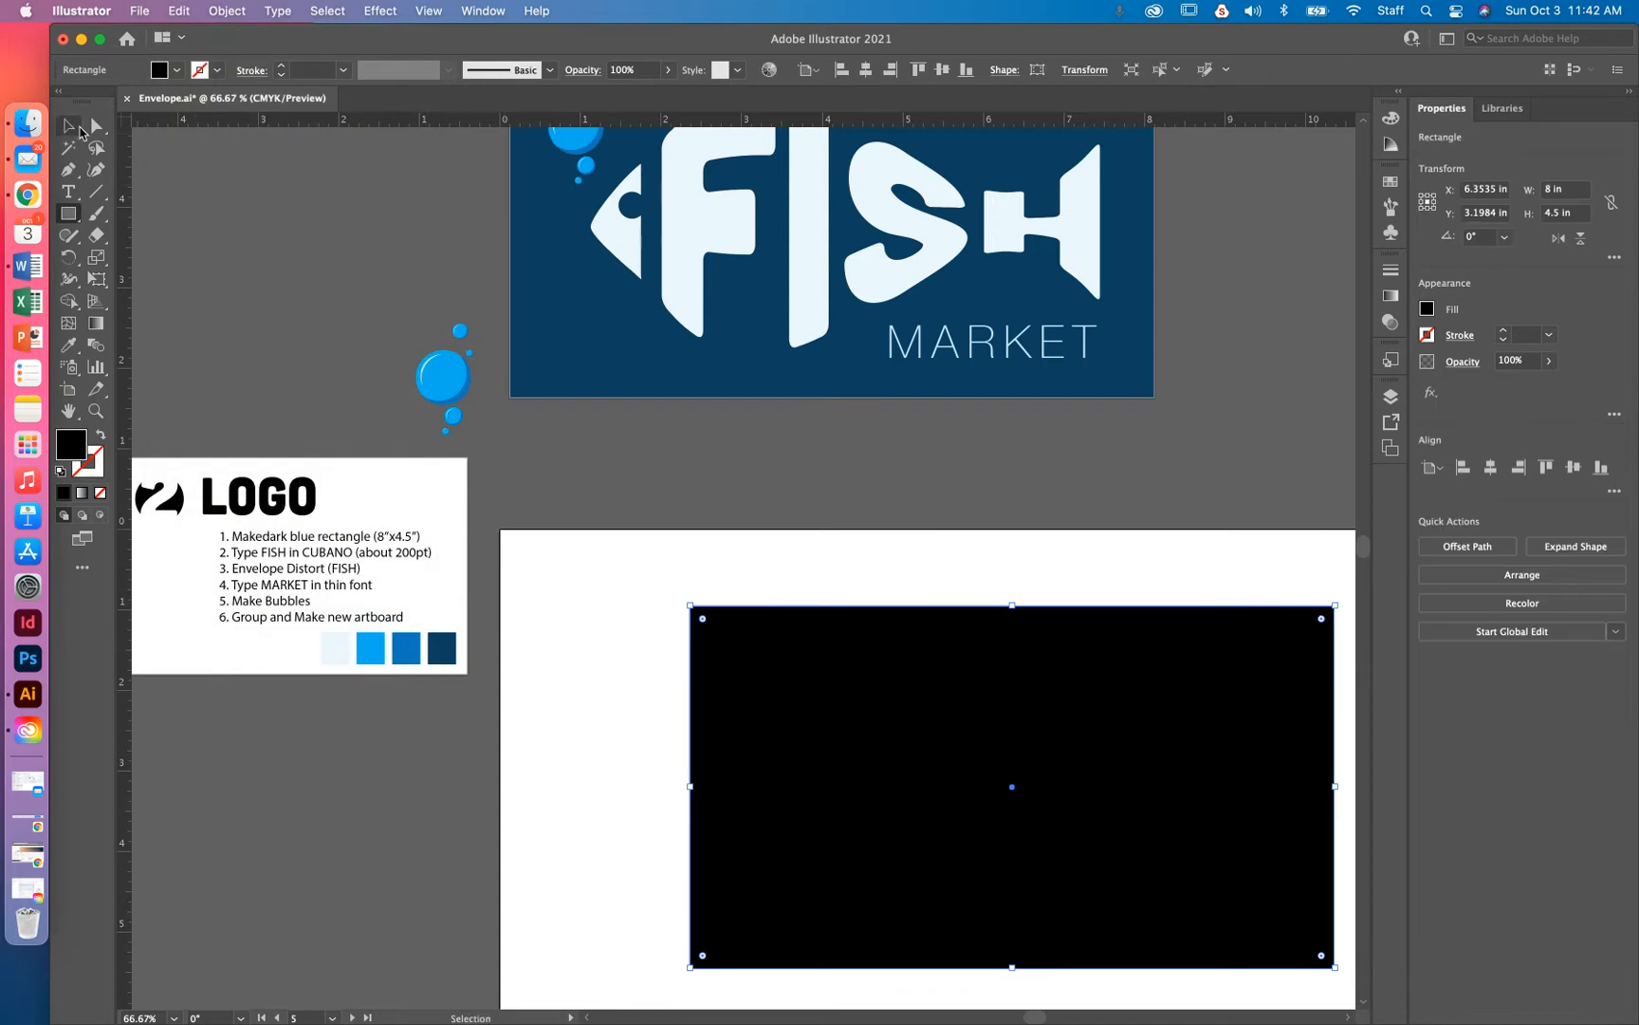
Fill the rectangle with the dark navy swatch colour using the Eyedropper, then reselect it
key("i")
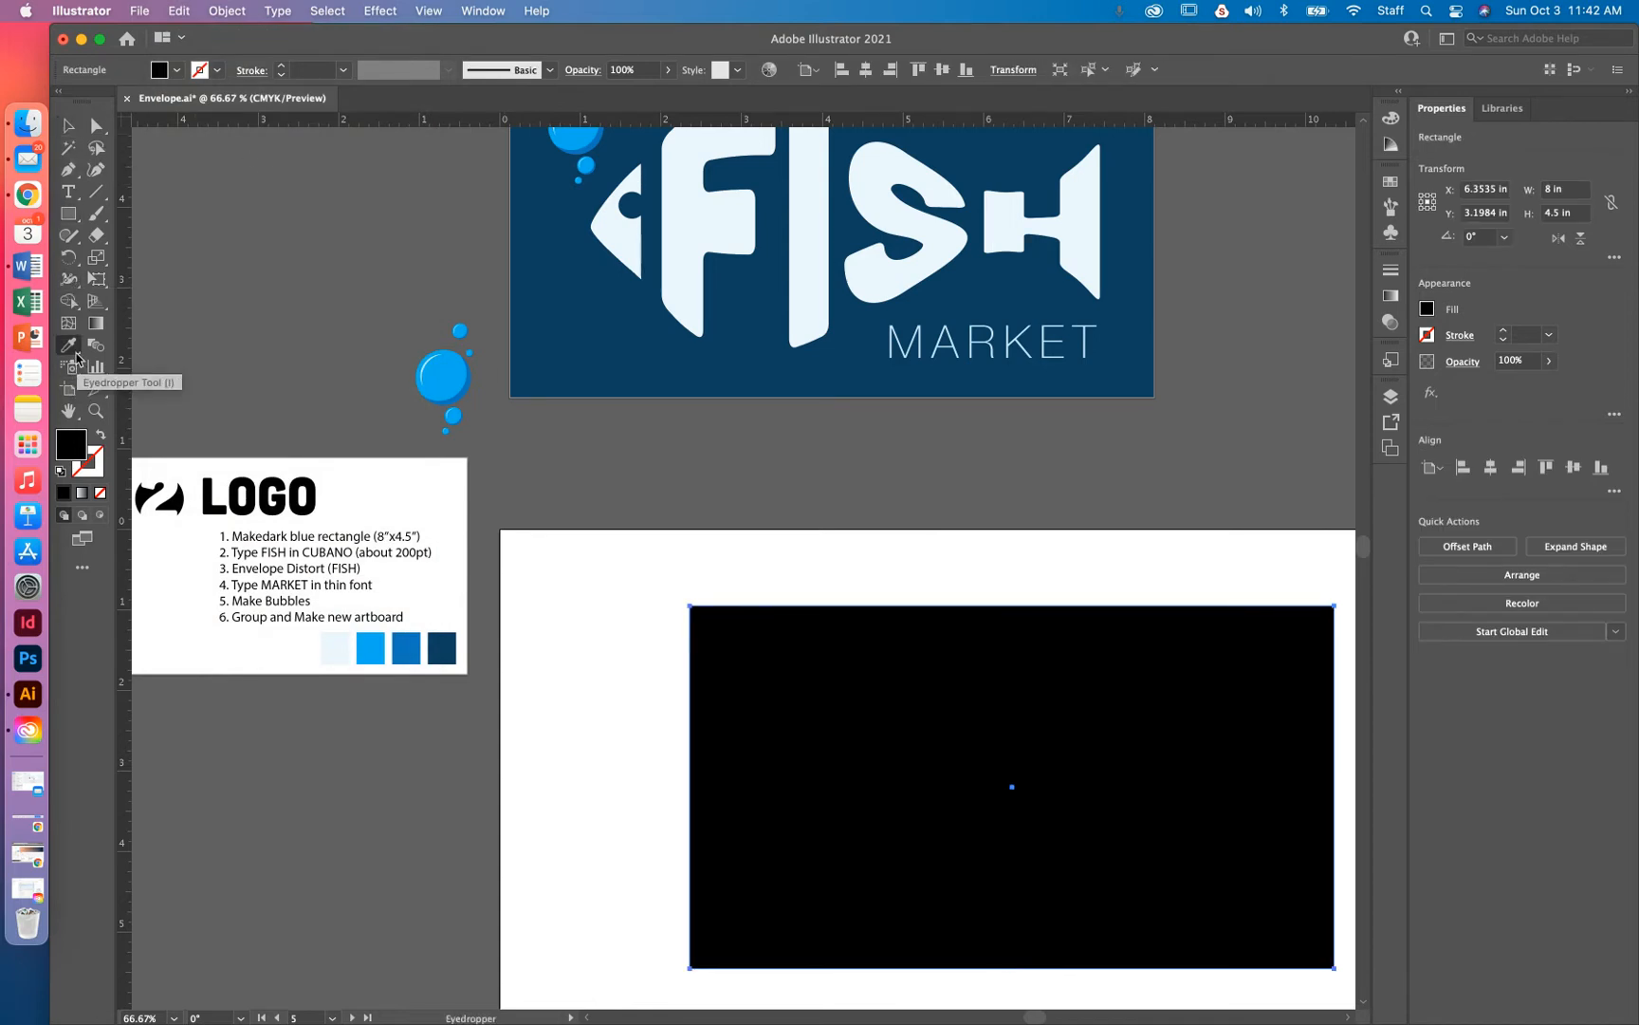
left_click(450, 648)
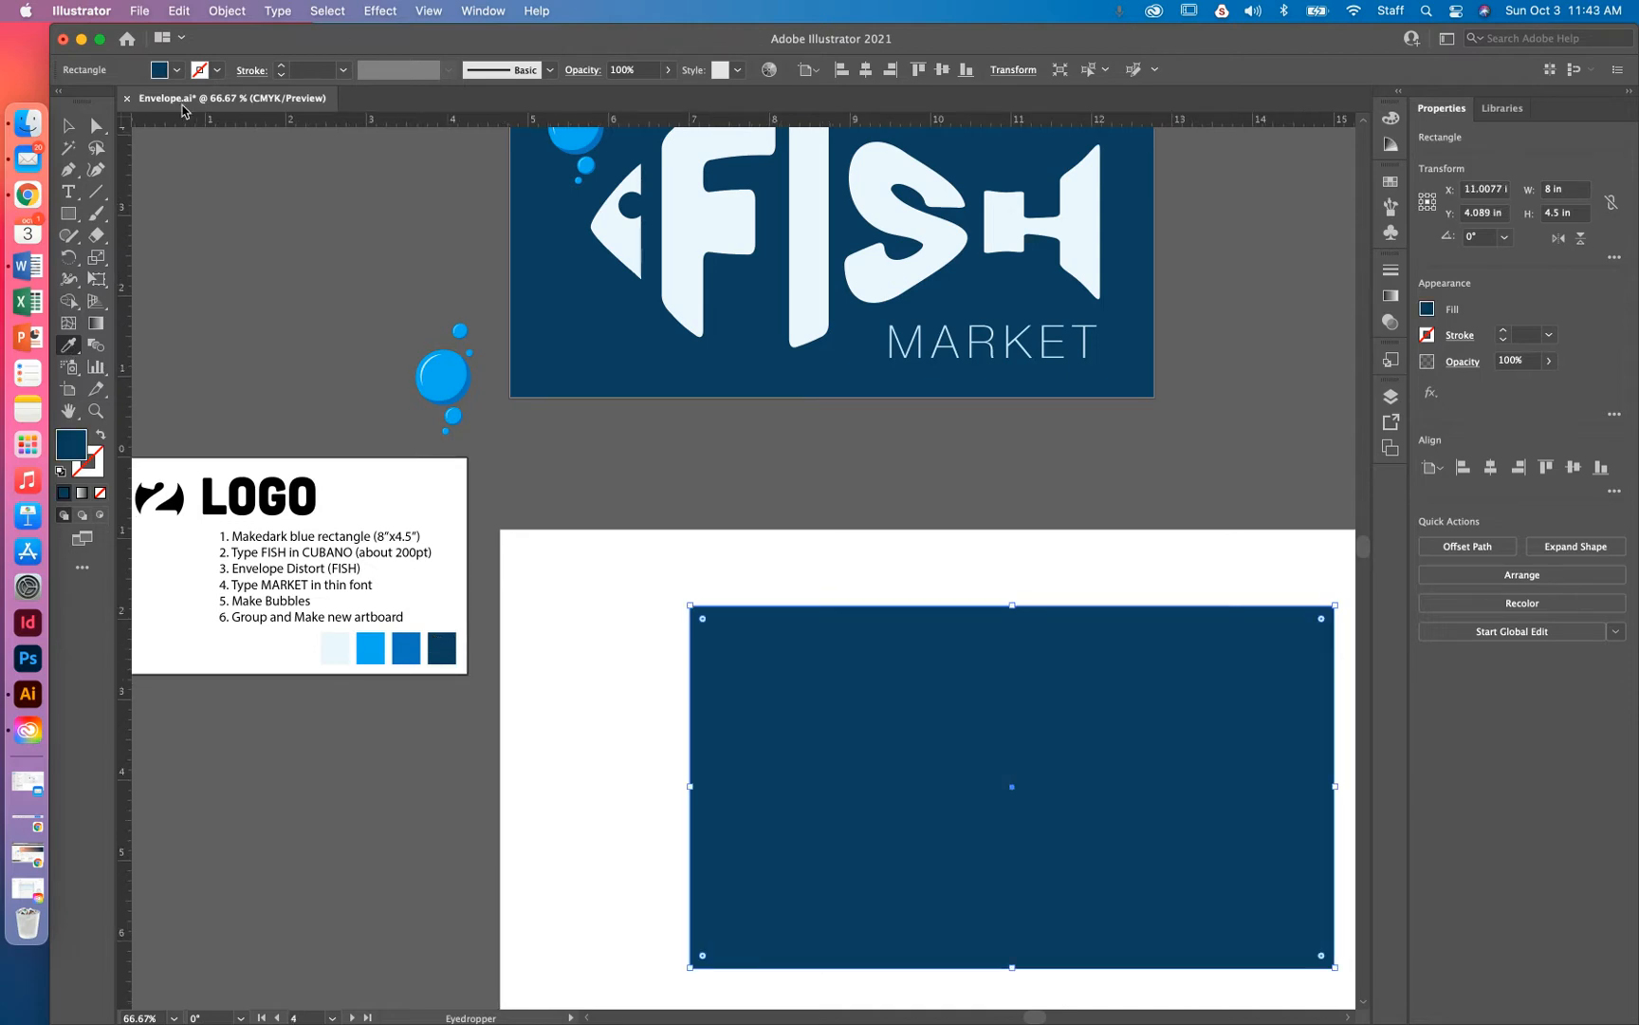
left_click(69, 125)
left_click(794, 500)
left_click(834, 670)
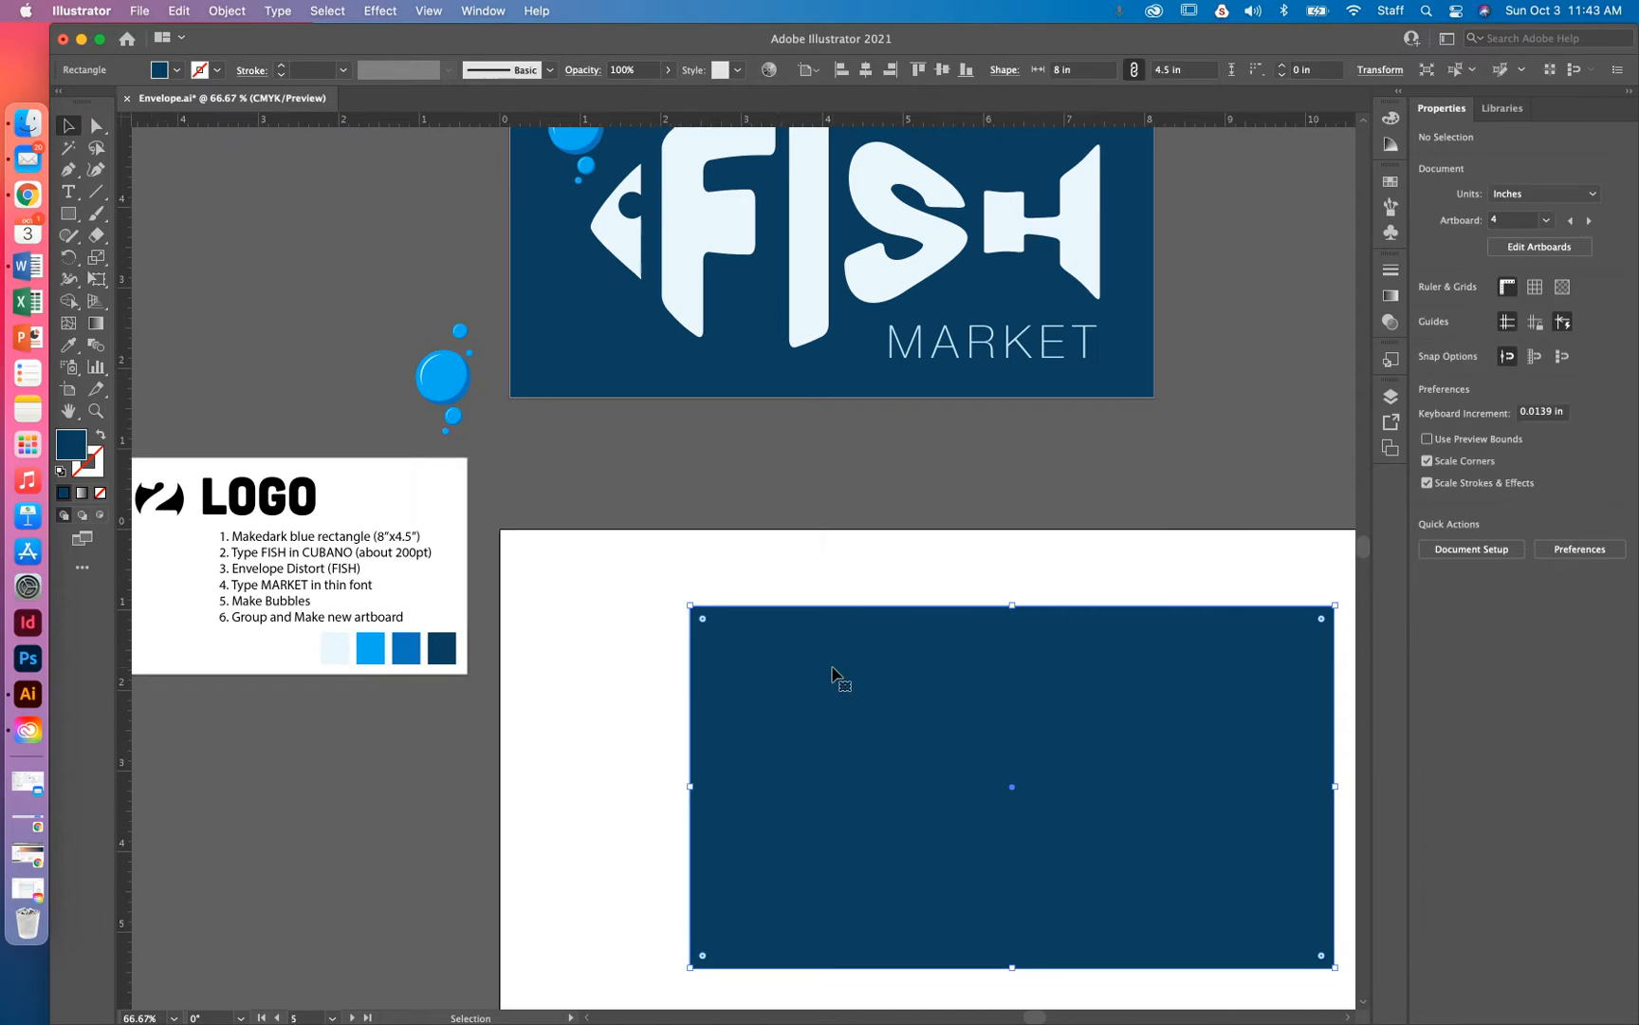
Lock the navy rectangle with Cmd+2, then type FISH in 200 pt Cubano on the artboard
key("super+2")
left_click_drag(874, 567, 1062, 795)
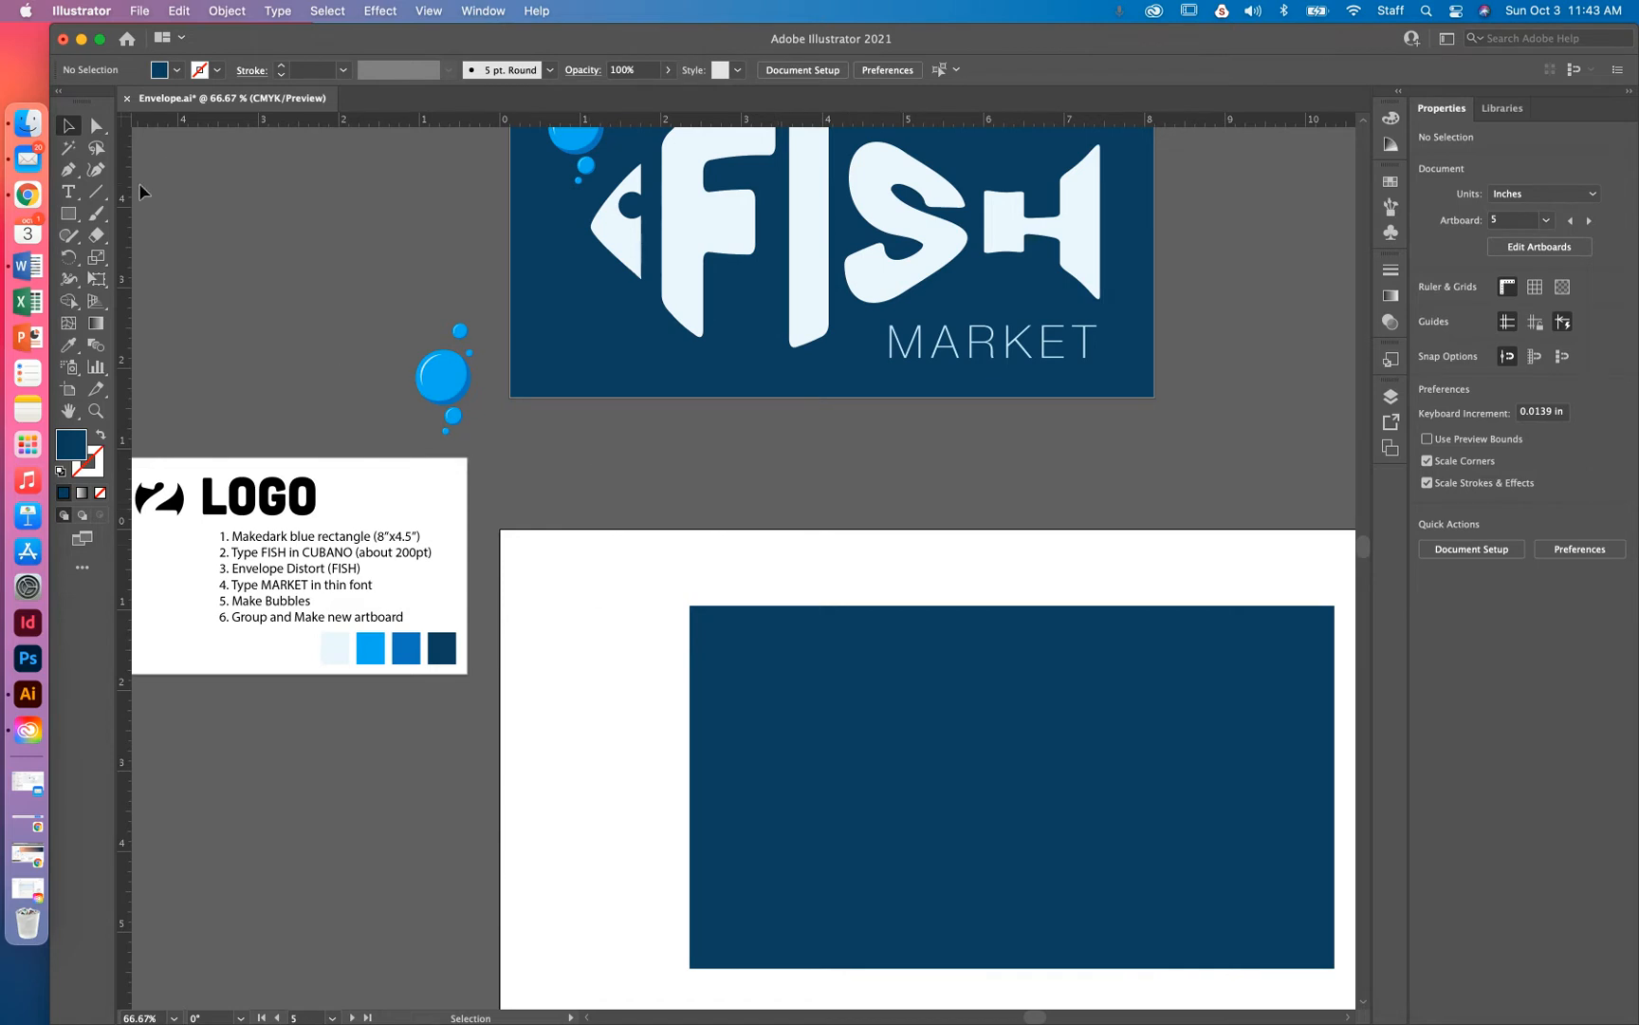
left_click(68, 191)
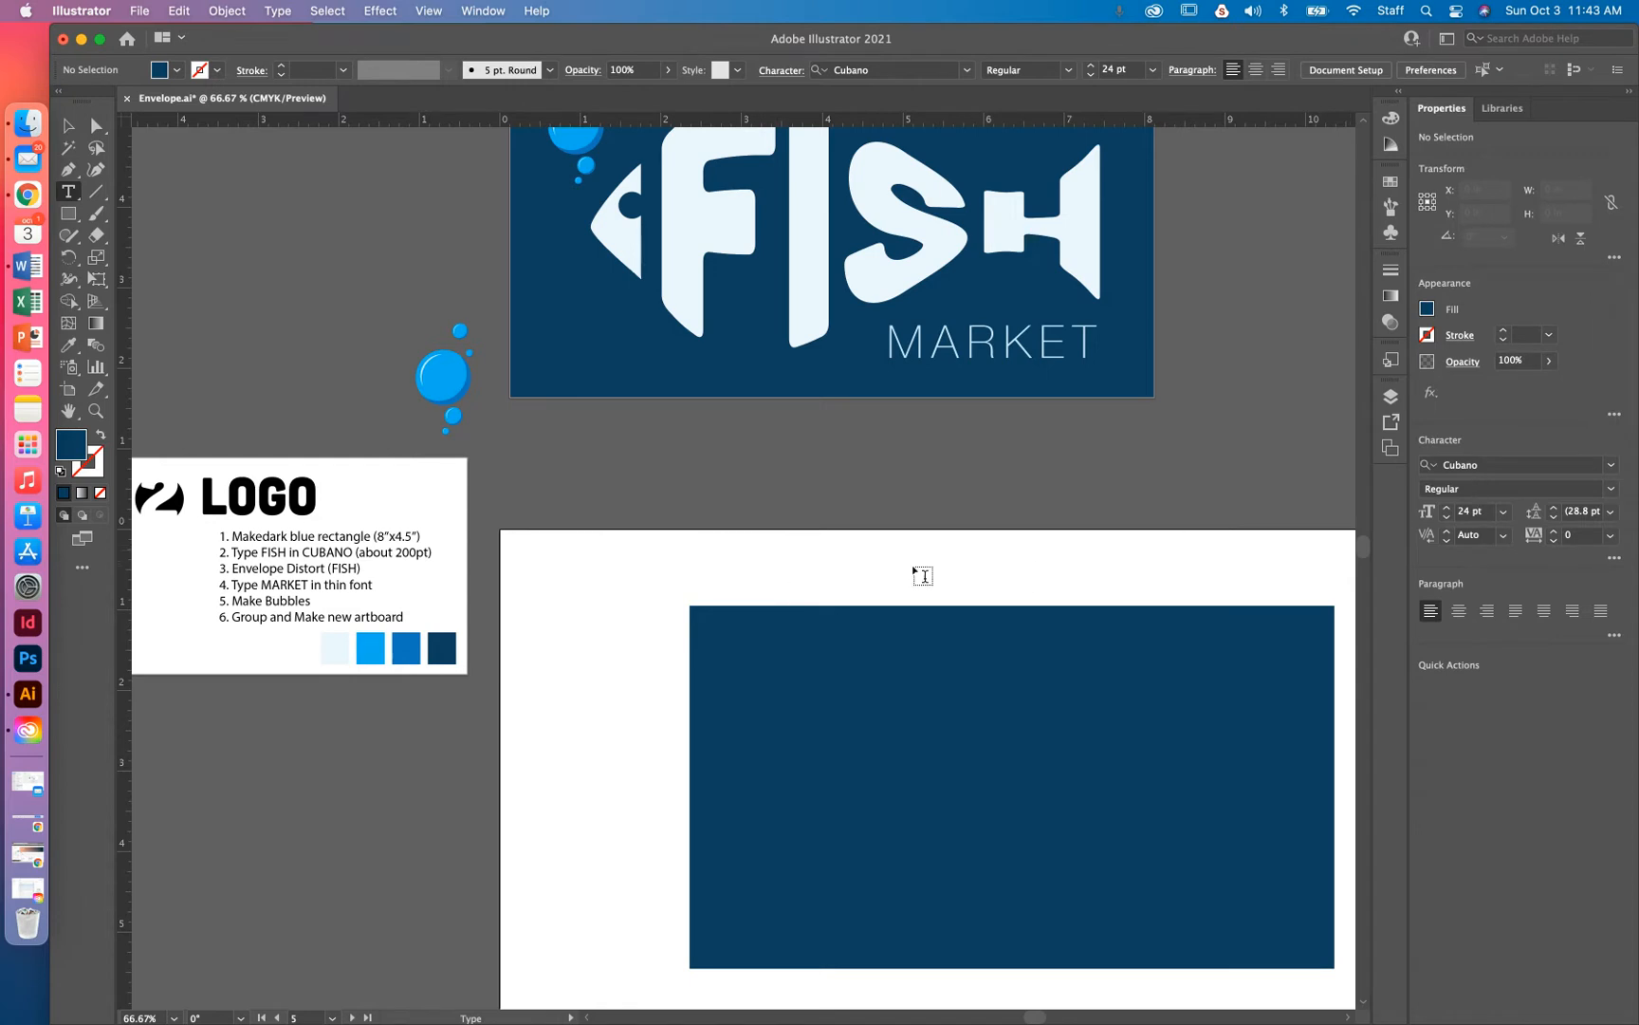
left_click(1478, 511)
type("20")
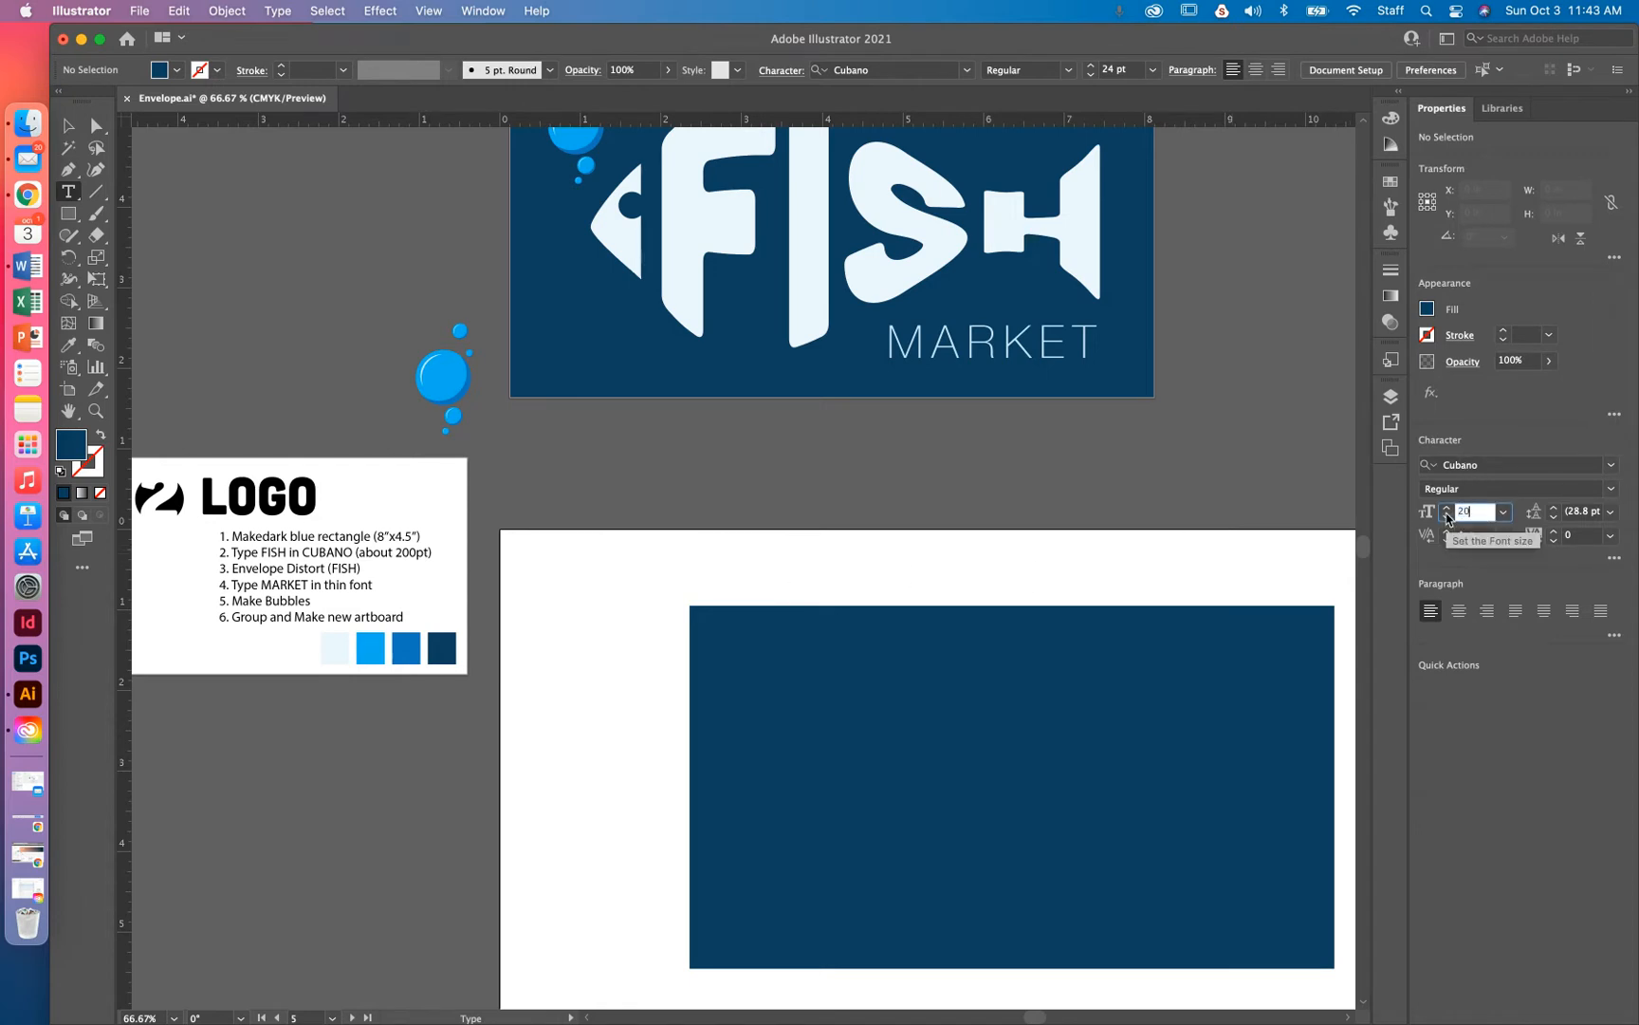
key("Return")
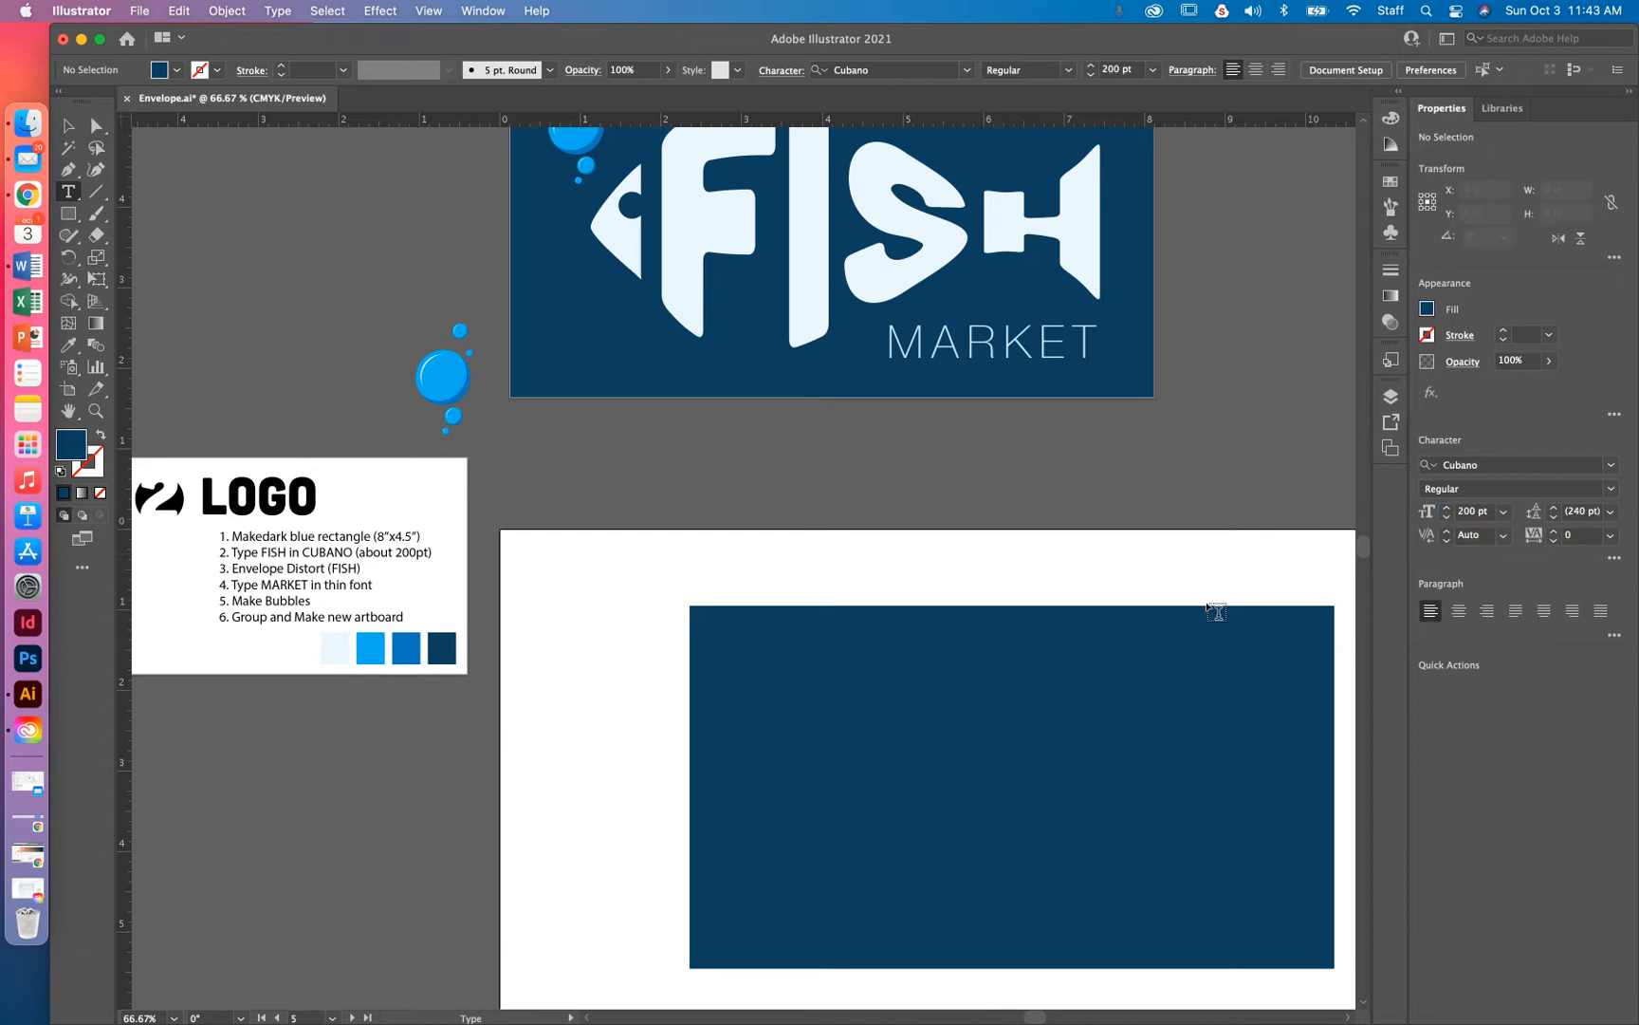
left_click(751, 656)
type("FISH")
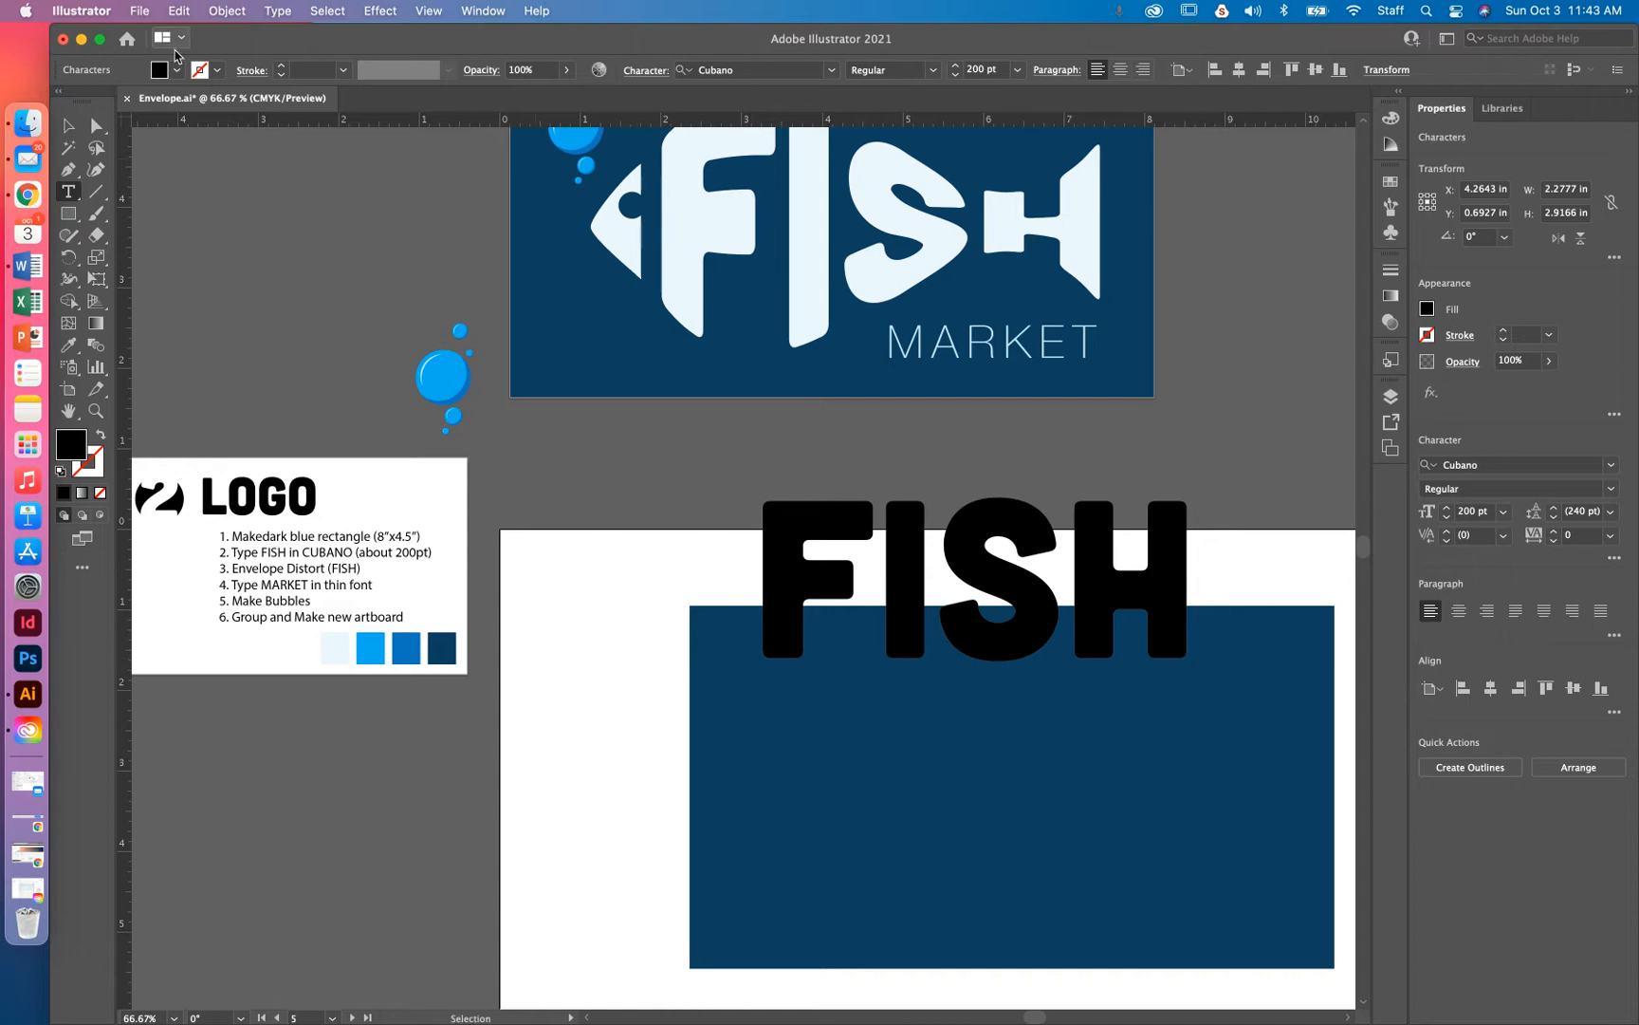
left_click(68, 124)
Colour FISH with the palest blue swatch and centre it on the navy rectangle
left_click_drag(982, 556, 1017, 749)
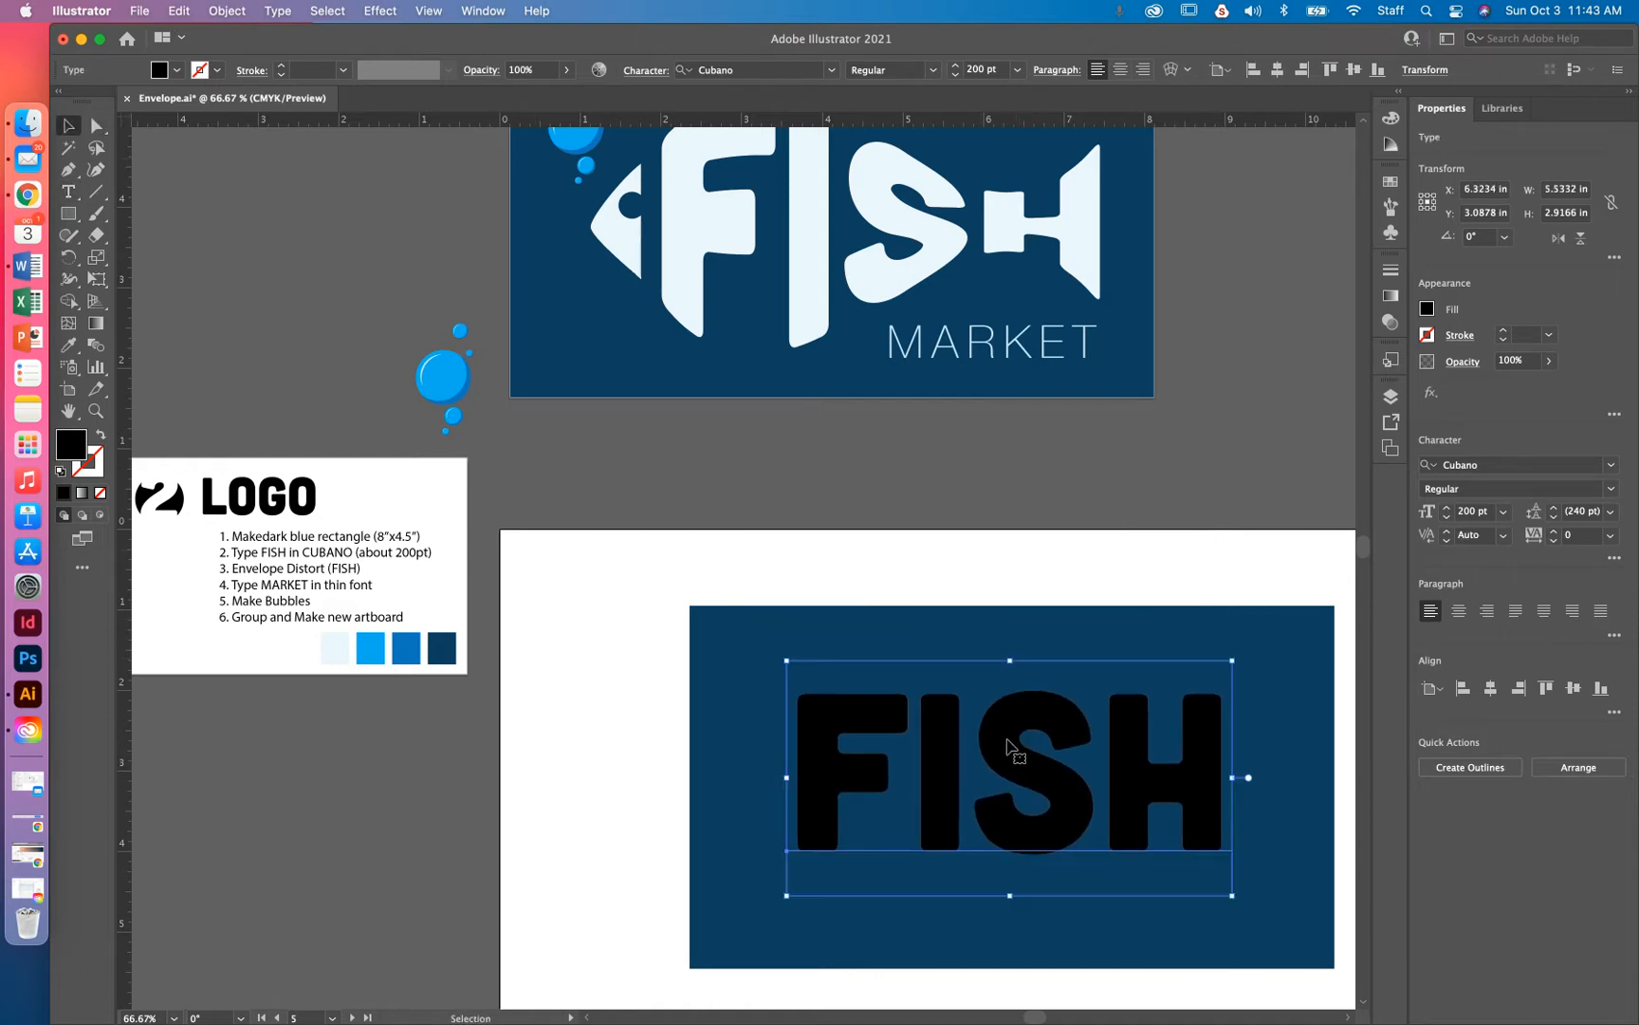
double_click(995, 759)
double_click(994, 755)
left_click(68, 345)
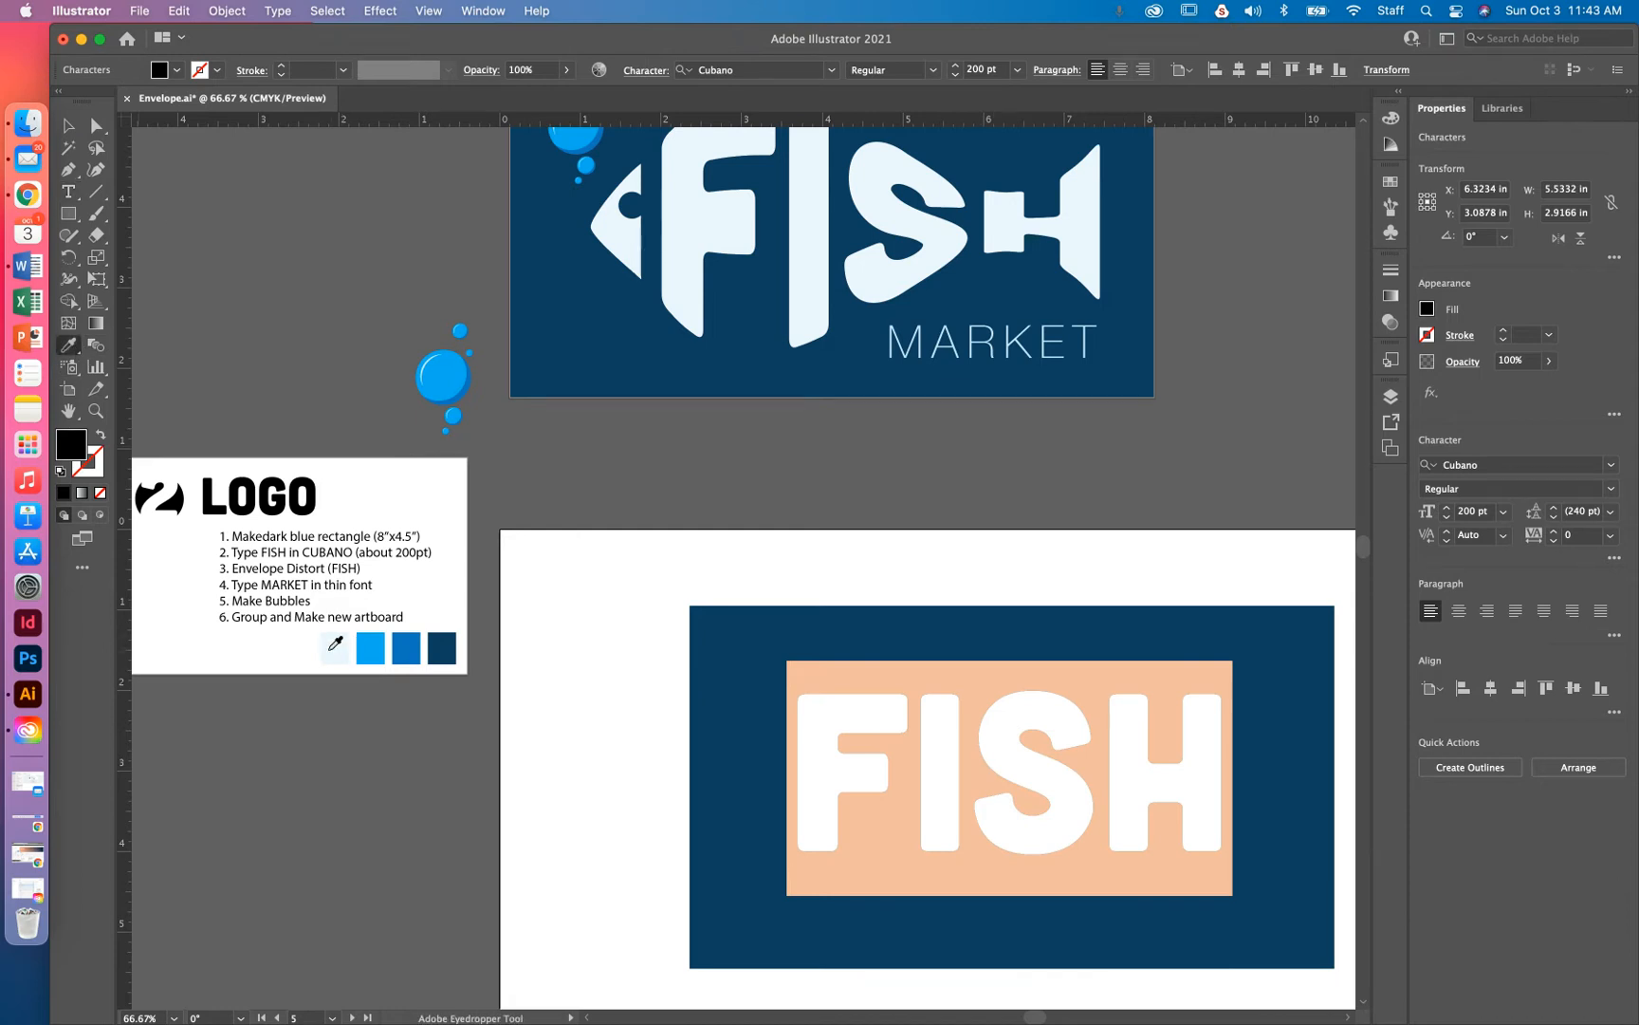
left_click(347, 642)
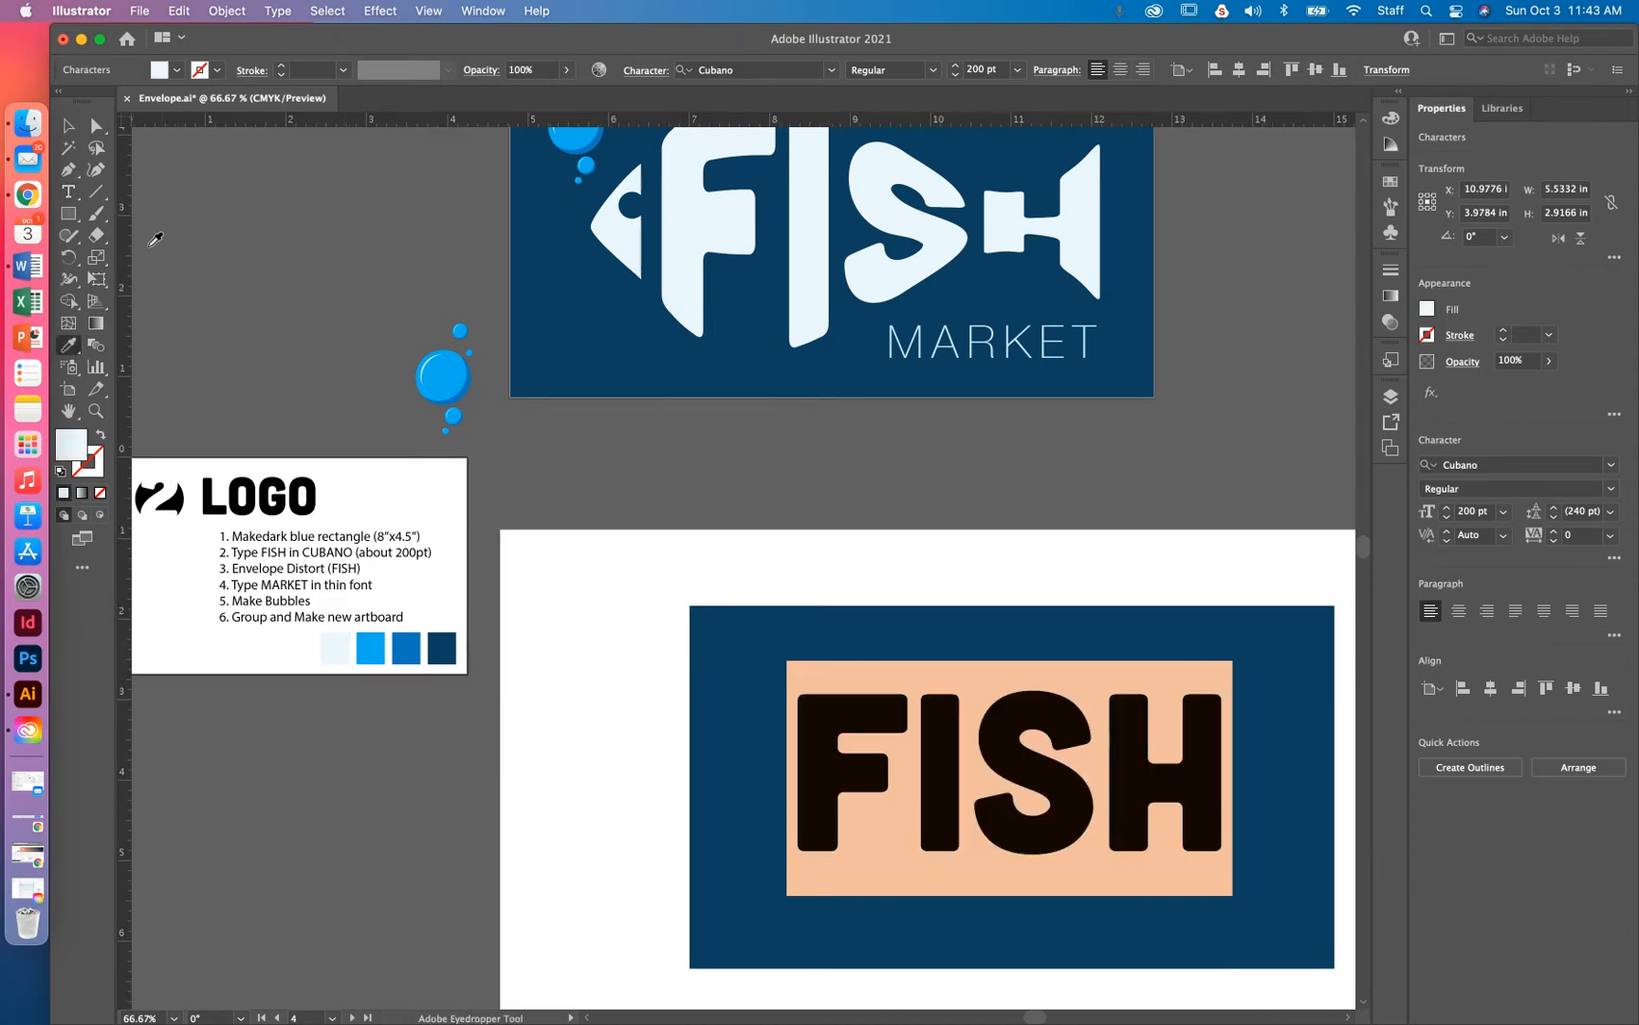
left_click(68, 125)
left_click_drag(1051, 811, 1000, 739)
key("space")
left_click(226, 10)
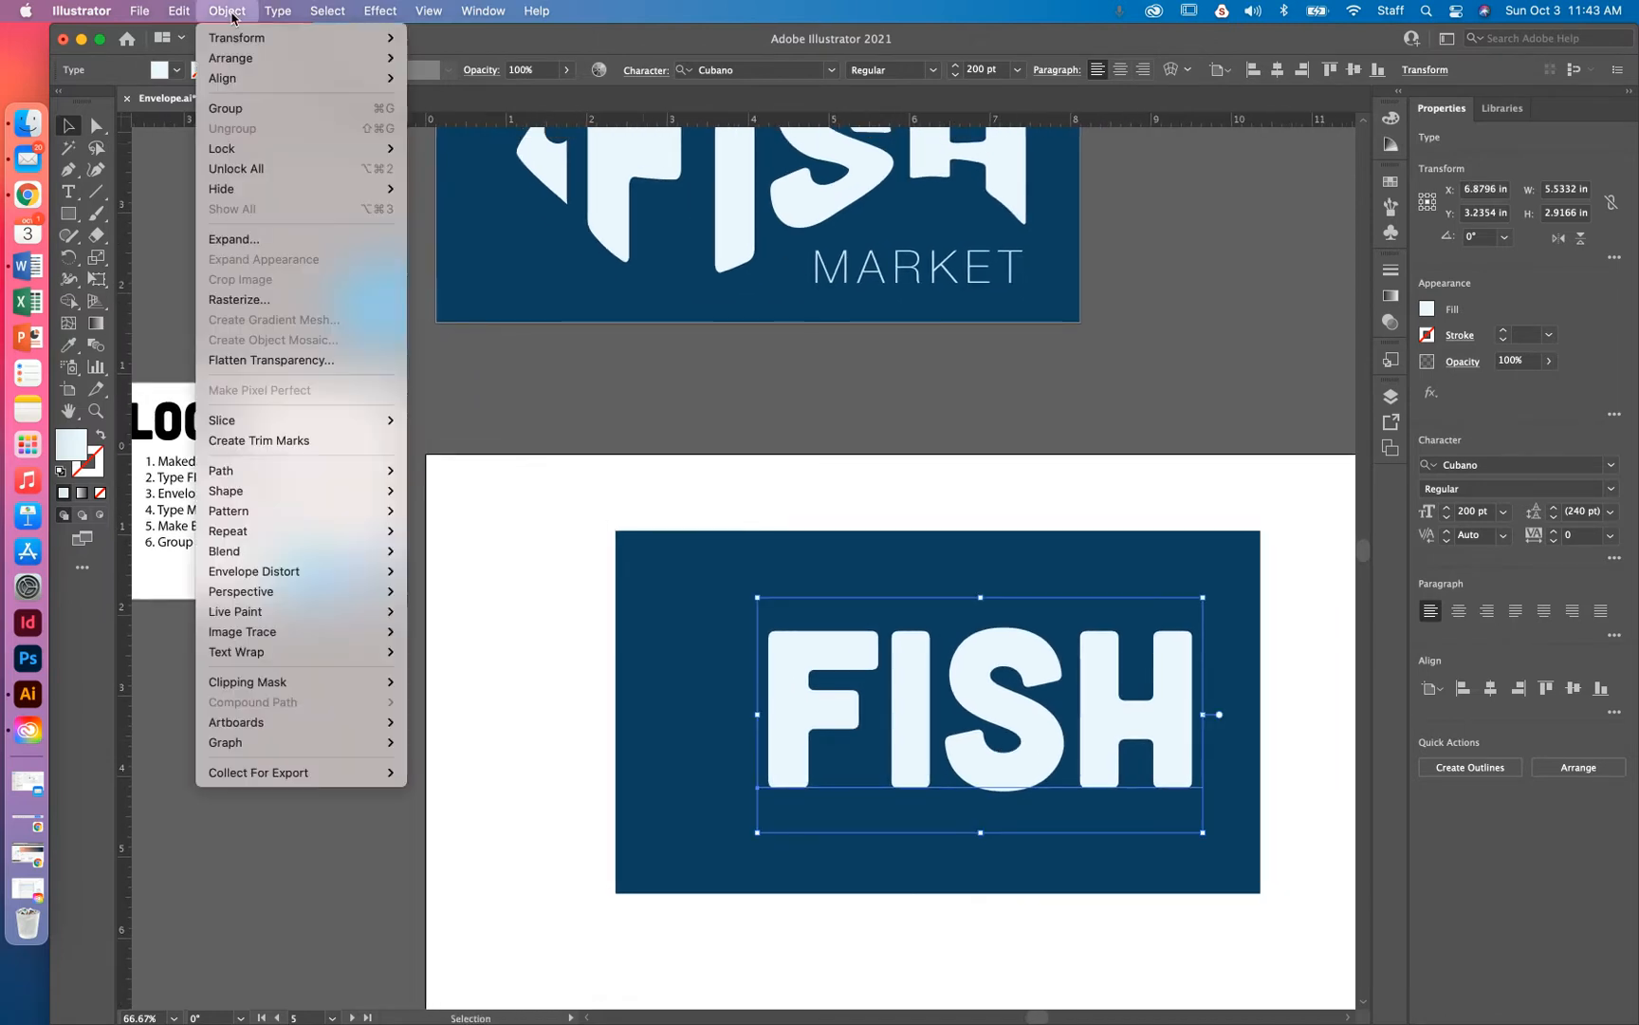
Apply a Fish warp at 58% bend to FISH and nudge it slightly right
mouse_move(310, 579)
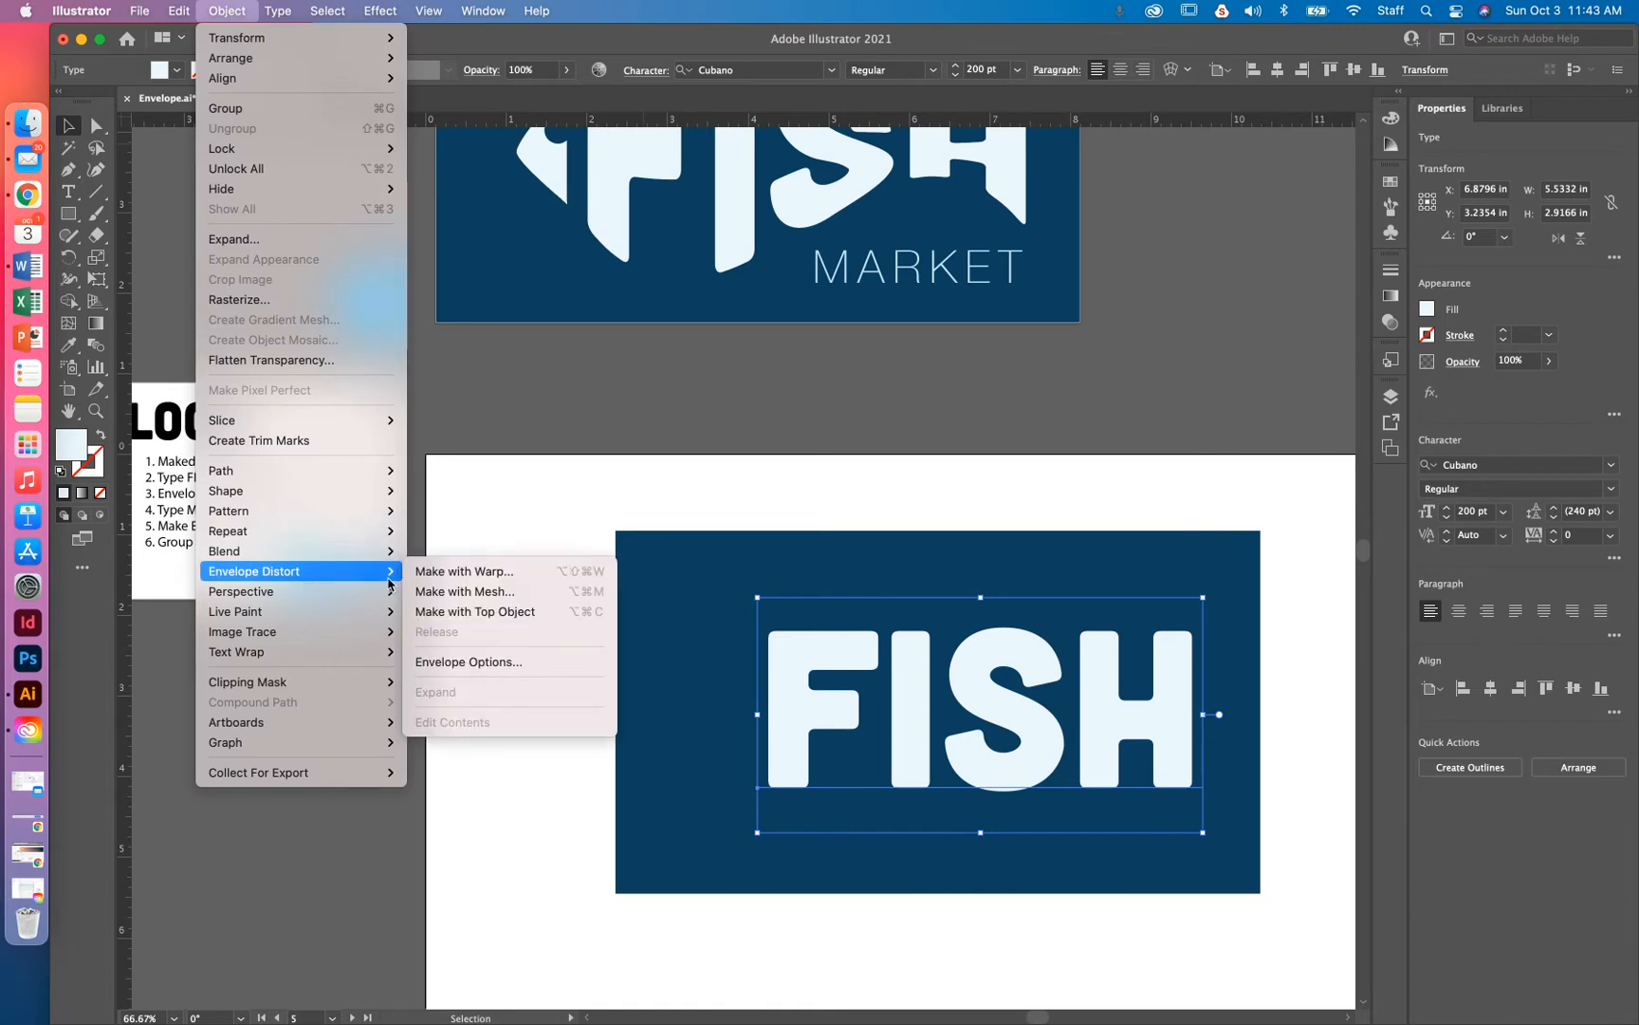
left_click(451, 571)
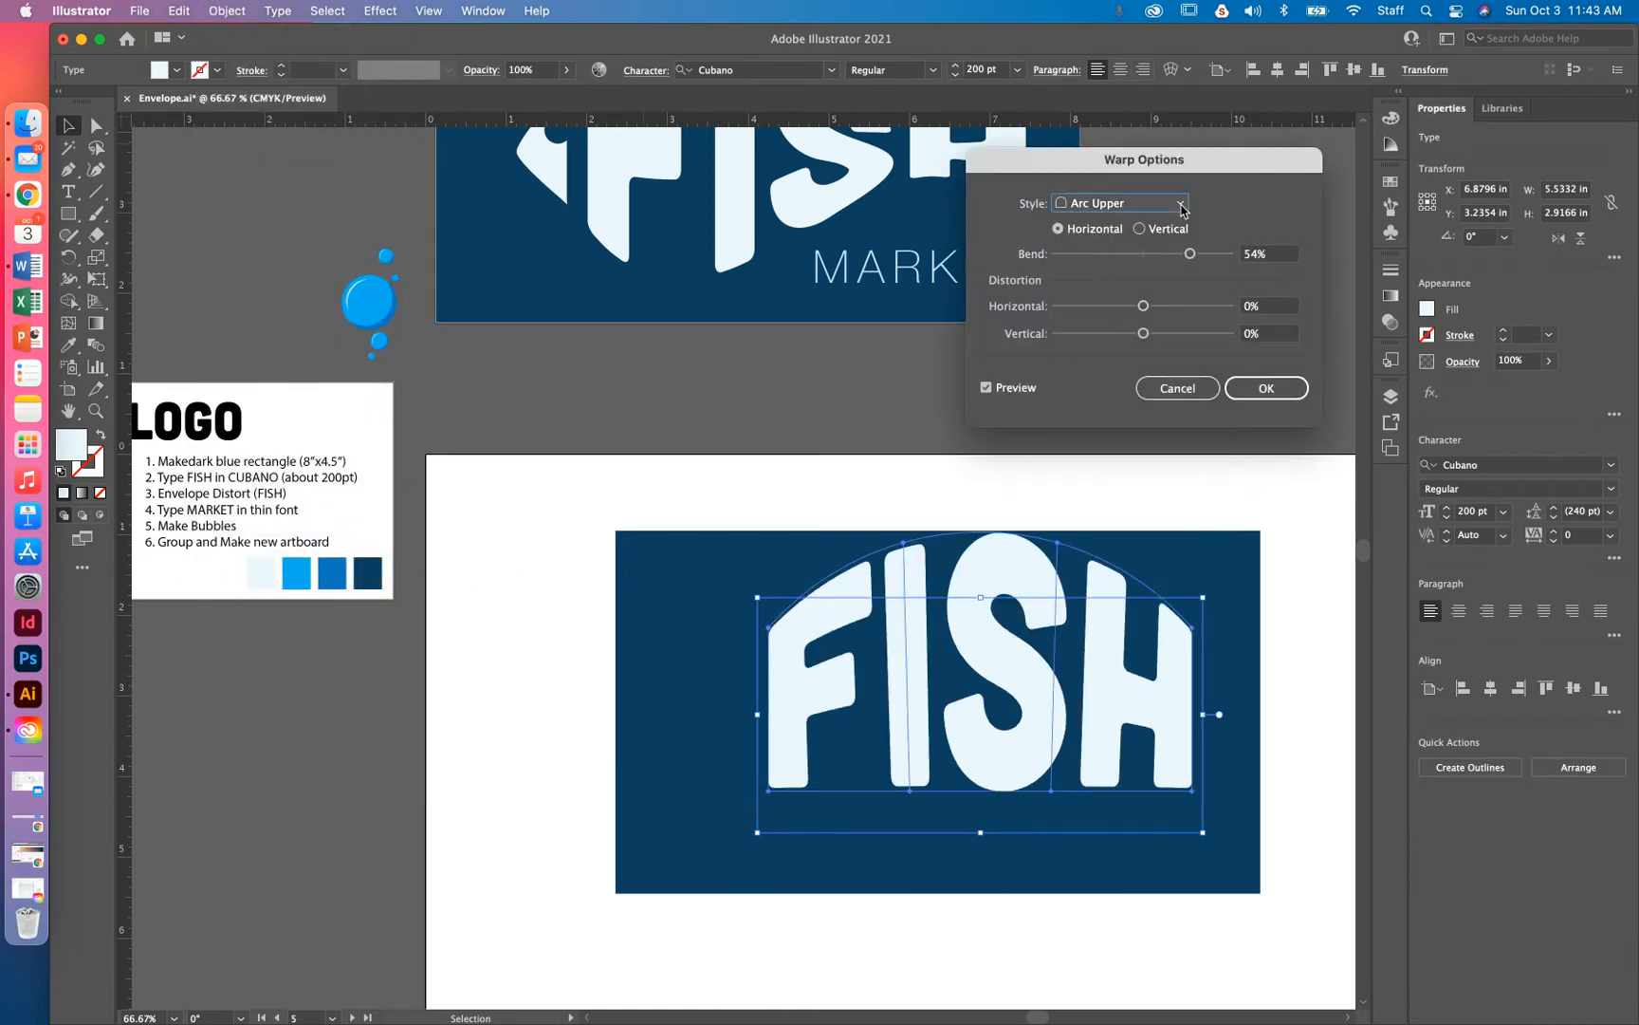
left_click(1181, 206)
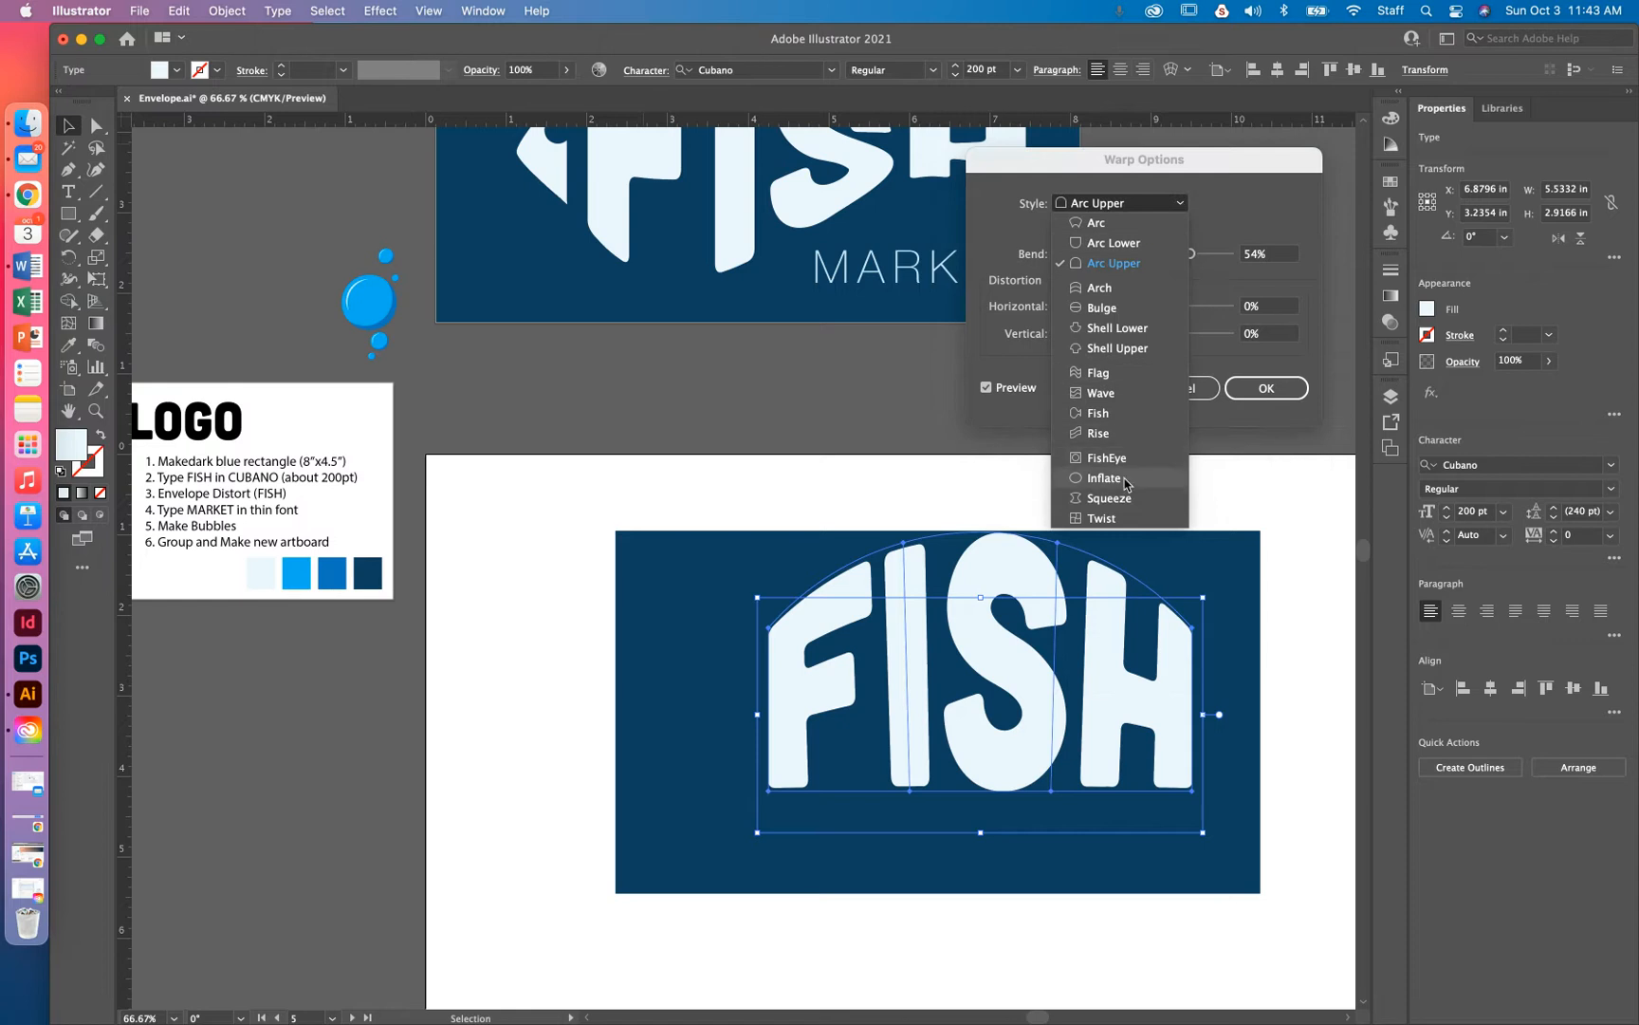
left_click(1125, 416)
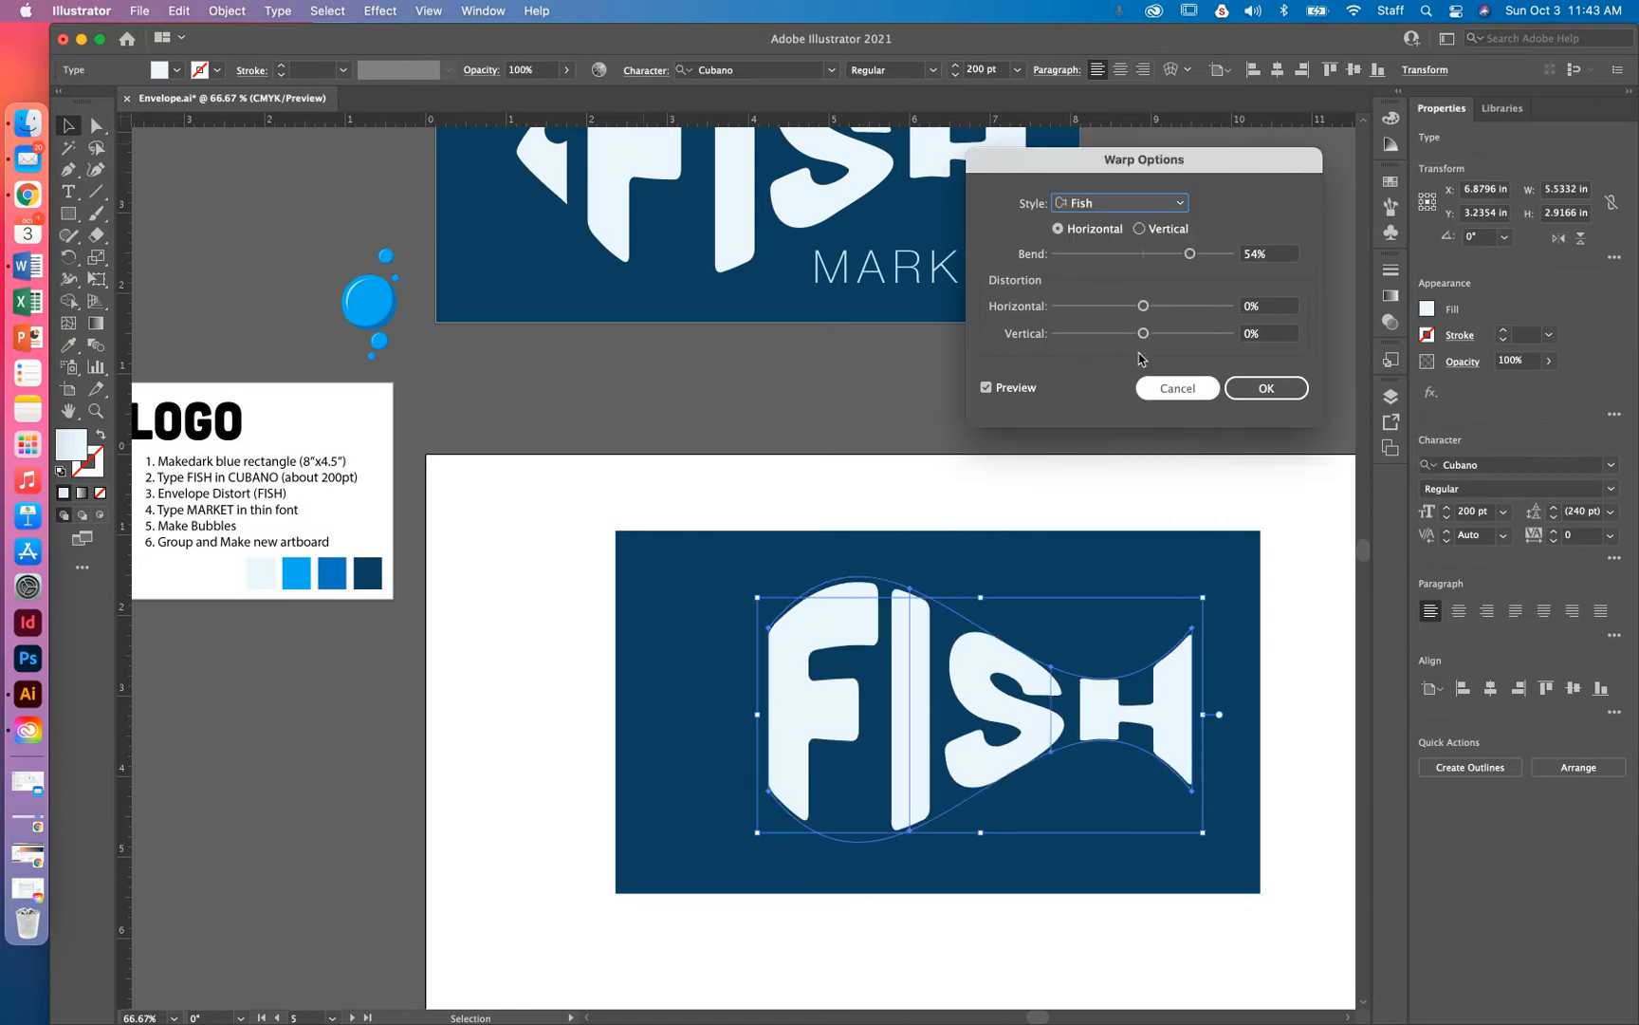
left_click_drag(1271, 257, 1227, 258)
type("55")
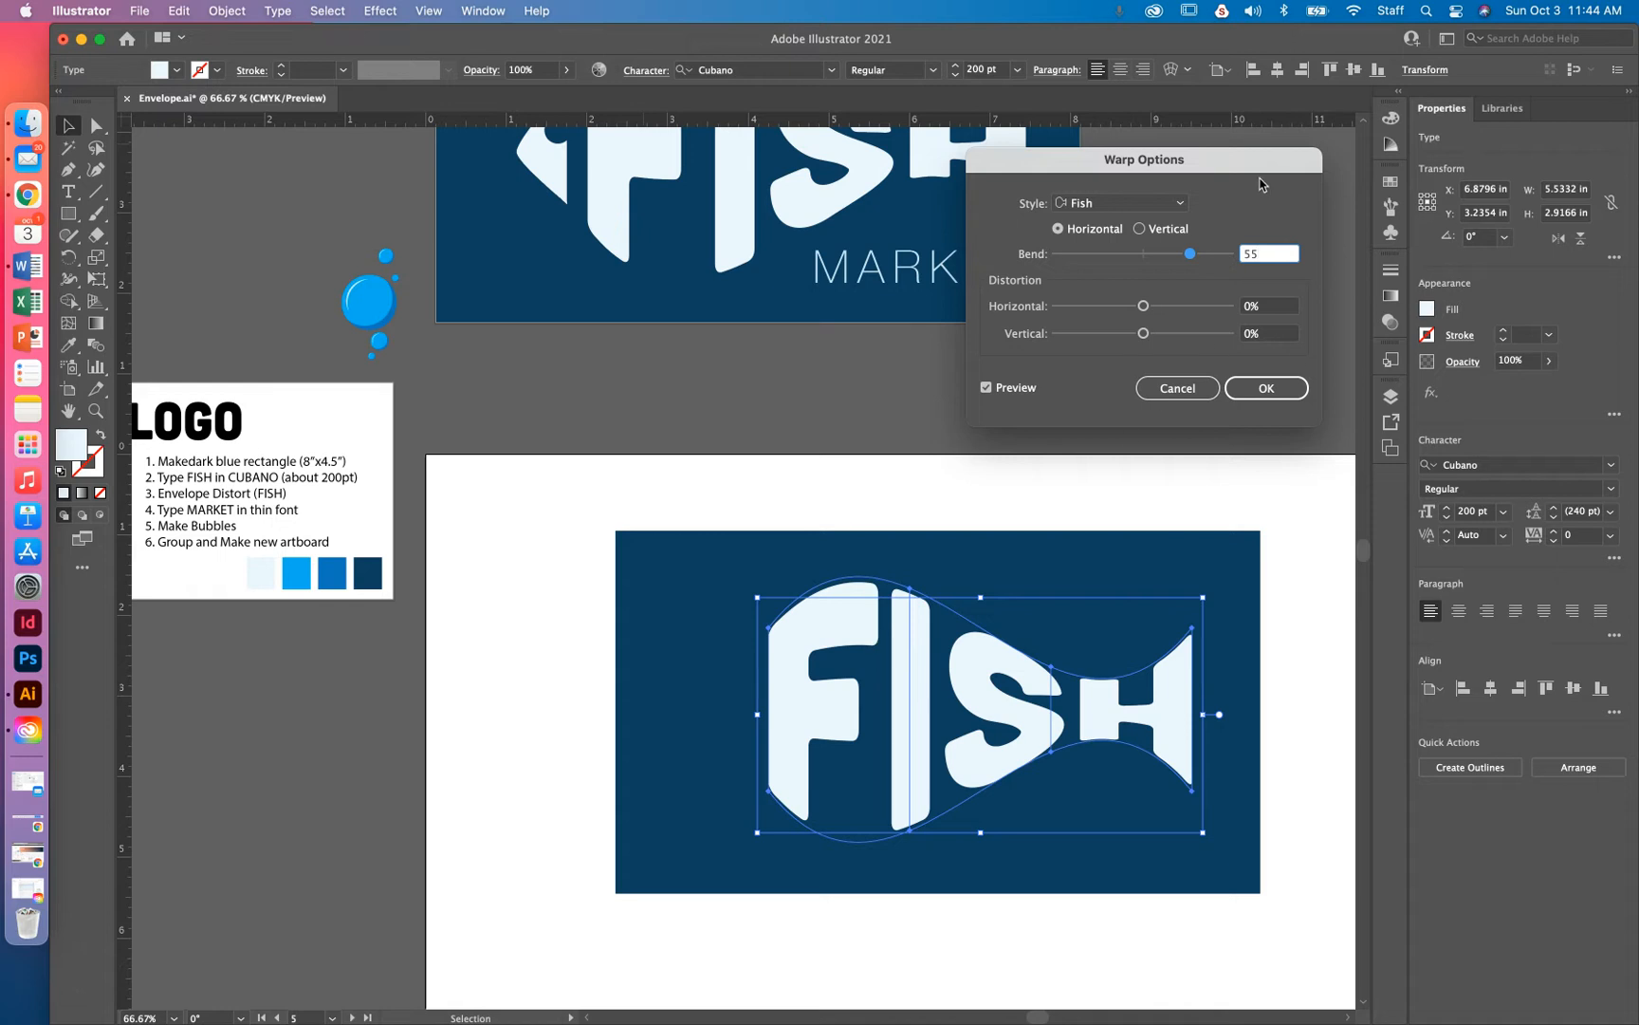
left_click_drag(1190, 255, 1196, 258)
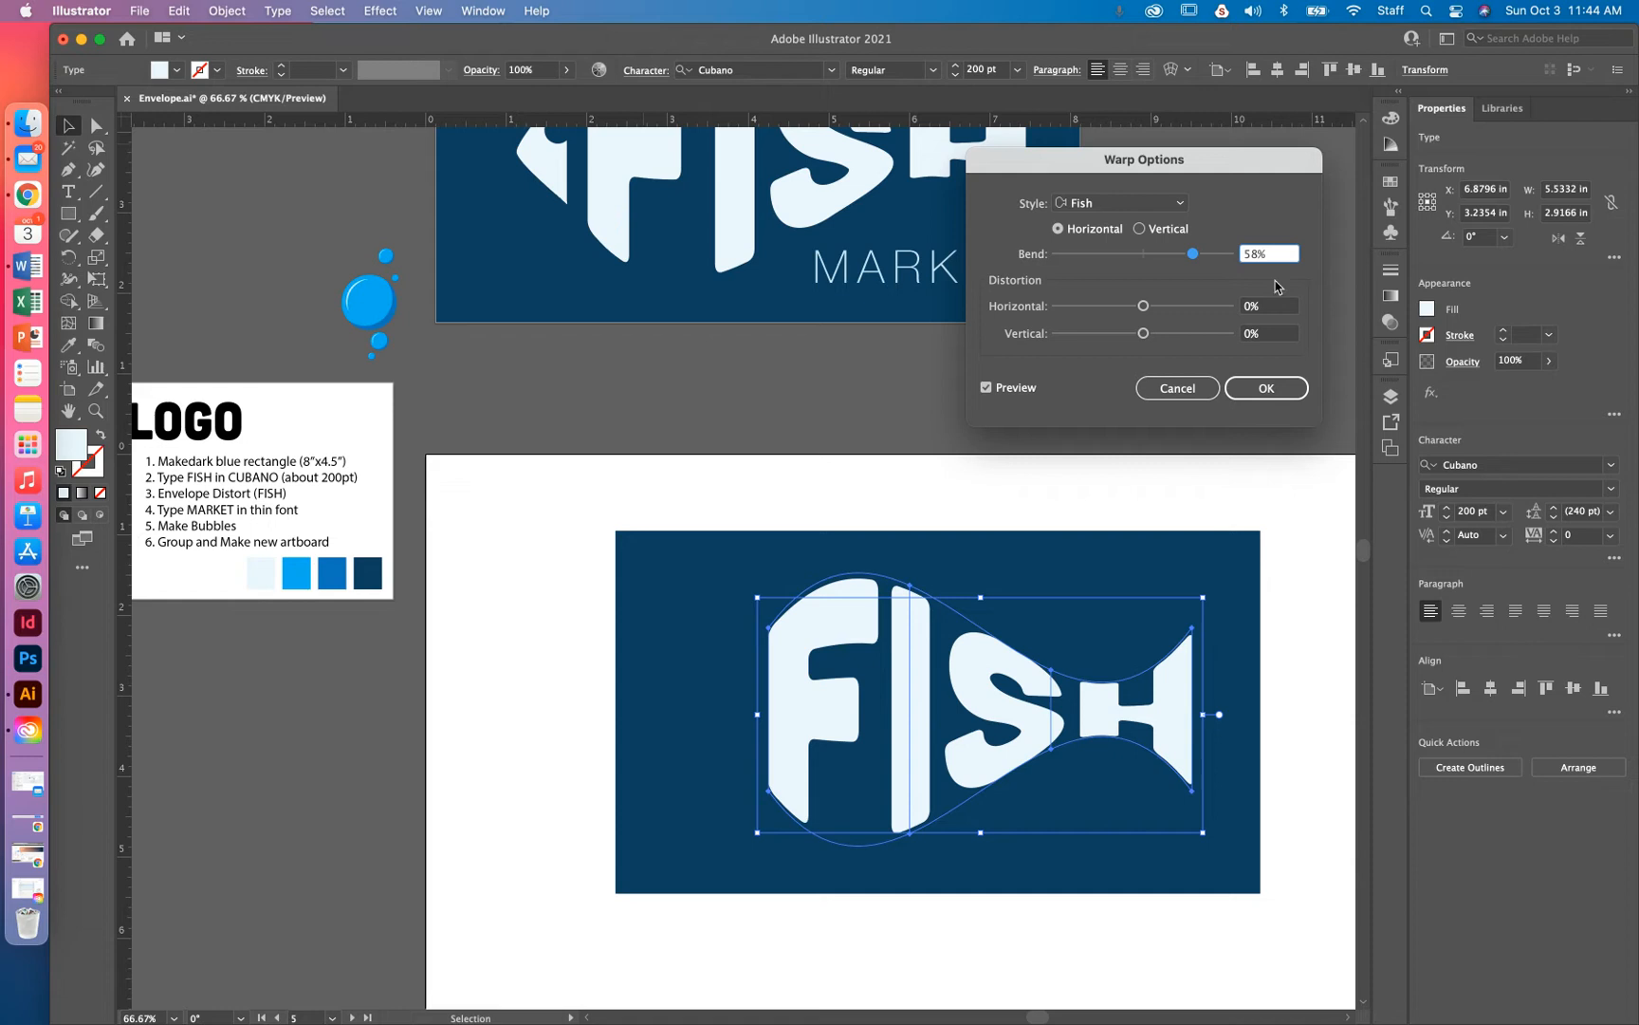
left_click(1296, 389)
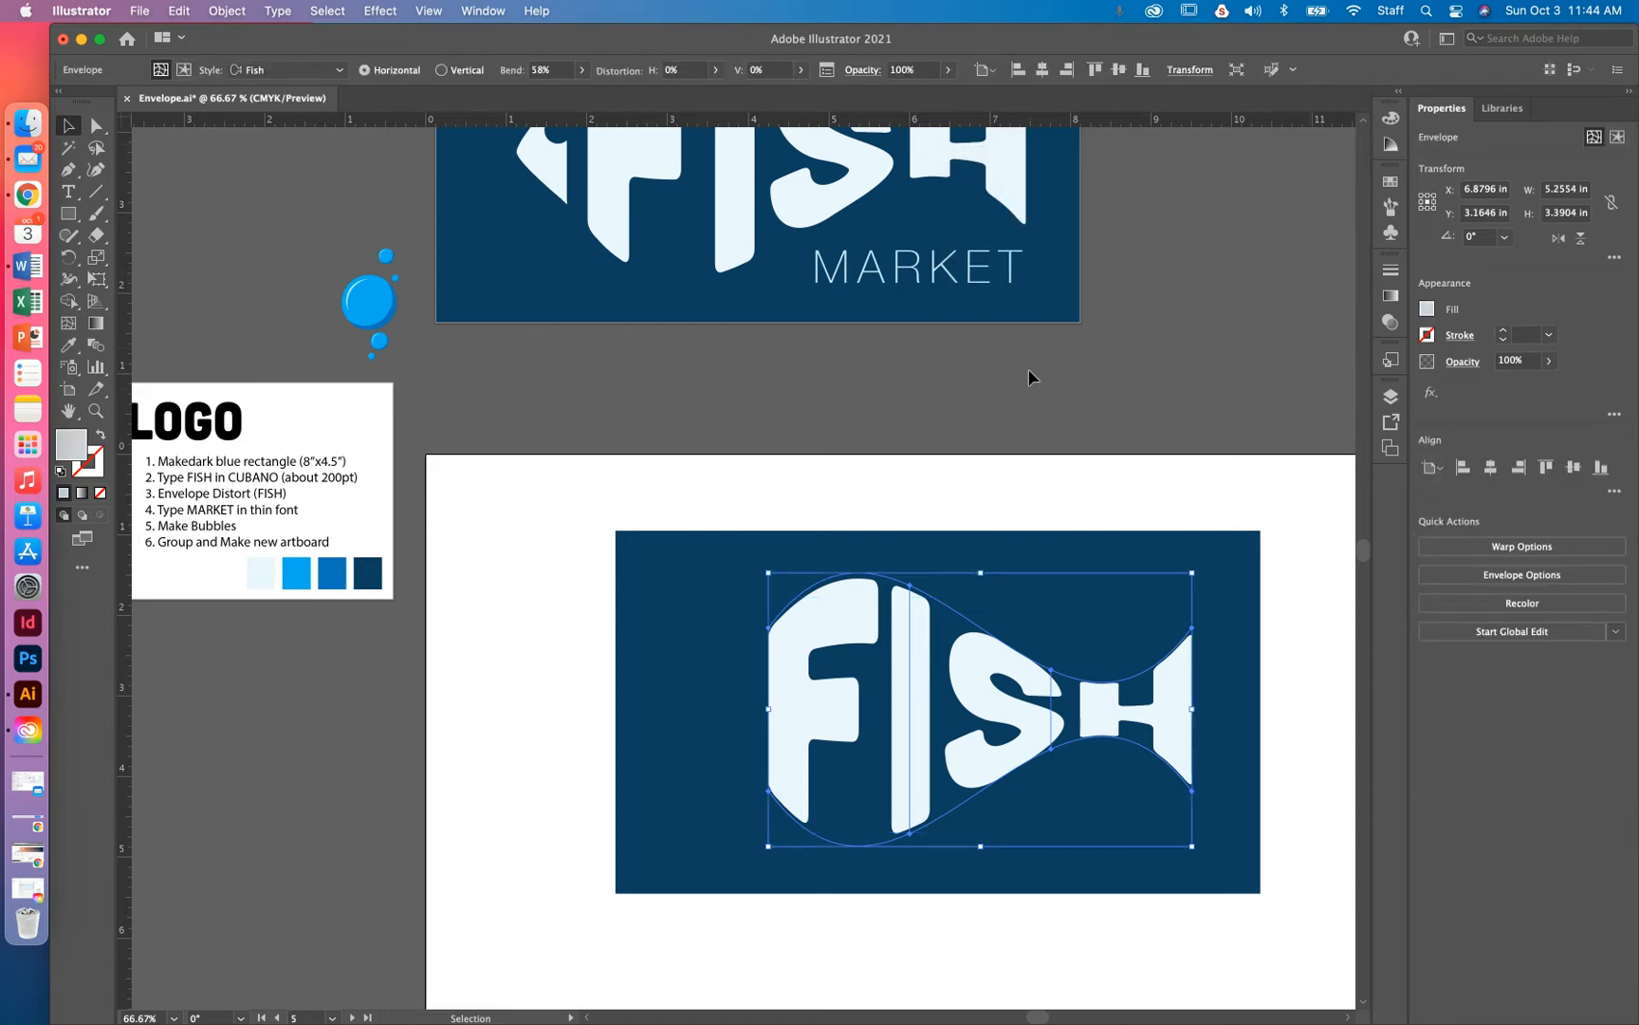
left_click_drag(966, 657, 992, 656)
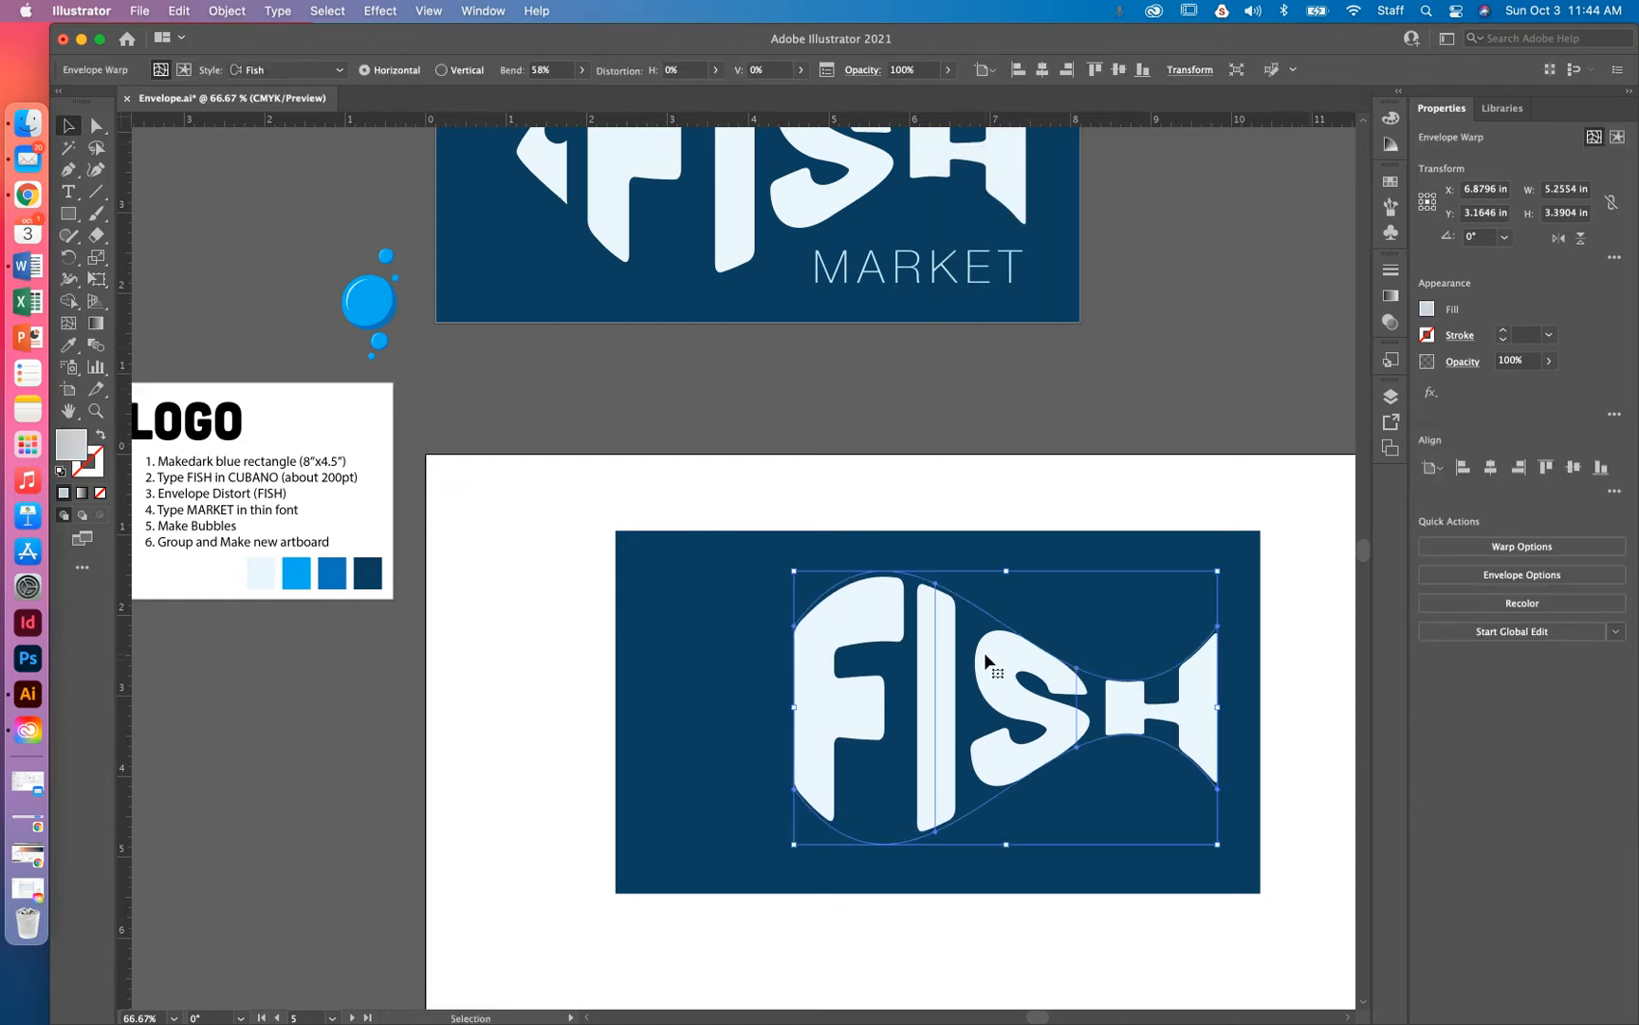
left_click(224, 12)
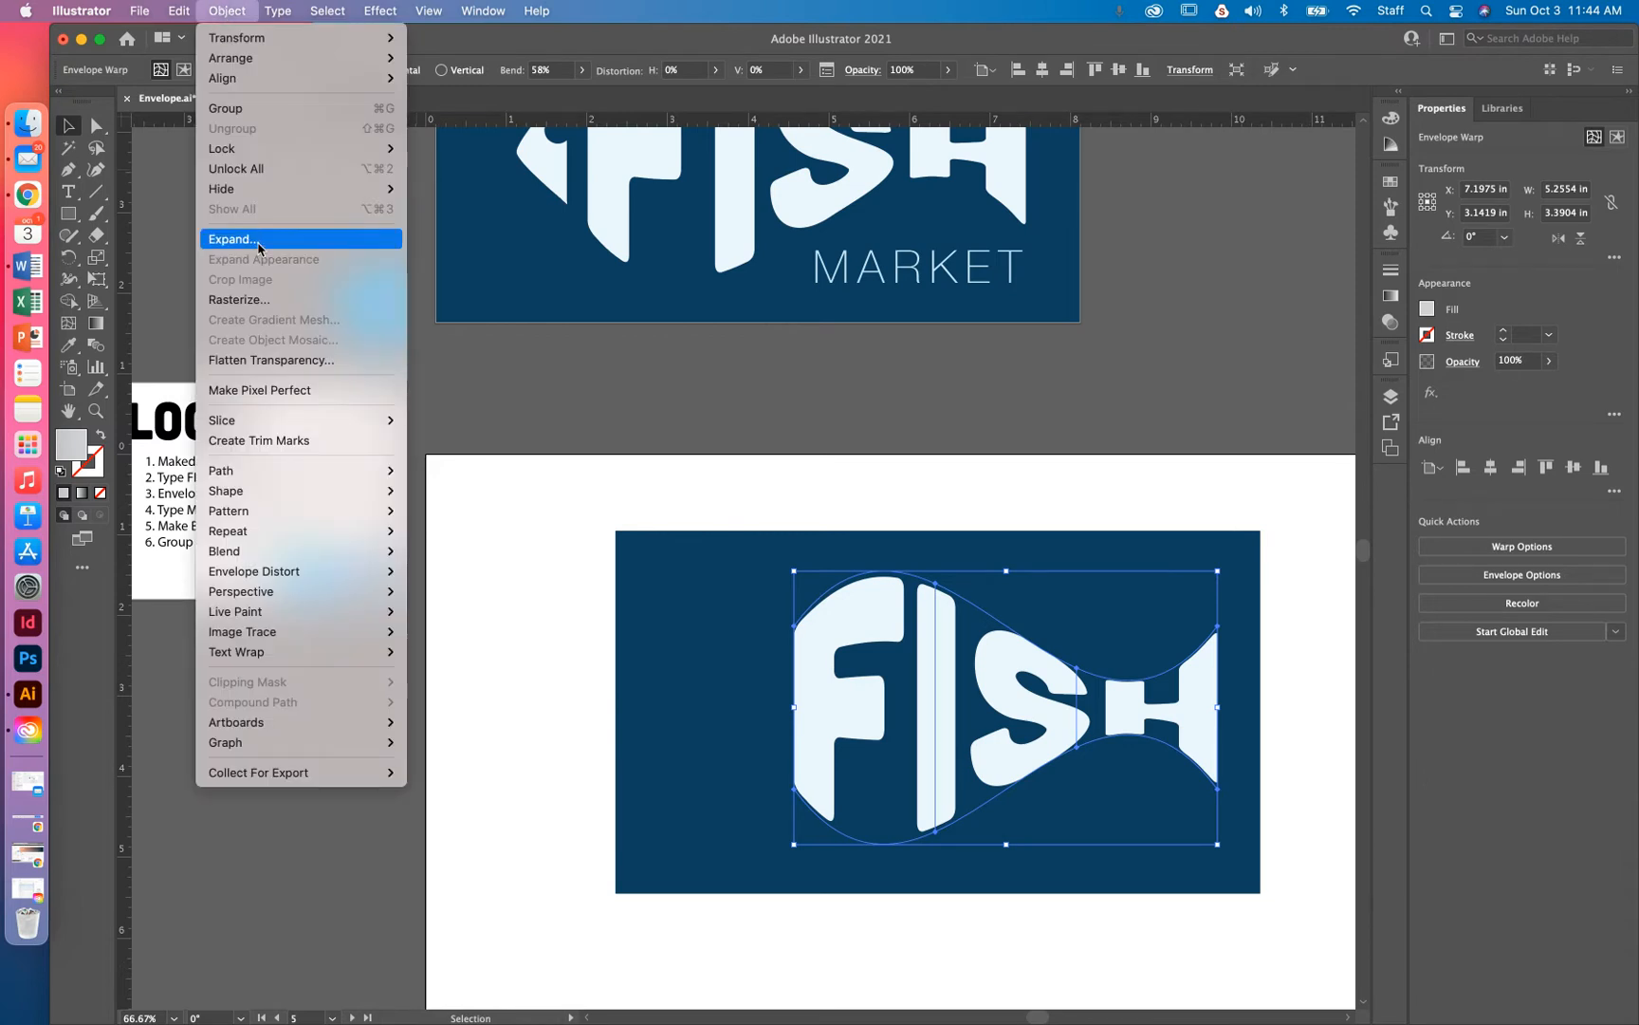
Expand the FISH envelope into outlines, select the I inside the group, then exit isolation mode
mouse_move(283, 581)
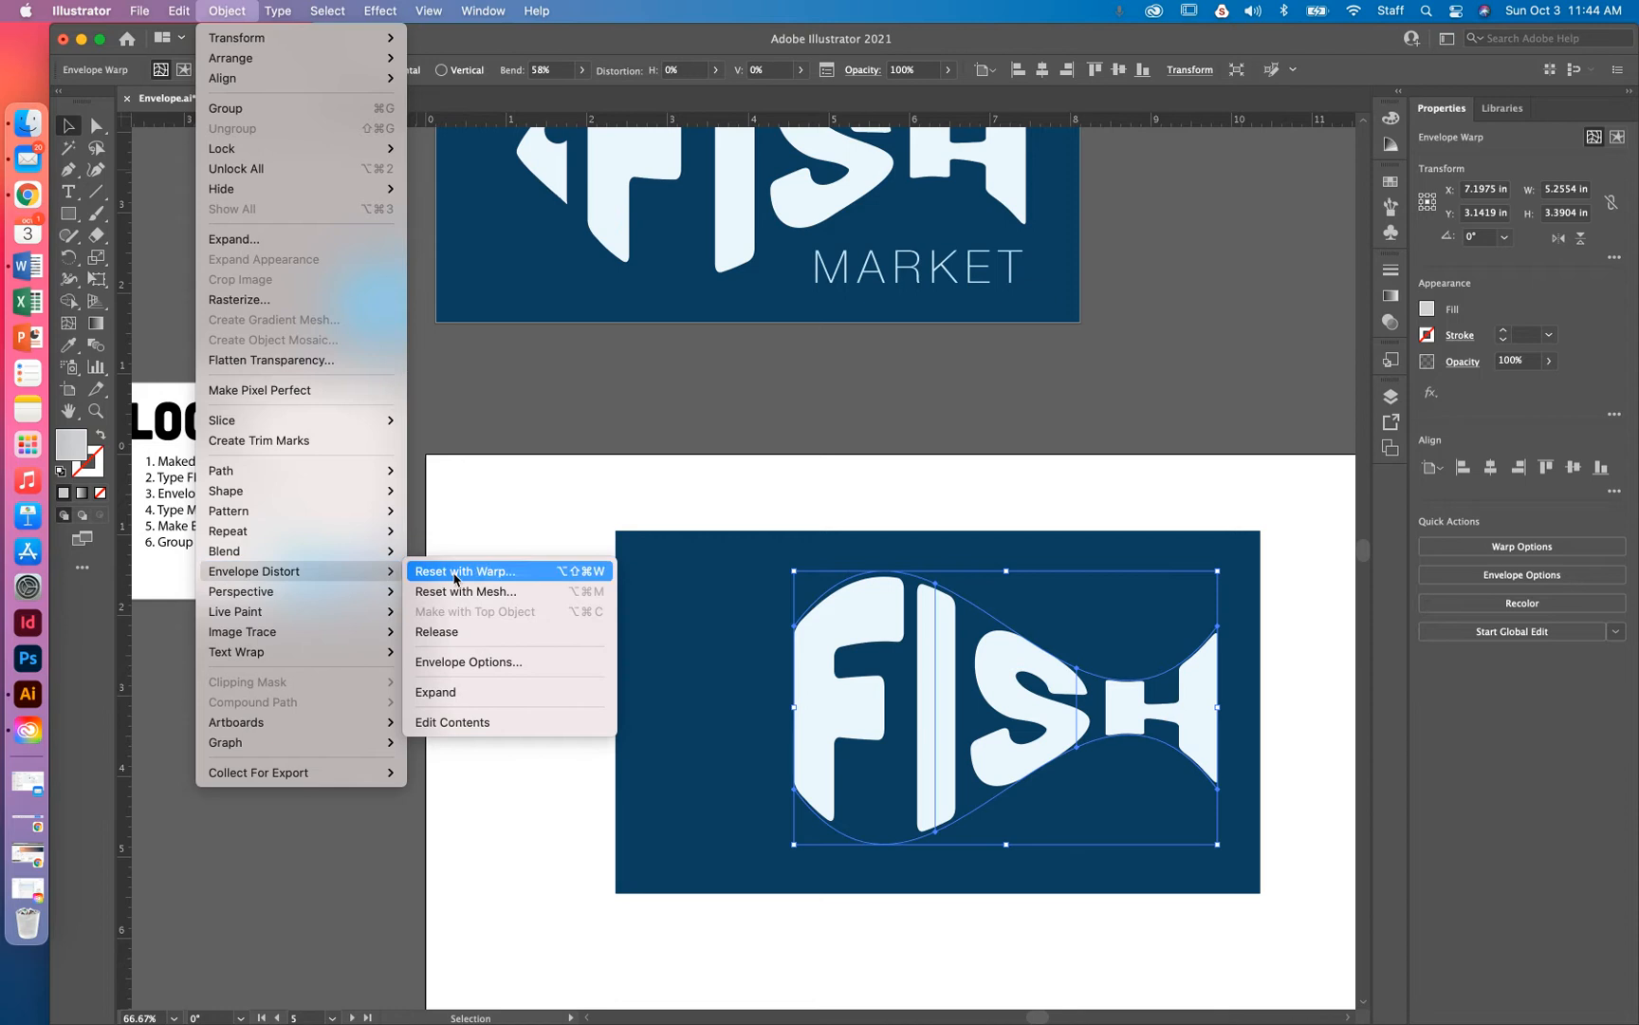
left_click(447, 697)
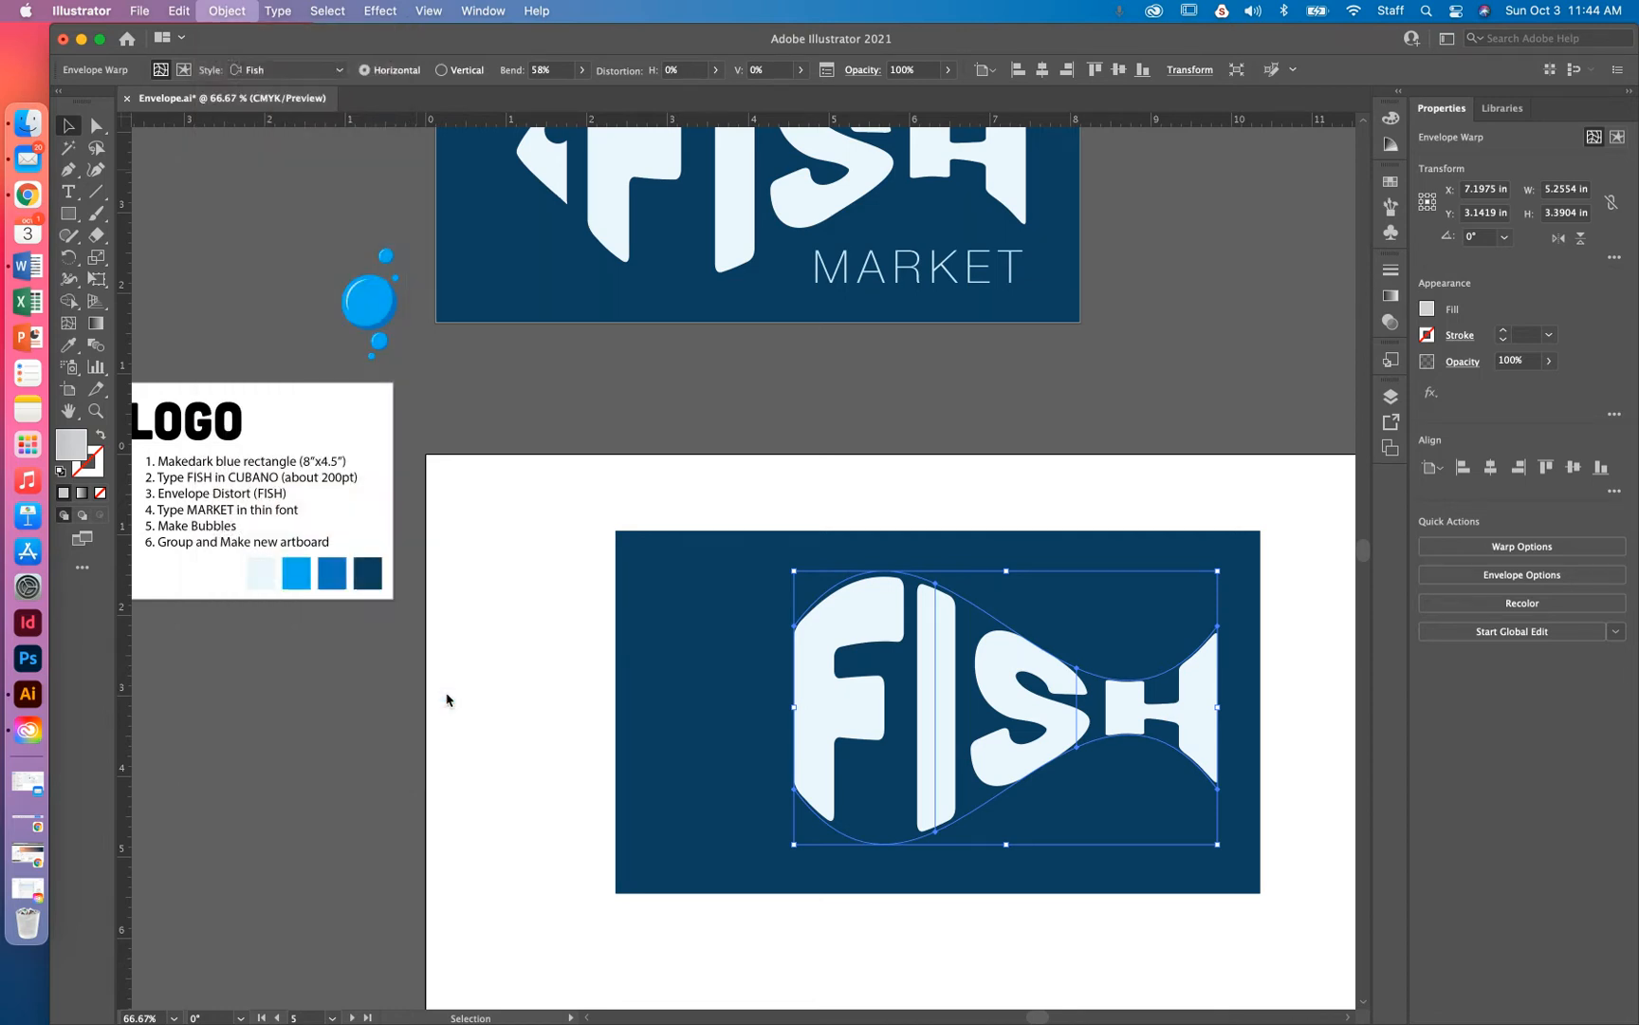
double_click(926, 716)
double_click(825, 687)
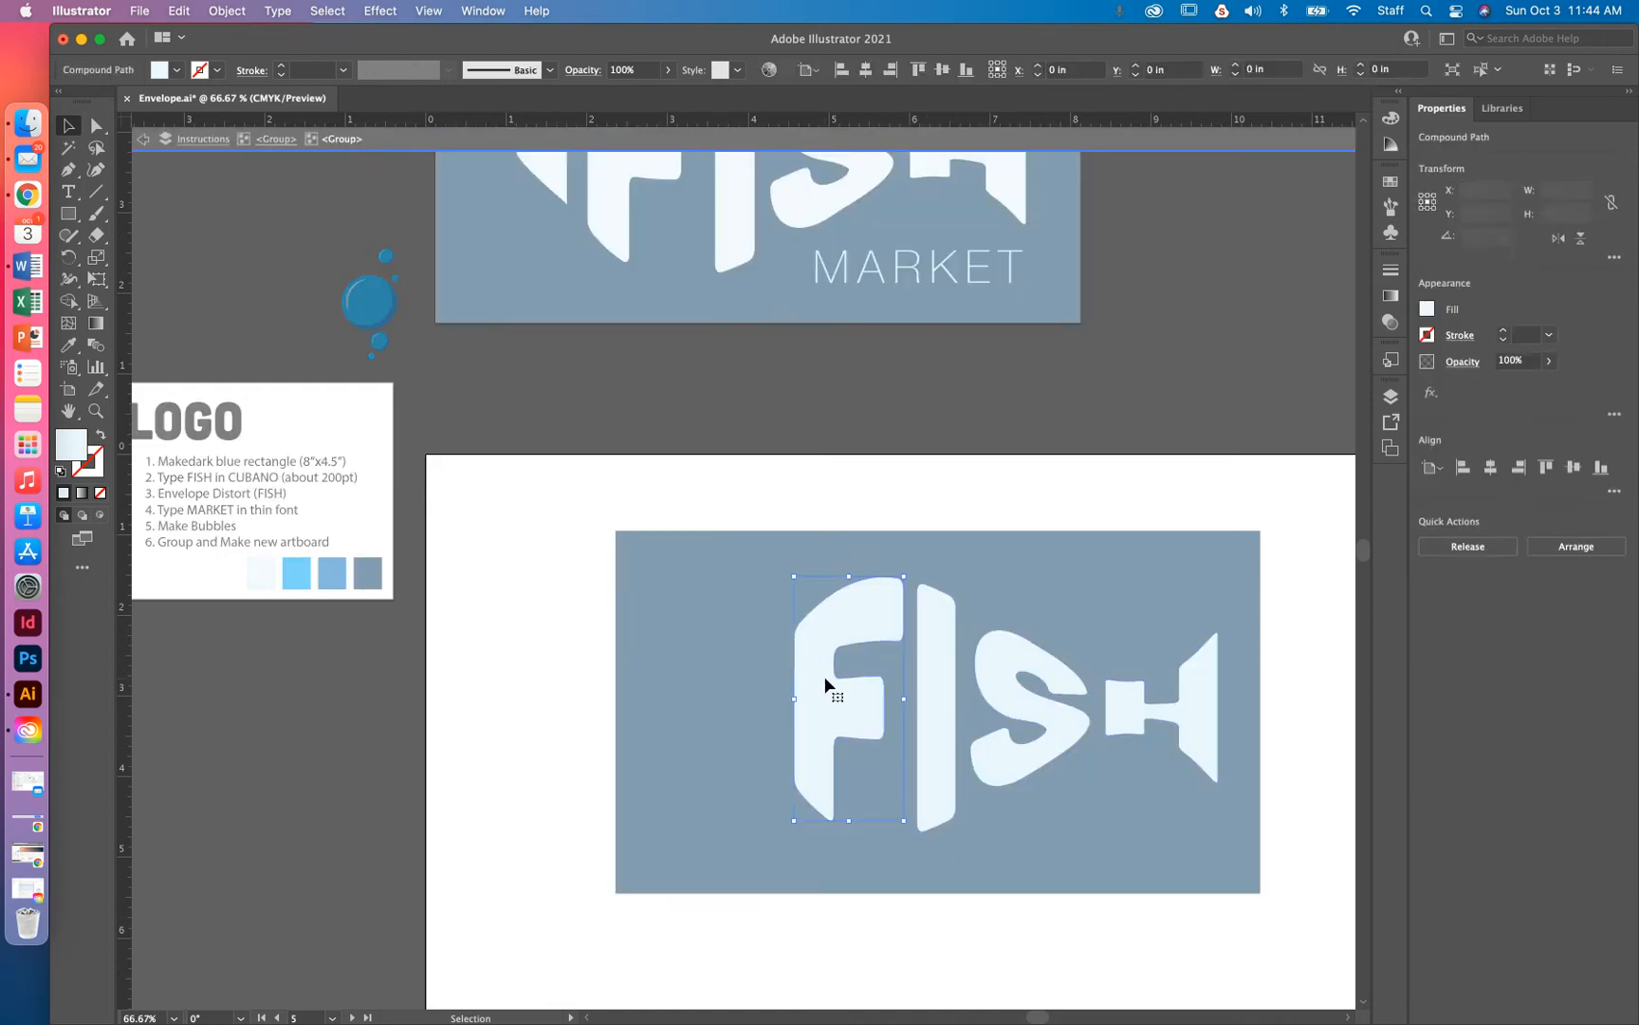
left_click(935, 684)
key("Escape")
key("Escape")
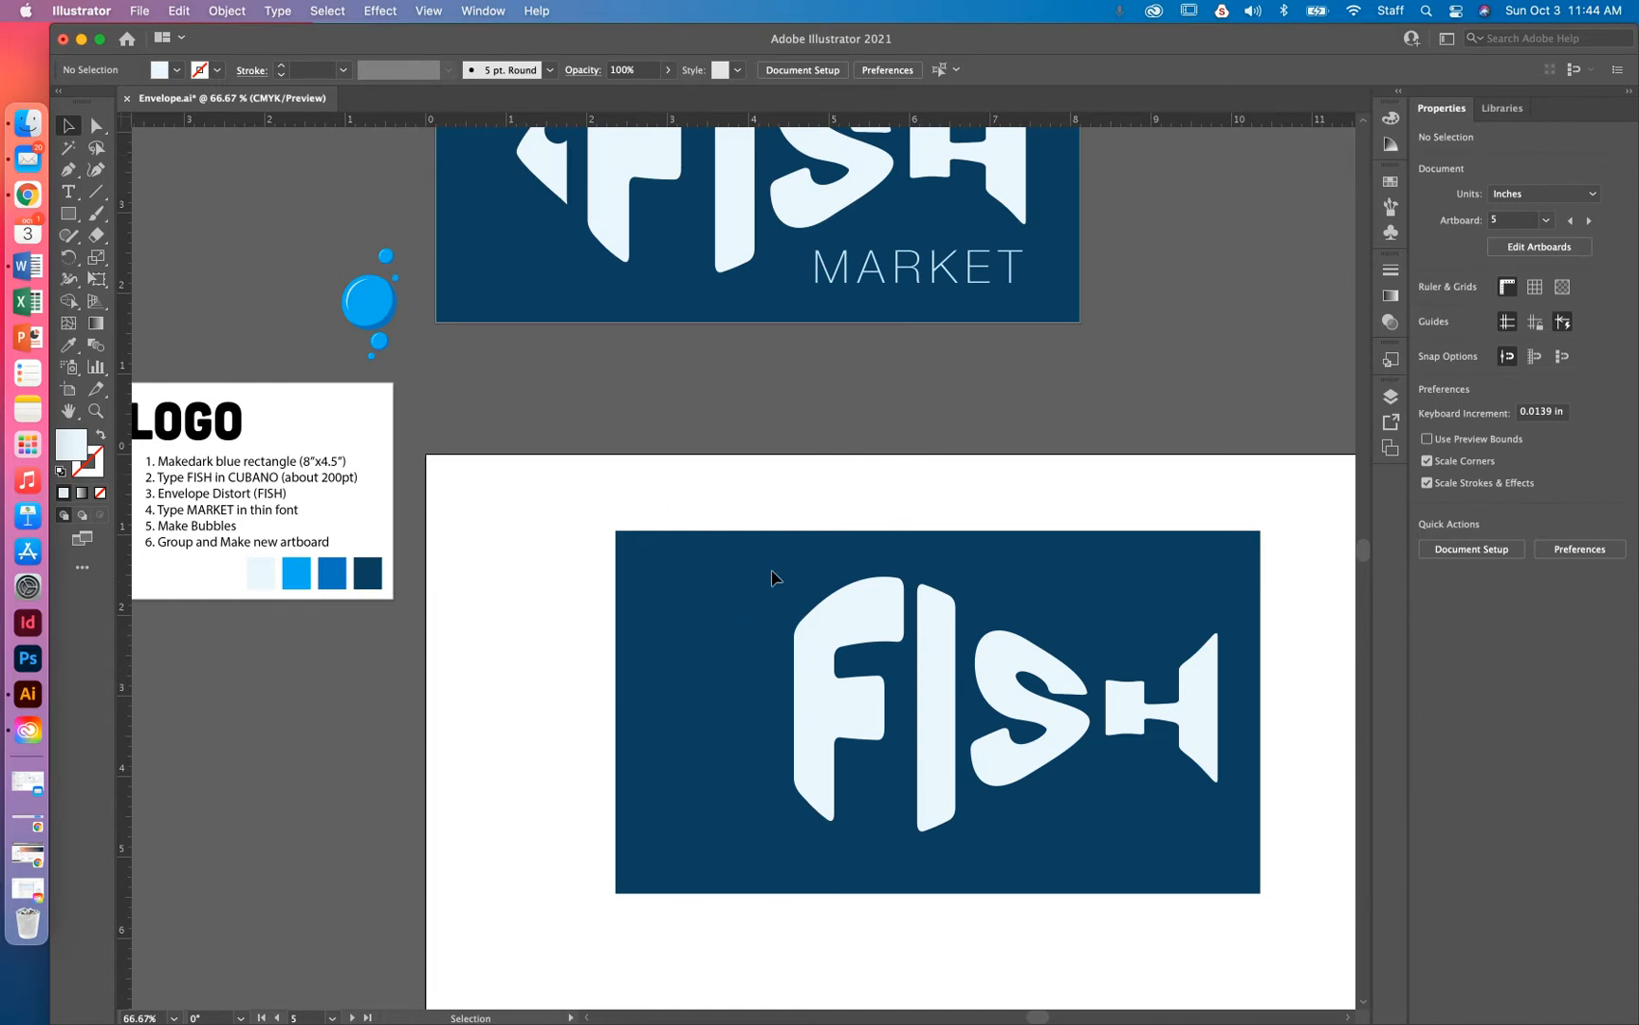
Draw a pale blue wedge with a curved upper edge just left of the F in FISH
left_click(68, 169)
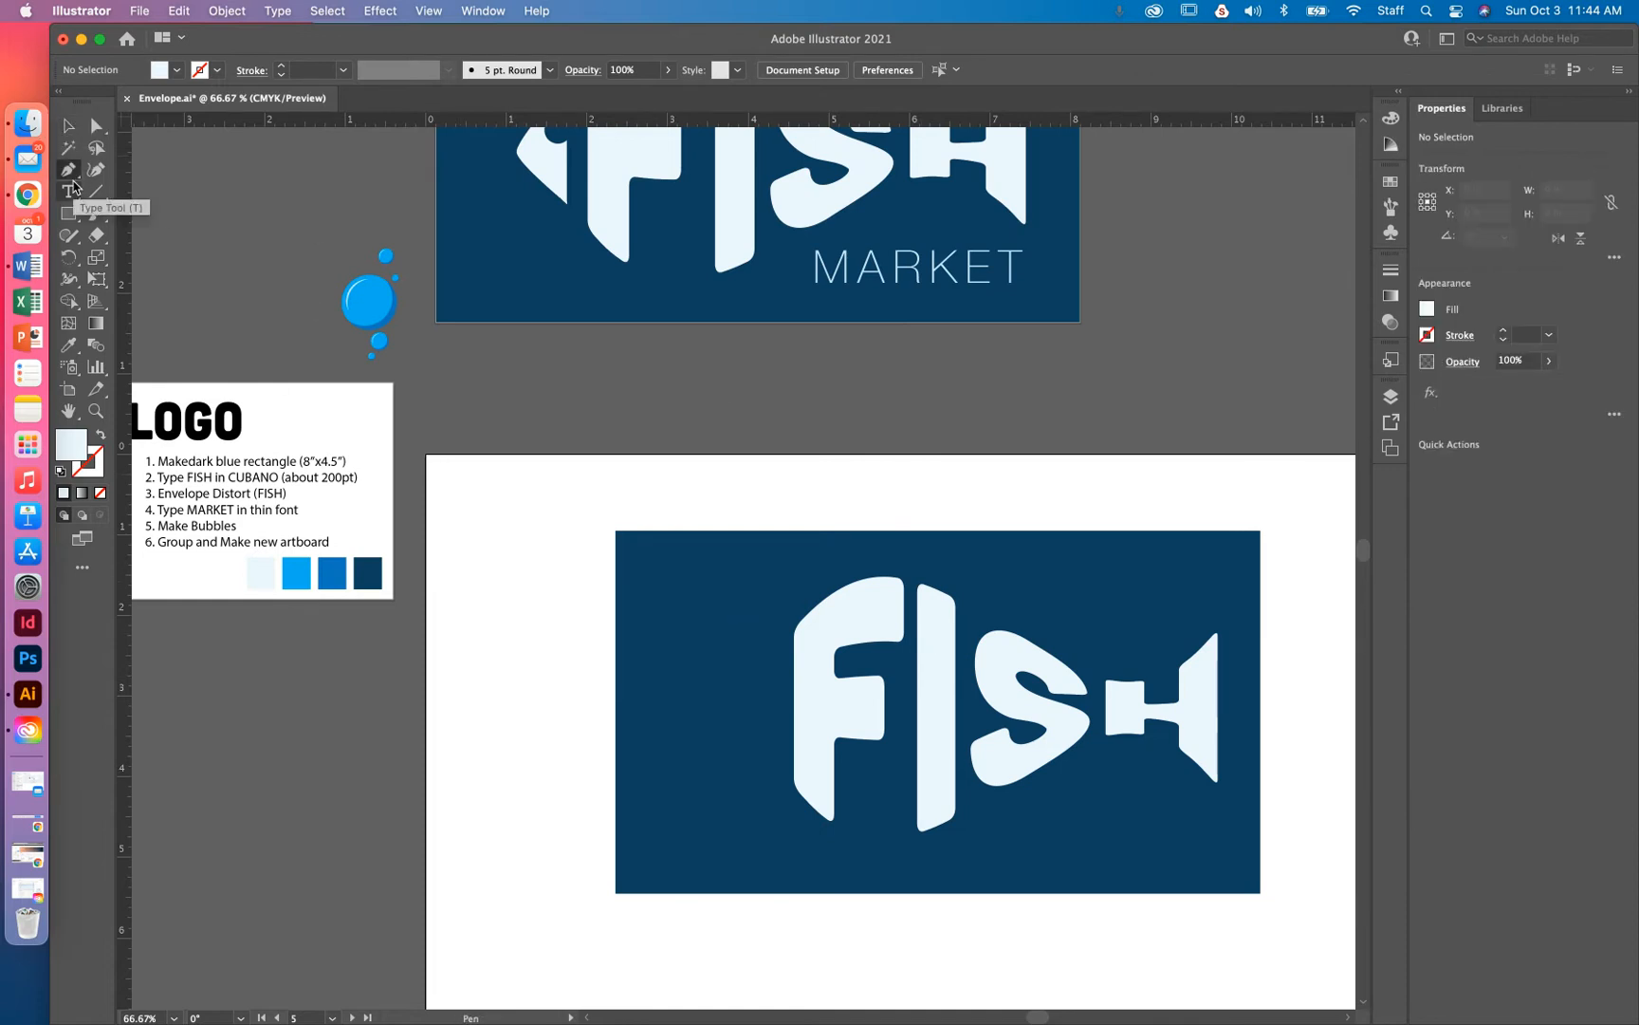
key("super+equal")
key("super+equal")
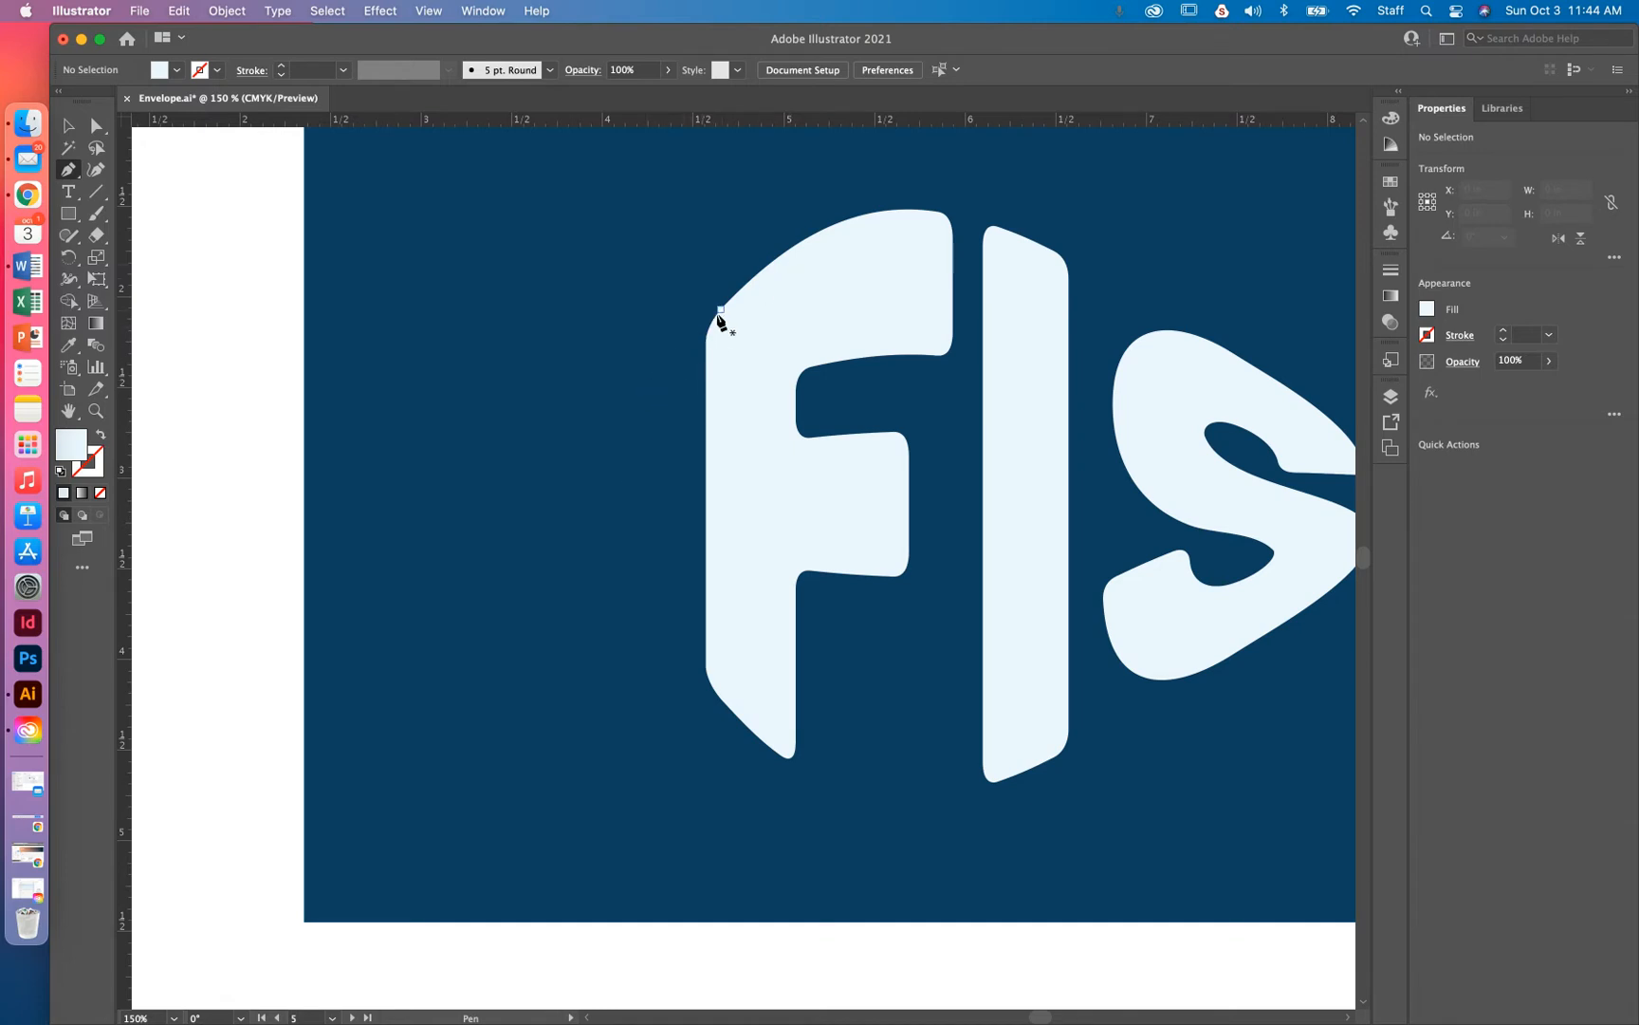
left_click(659, 367)
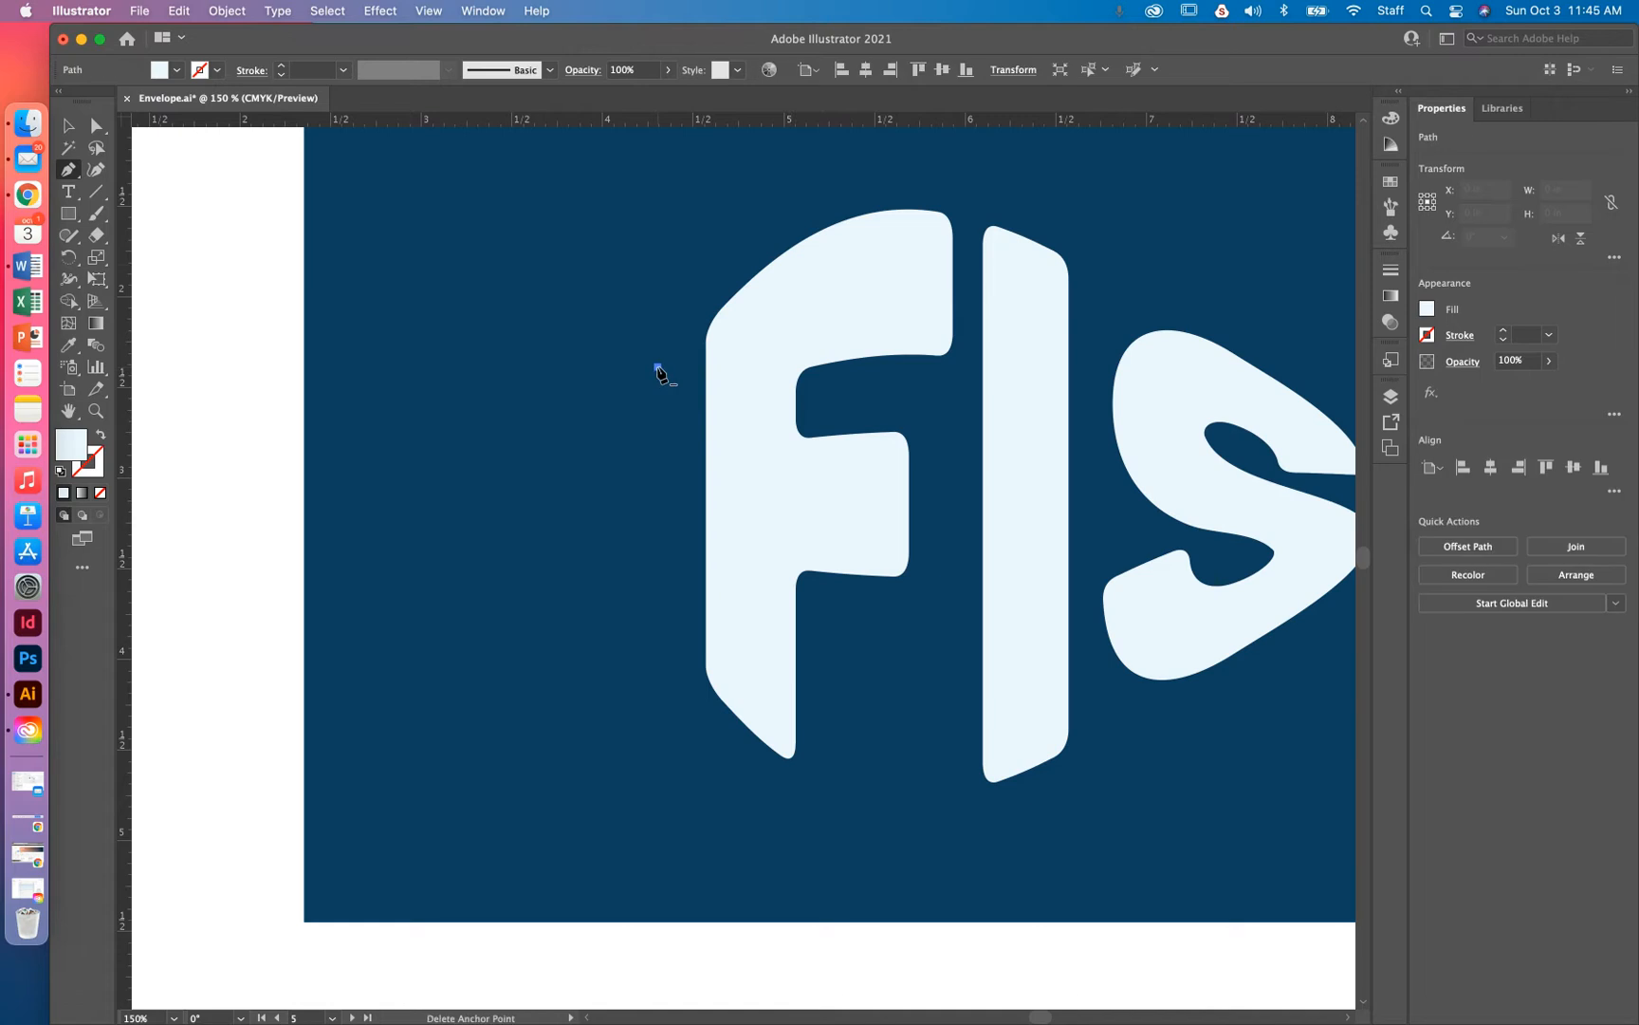
key("super+z")
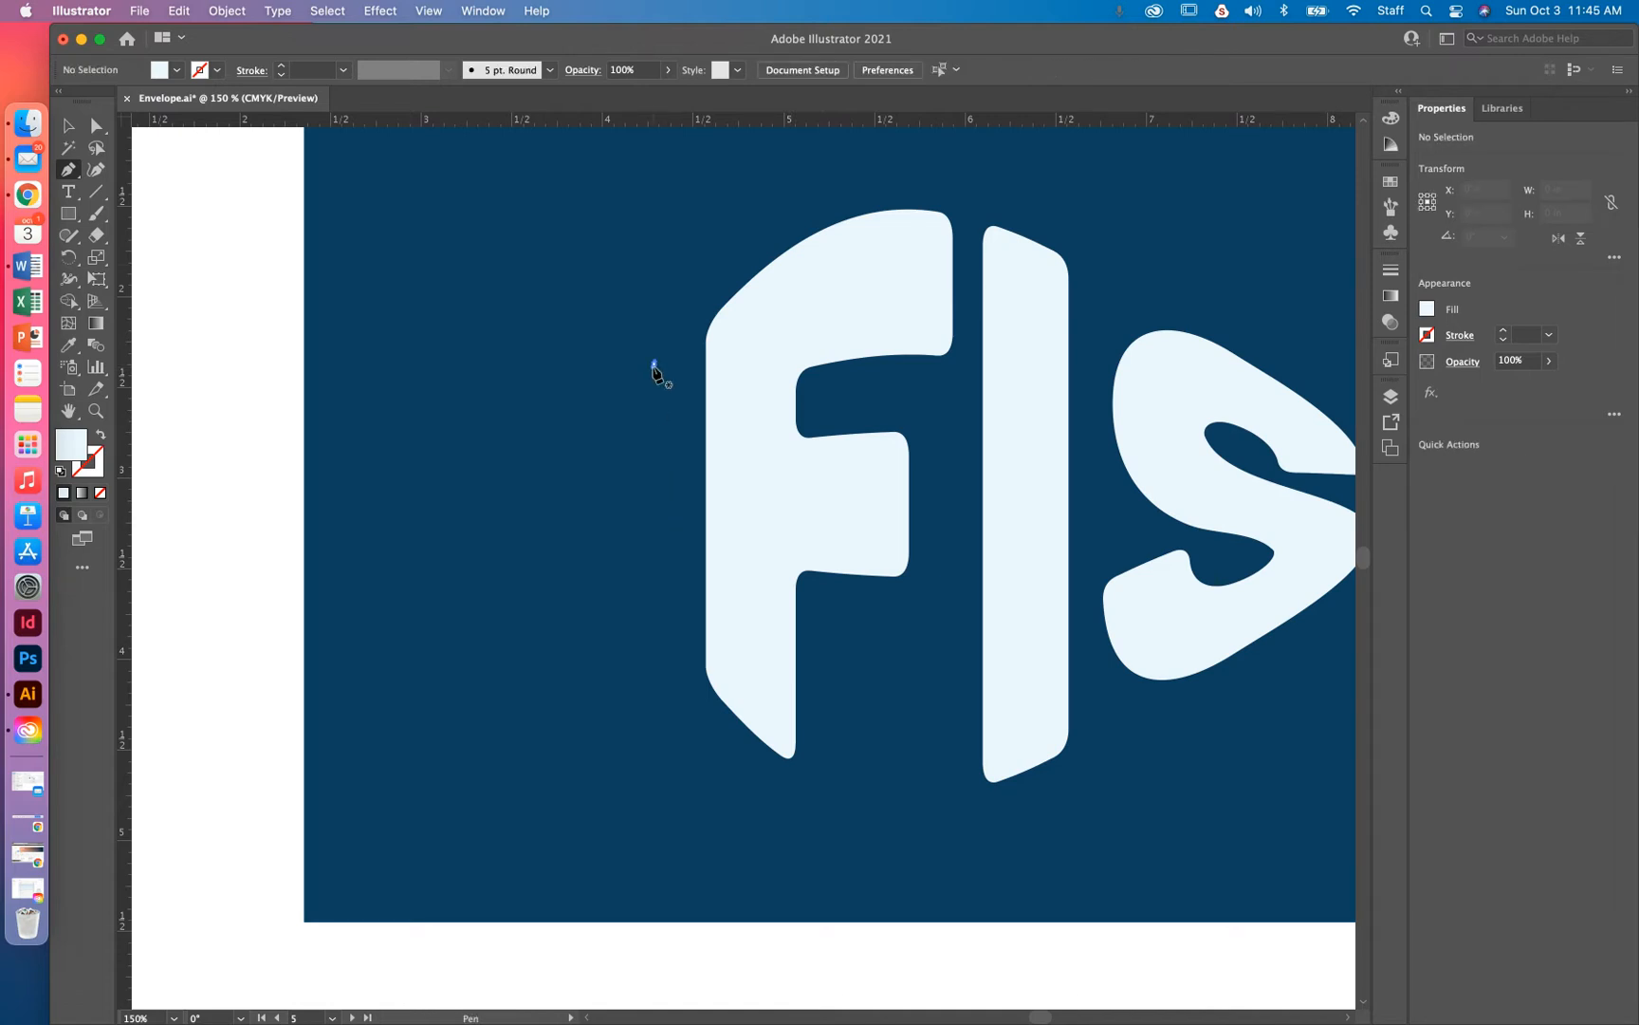
left_click(653, 366)
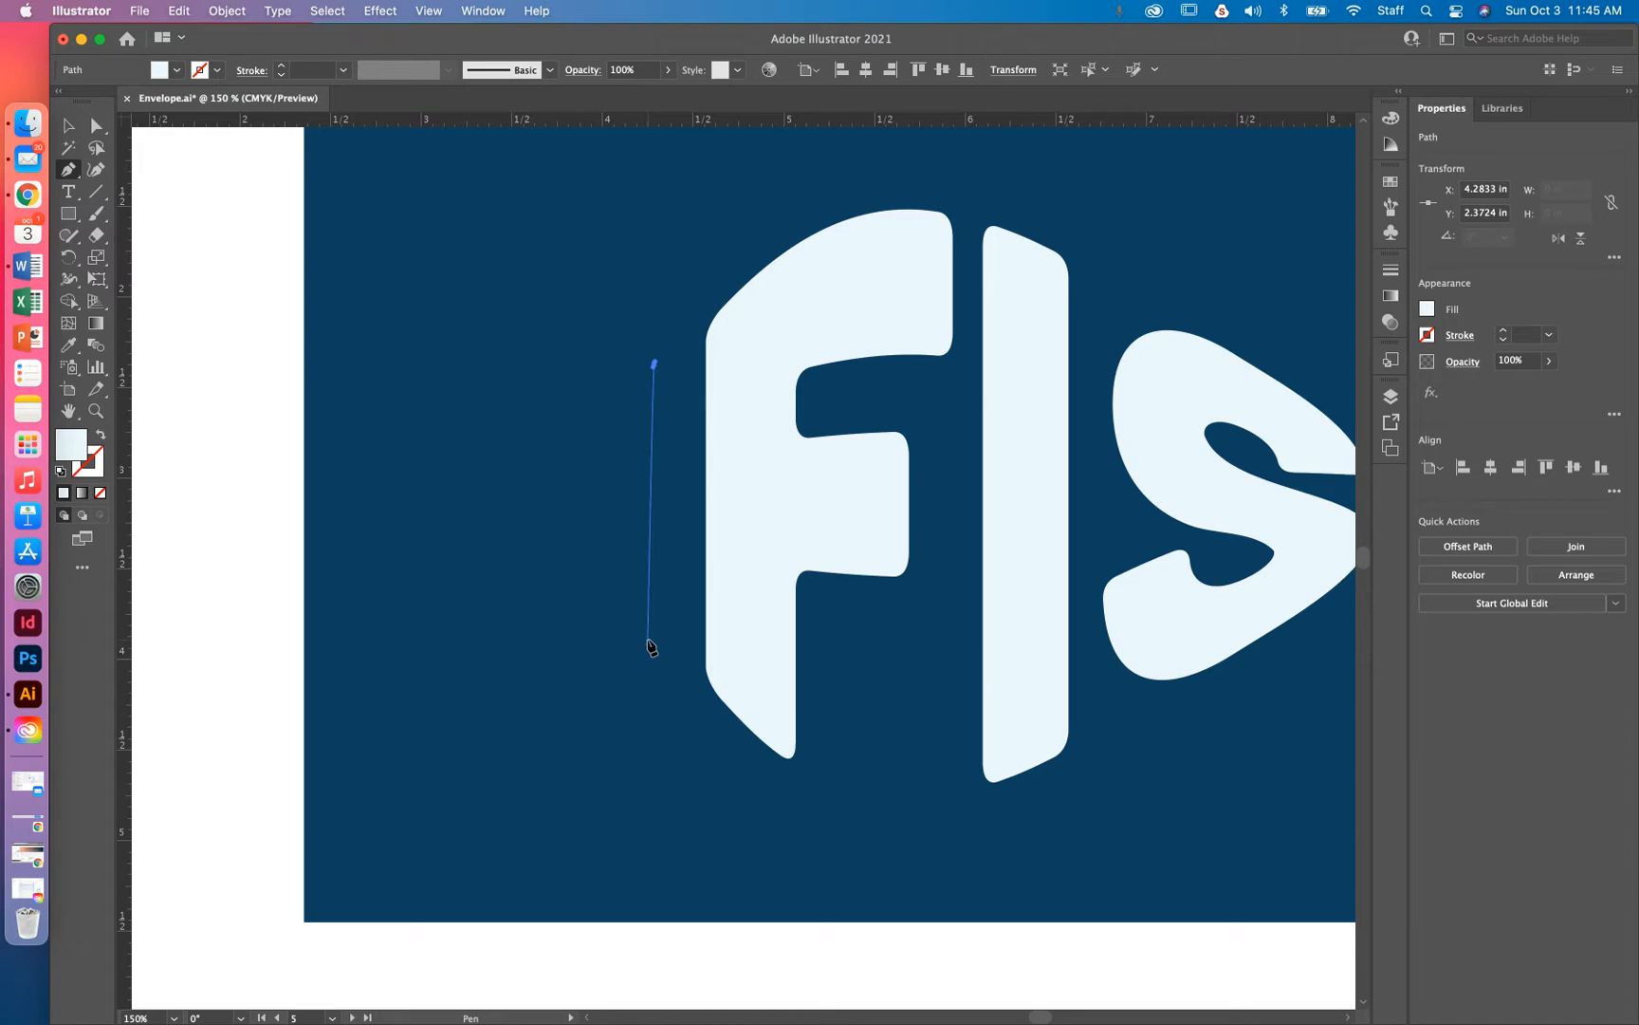
left_click(649, 622)
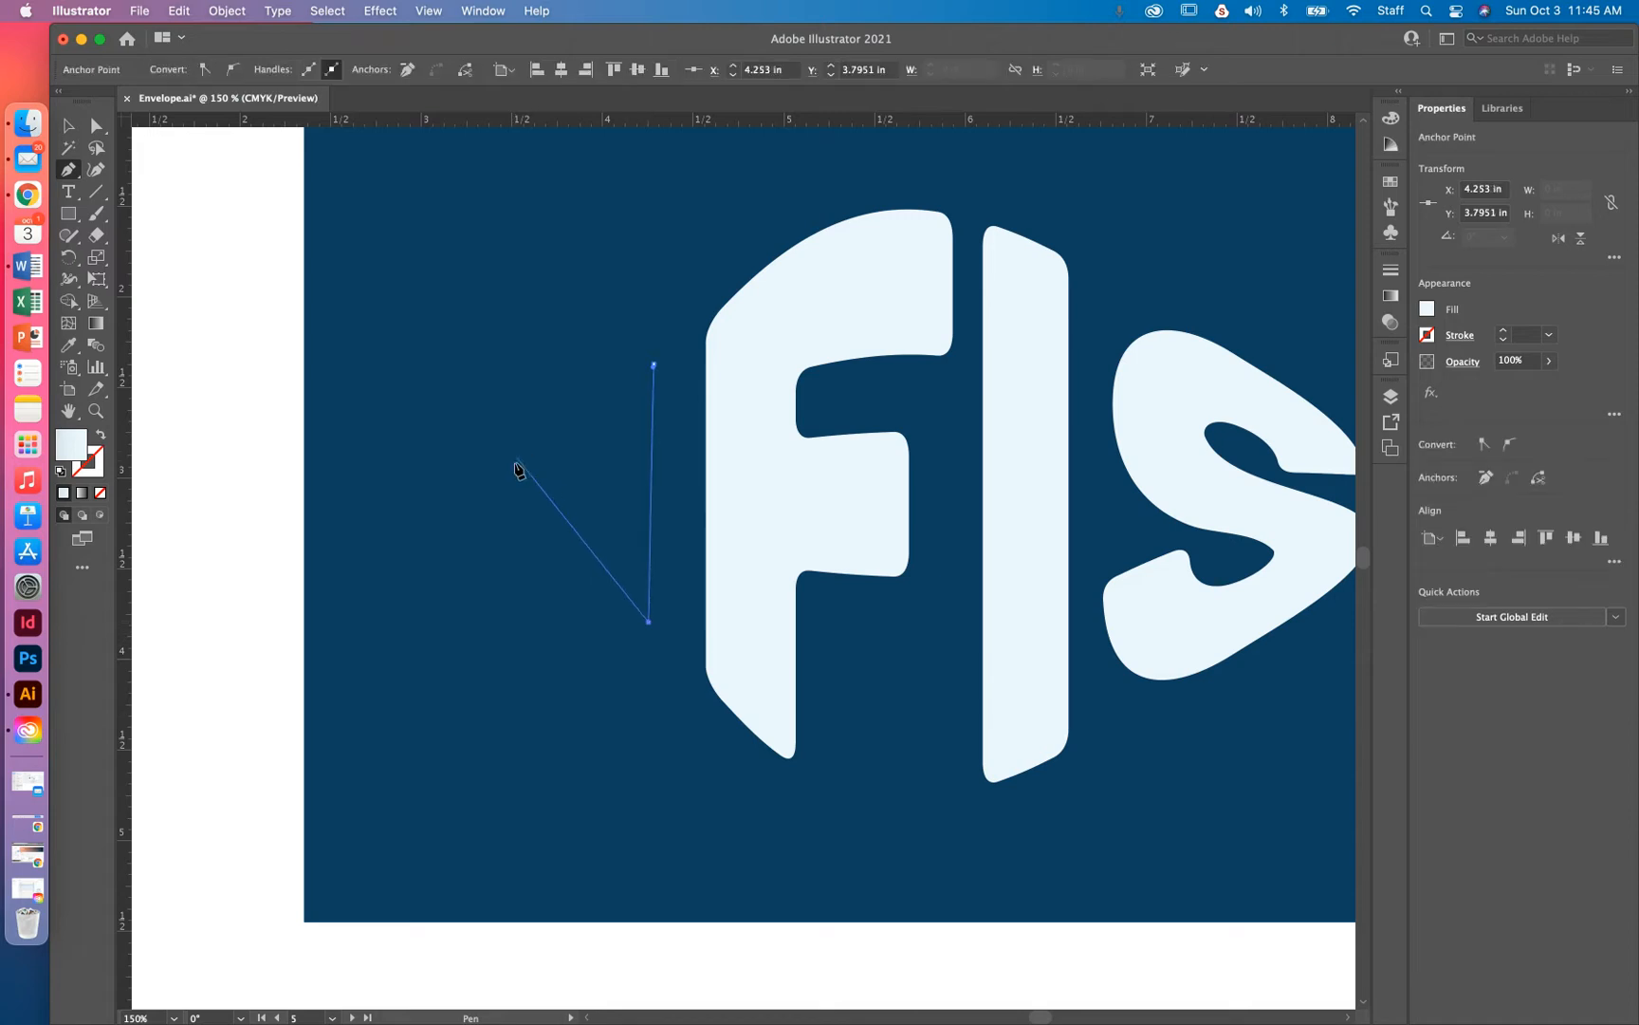
left_click_drag(532, 465, 531, 436)
left_click(654, 366)
left_click_drag(654, 364, 674, 366)
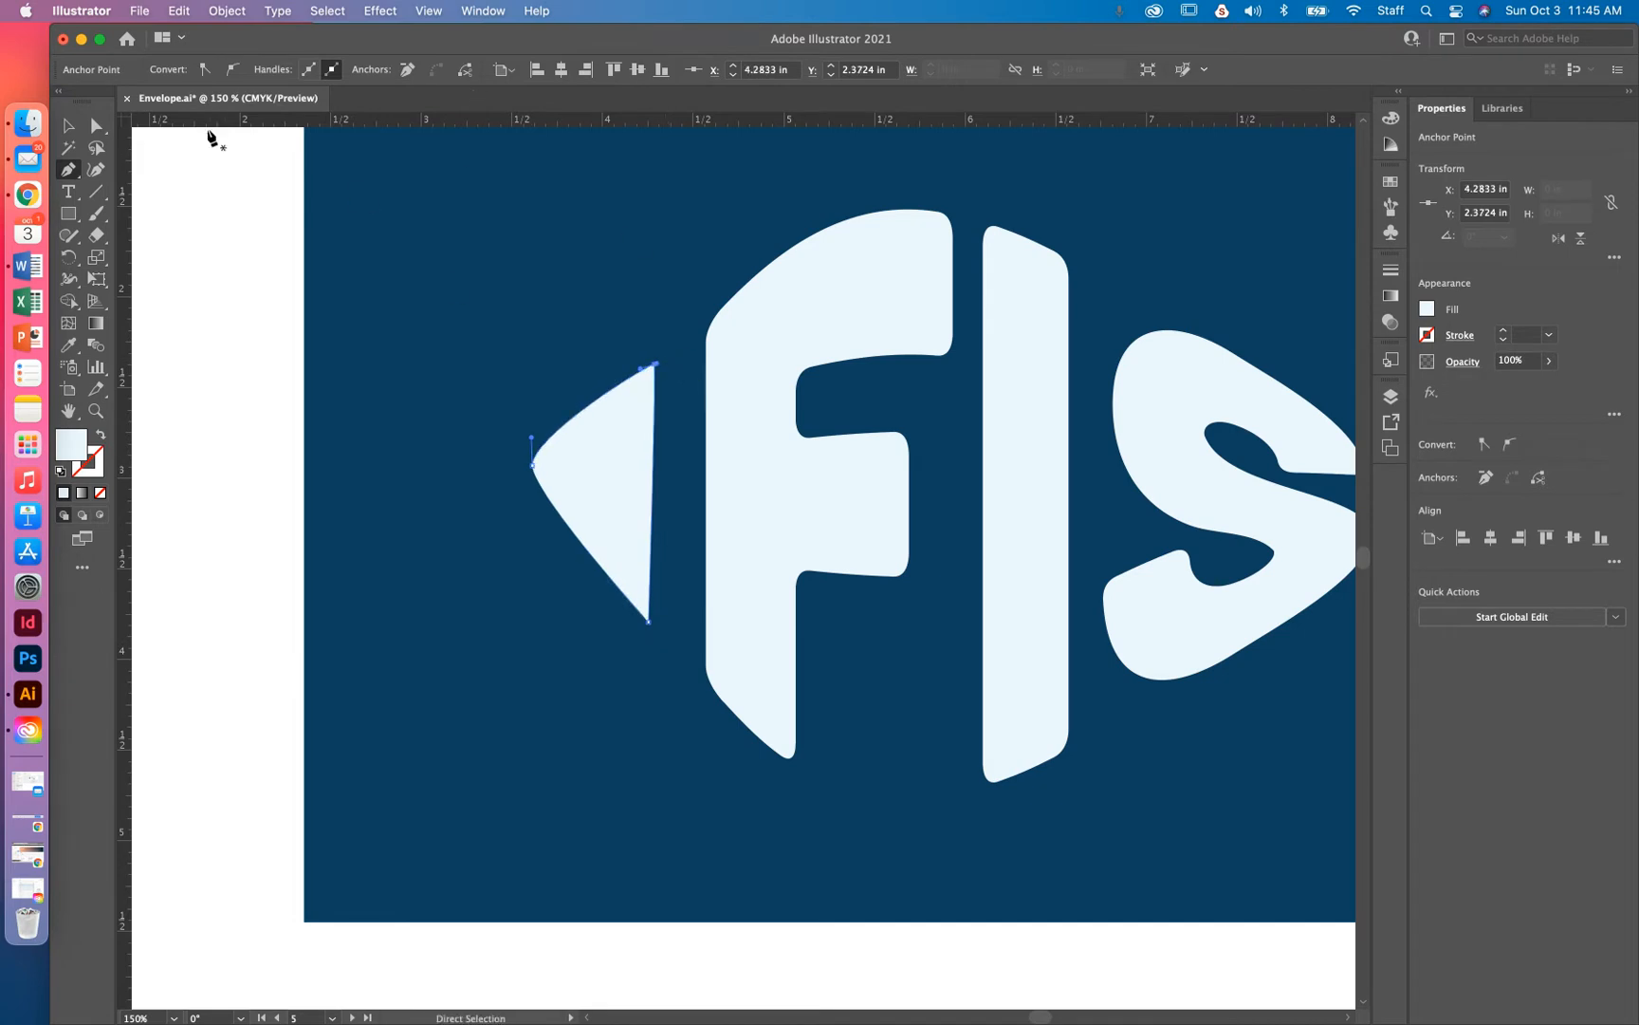
Move the fish head's left point slightly down and make its inner right edge vertical
left_click(95, 125)
left_click_drag(533, 465, 533, 486)
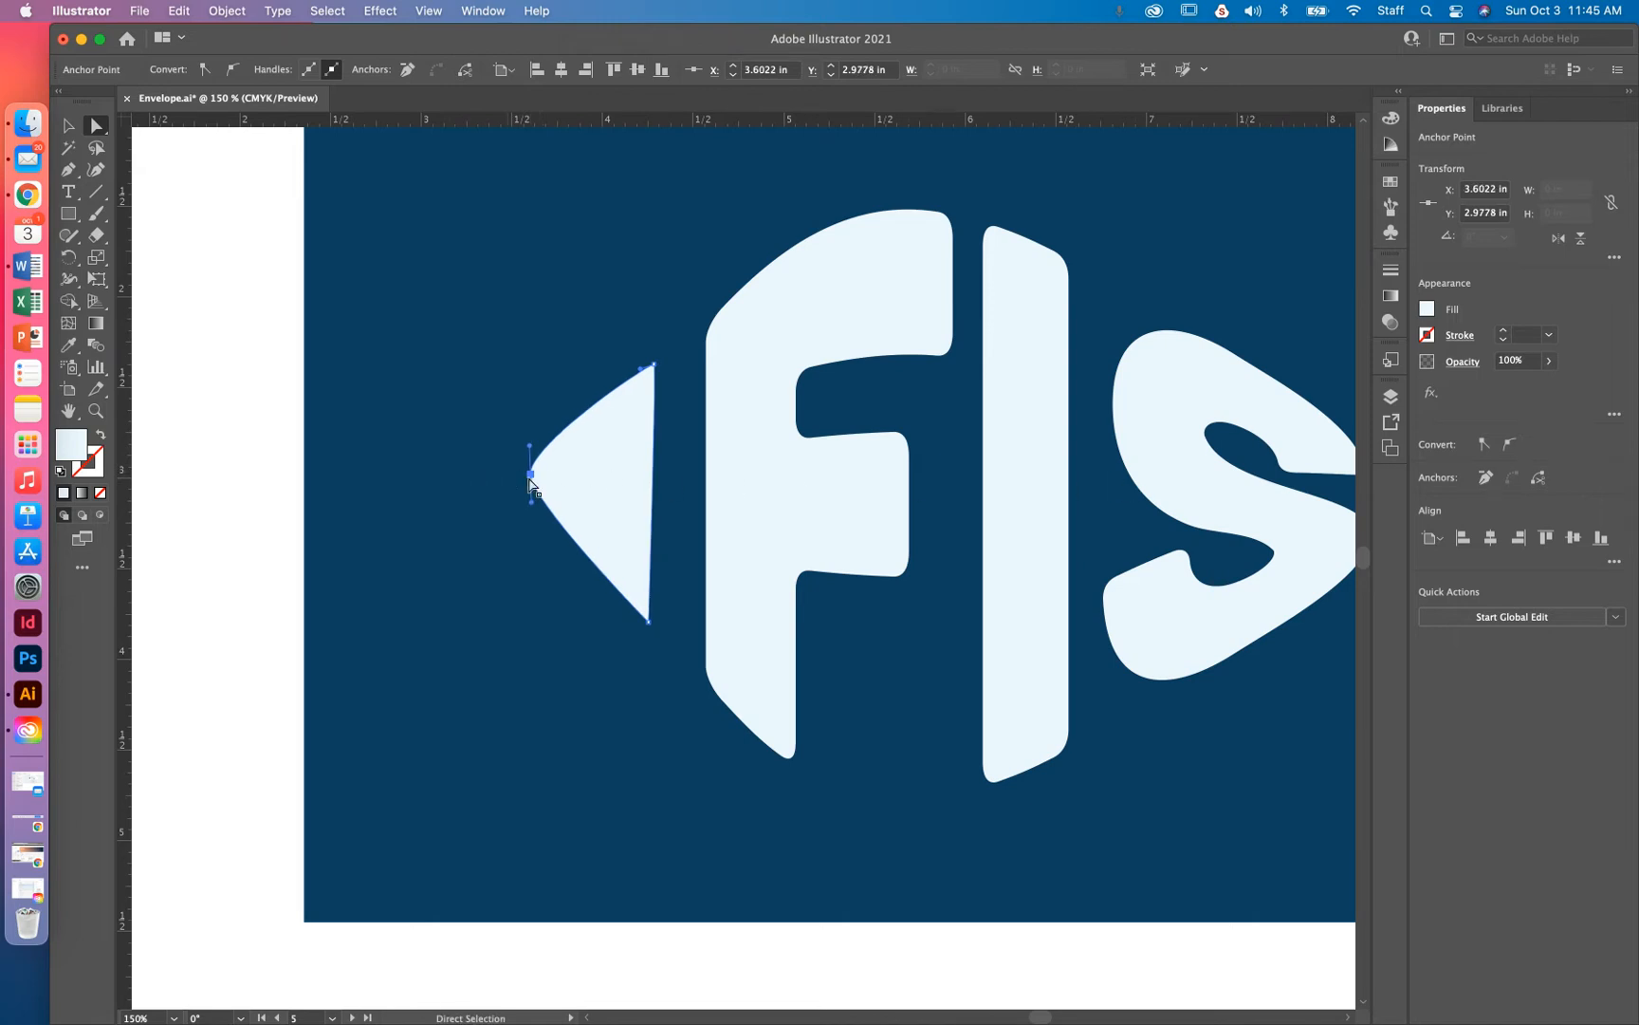
left_click_drag(533, 479, 529, 478)
left_click_drag(649, 623, 640, 605)
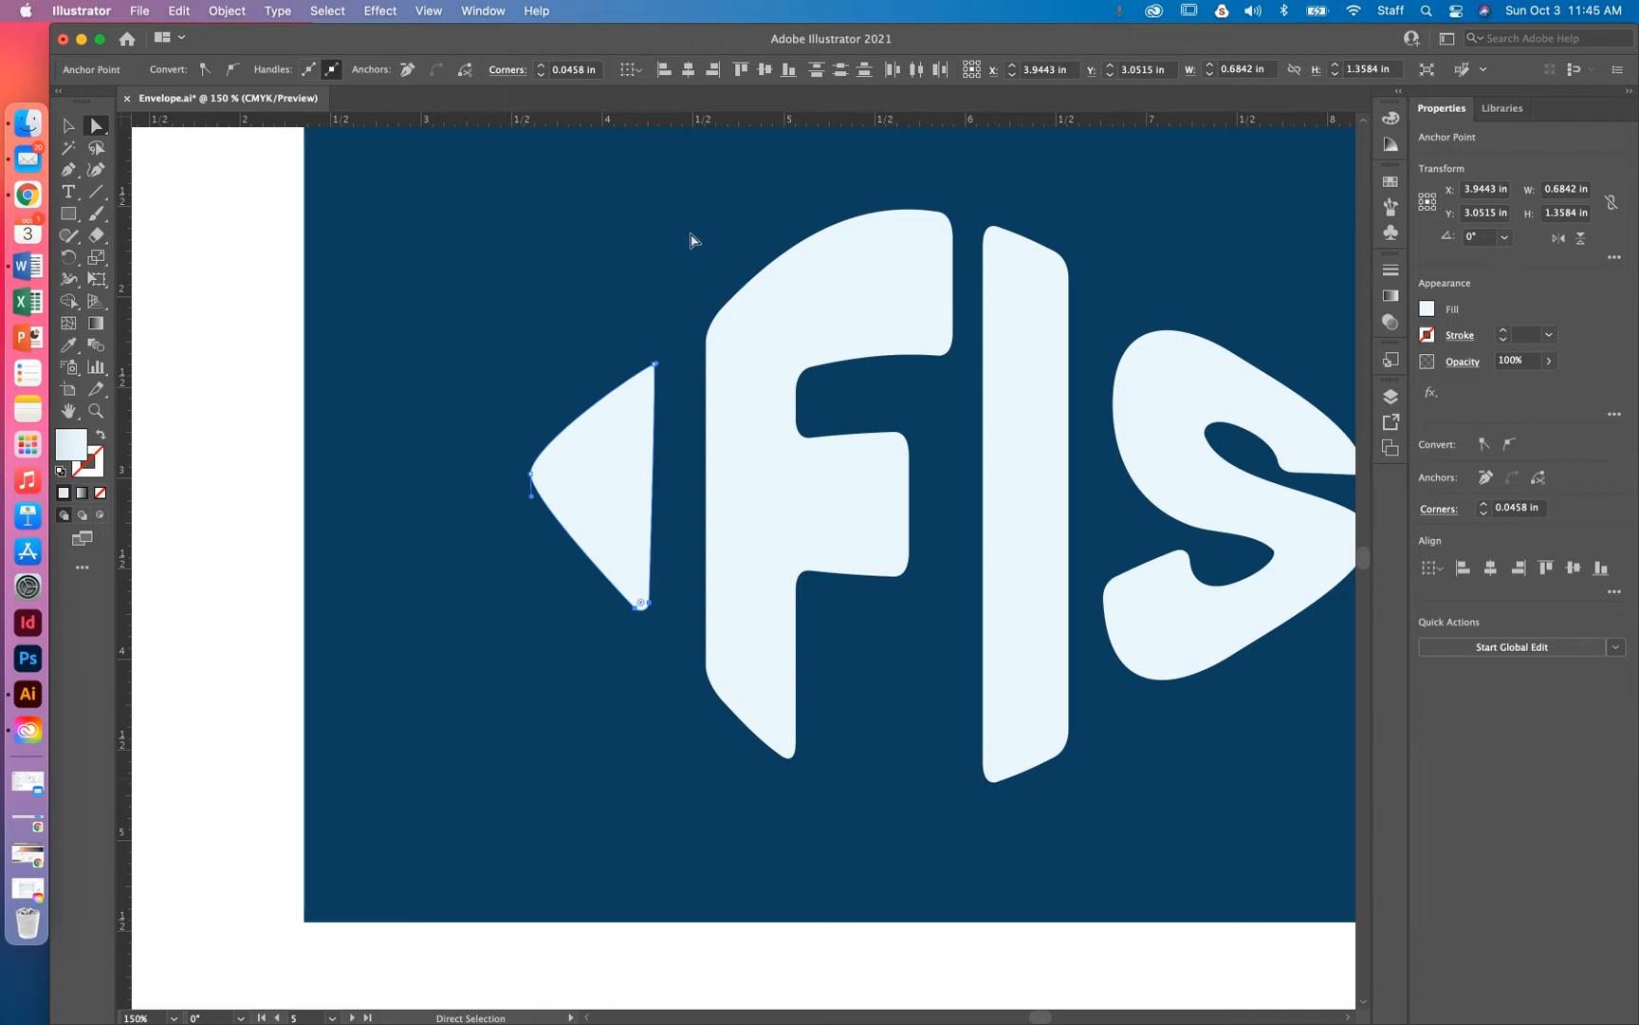
Reshape the head's upper and lower curves and soften its bottom corner
scroll(653, 400, "up", 2)
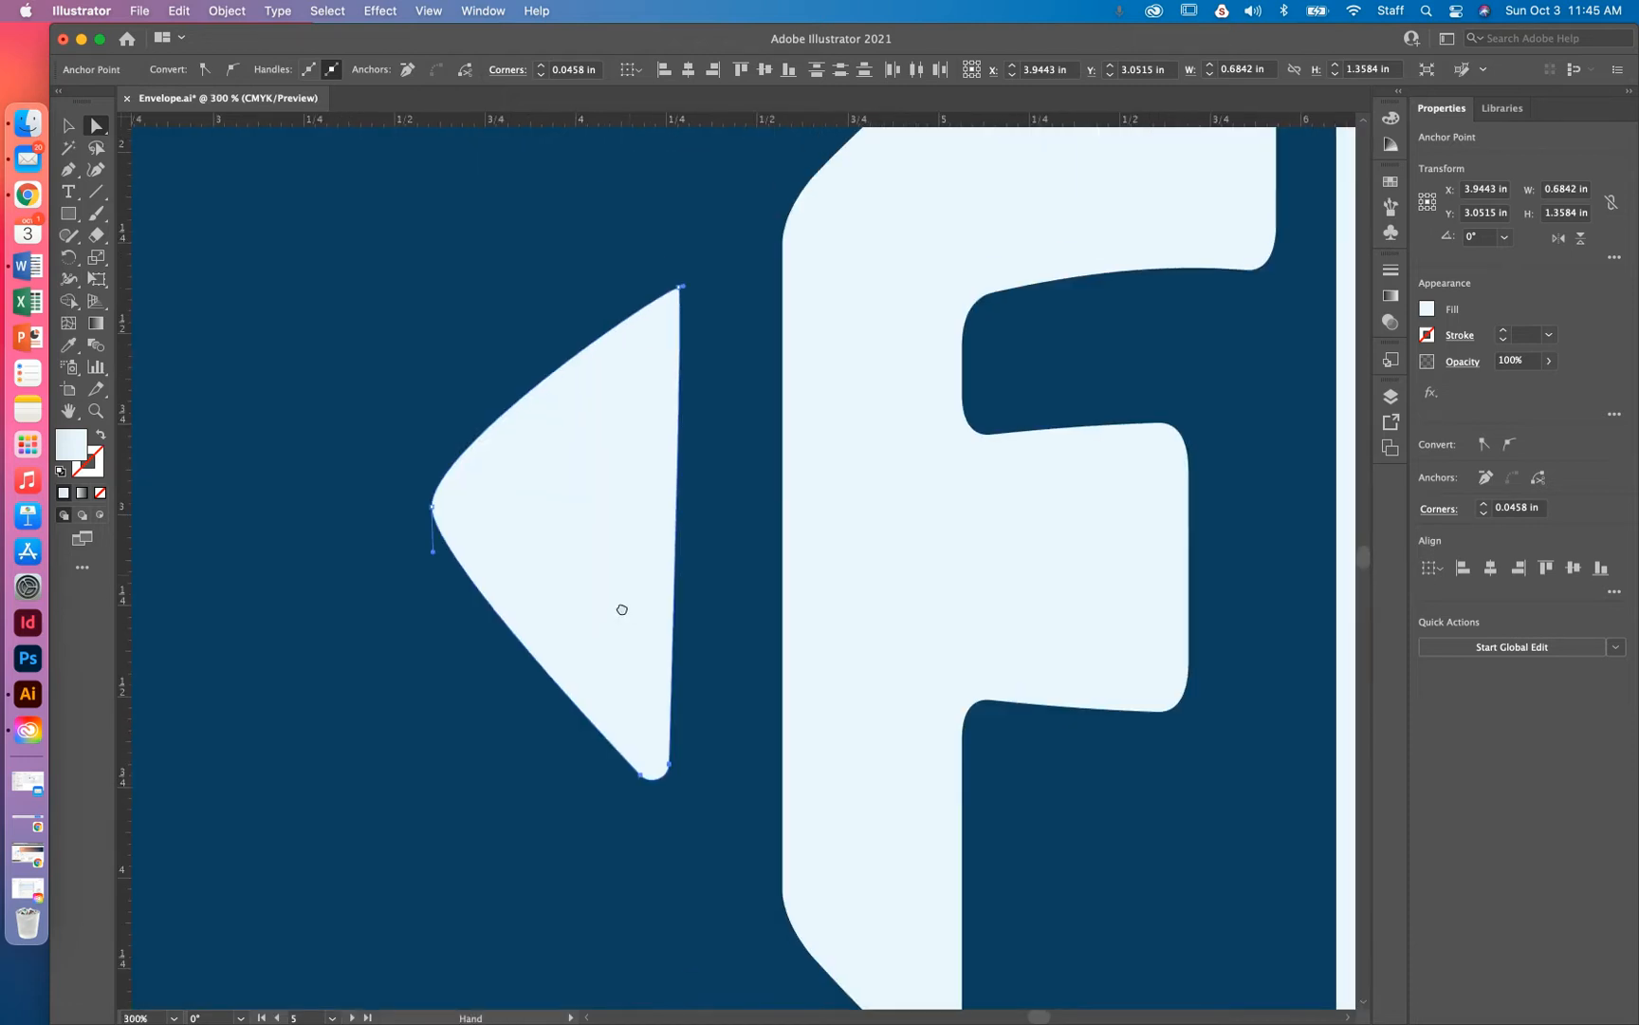
left_click(673, 326)
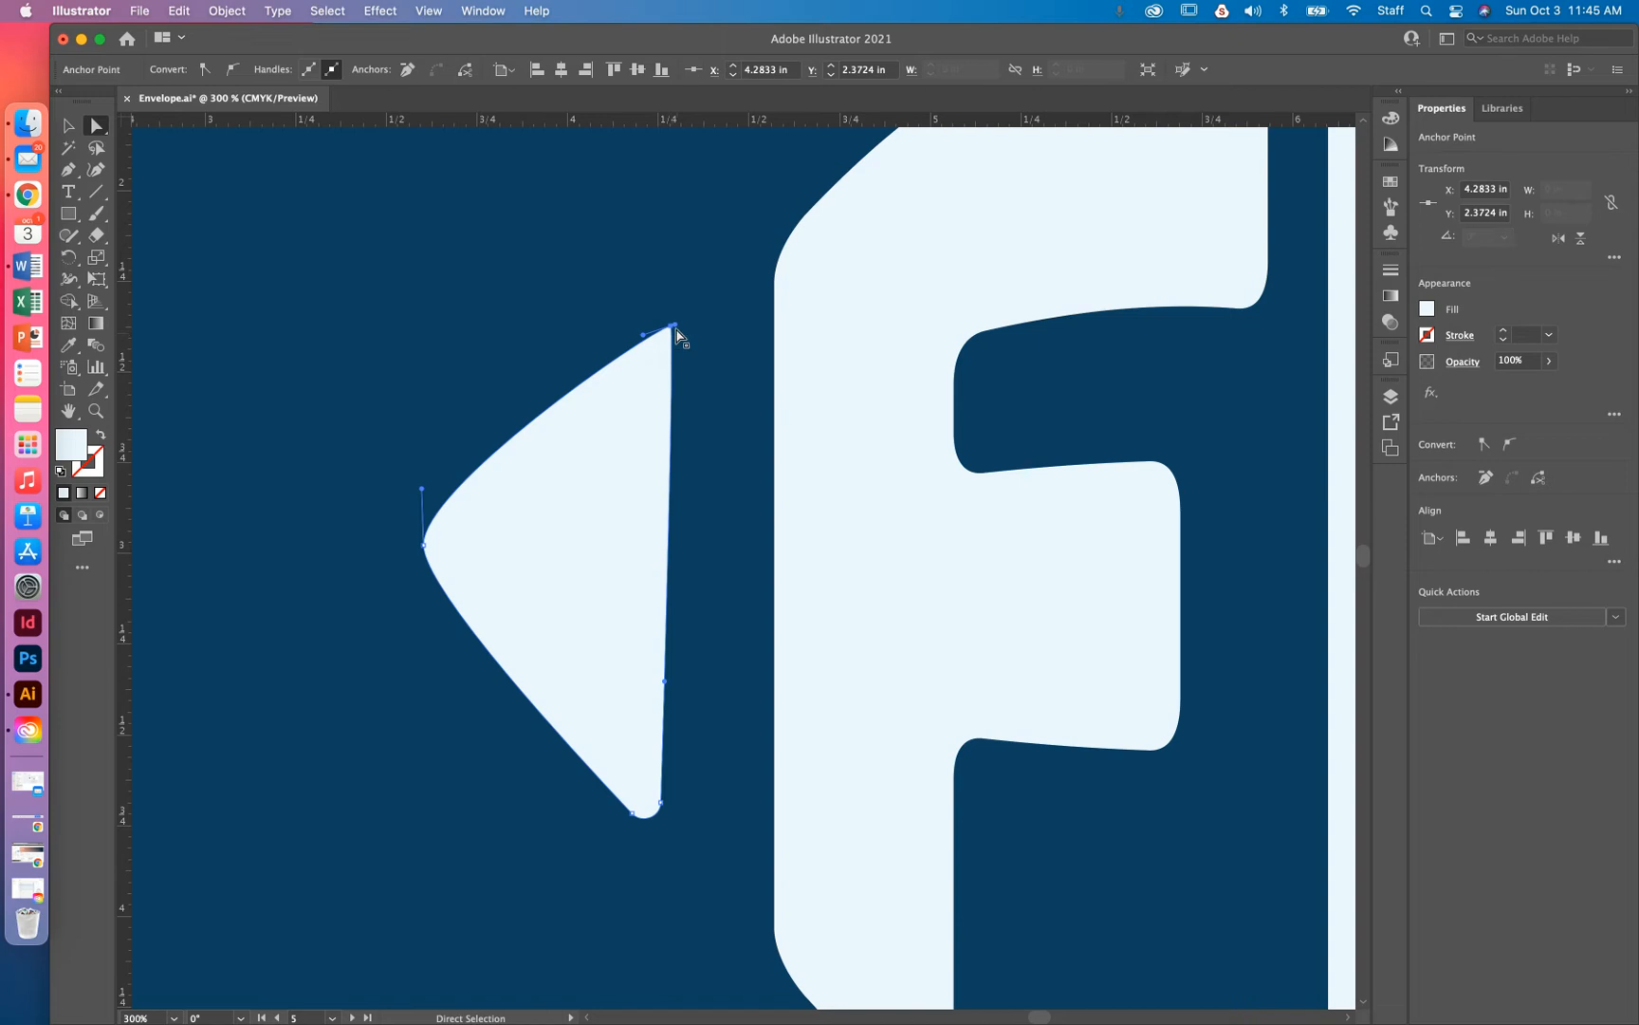
left_click_drag(677, 332, 678, 335)
left_click_drag(432, 544, 426, 601)
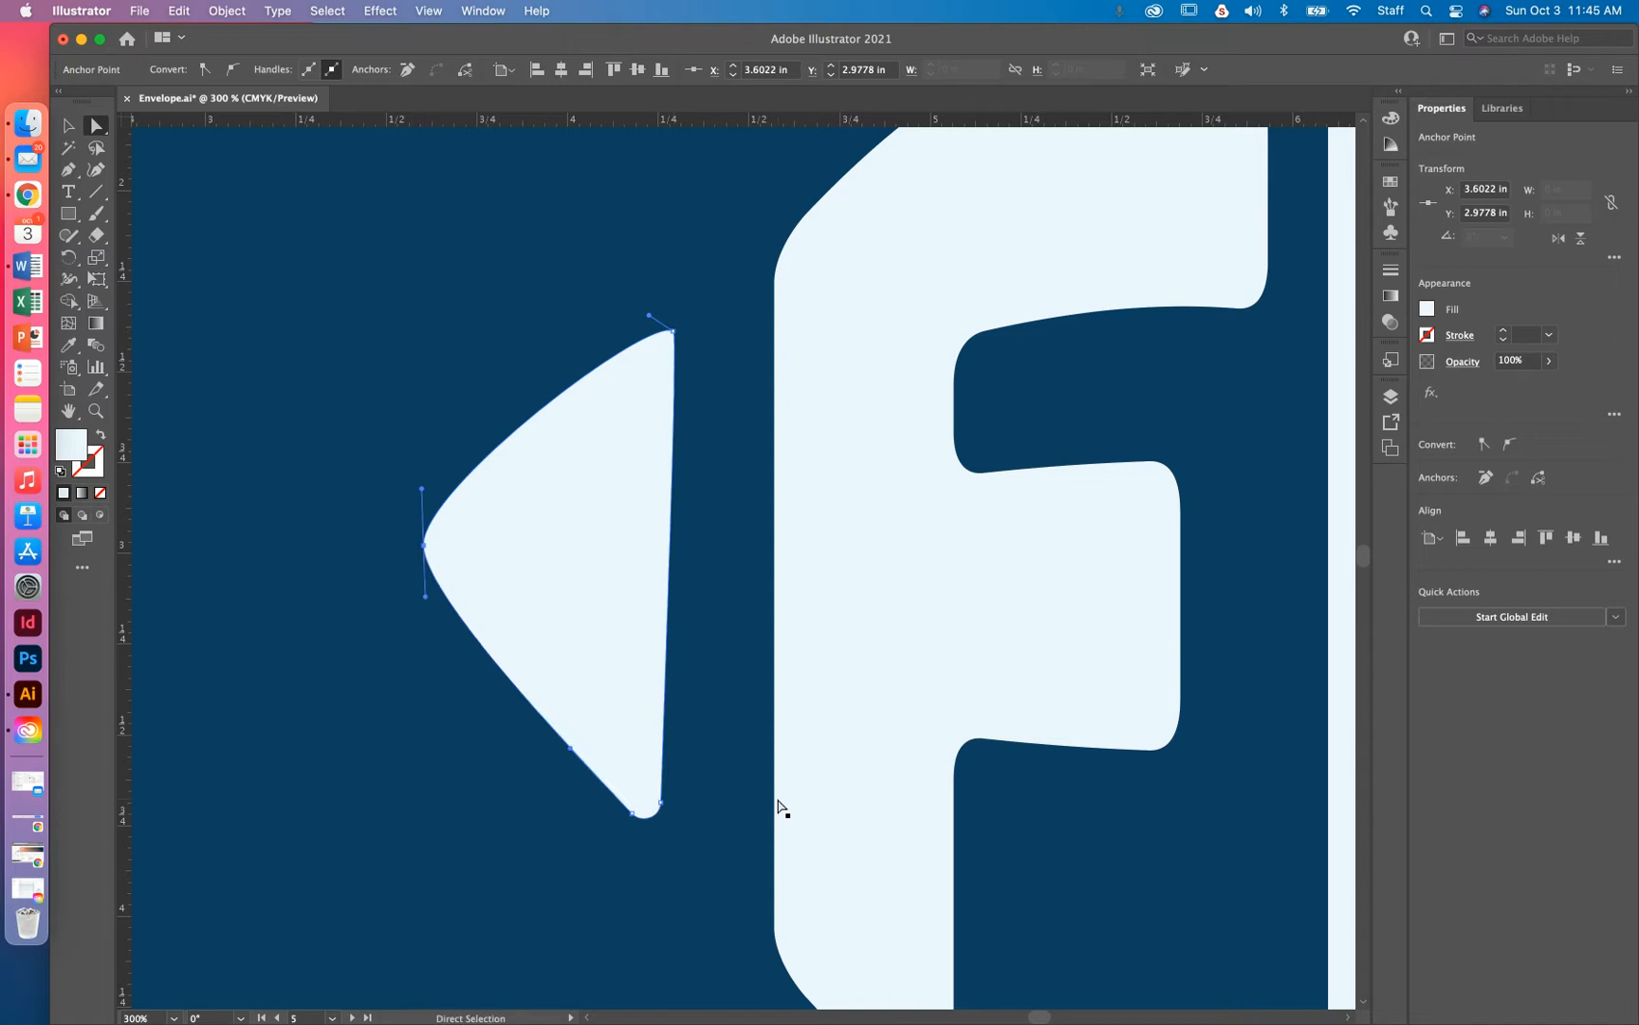
left_click(661, 804)
left_click_drag(632, 814, 639, 811)
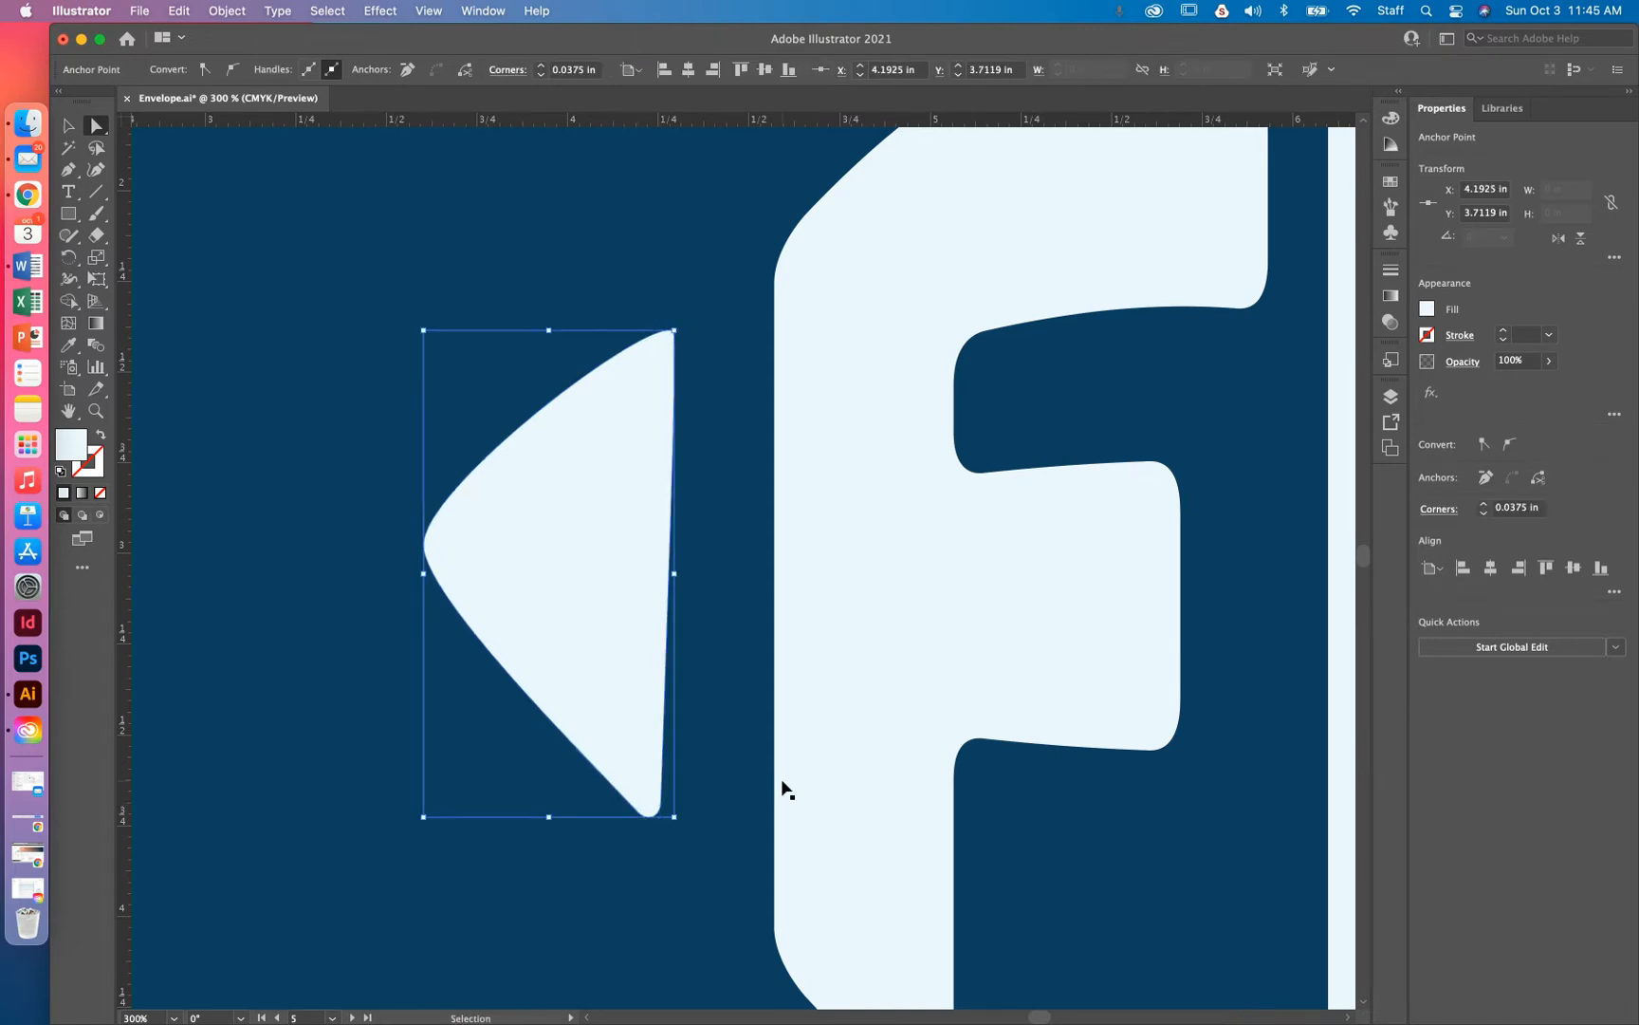
key("super+minus")
key("super+minus")
key("super+minus")
key("super+minus")
left_click_drag(786, 754, 647, 890)
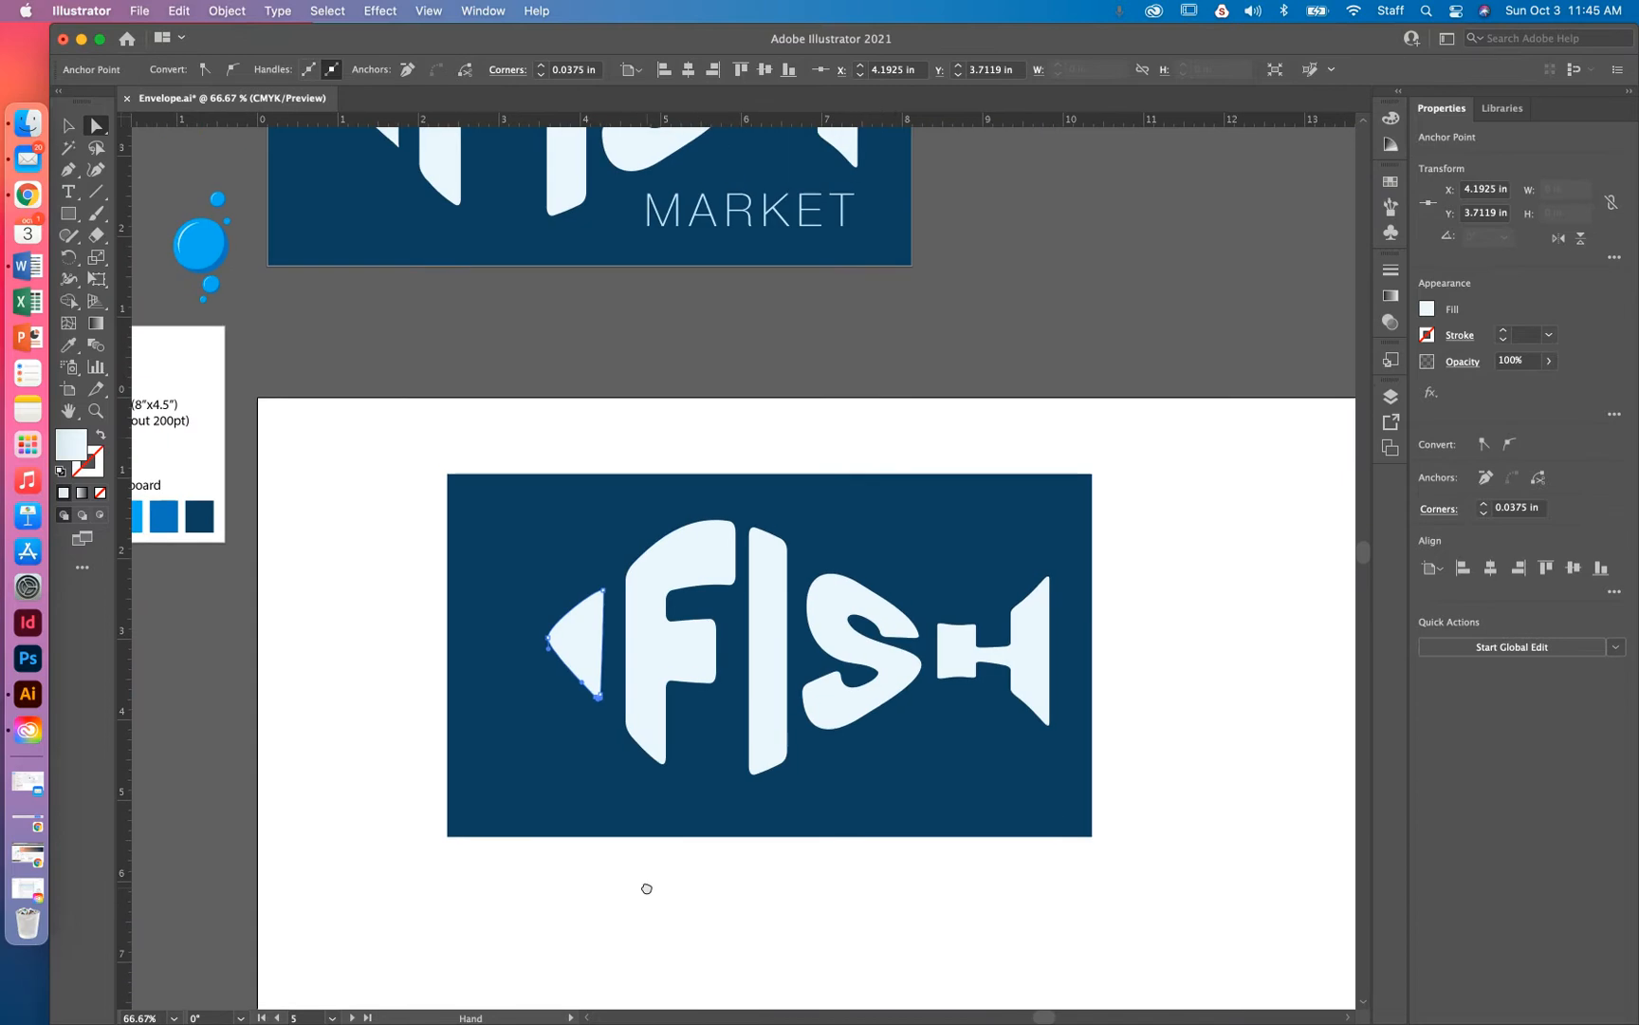
Narrow the fish head, nudge it against the F, and stretch it to 1.375 in tall
left_click(742, 447)
left_click(600, 682)
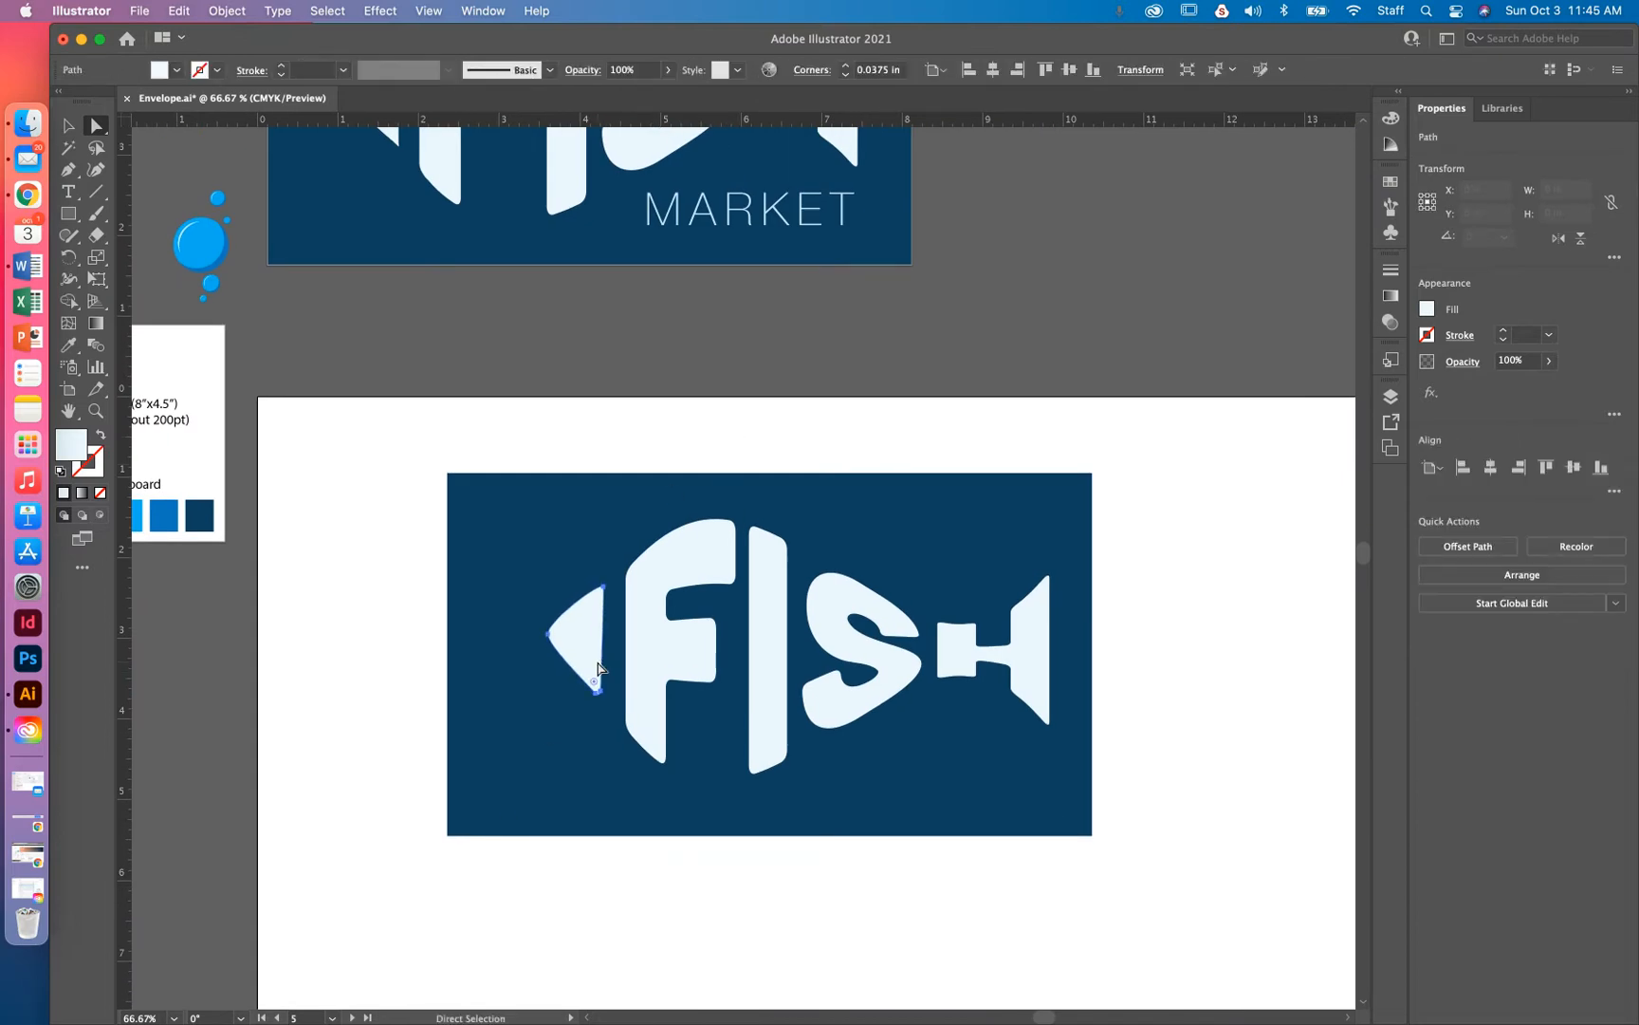
left_click(68, 124)
left_click_drag(549, 642, 613, 577)
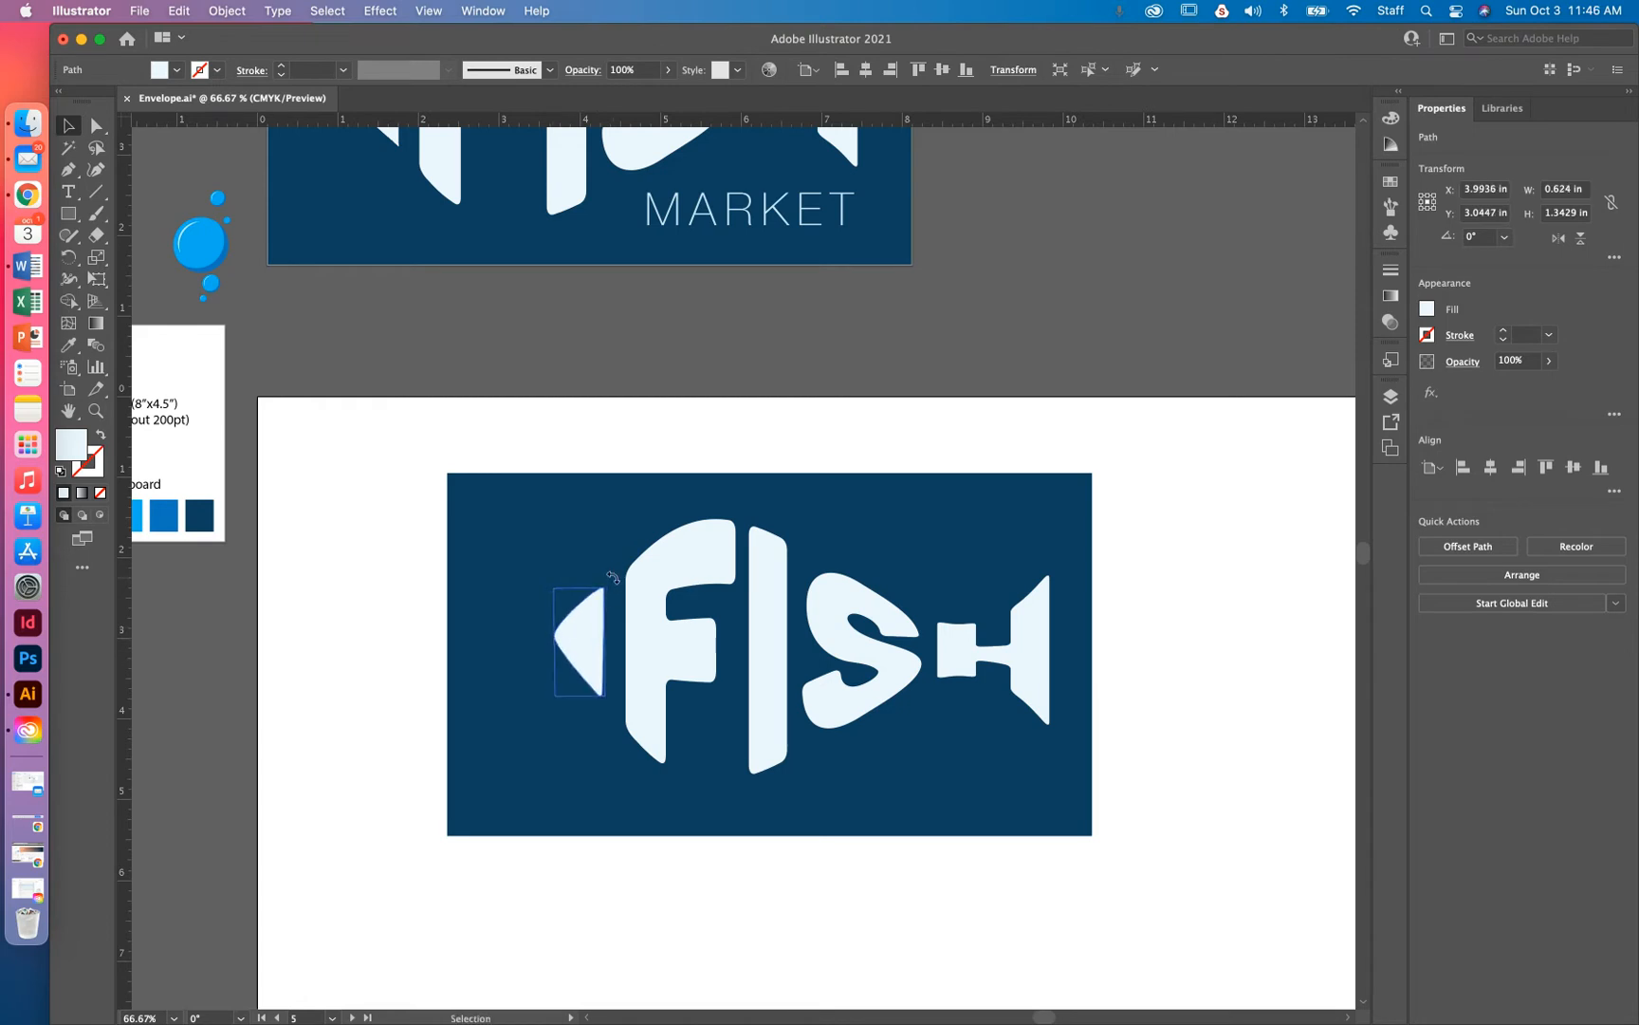
left_click_drag(595, 651, 593, 653)
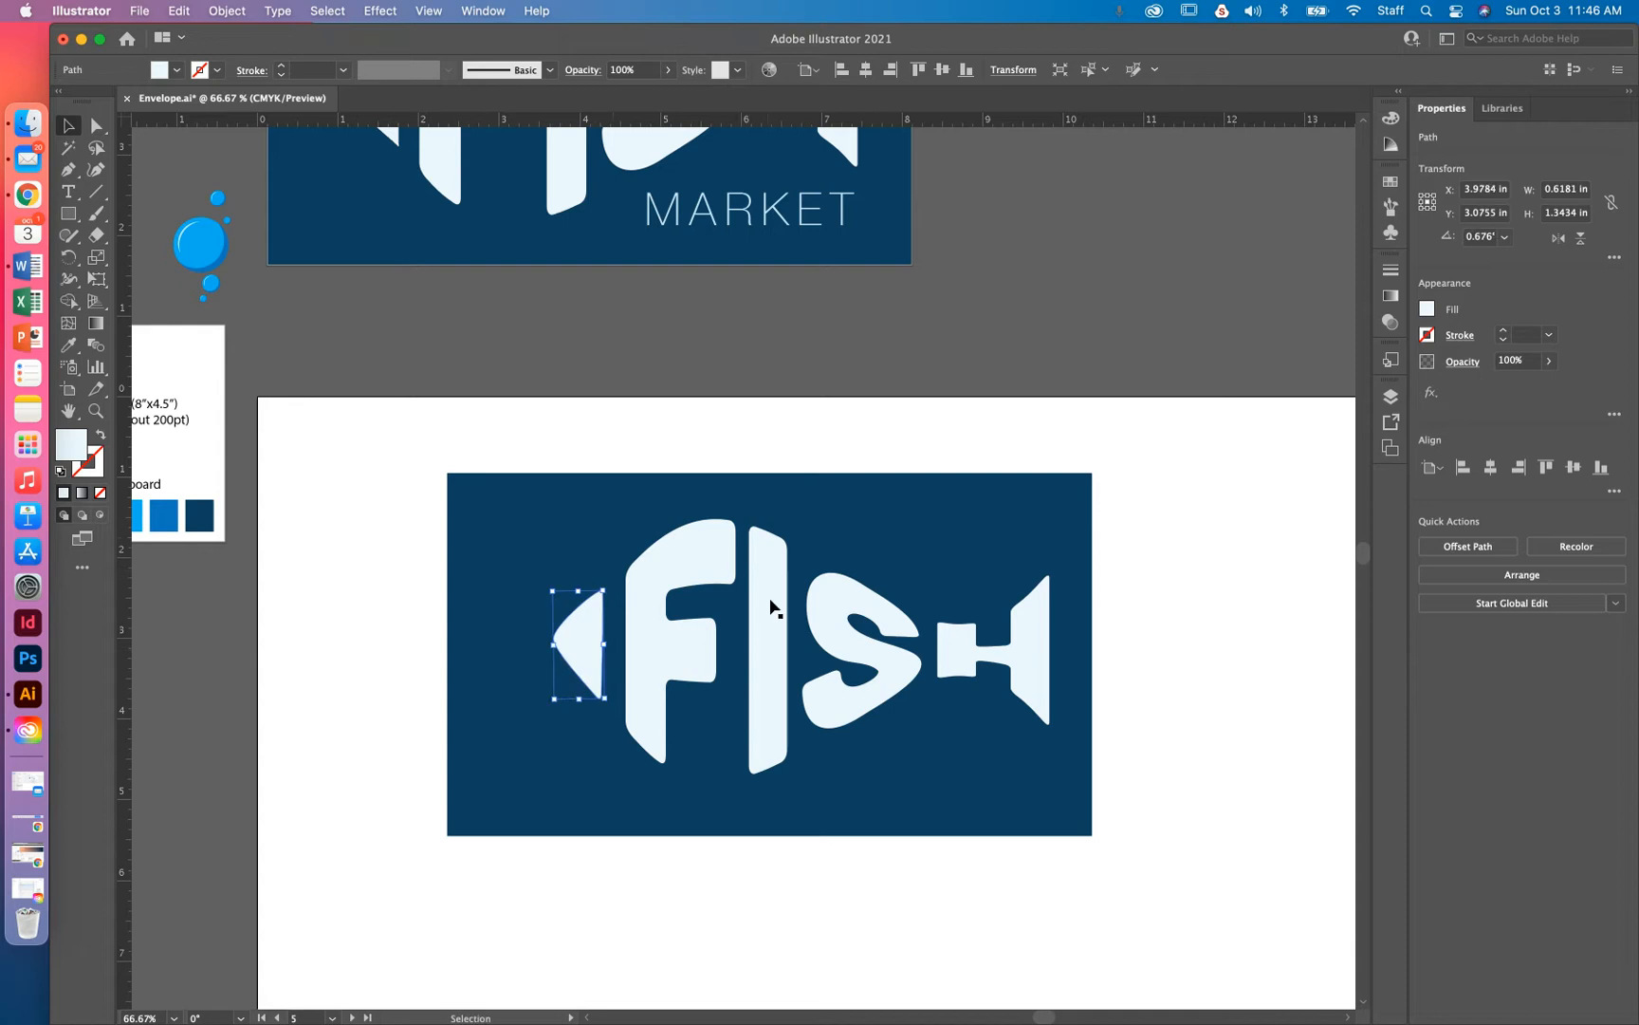
left_click_drag(575, 653, 585, 655)
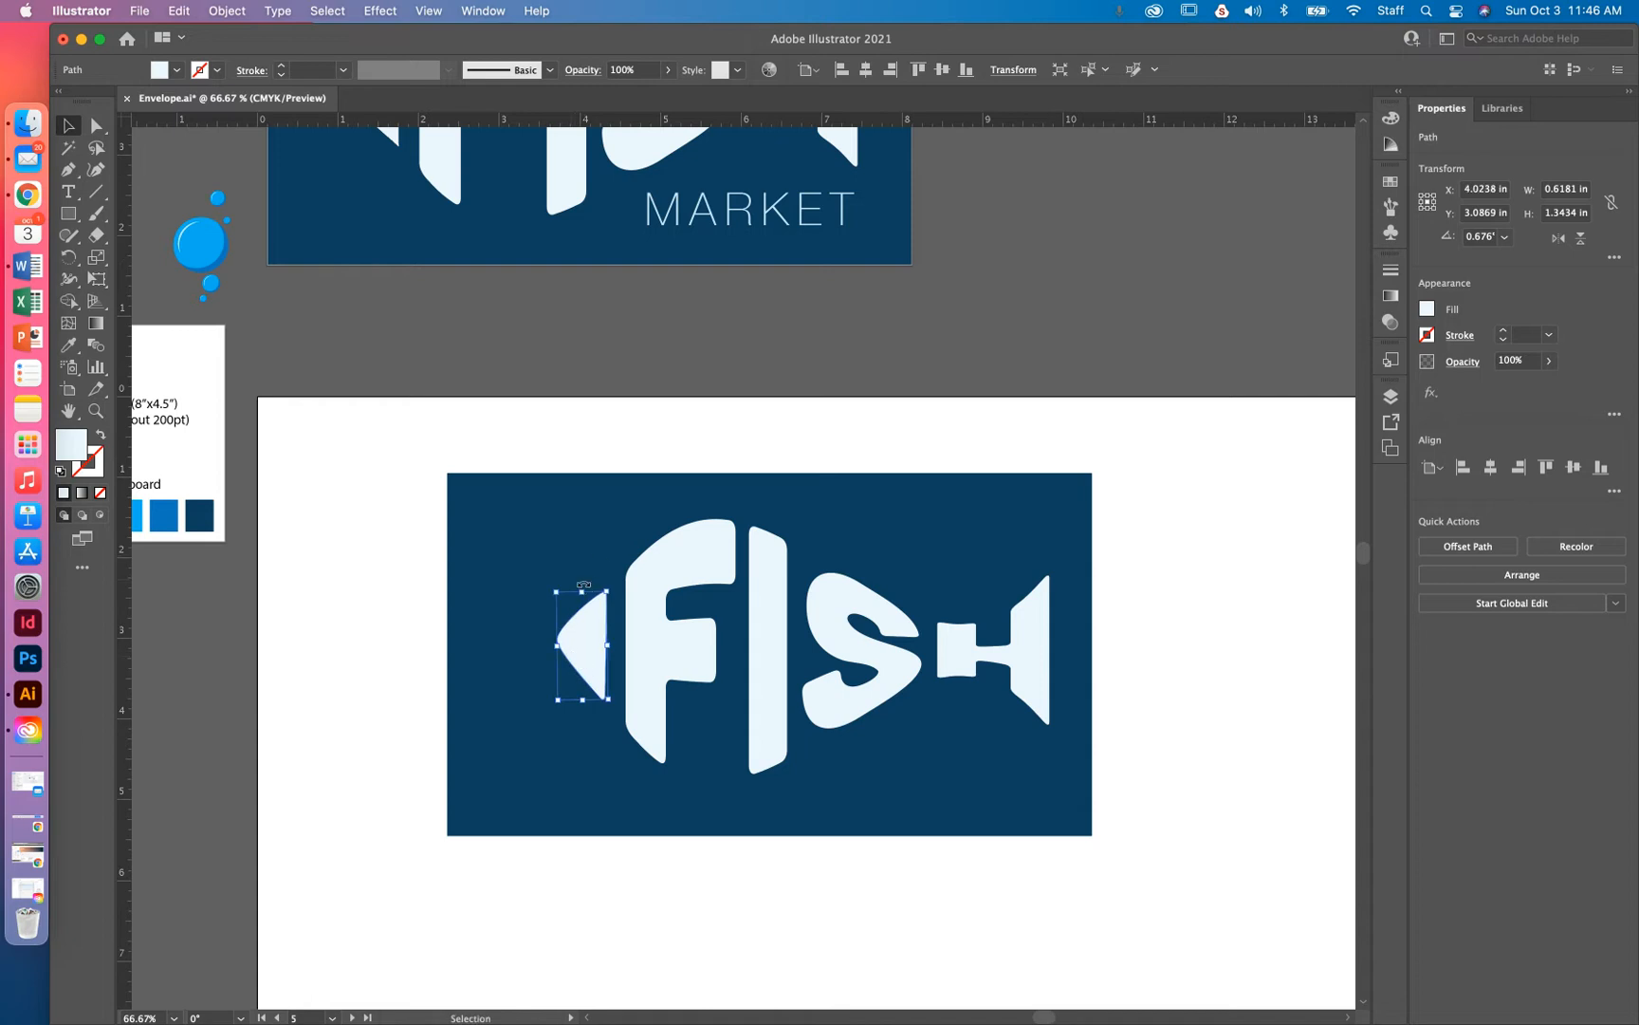
left_click_drag(582, 593, 581, 590)
left_click_drag(585, 700, 610, 647)
left_click(623, 417)
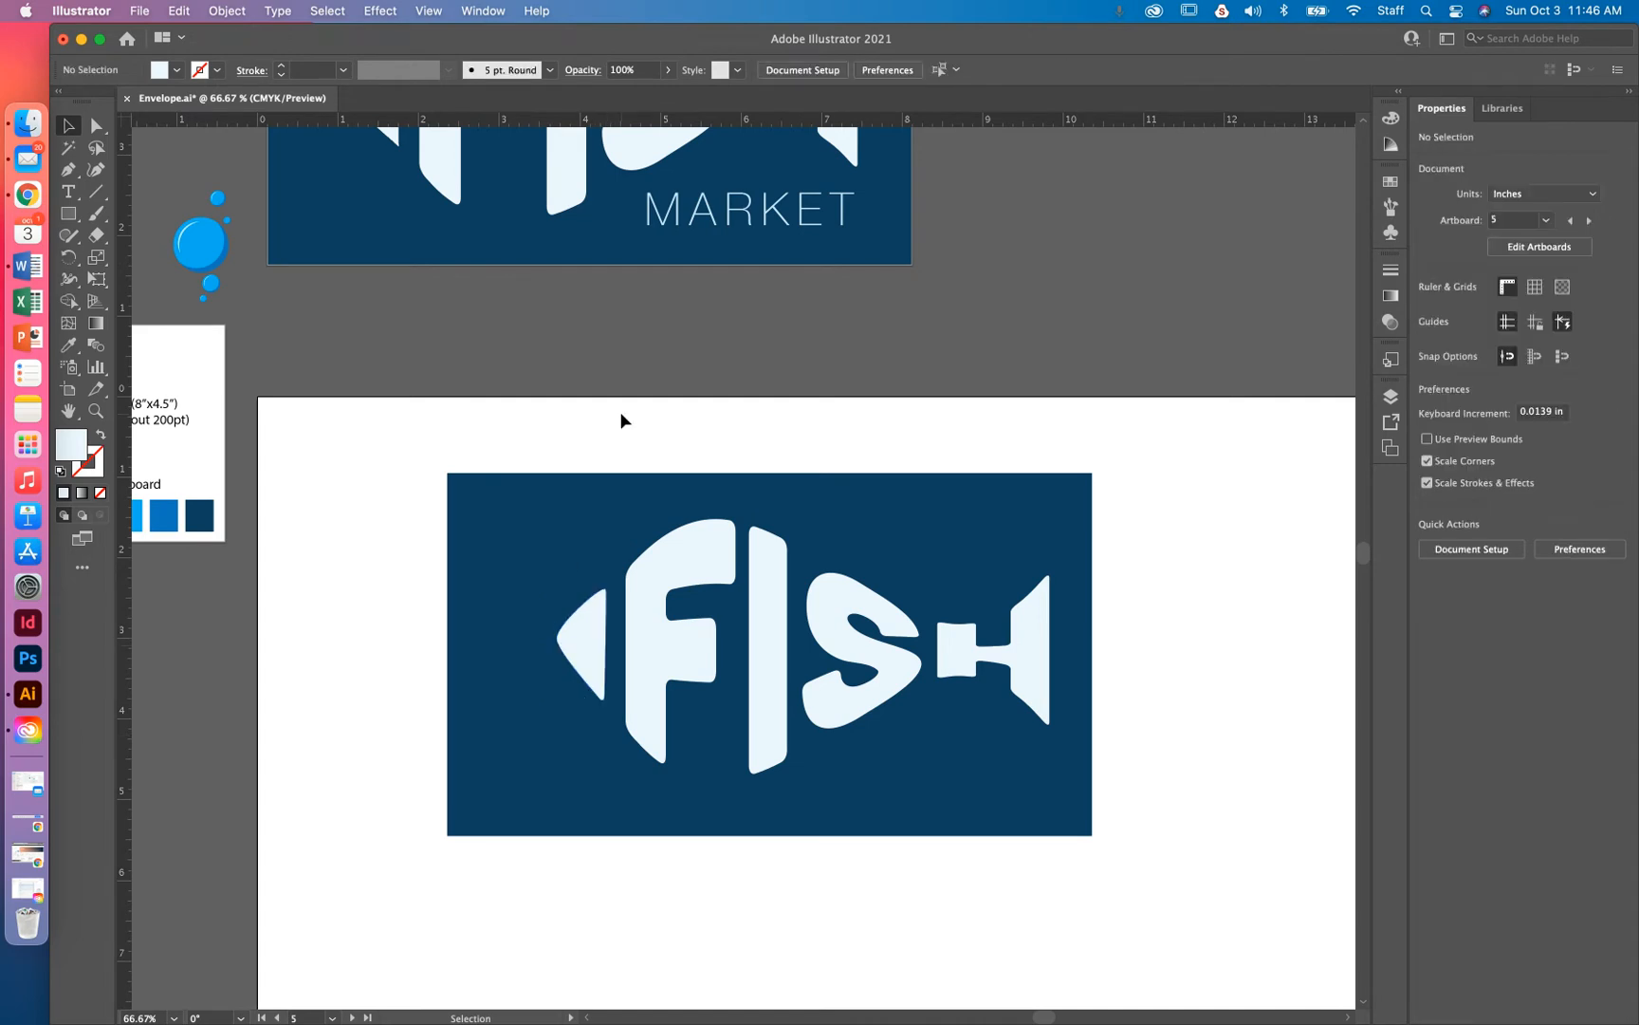
left_click(68, 214)
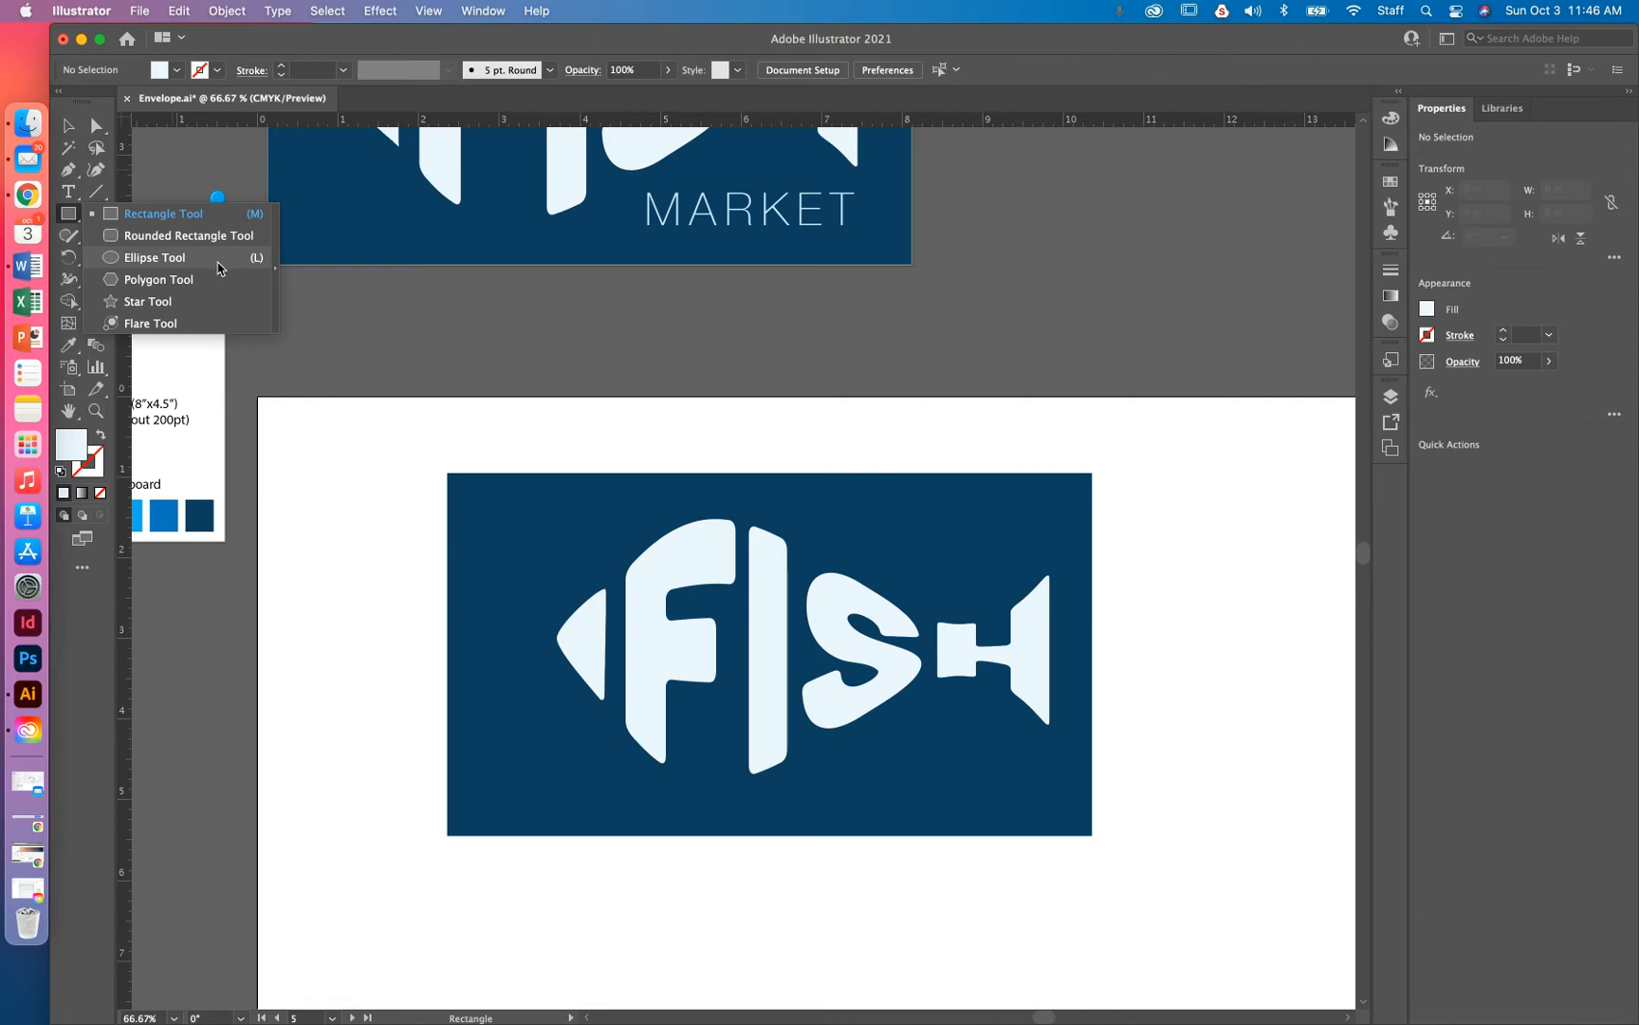
Draw a small circle on the fish head's right edge and colour it the dark navy background blue
left_click(149, 262)
key("super+plus")
key("super+plus")
left_click_drag(579, 429, 759, 290)
mouse_move(740, 423)
left_mouse_down()
mouse_move(797, 489)
mouse_move(768, 473)
left_mouse_up()
left_click(69, 125)
left_click_drag(765, 452, 764, 538)
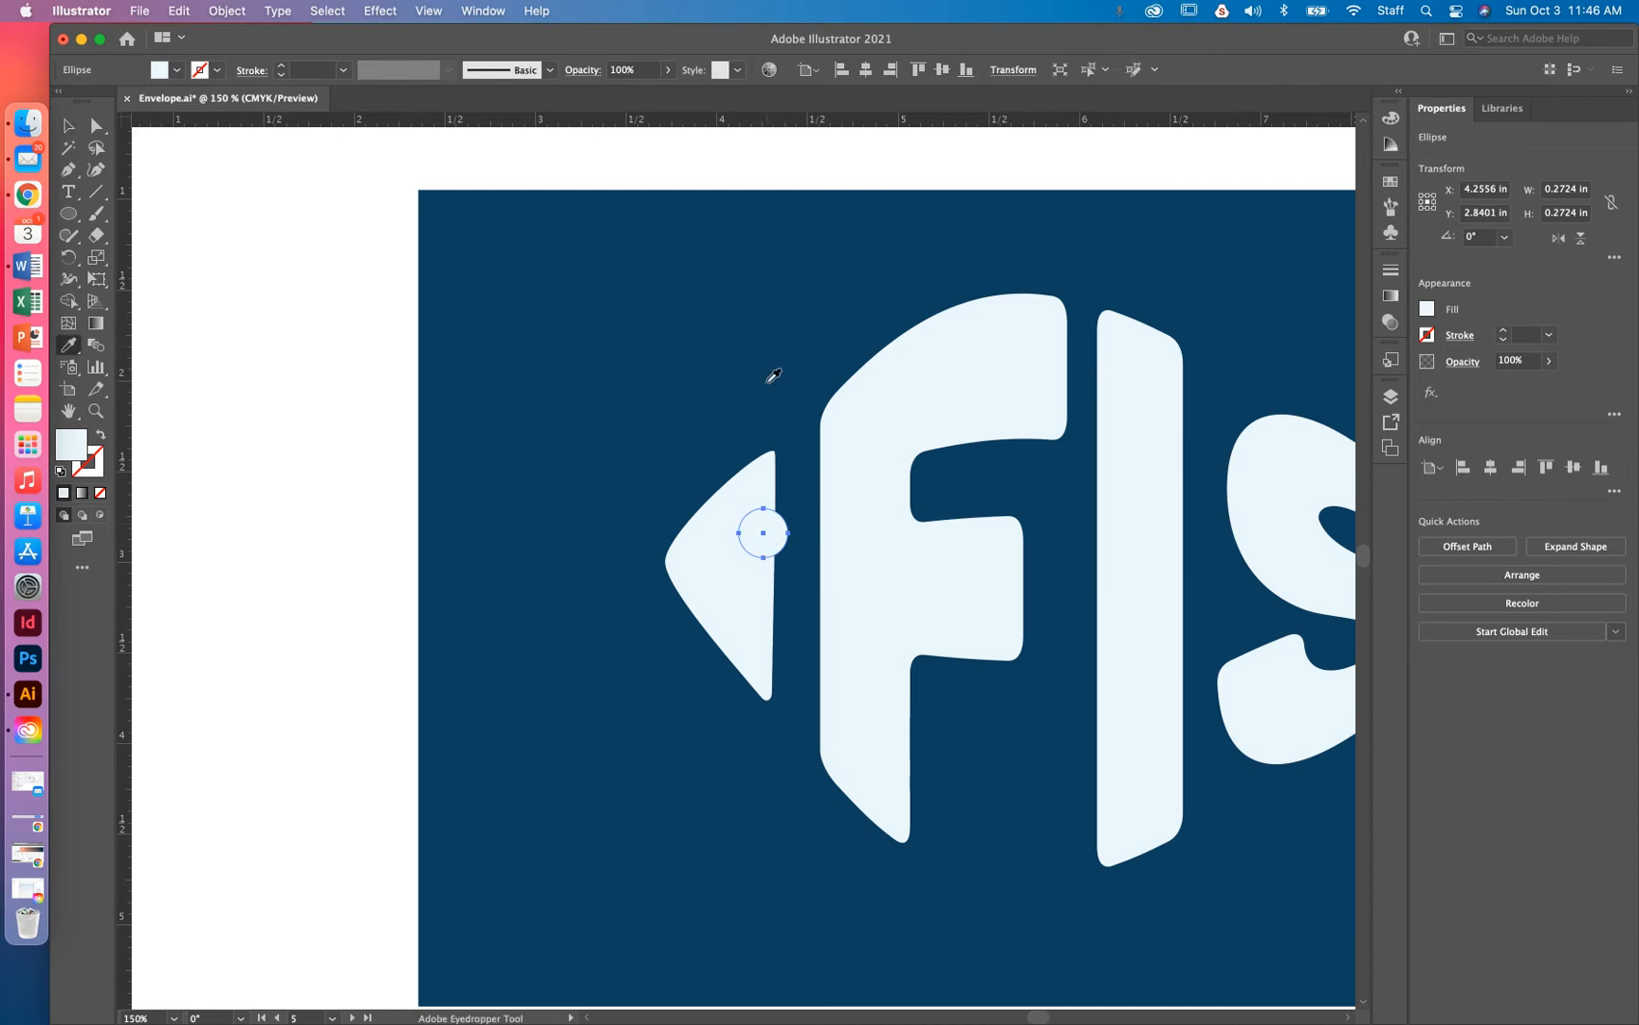
key("i")
left_click(768, 370)
left_click(100, 126)
key("v")
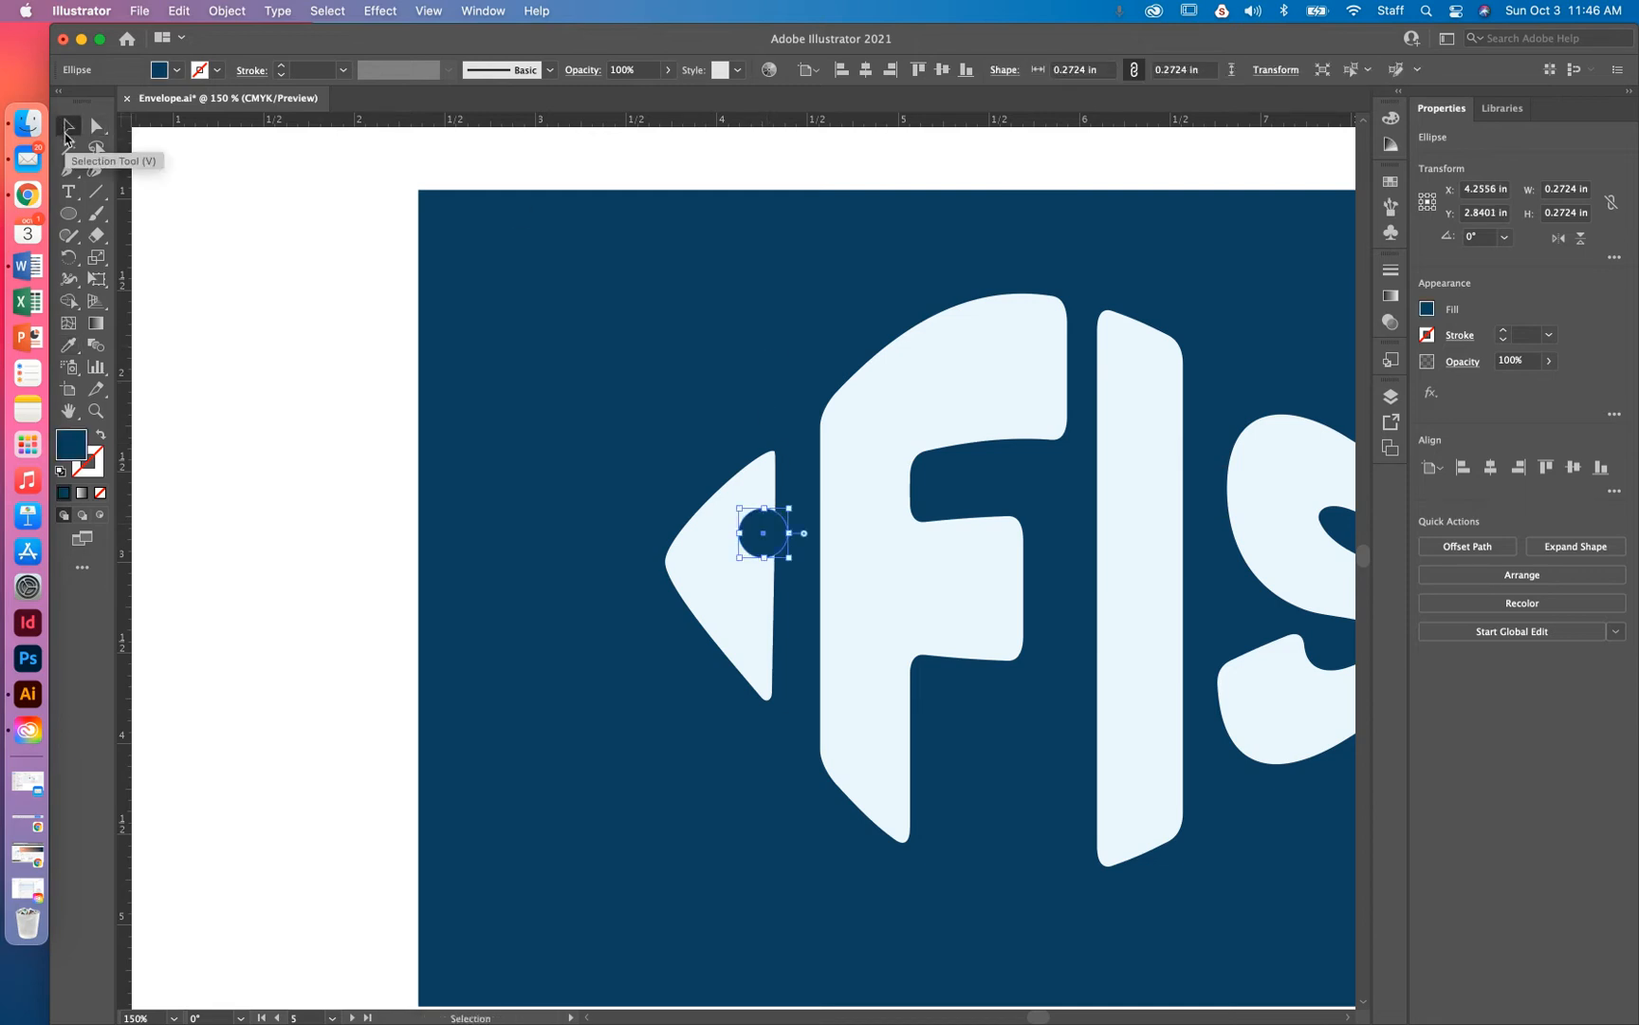
left_click_drag(764, 538, 731, 570)
Select the eye circle together with the fish-head shape
key("super+minus")
key("super+minus")
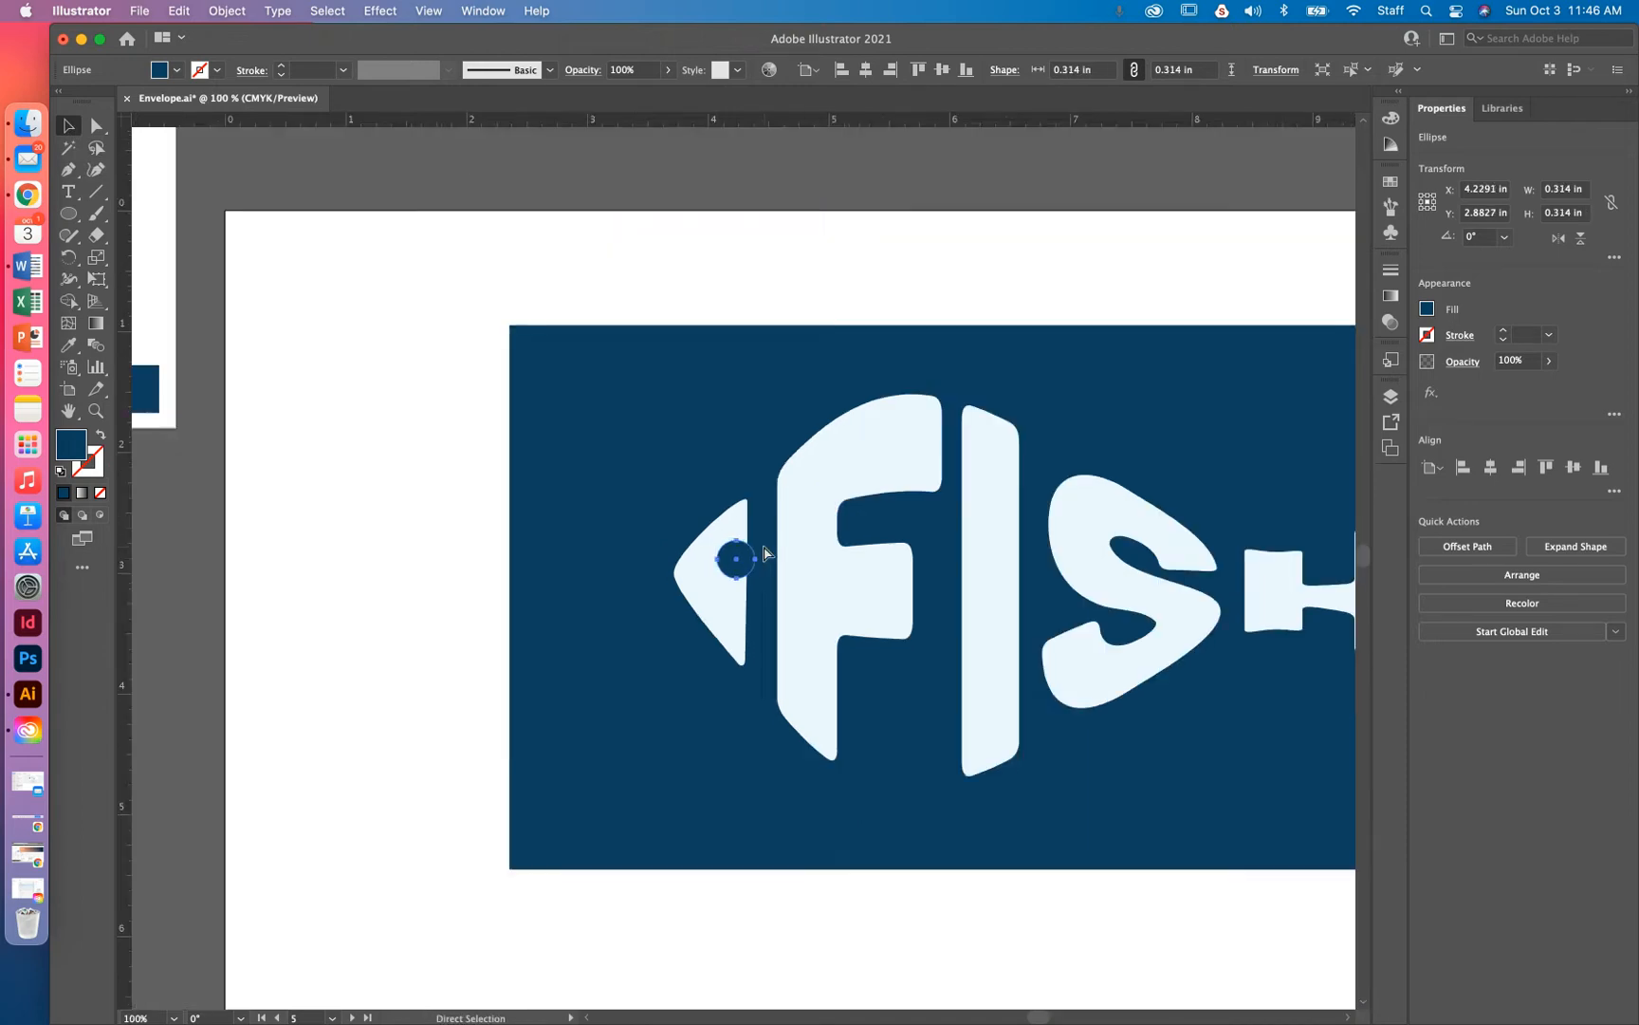
left_click(626, 482)
left_click(732, 561)
left_click(755, 772)
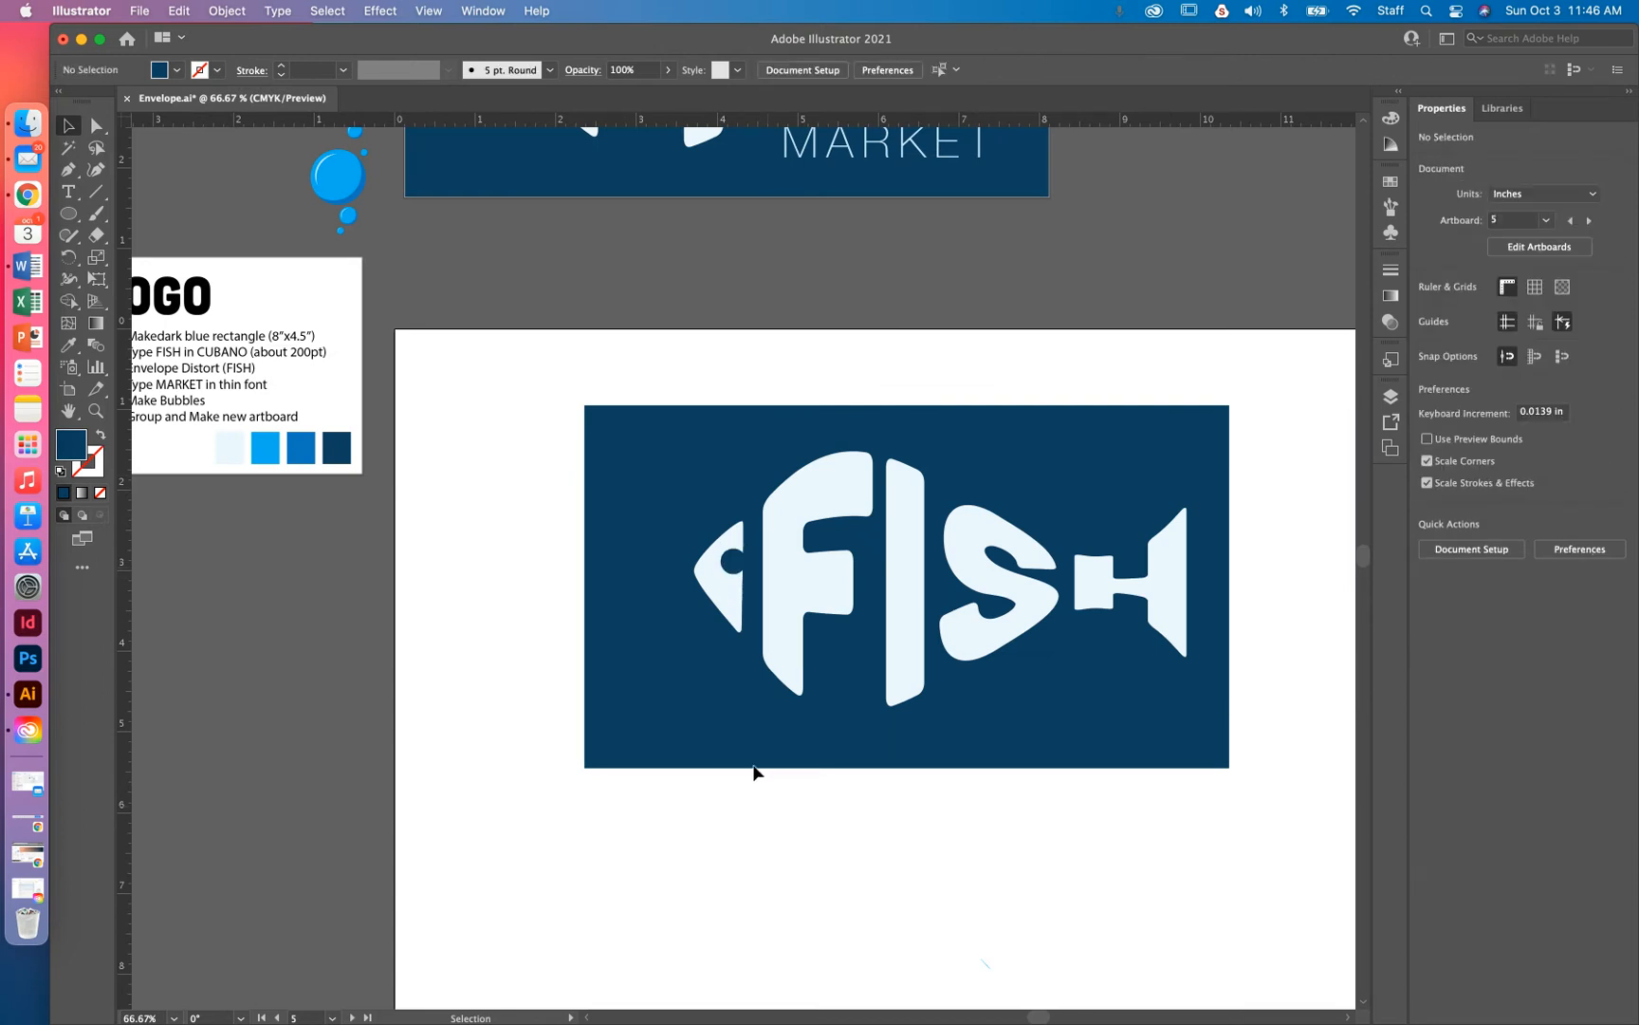
left_click(733, 563)
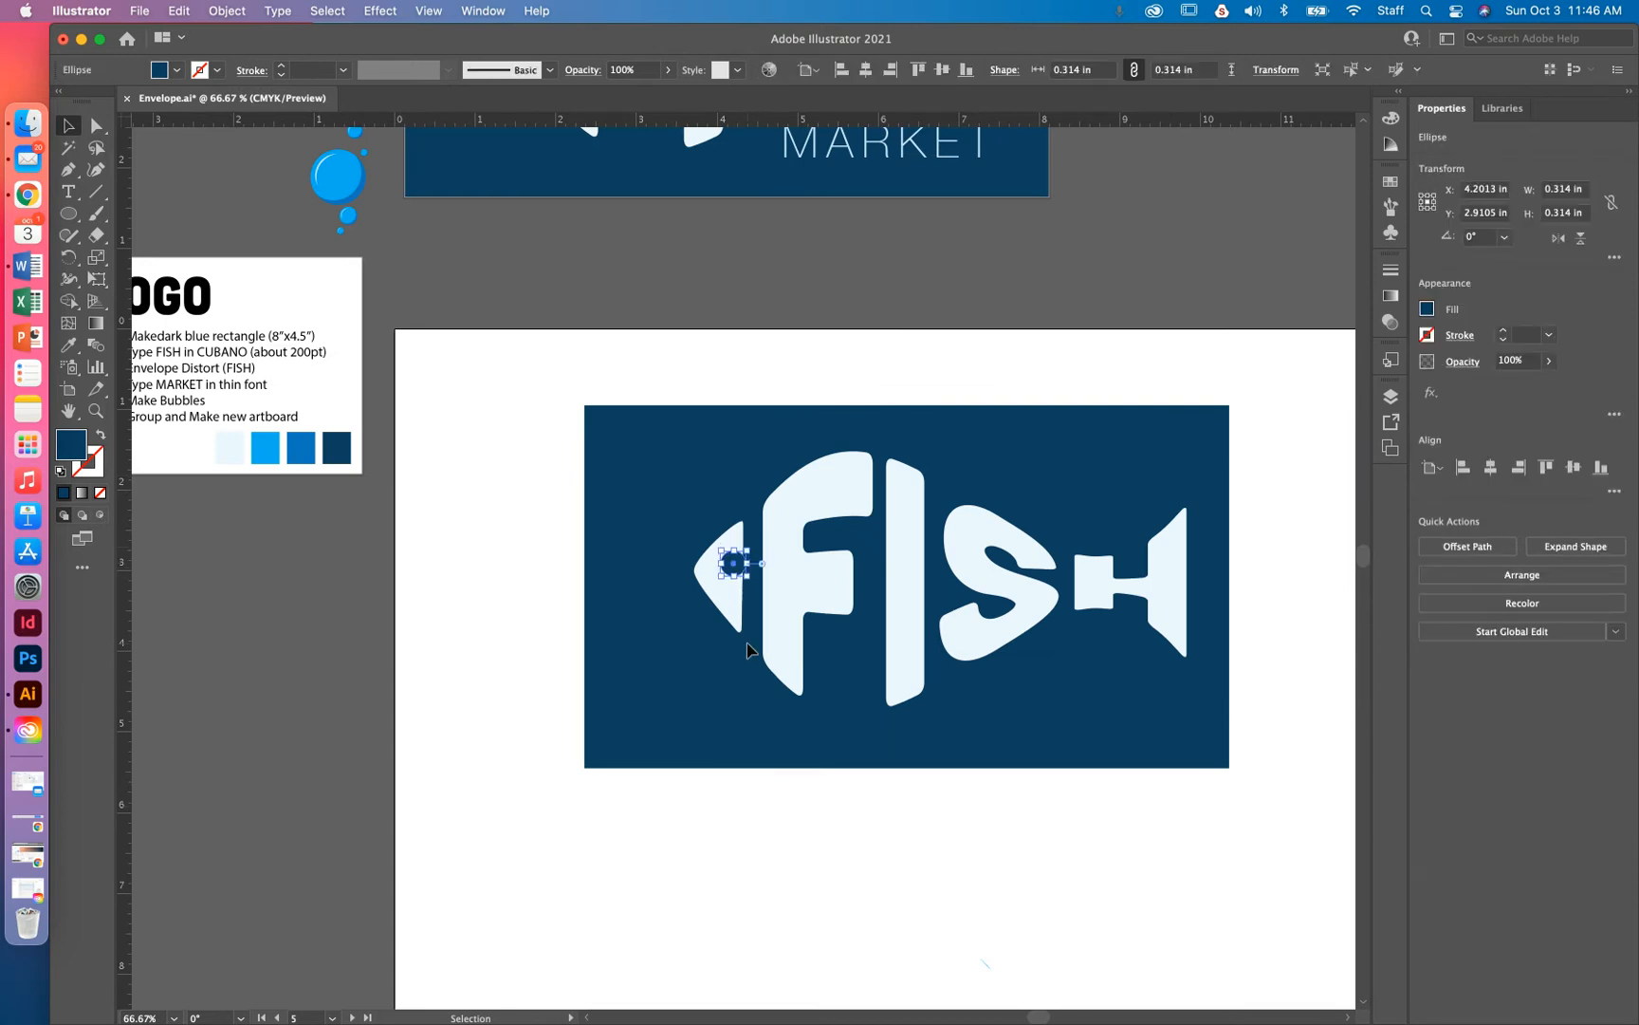
key("super+equal")
key("super+equal")
key("super+equal")
key("super+equal")
left_click(797, 535)
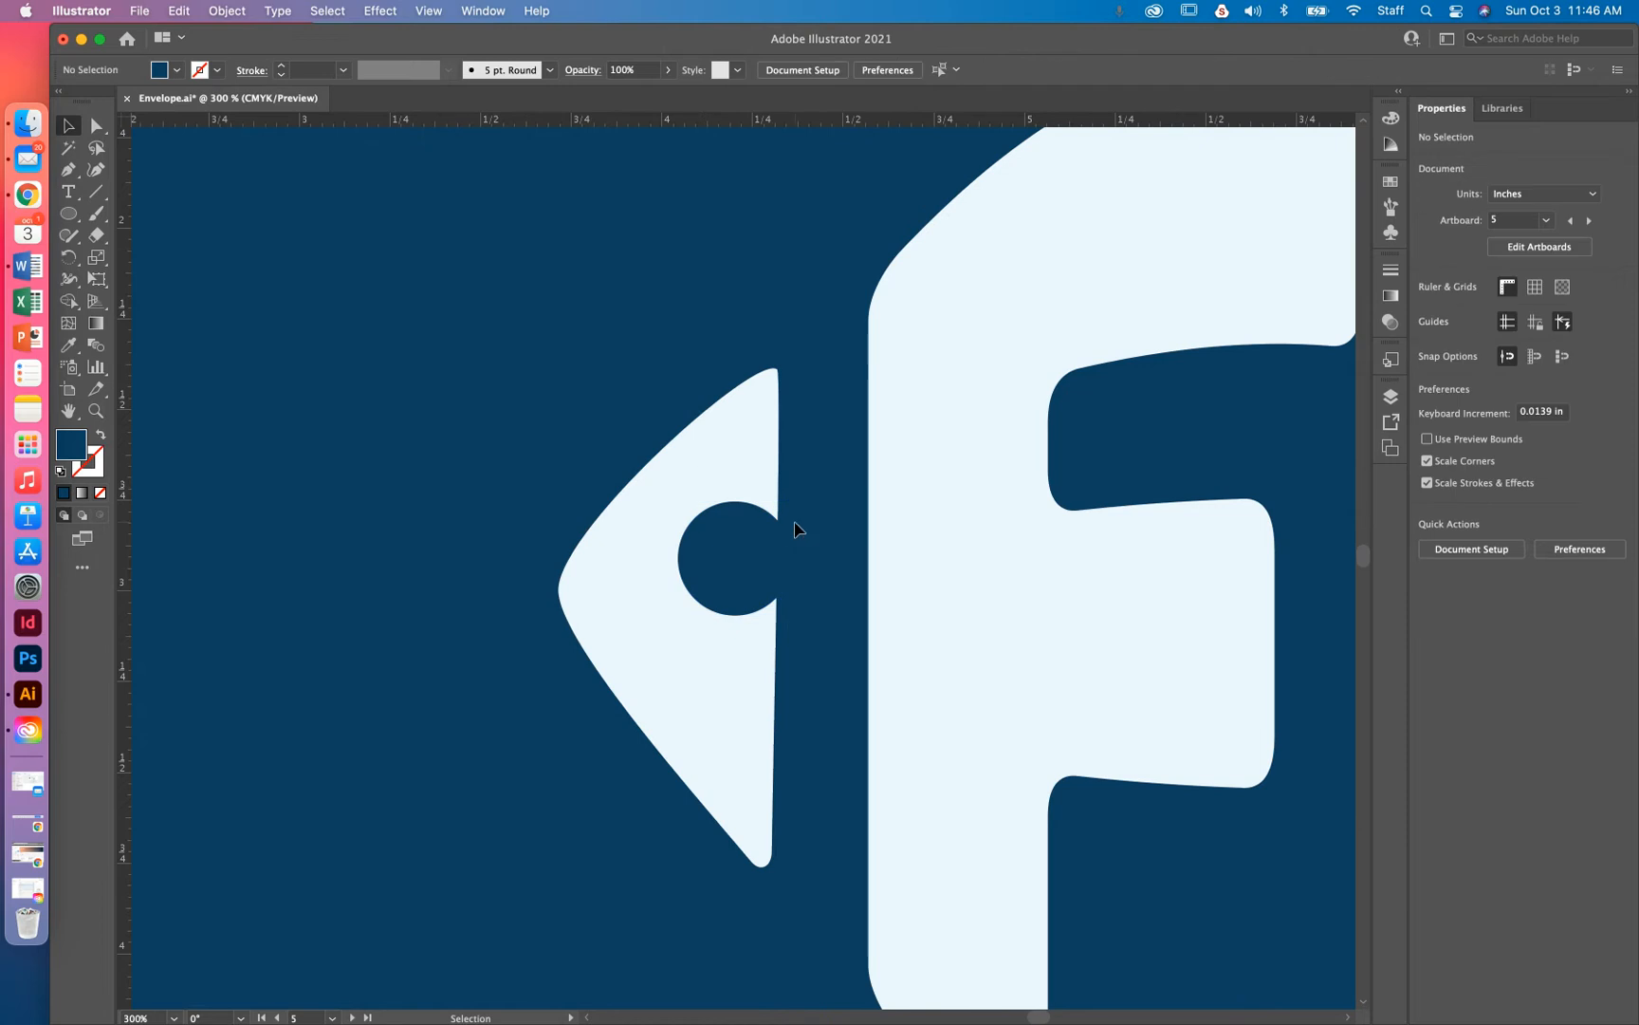
left_click(757, 459)
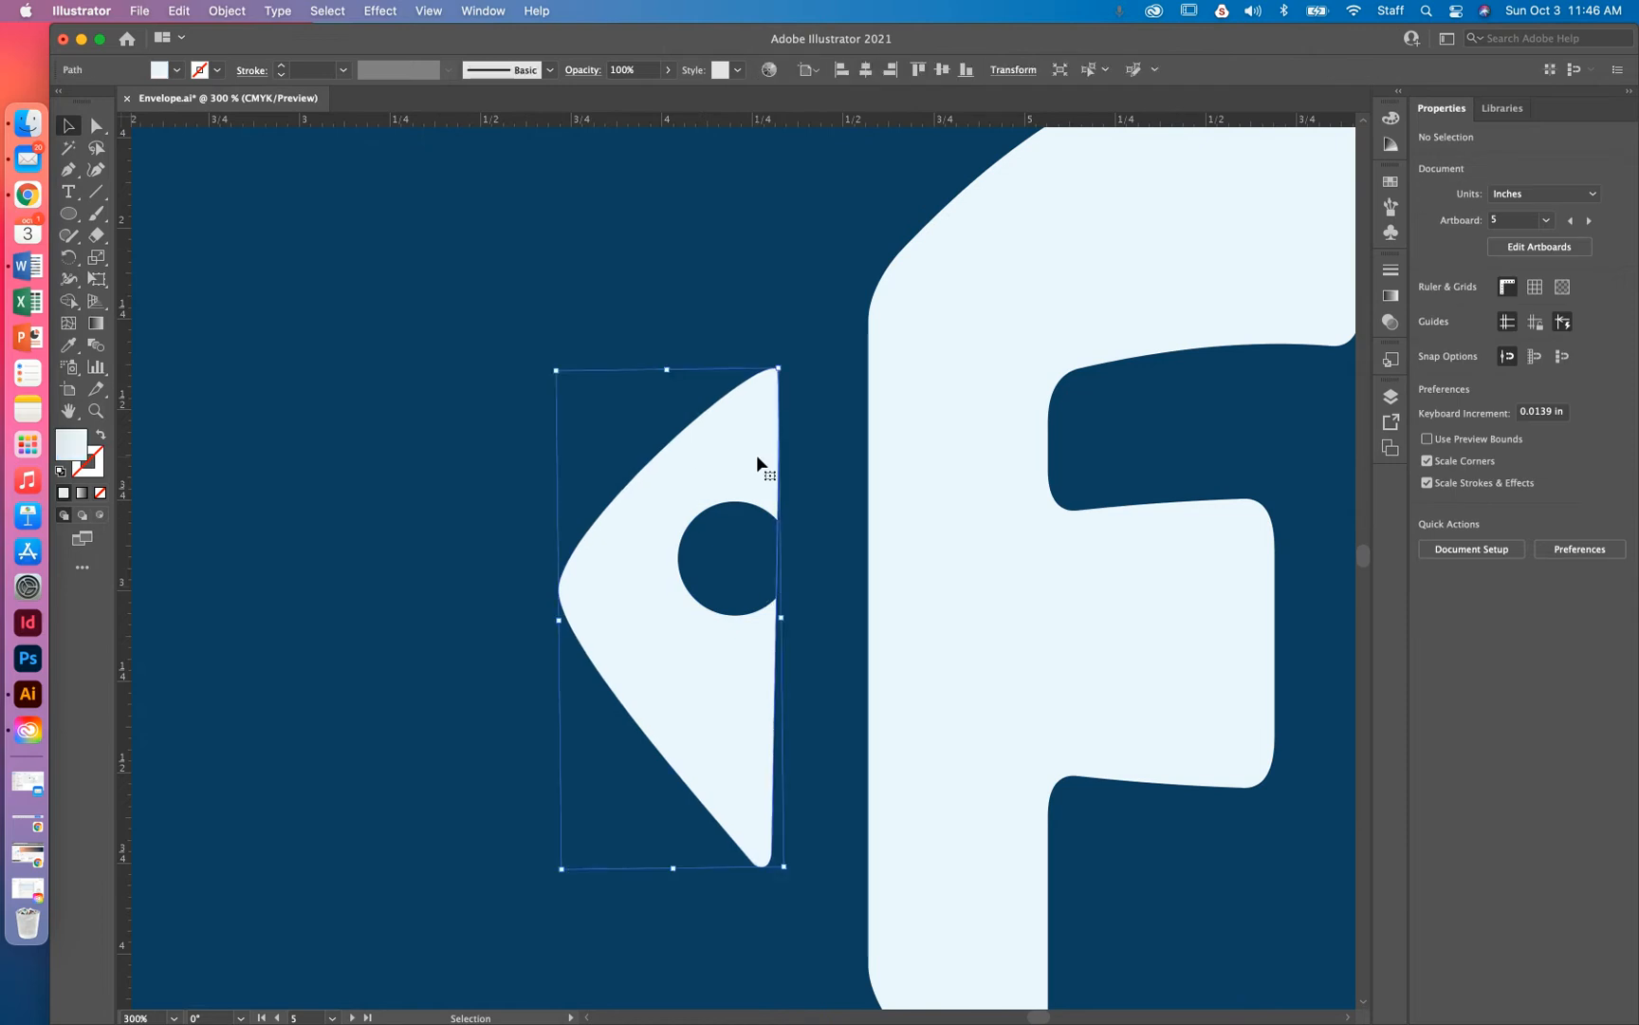
left_click(768, 570)
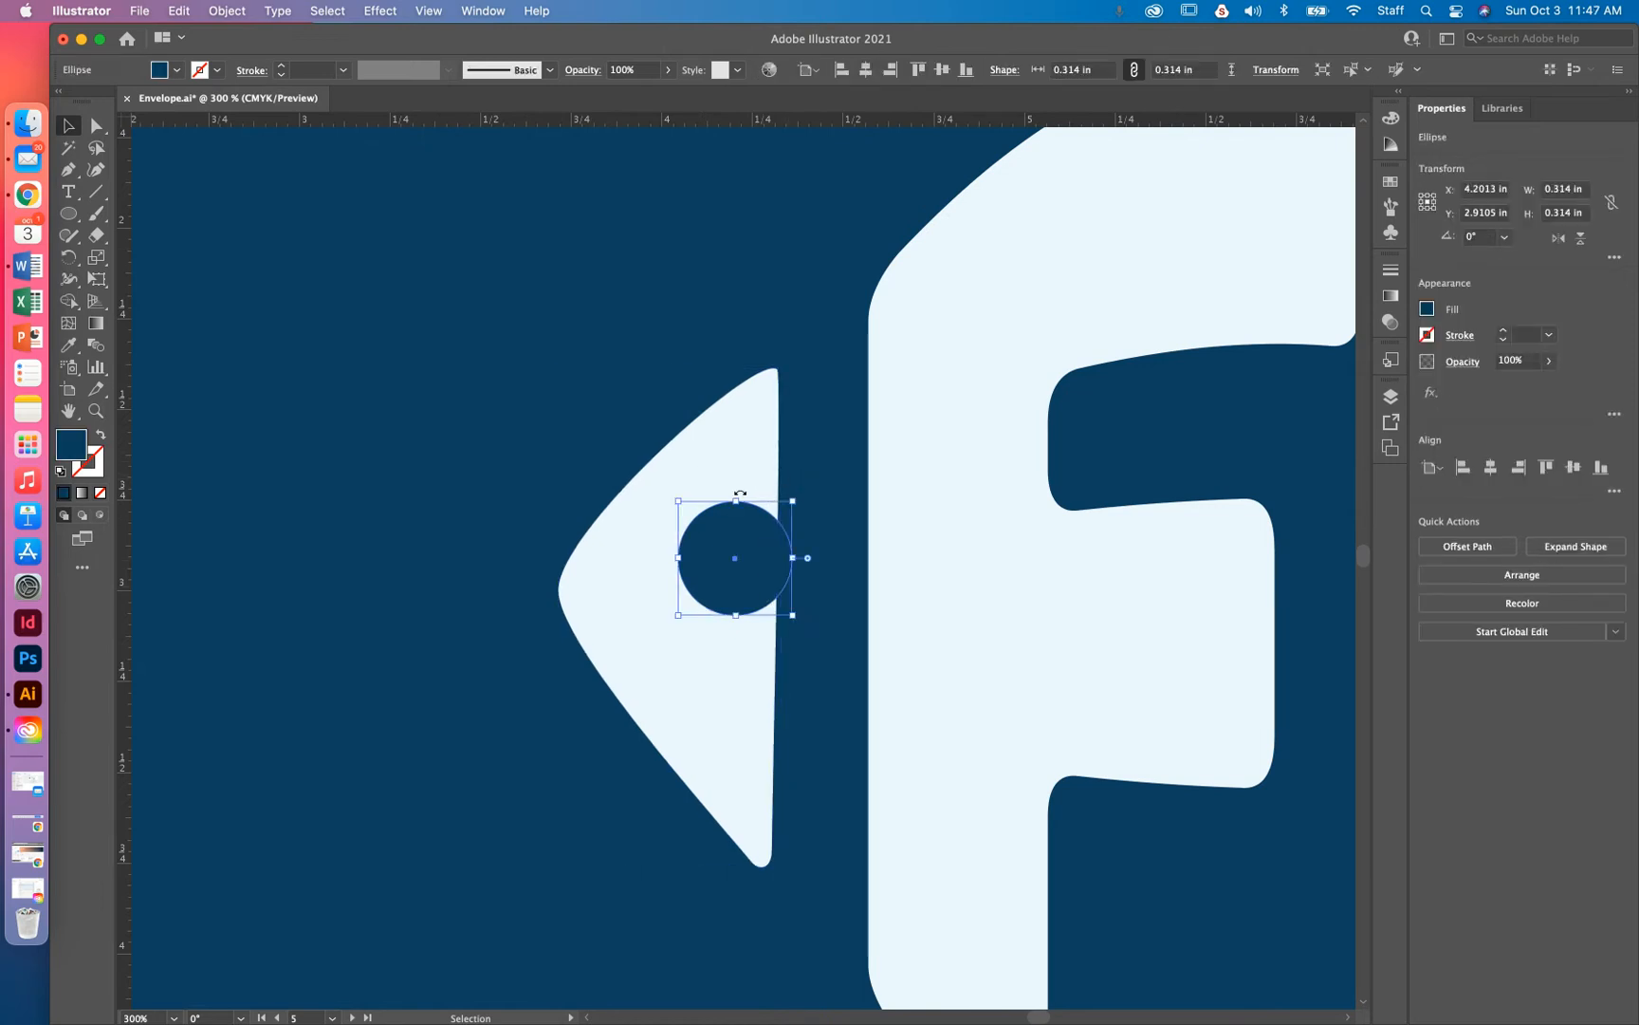
left_click(854, 514)
left_click(750, 555)
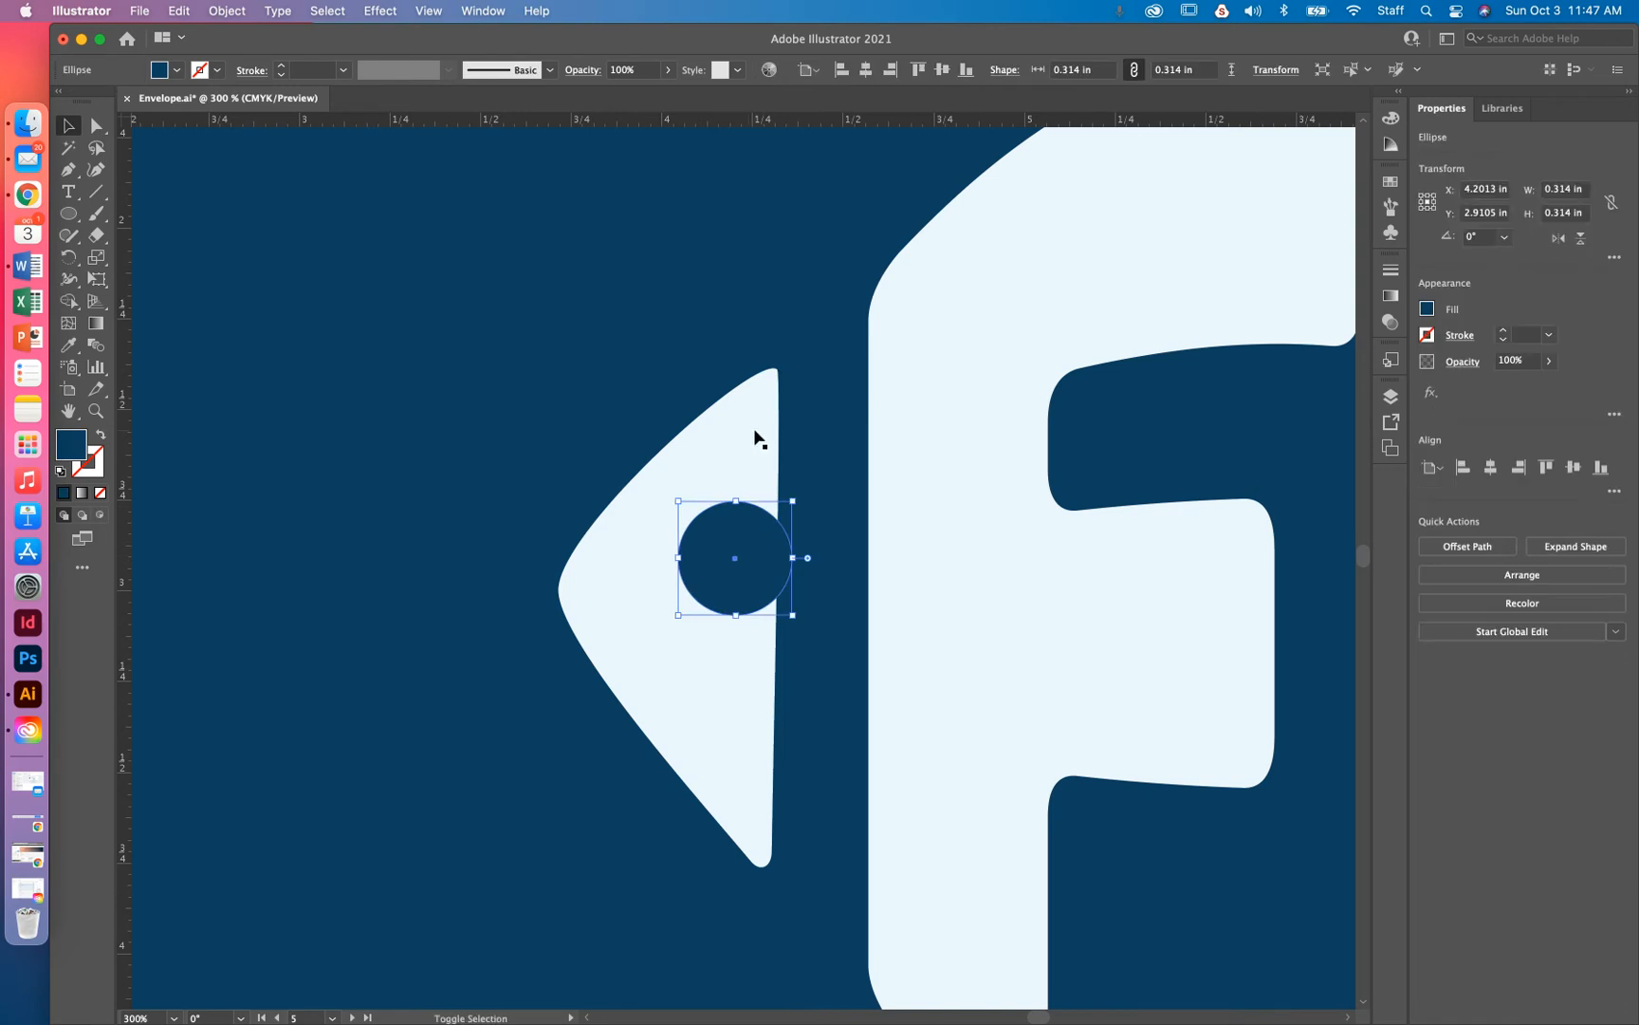
left_click(757, 438, "shift")
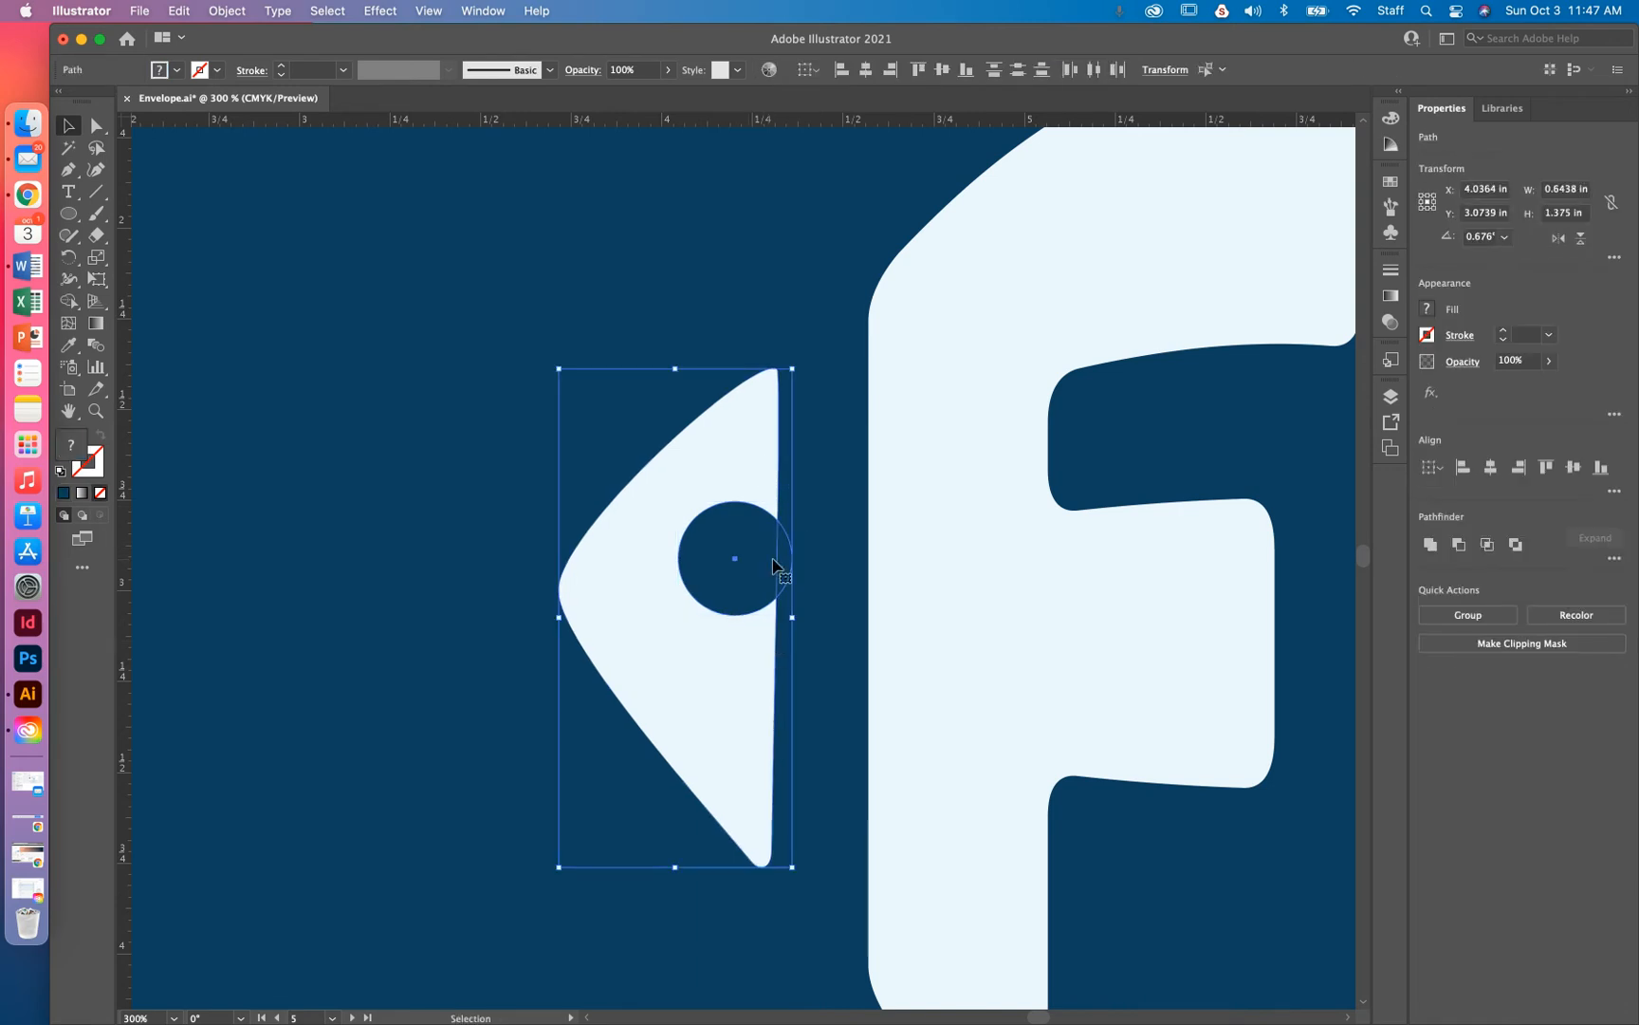
Punch the eye circle out of the fish head with Pathfinder Minus Front
left_click(1460, 545)
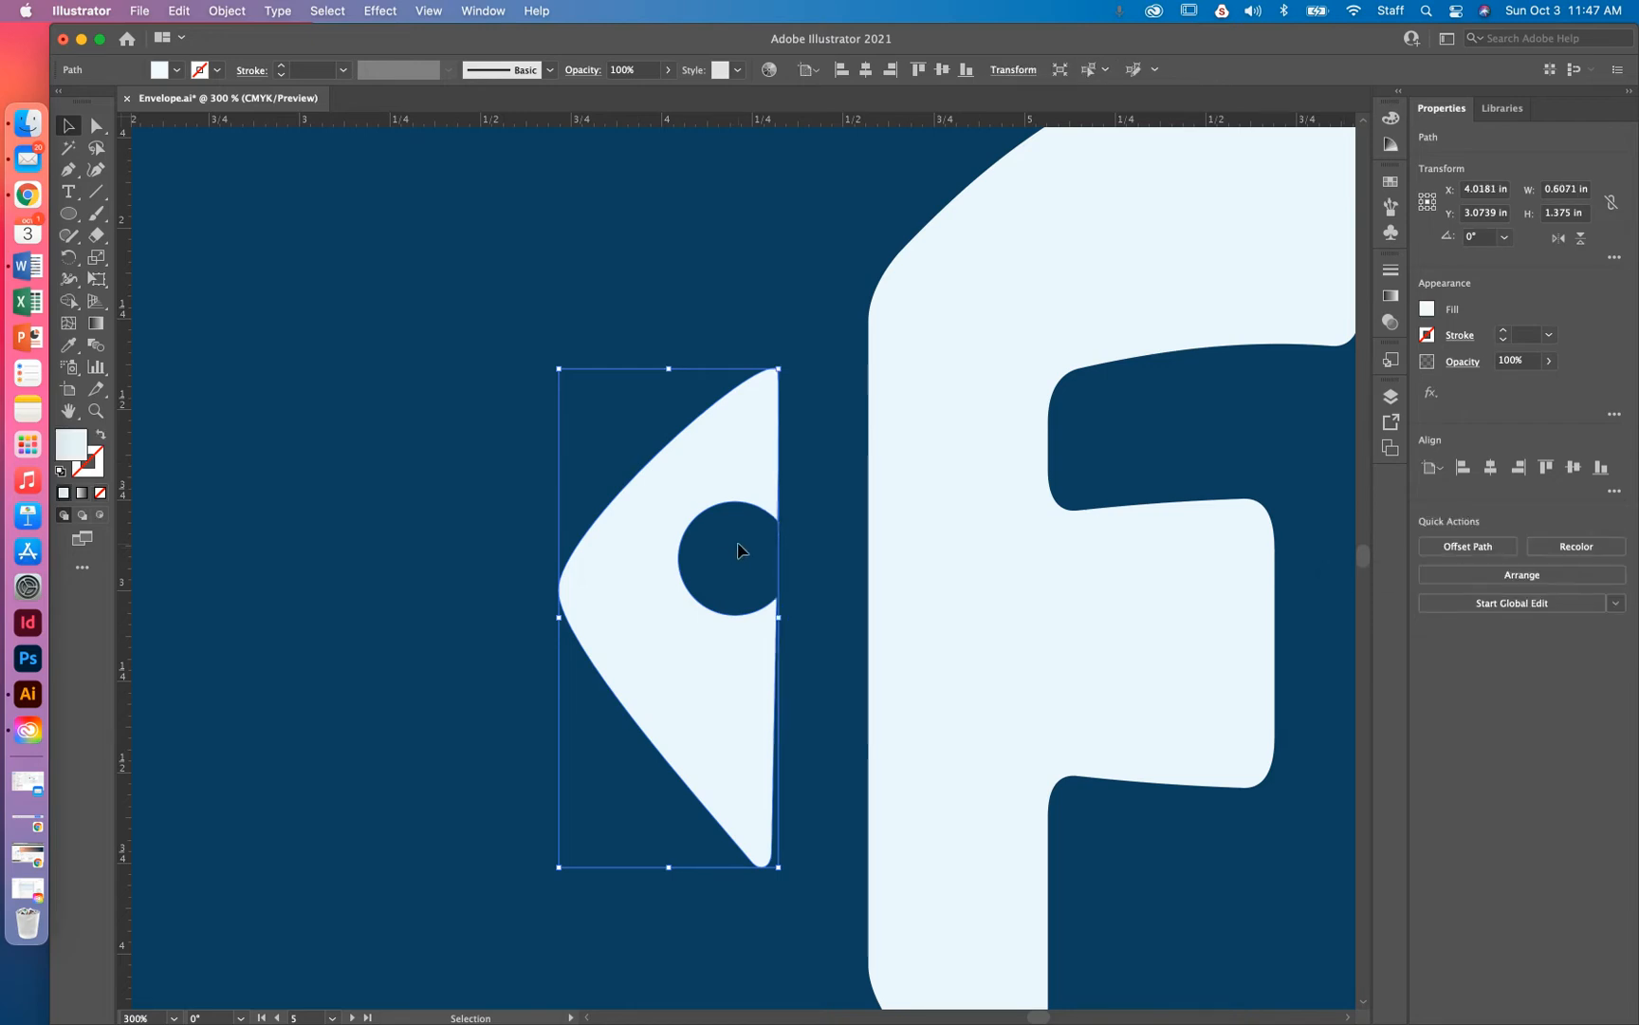
left_click(804, 467)
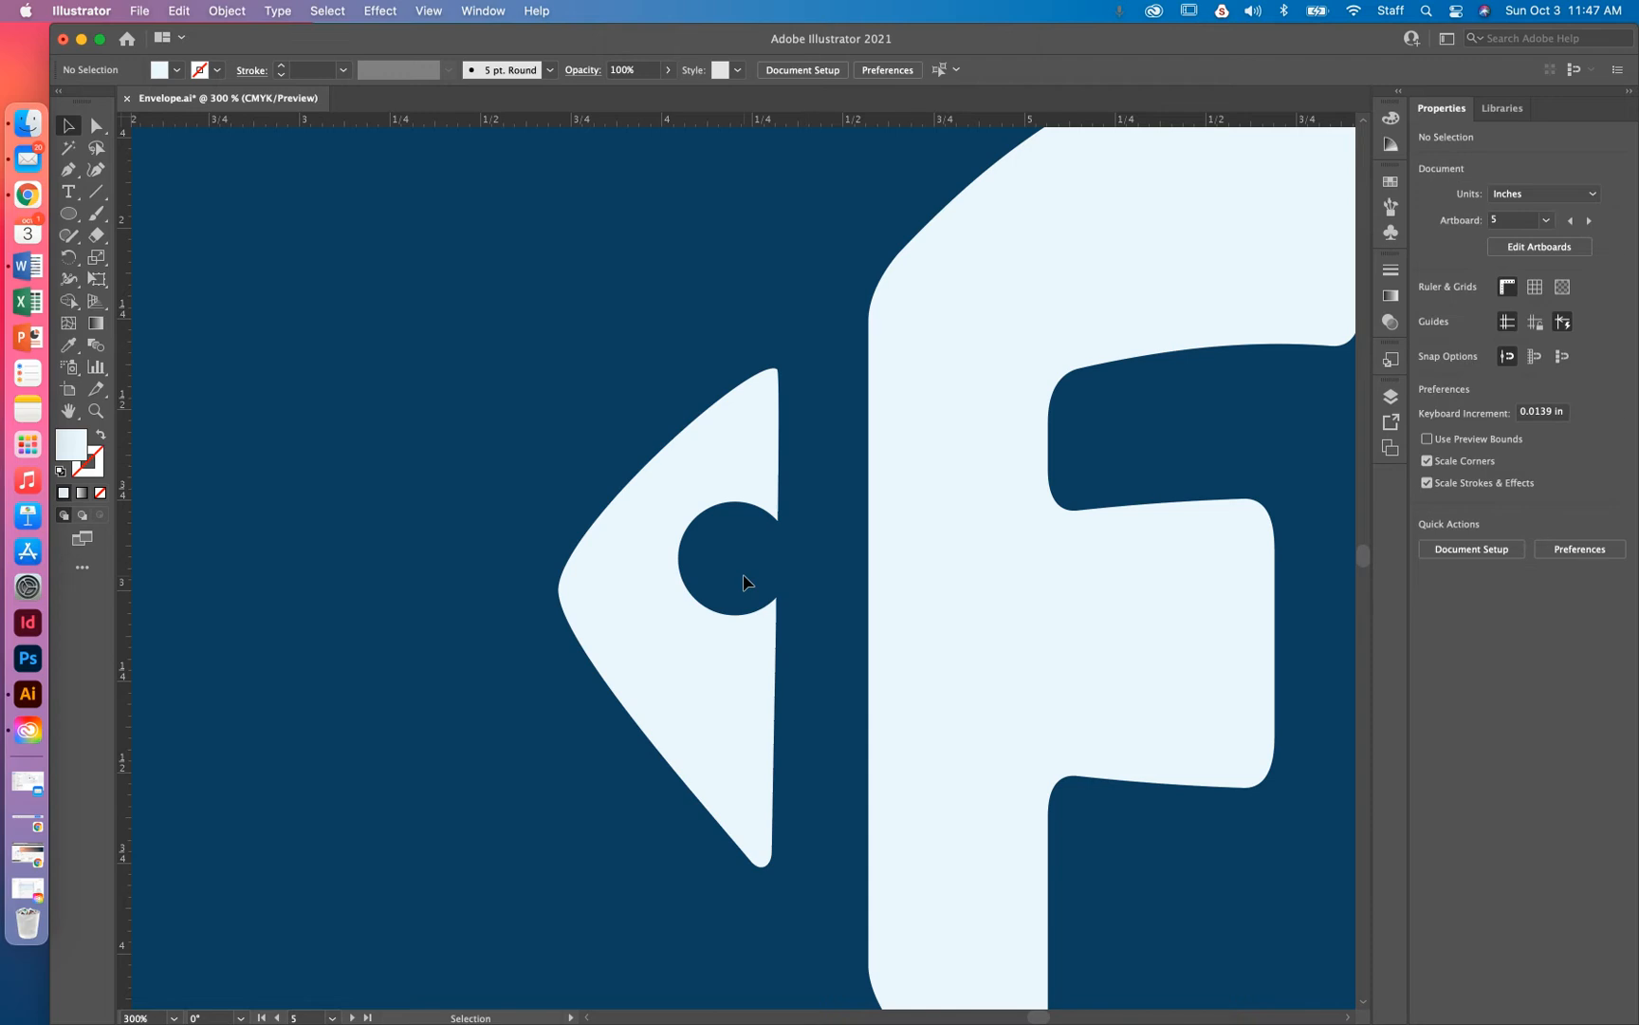
key("super+1")
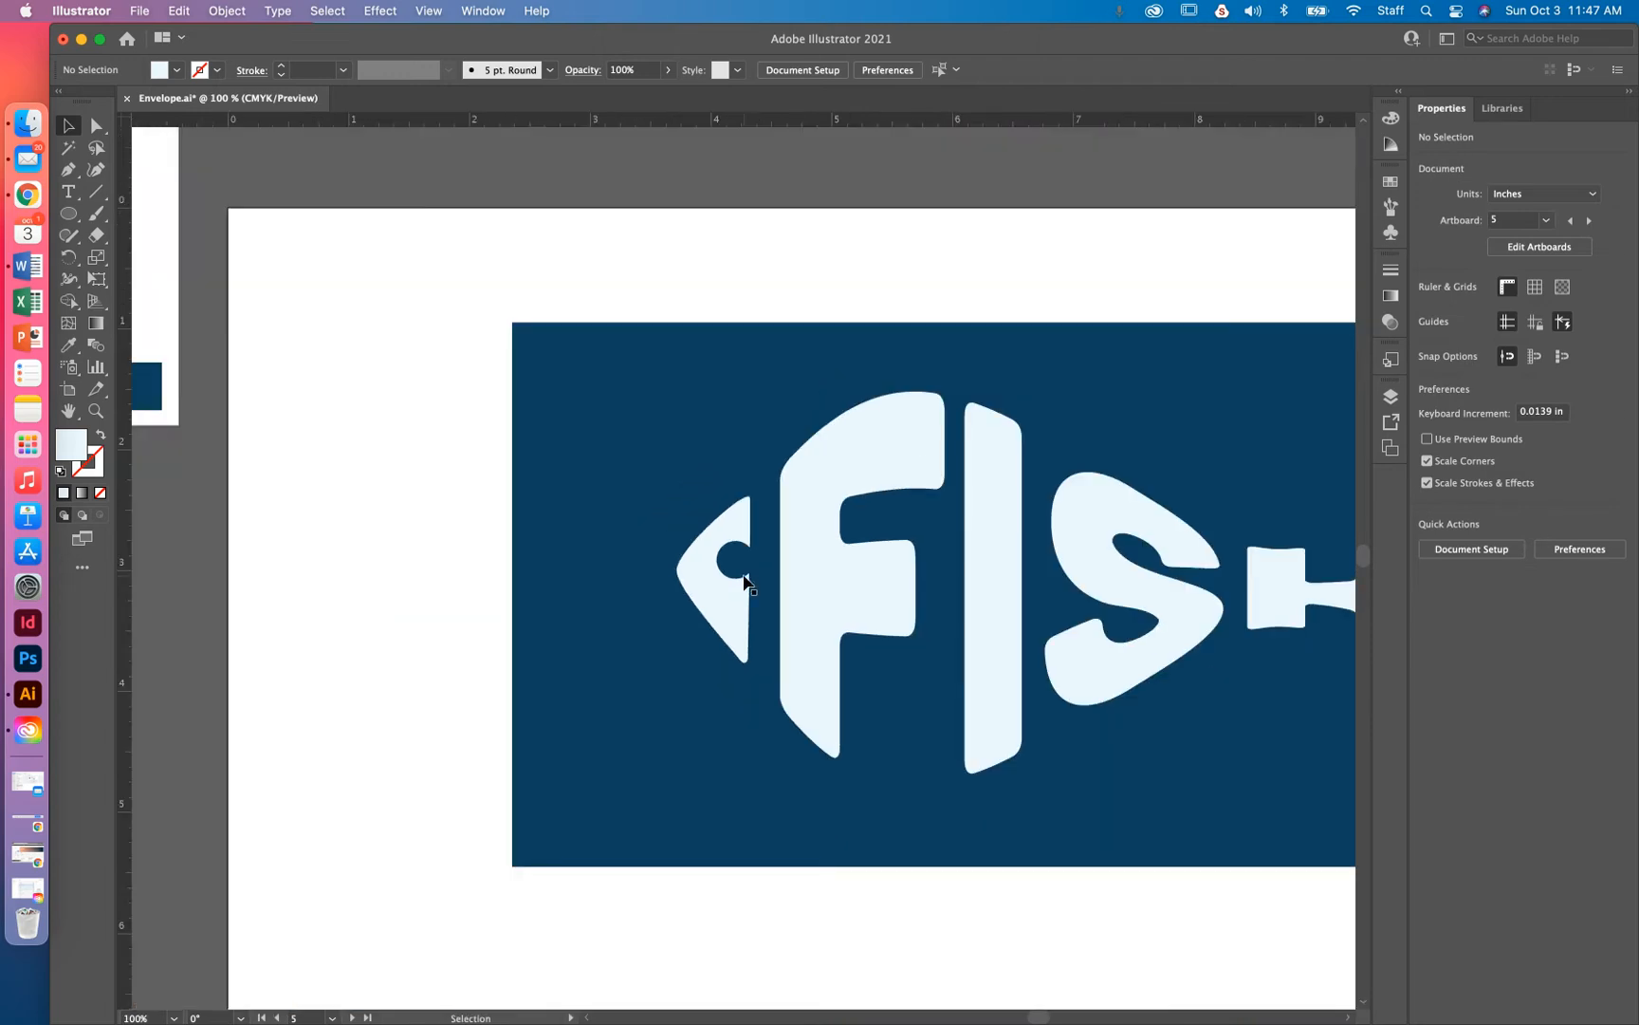
left_click_drag(747, 577, 587, 607)
Select all the FISH letters and fish head and combine them into one group
left_click(553, 618)
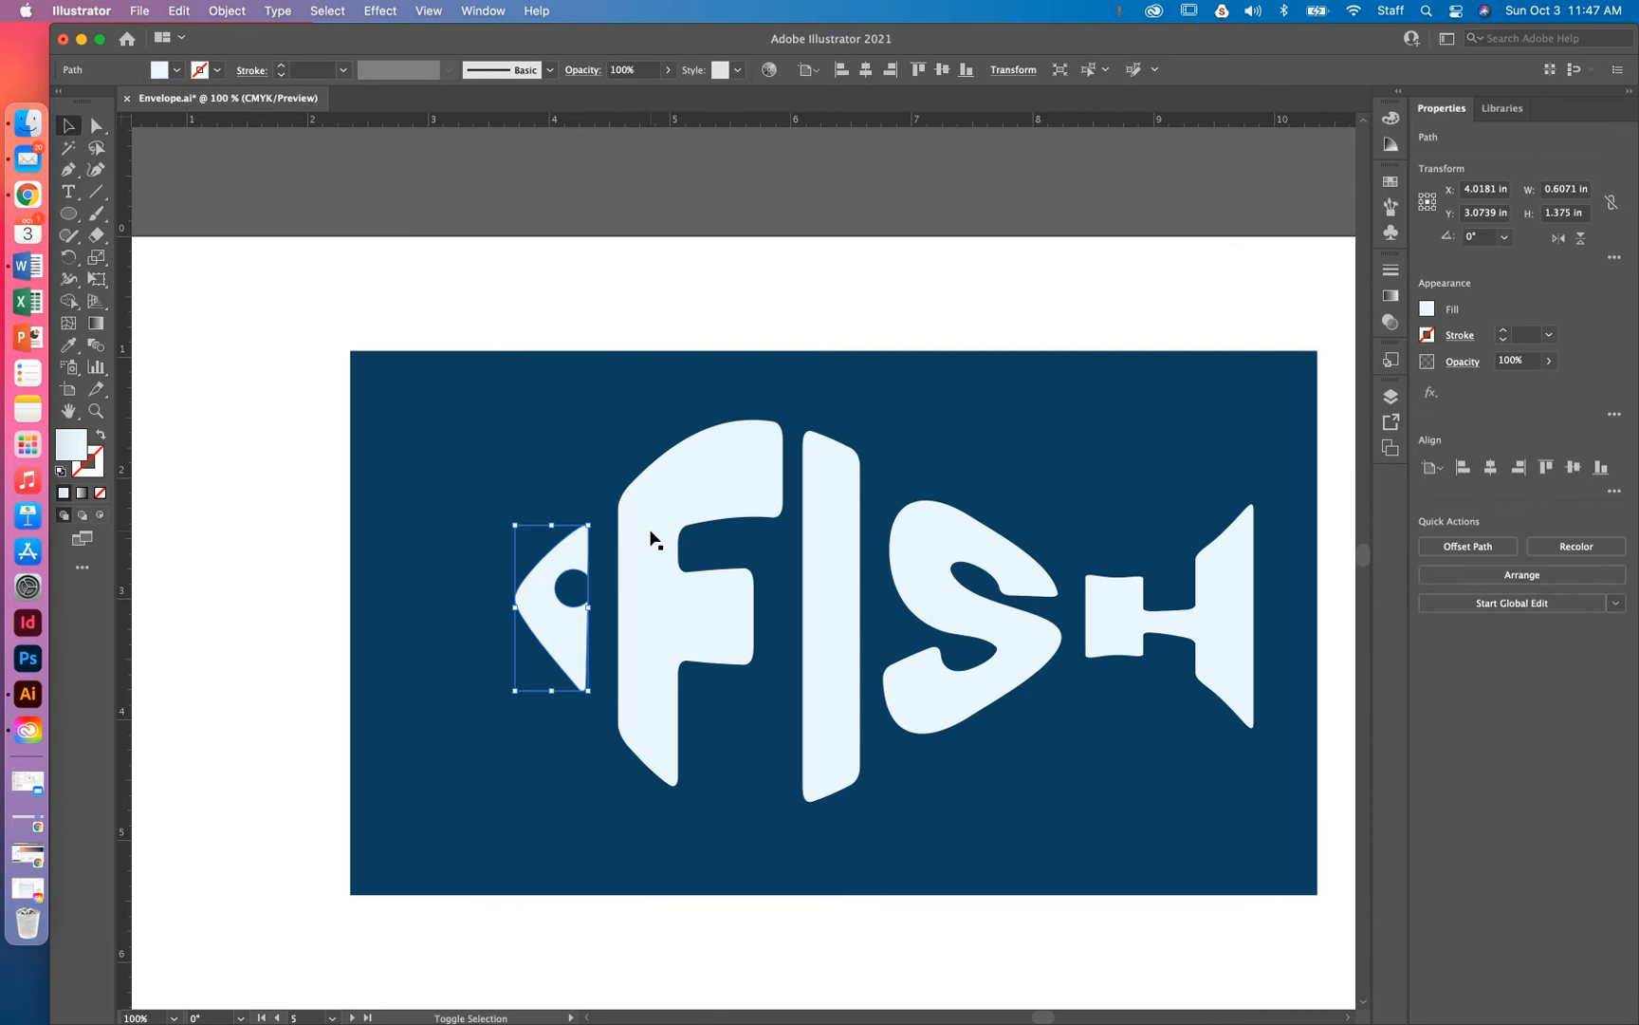
key("super+a")
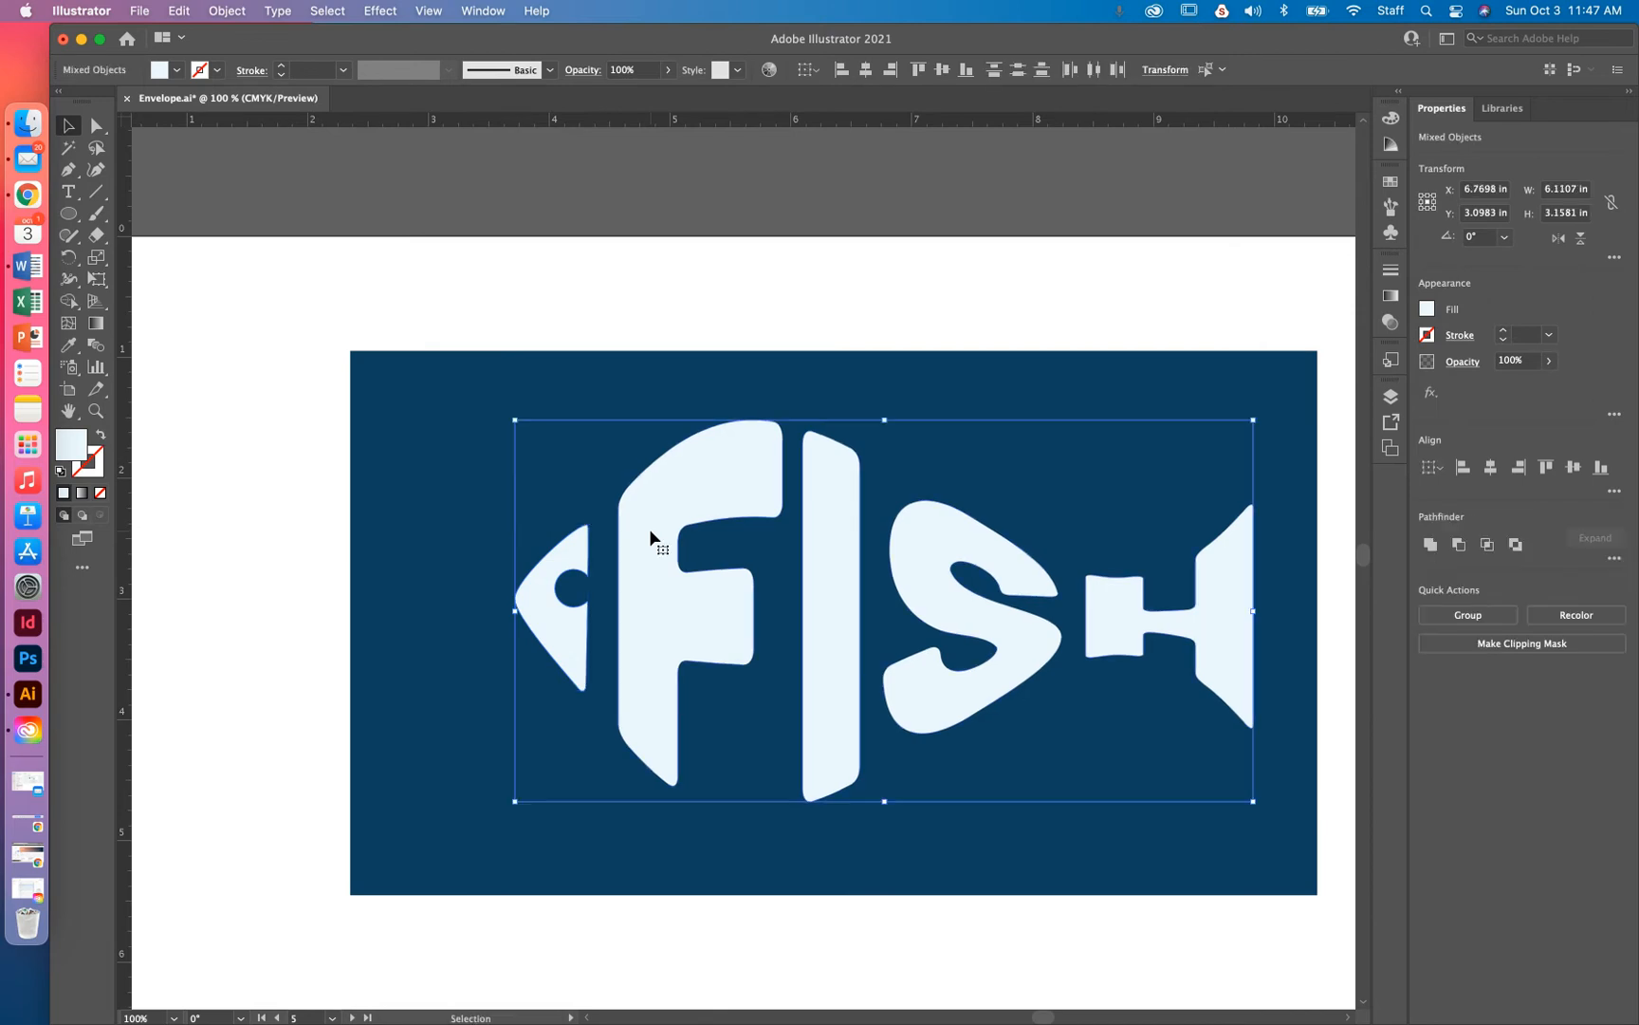
key("super+c")
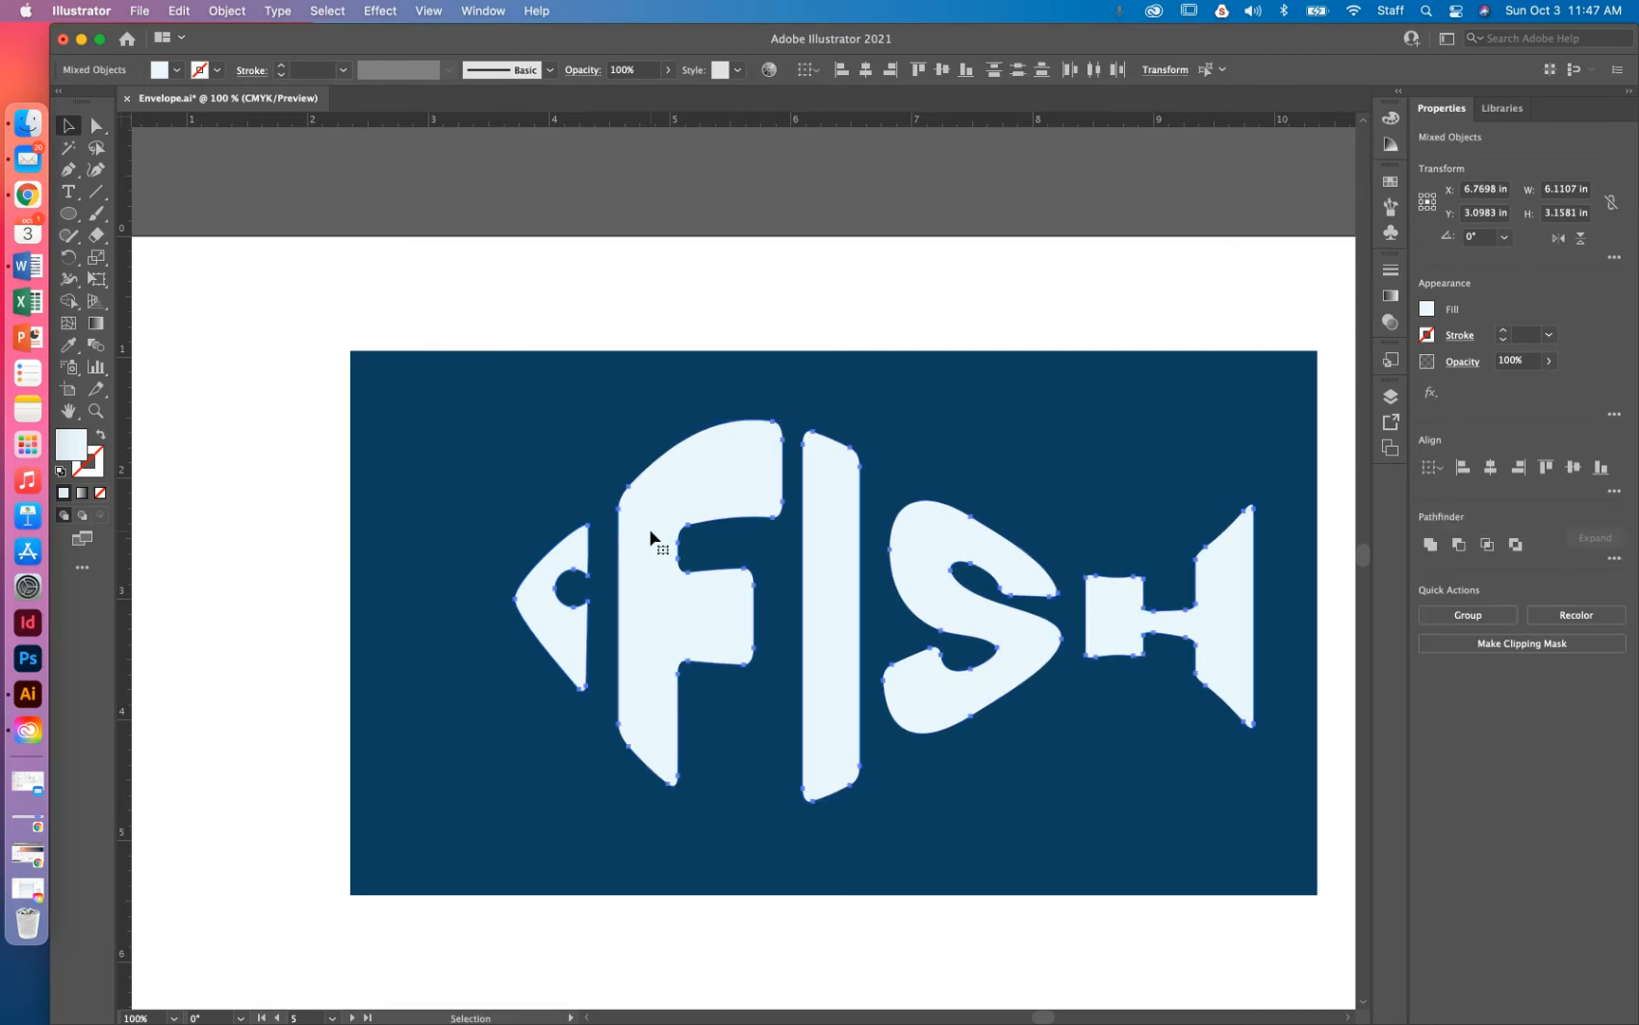
key("super+g")
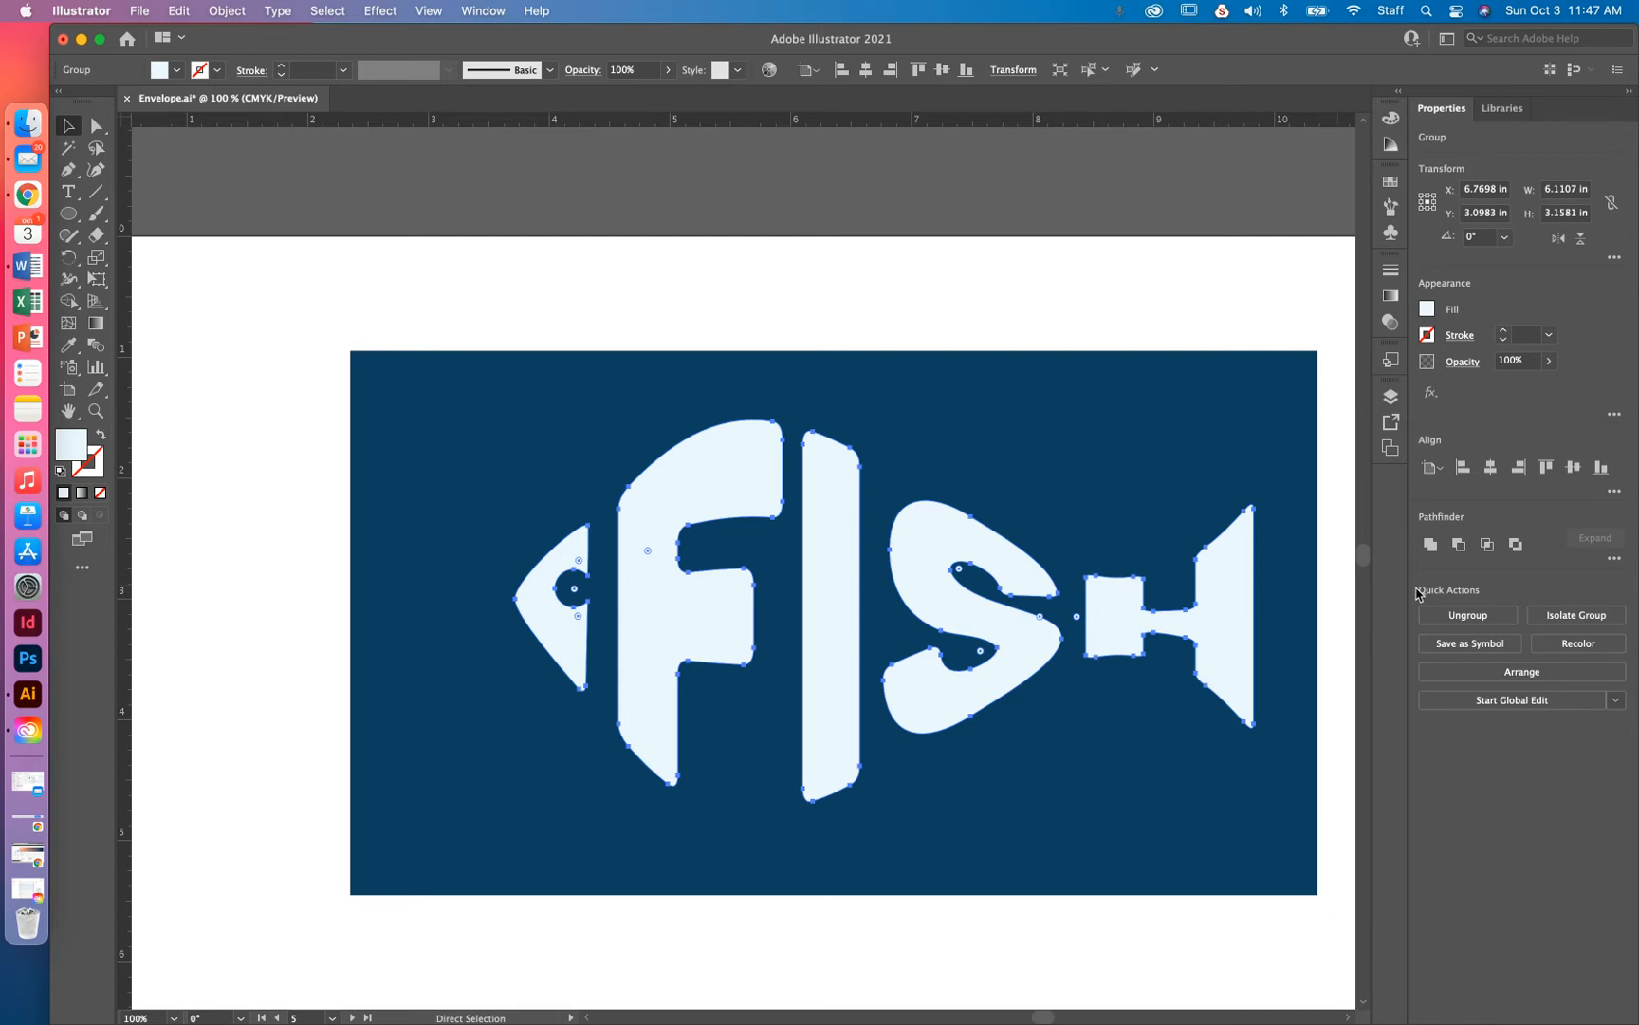
left_click(1472, 622)
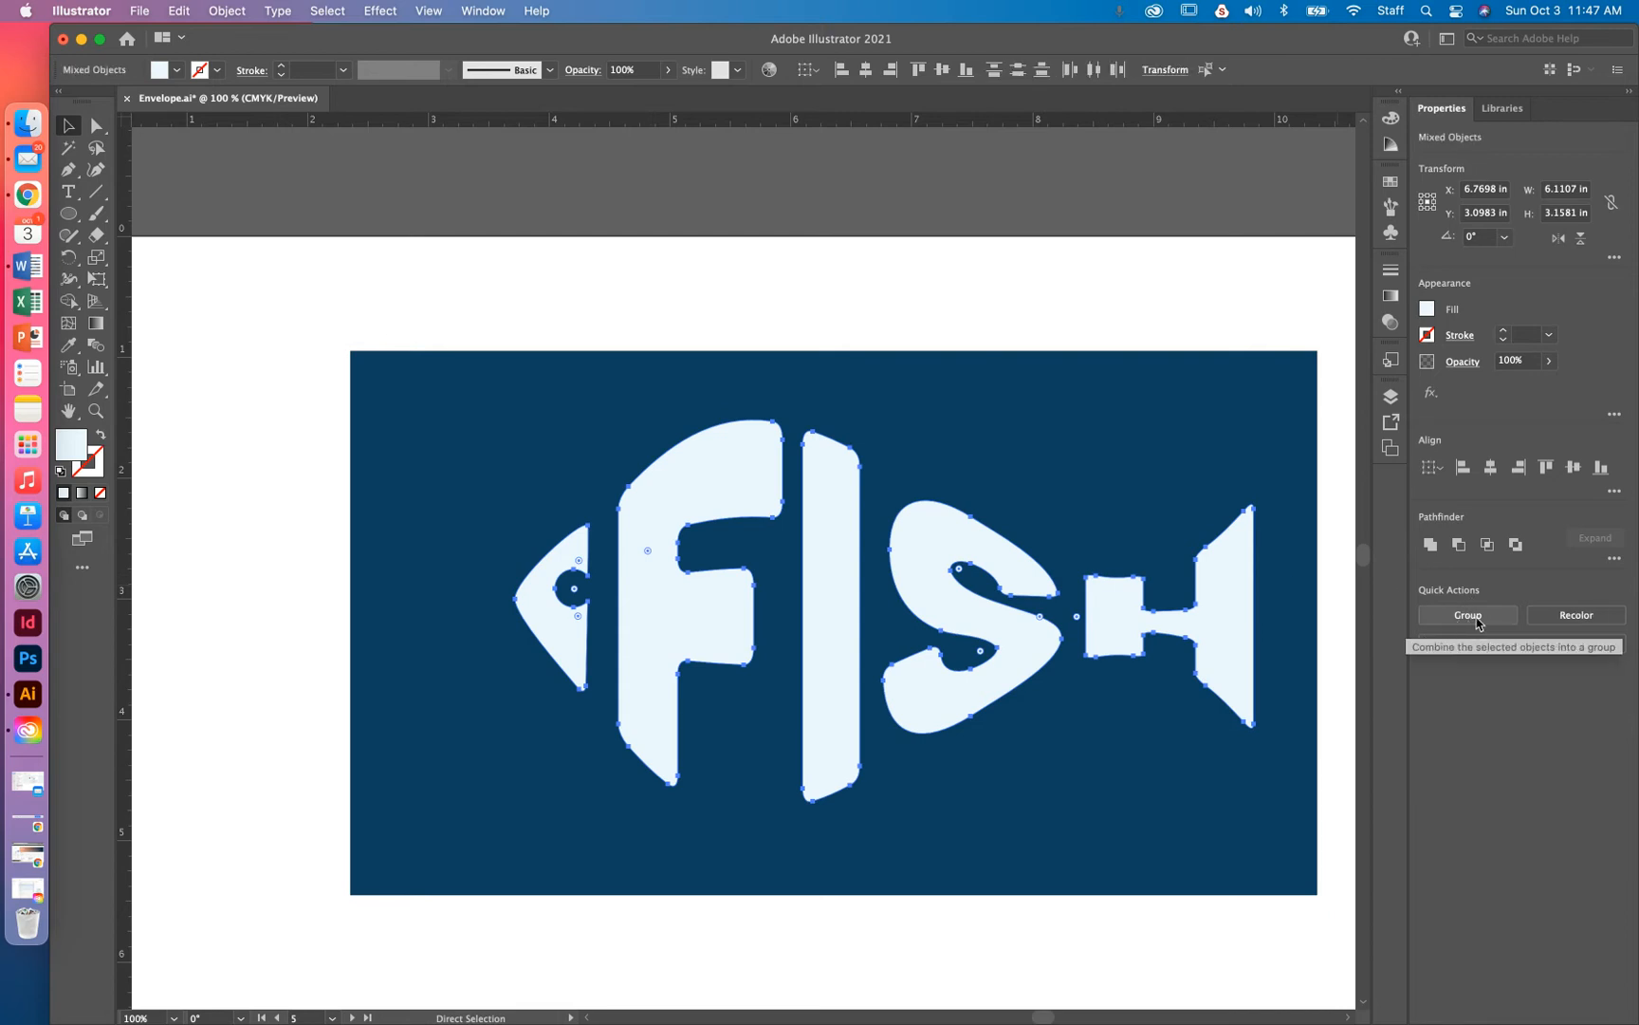
left_click(1481, 621)
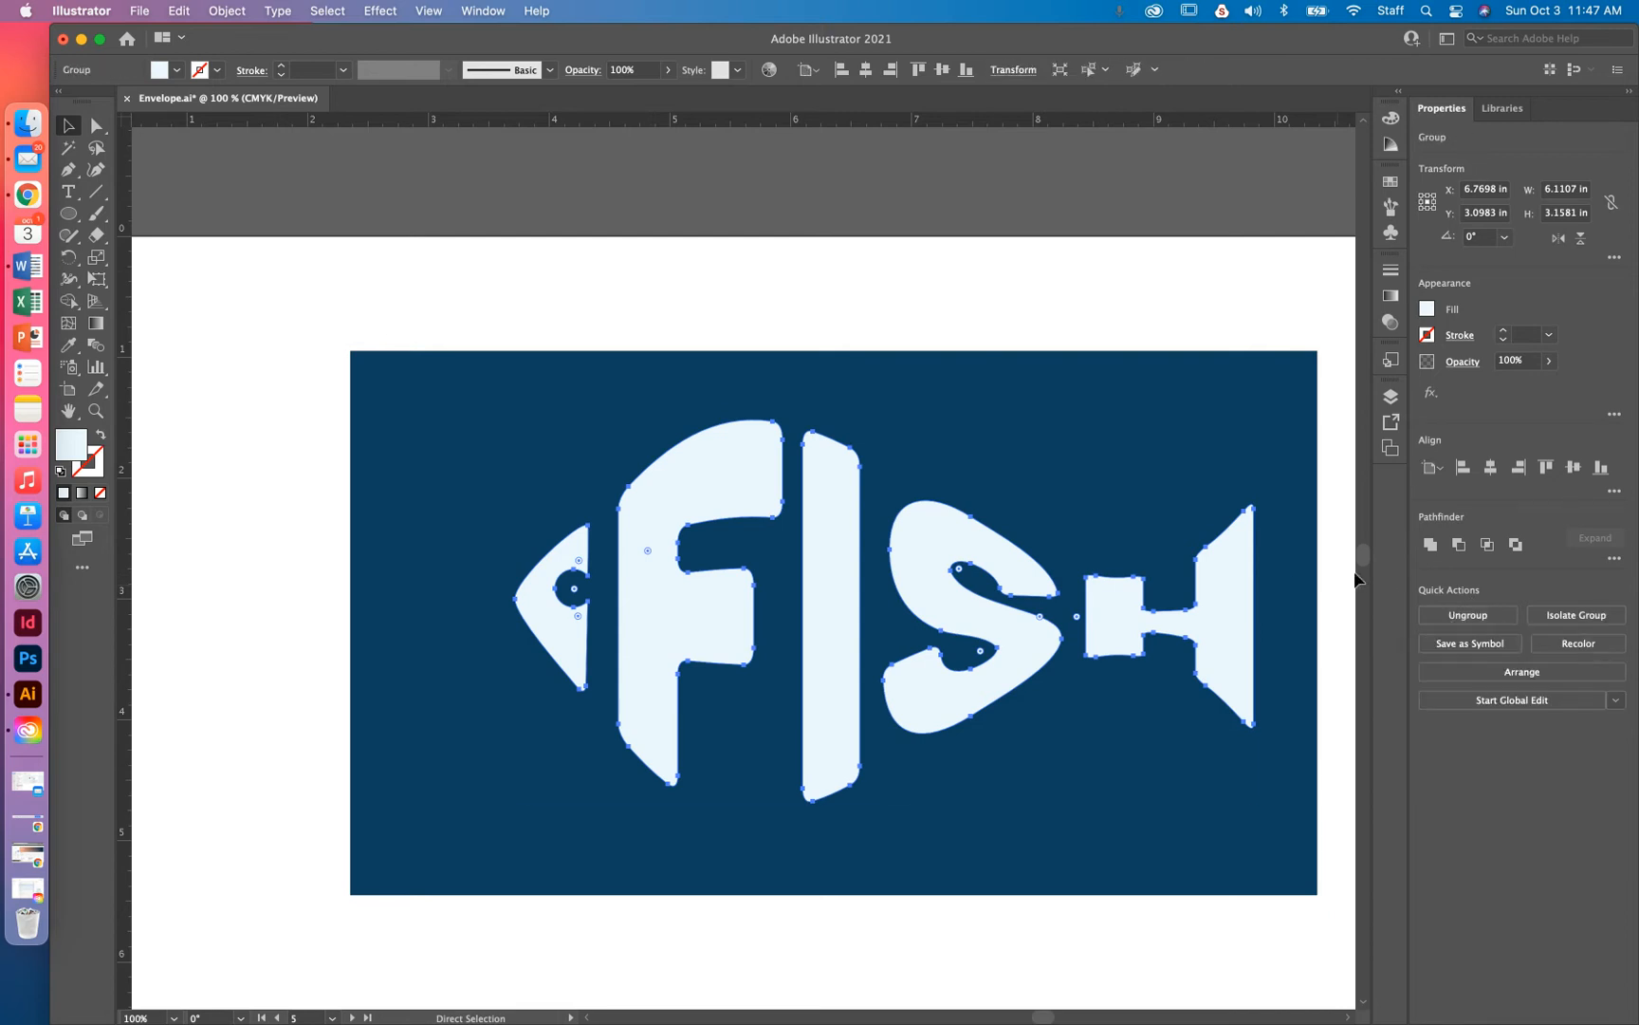
left_click(828, 269)
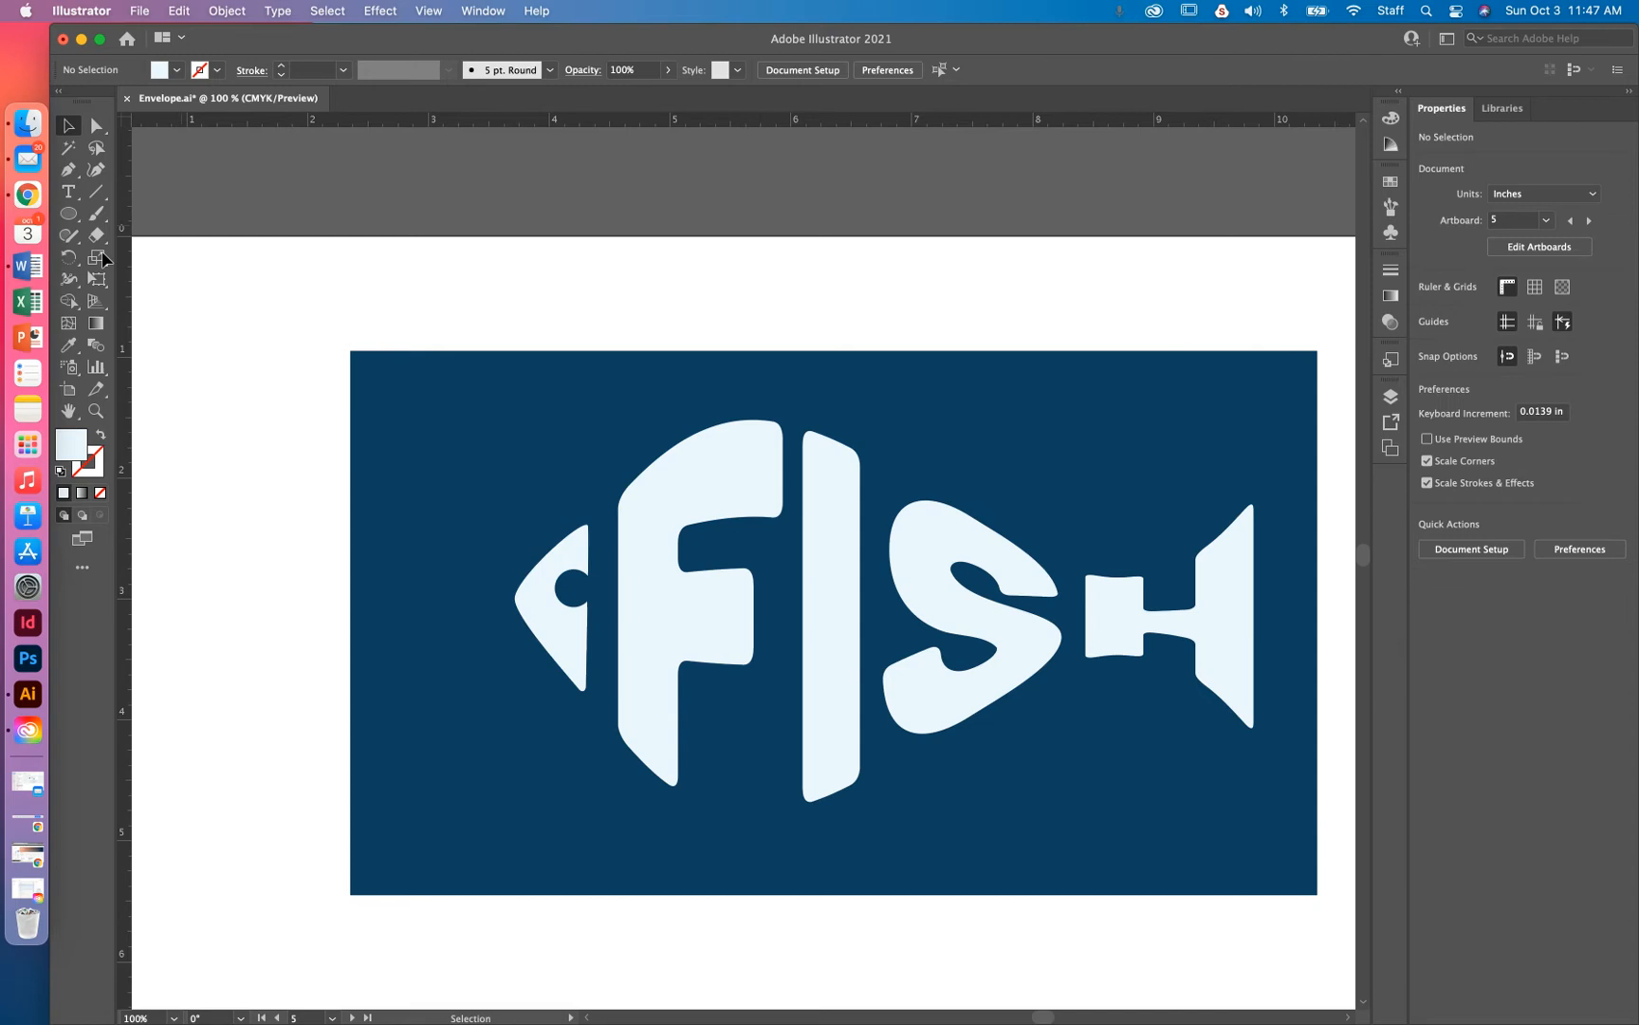
left_click(72, 199)
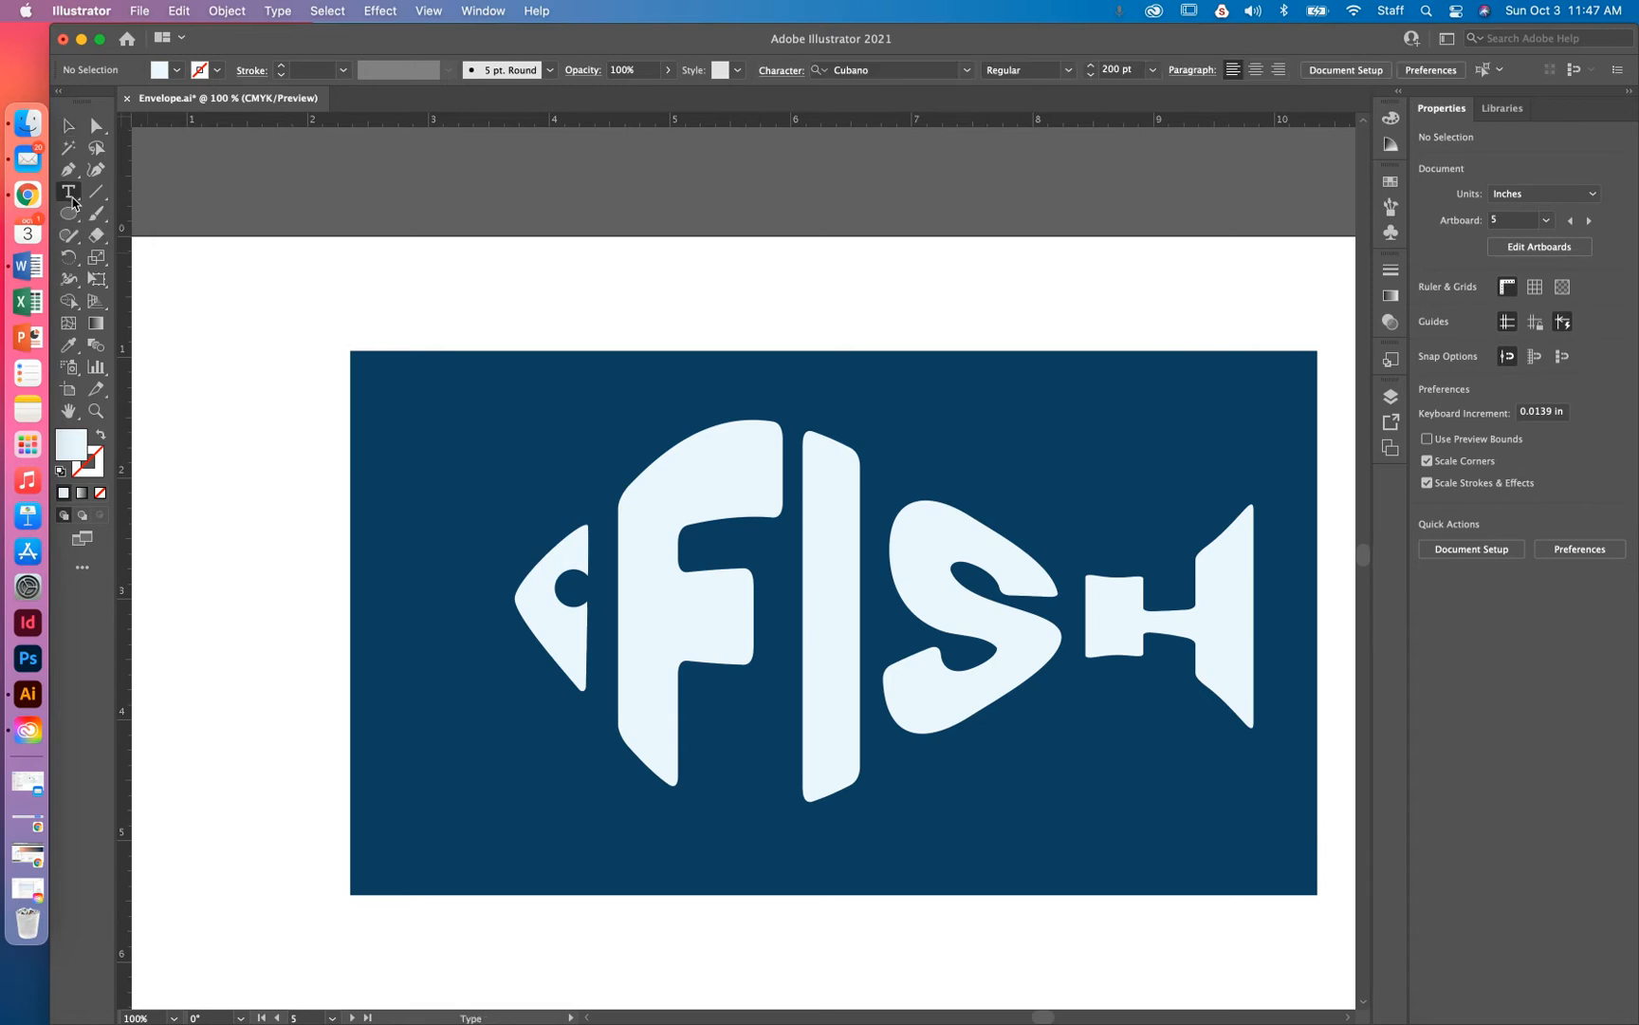
Type MARKET as a new text line above the FISH artwork and select it
left_click(510, 310)
type("MARK")
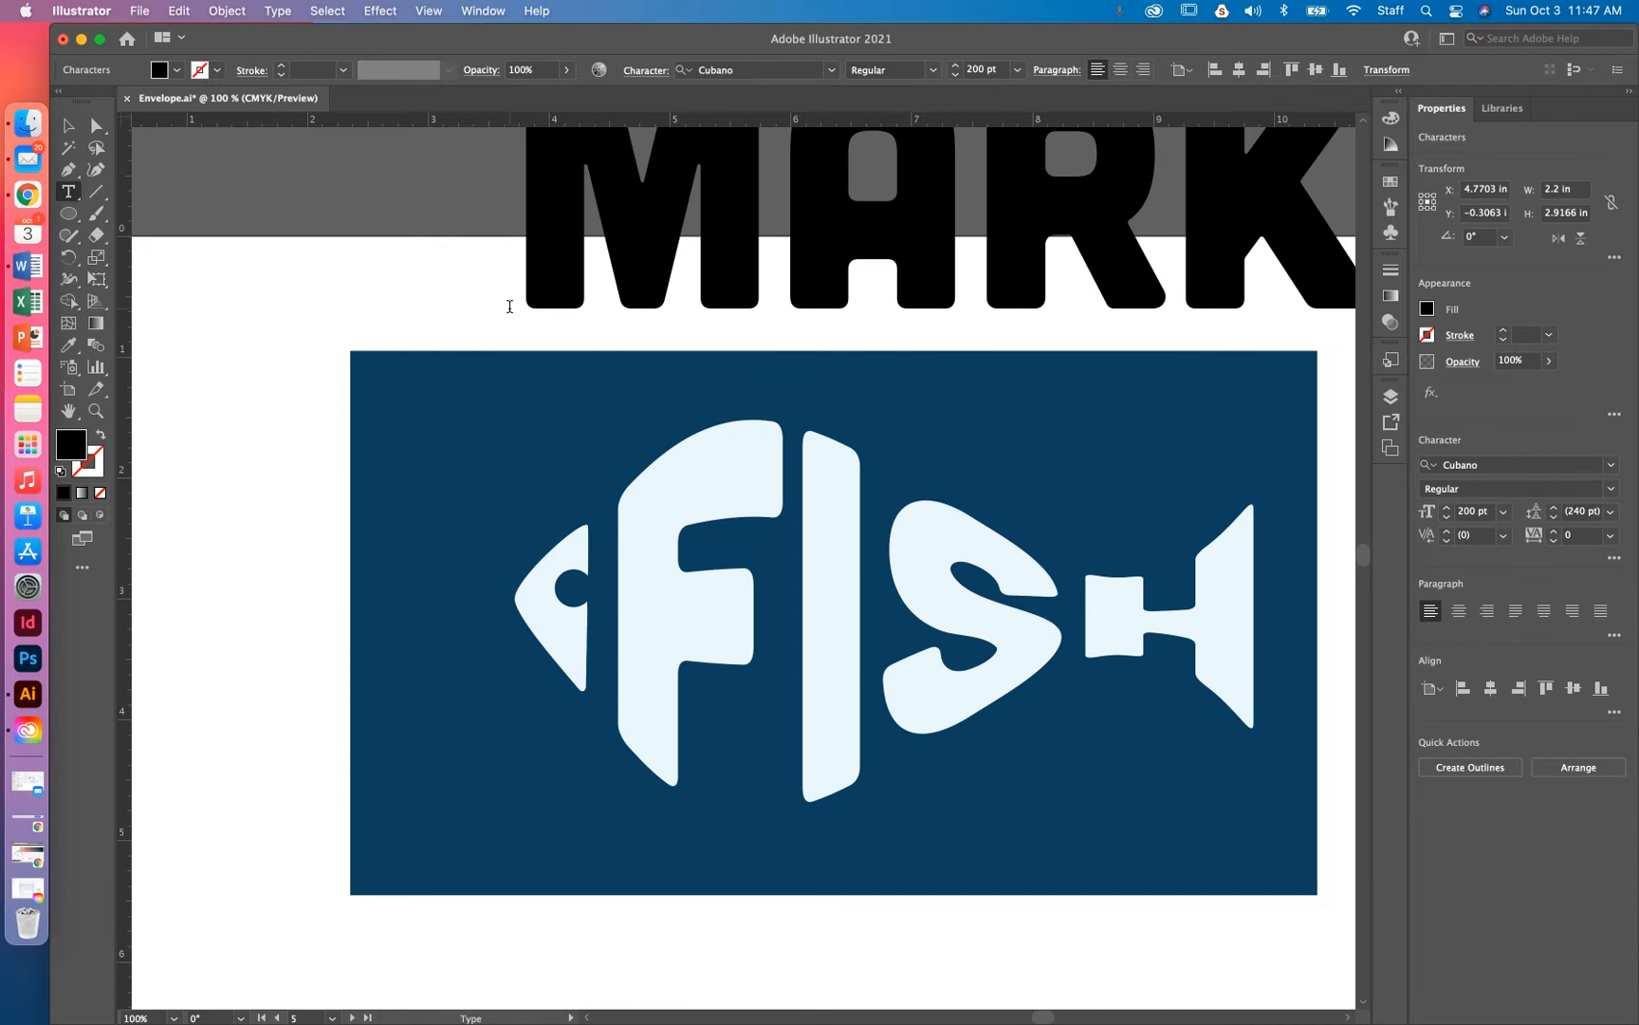
key("super+a")
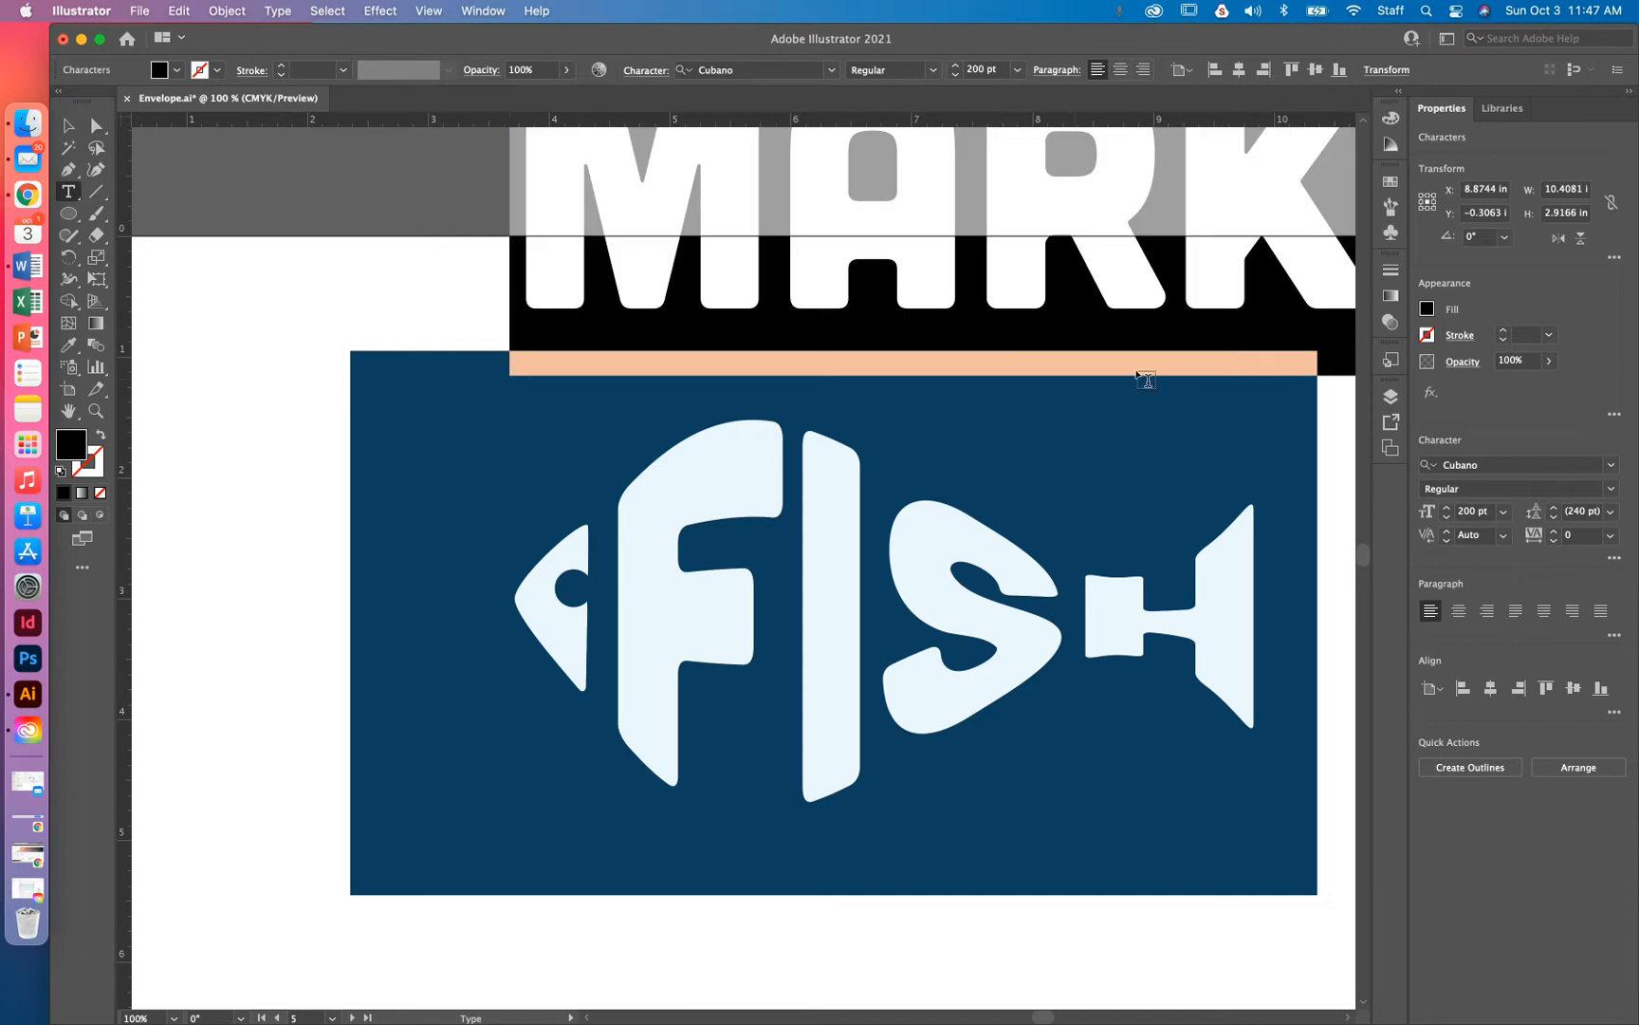
Preview fonts for MARKET filtered to Sans Serif and Regular, then clear all filters
left_click(1612, 466)
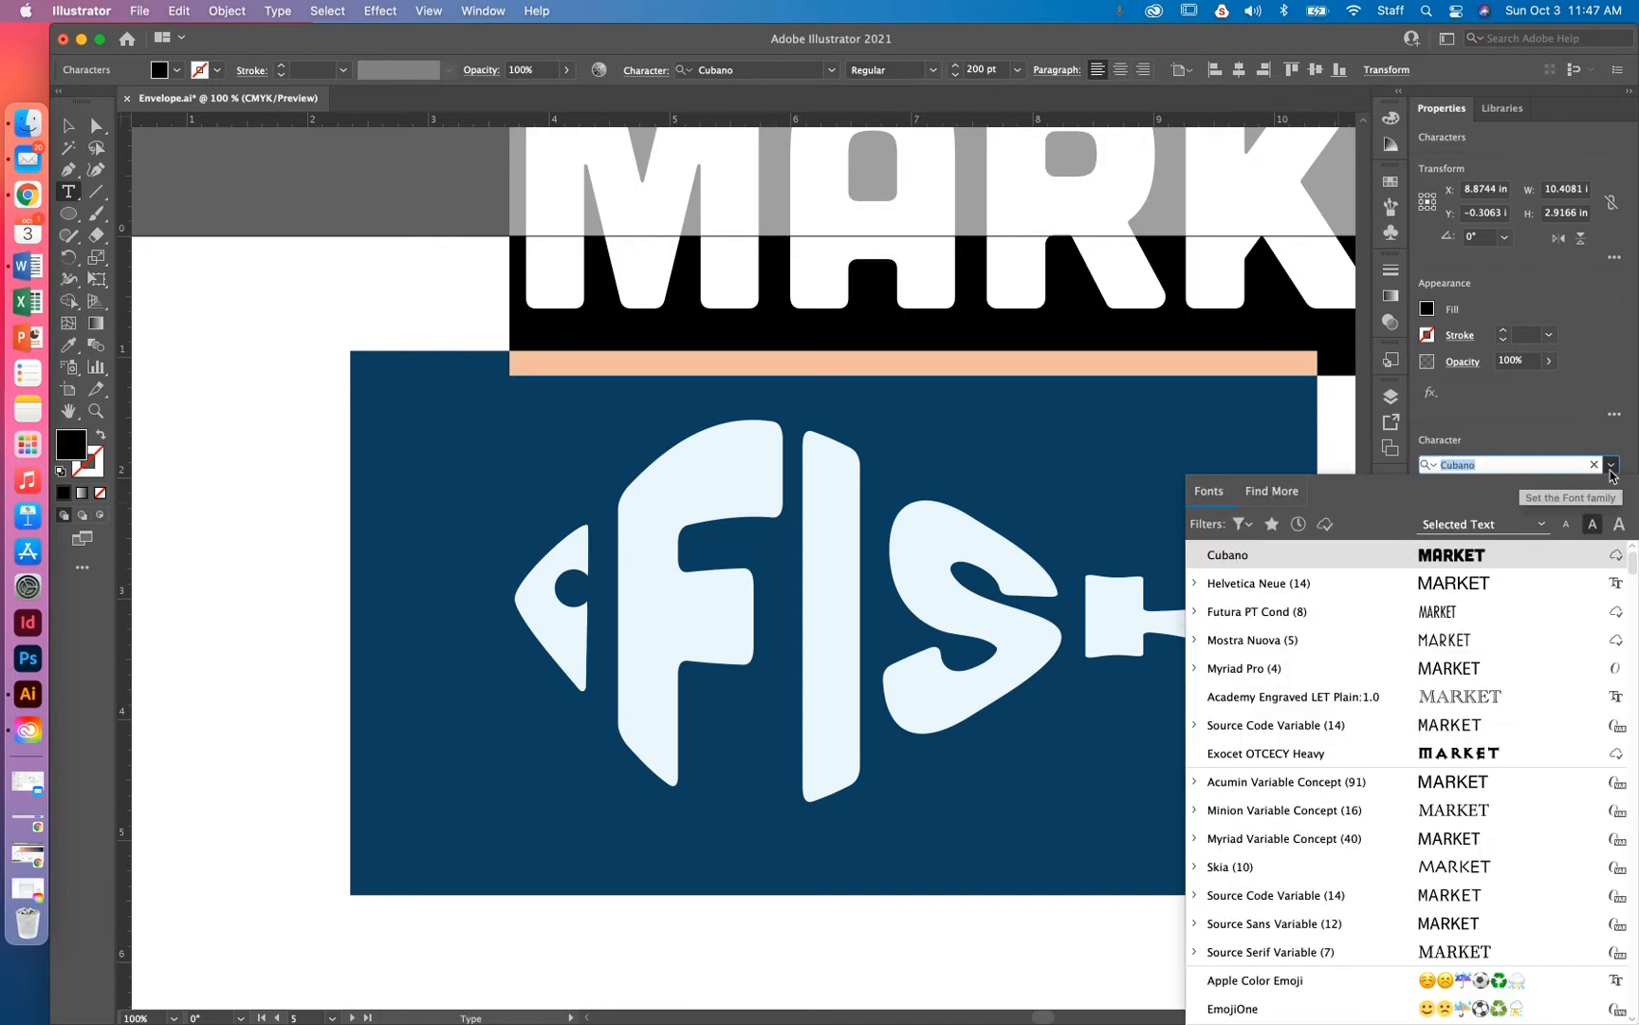
left_click(1243, 524)
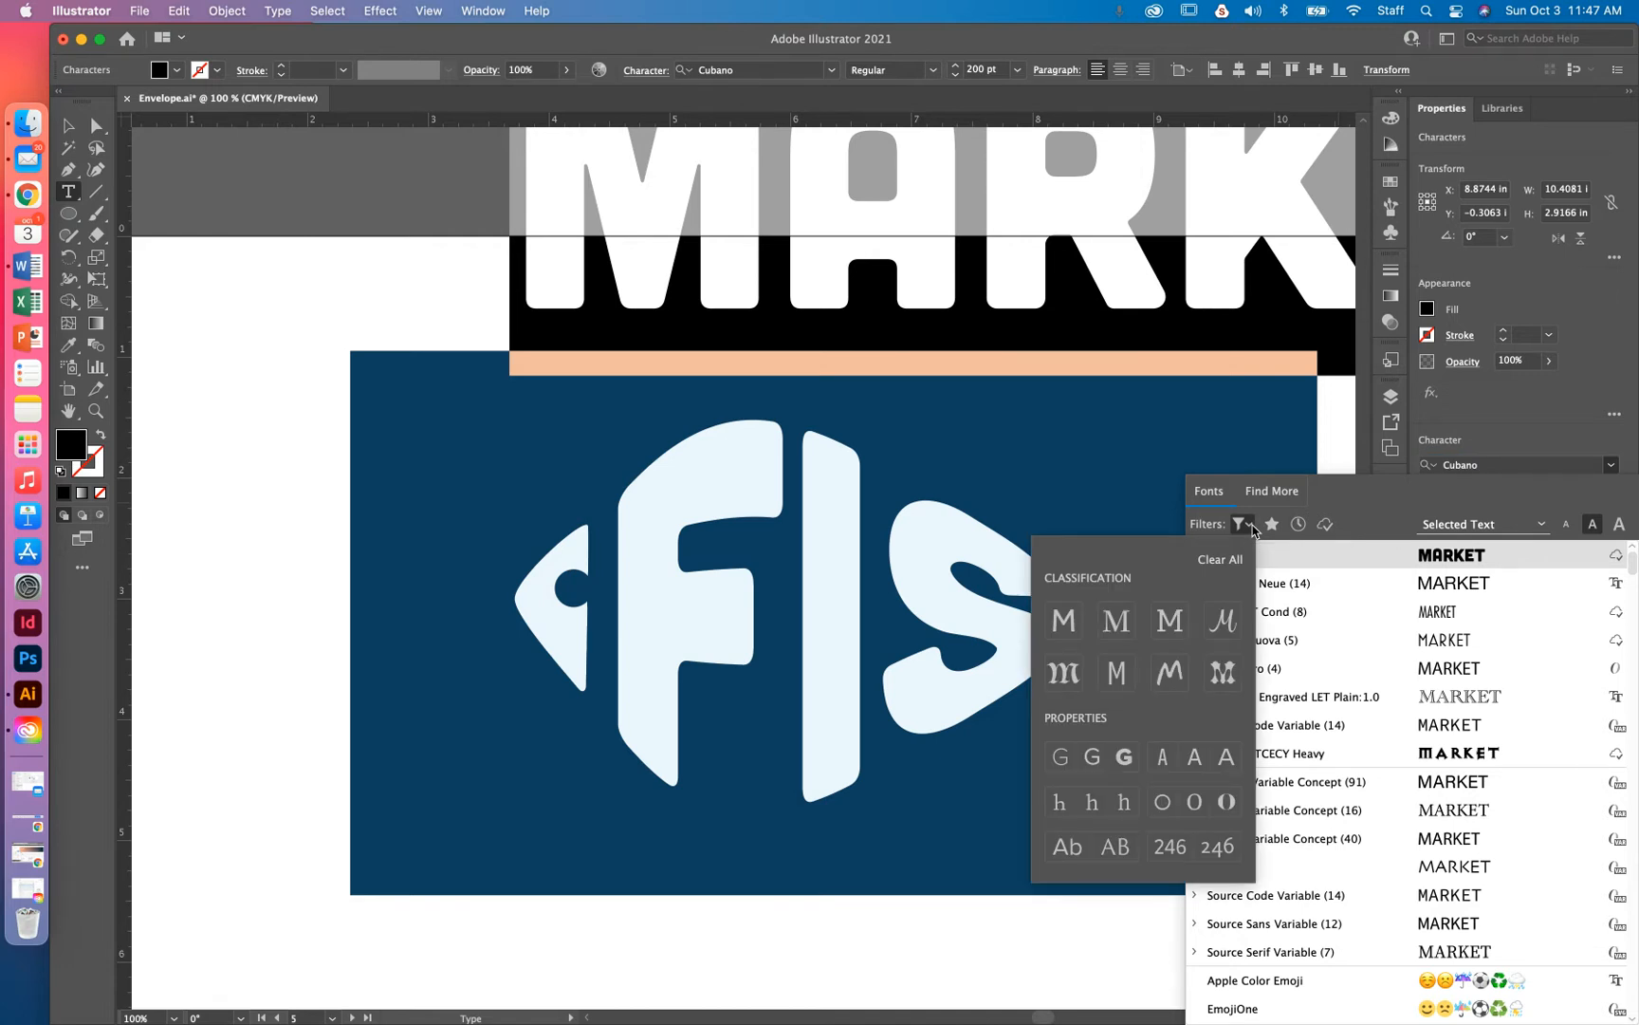
left_click(1064, 623)
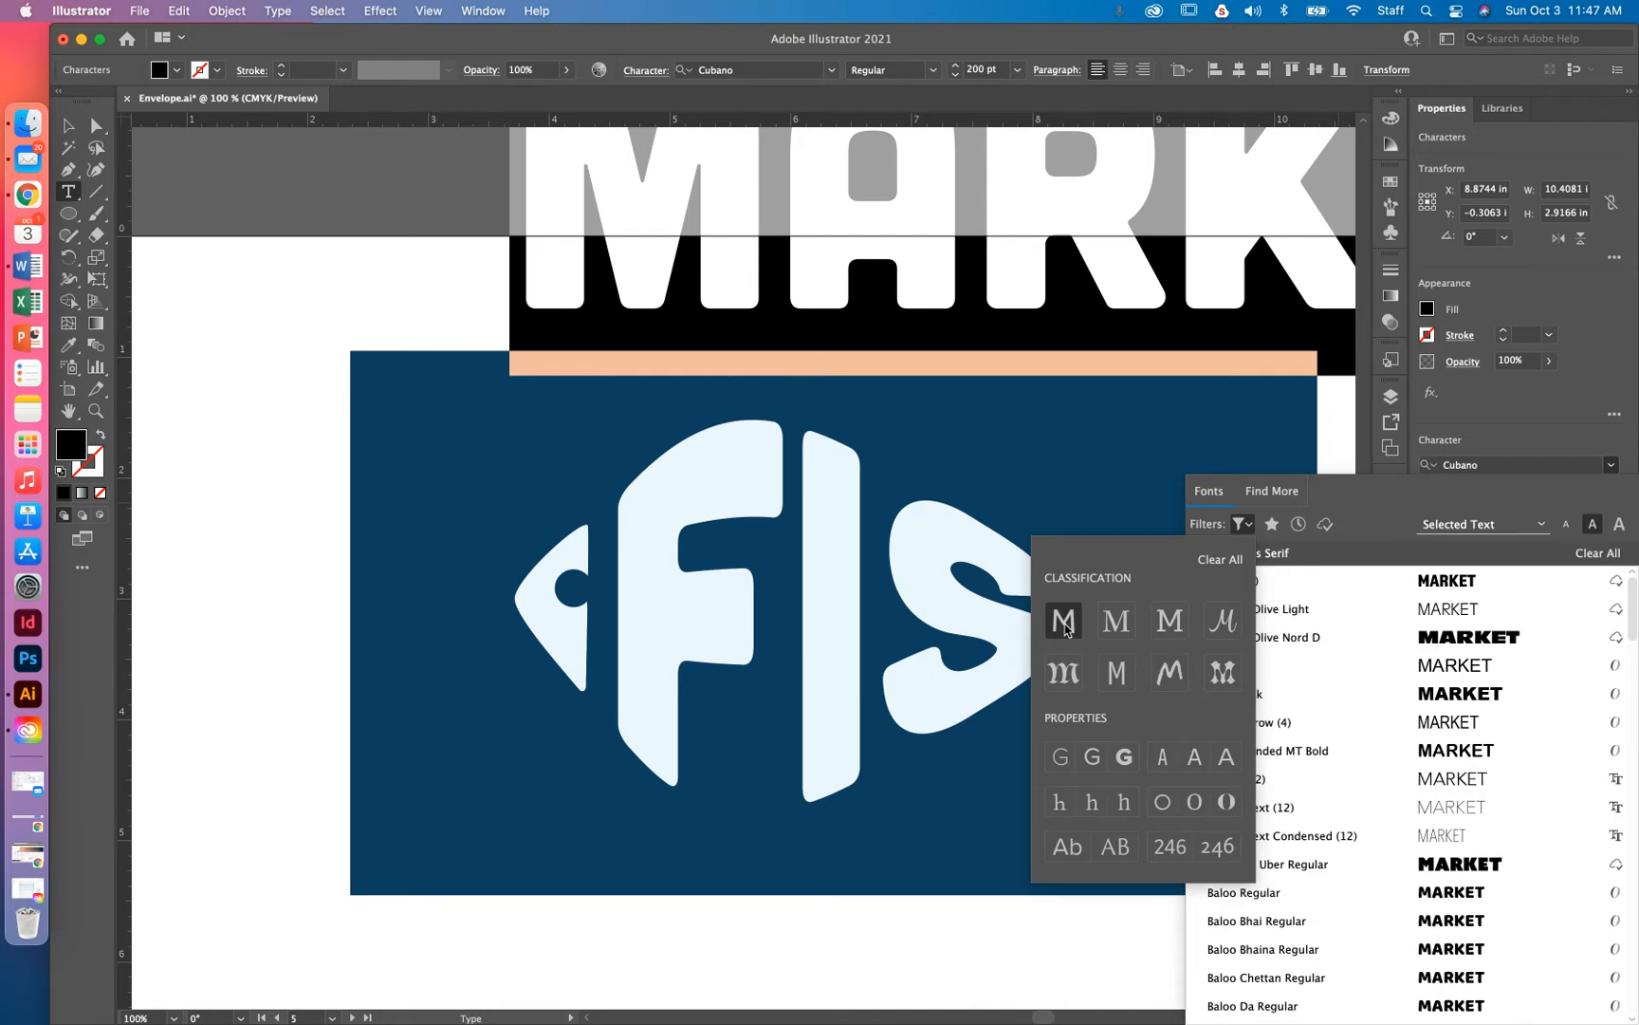
left_click(1096, 768)
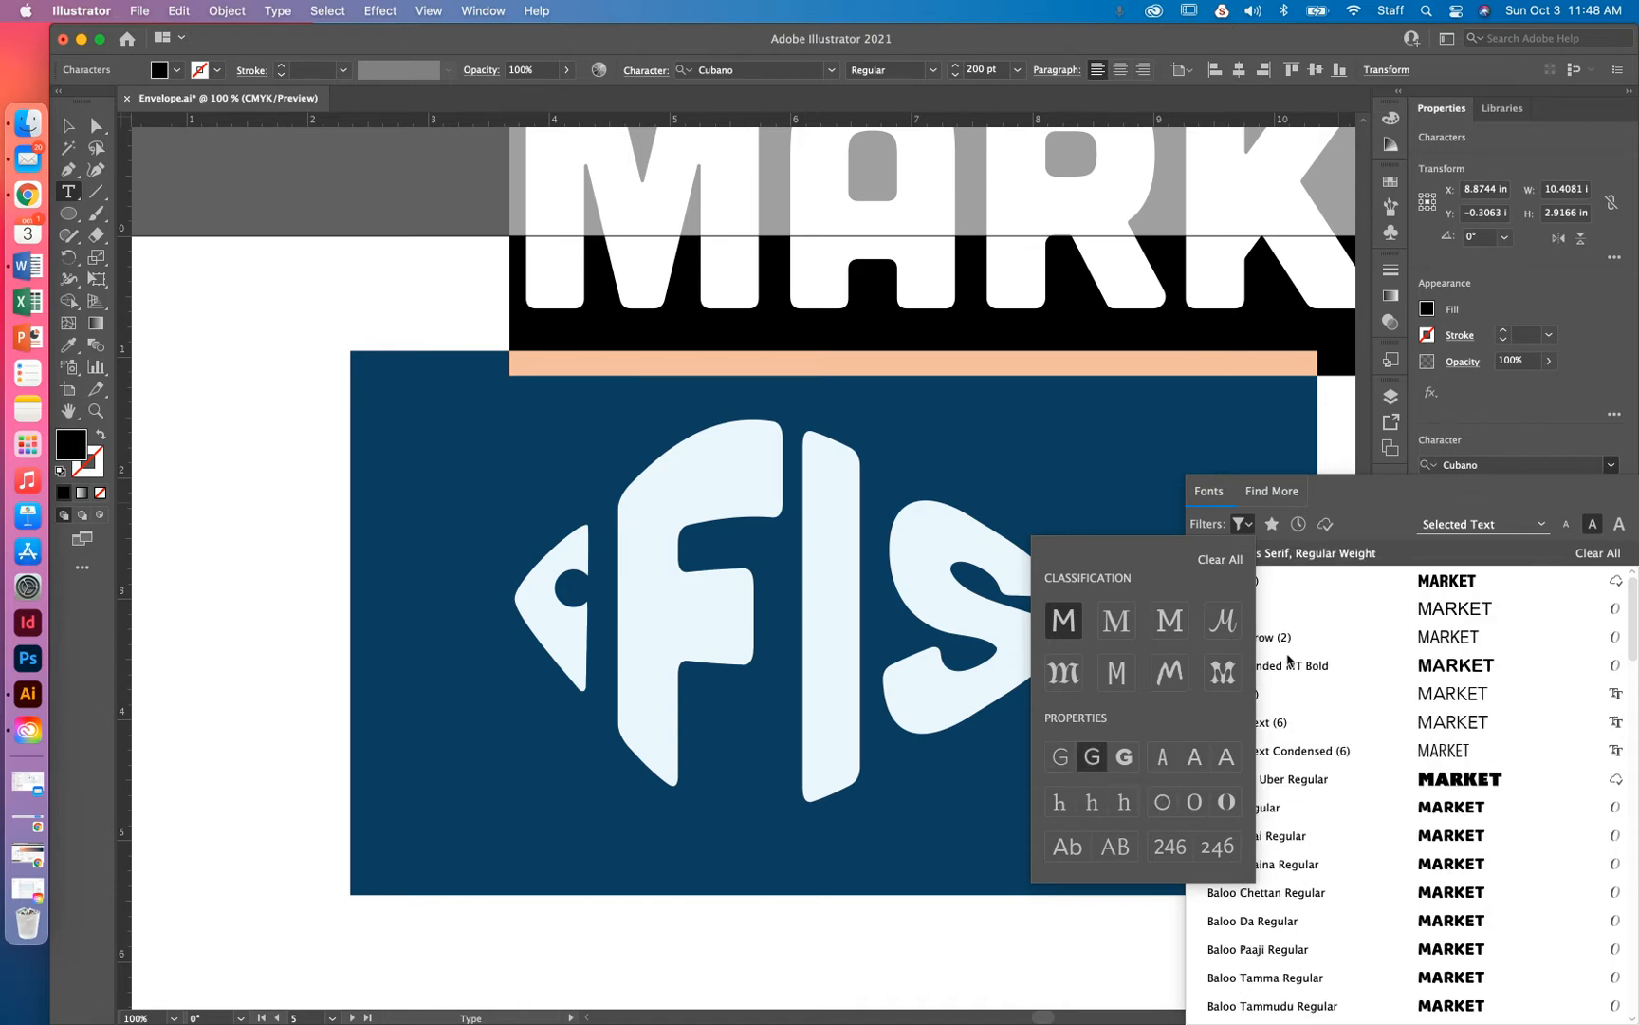
left_click(1403, 509)
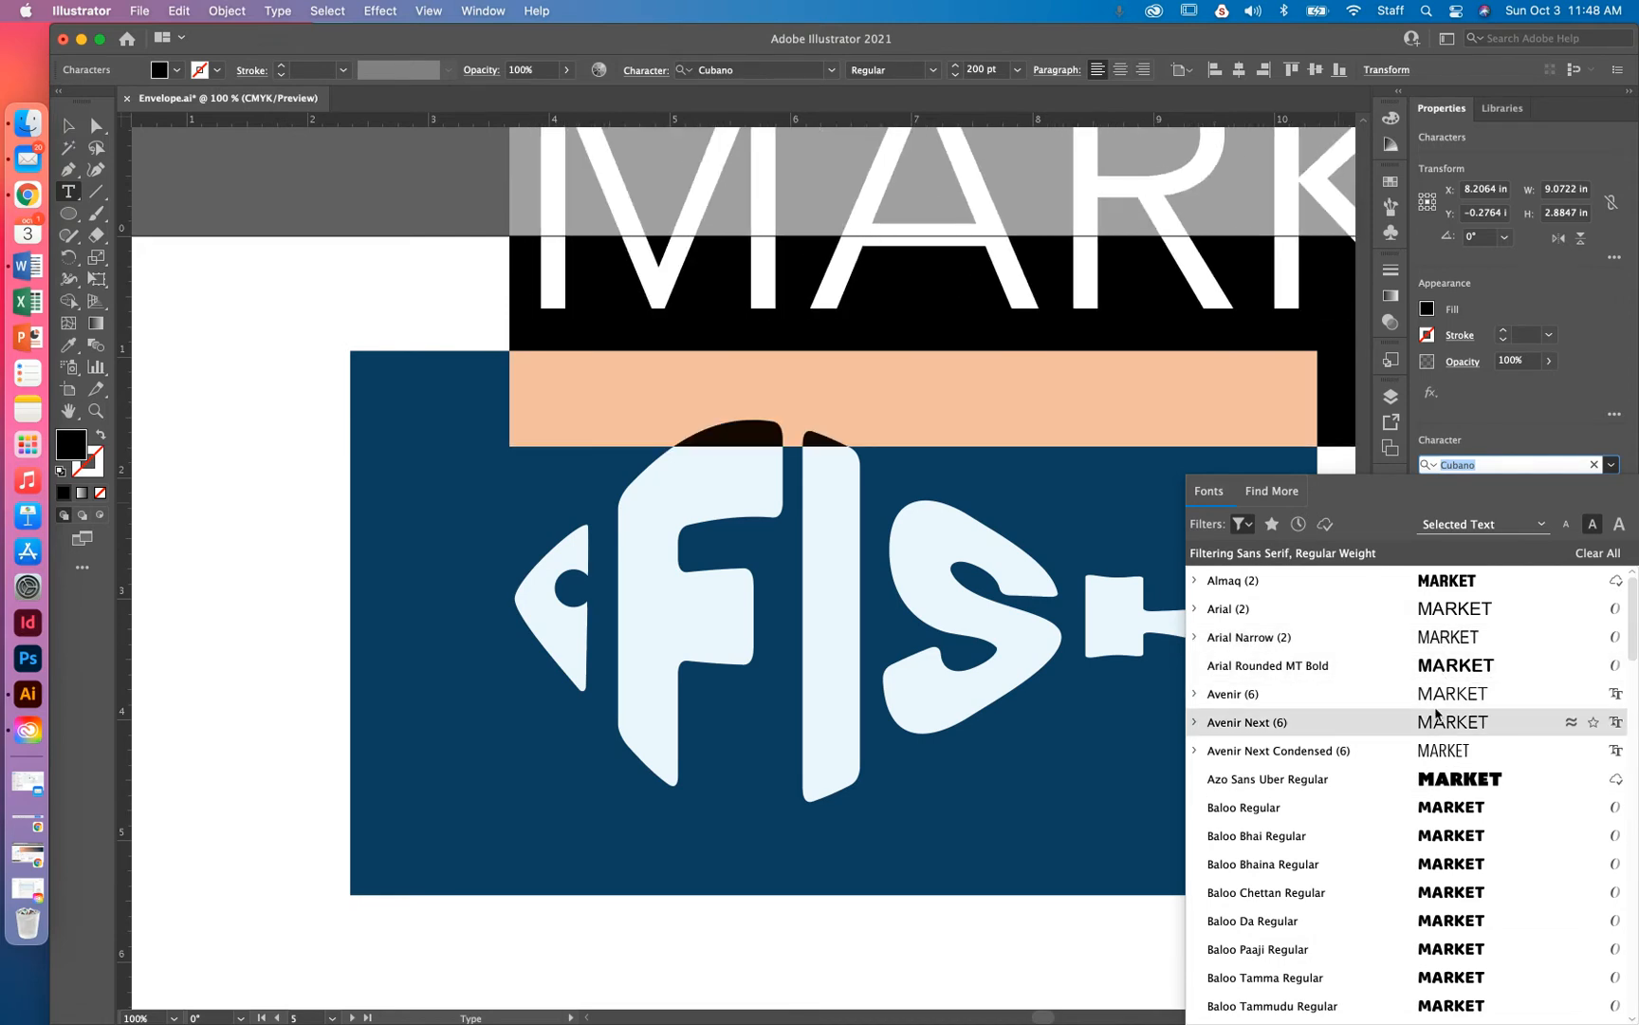
scroll(1437, 755, "down", 15)
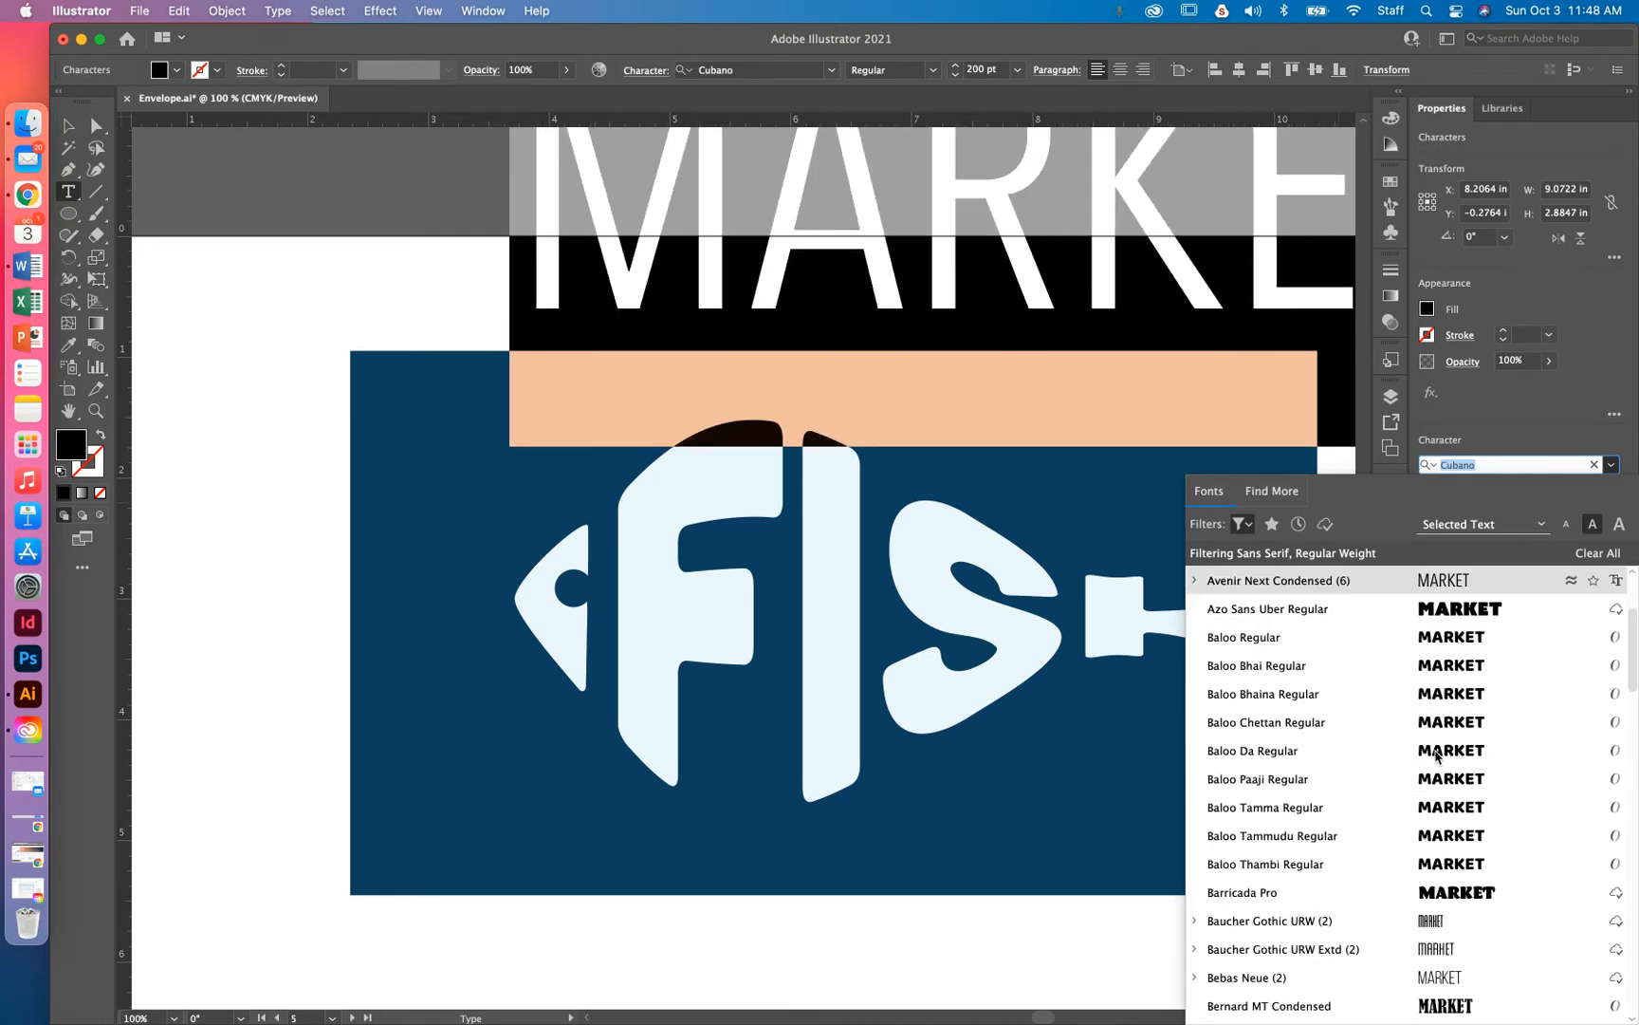
scroll(1438, 754, "up", 10)
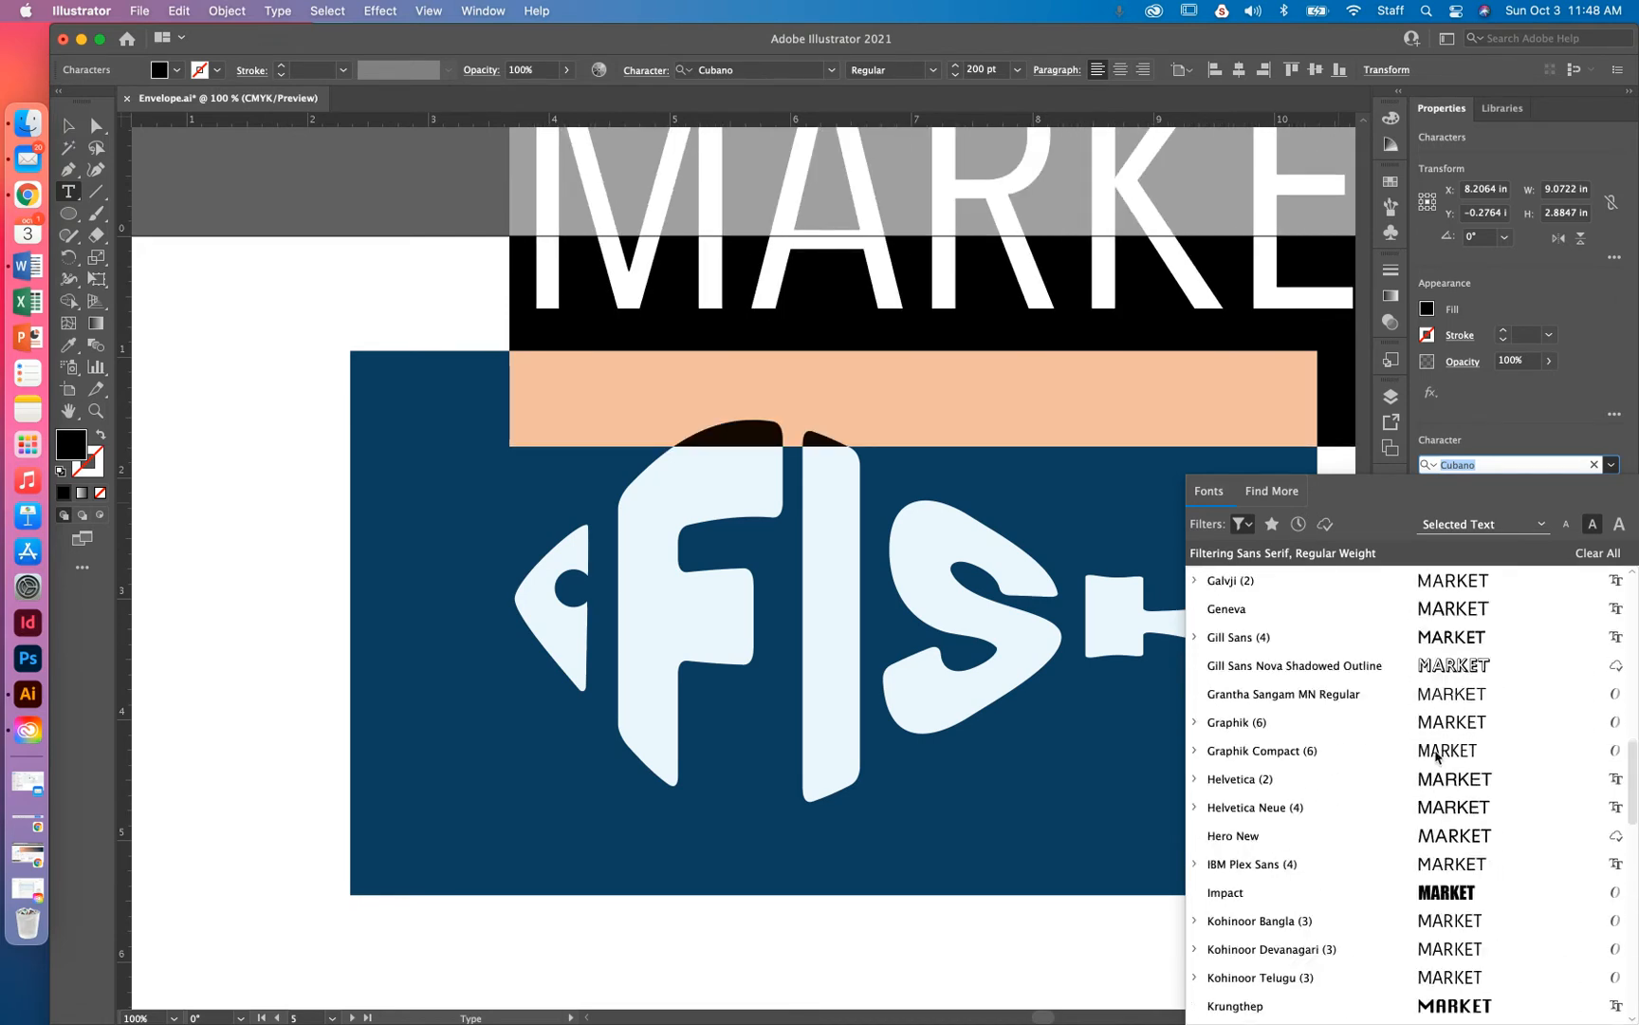
left_click(1250, 524)
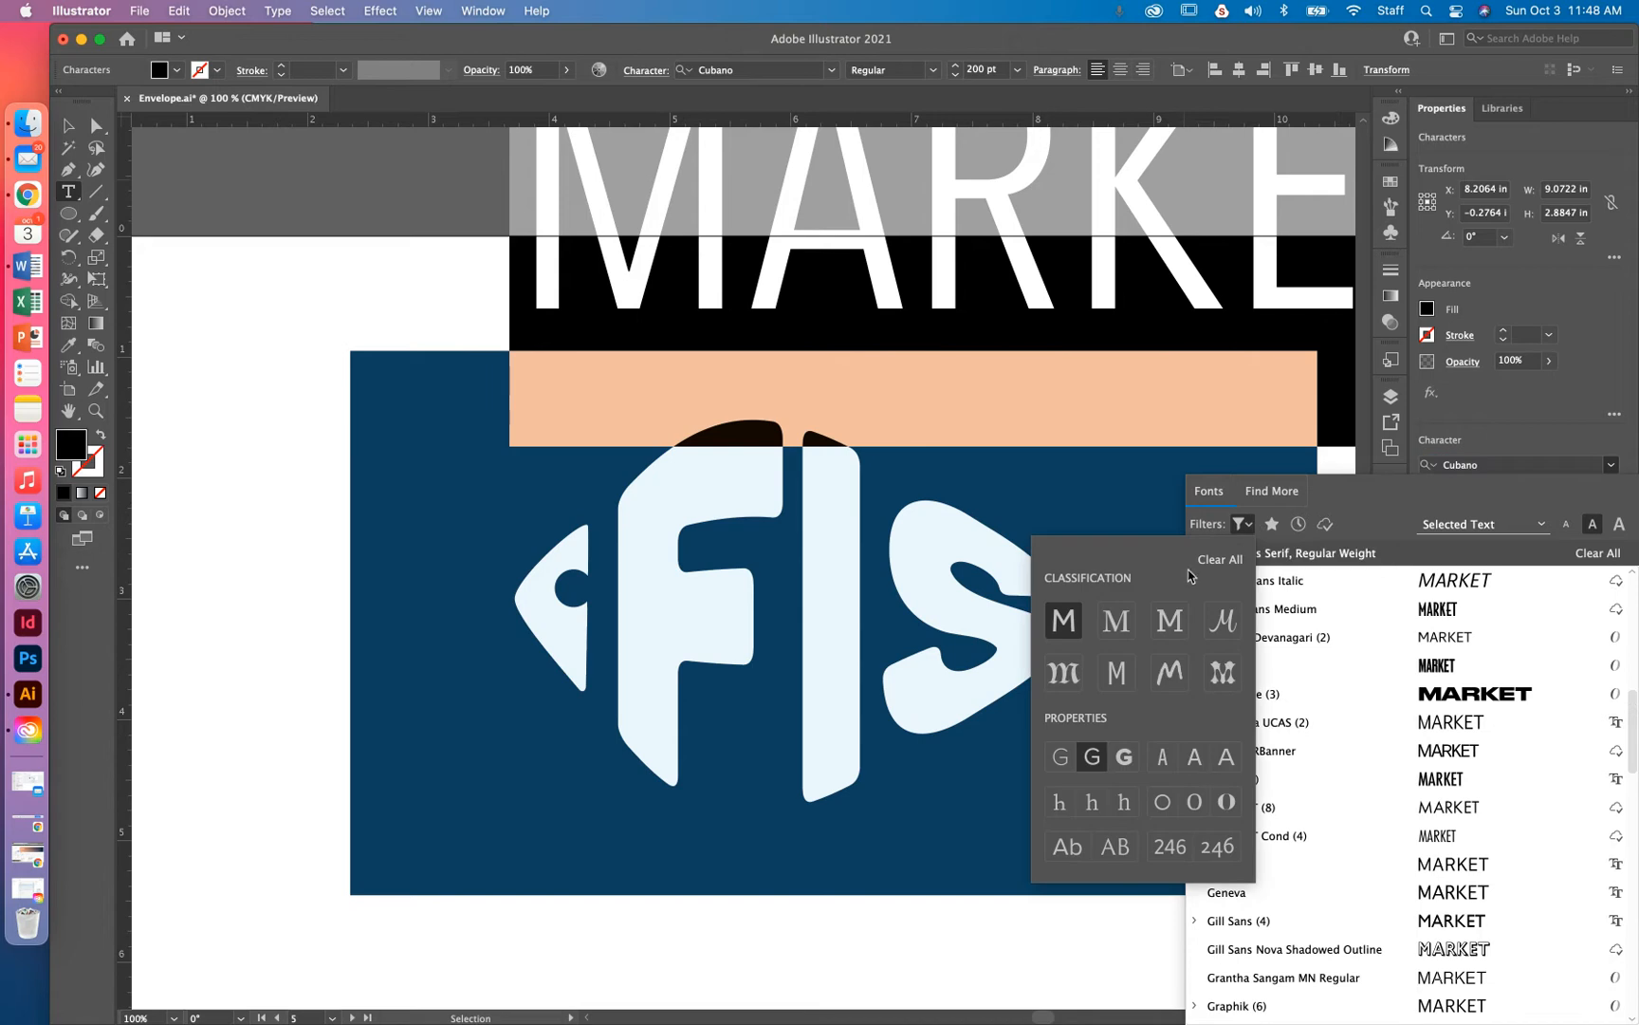
left_click(1219, 561)
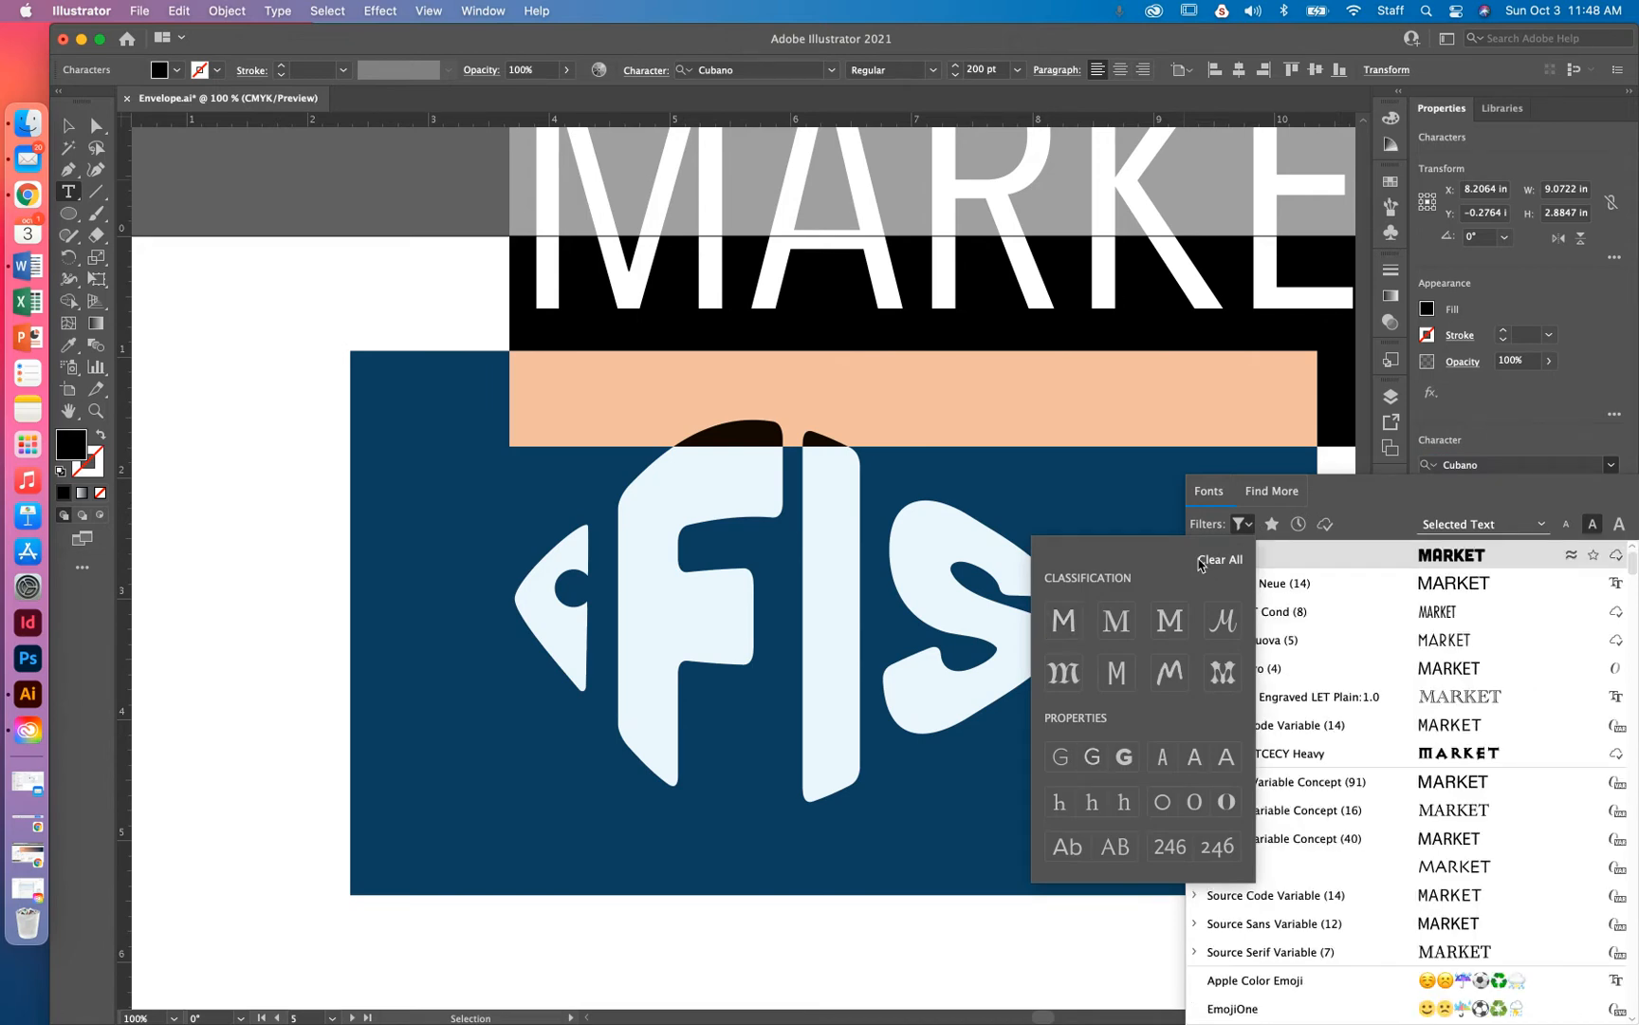
Search 'helve' in the font field and apply Helvetica Neue Light to MARKET
left_click(1396, 507)
type("hele")
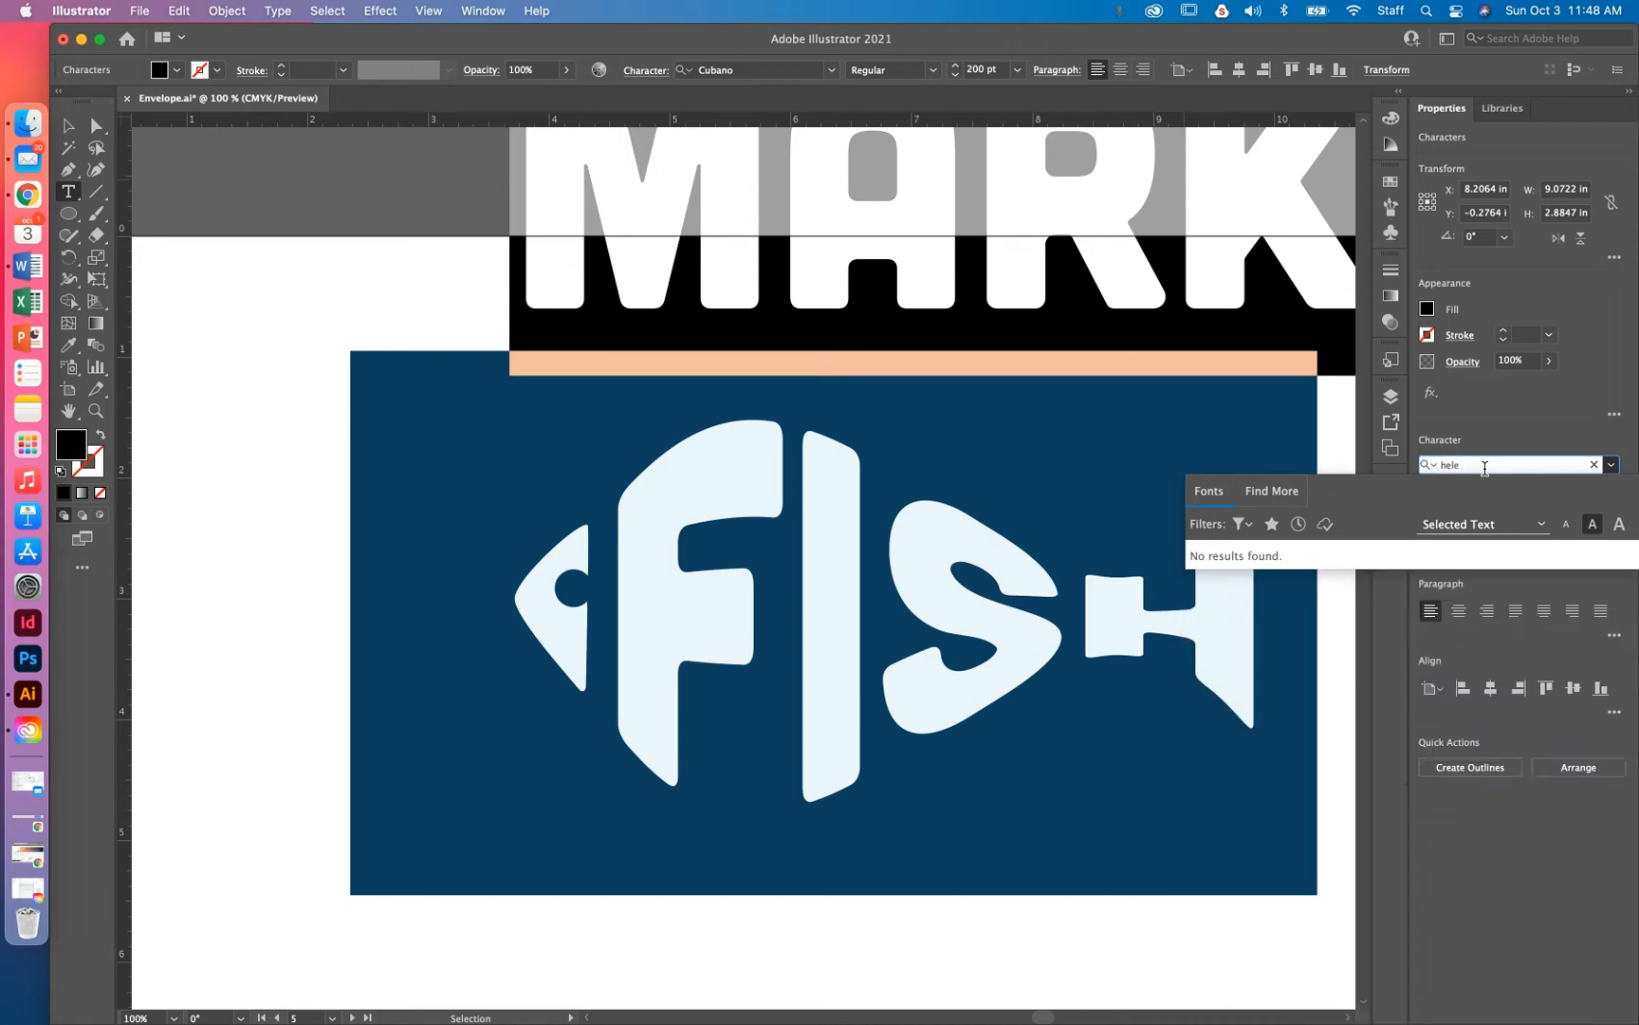
key("BackSpace")
type("ele")
key("BackSpace")
key("BackSpace")
key("BackSpace")
key("BackSpace")
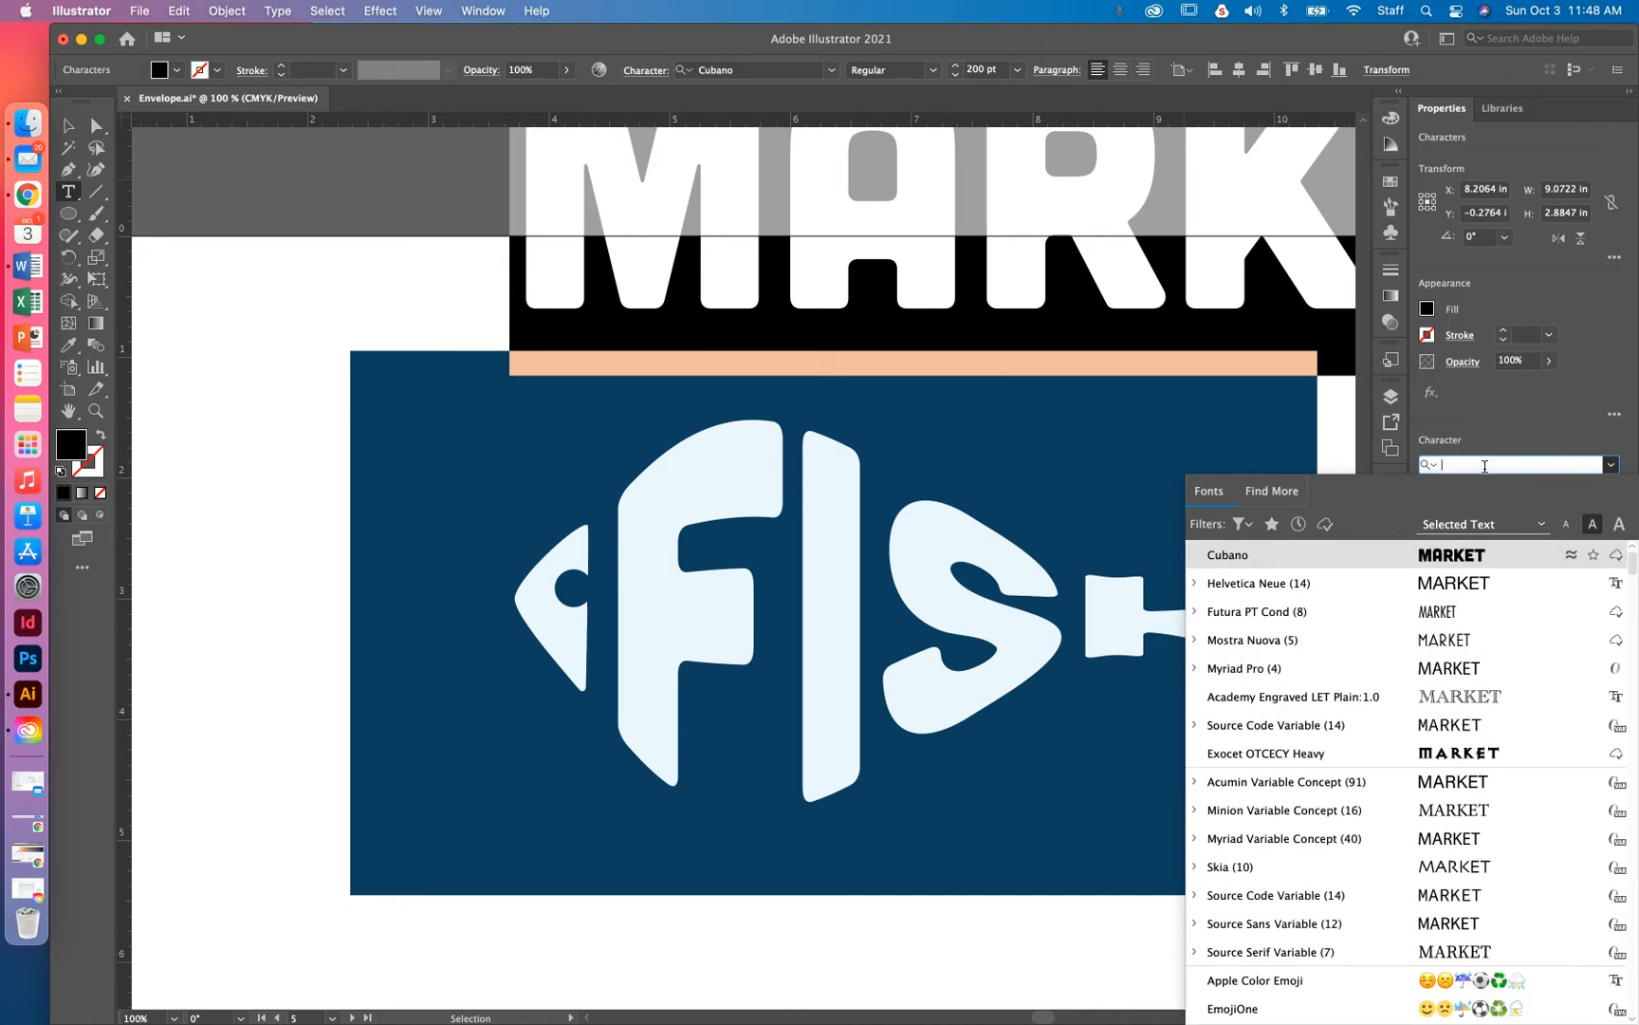
type("helve")
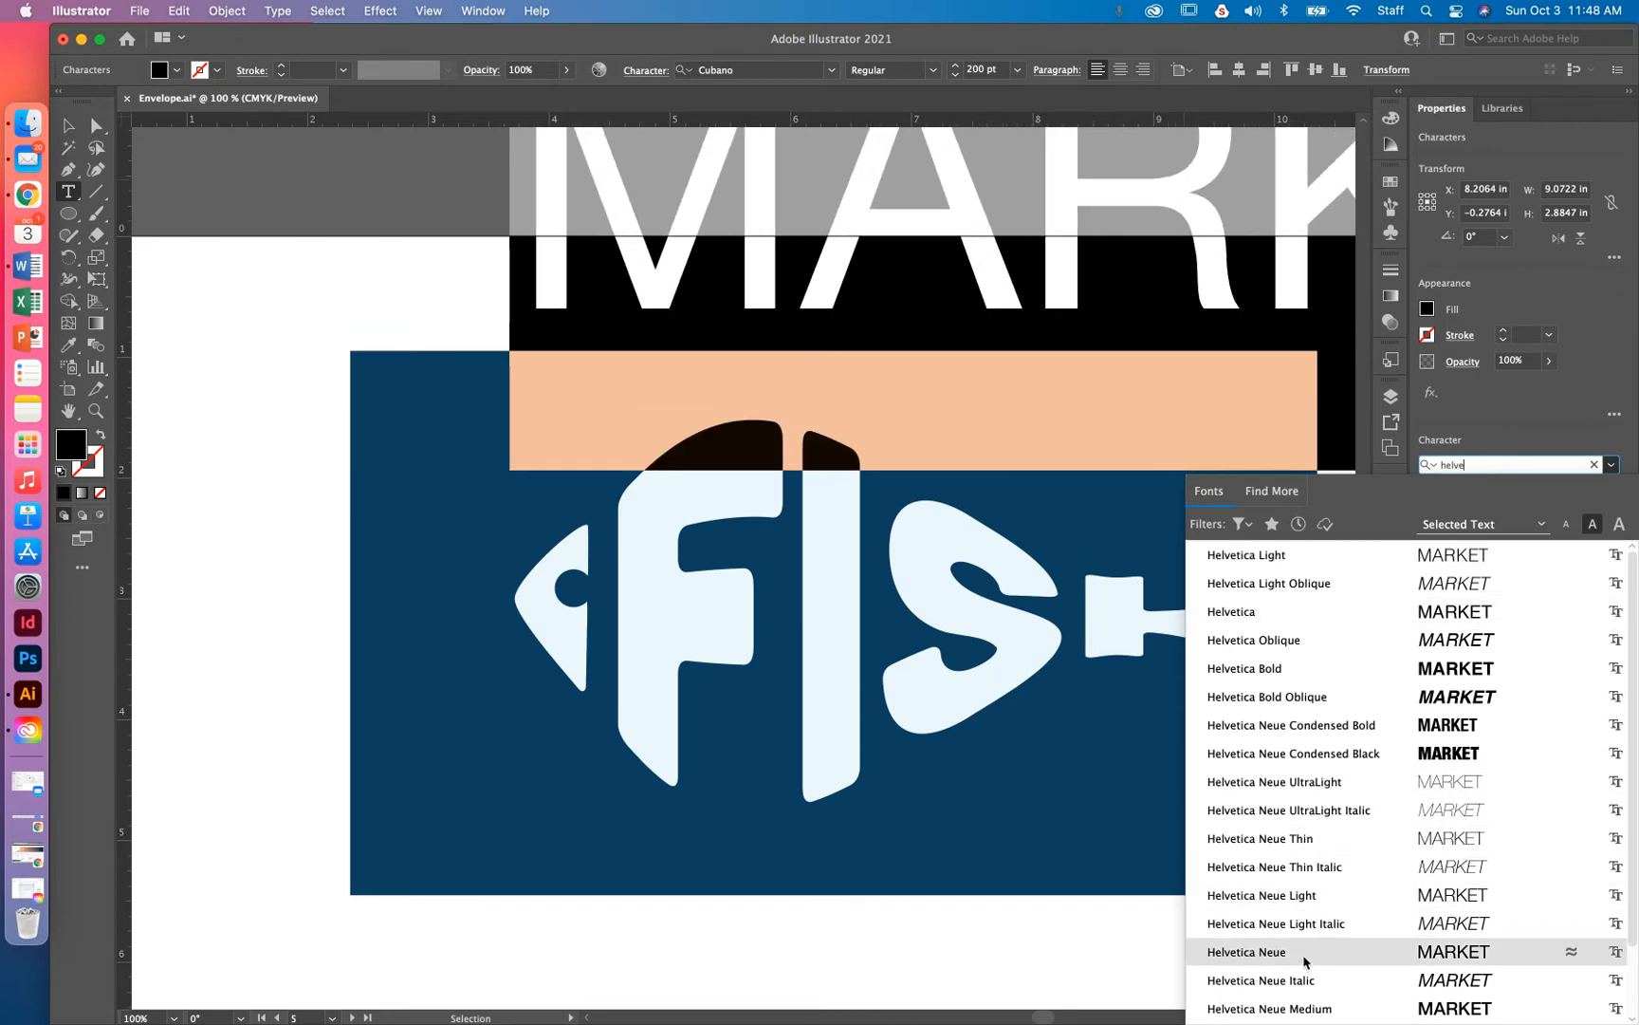
left_click(1306, 898)
key("super+minus")
key("super+minus")
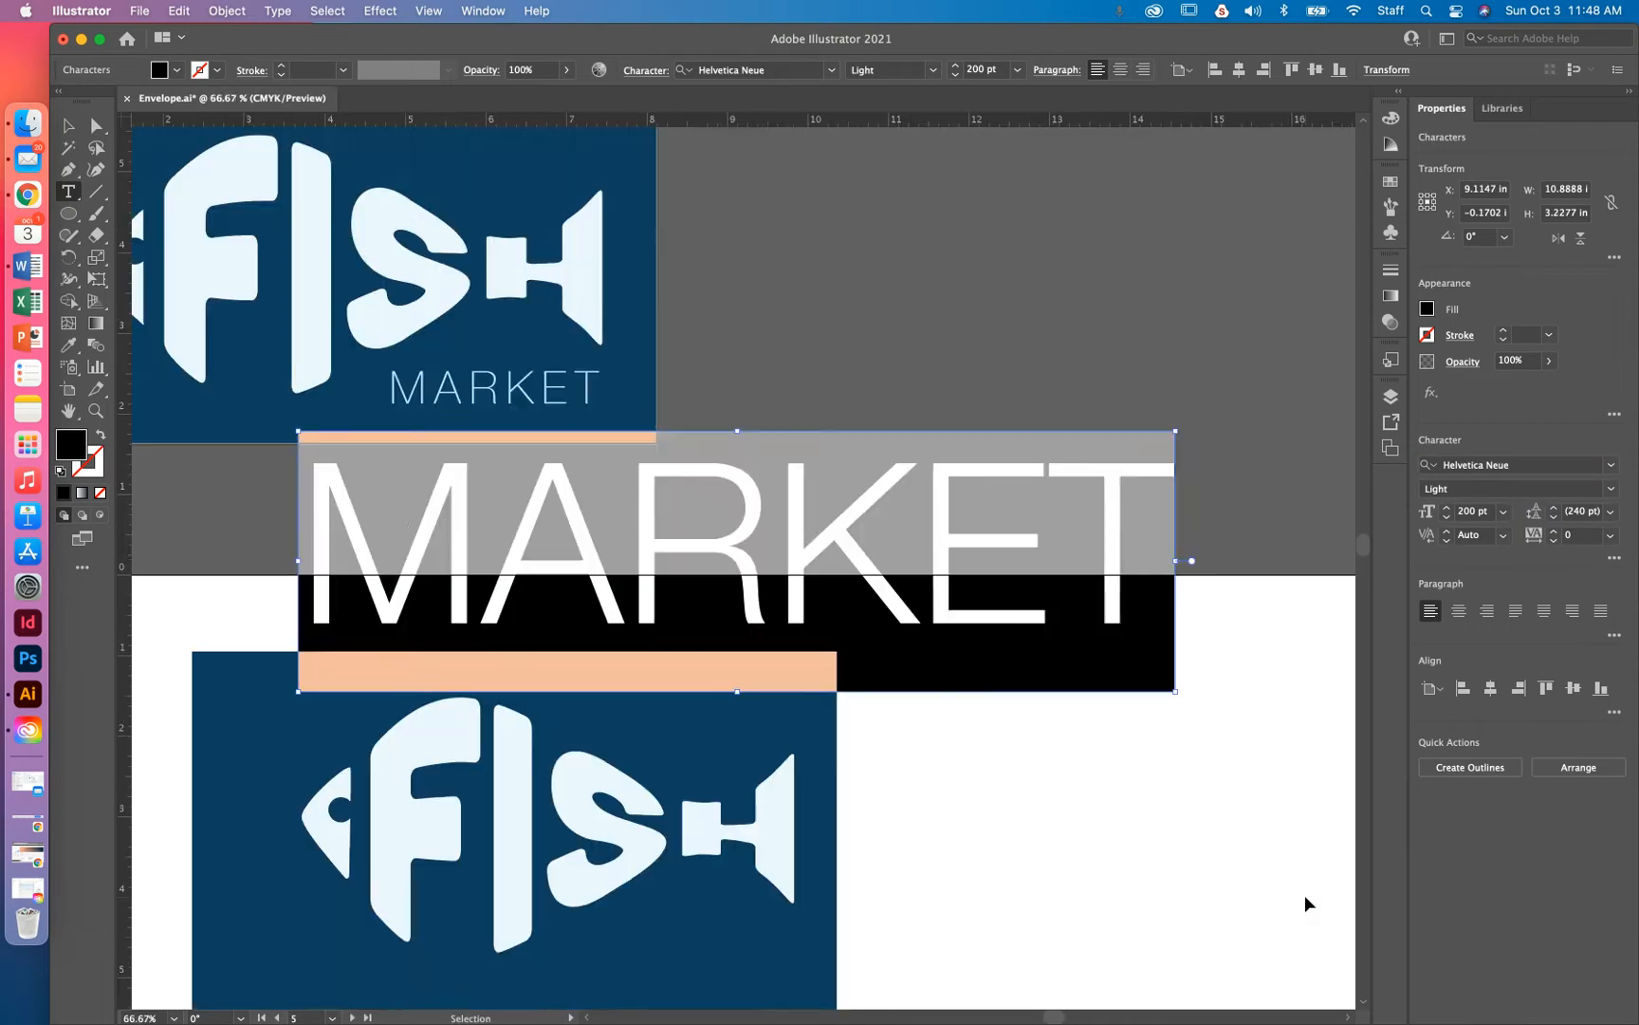
Shrink MARKET to about 29 pt and place it below FISH on the navy rectangle
left_click(68, 125)
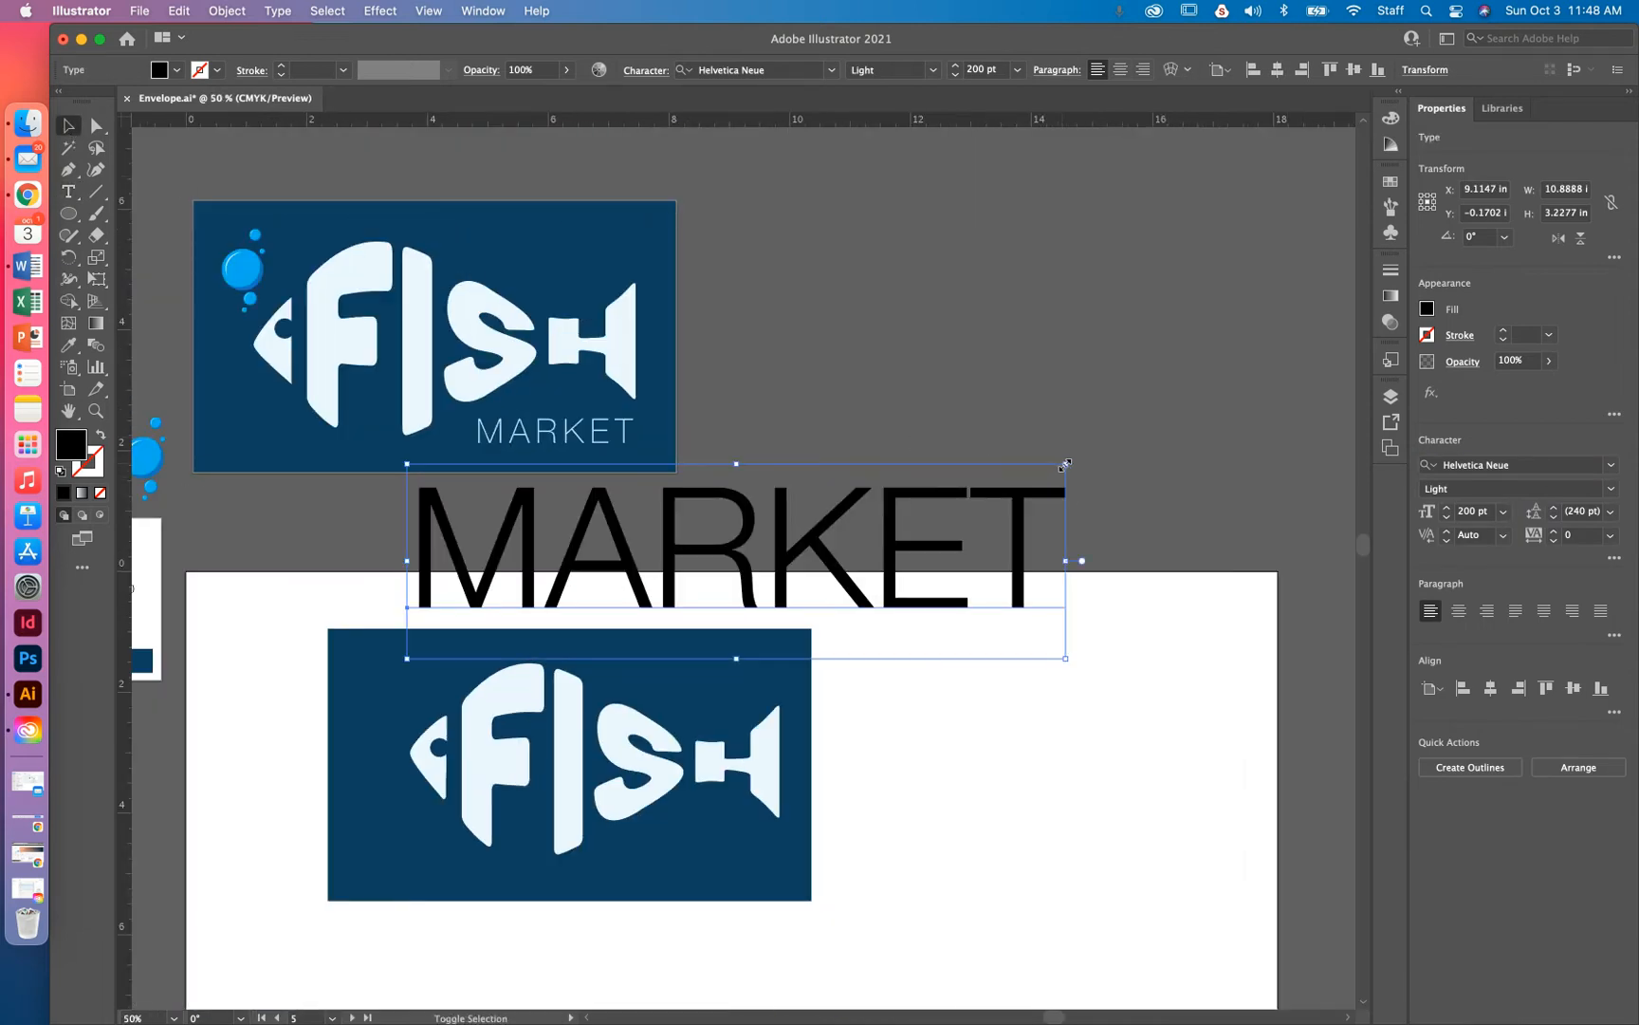
left_click_drag(1065, 464, 703, 846)
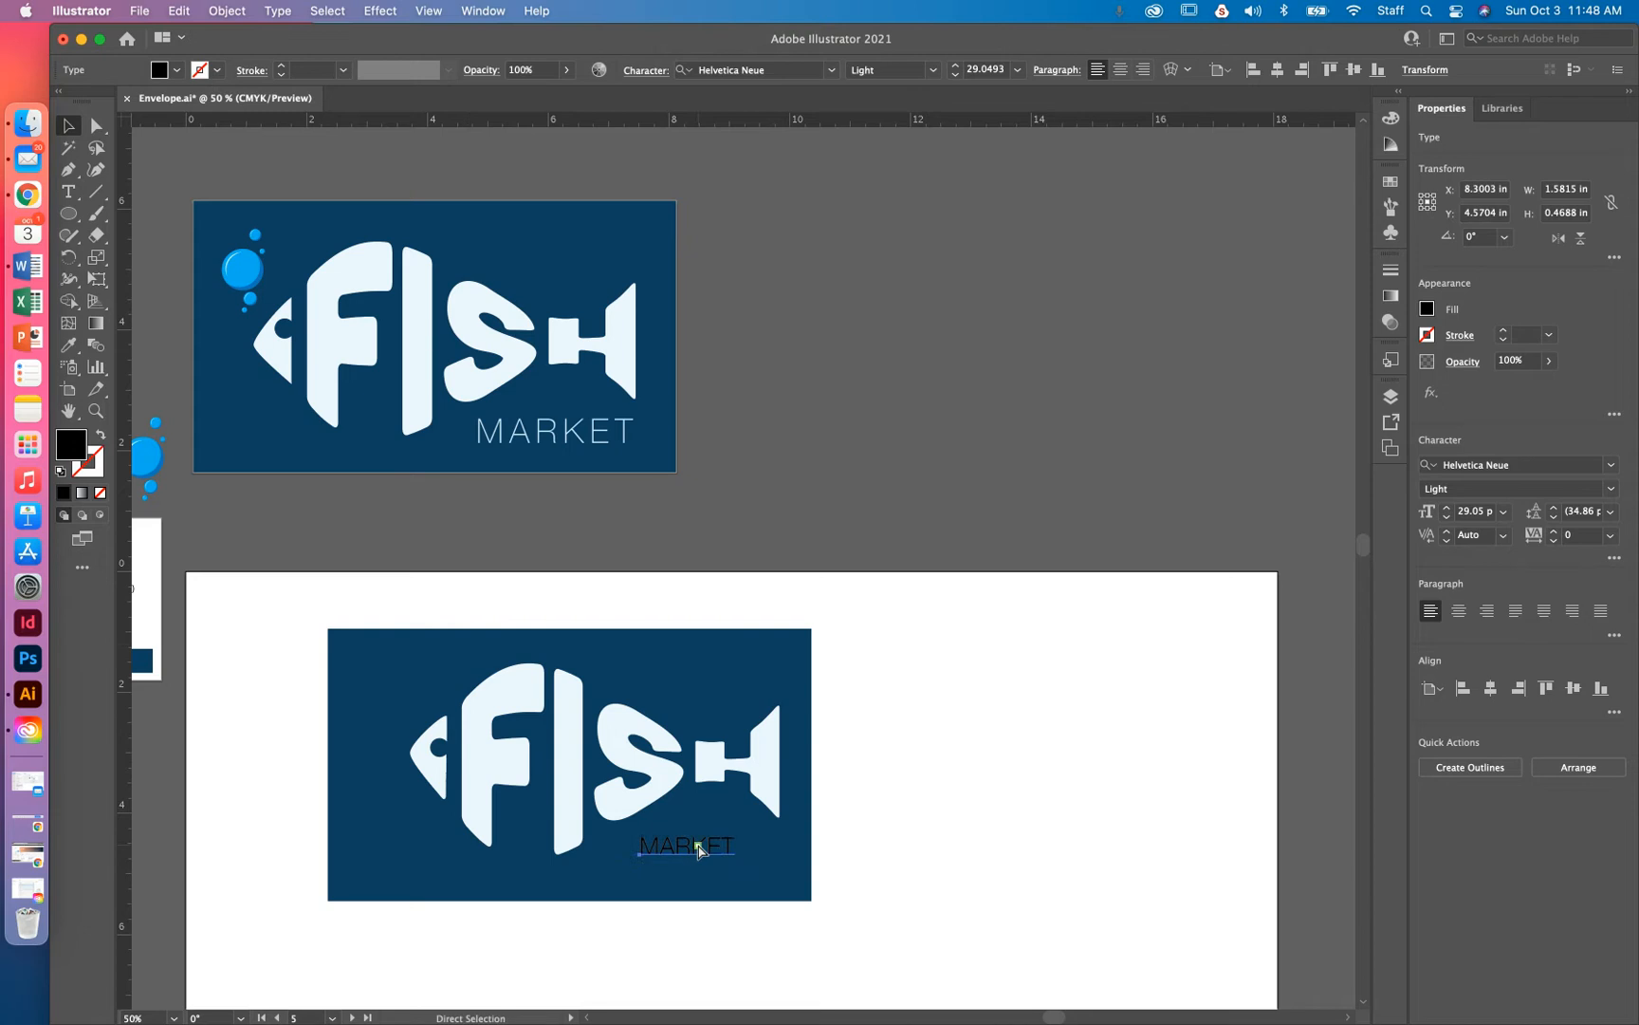
key("super+equal")
key("super+equal")
key("super+equal")
Raise MARKET's tracking to 440, settle it back at 340, and nudge the word left beneath FISH
key("v")
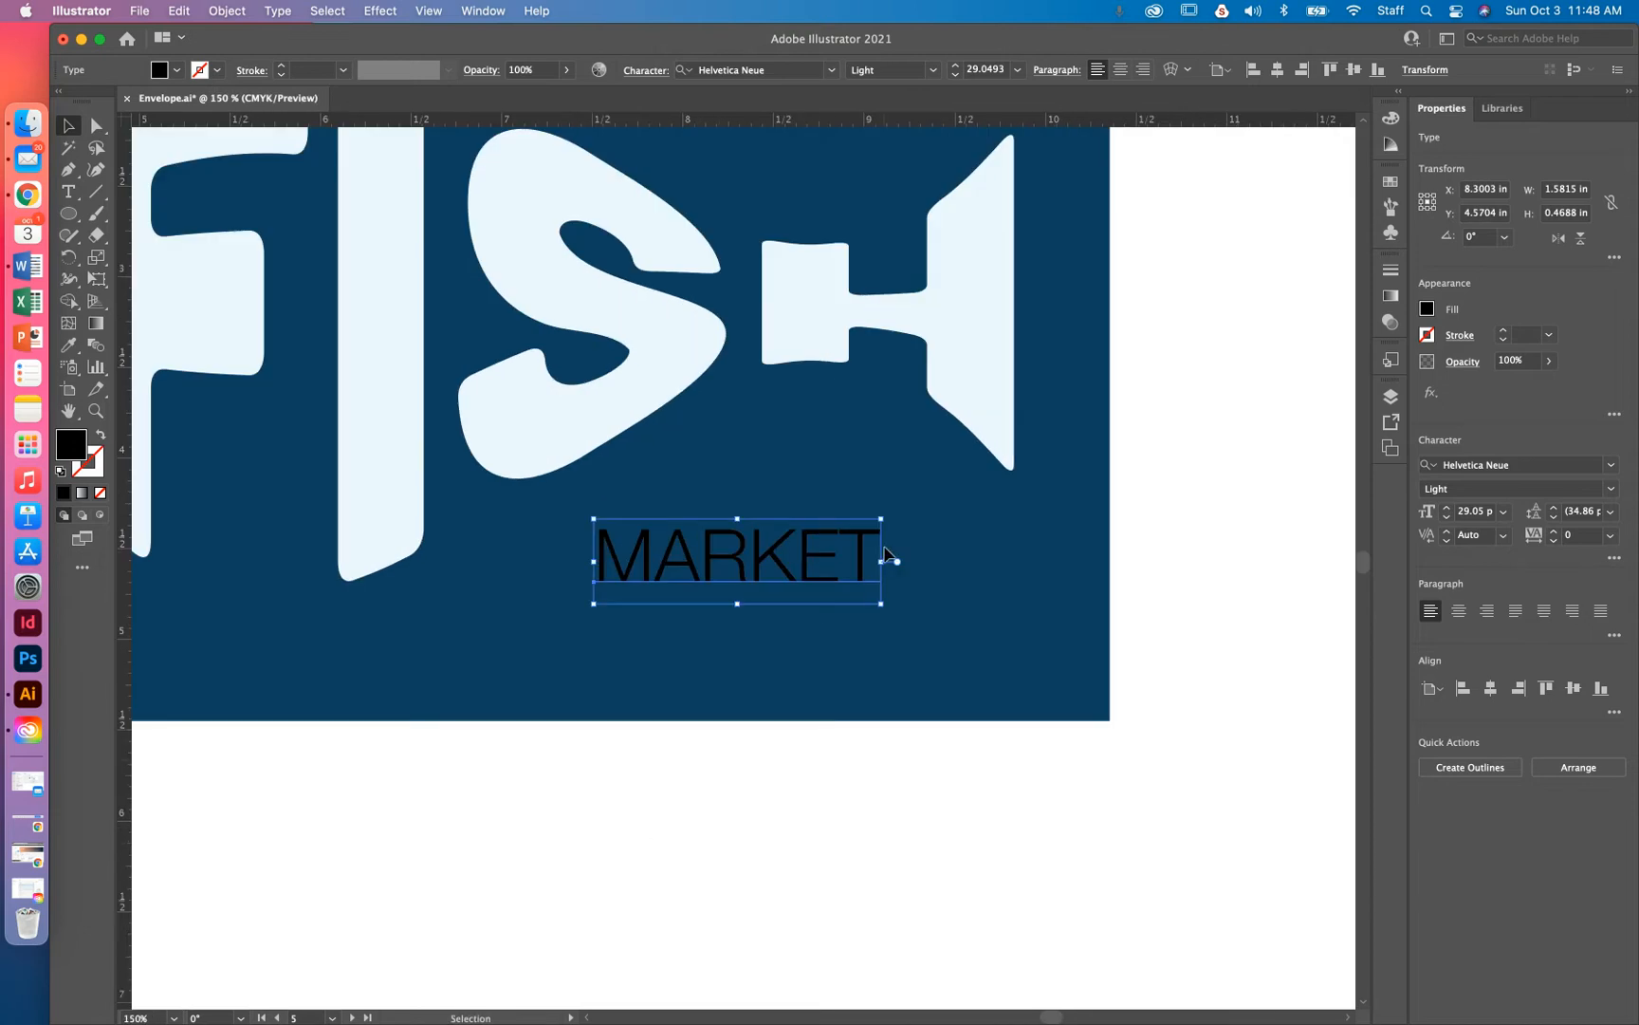
double_click(771, 566)
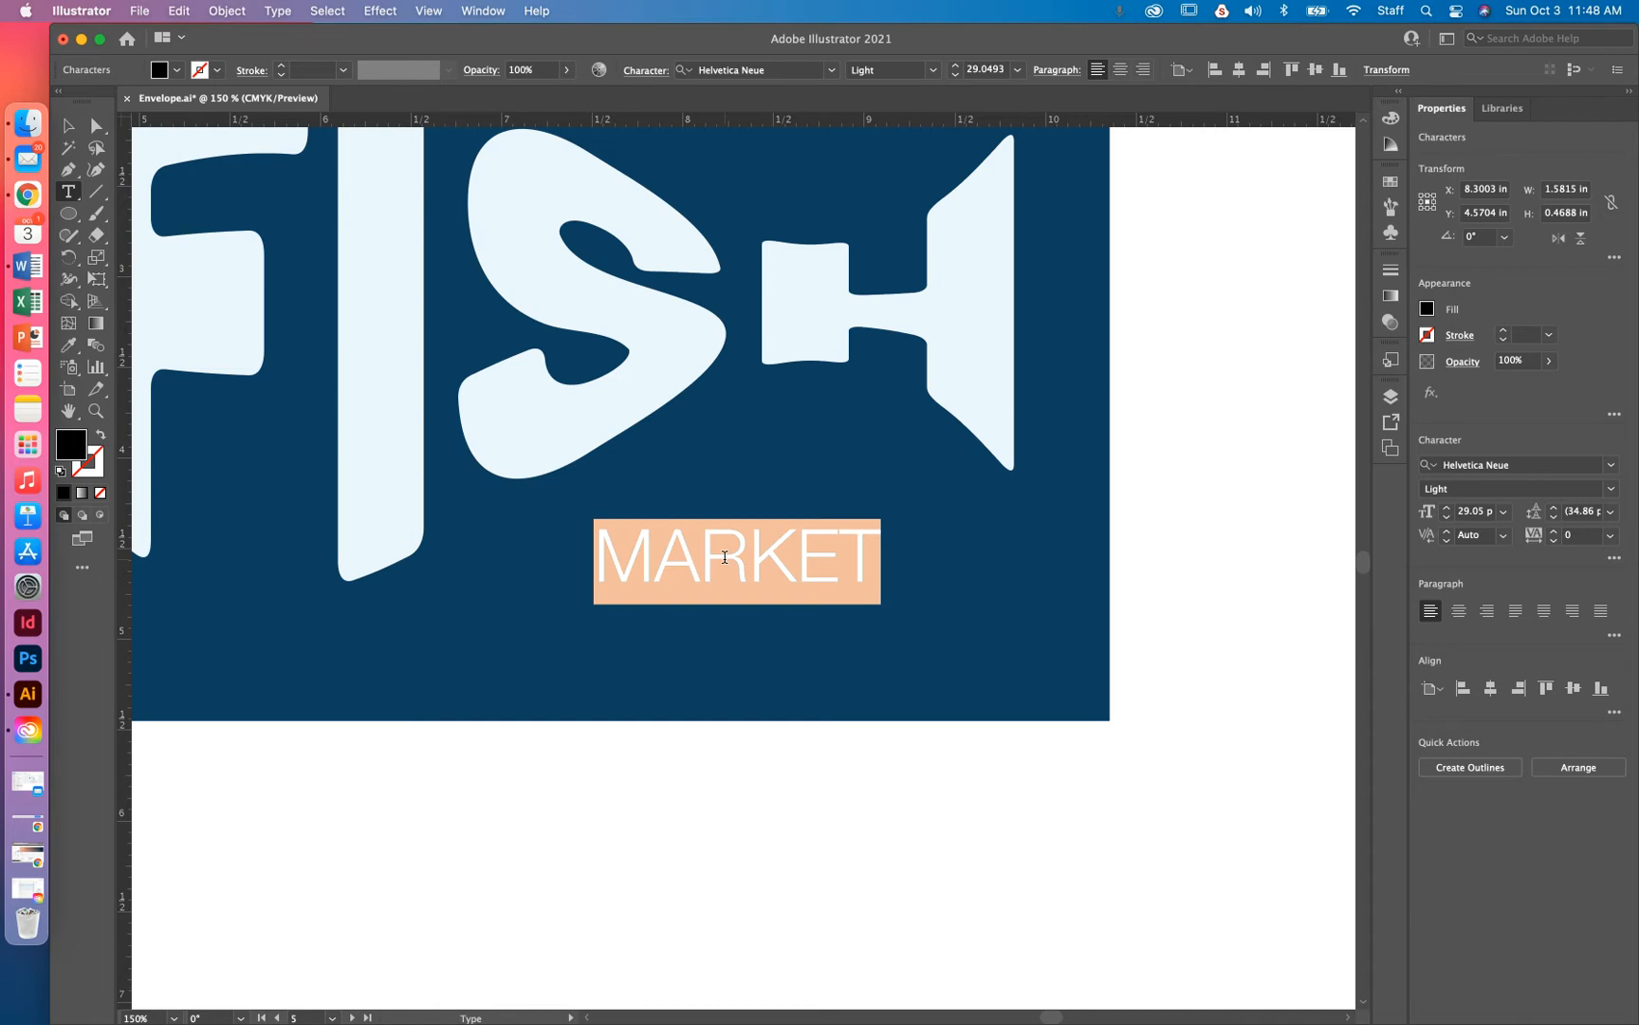
key("alt")
key("alt+Right")
key("alt+Right")
key("alt+Right")
key("alt+Right")
key("alt+Right")
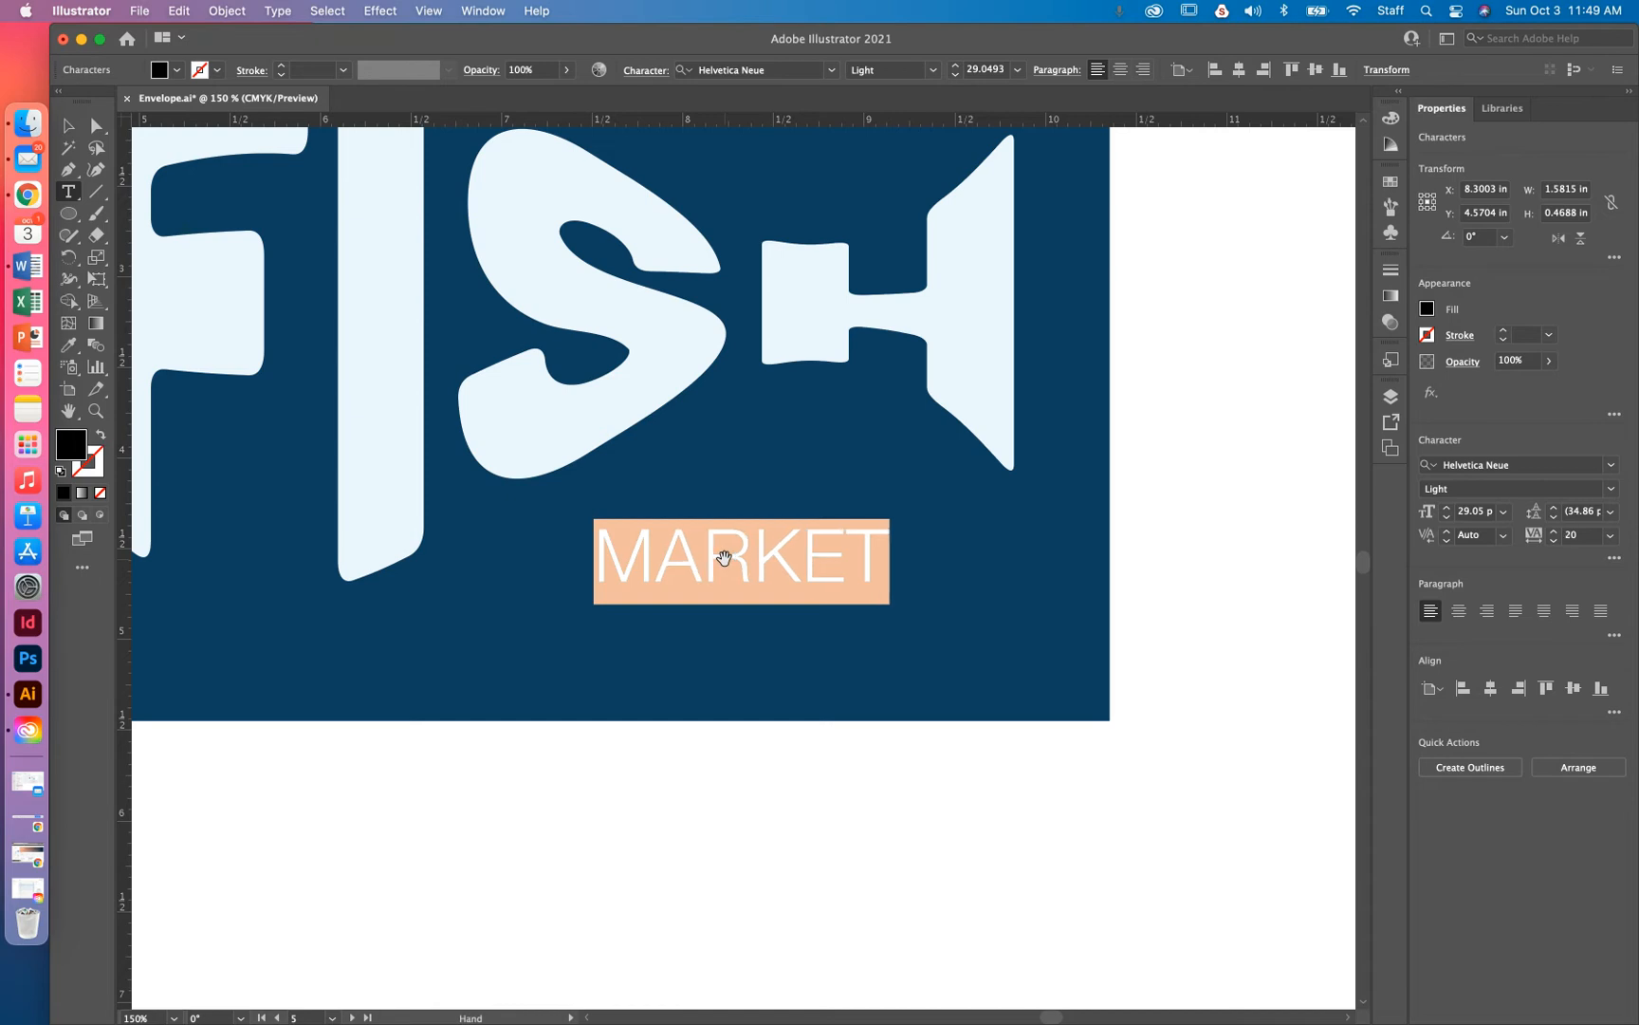
key("alt+Right")
key("alt+Right")
key("alt+Right")
key("alt+Right")
key("alt+Right")
key("alt+Right")
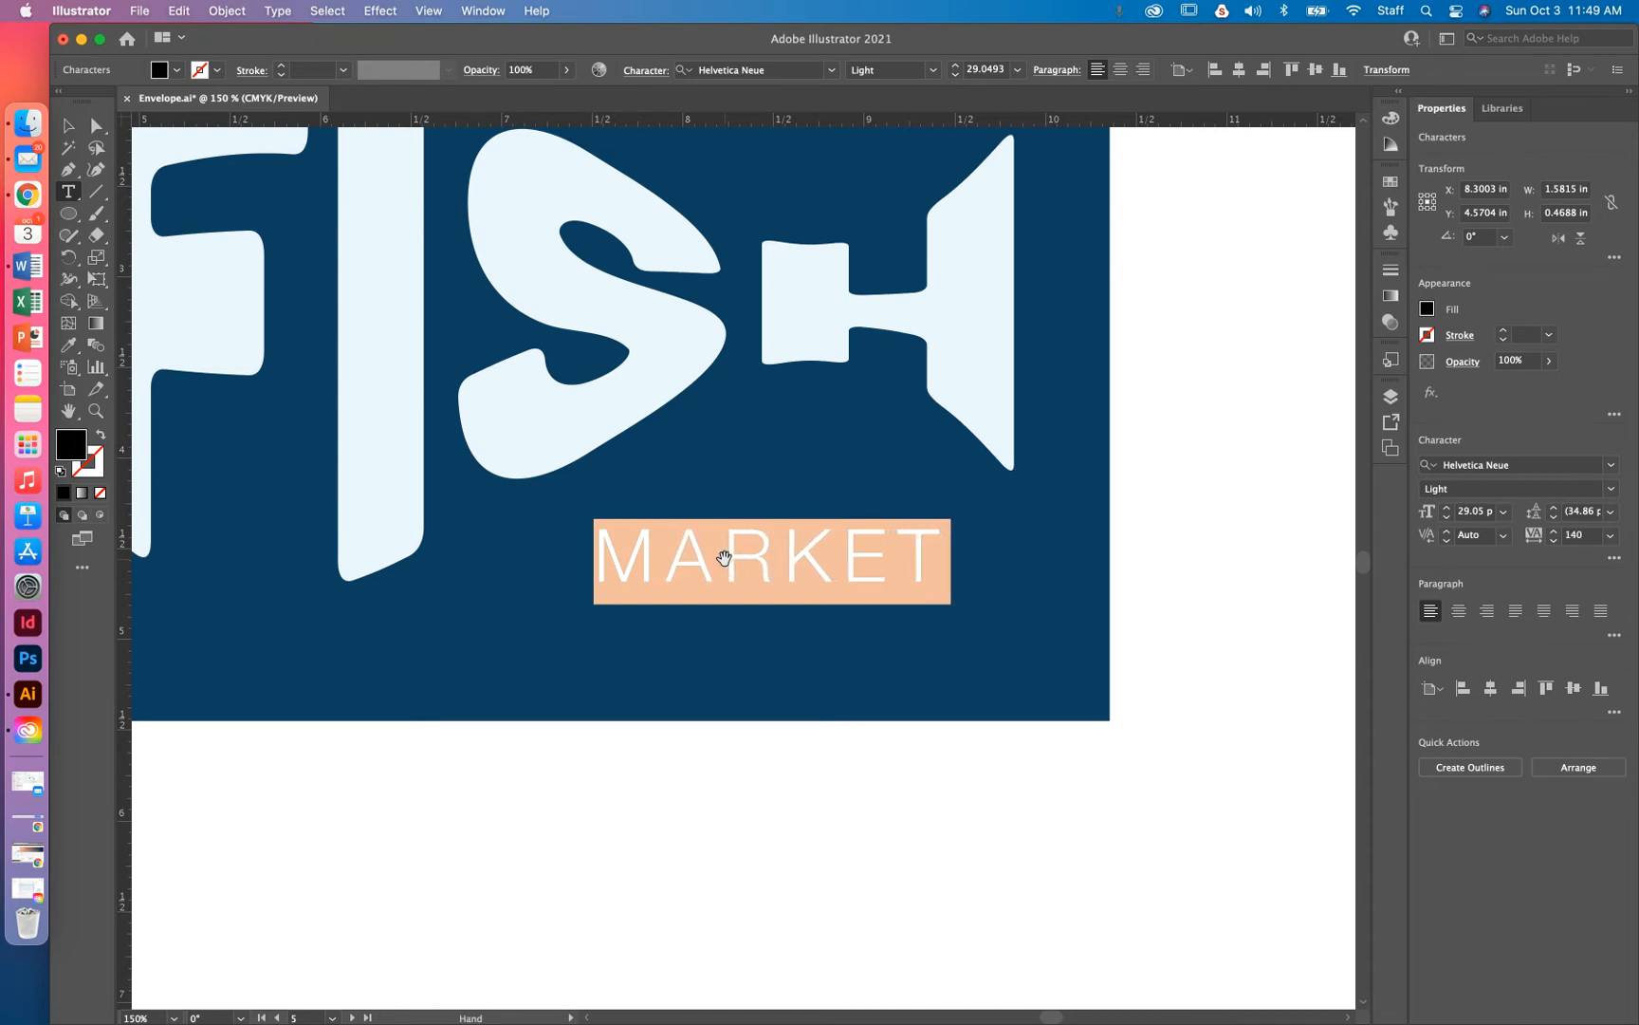
key("alt+Right")
key("alt+Right")
key("alt+Right")
key("alt+Right")
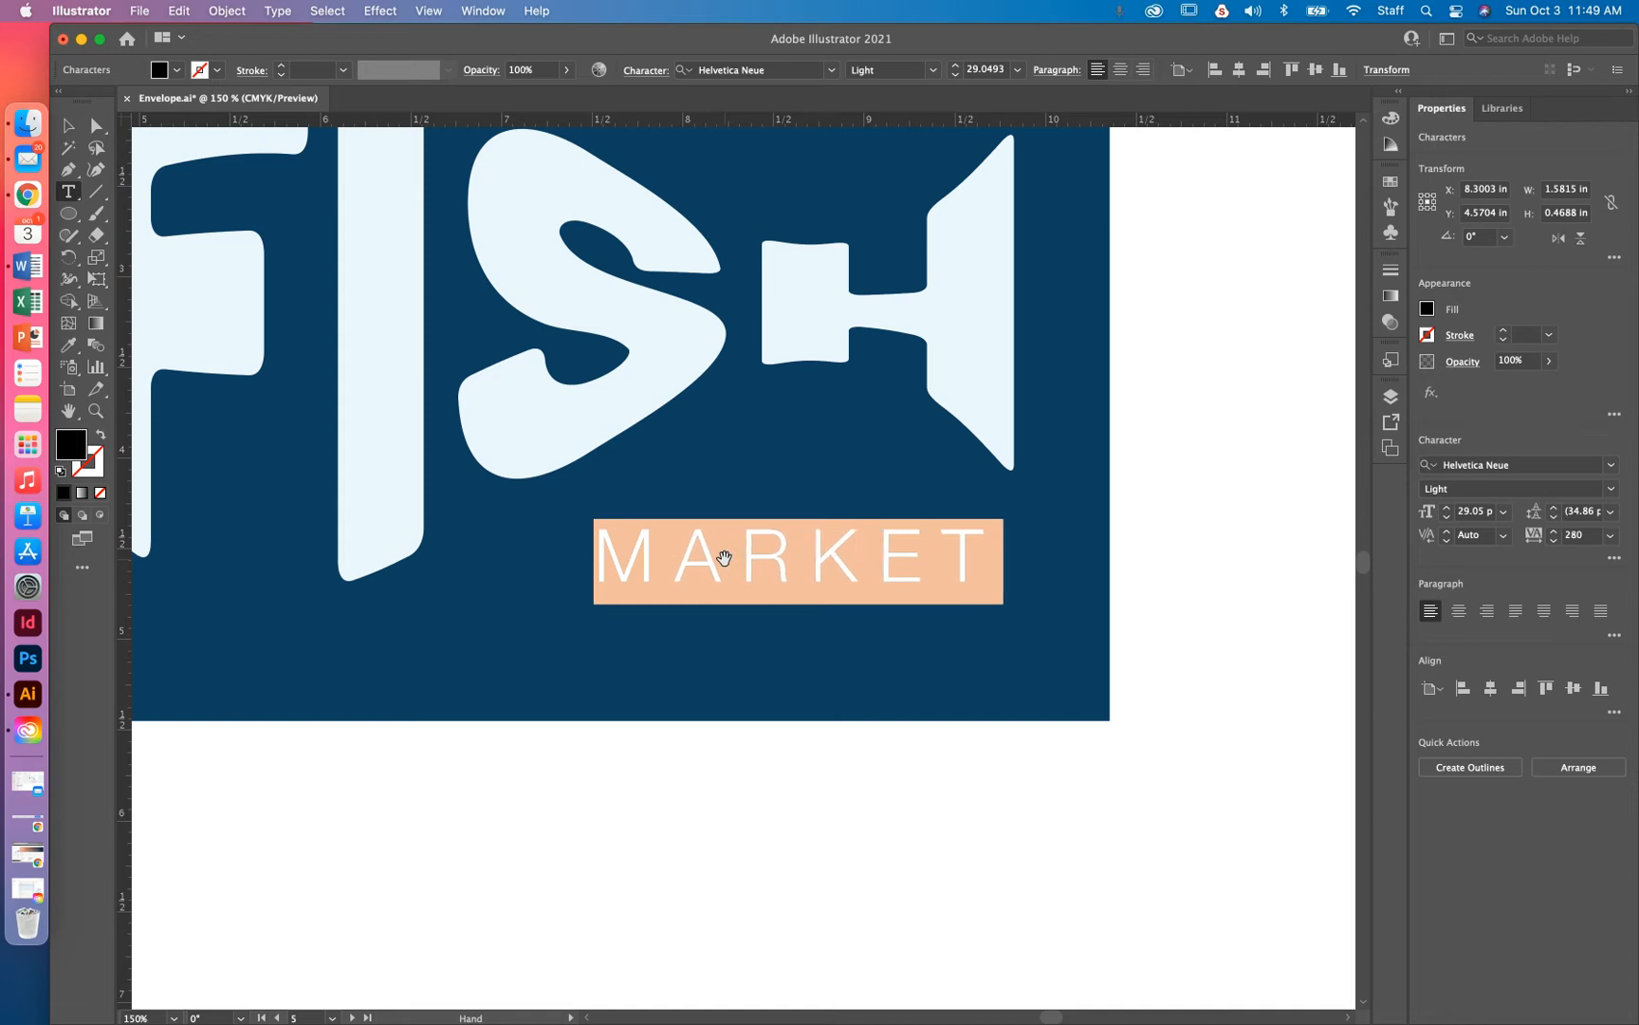
key("alt+Right")
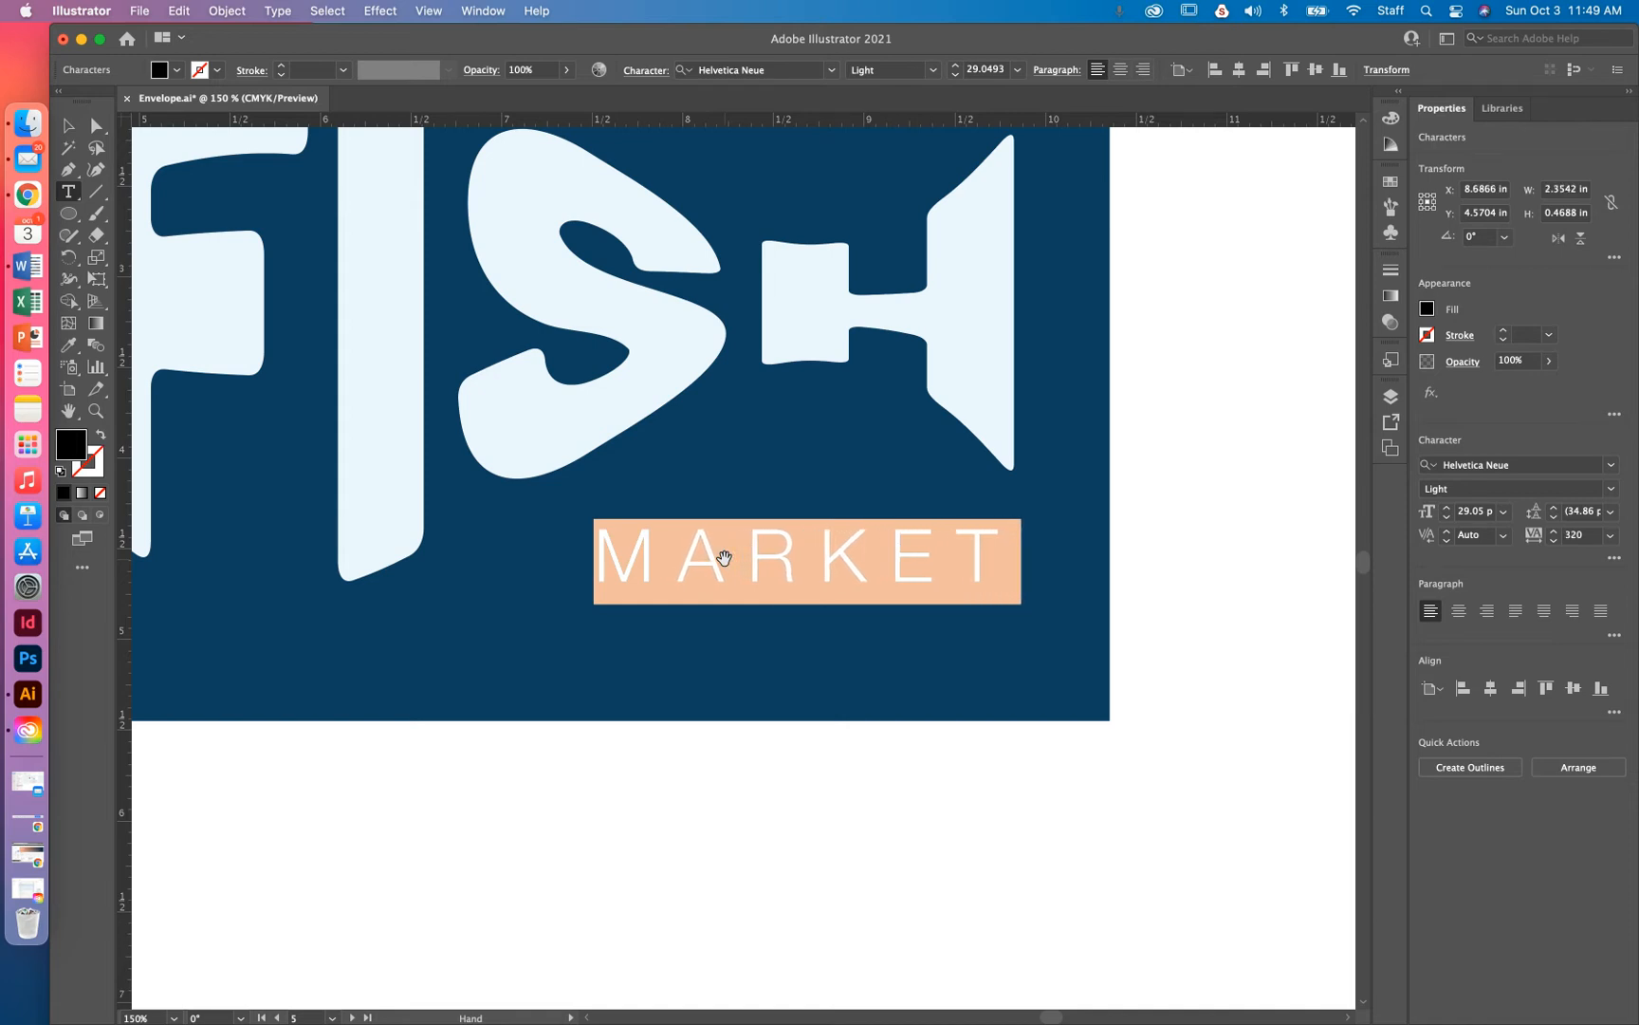
key("alt+Right")
key("alt+Right")
key("alt+Right")
key("alt+Right")
key("alt+Right")
key("alt+Right")
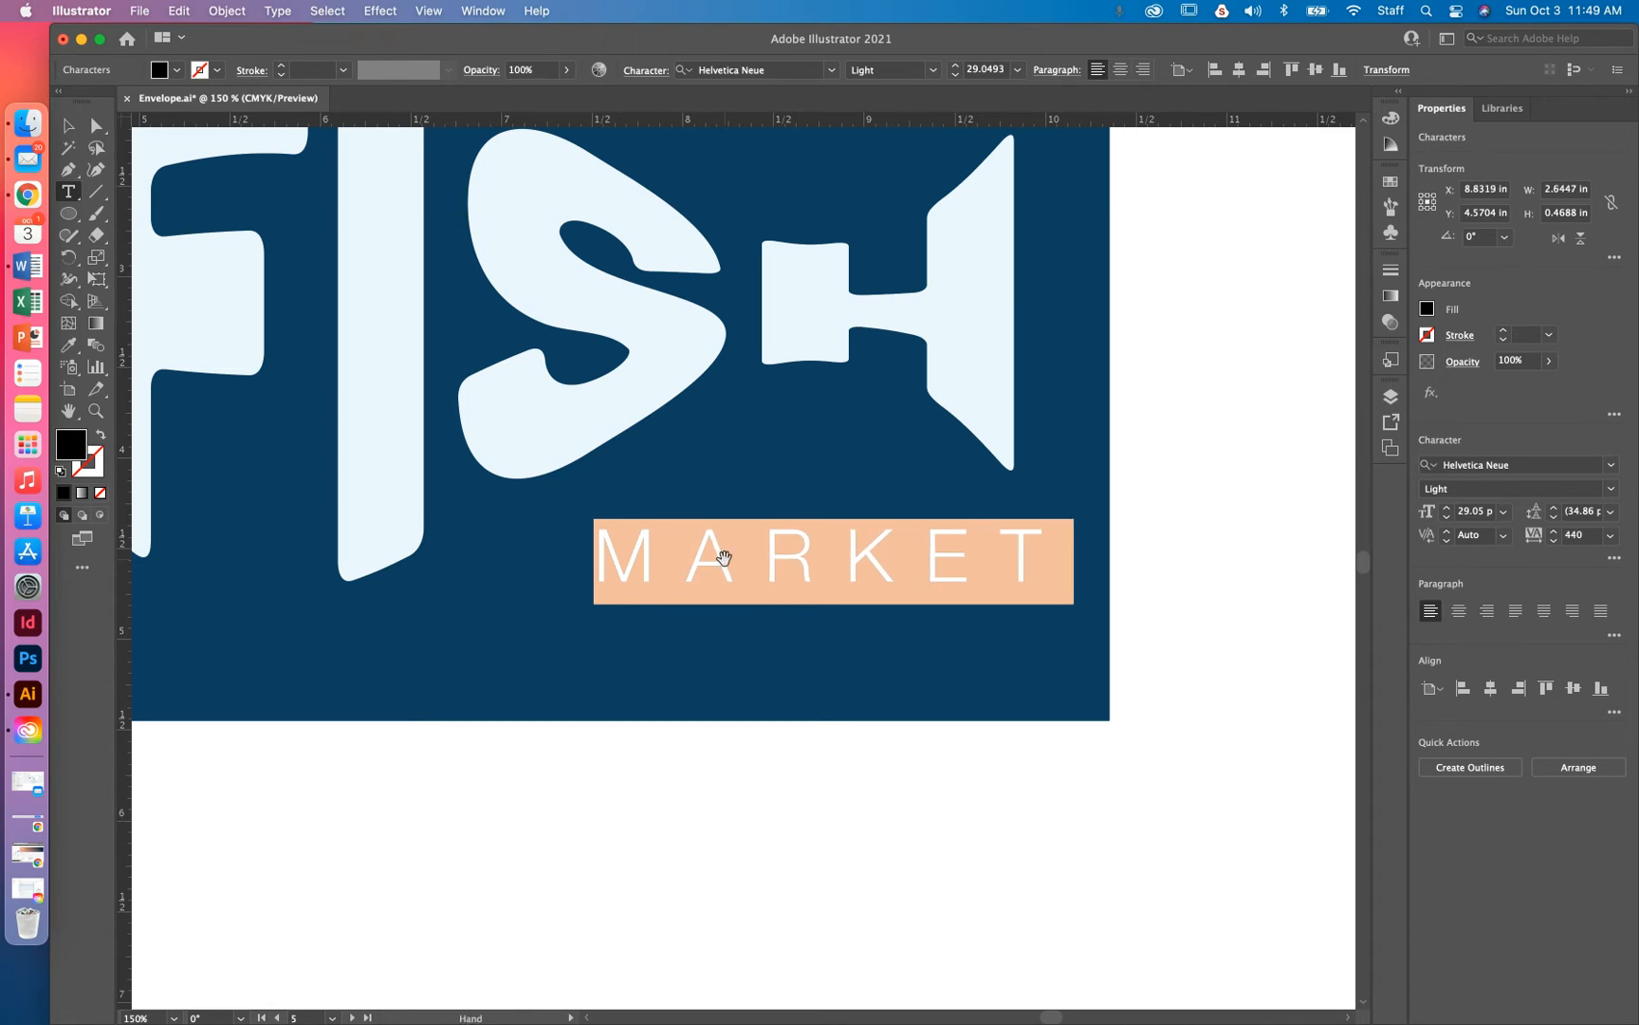
key("alt+Left")
key("alt+Left")
key("alt+Left")
key("alt+Left")
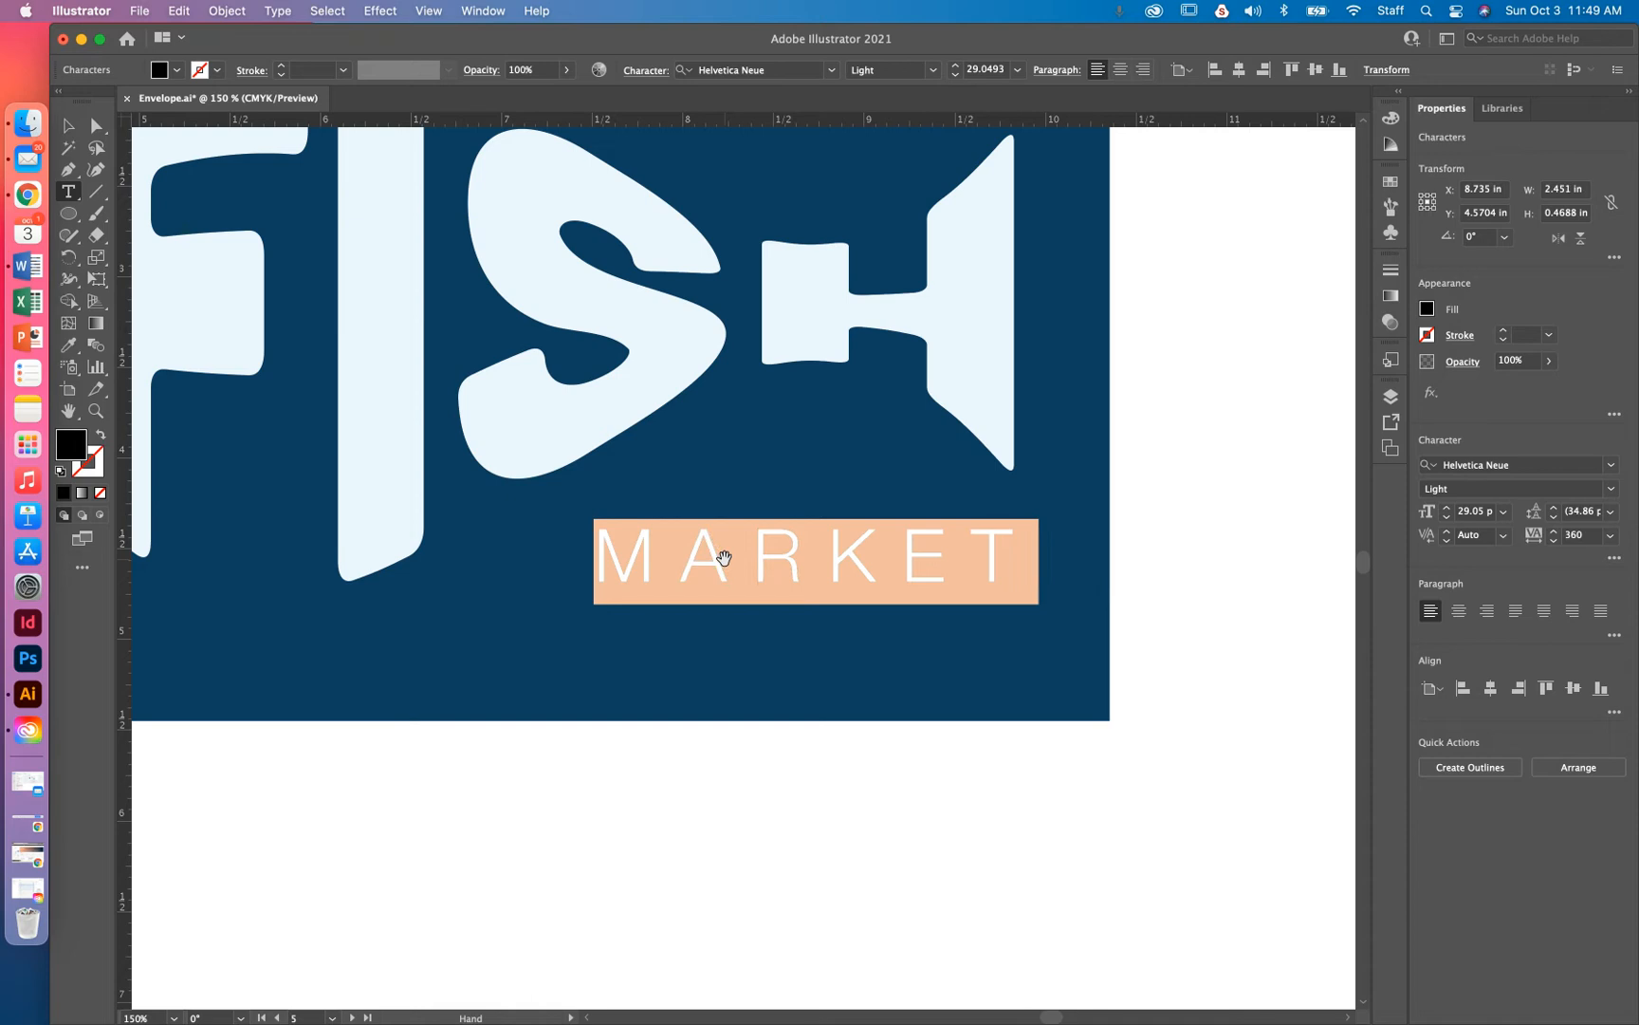
key("alt+Left")
left_click(69, 127)
mouse_move(759, 552)
left_mouse_down()
mouse_move(580, 519)
mouse_move(770, 528)
mouse_move(750, 538)
left_mouse_up()
Fill MARKET with the FISH lettering's pale blue via the Eyedropper and nudge it slightly lower
double_click(749, 538)
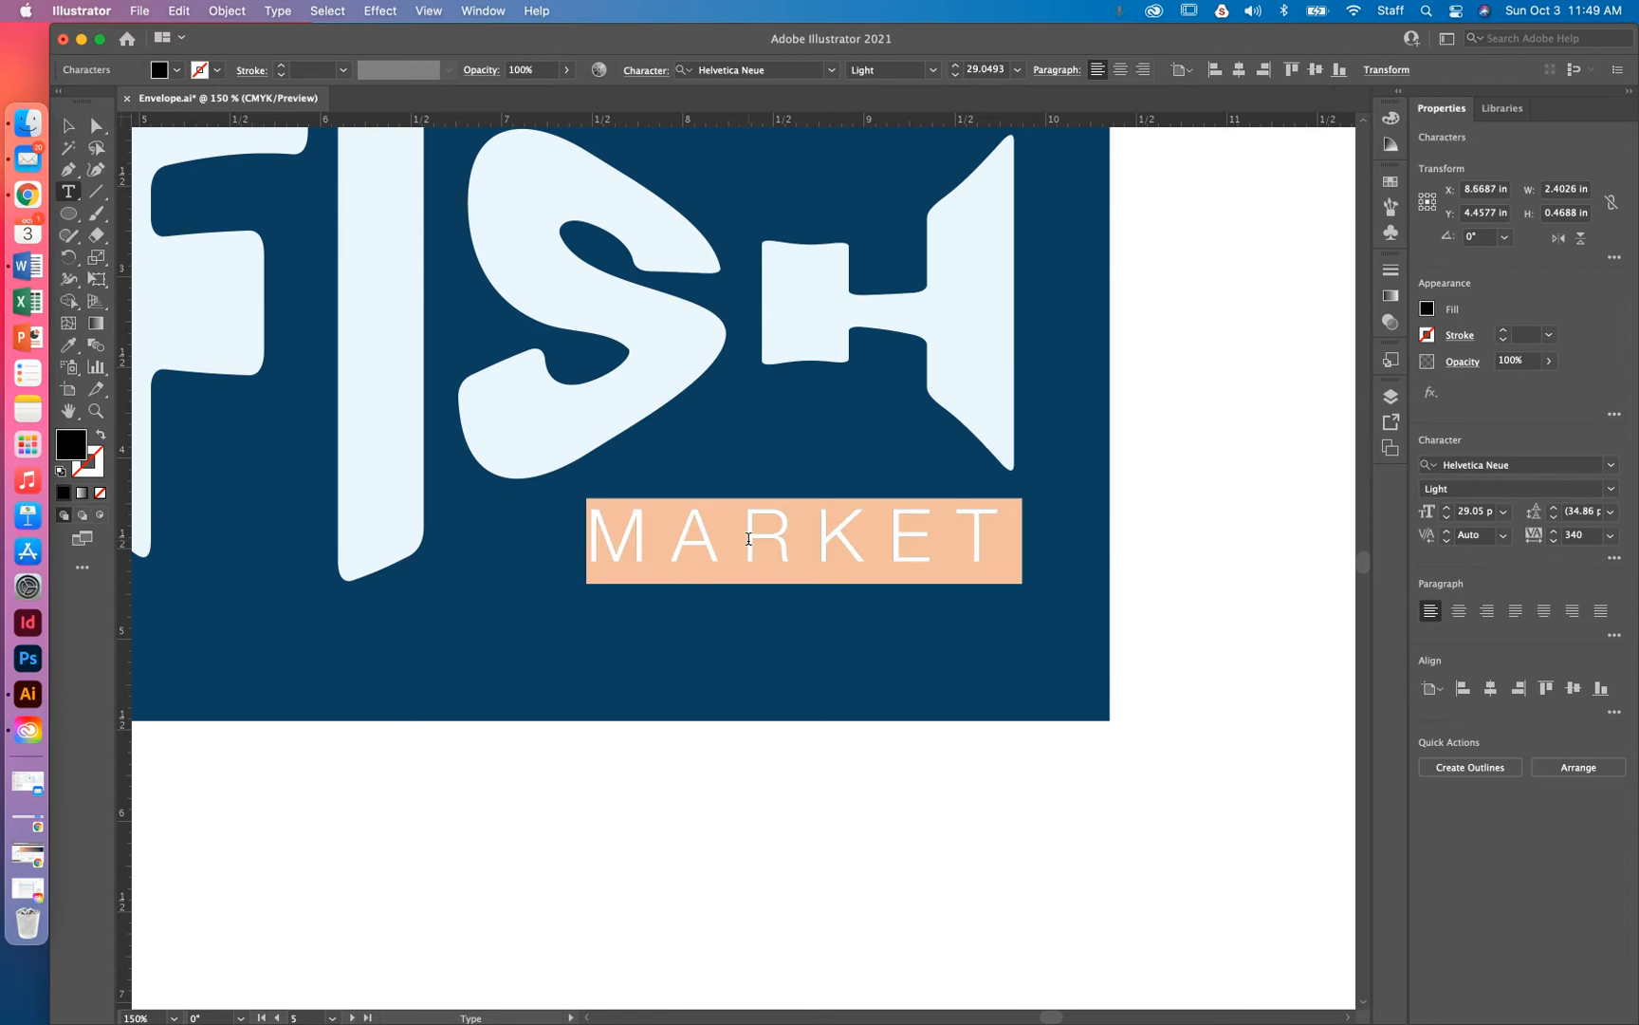
left_click(68, 345)
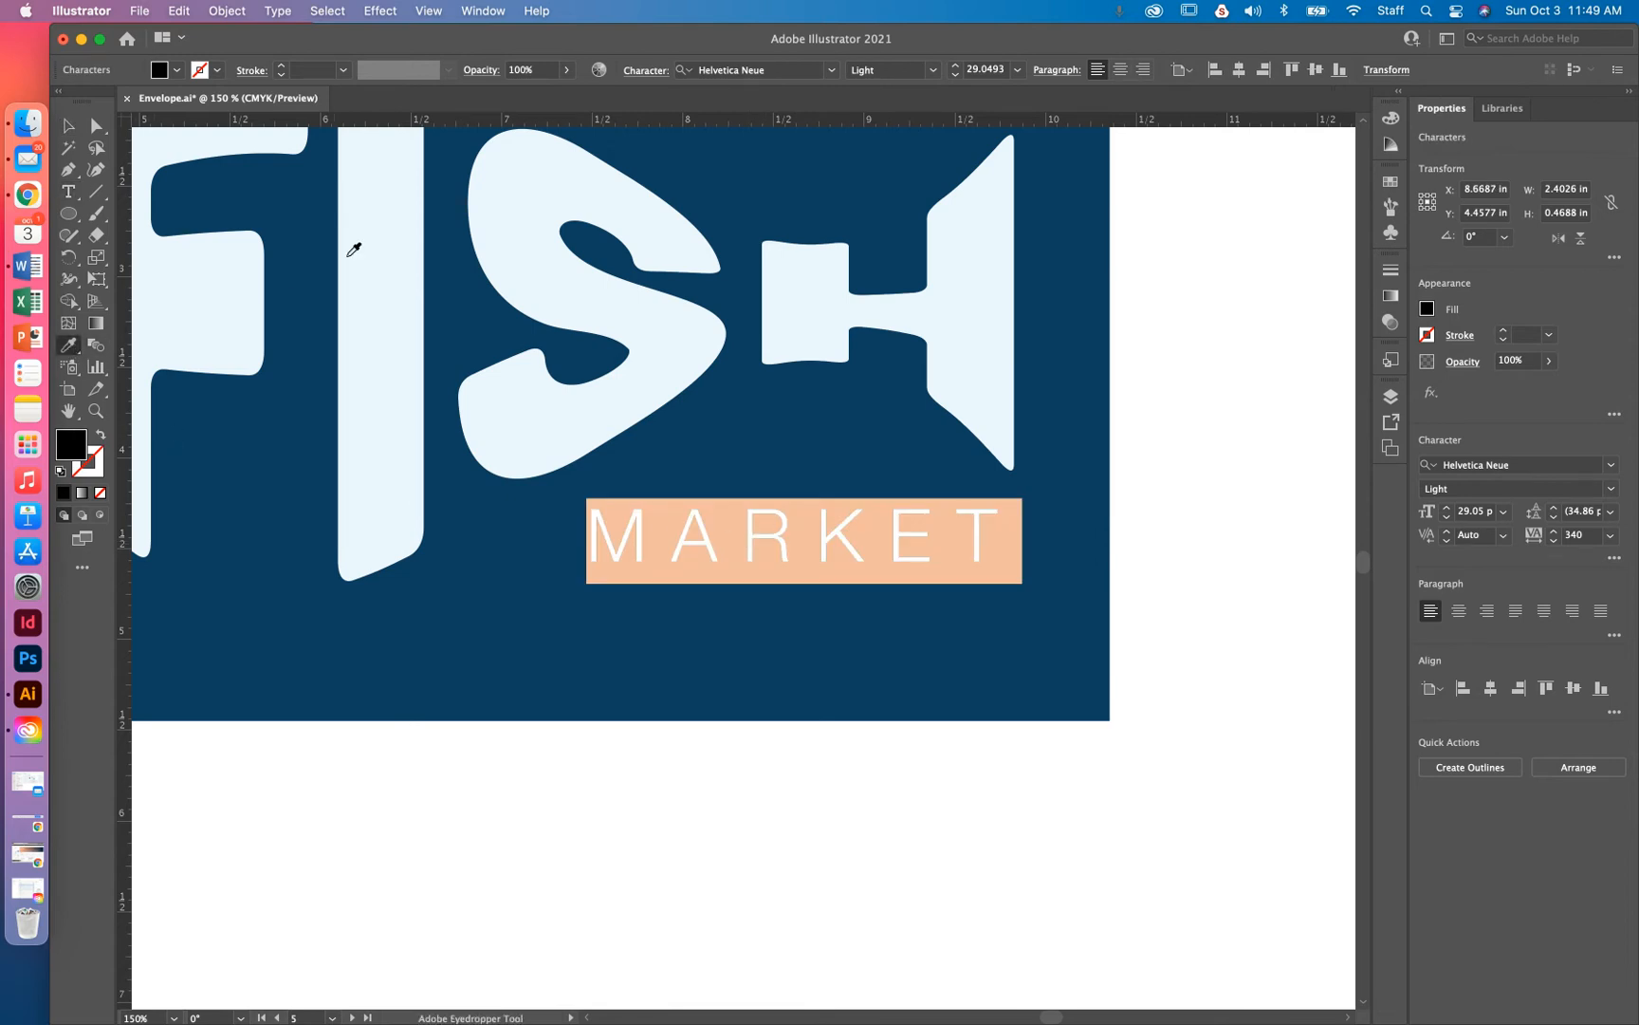
left_click(386, 246)
key("v")
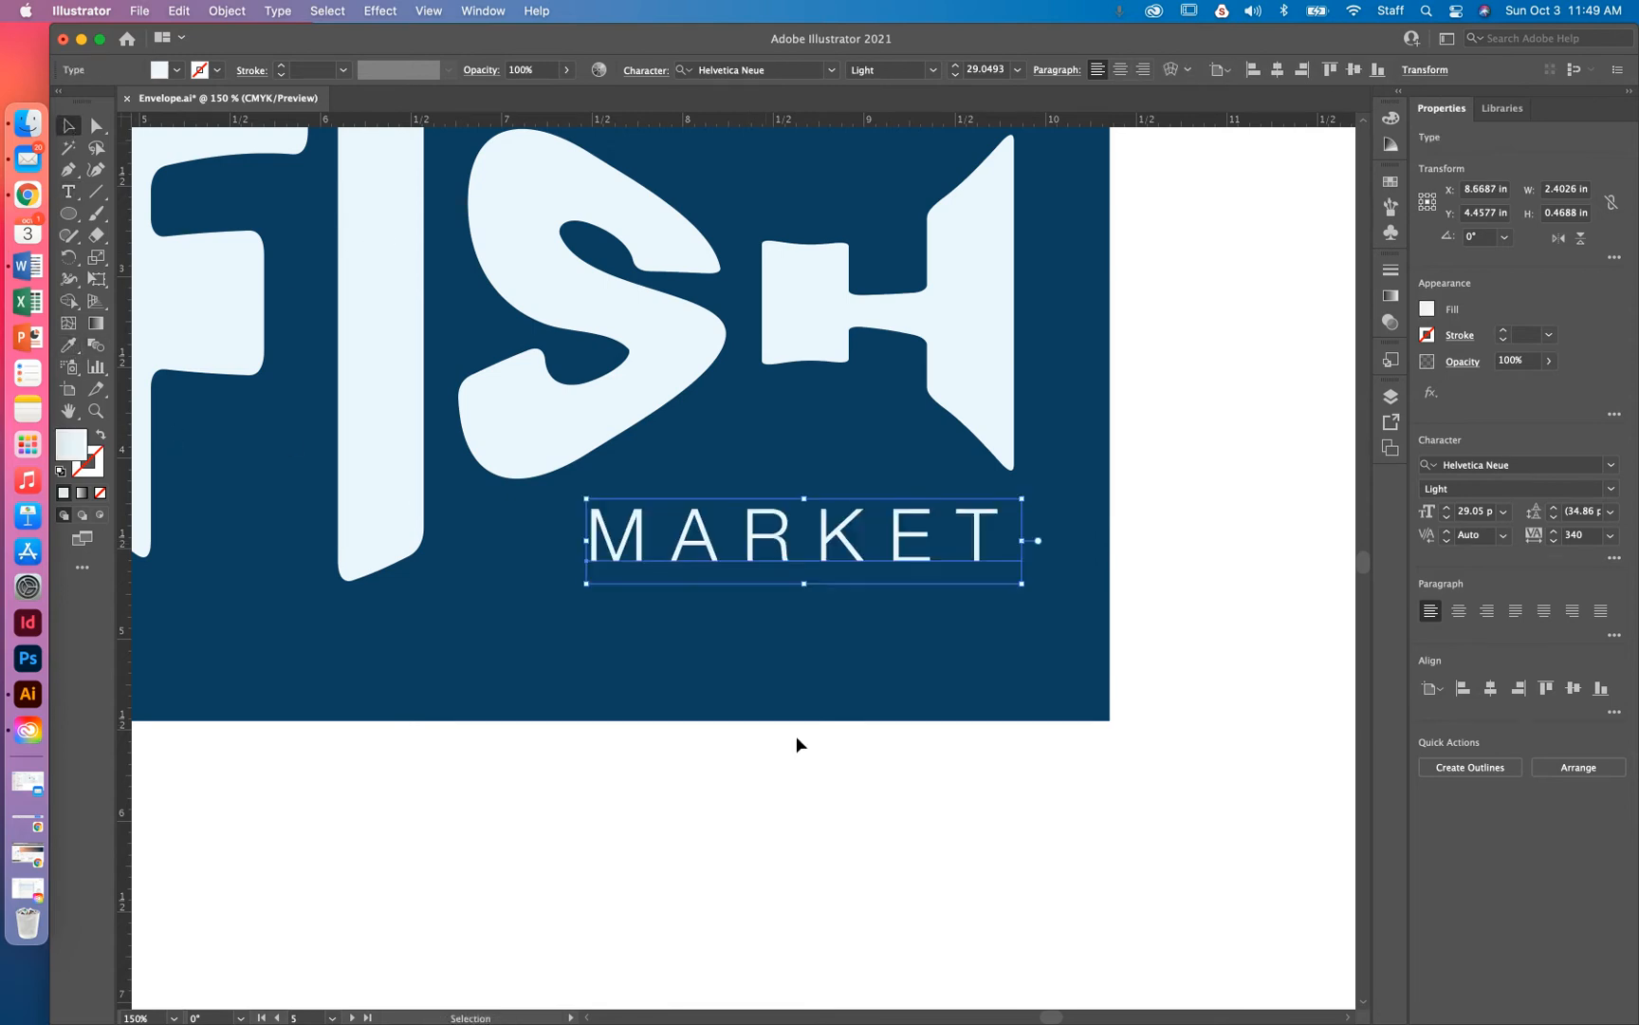
left_click(1038, 897)
left_click(843, 553)
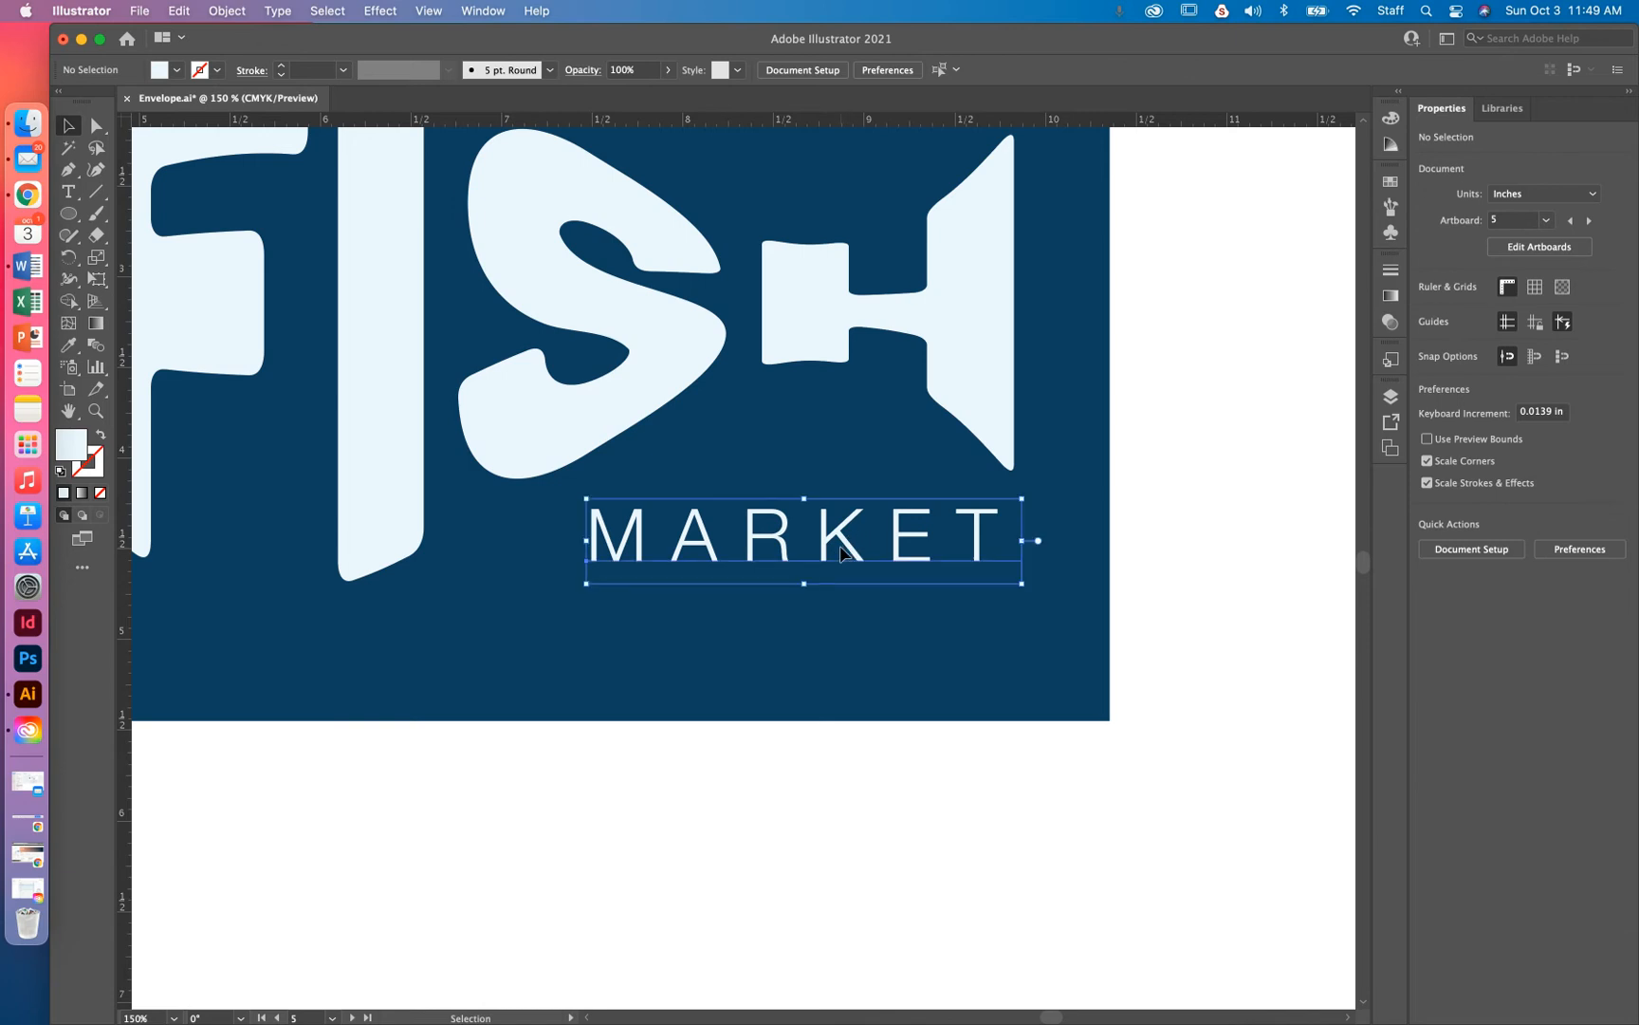
left_click_drag(843, 553, 843, 556)
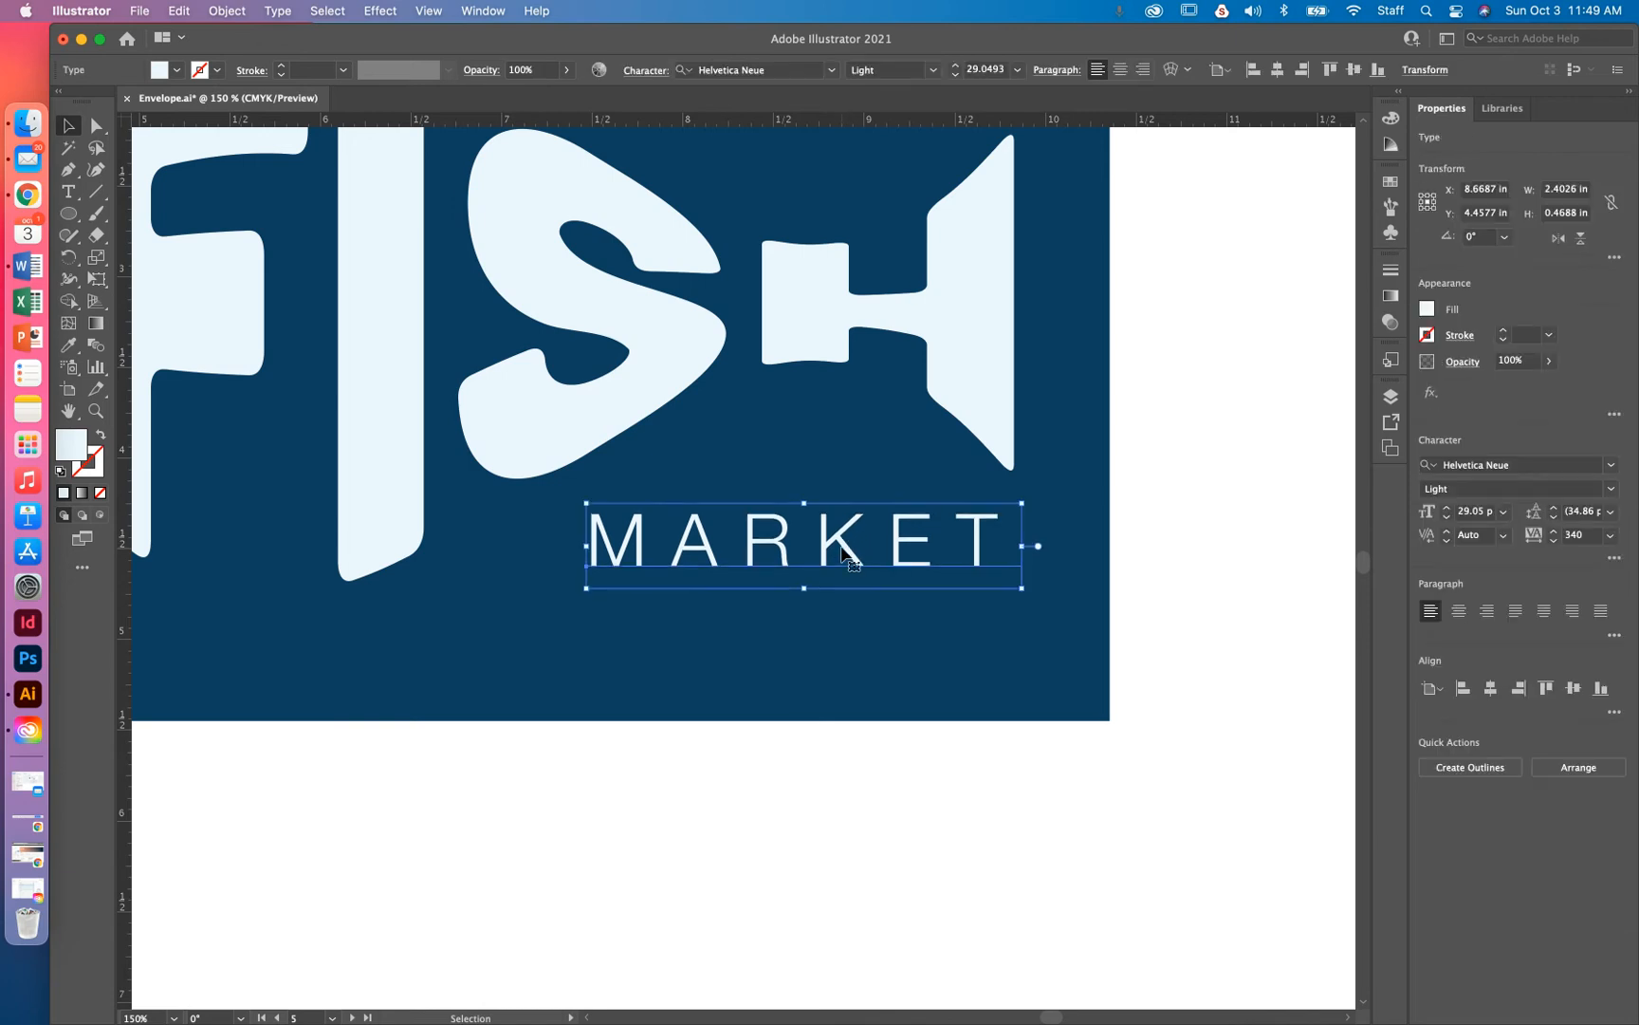
double_click(944, 543)
key("super+a")
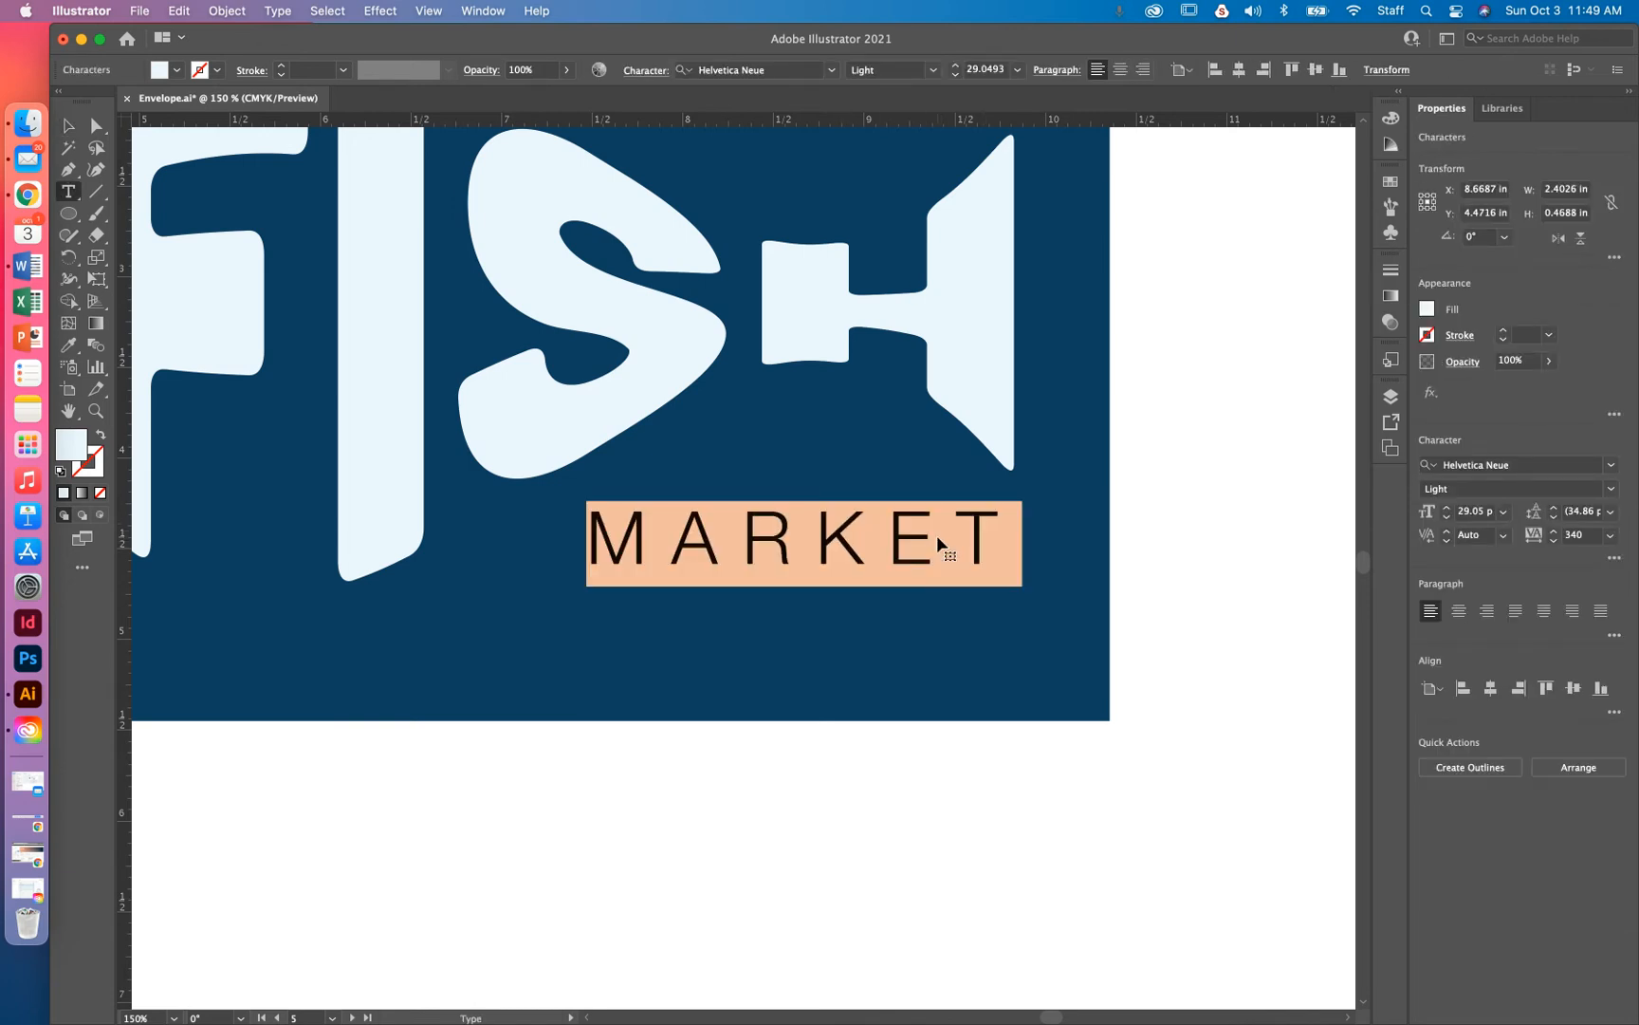
key("Escape")
left_click(1263, 280)
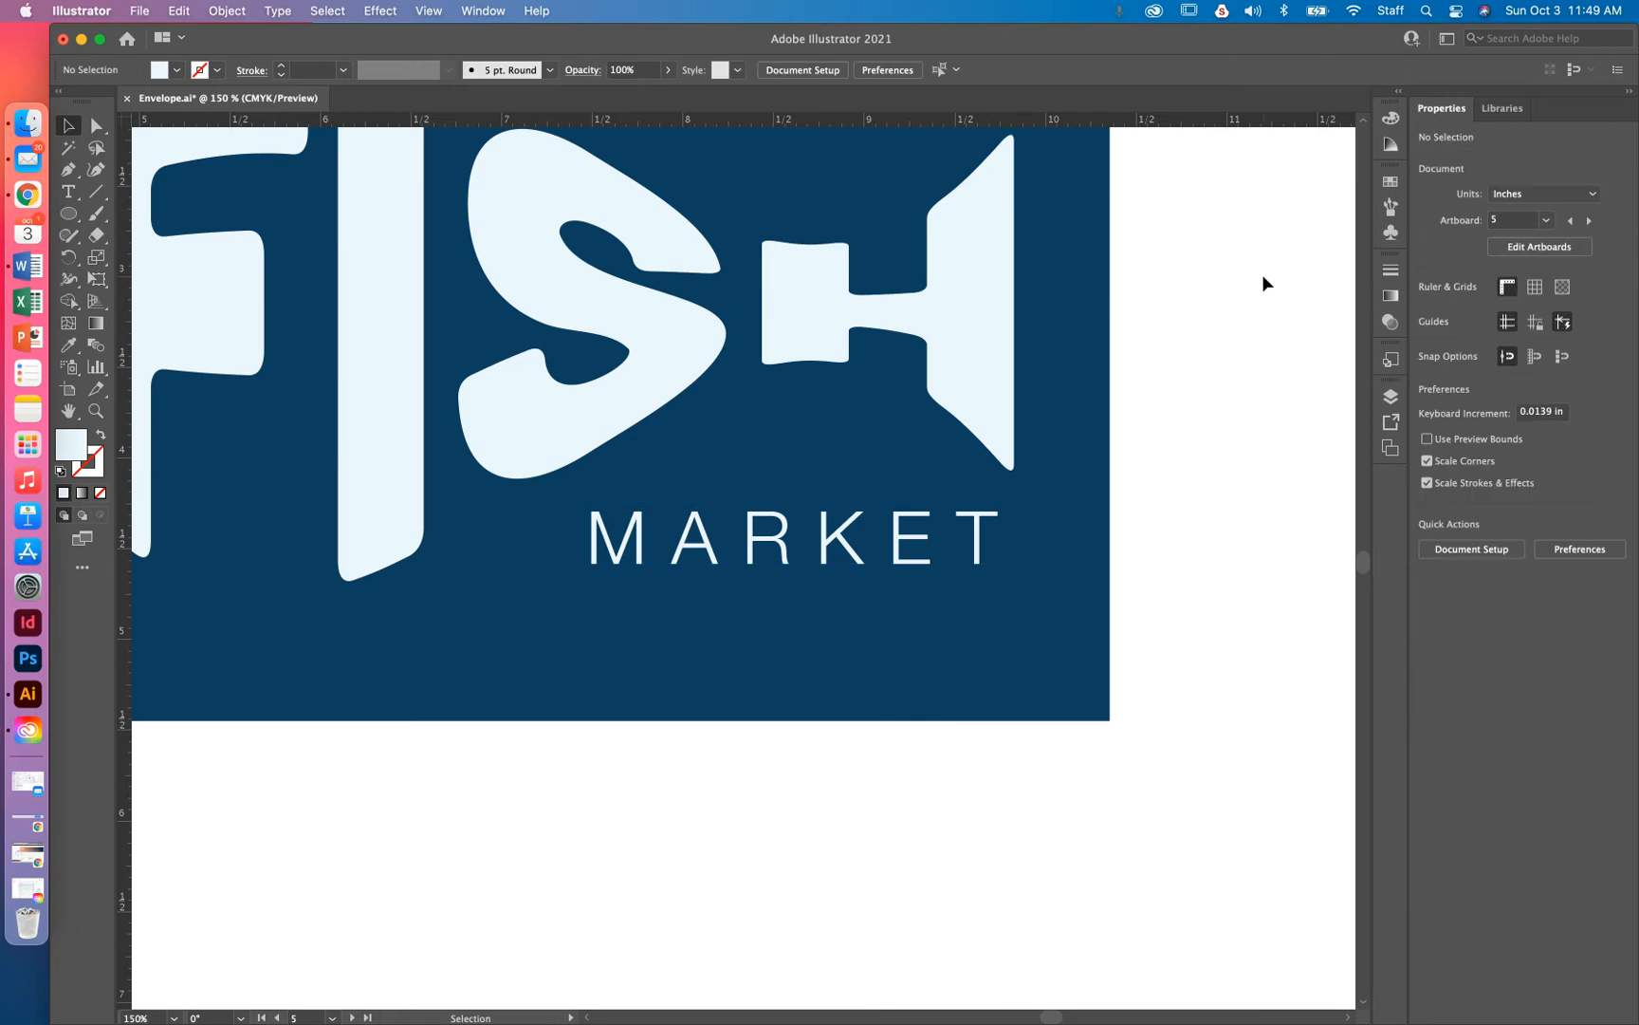
Zoom out and pan to bring the lower artboard and LOGO card into view at 100%
key("super+minus")
key("super+minus")
left_click_drag(973, 376, 1252, 388)
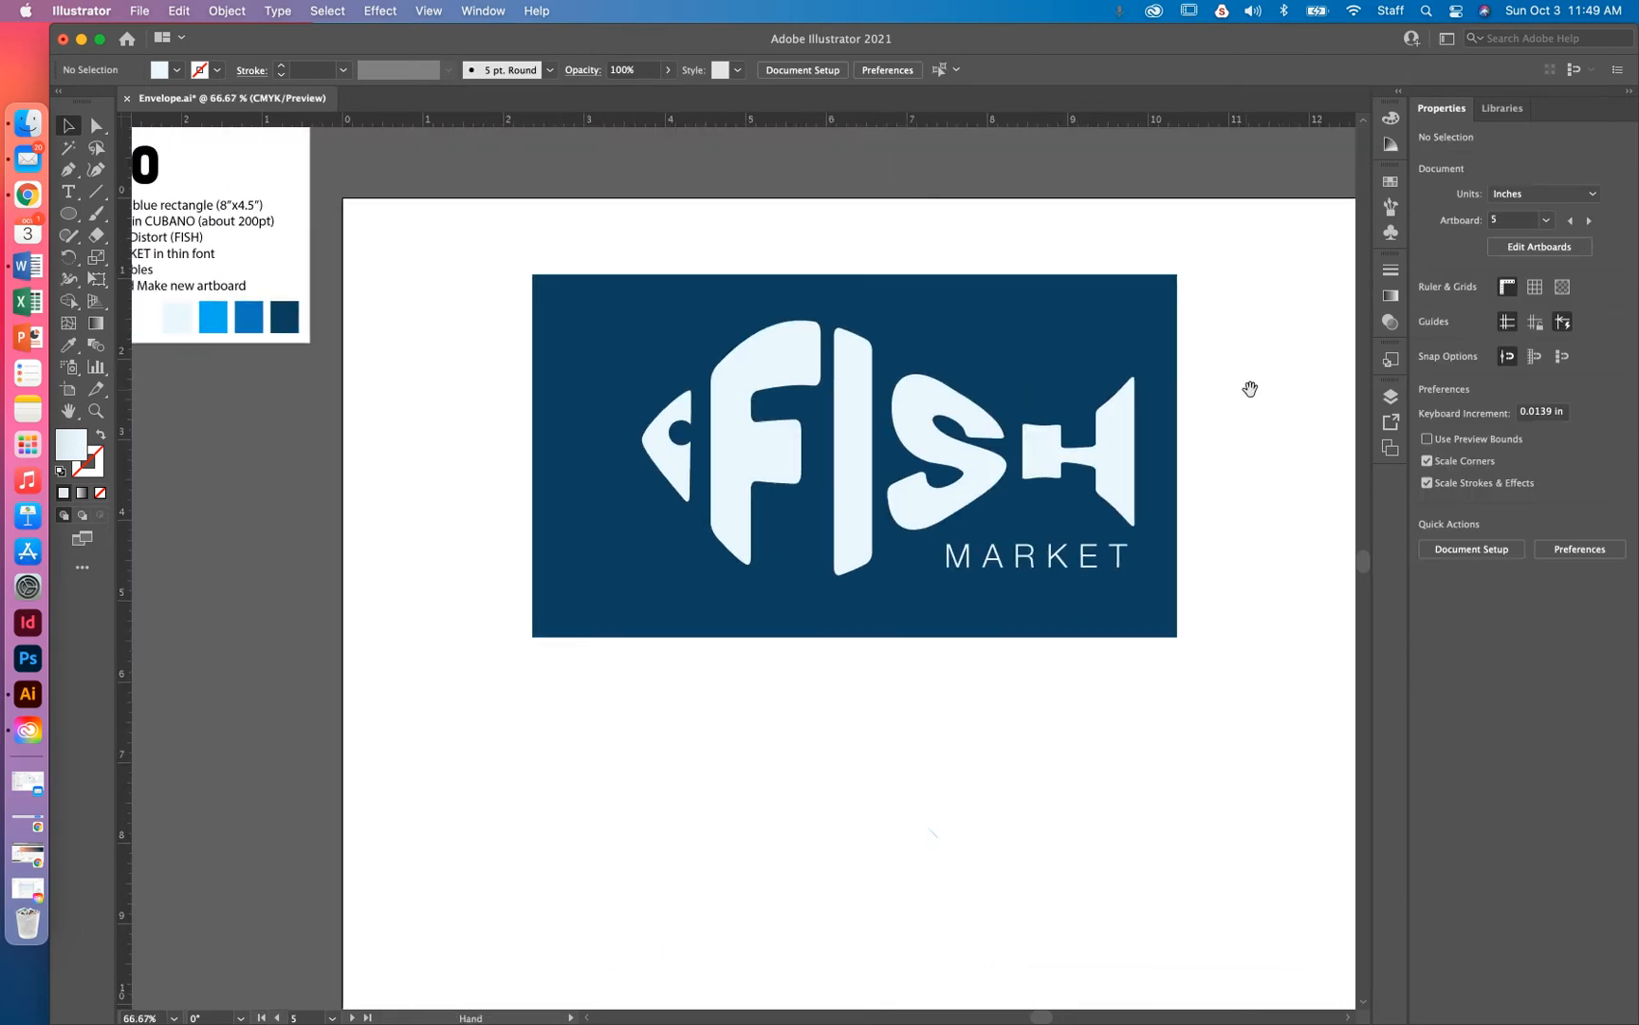
scroll(844, 266, "up", 5)
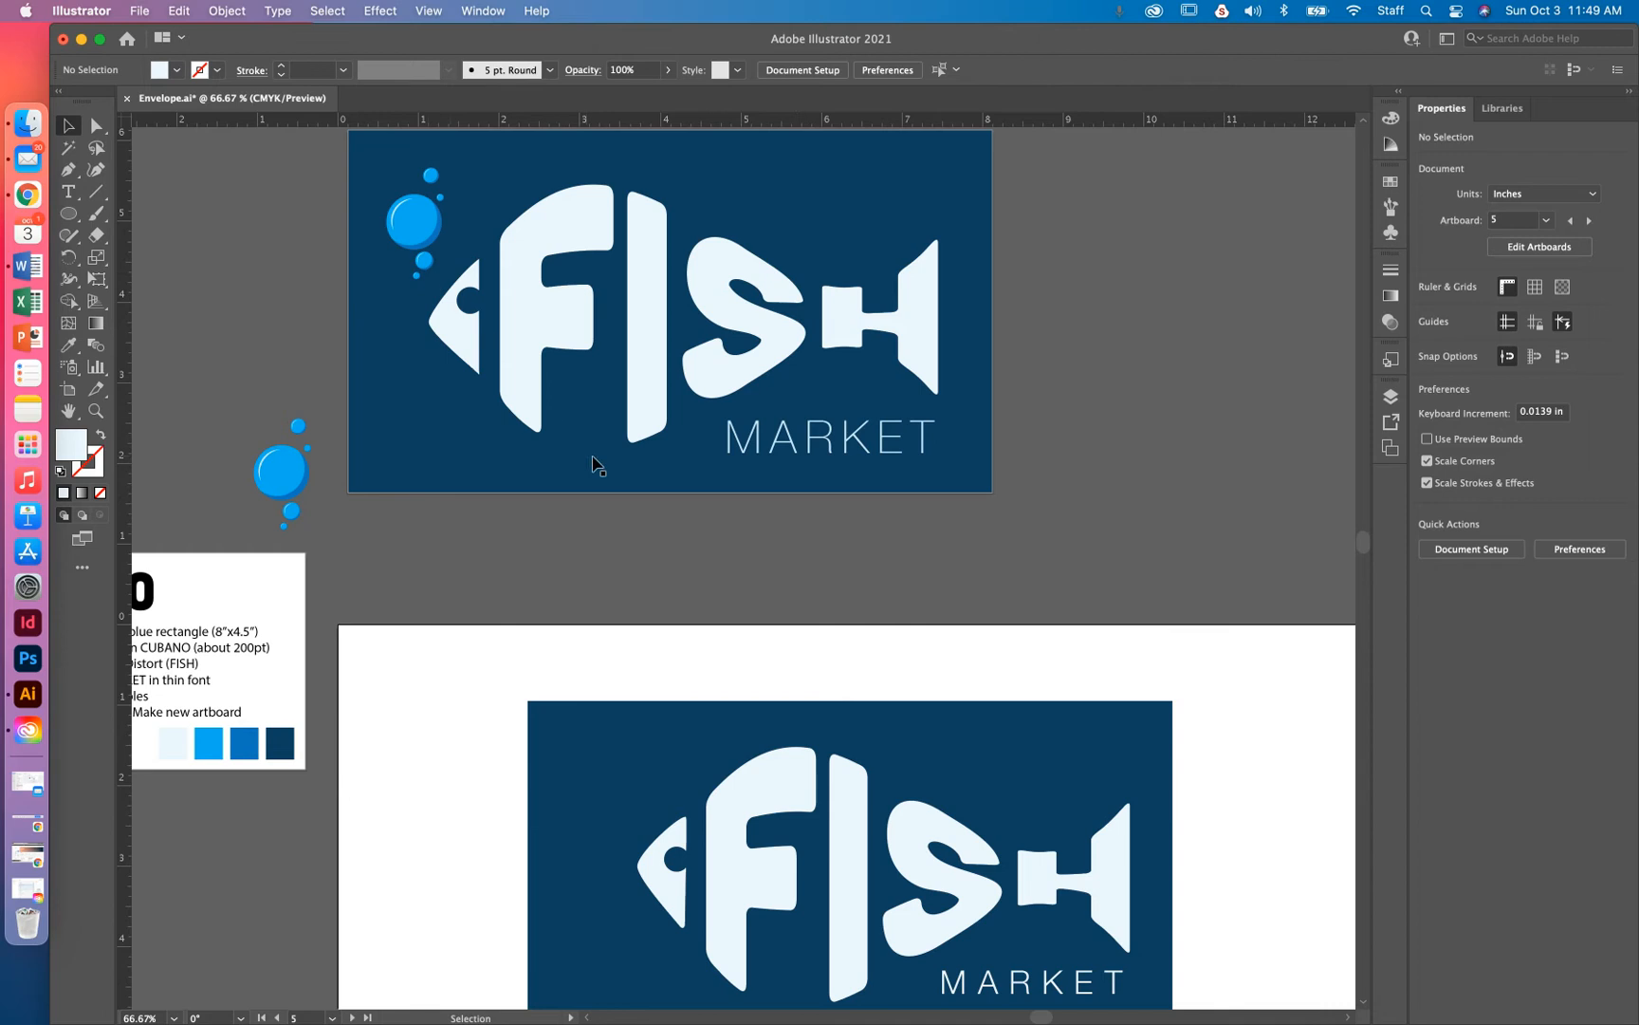
left_click_drag(596, 463, 874, 234)
key("super+equal")
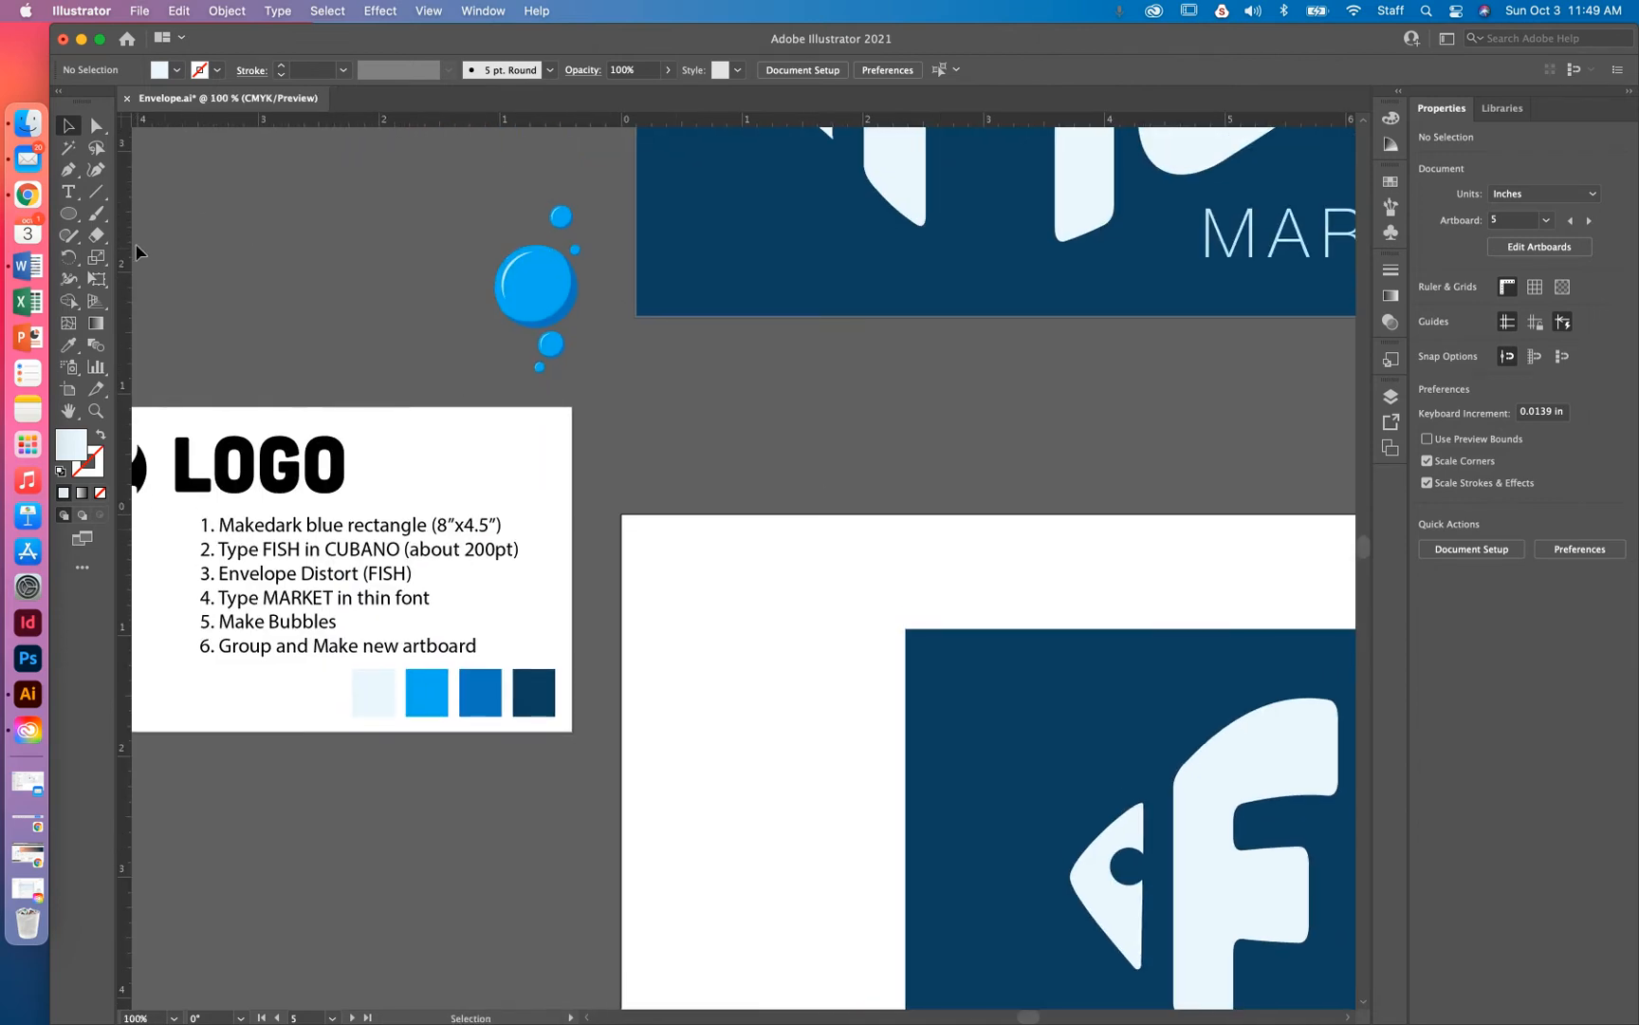
Switch to the Ellipse tool to start drawing circles
left_click(64, 216)
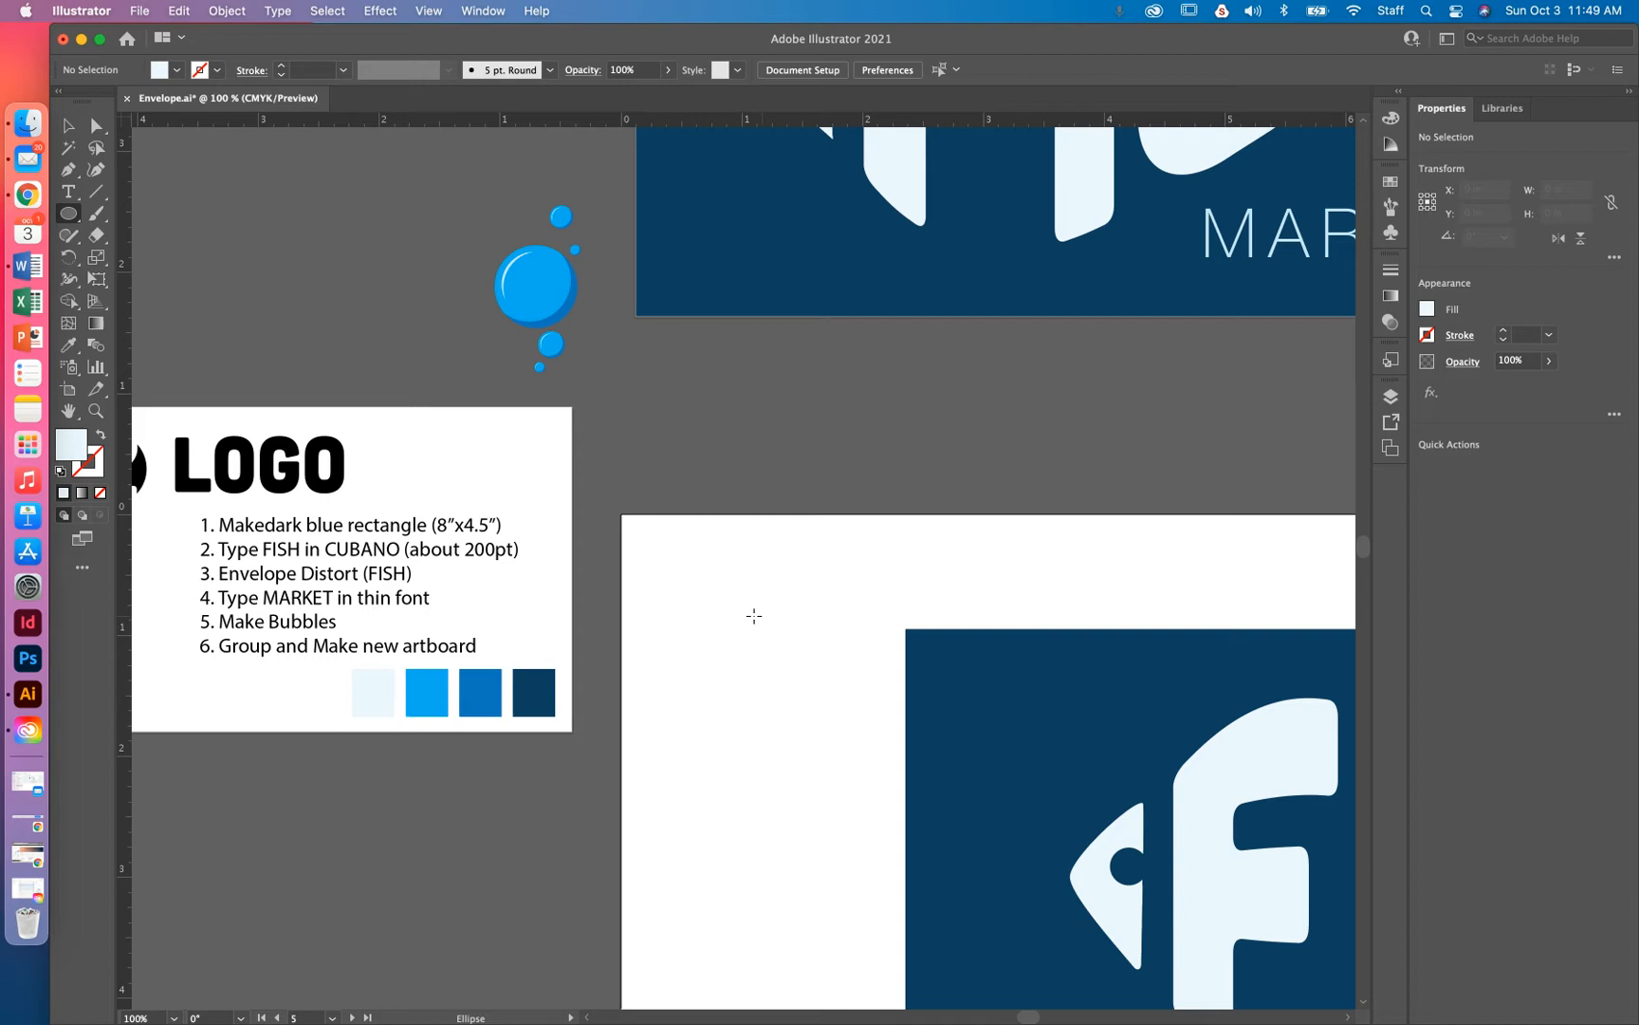
Draw a circle left of the logo and sample the mid-blue swatch into it
left_click_drag(708, 602, 802, 700)
key("i")
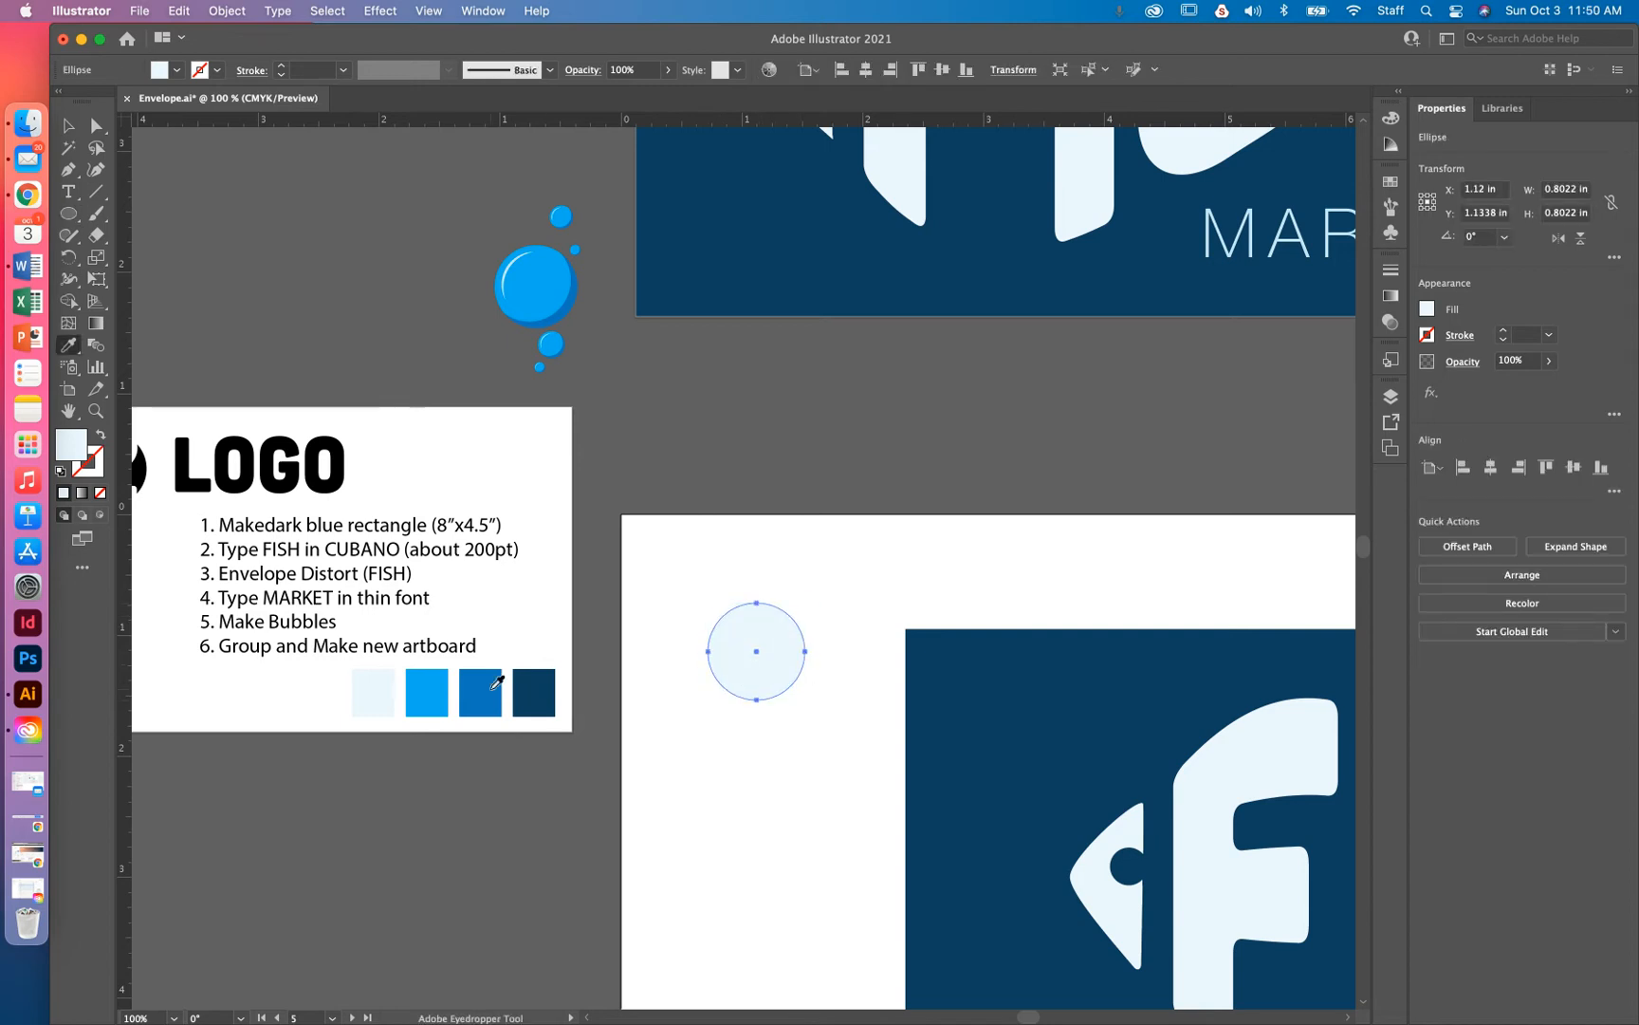
left_click(493, 687)
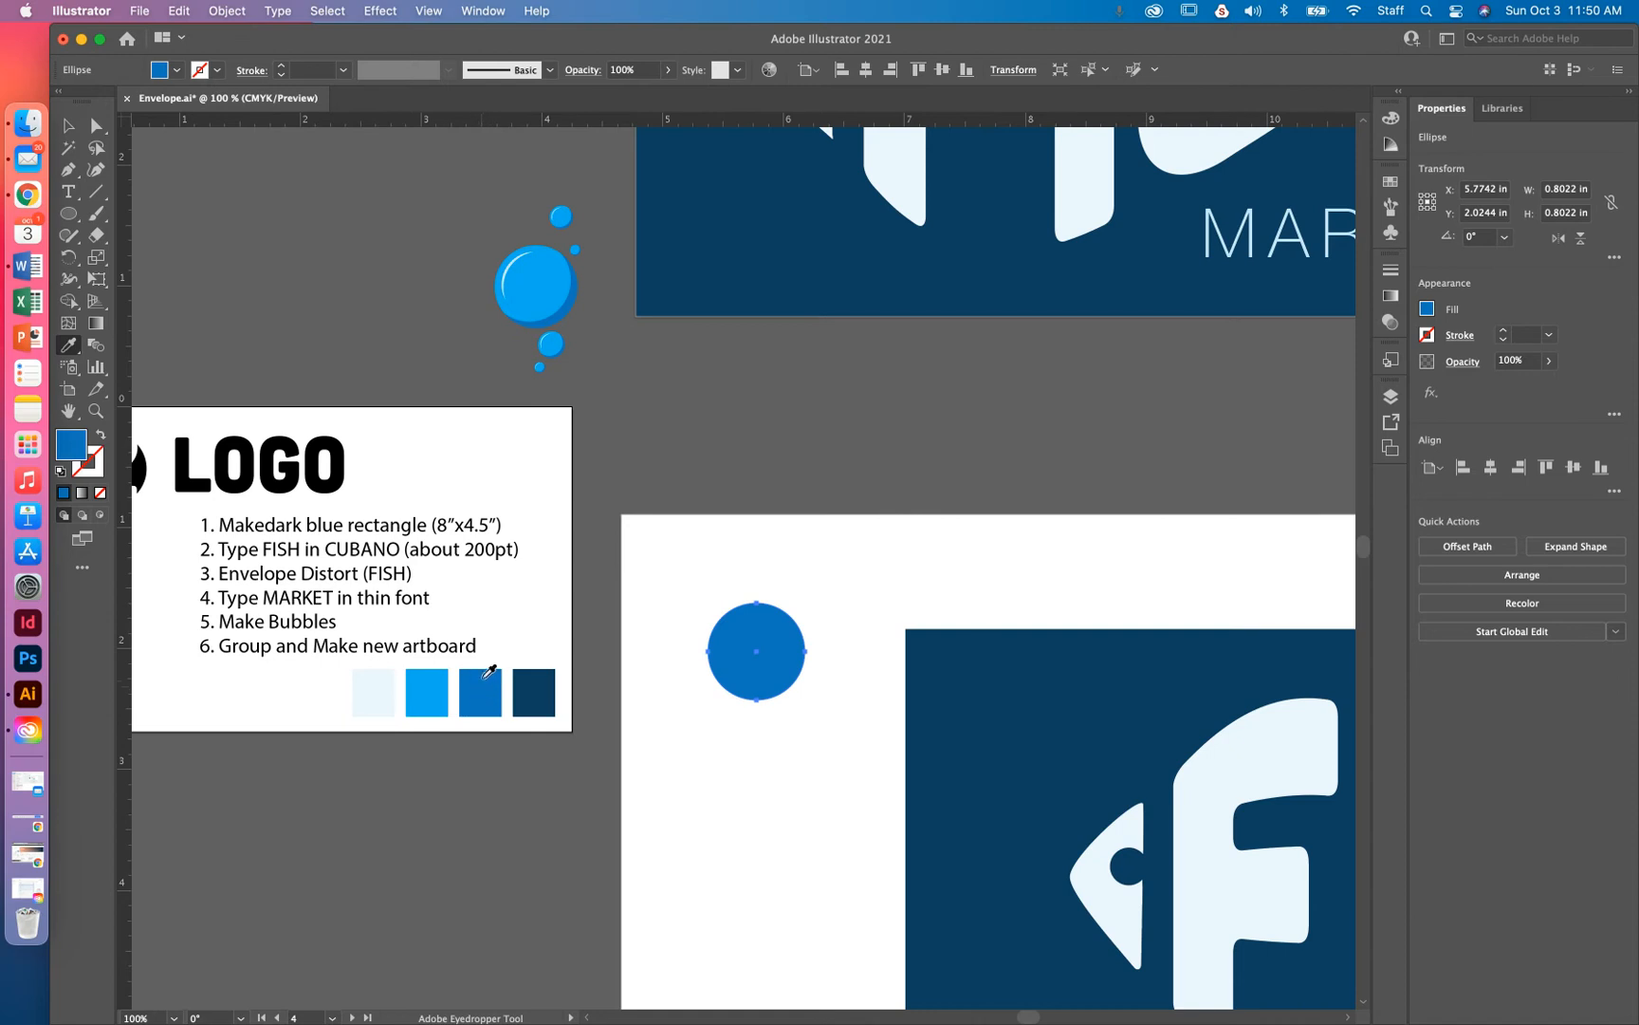
Check the circle's anchor points and try a duplicate up-left, then undo the copy
left_click(70, 127)
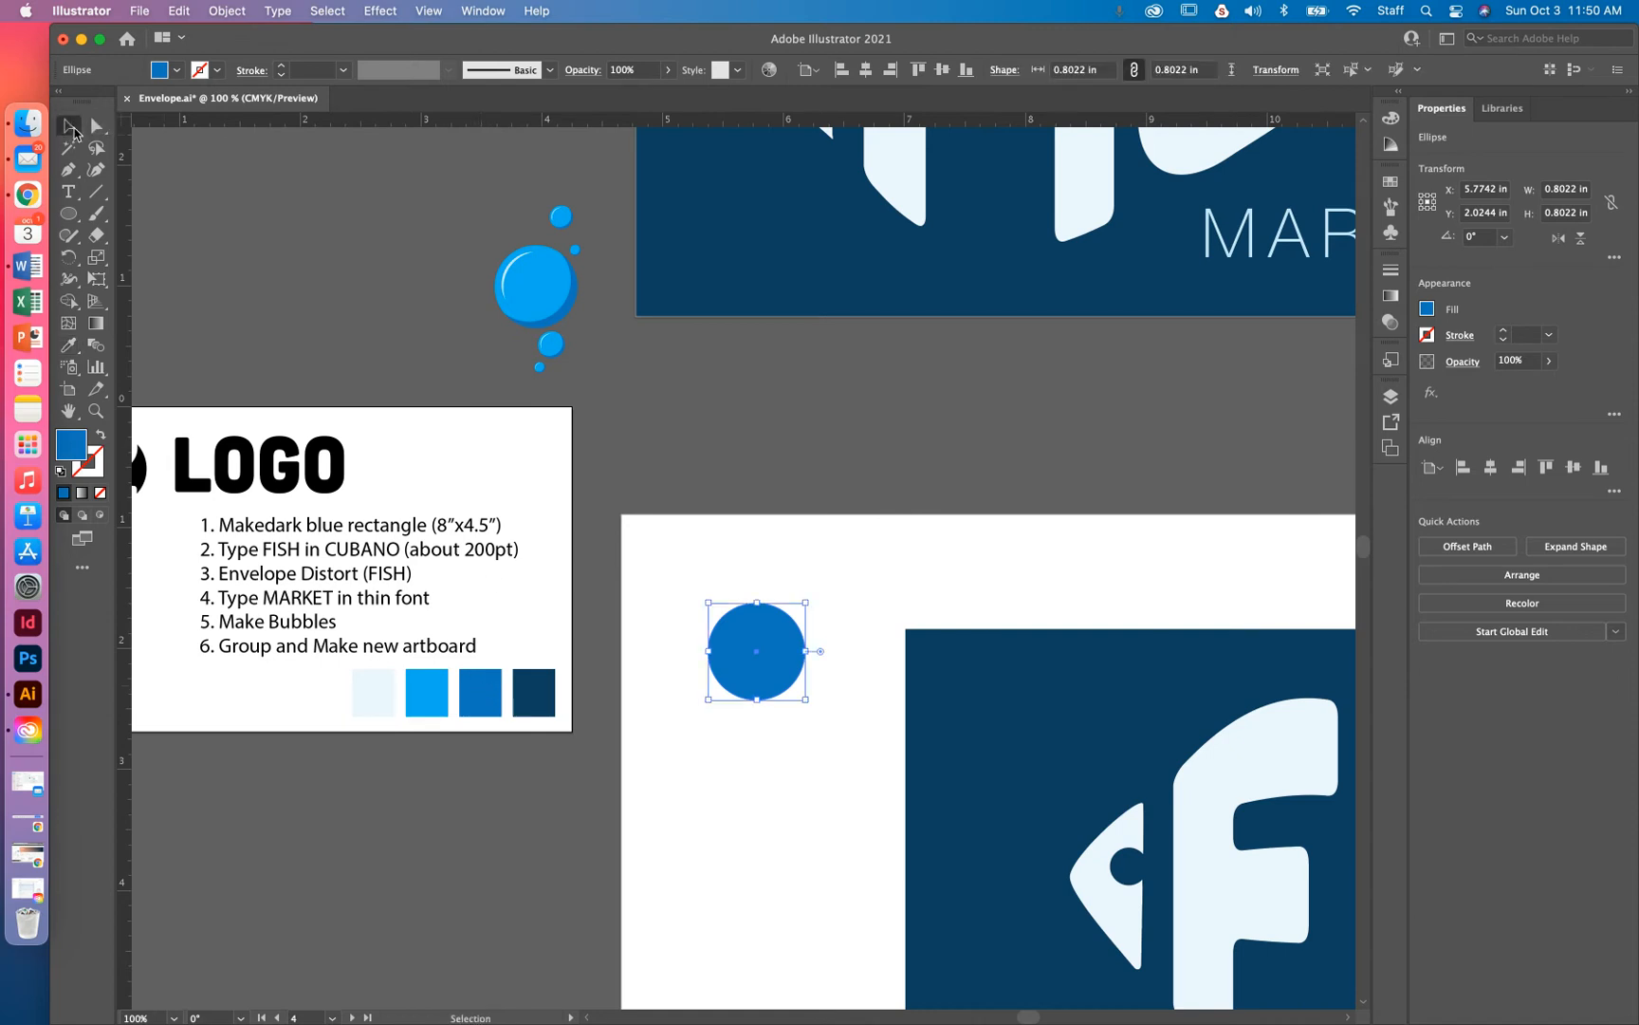
left_click(882, 588)
left_click(749, 641)
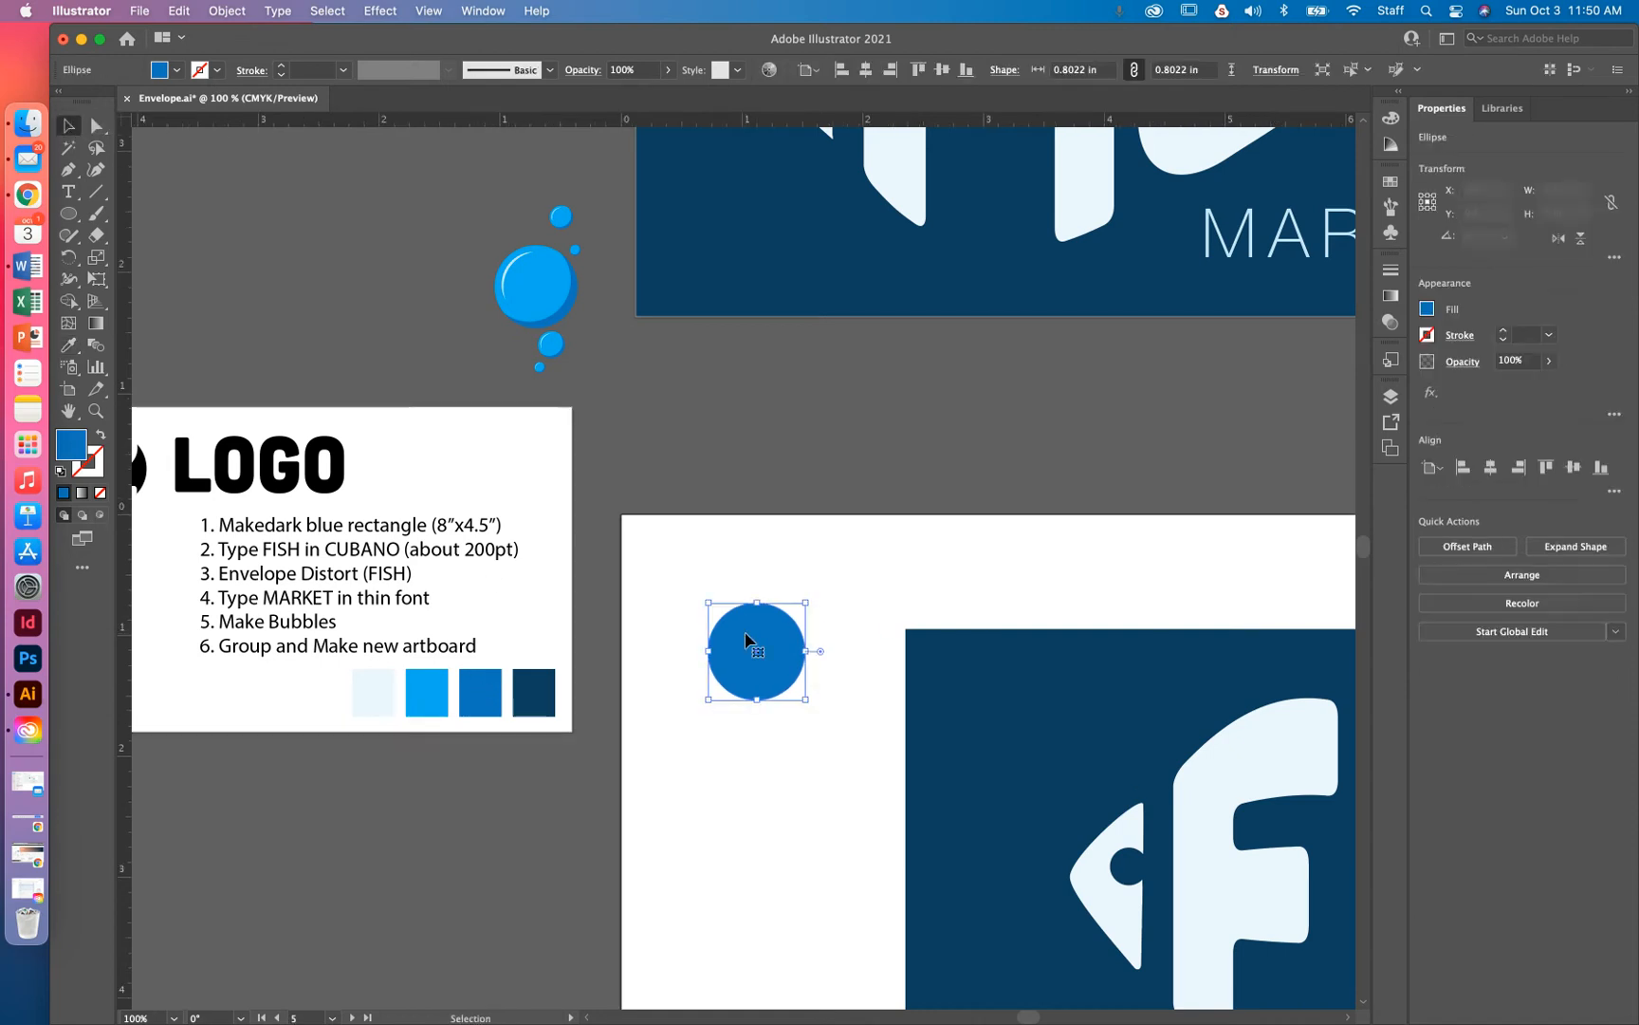
key("a")
key("v")
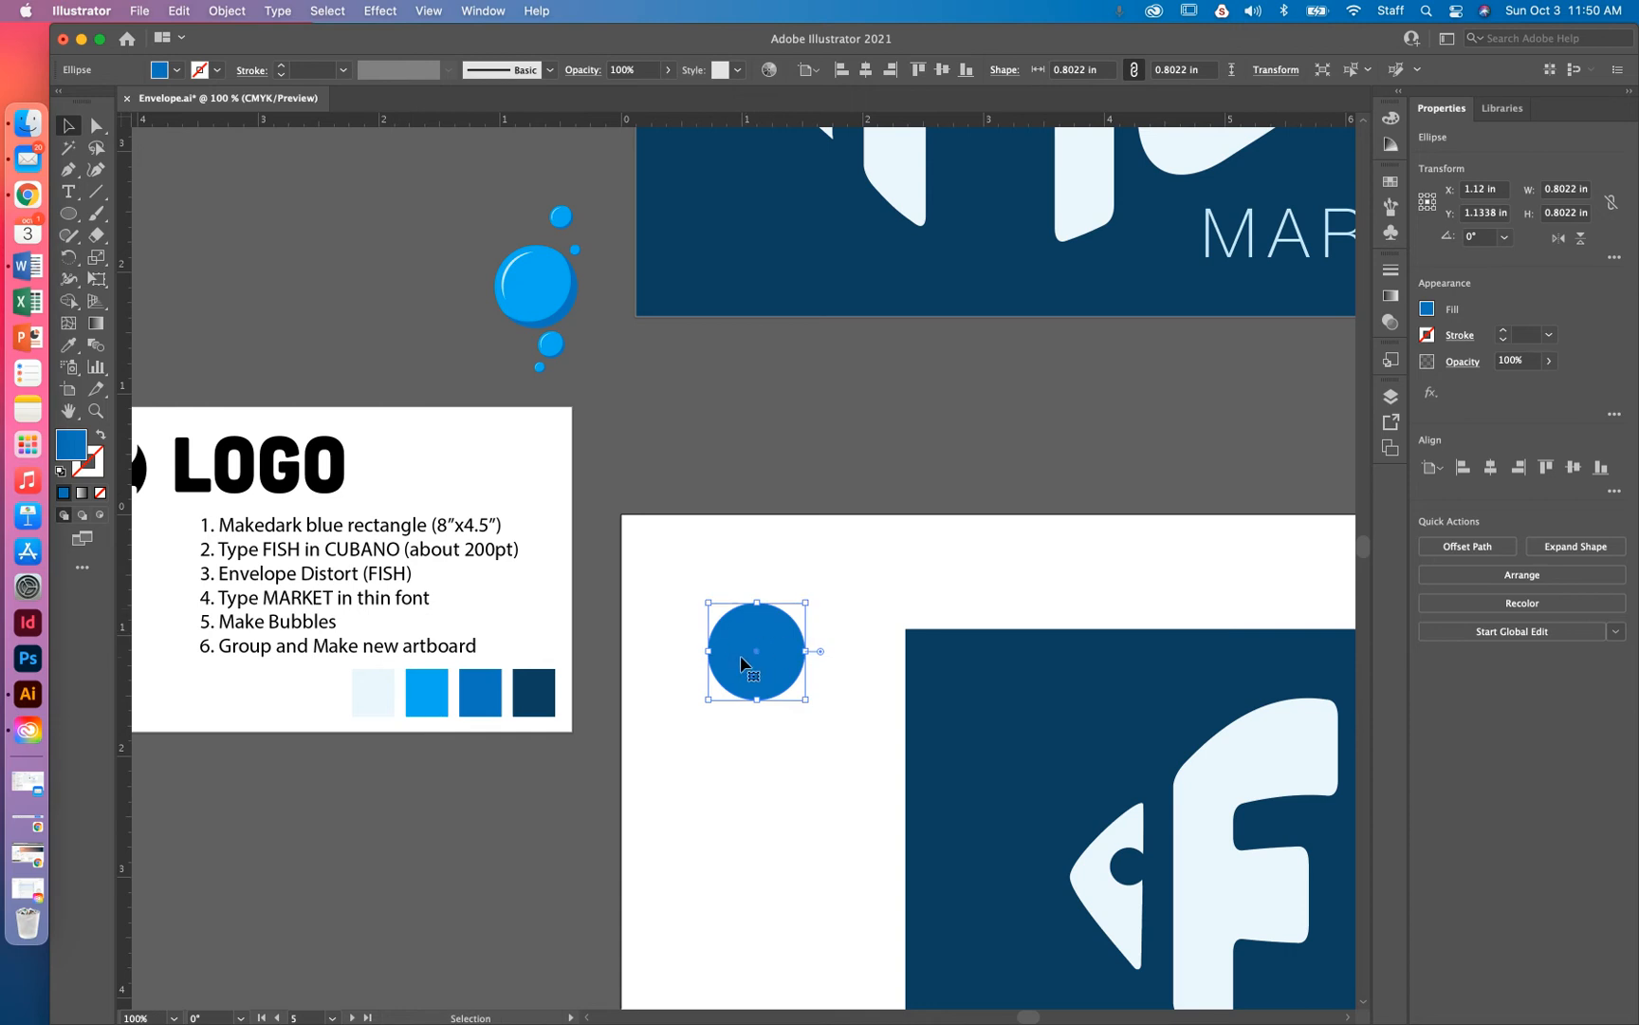
key("a")
key("v")
left_click_drag(748, 662, 690, 576)
key("a")
key("super+z")
key("v")
Refill the circle with the LOGO card's bright blue swatch and zoom in on it
key("i")
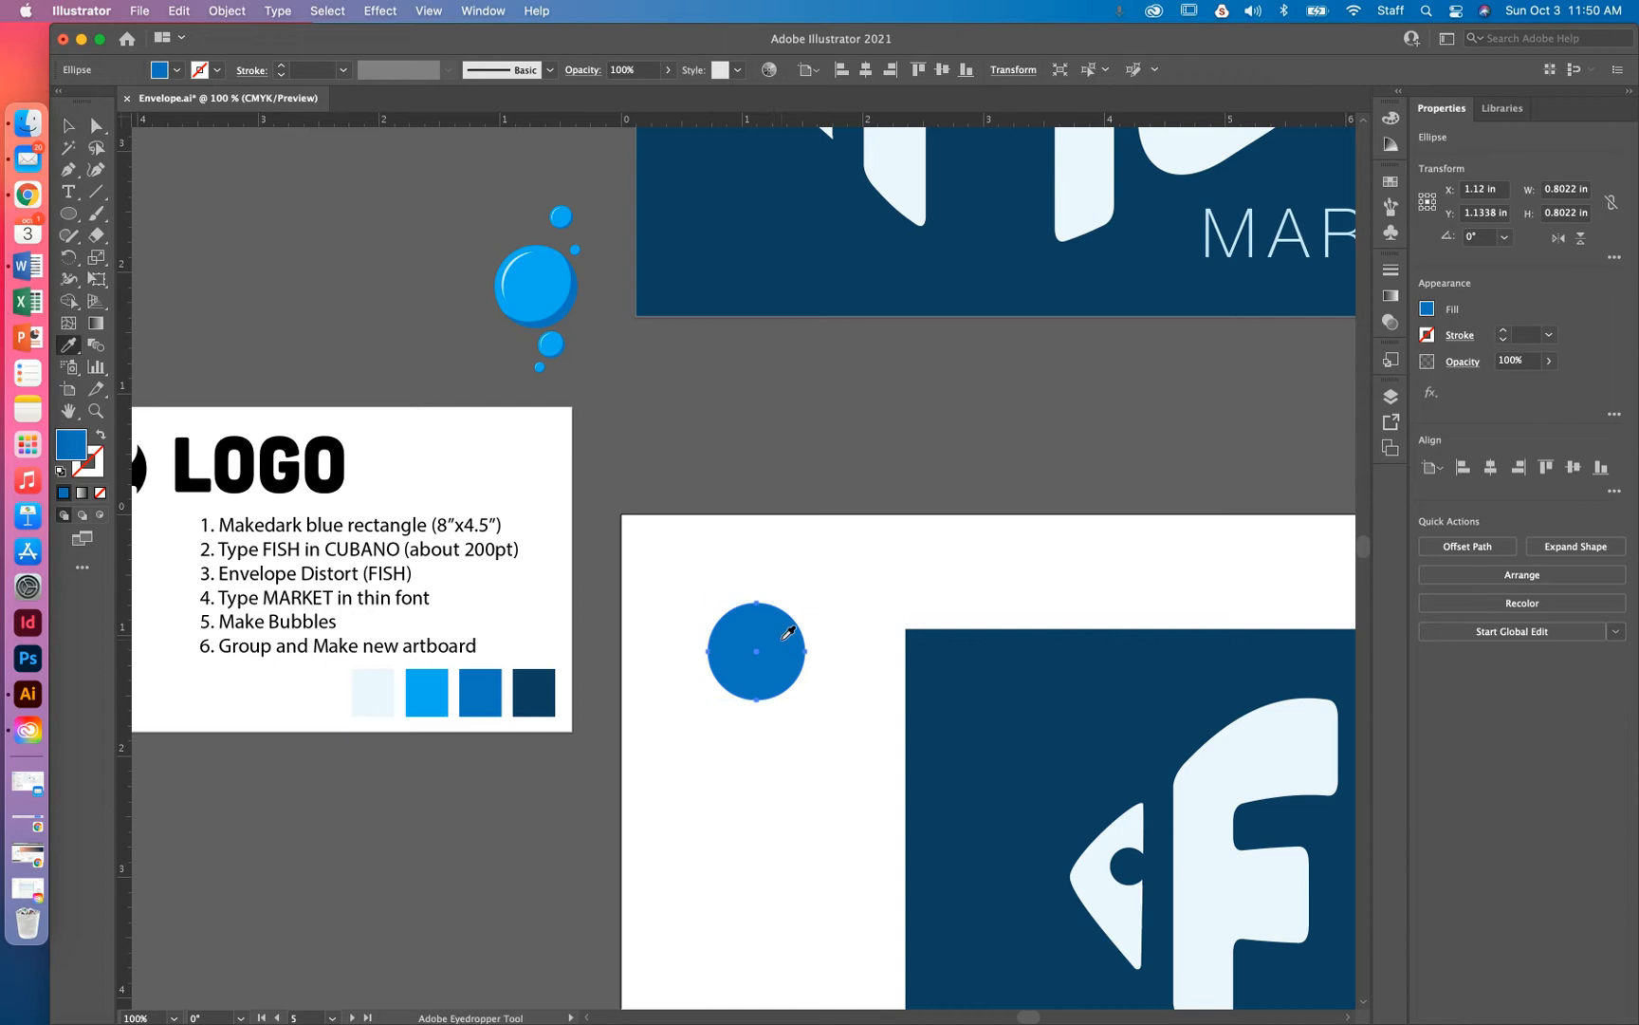
left_click(424, 695)
left_click(68, 126)
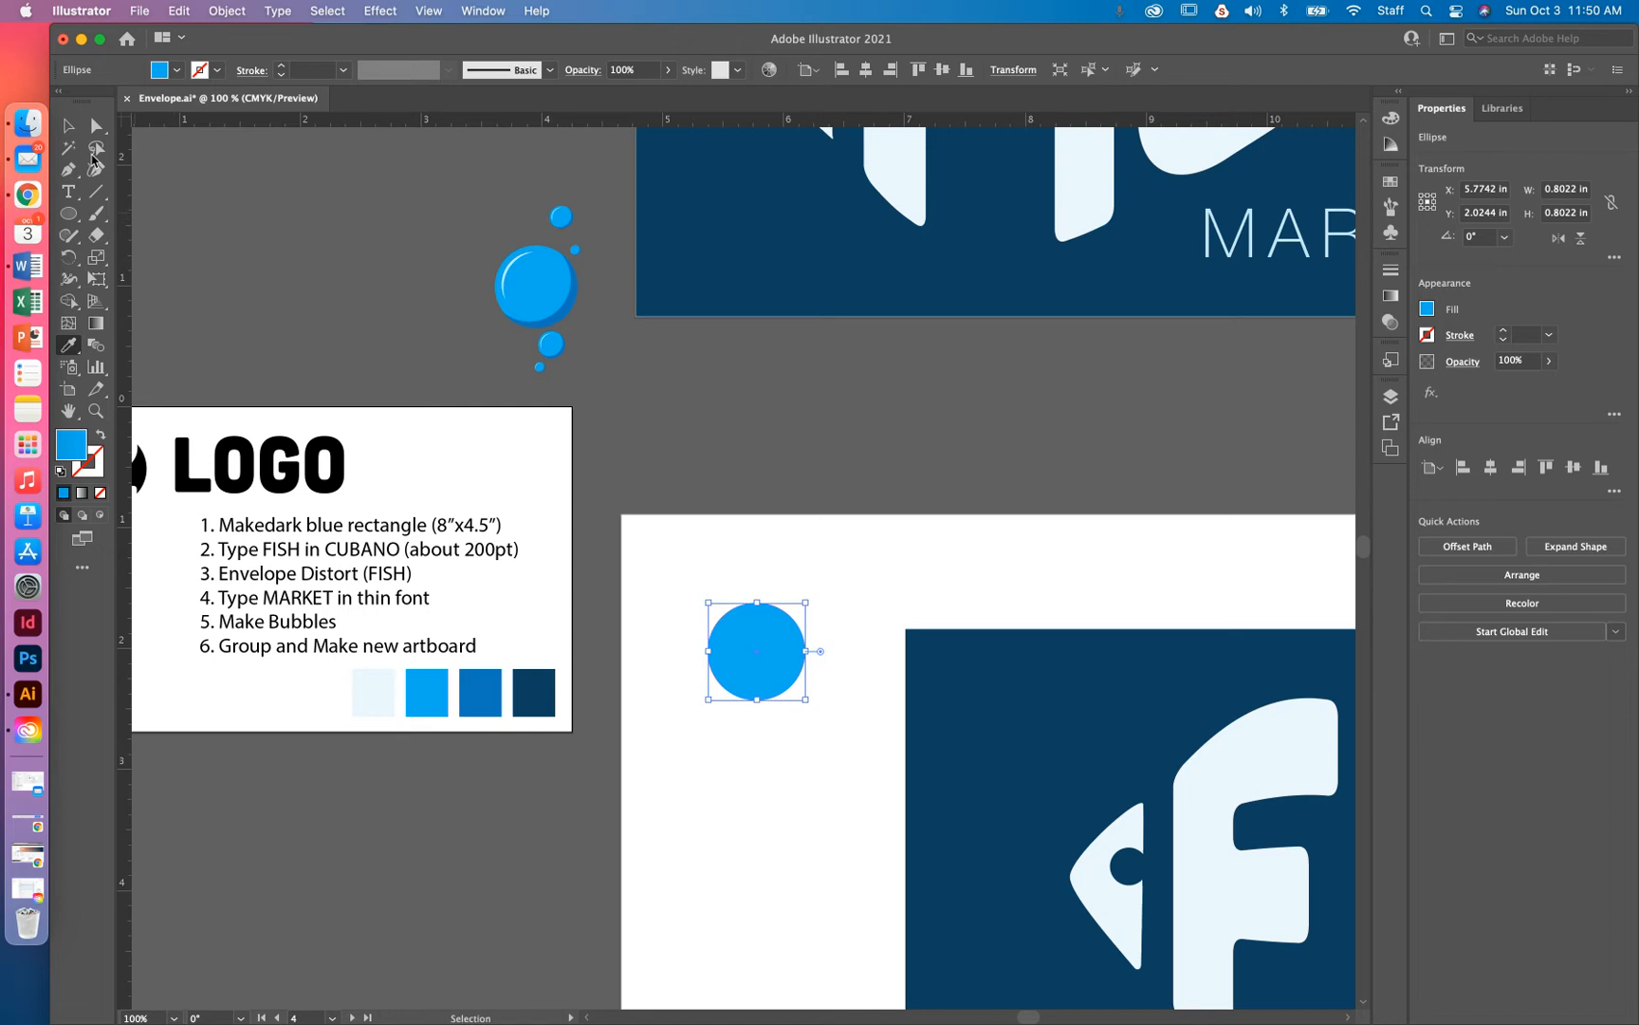
left_click(783, 734)
left_click(752, 652)
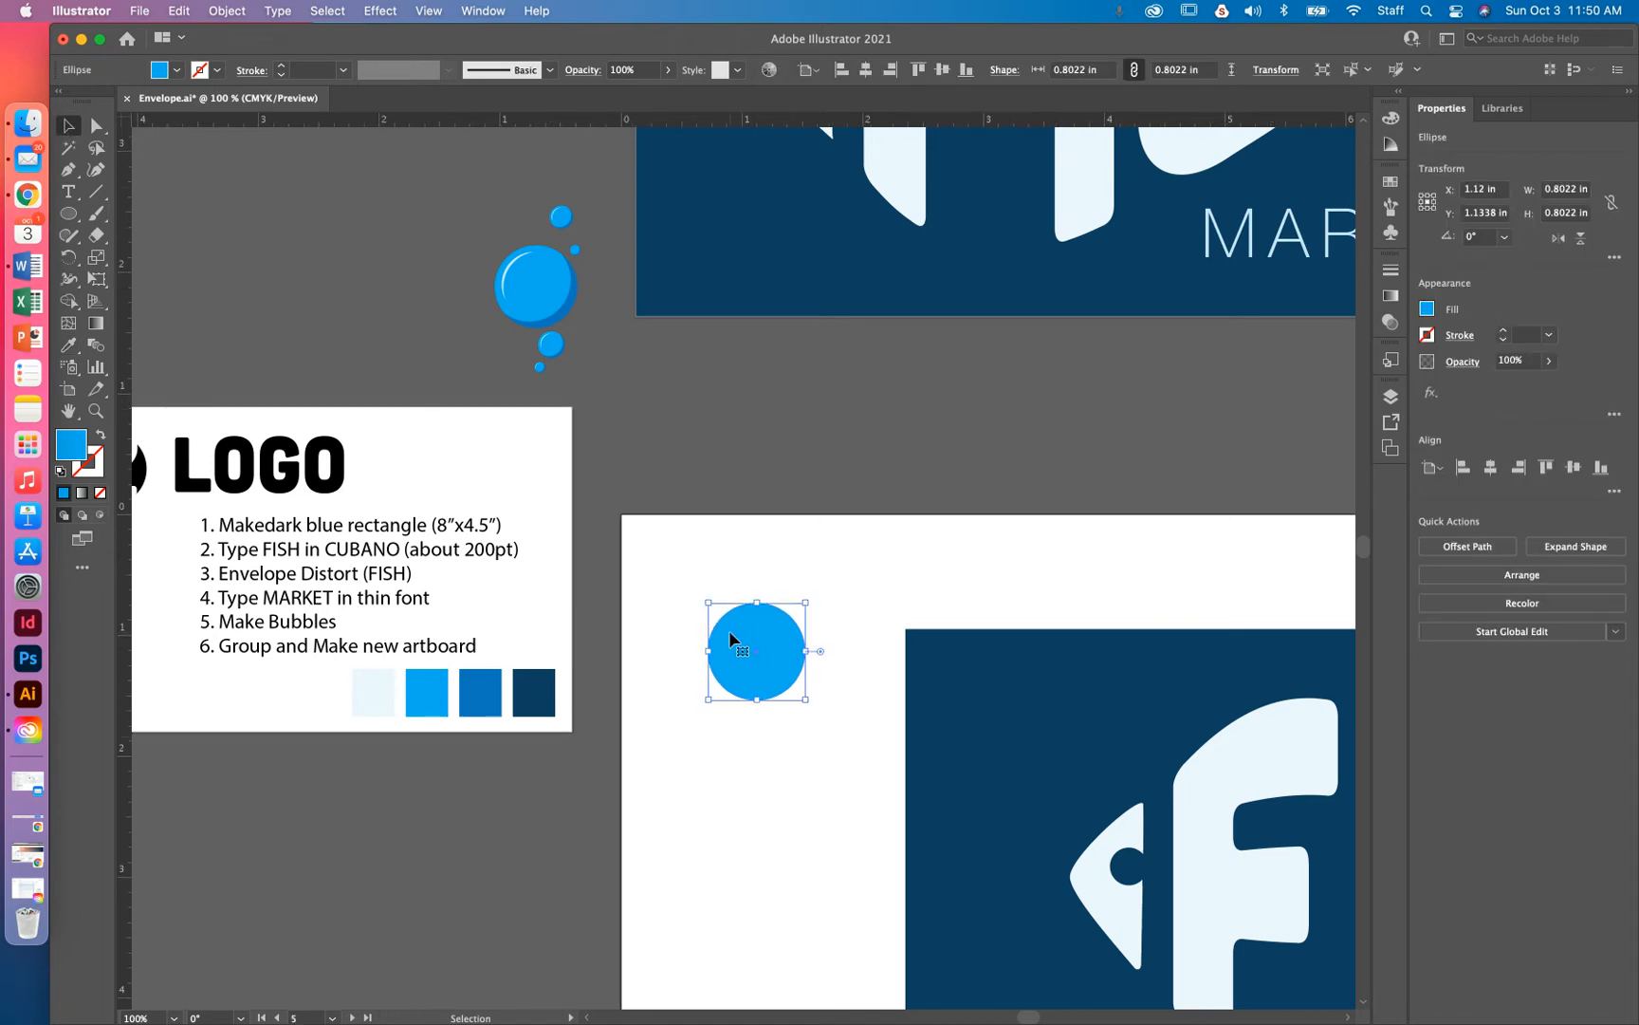
key("super+equal")
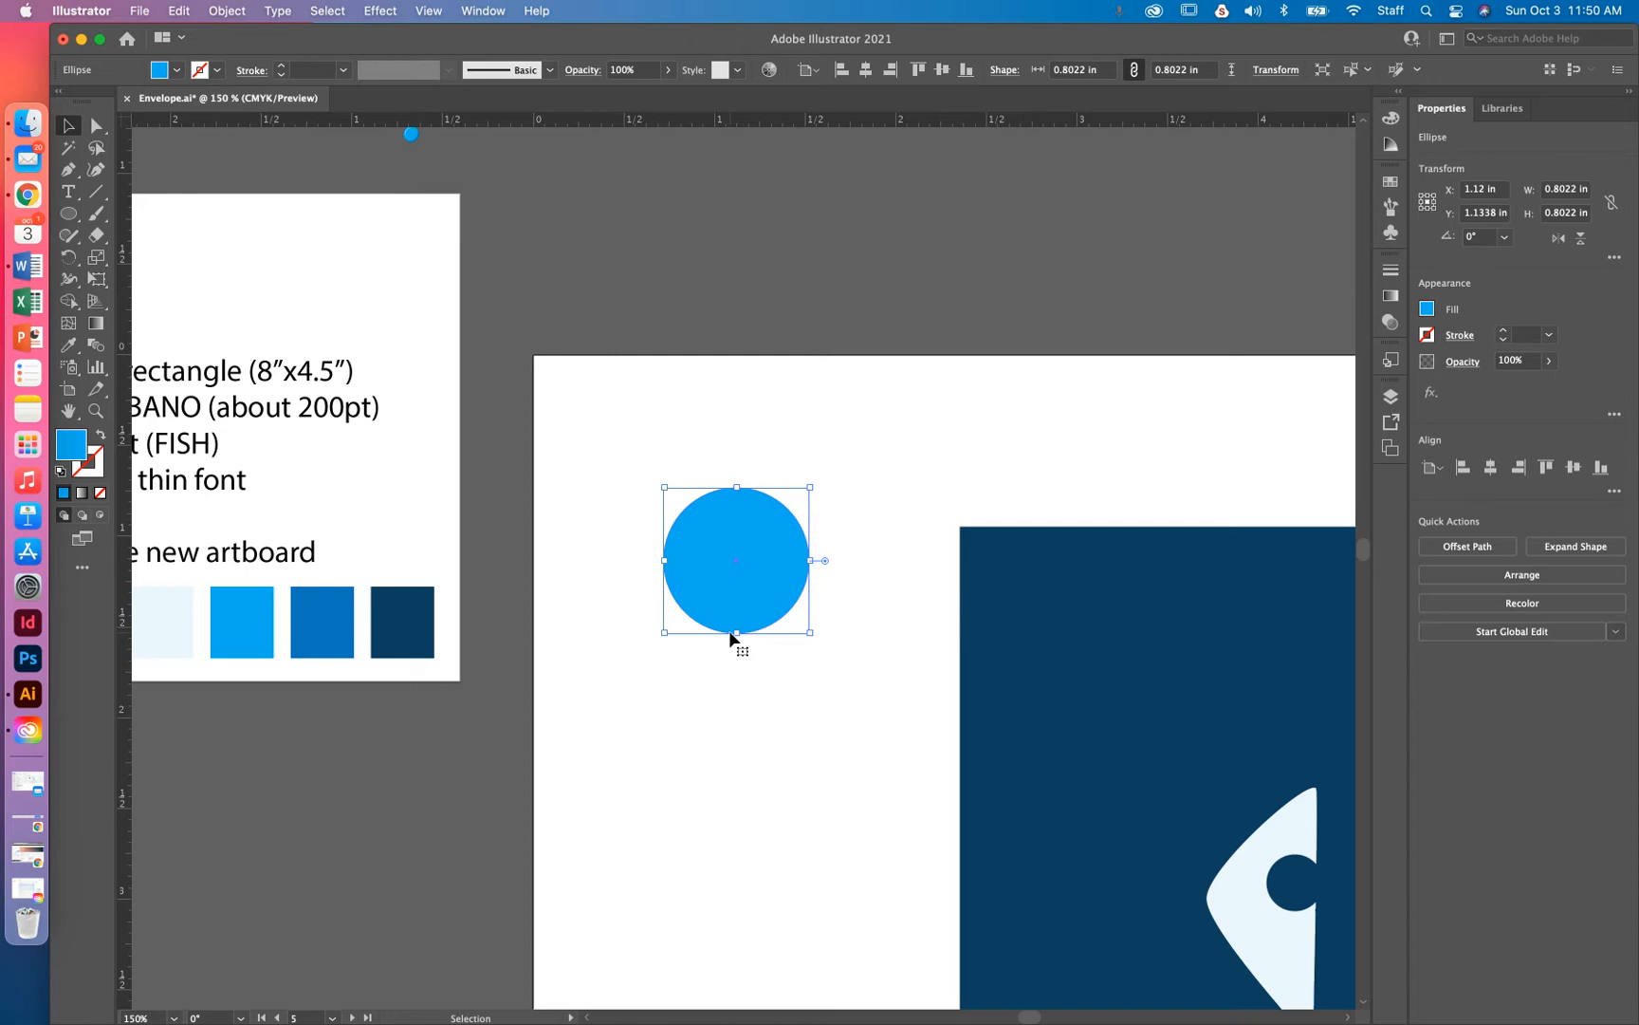
Nudge the front bright blue circle up and left so a dark crescent shows
key("Up")
key("Up")
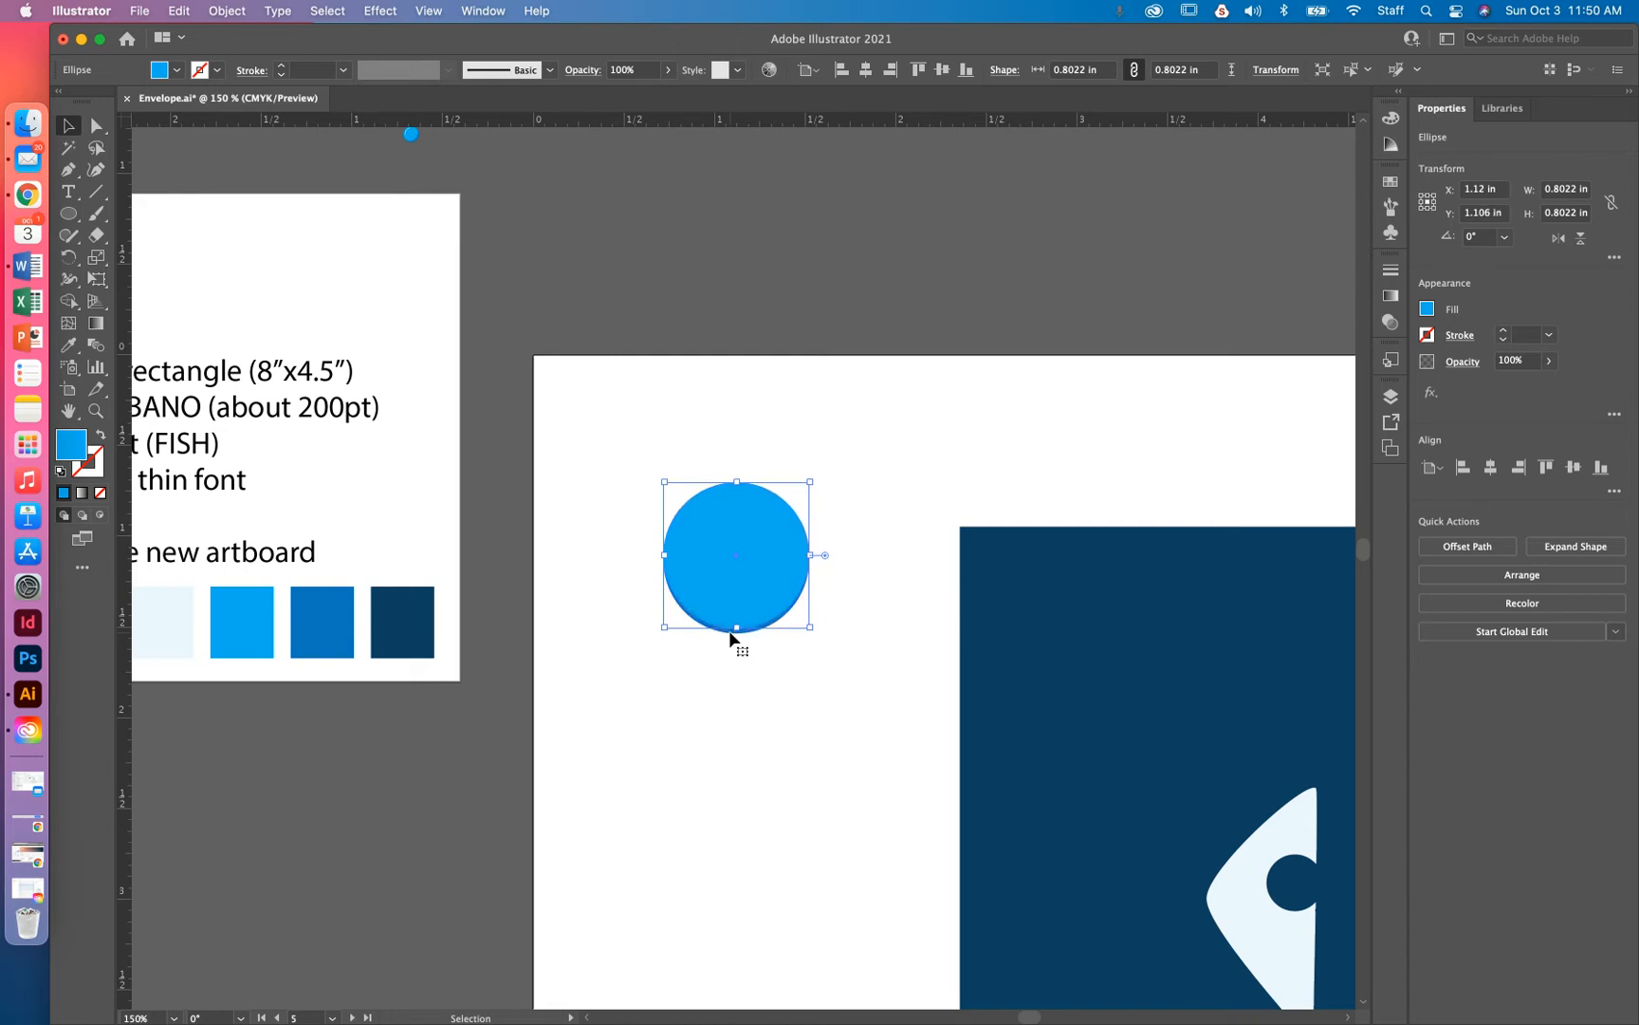
key("Left")
key("Left")
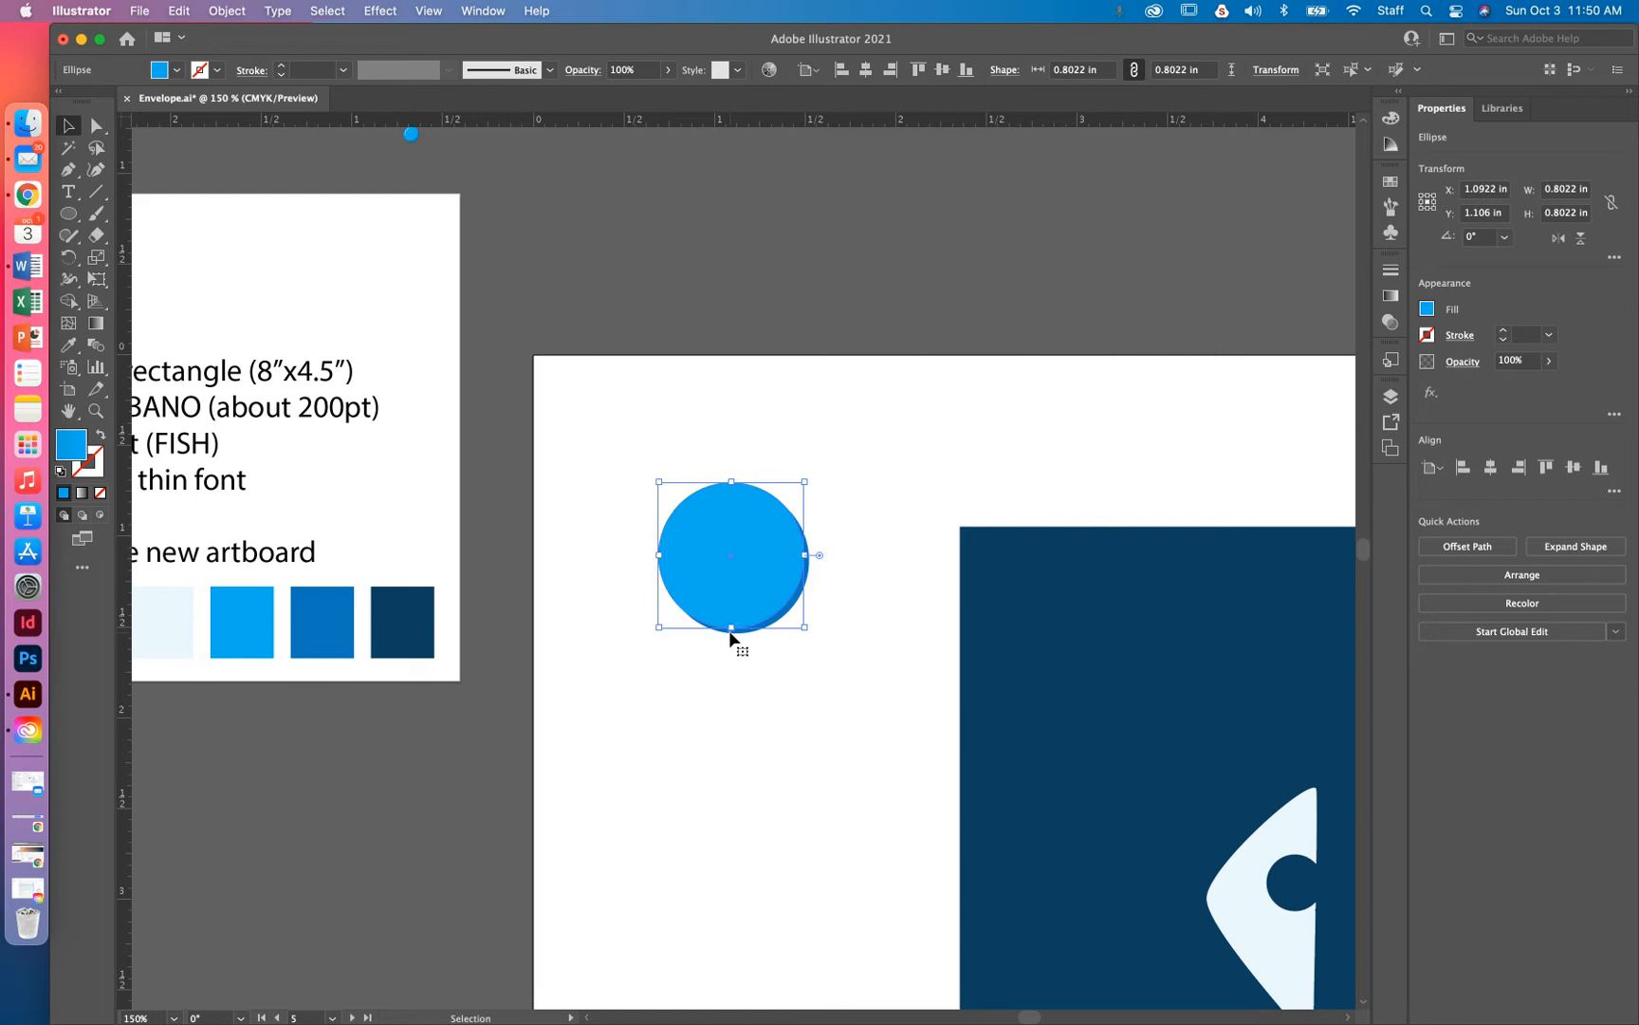
key("Up")
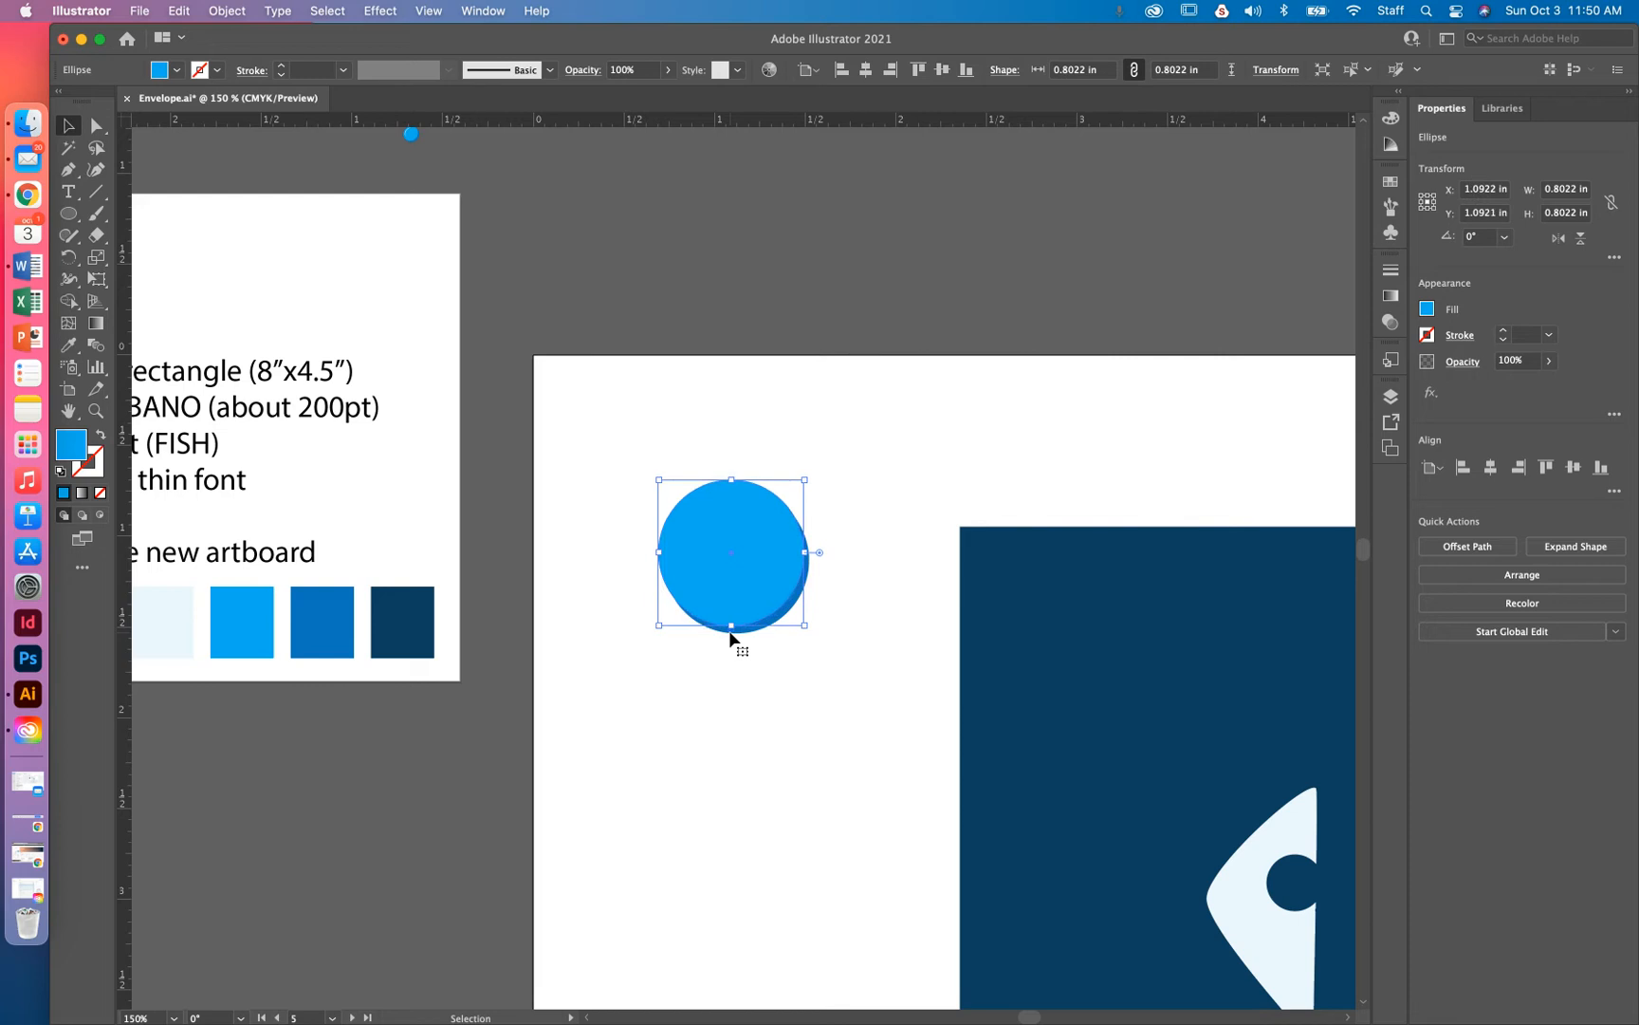
left_click(803, 663)
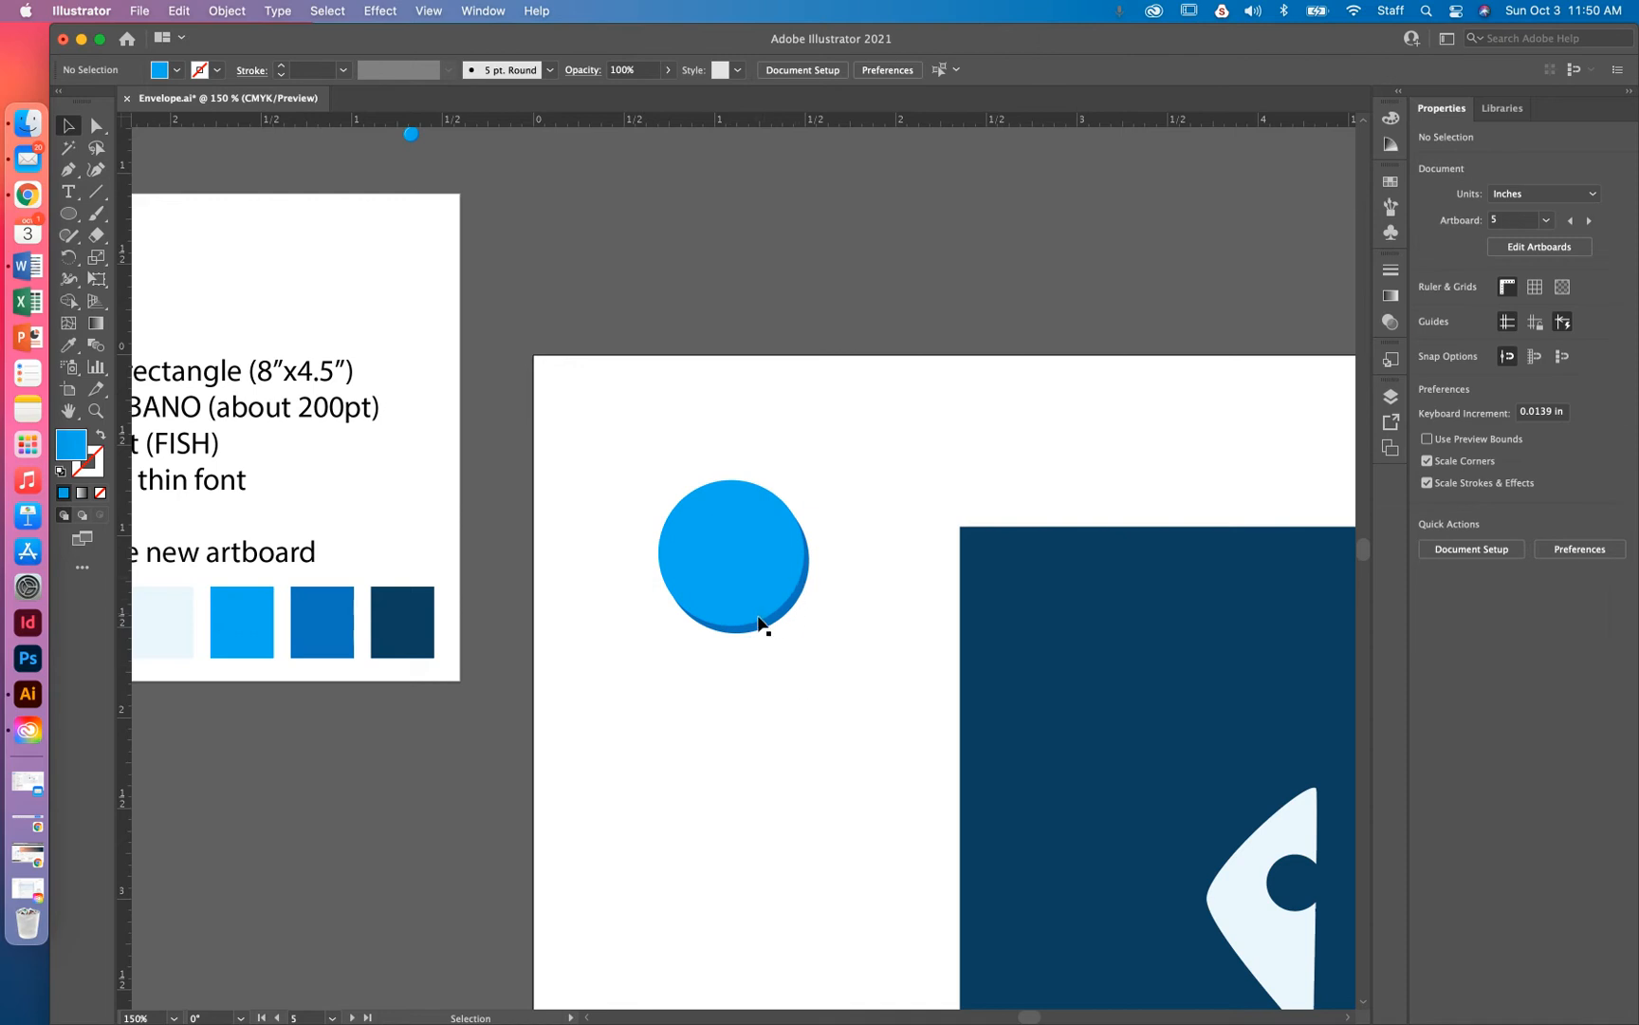
Zoom in and check the two circles' overlap in Outline view, then return to Preview
left_click_drag(812, 633, 649, 443)
key("super+equal")
key("super+equal")
key("super+equal")
key("super+equal")
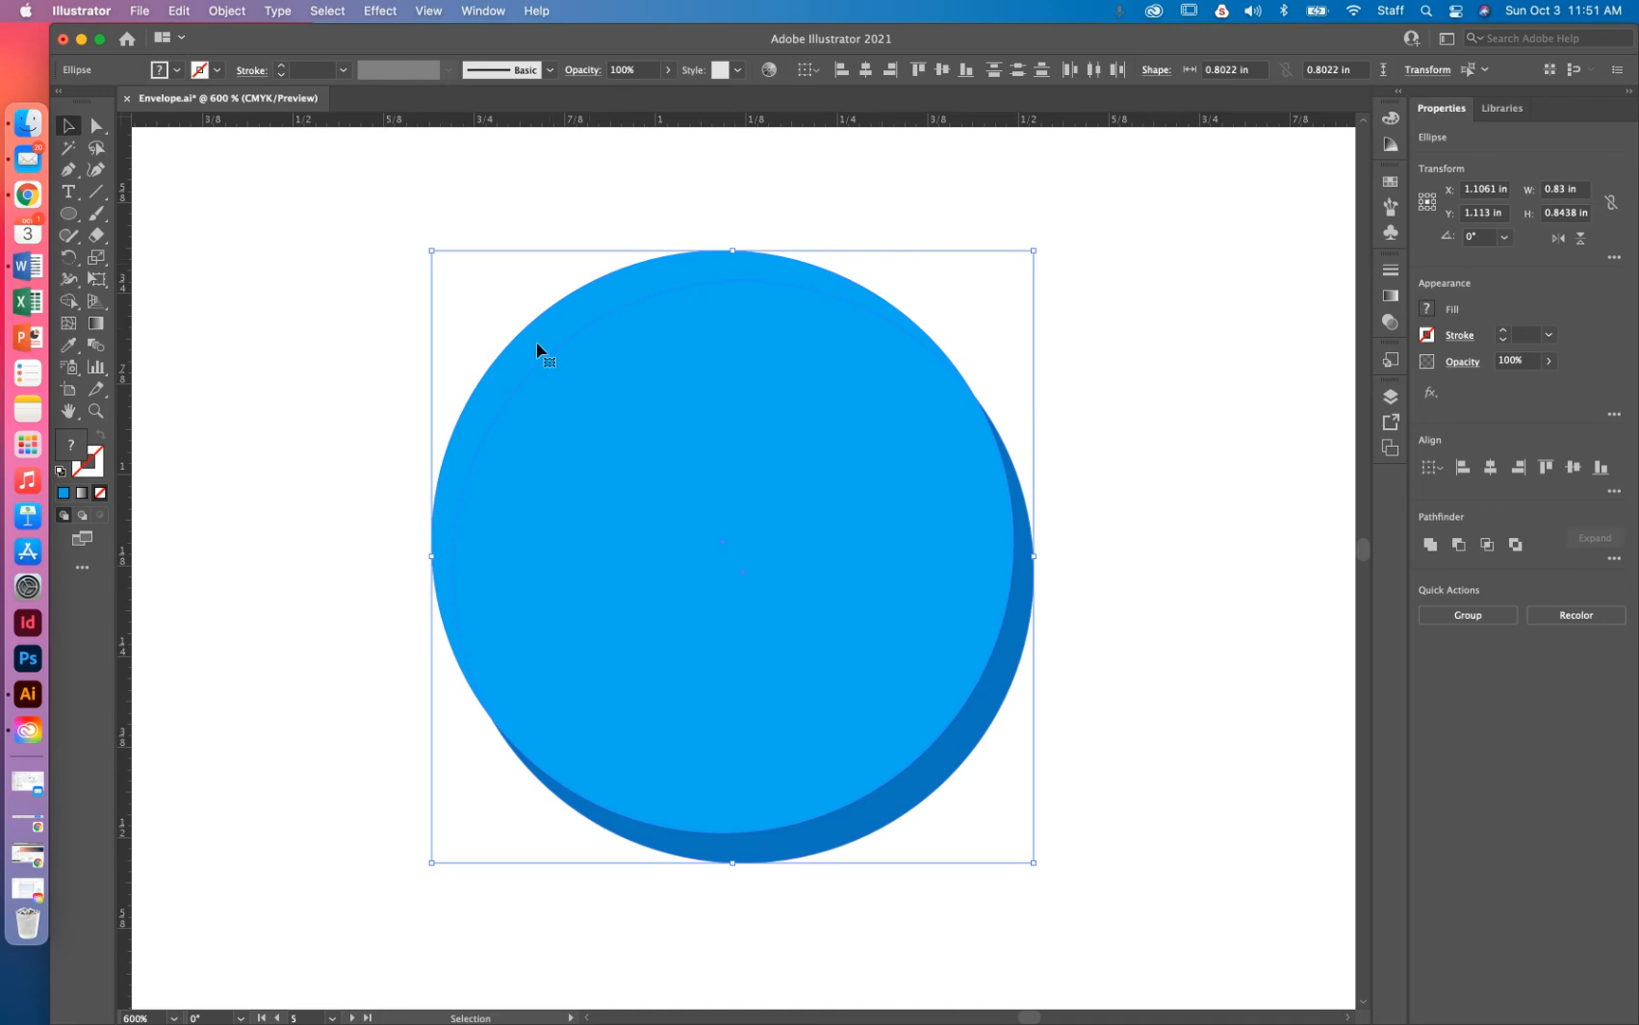
left_click_drag(1112, 281, 755, 749)
key("super+y")
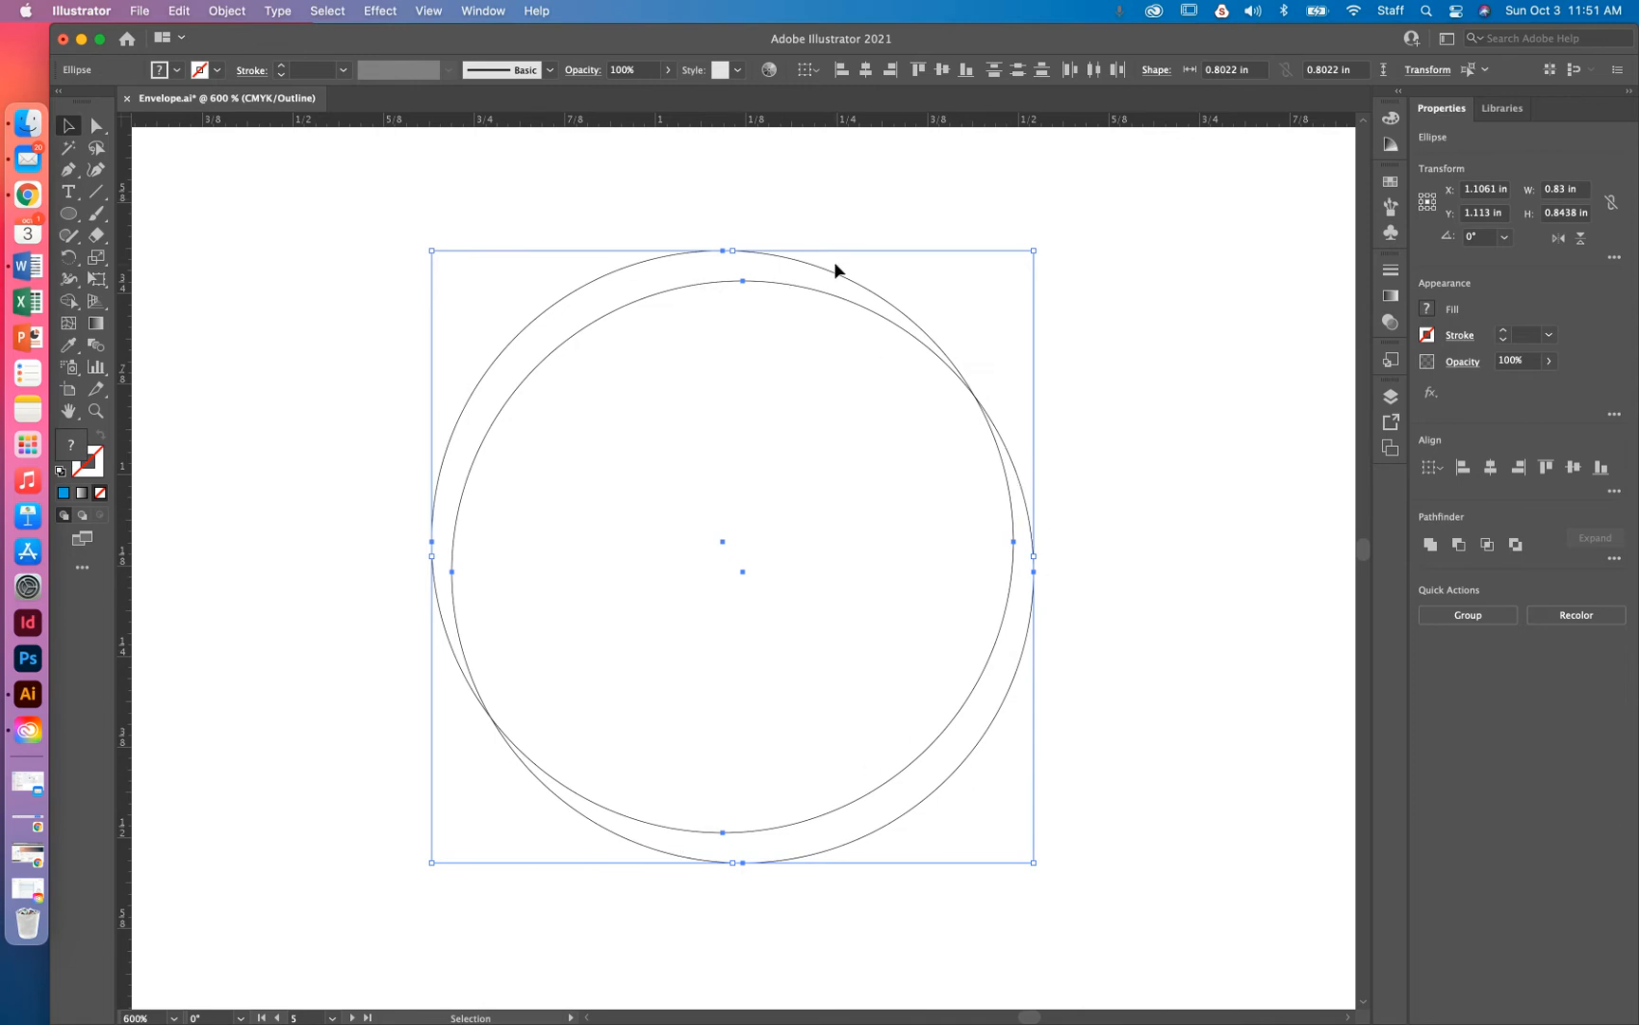
key("super+minus")
key("super+minus")
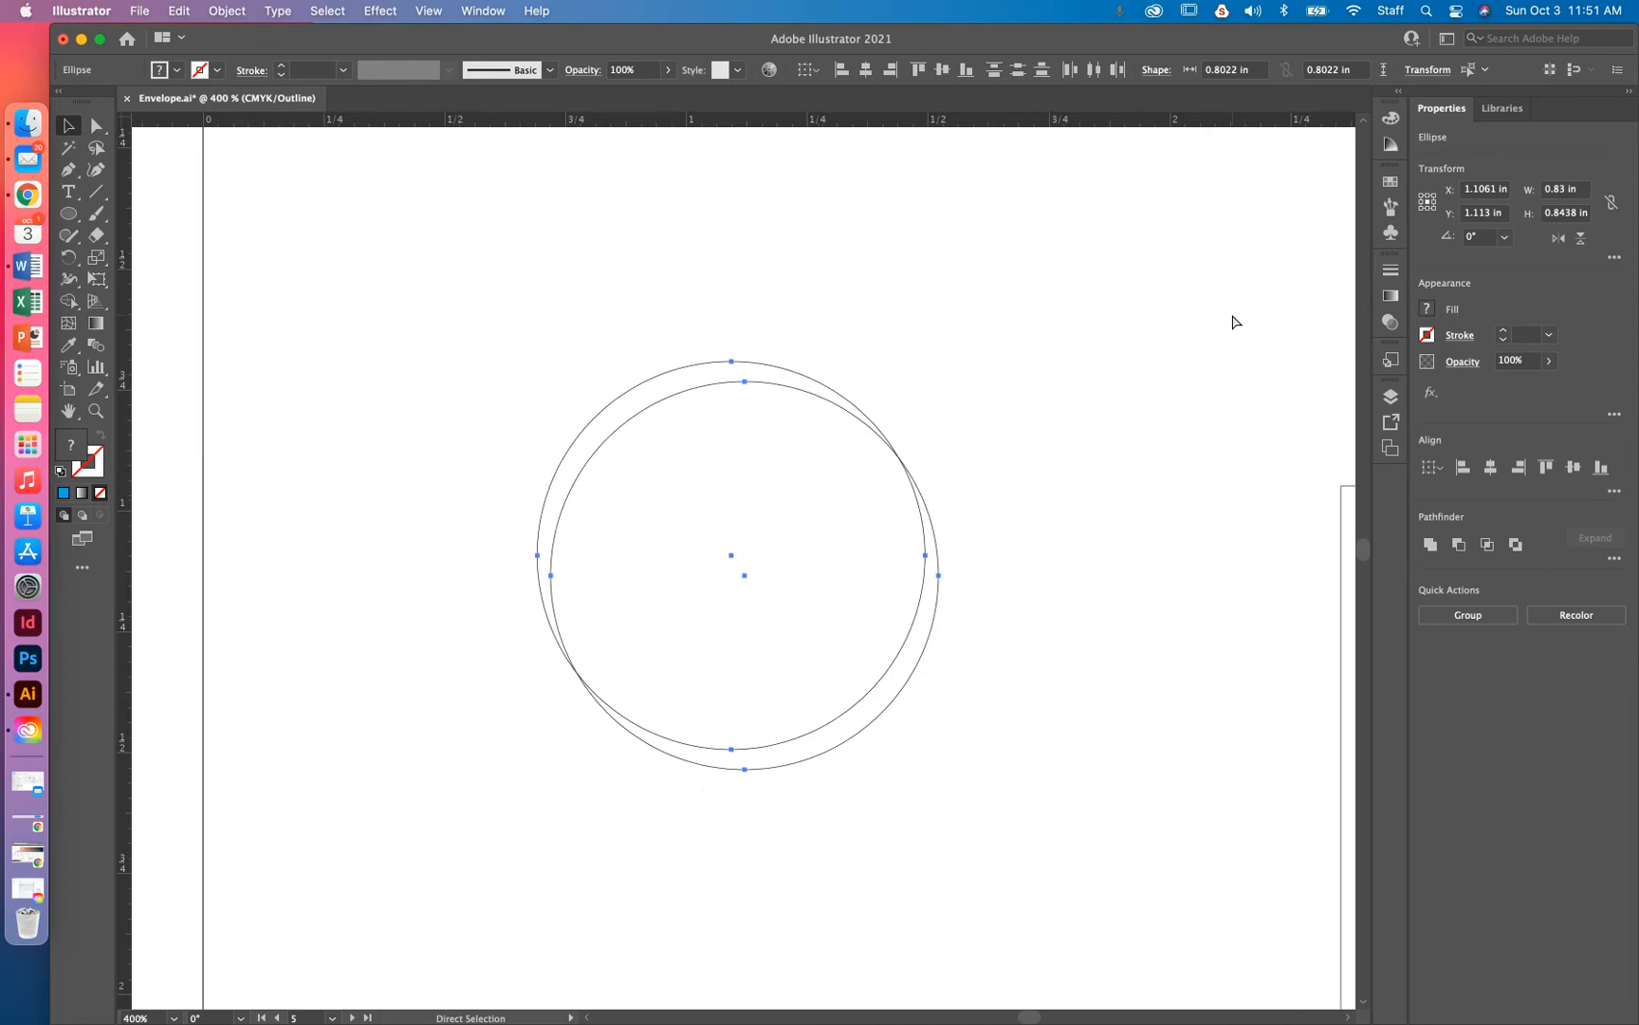
key("super+y")
key("v")
left_click_drag(927, 352, 645, 726)
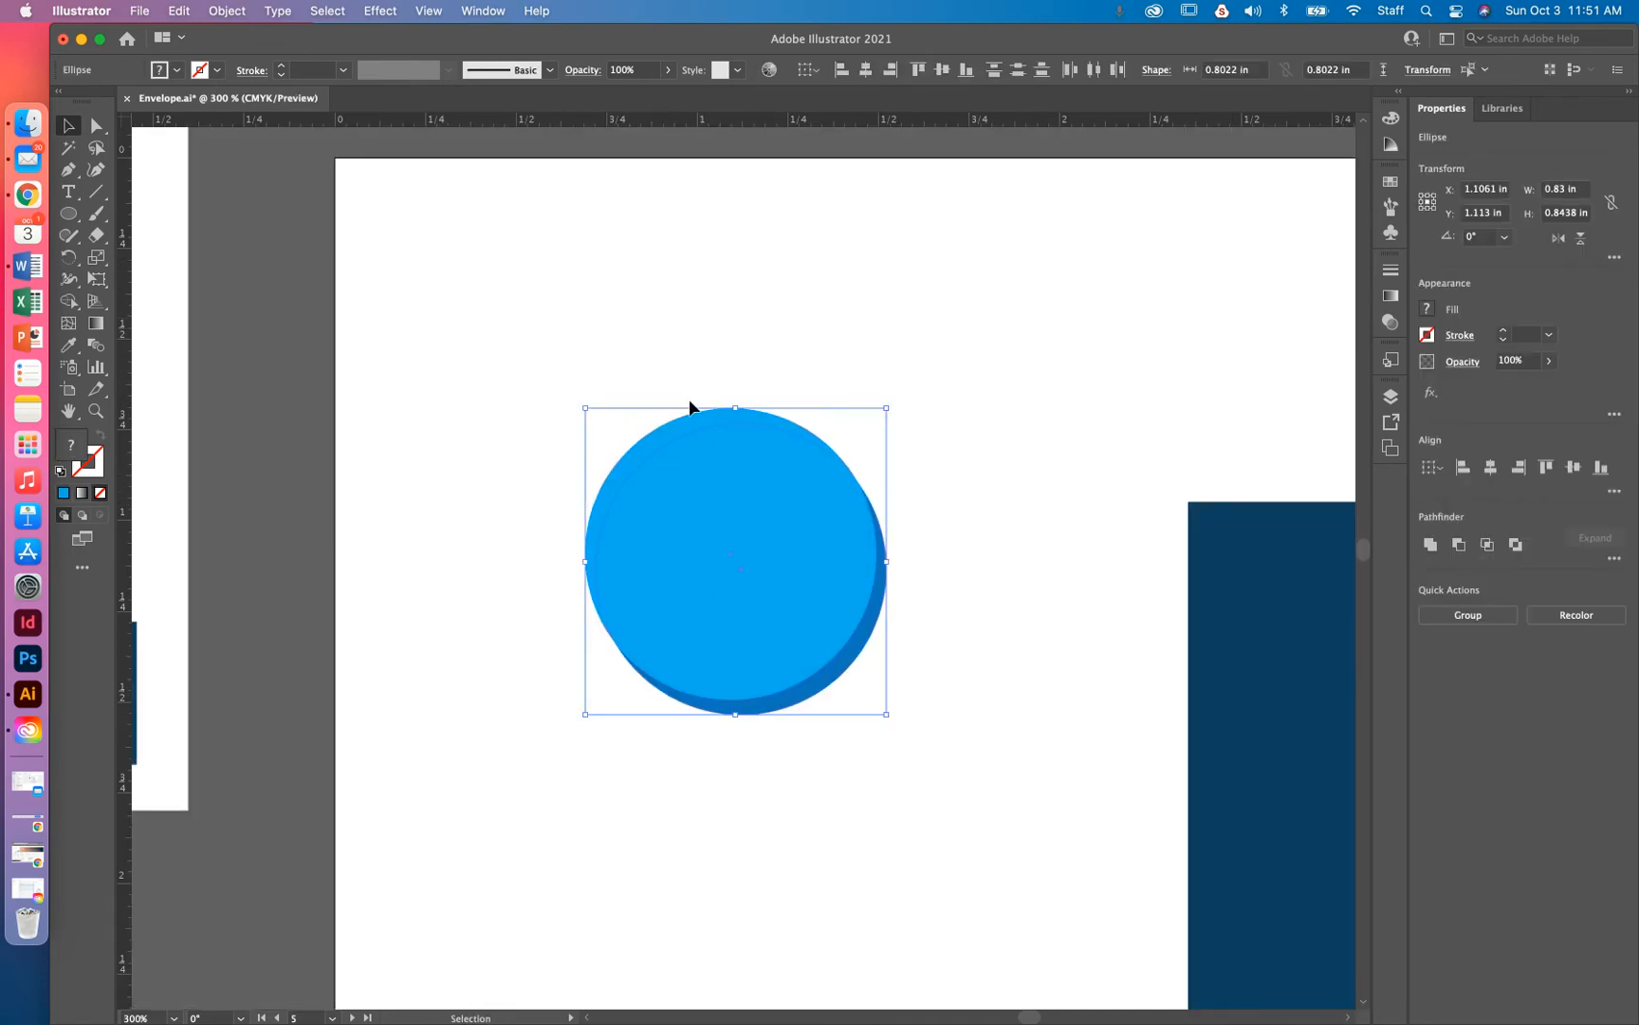
Delete the bright circle's protruding upper-left sliver with the Shape Builder
left_click(69, 304)
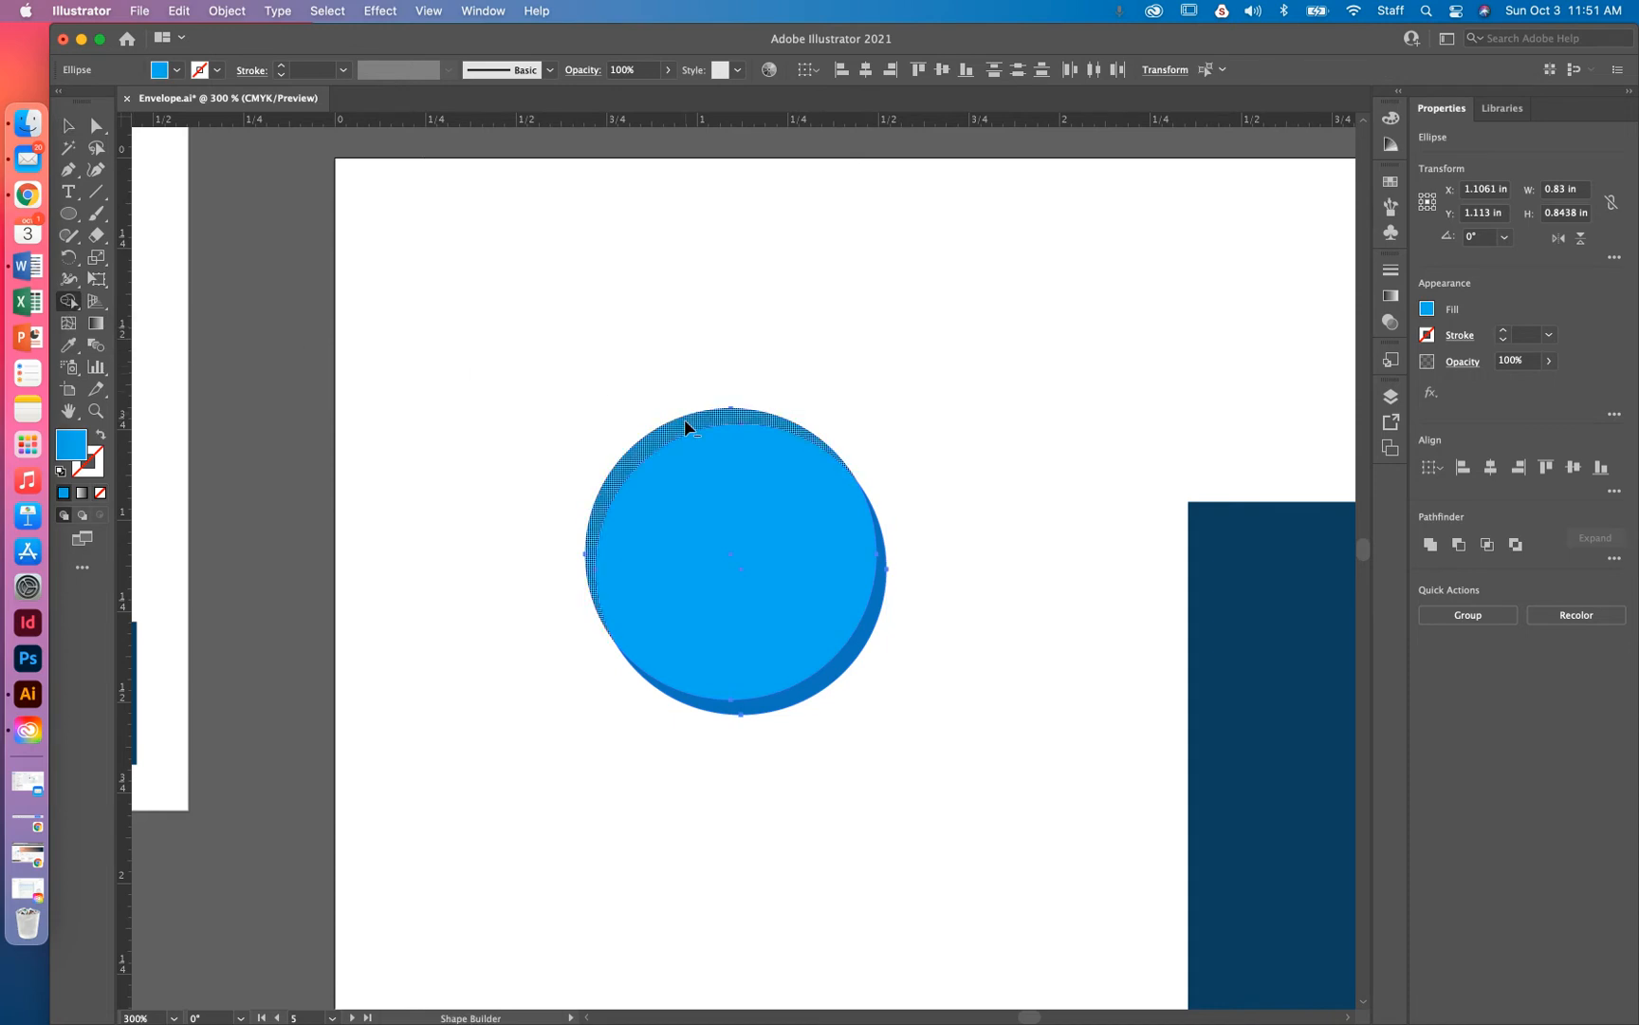
left_click(685, 422, "alt")
left_click(68, 125)
Select the front and back circles in turn to confirm they are separate paths
left_click(805, 399)
left_click(795, 617)
left_click(933, 629)
left_click(815, 585)
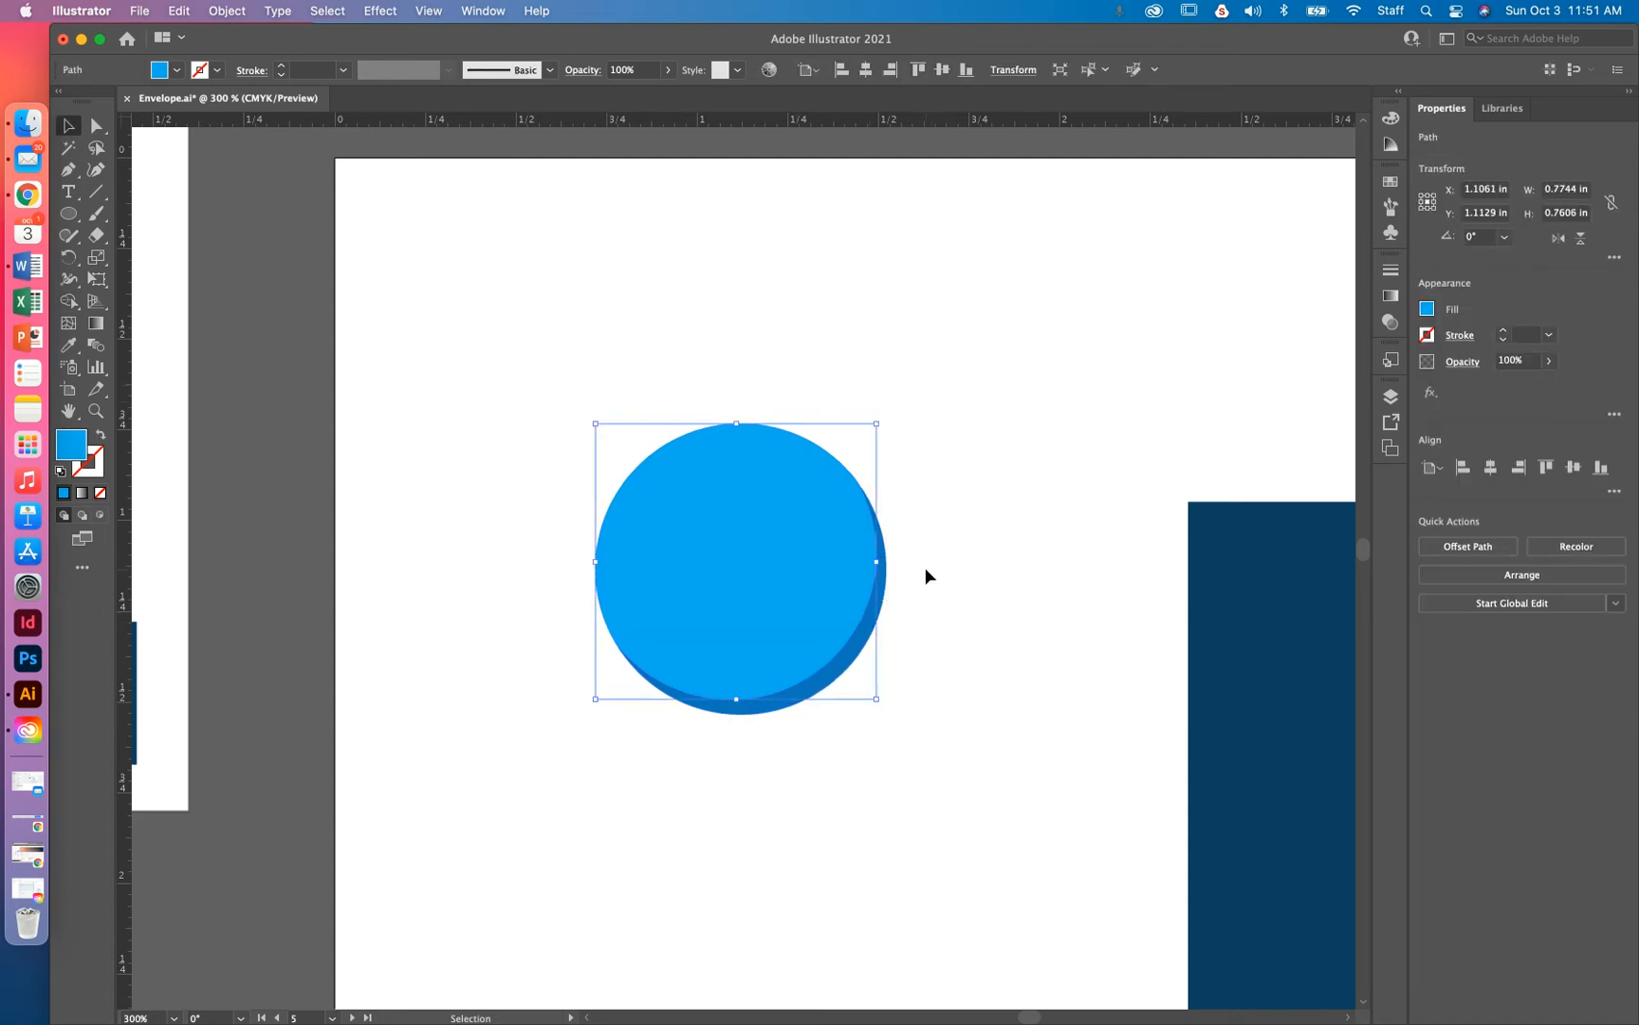
left_click(880, 607)
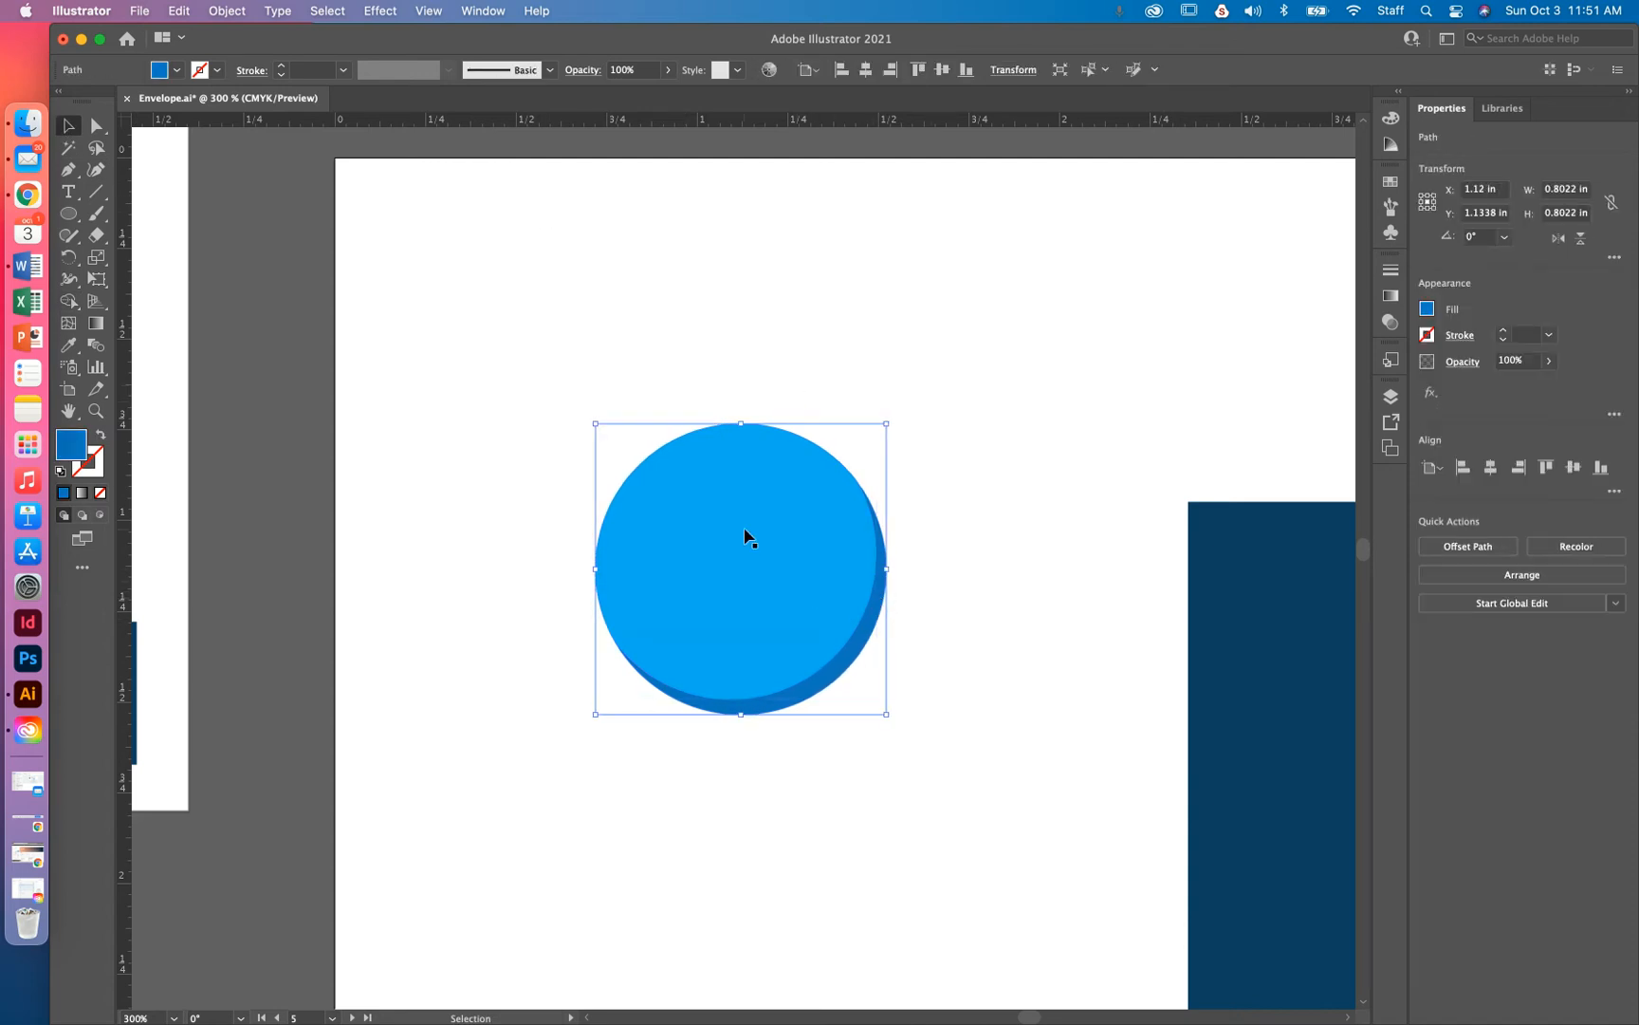
left_click(750, 562)
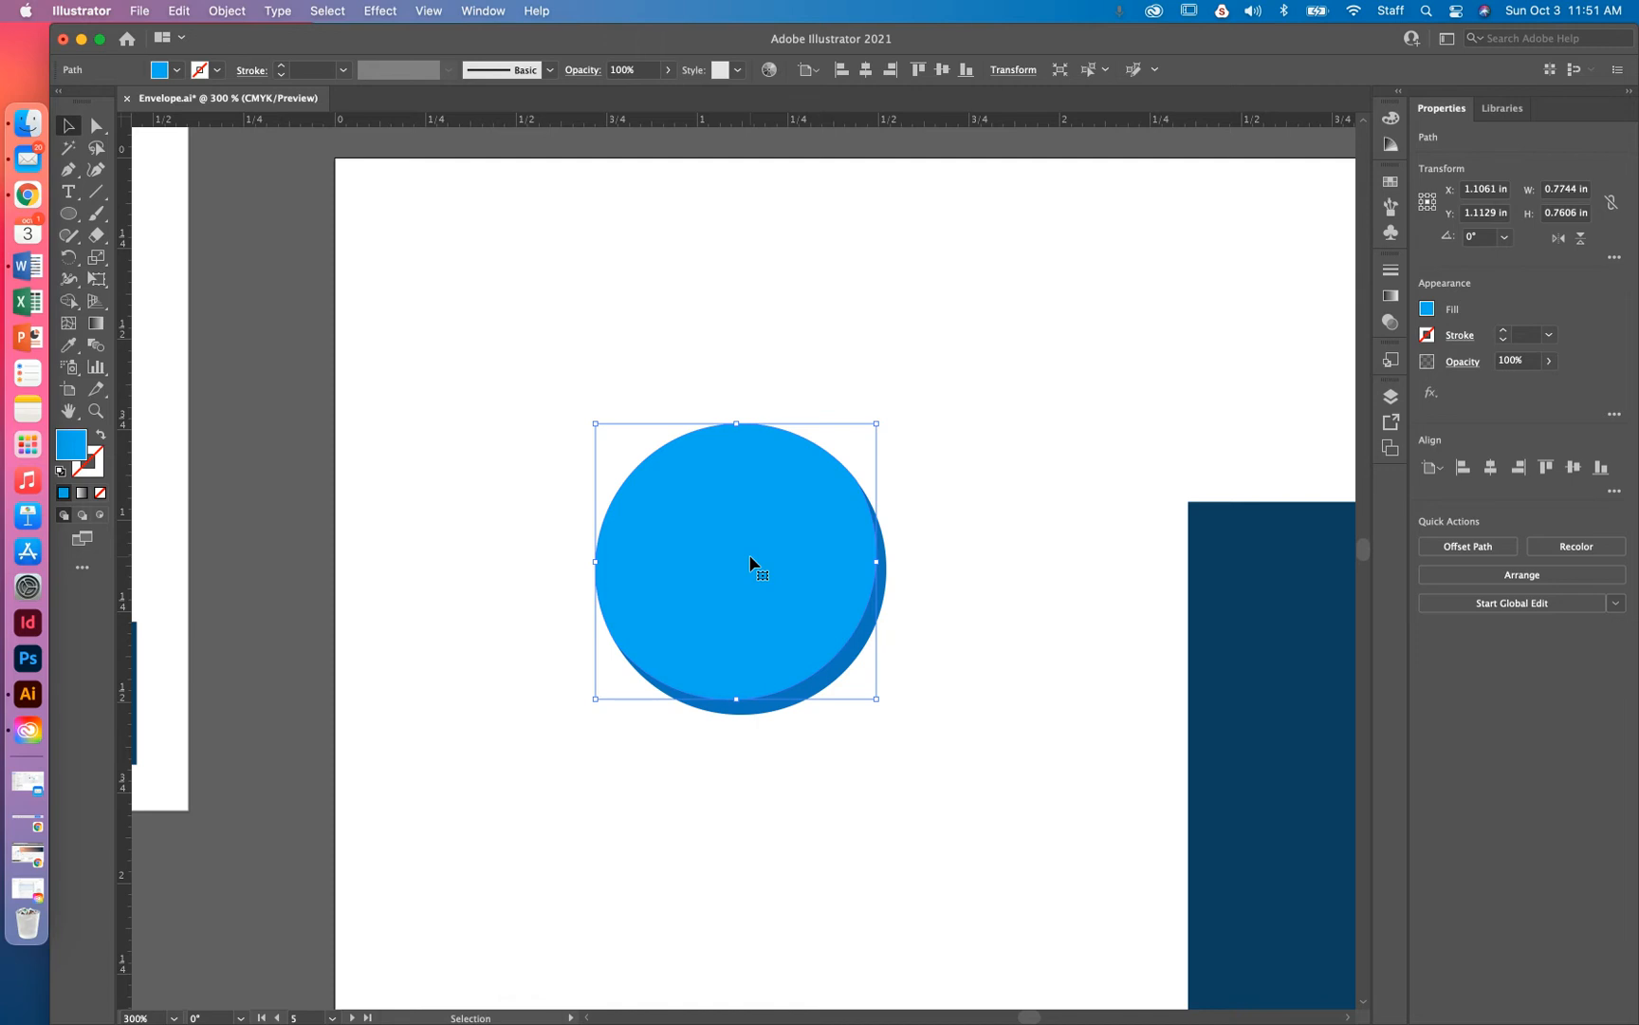
key("space")
left_click_drag(210, 156, 641, 735)
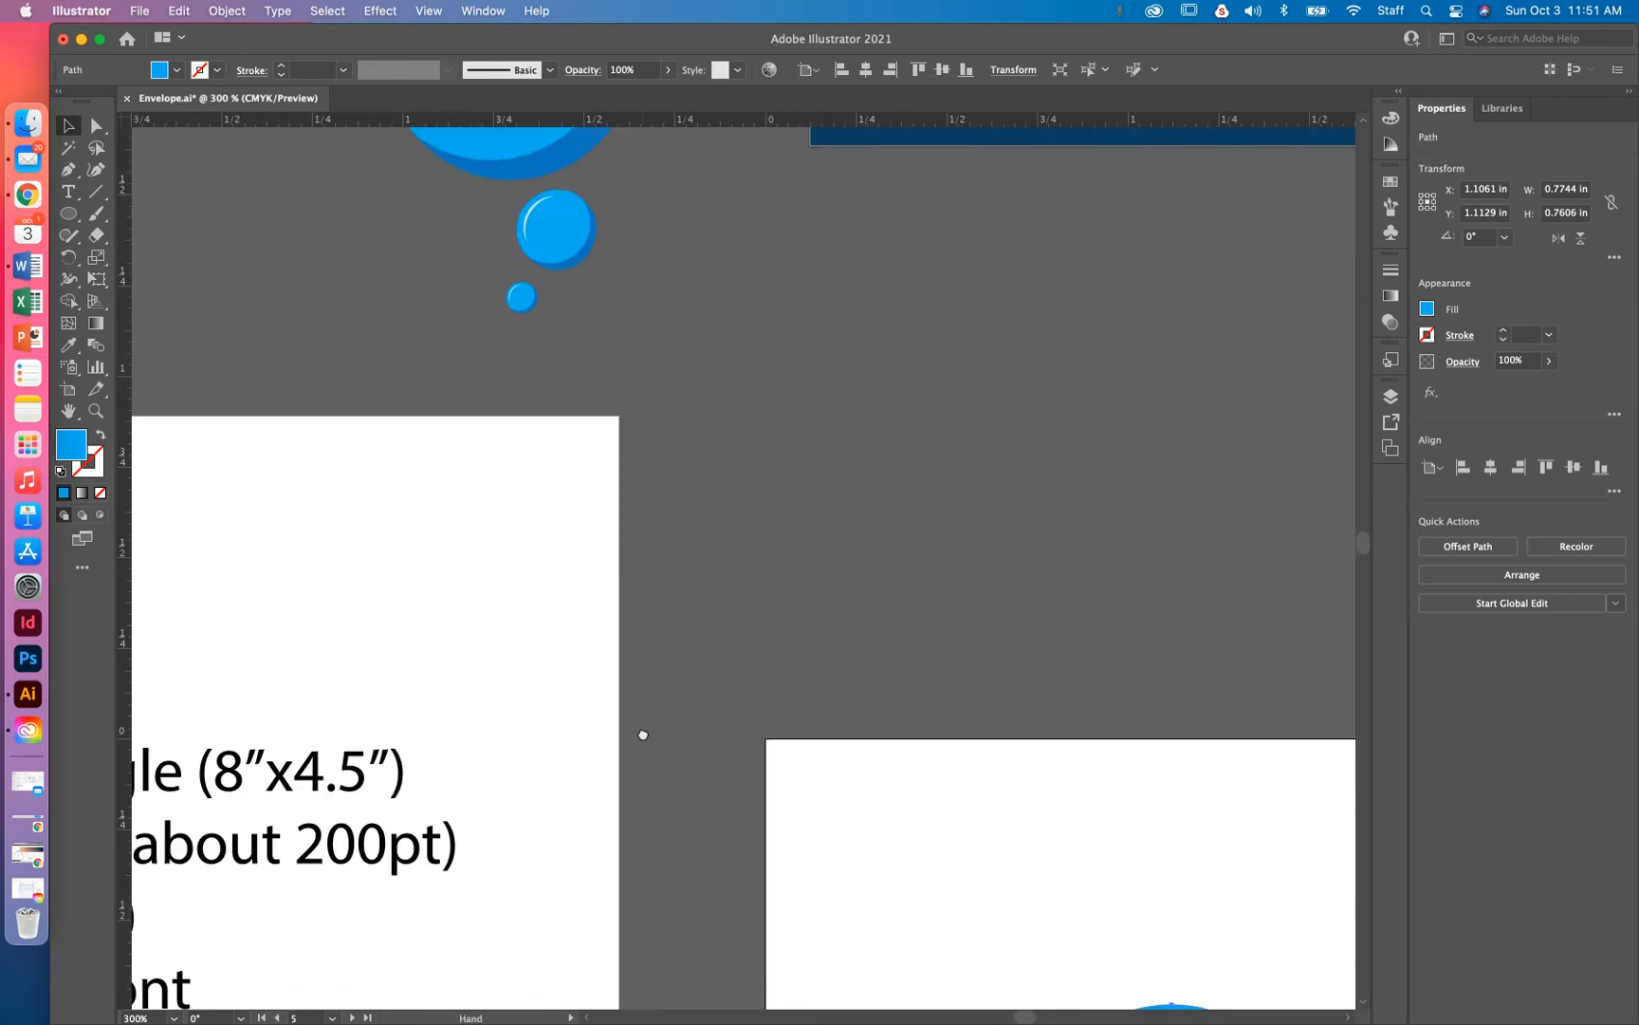
Draw a 0.4843 in bright blue circle above and left of the crescent-edged bubble
left_click_drag(604, 523, 618, 543)
scroll(757, 249, "down", 10)
scroll(757, 248, "right", 5)
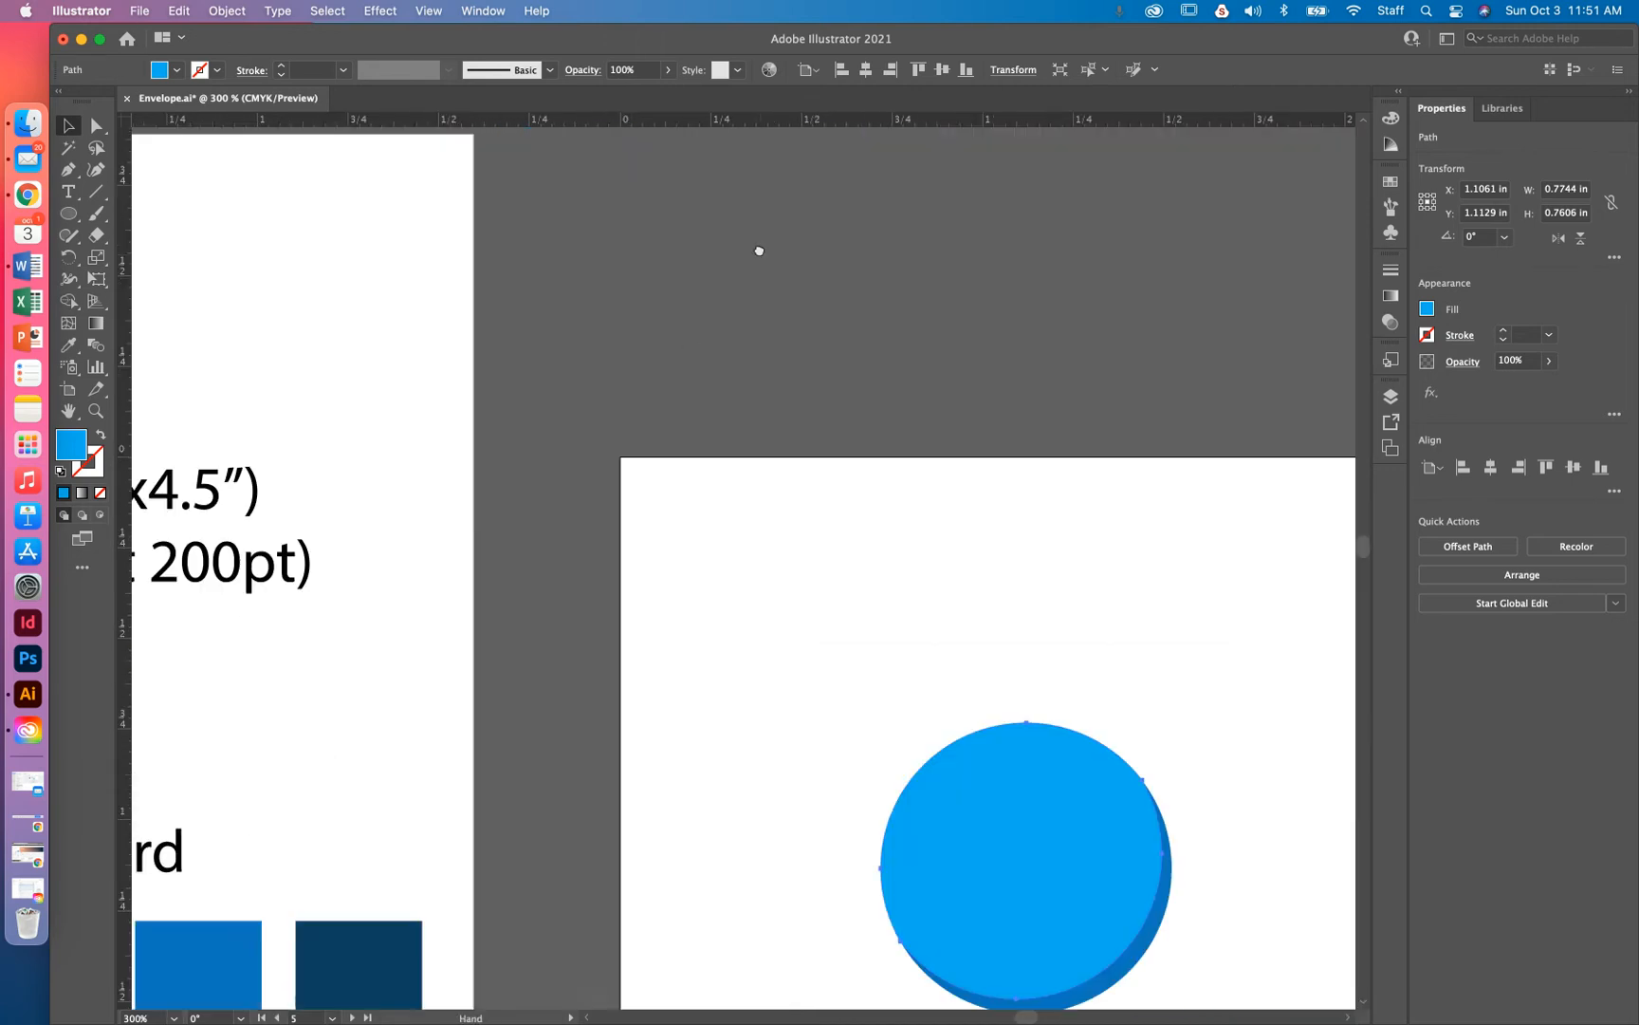
scroll(769, 428, "down", 3)
scroll(768, 428, "right", 3)
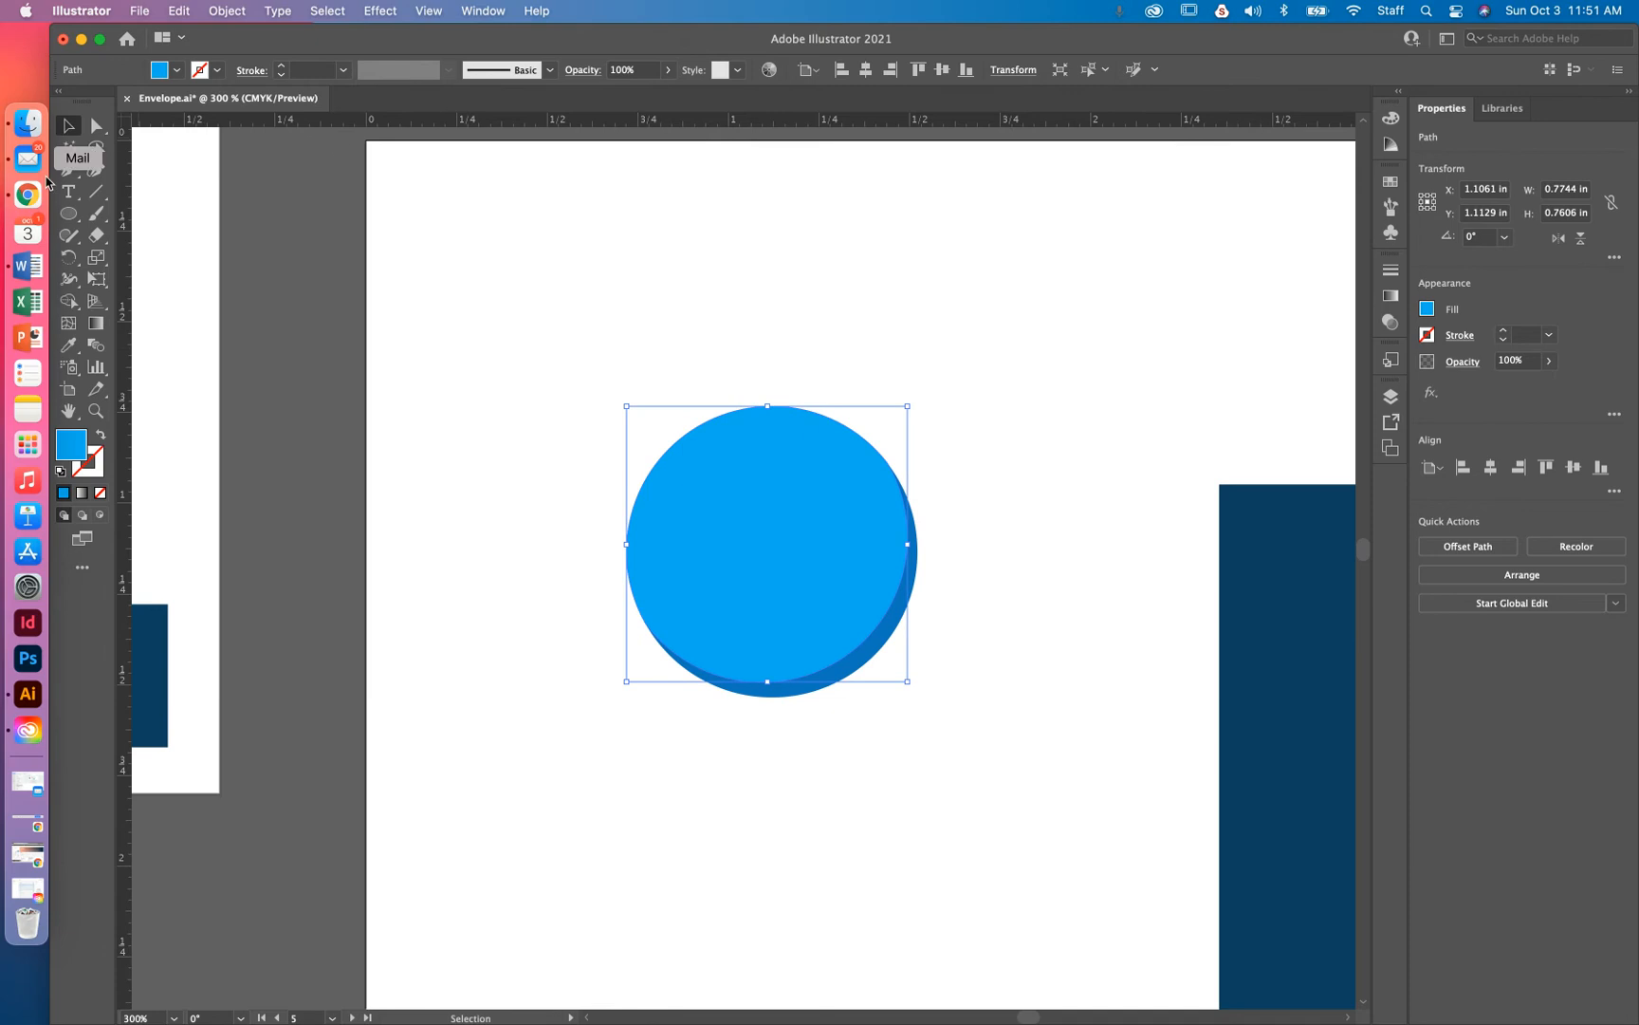
scroll(271, 241, "down", 1)
key("l")
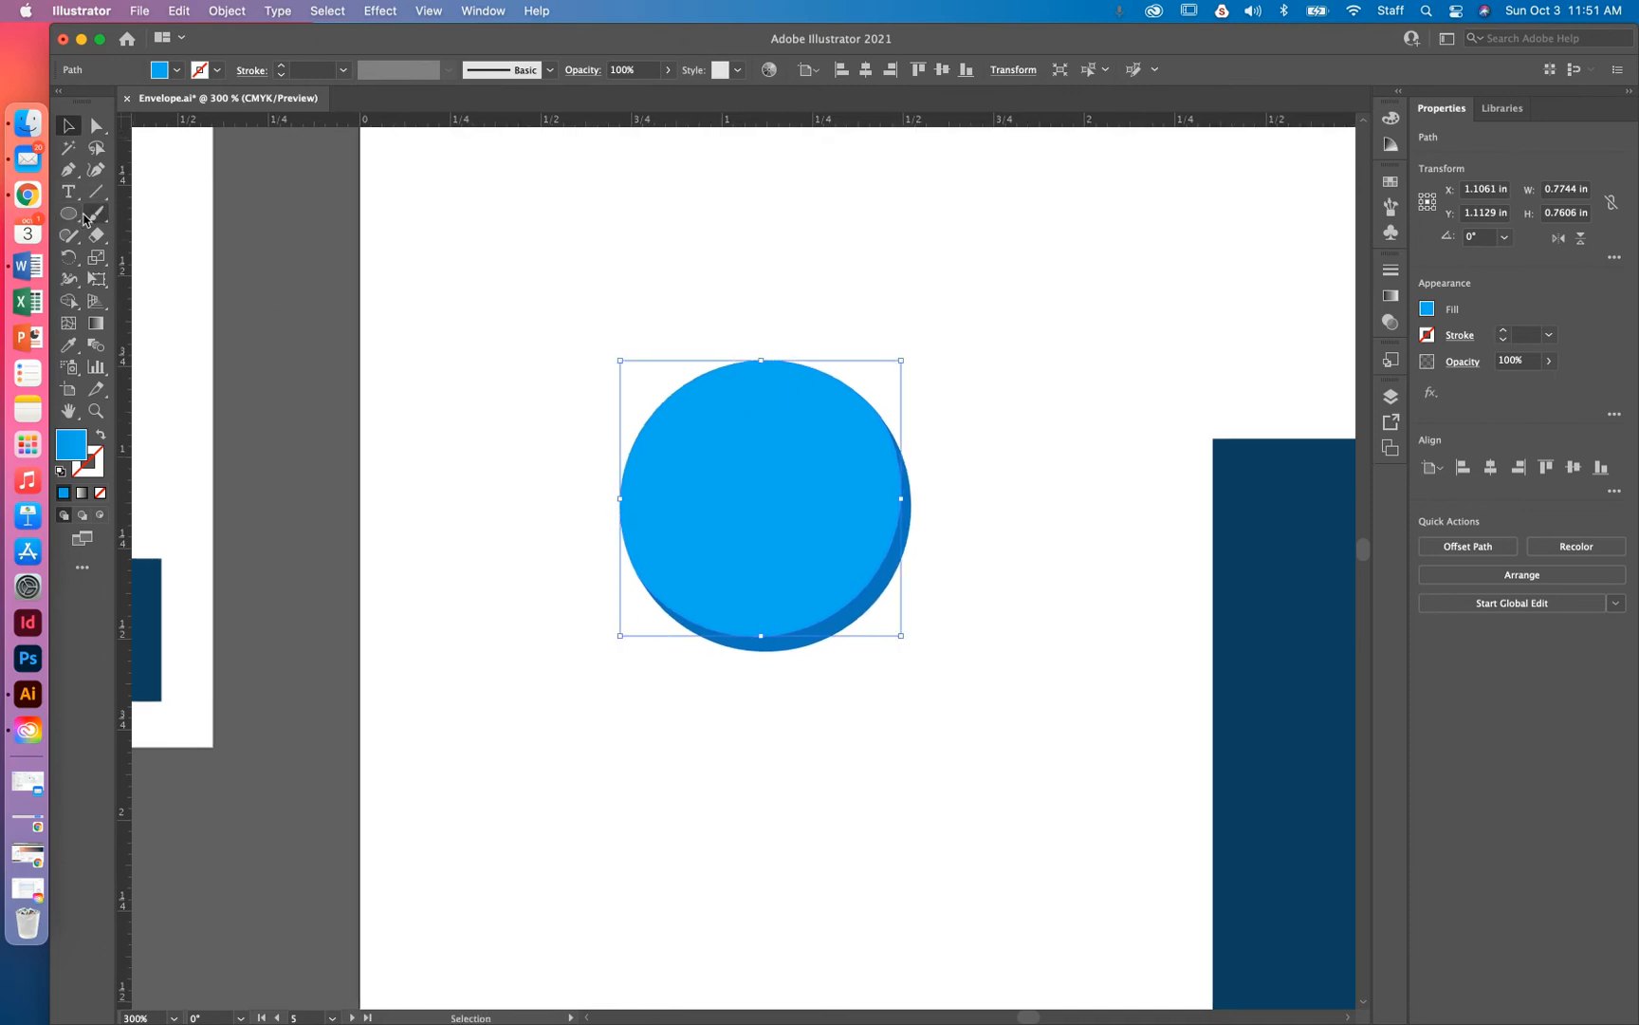
left_click_drag(422, 193, 585, 371)
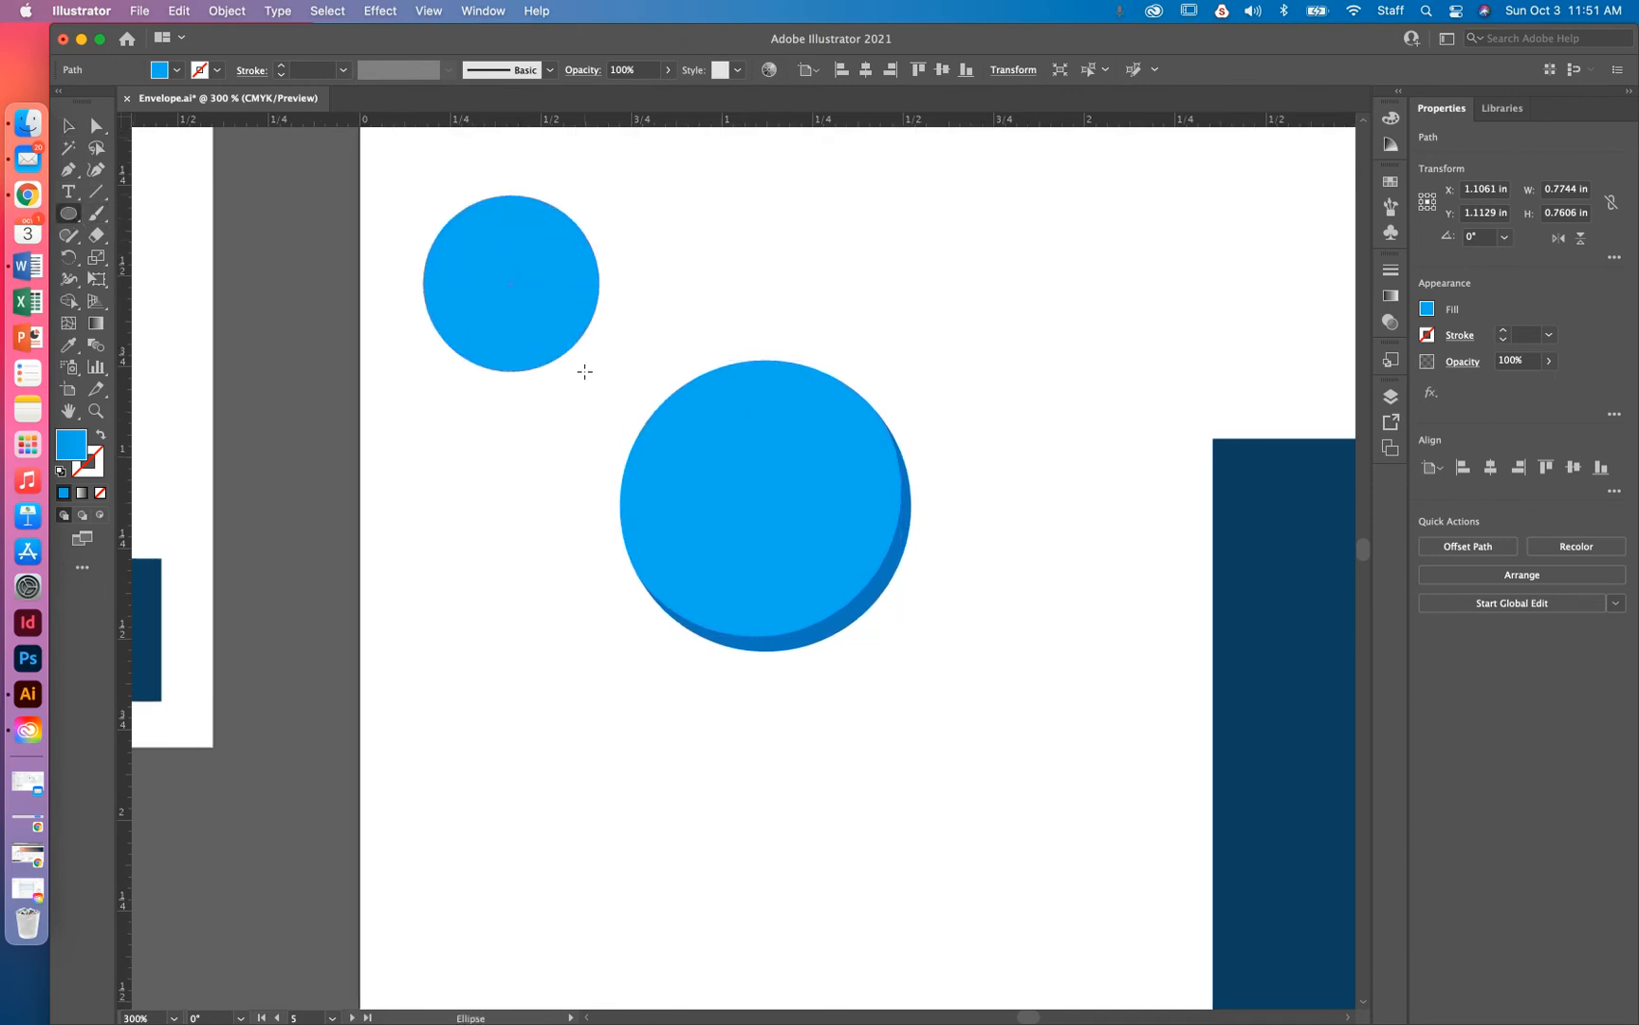
left_click(68, 126)
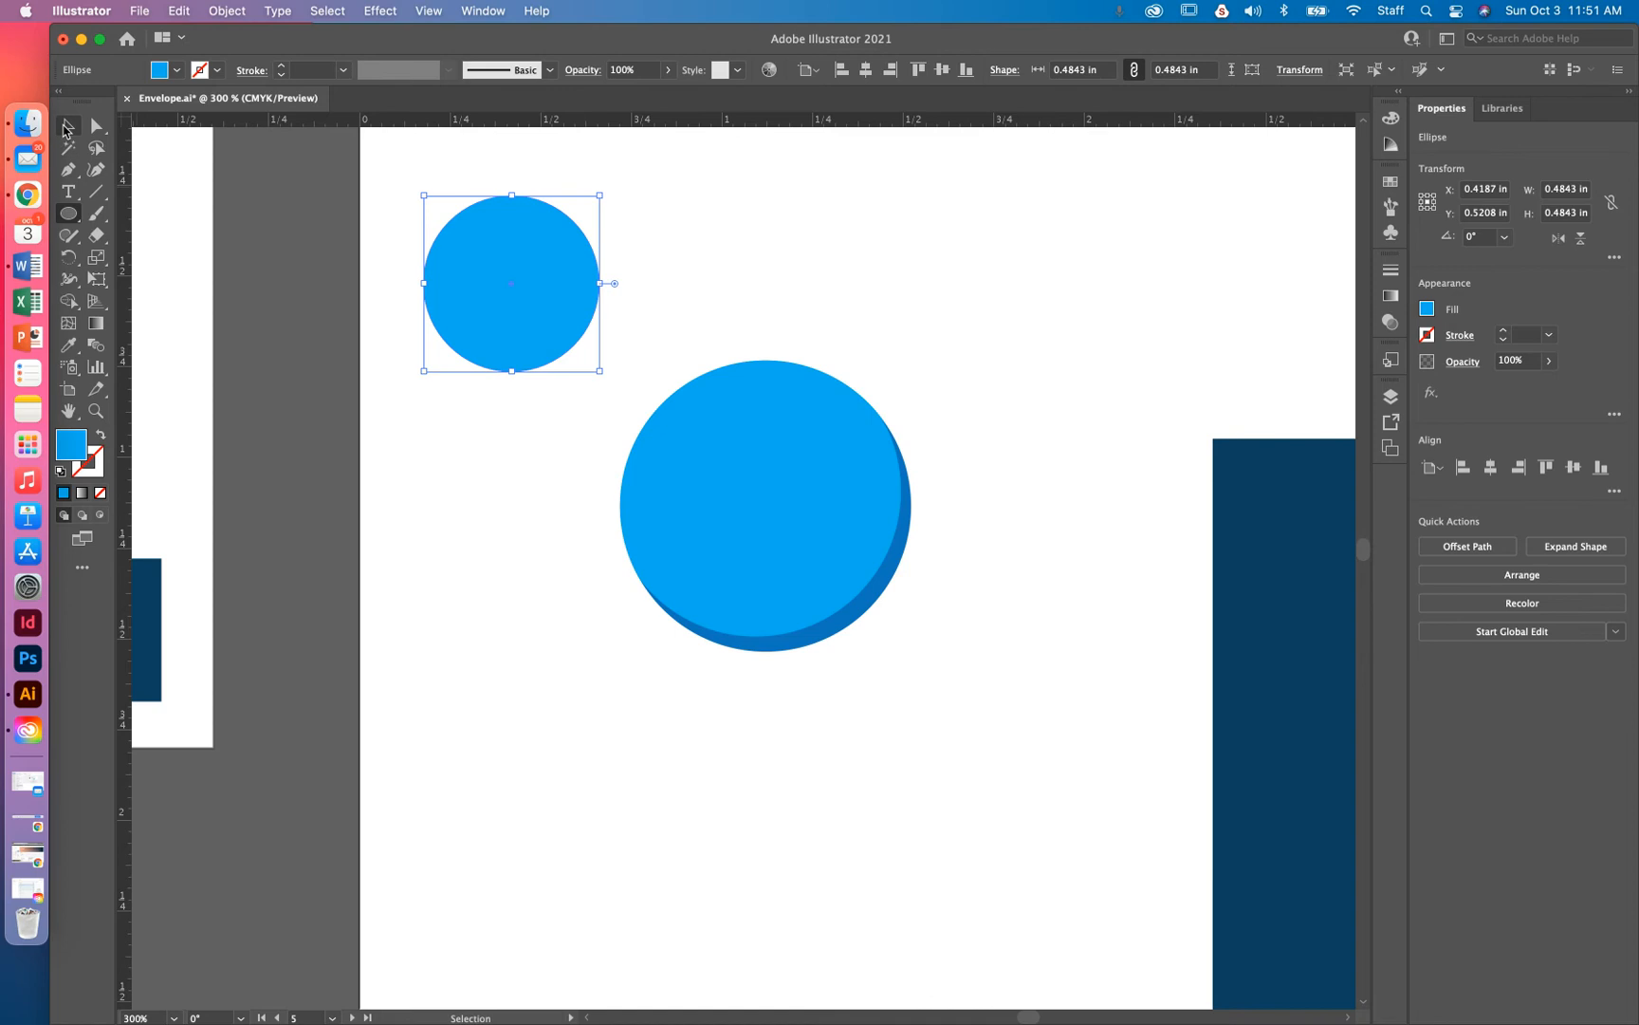
left_click(578, 257)
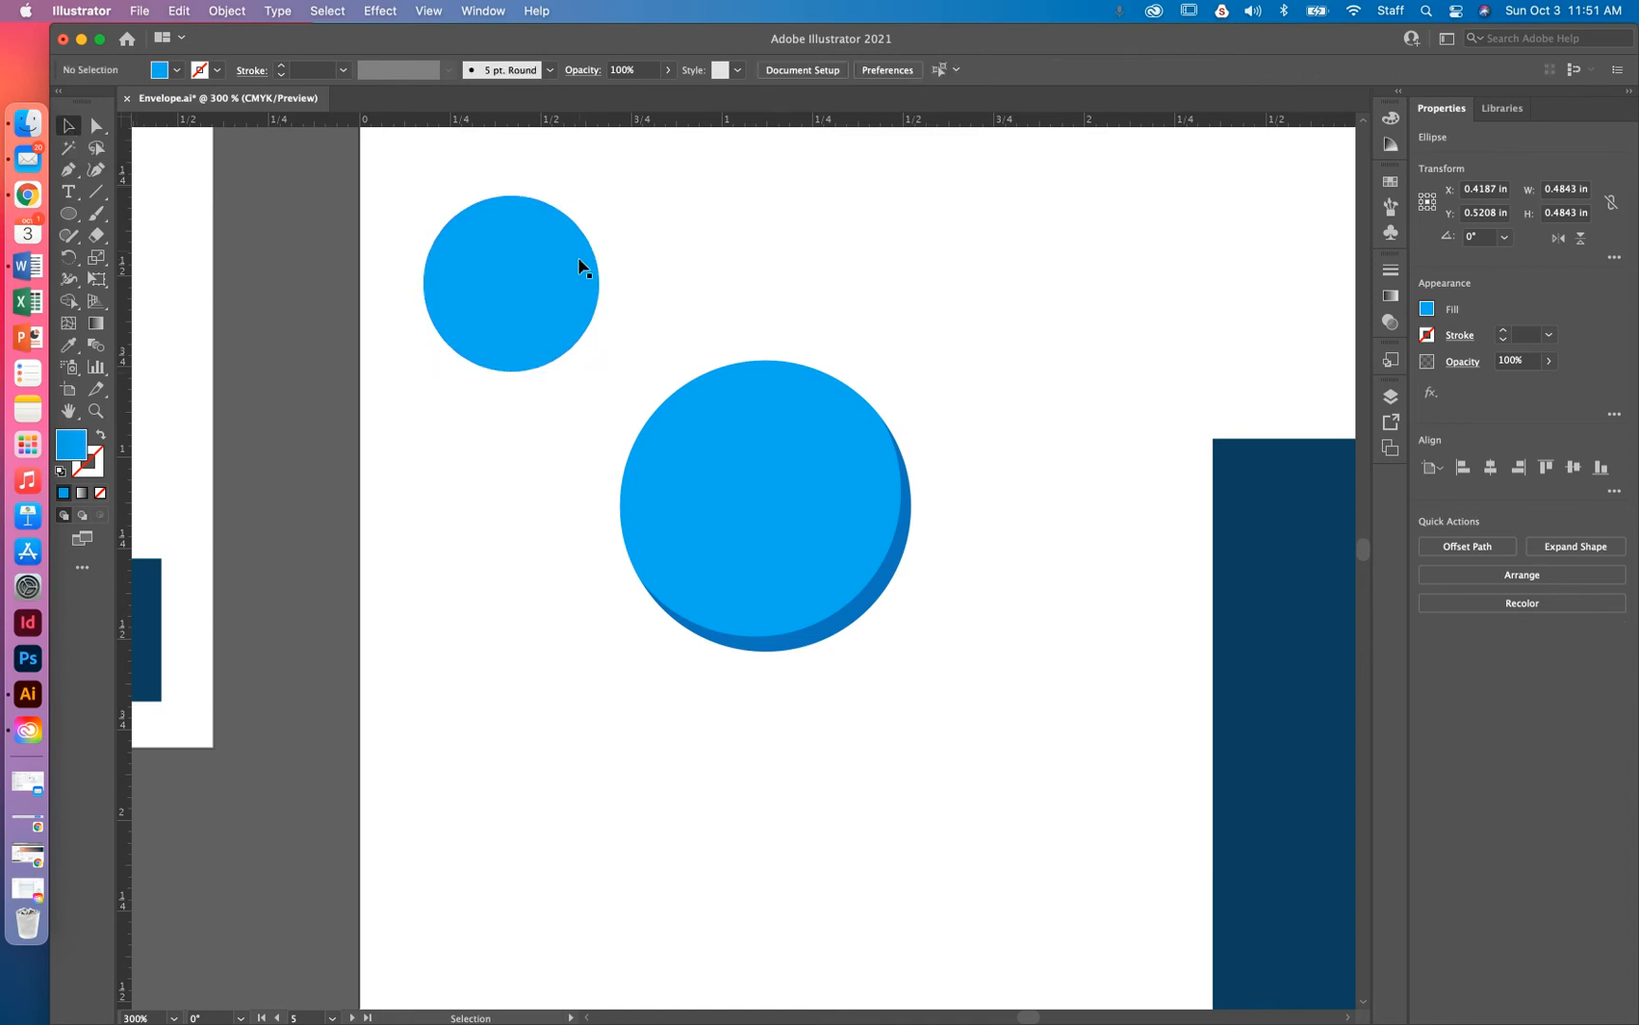
key("space")
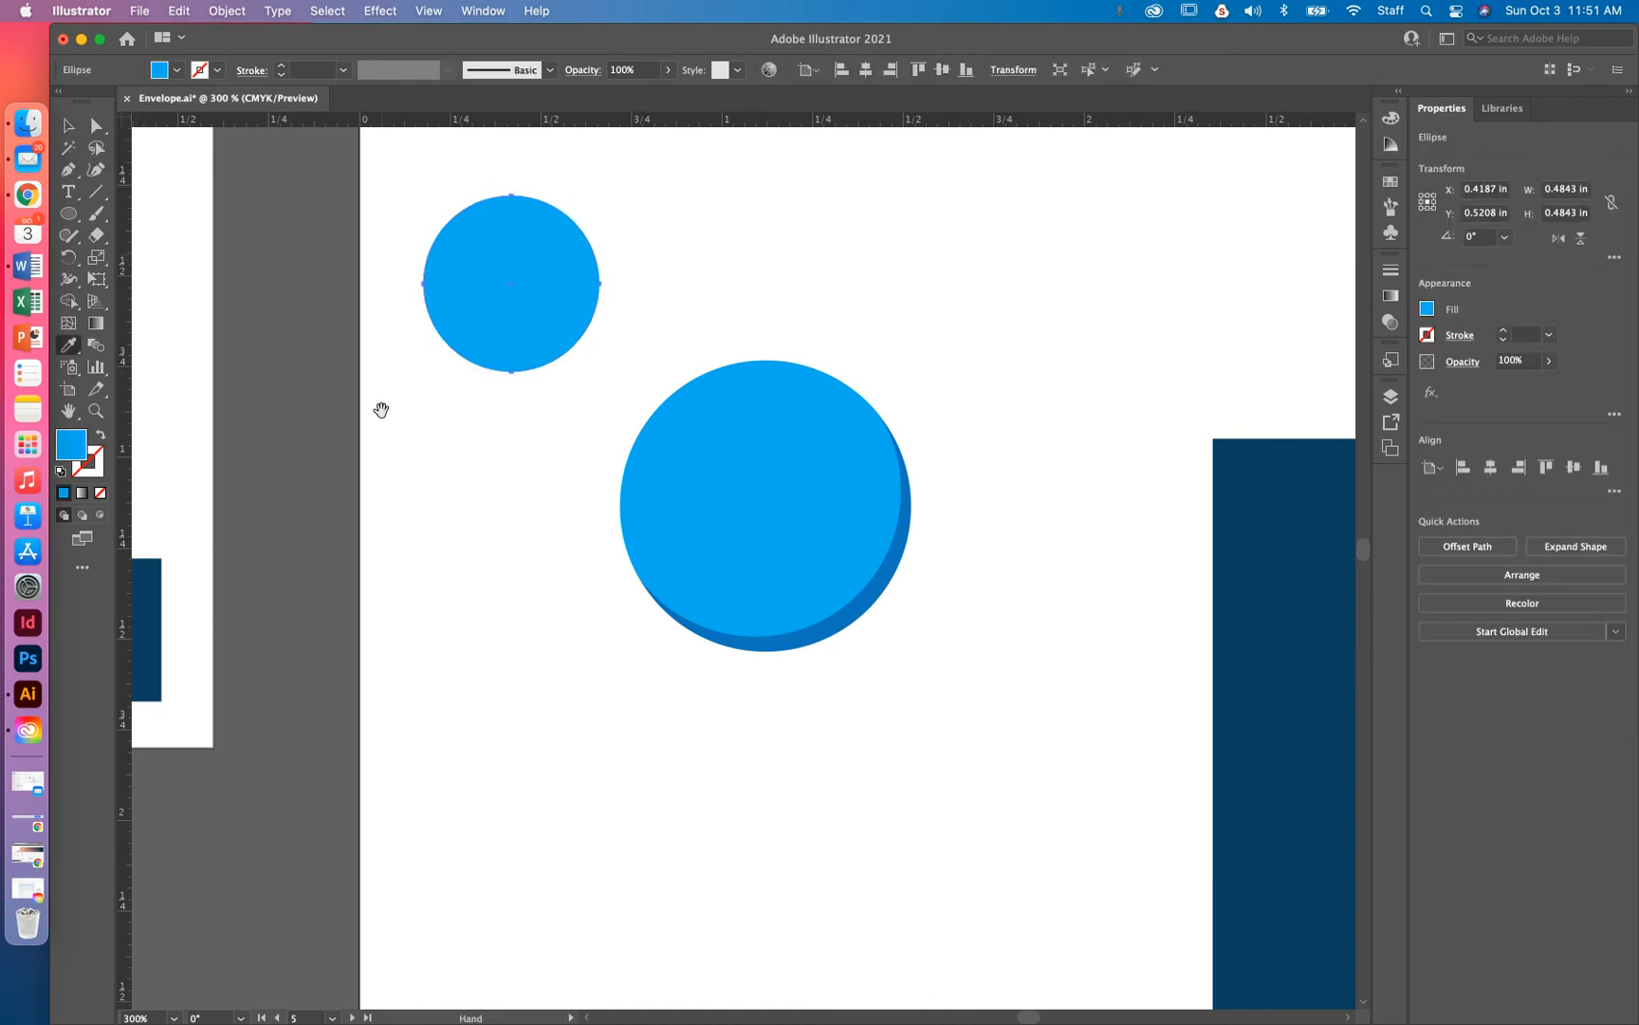
left_click_drag(380, 410, 680, 417)
left_click_drag(504, 450, 885, 452)
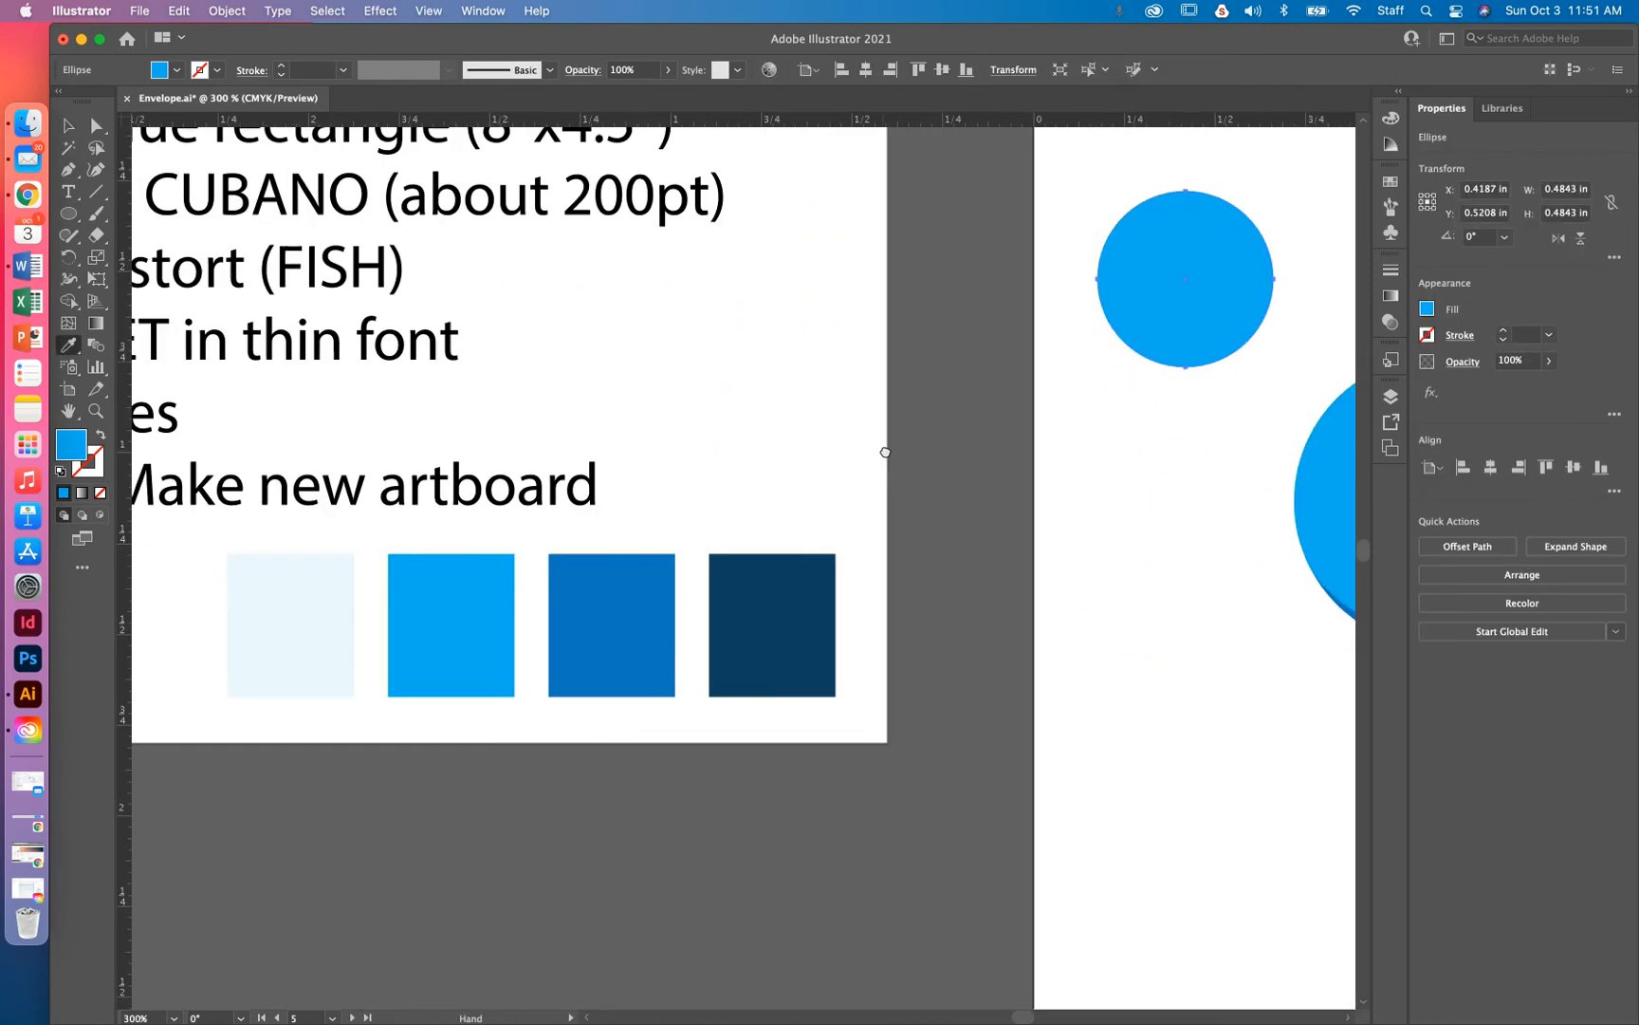
left_click(289, 588)
key("space")
left_click_drag(780, 370, 505, 373)
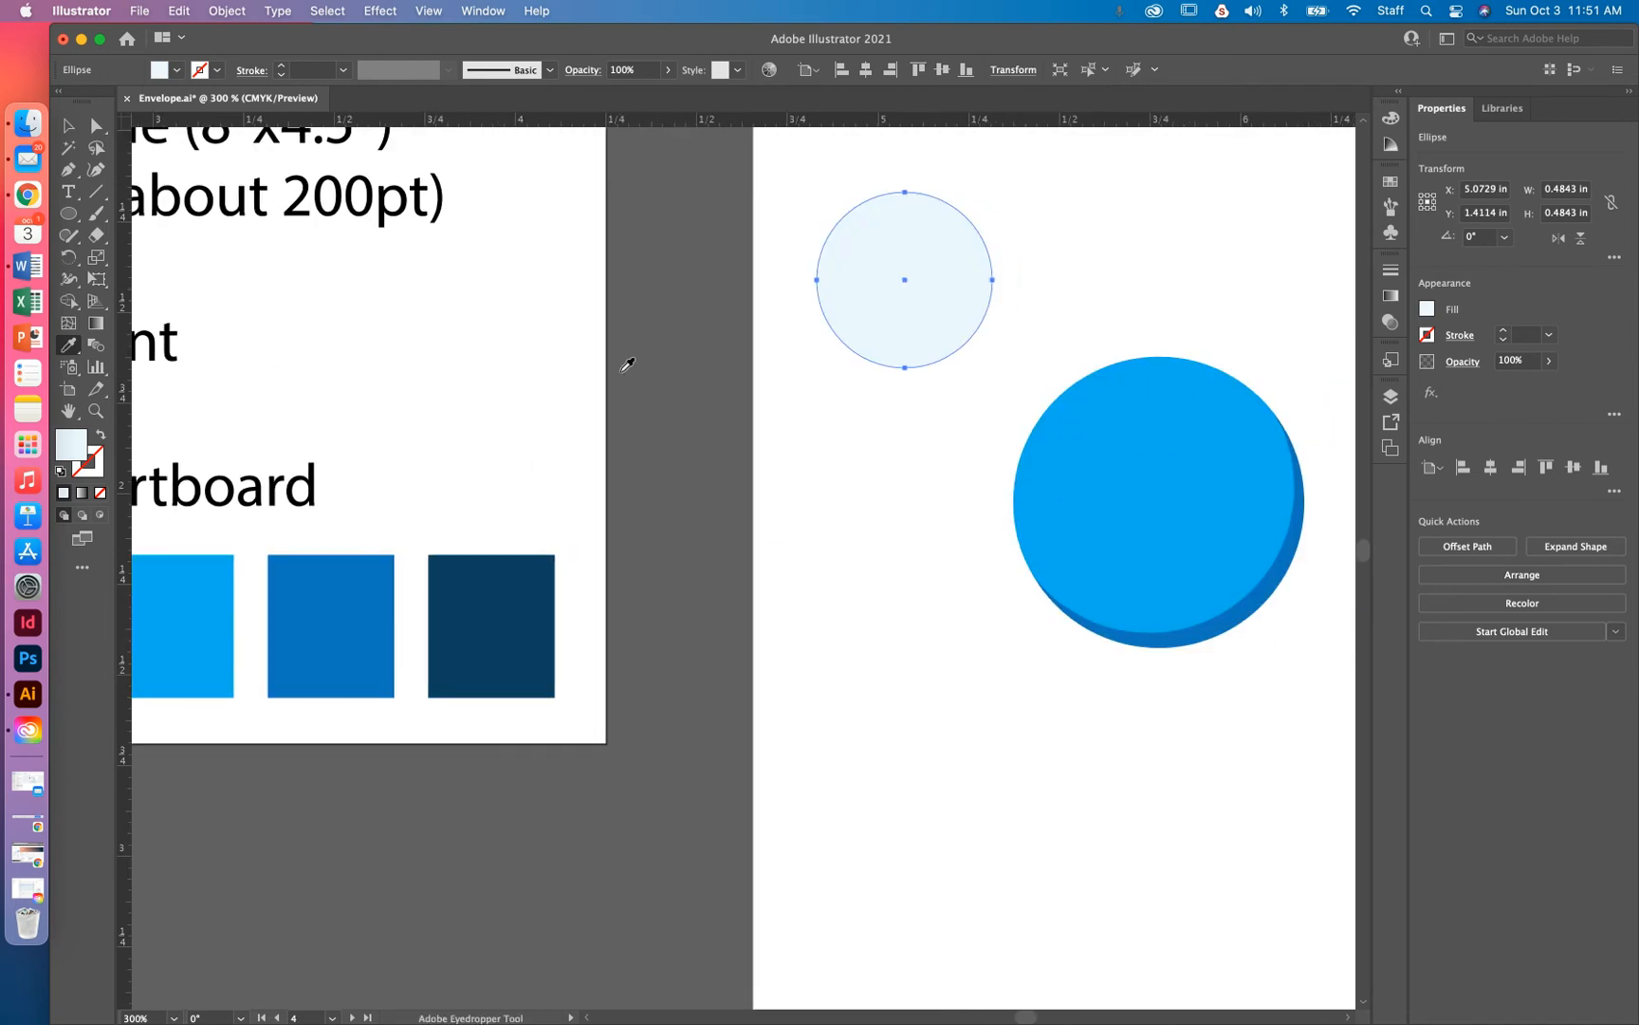
key("space")
left_click_drag(706, 377, 388, 406)
key("v")
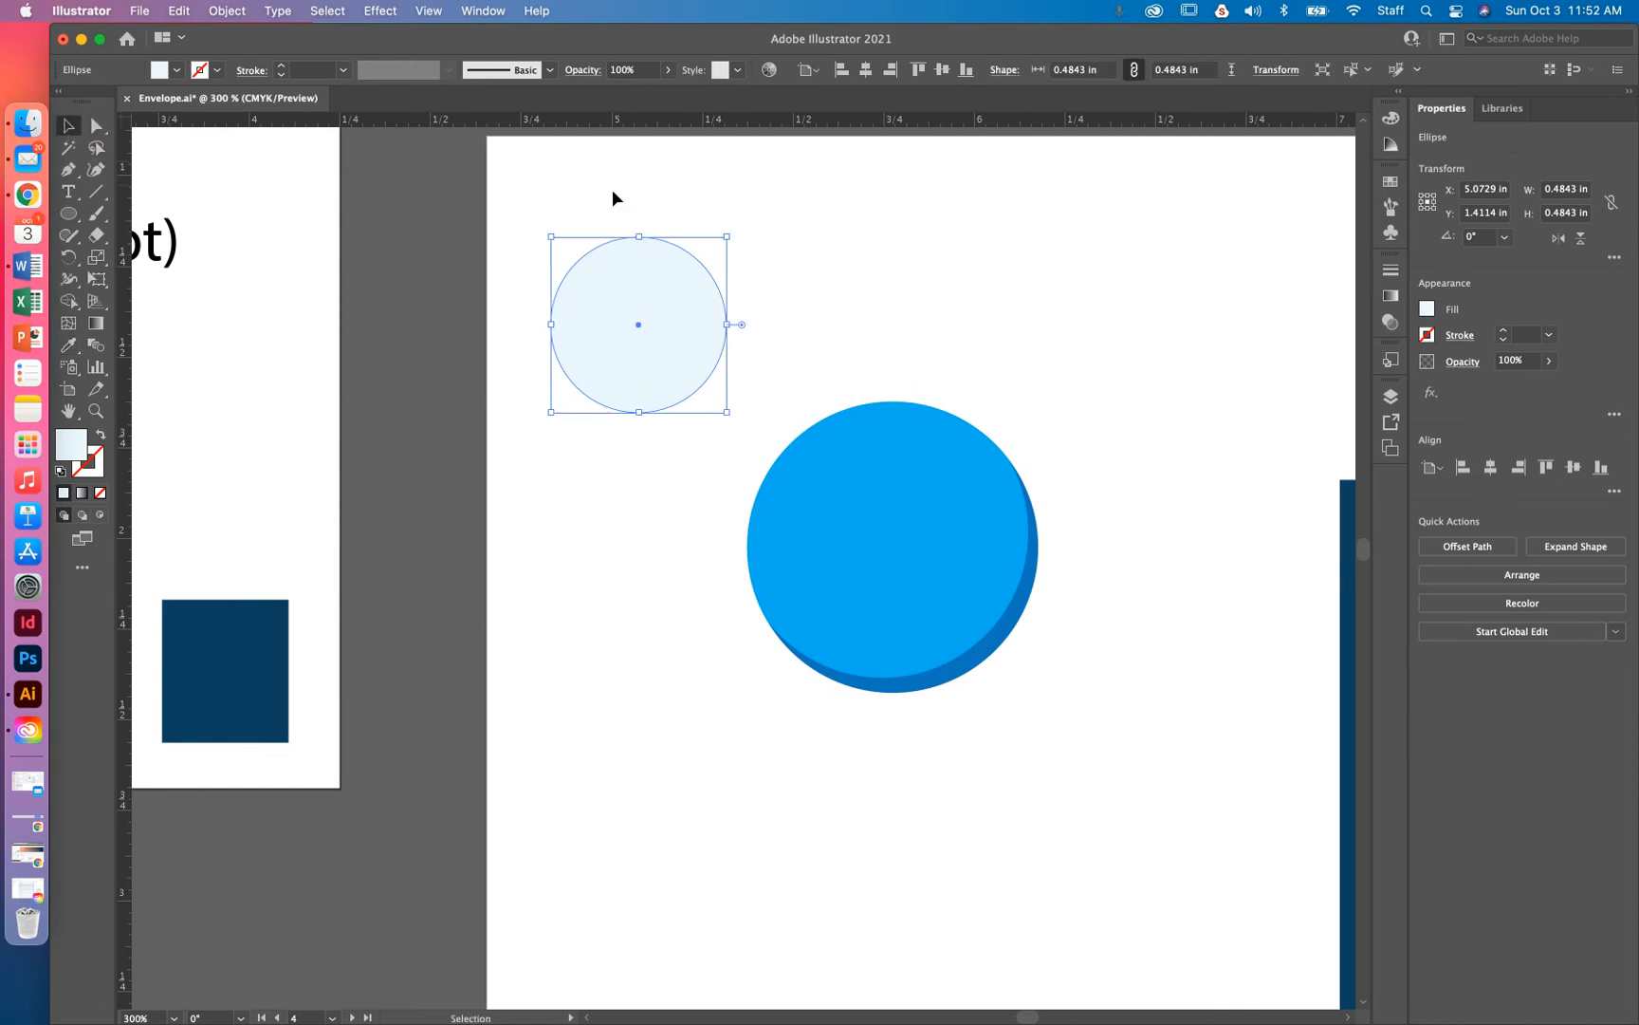
left_click(742, 194)
left_click(696, 284)
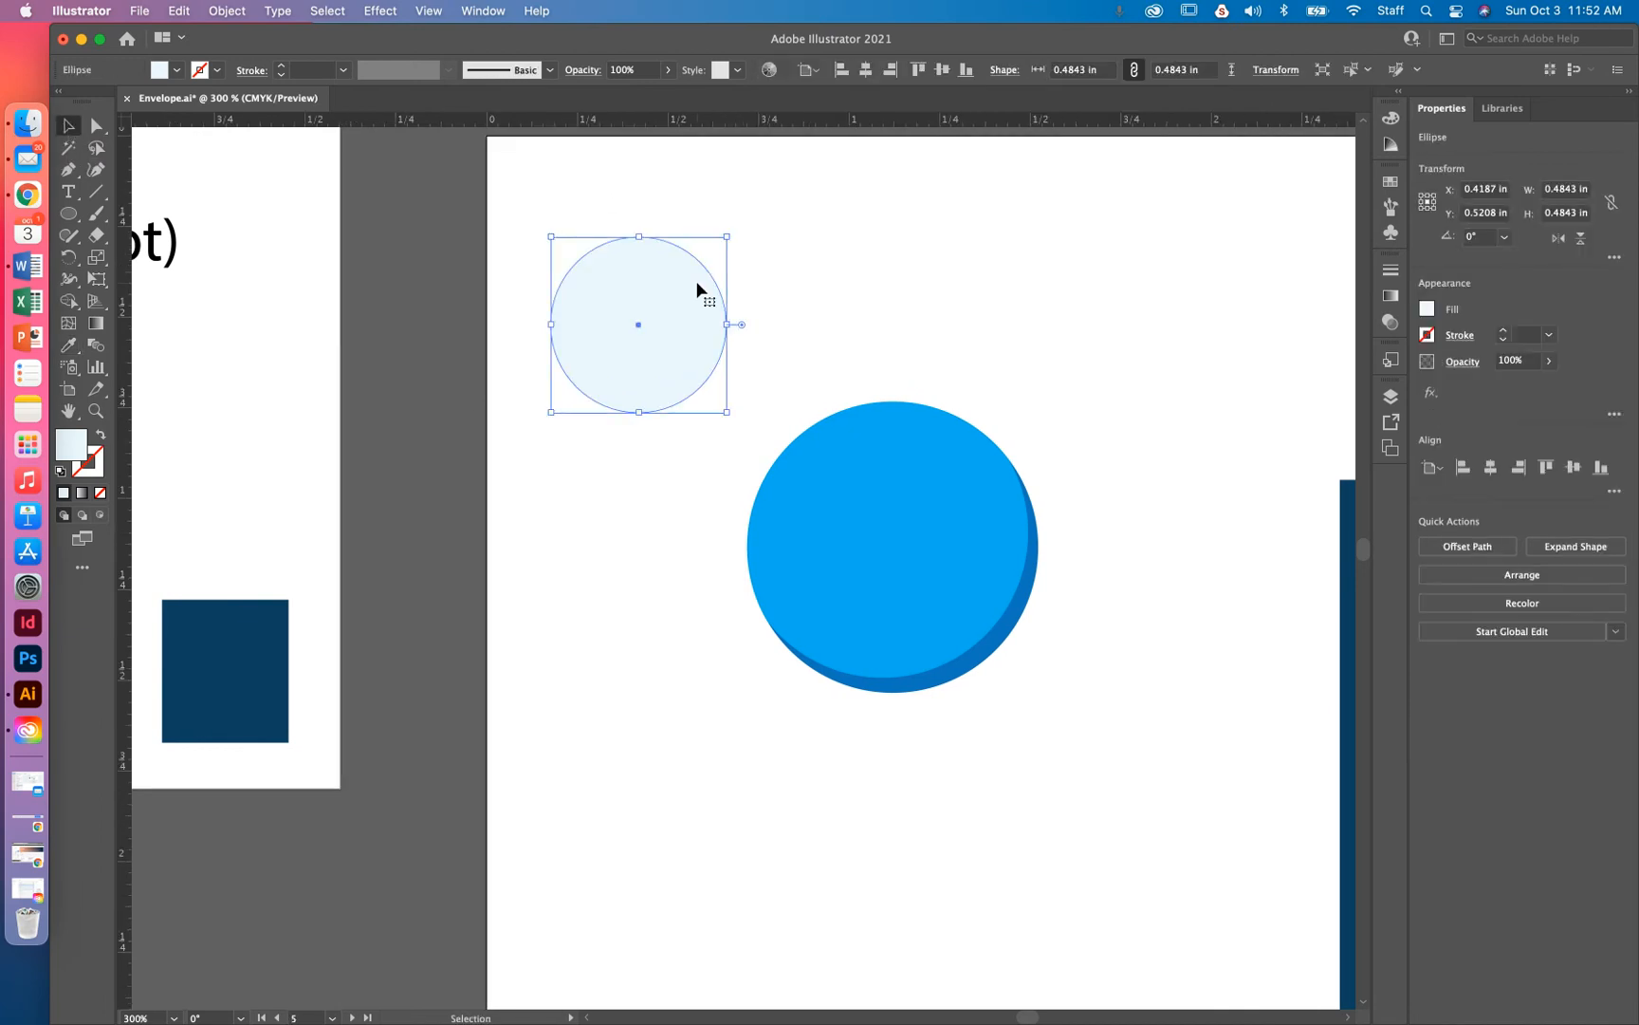
left_click(700, 258)
left_click(691, 271)
key("a")
key("v")
key("i")
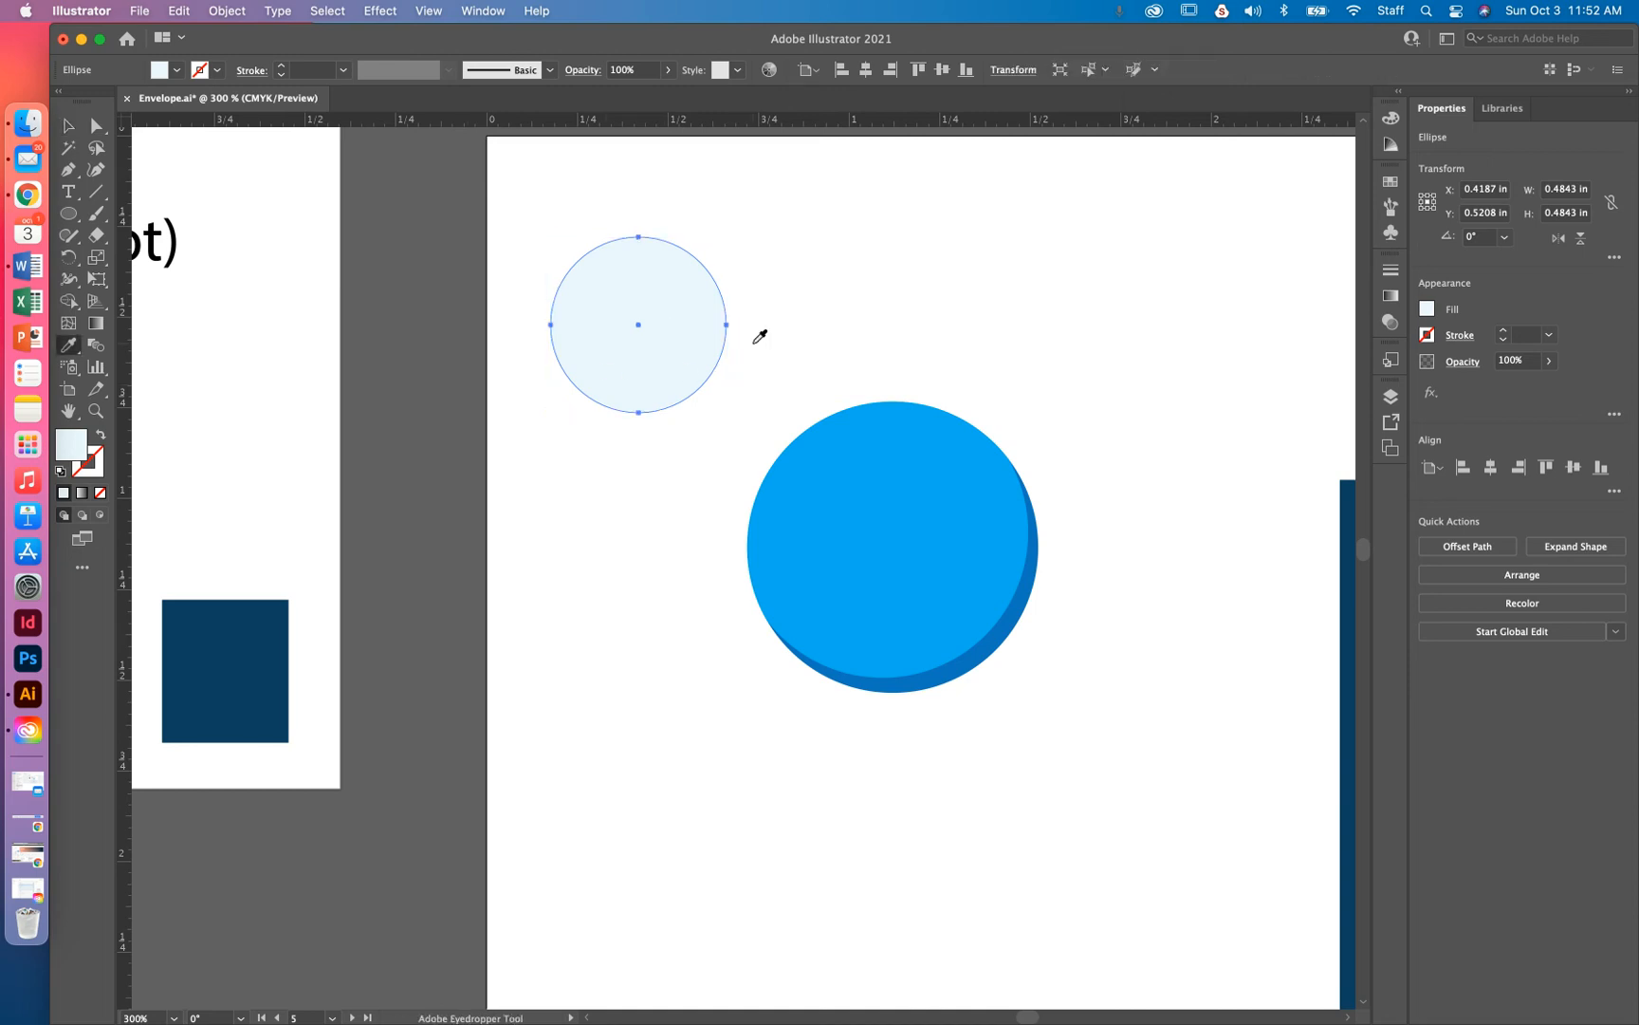
left_click(895, 471)
key("v")
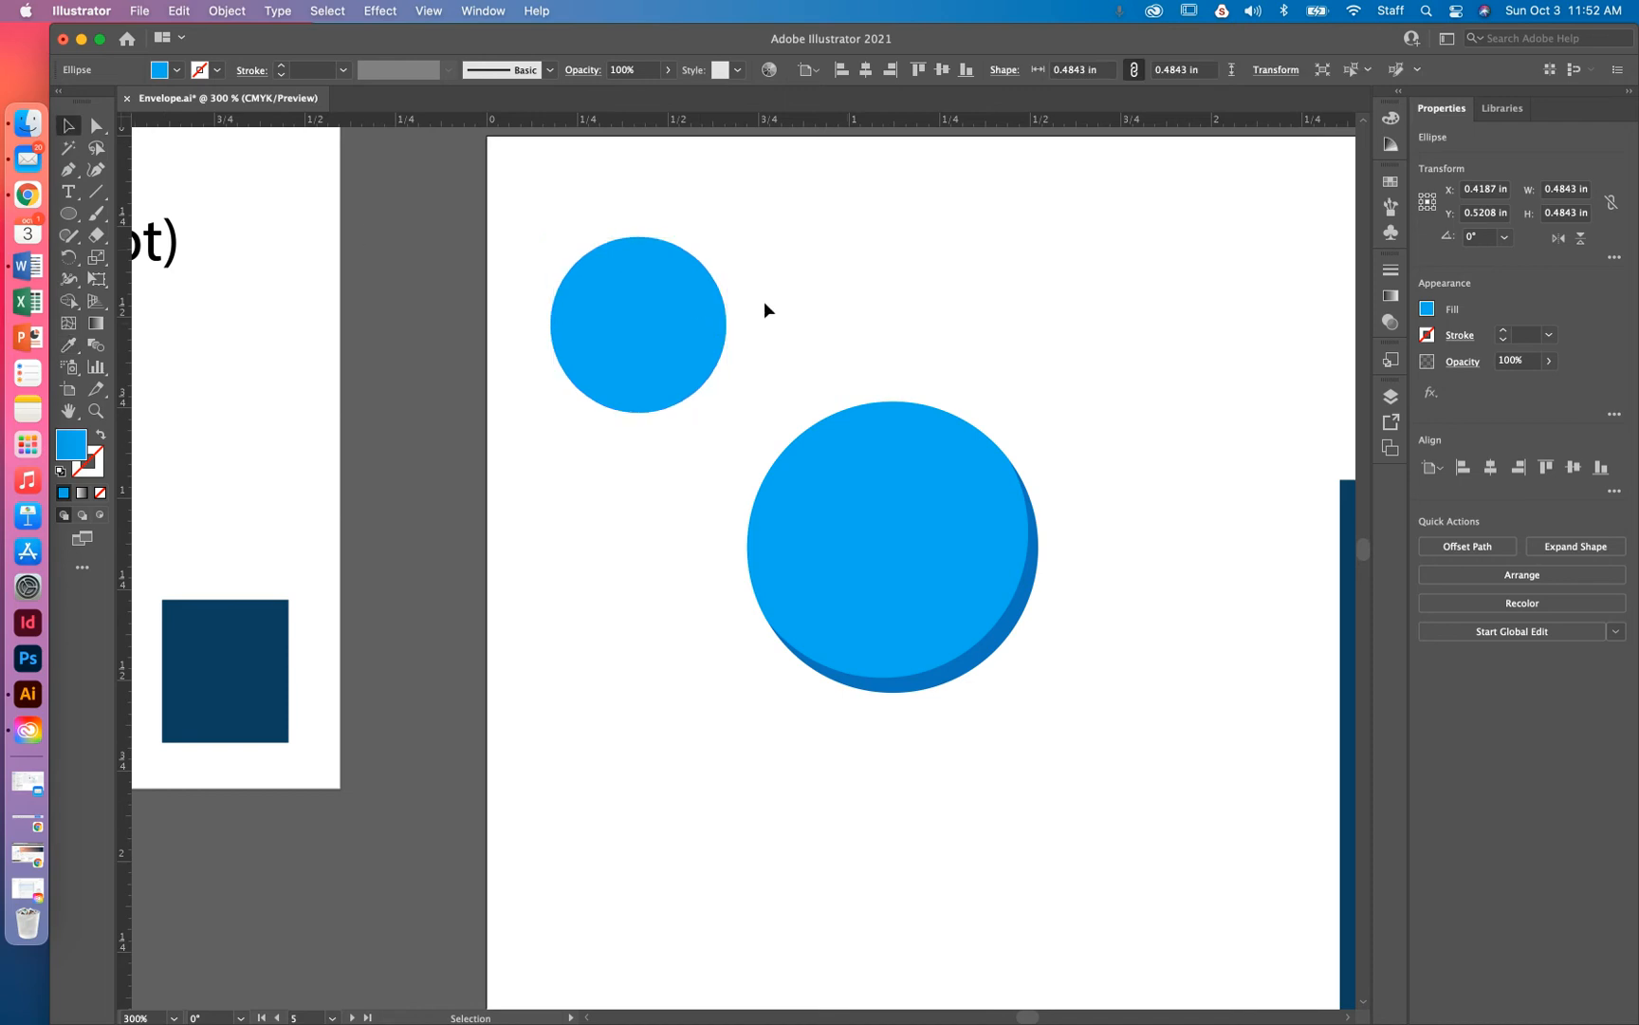
Nudge the small blue circle down and right over the pale circle
left_click(682, 347)
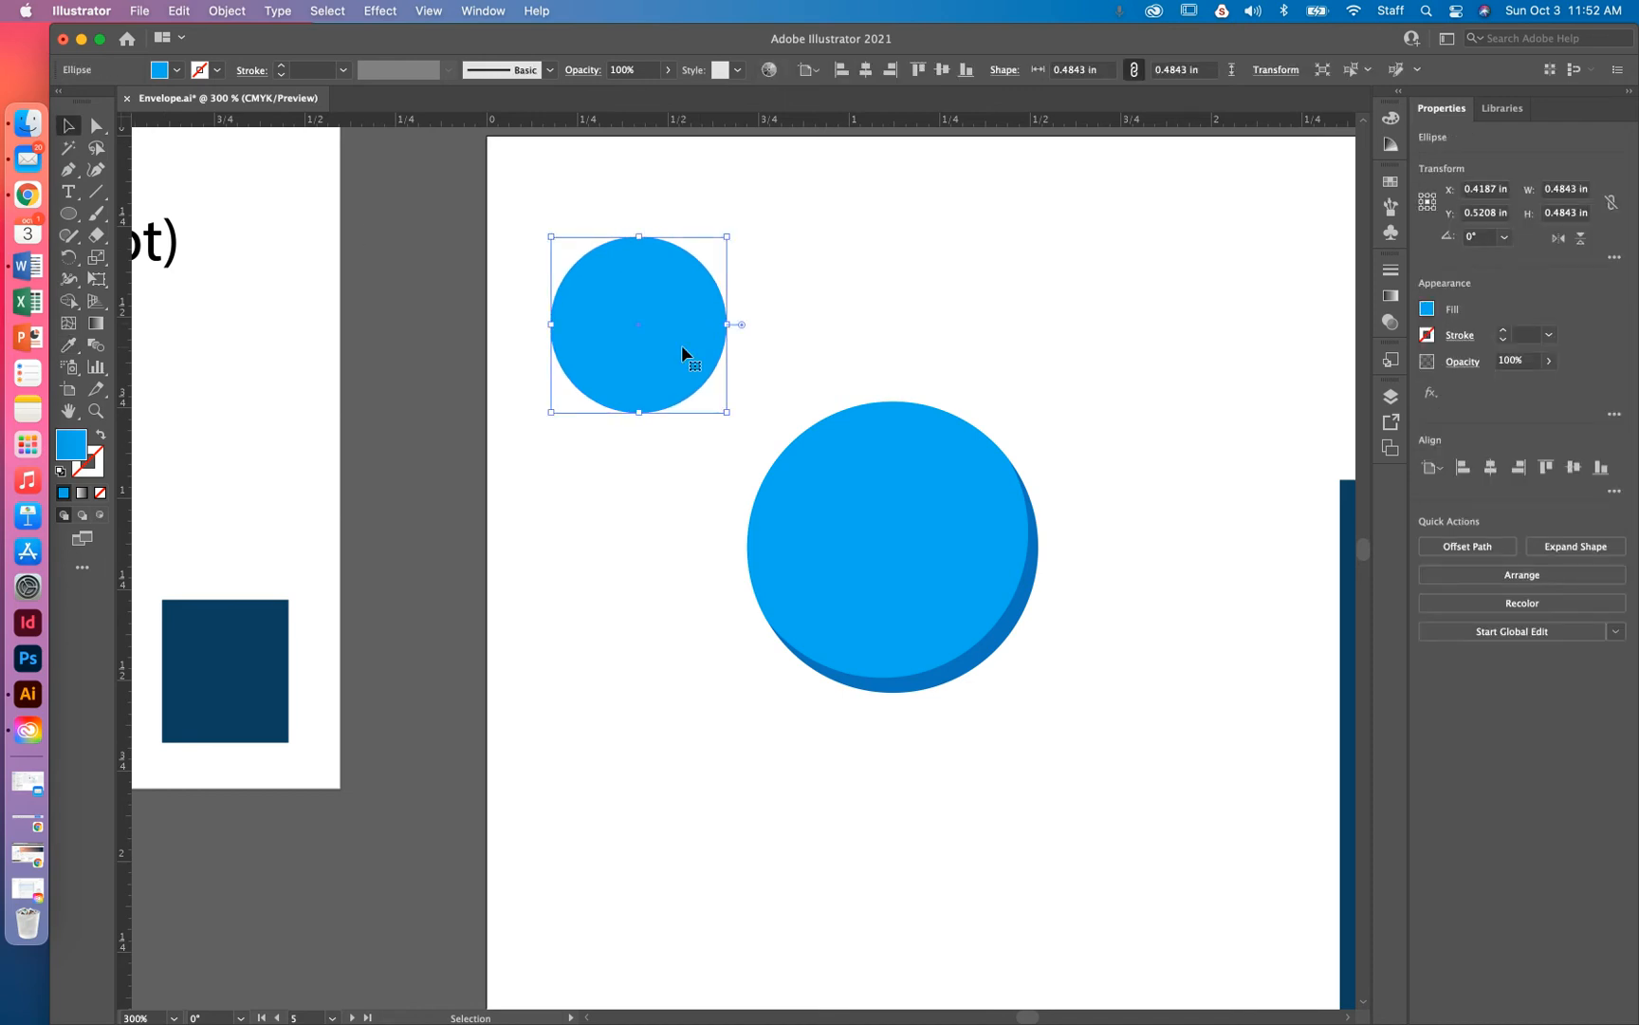
key("Down")
key("Down")
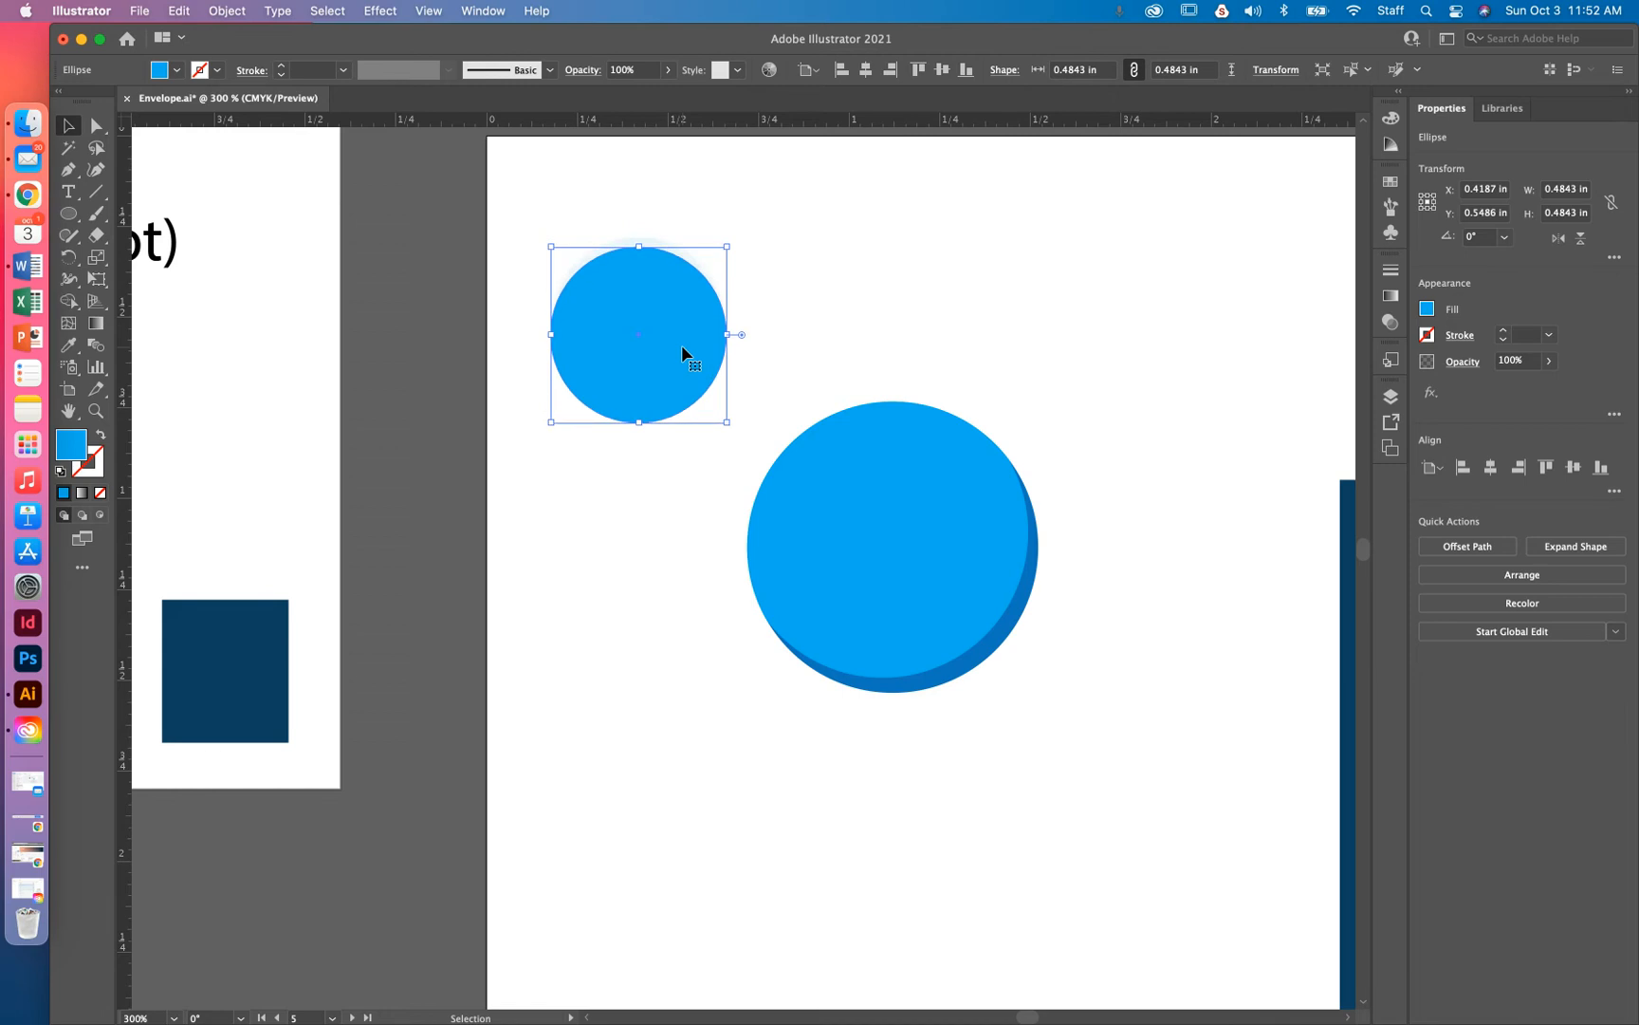
key("Down")
key("Right")
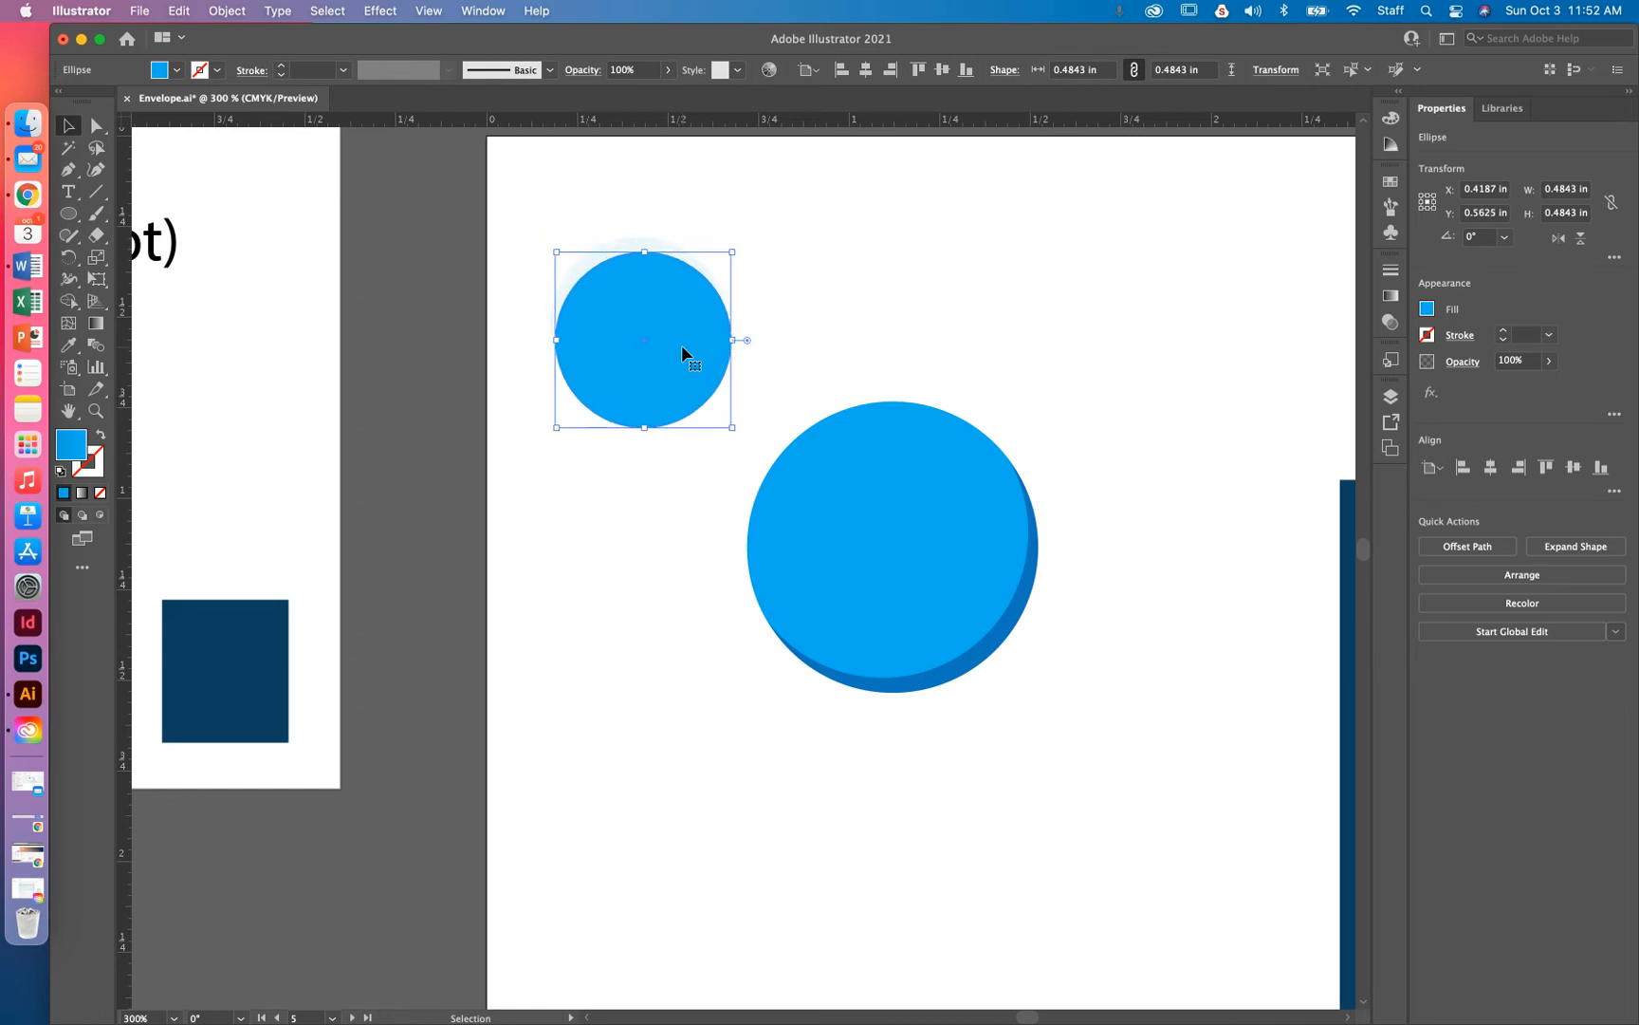
key("Right")
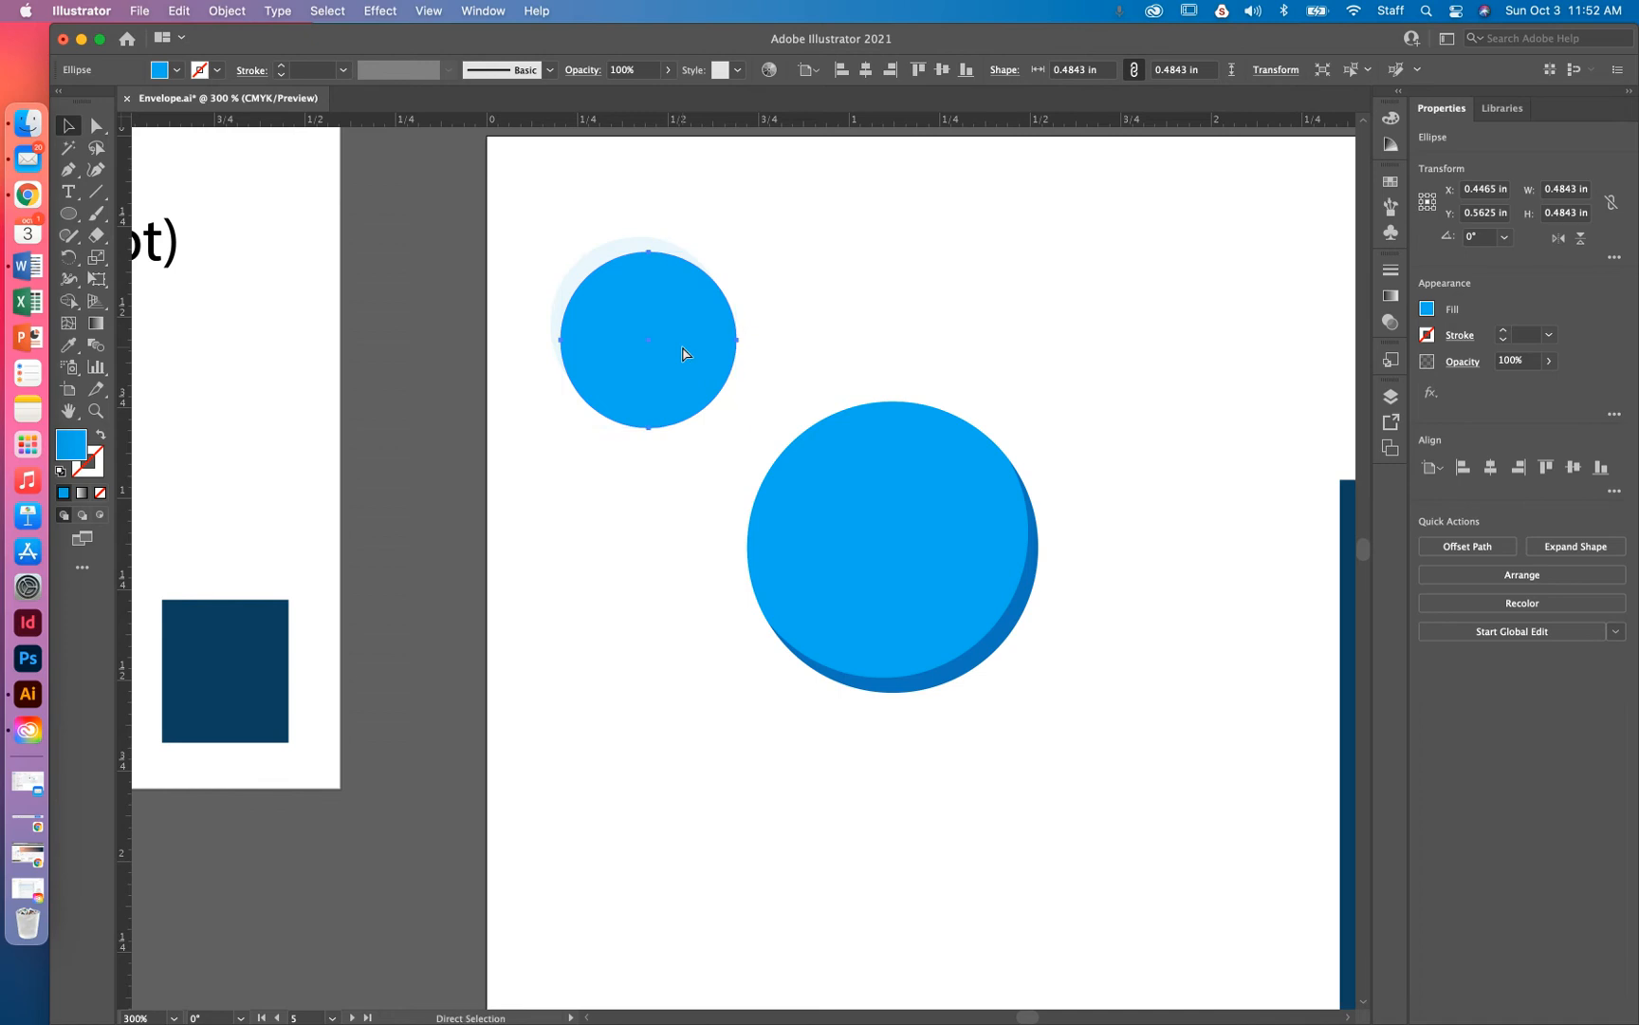
key("super+equal")
key("super+equal")
key("super+equal")
key("Up")
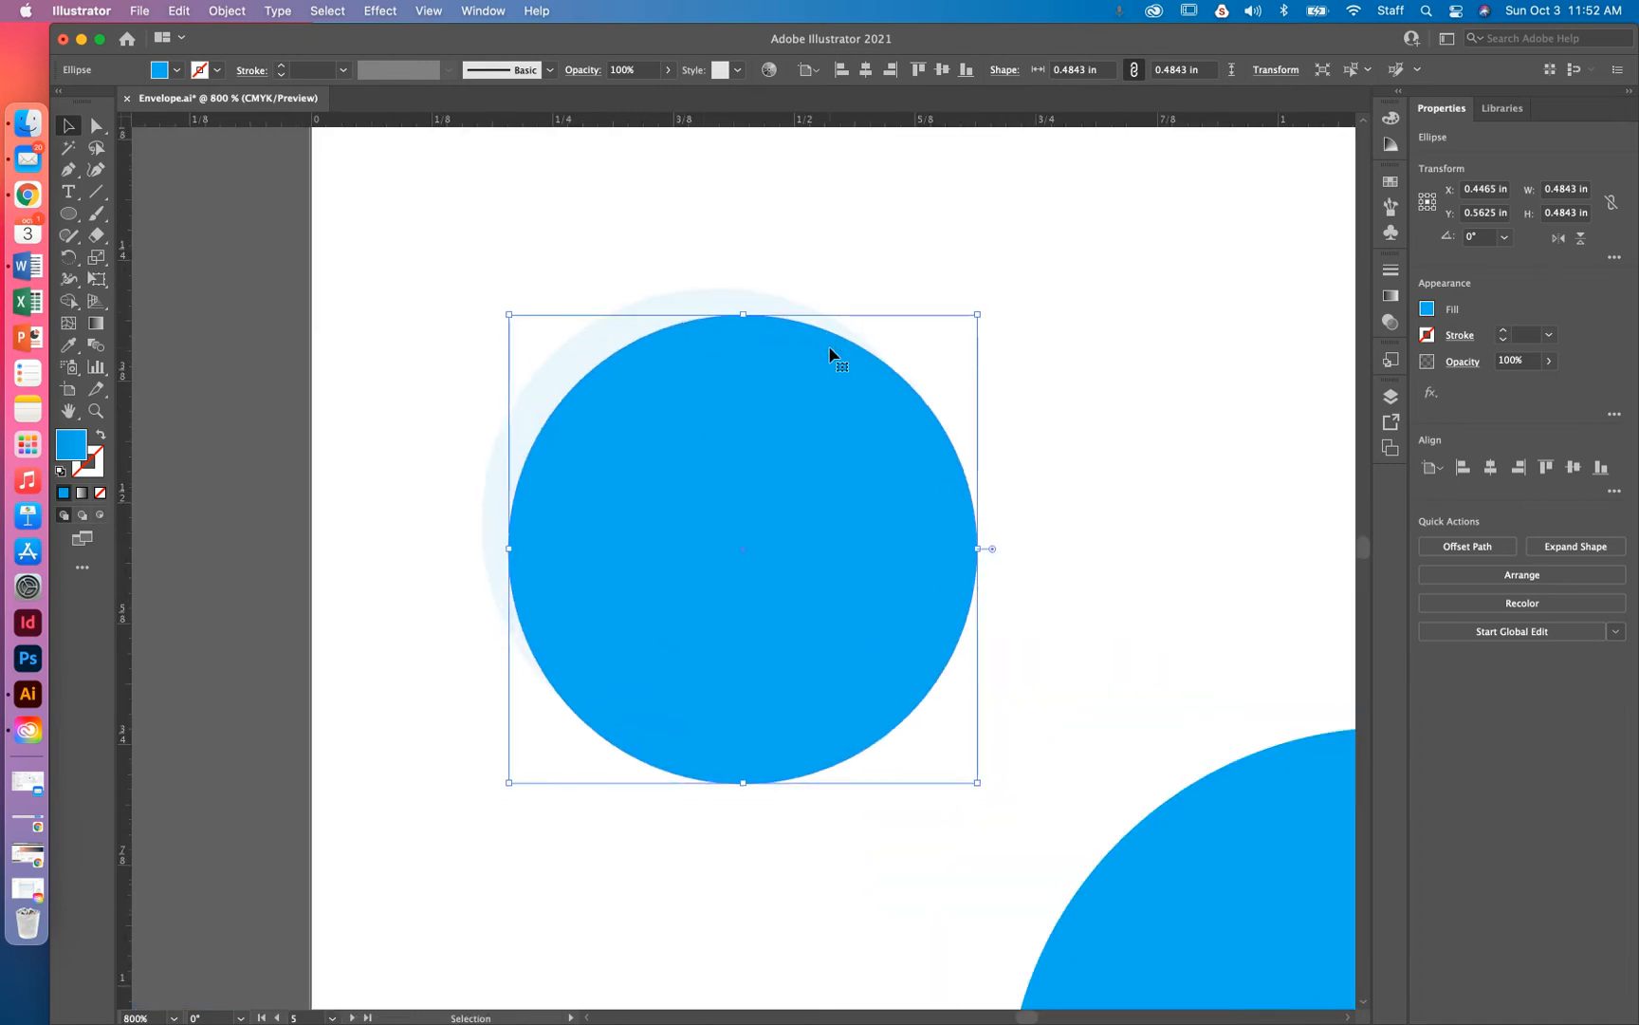
key("Left")
left_click(928, 230)
left_click(770, 398)
key("Left")
key("Left")
key("Right")
Vertically centre both circles, then nudge the blue one down to reveal a pale top sliver
left_click_drag(800, 227, 739, 544)
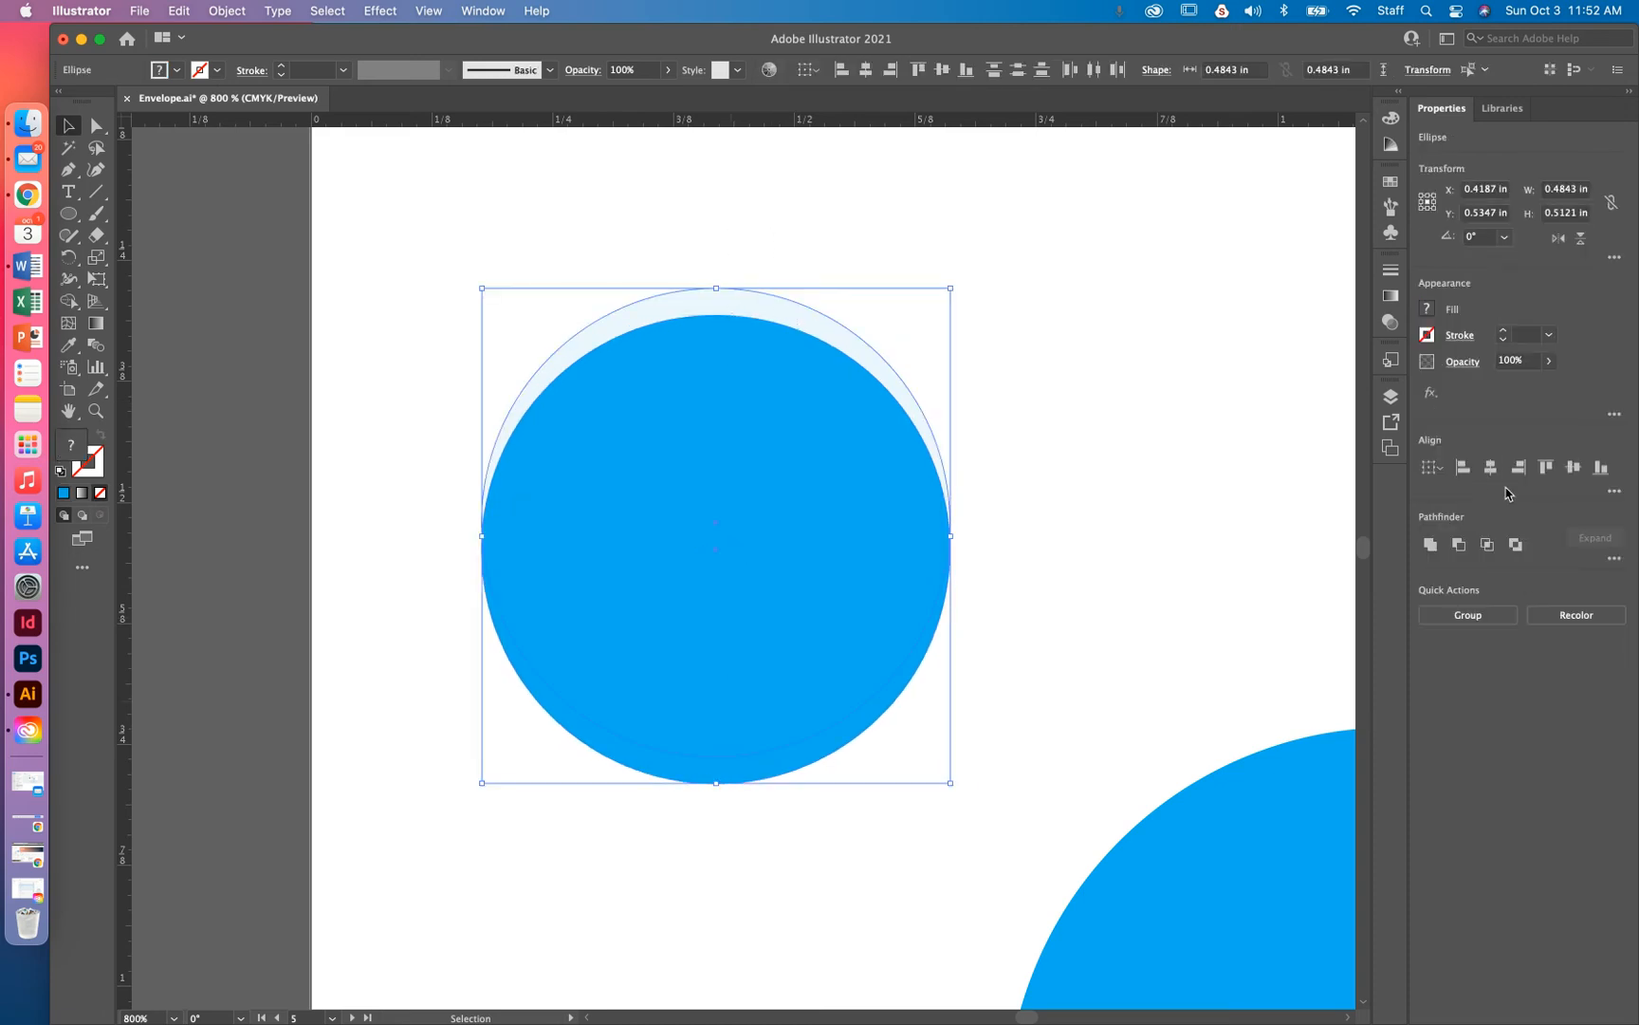
left_click(1574, 469)
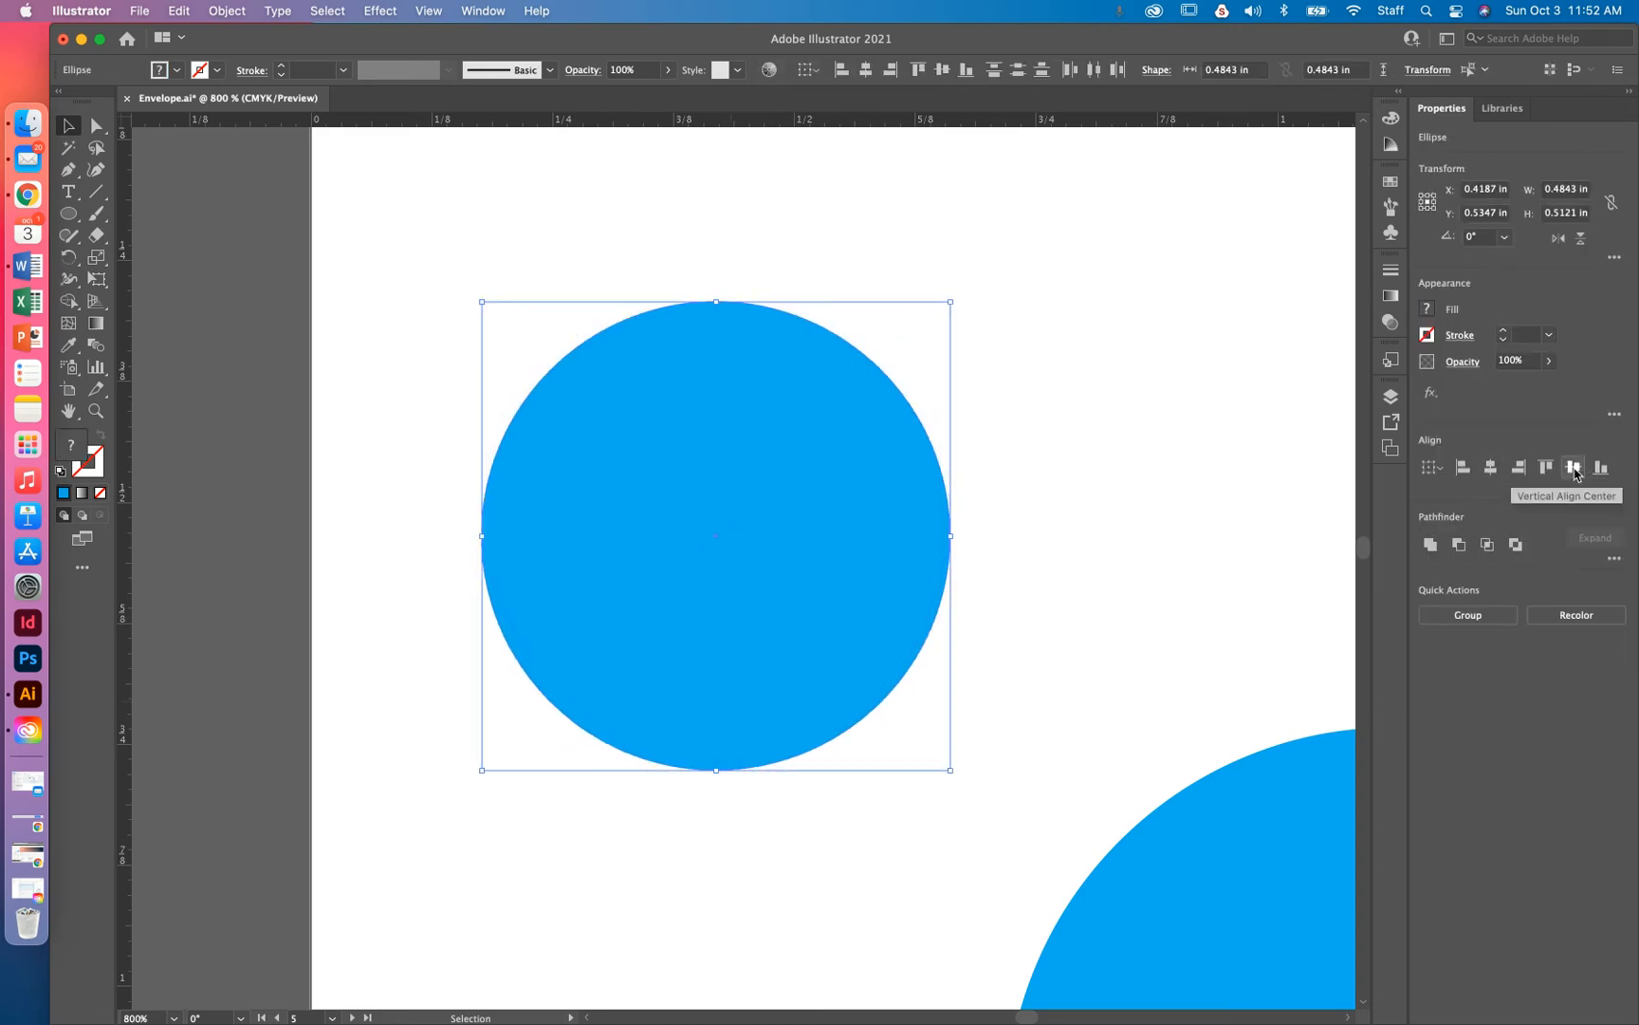
left_click(1099, 397)
left_click(772, 499)
key("Down")
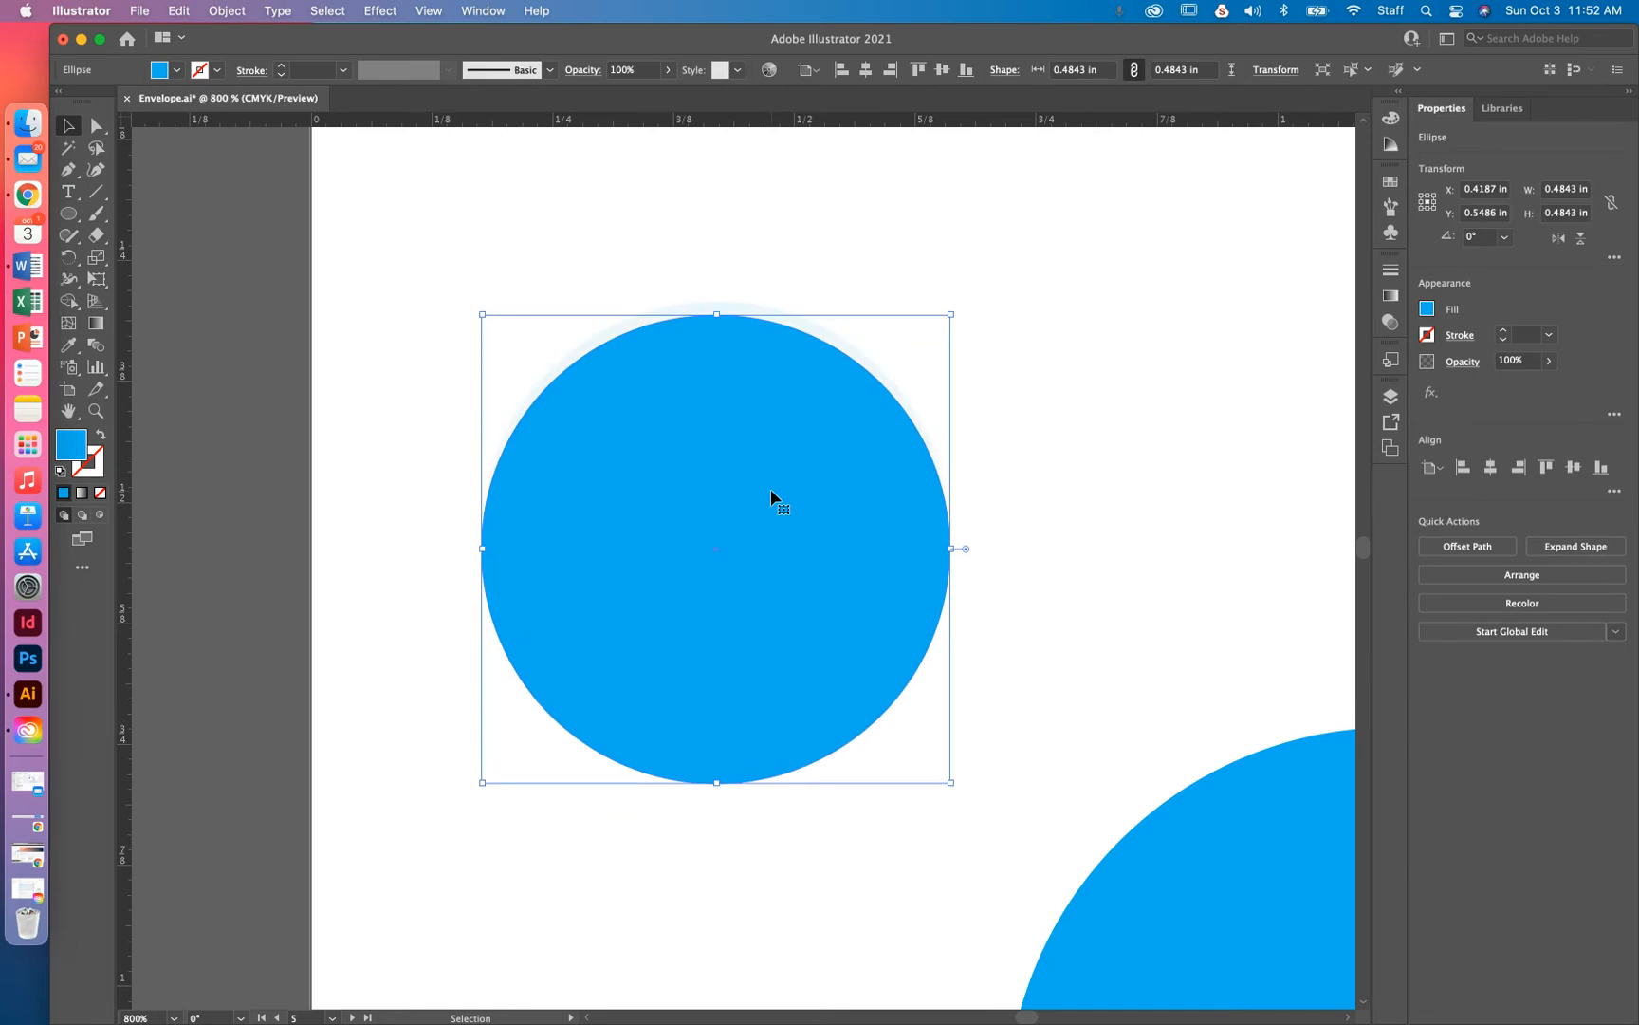
Widen the blue circle into an ellipse about 0.55 in across
key("Down")
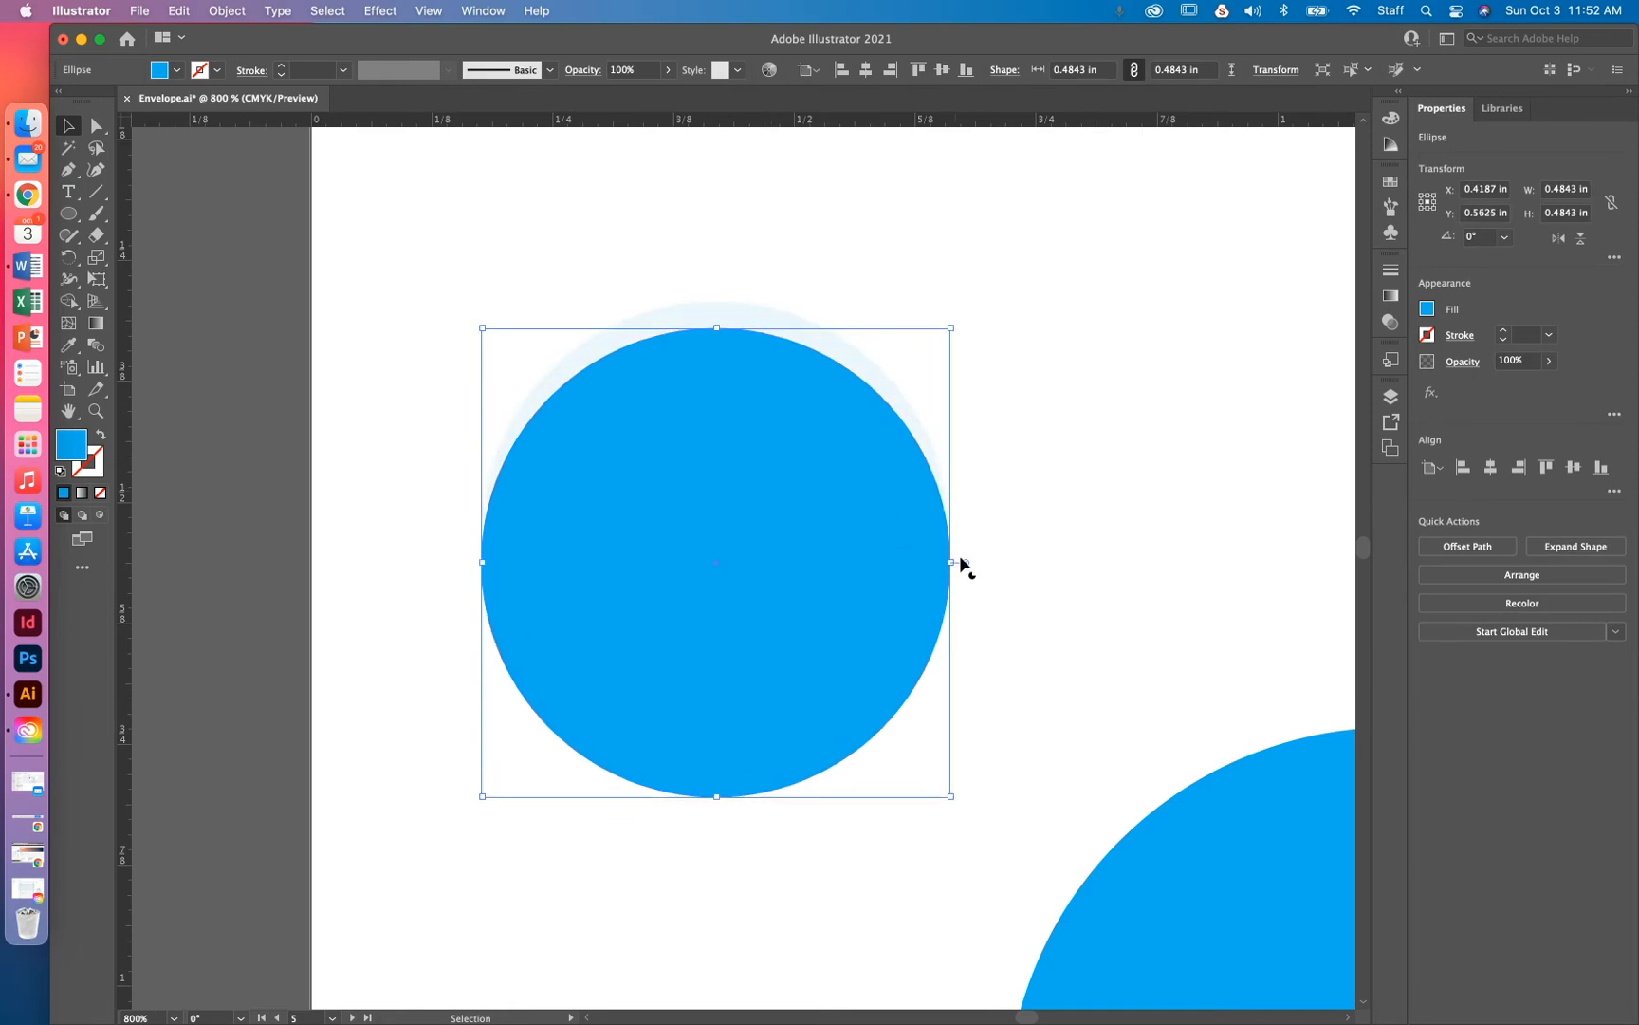
left_click_drag(953, 562, 985, 563)
left_click(958, 263)
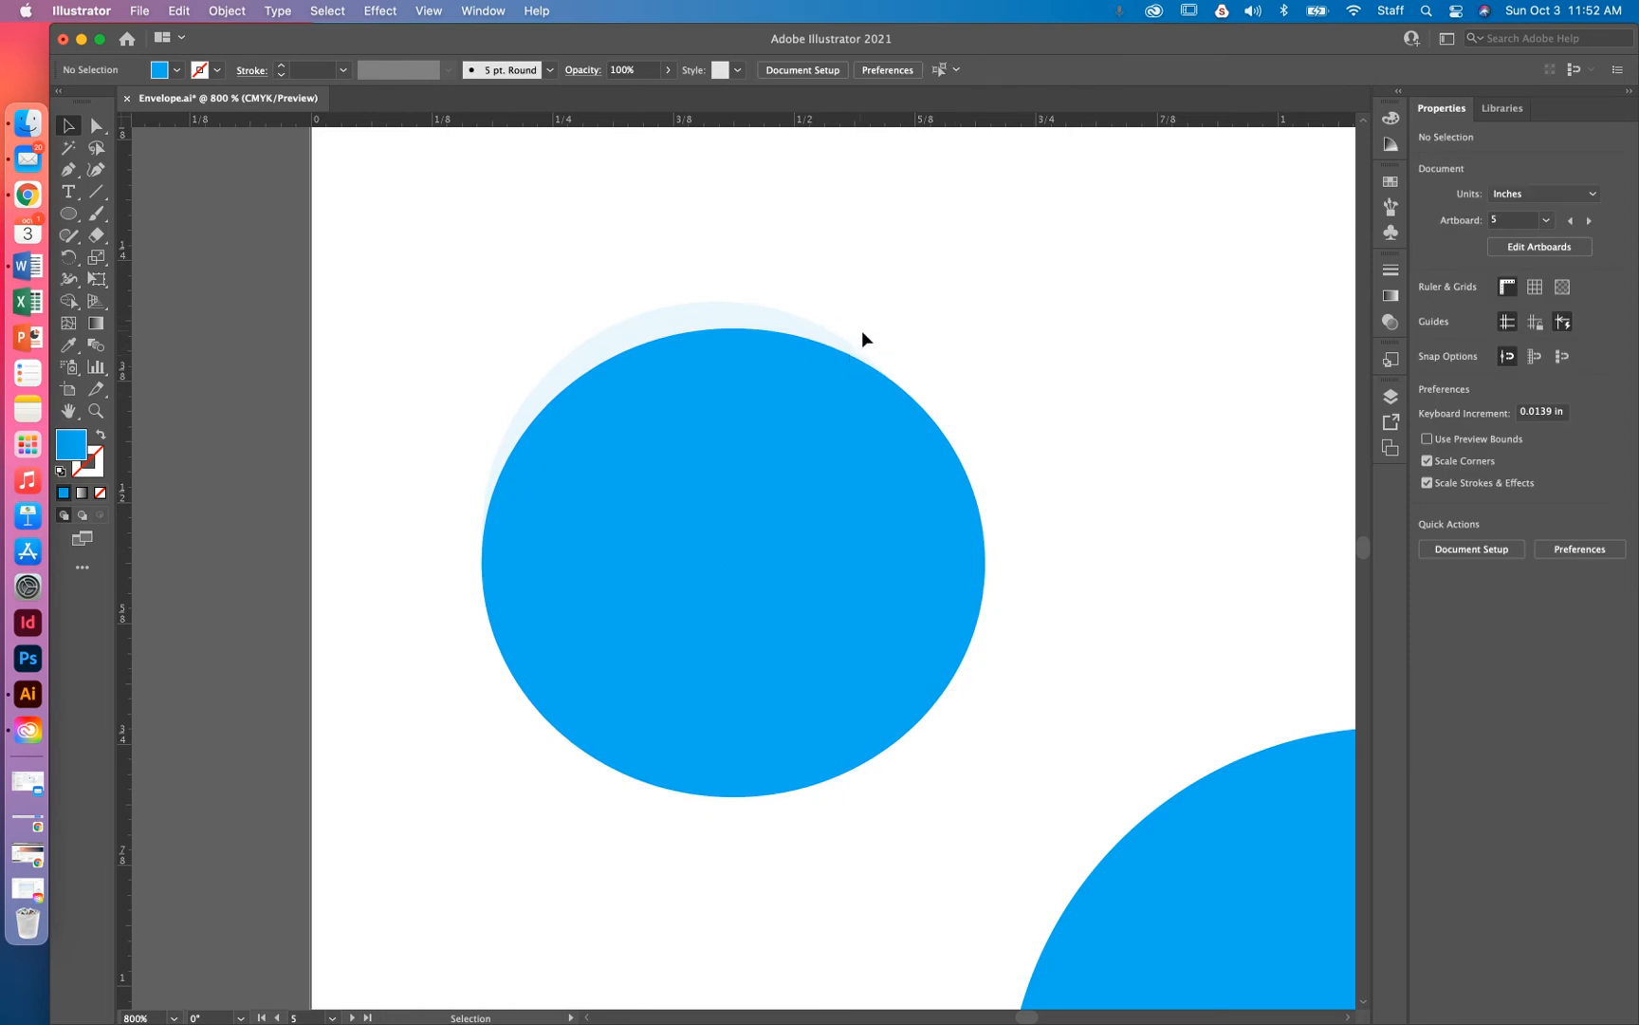
left_click(890, 401)
key("Right")
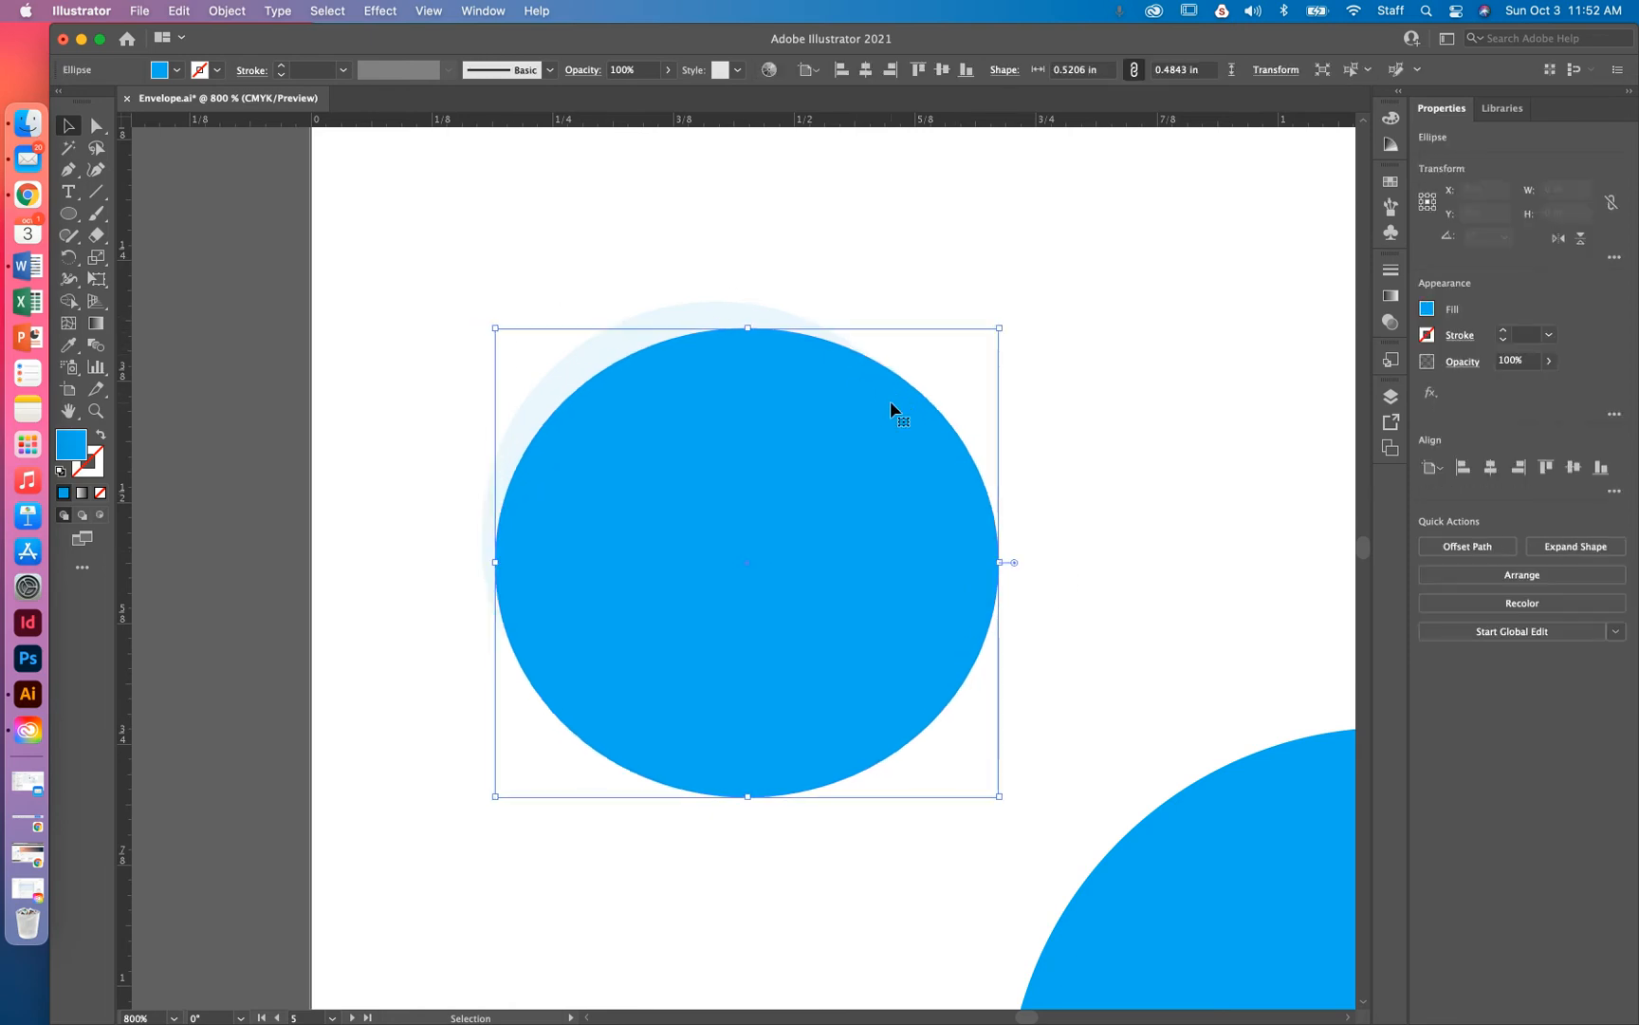
key("Up")
key("Left")
key("Down")
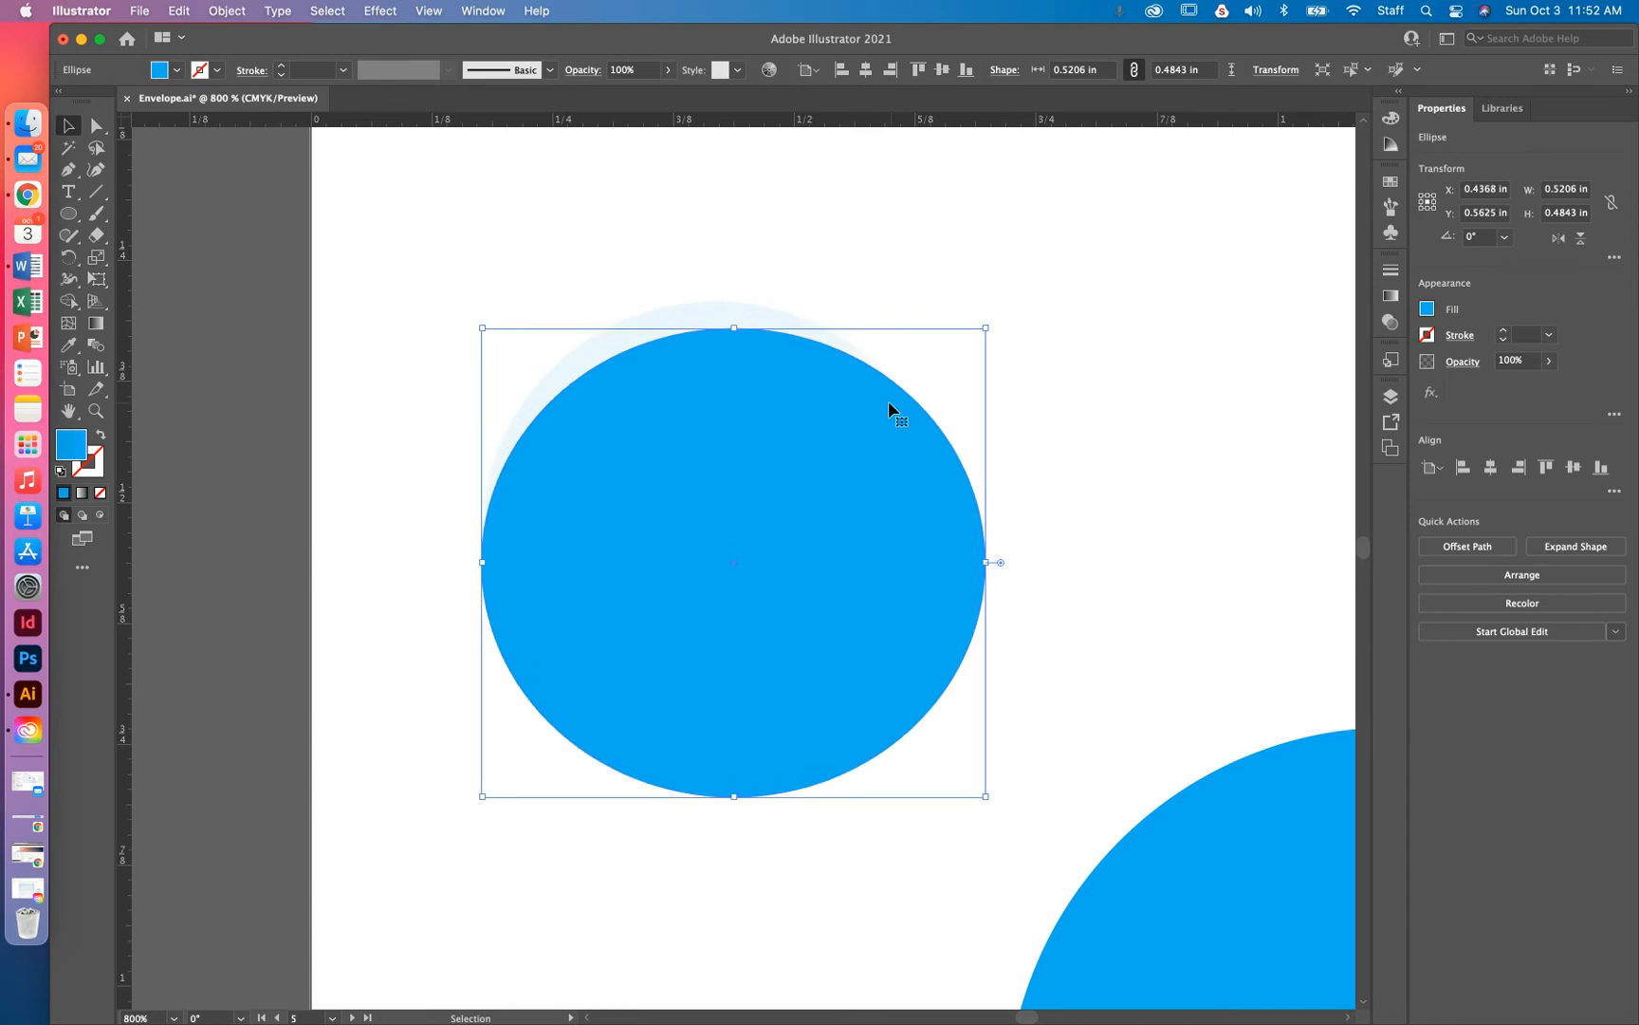
left_click_drag(985, 562, 1011, 563)
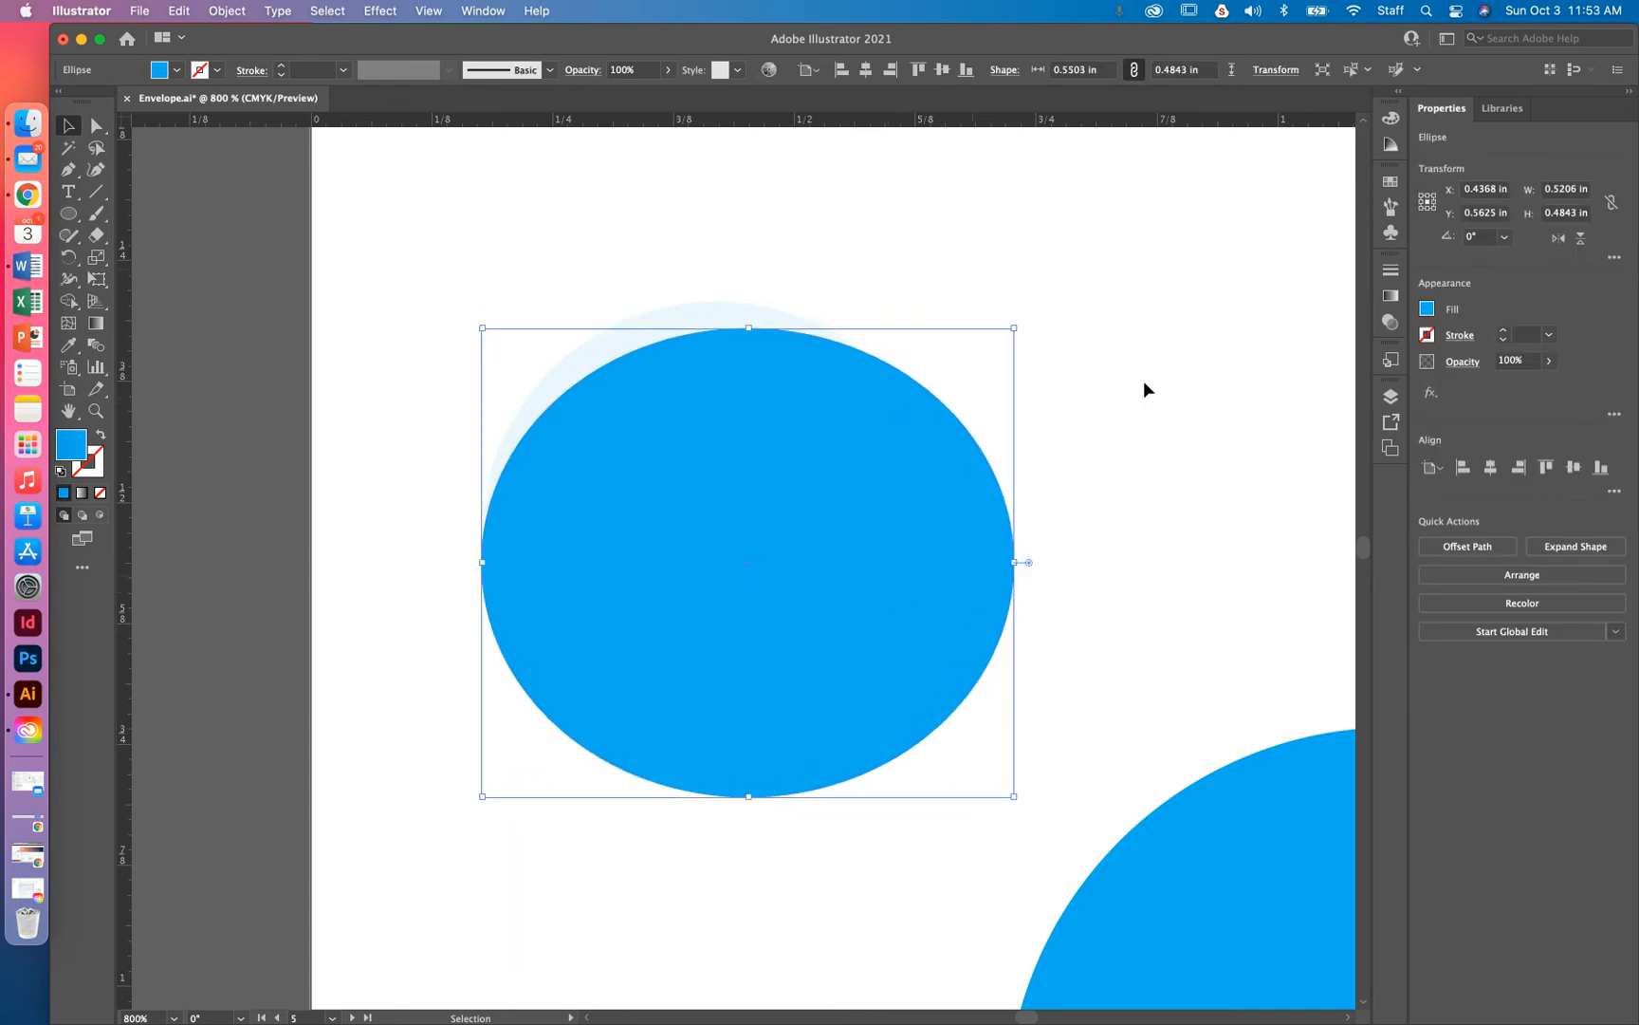
left_click(1144, 381)
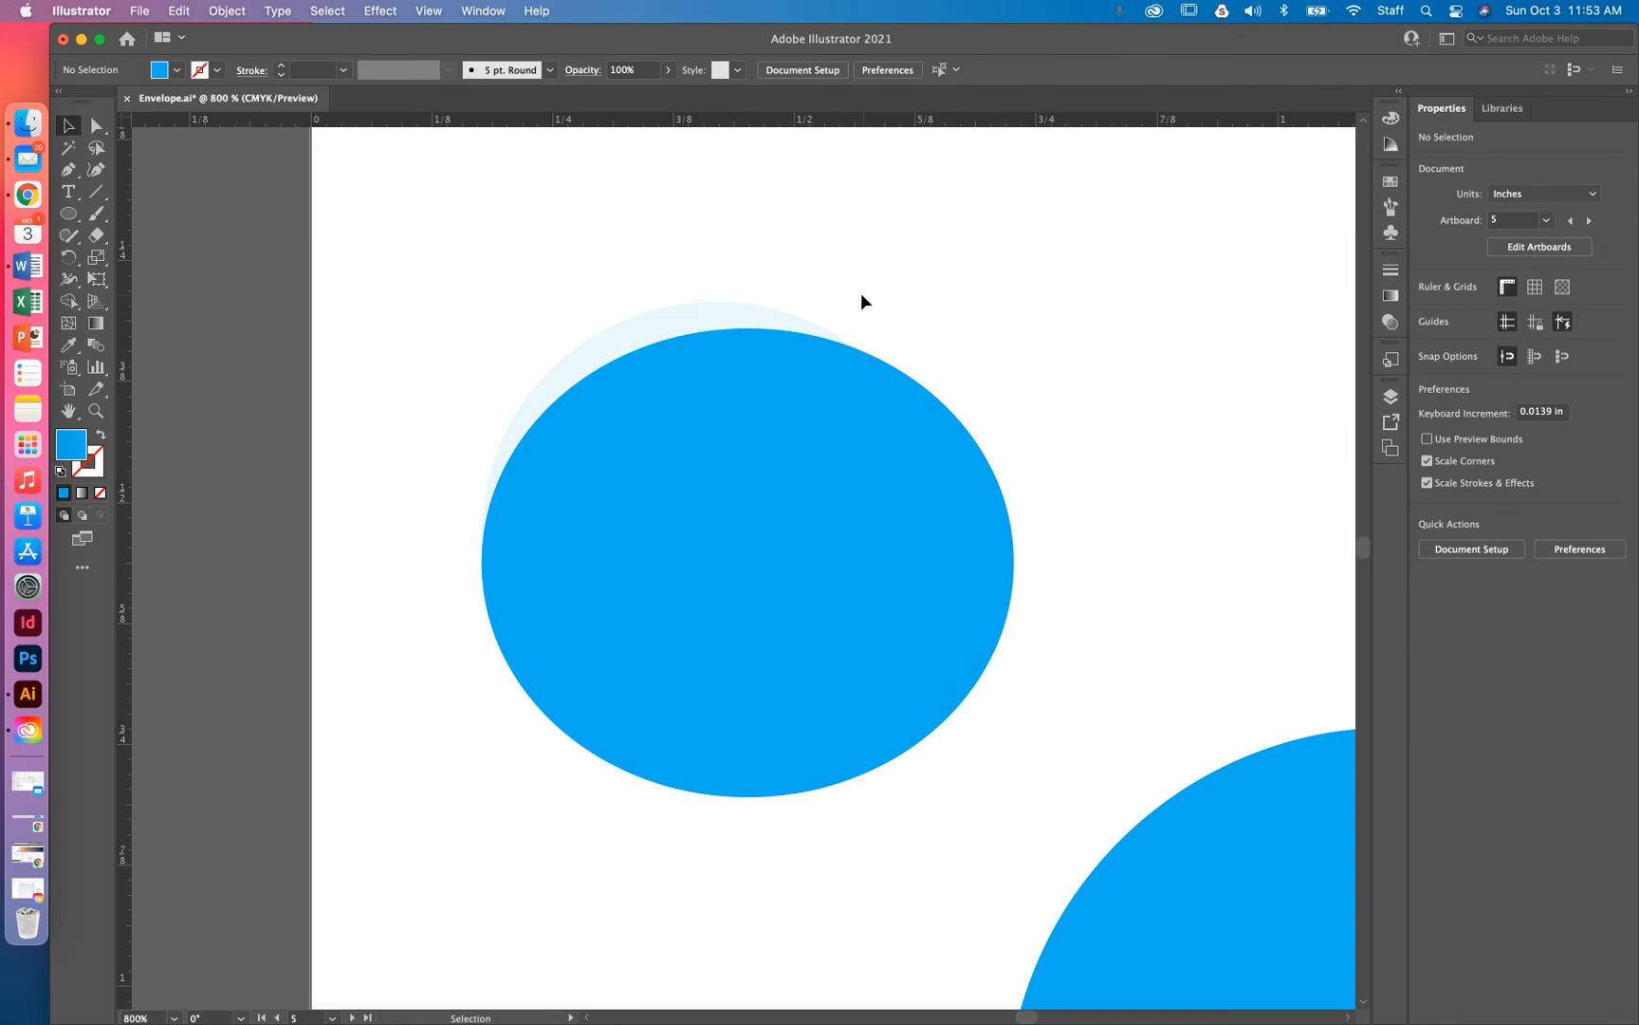
Fine-tune the ellipse's horizontal offset to X 0.4517 in, leaving a pale upper-left crescent
left_click_drag(861, 294, 681, 516)
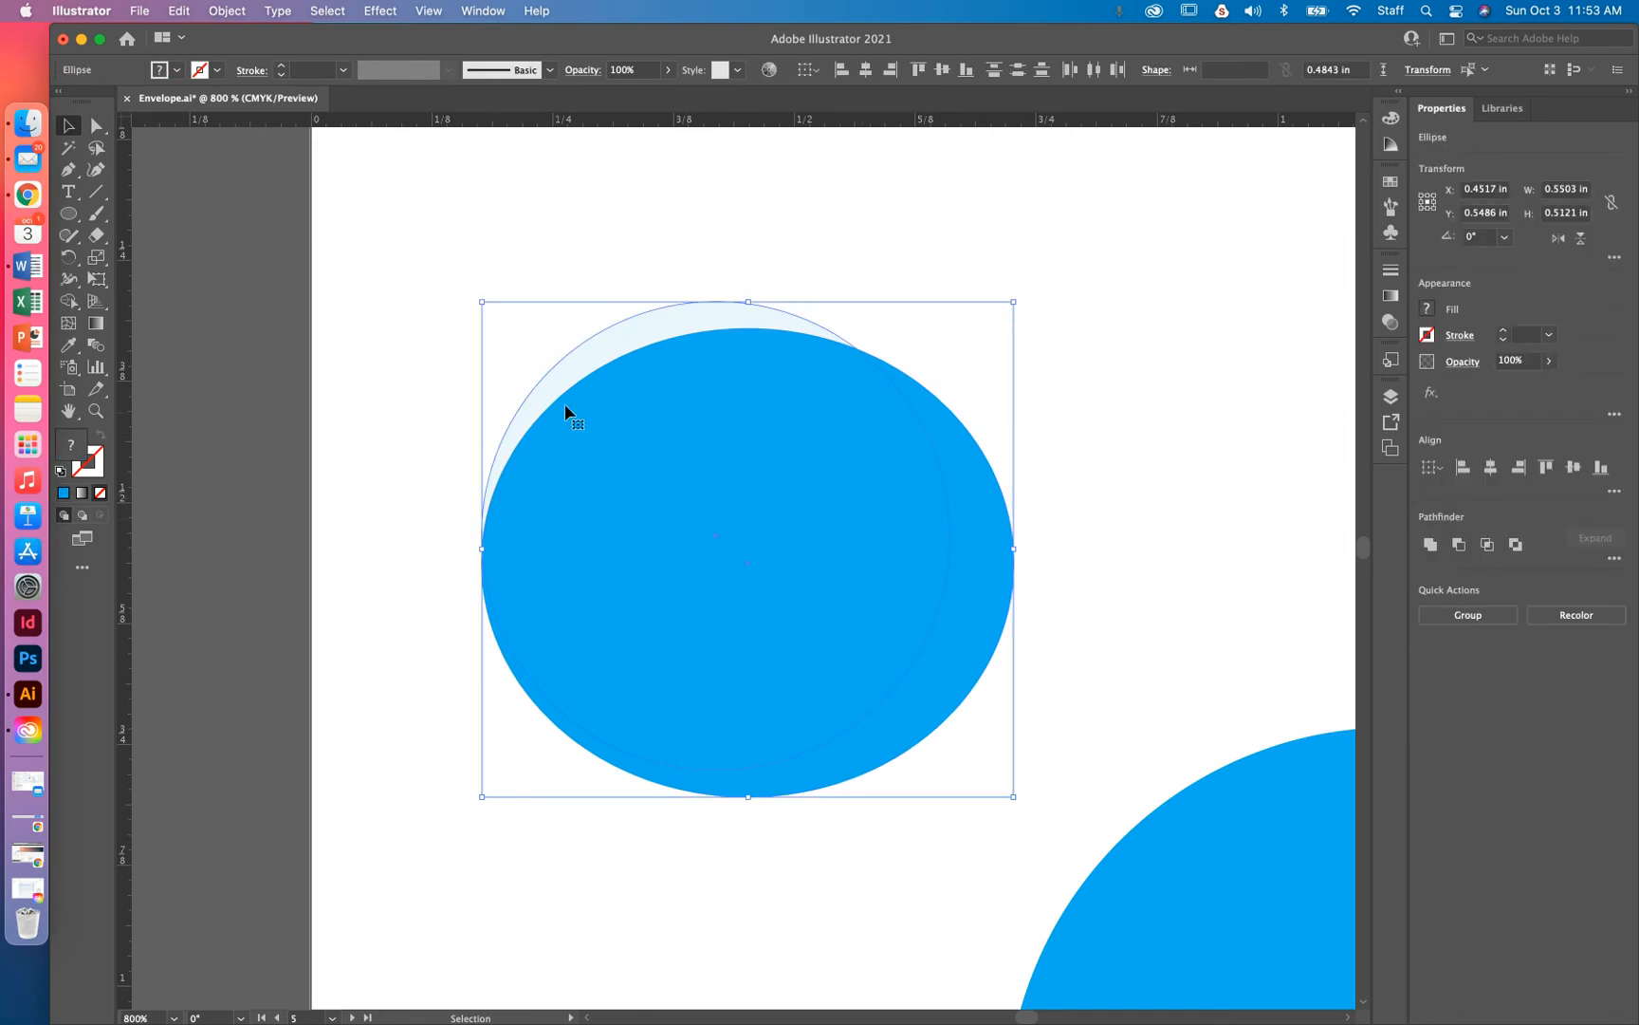
left_click(980, 266)
left_click(743, 630)
key("Left")
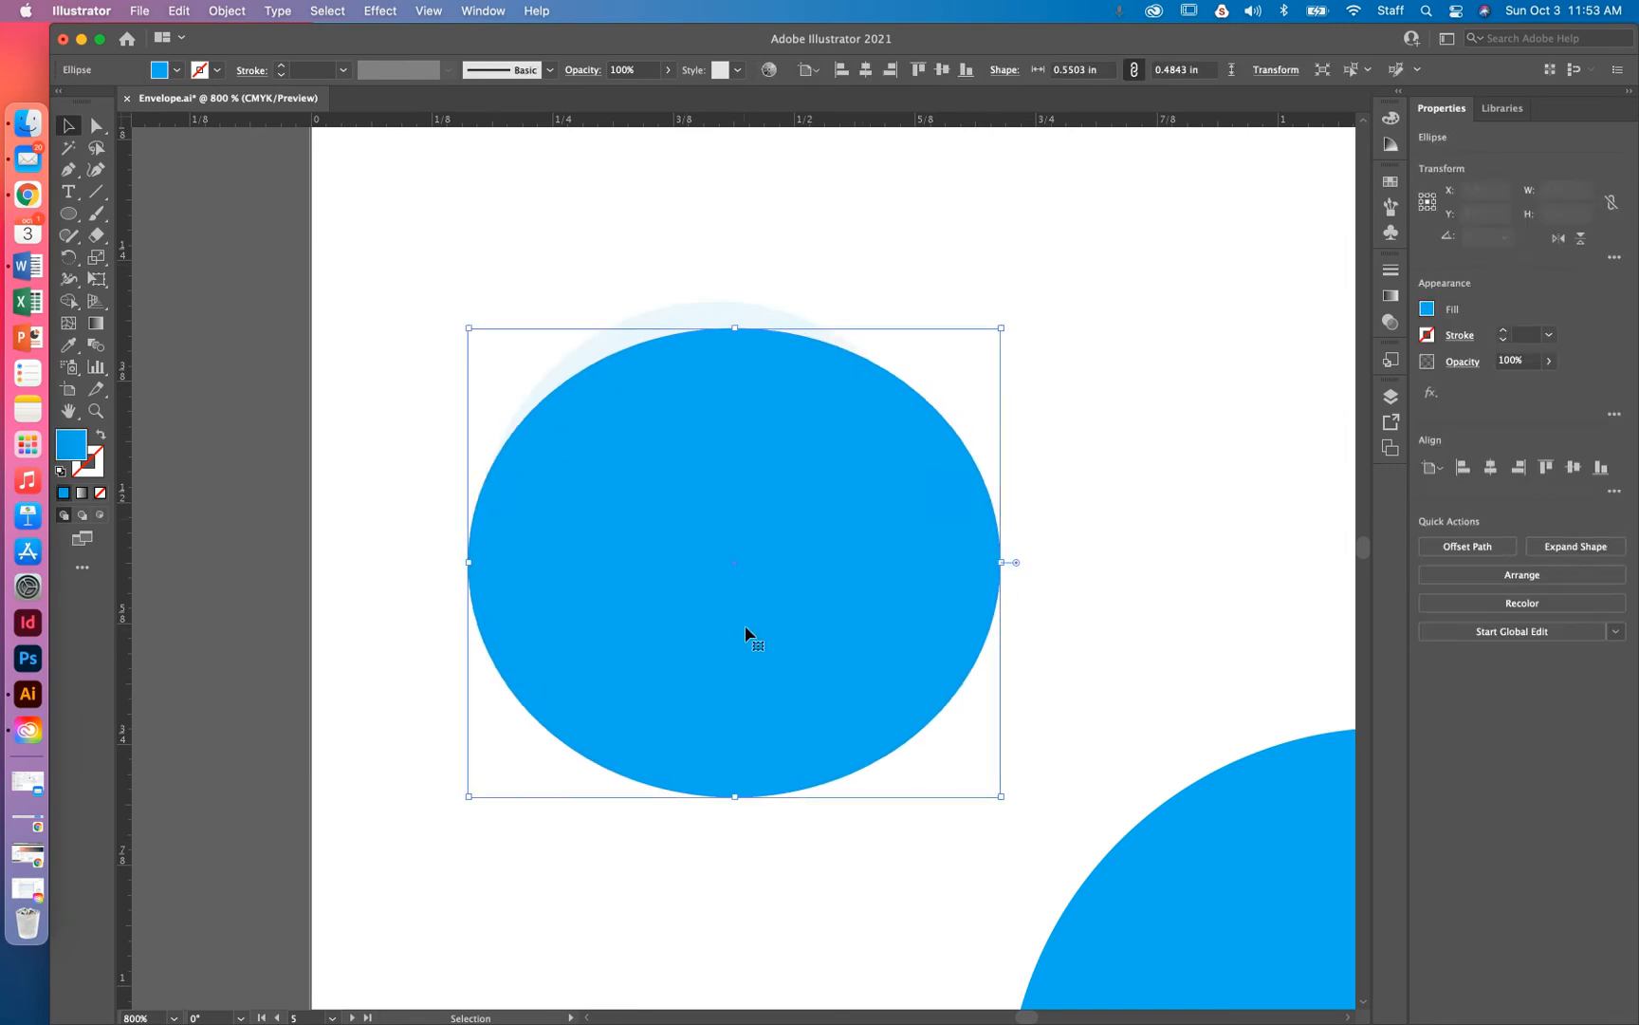
left_click_drag(876, 263, 740, 475)
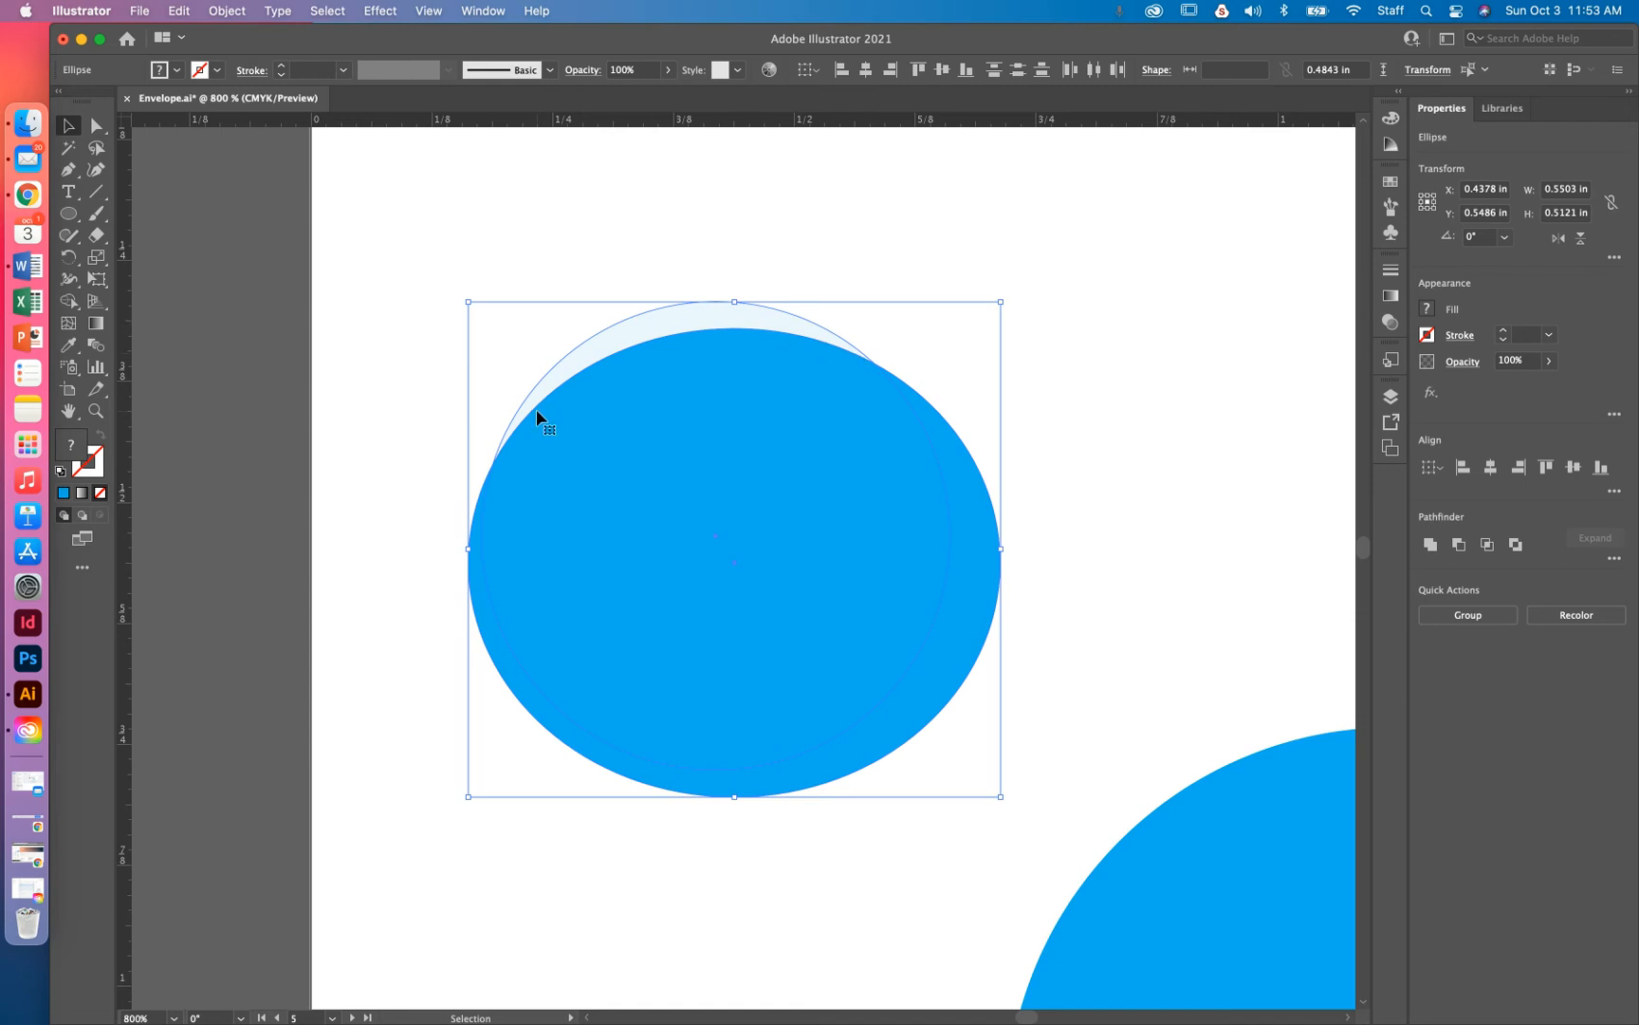
left_click(851, 236)
left_click(829, 461)
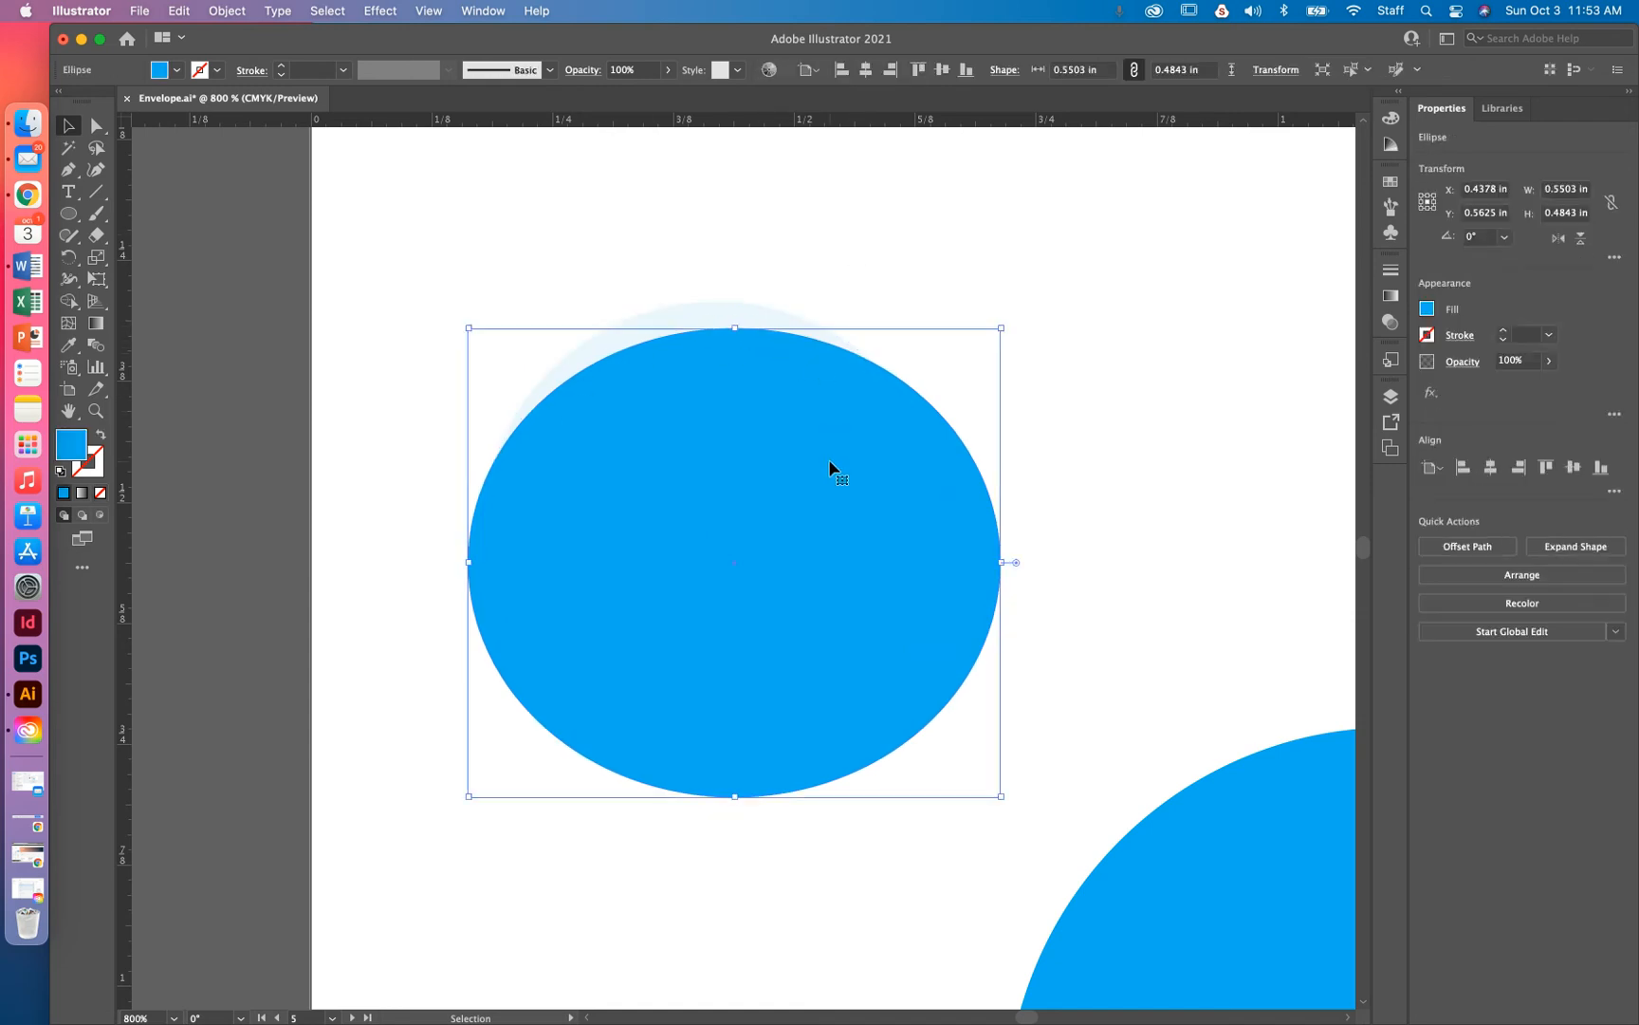
key("Right")
left_click_drag(802, 278, 729, 534)
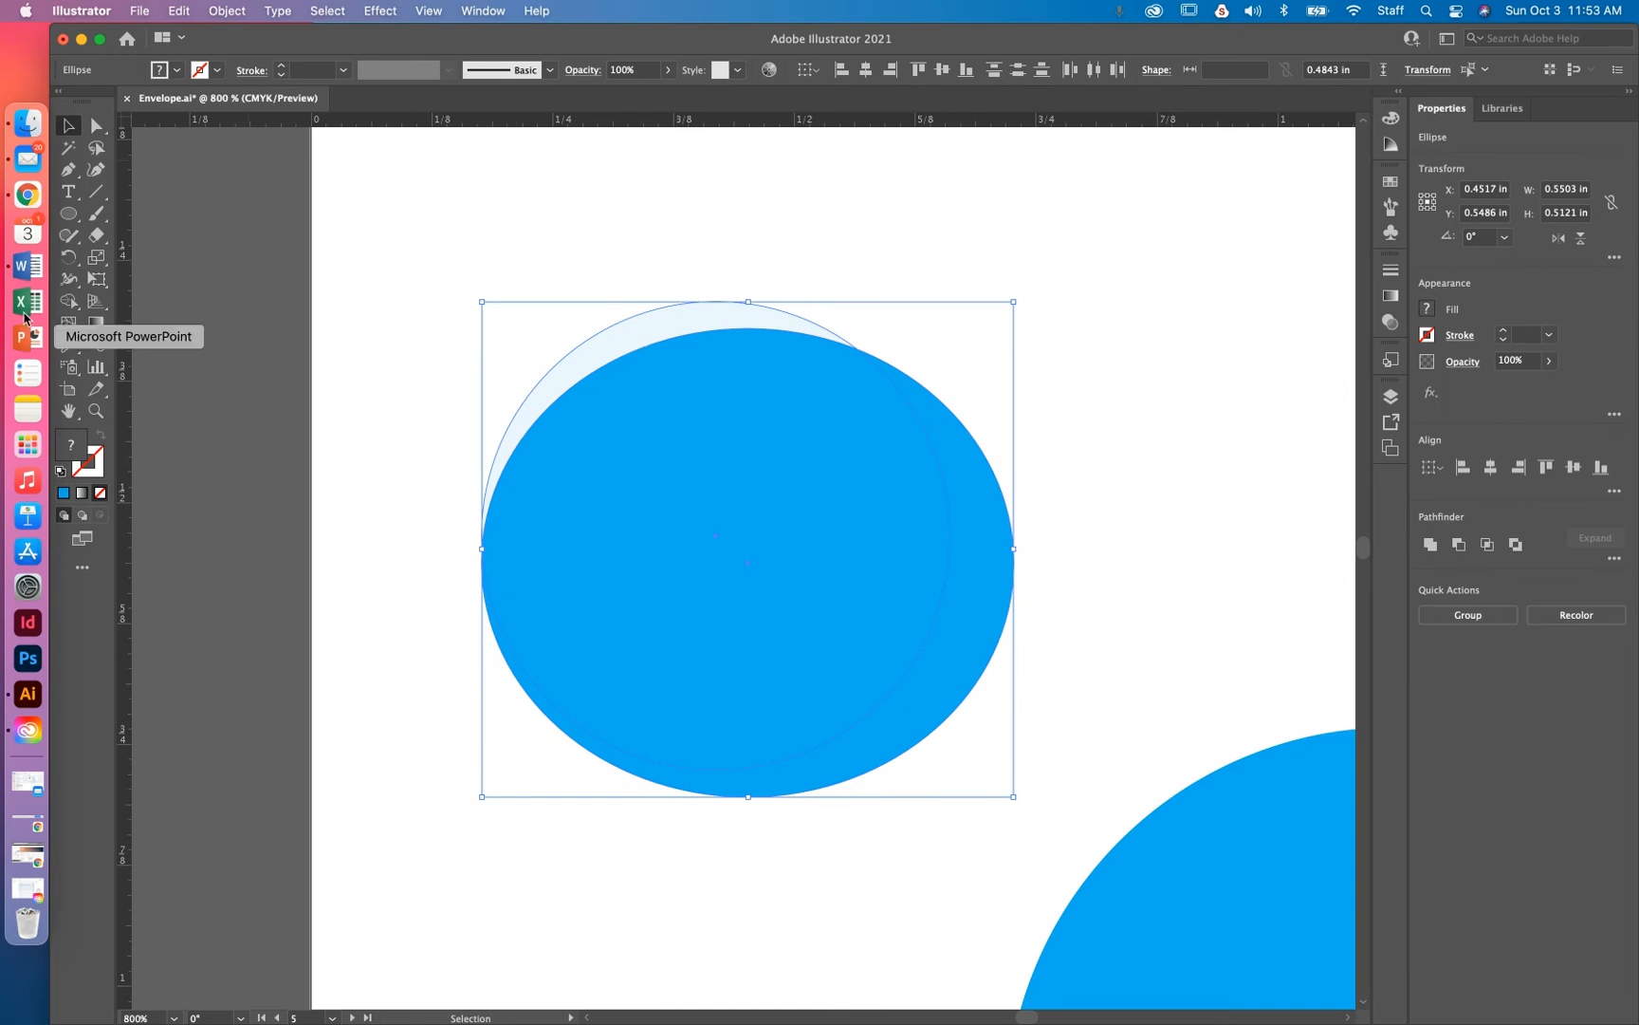
left_click(68, 302)
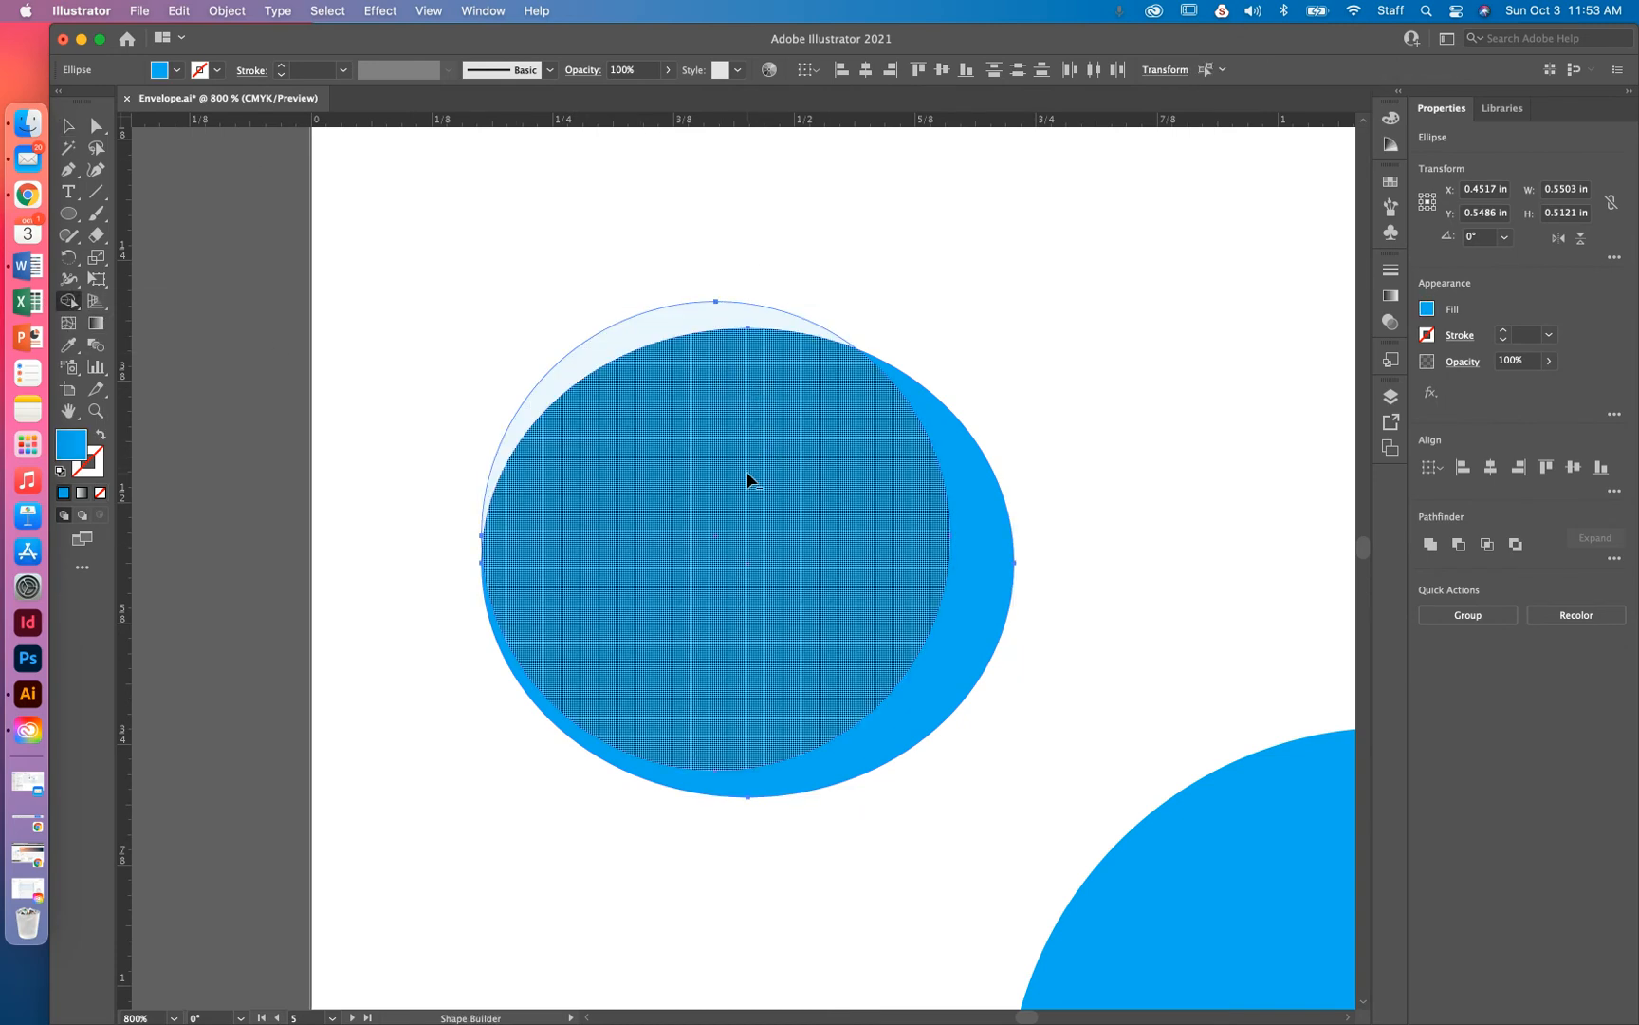
Remove the blue regions with the Shape Builder and move the pale crescent onto the large bubble
mouse_move(749, 480)
left_mouse_down()
mouse_move(953, 565)
mouse_move(1034, 632)
left_mouse_up()
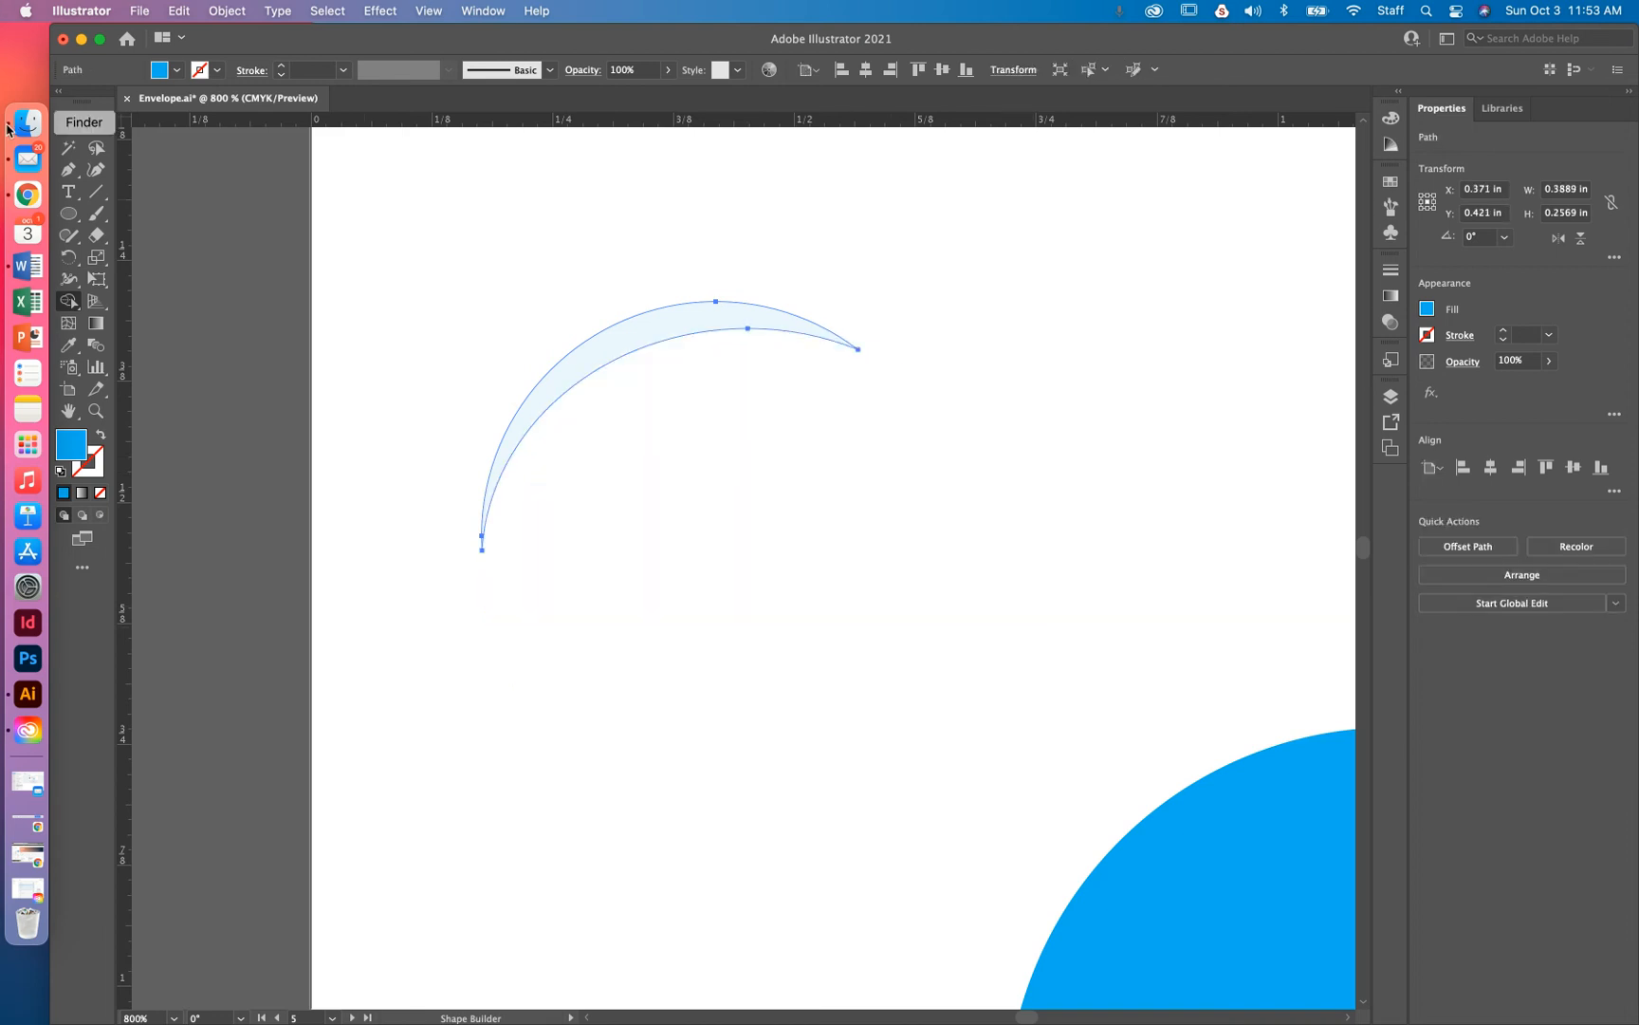
left_click(68, 125)
left_click_drag(739, 333, 970, 355)
key("super+minus")
key("super+minus")
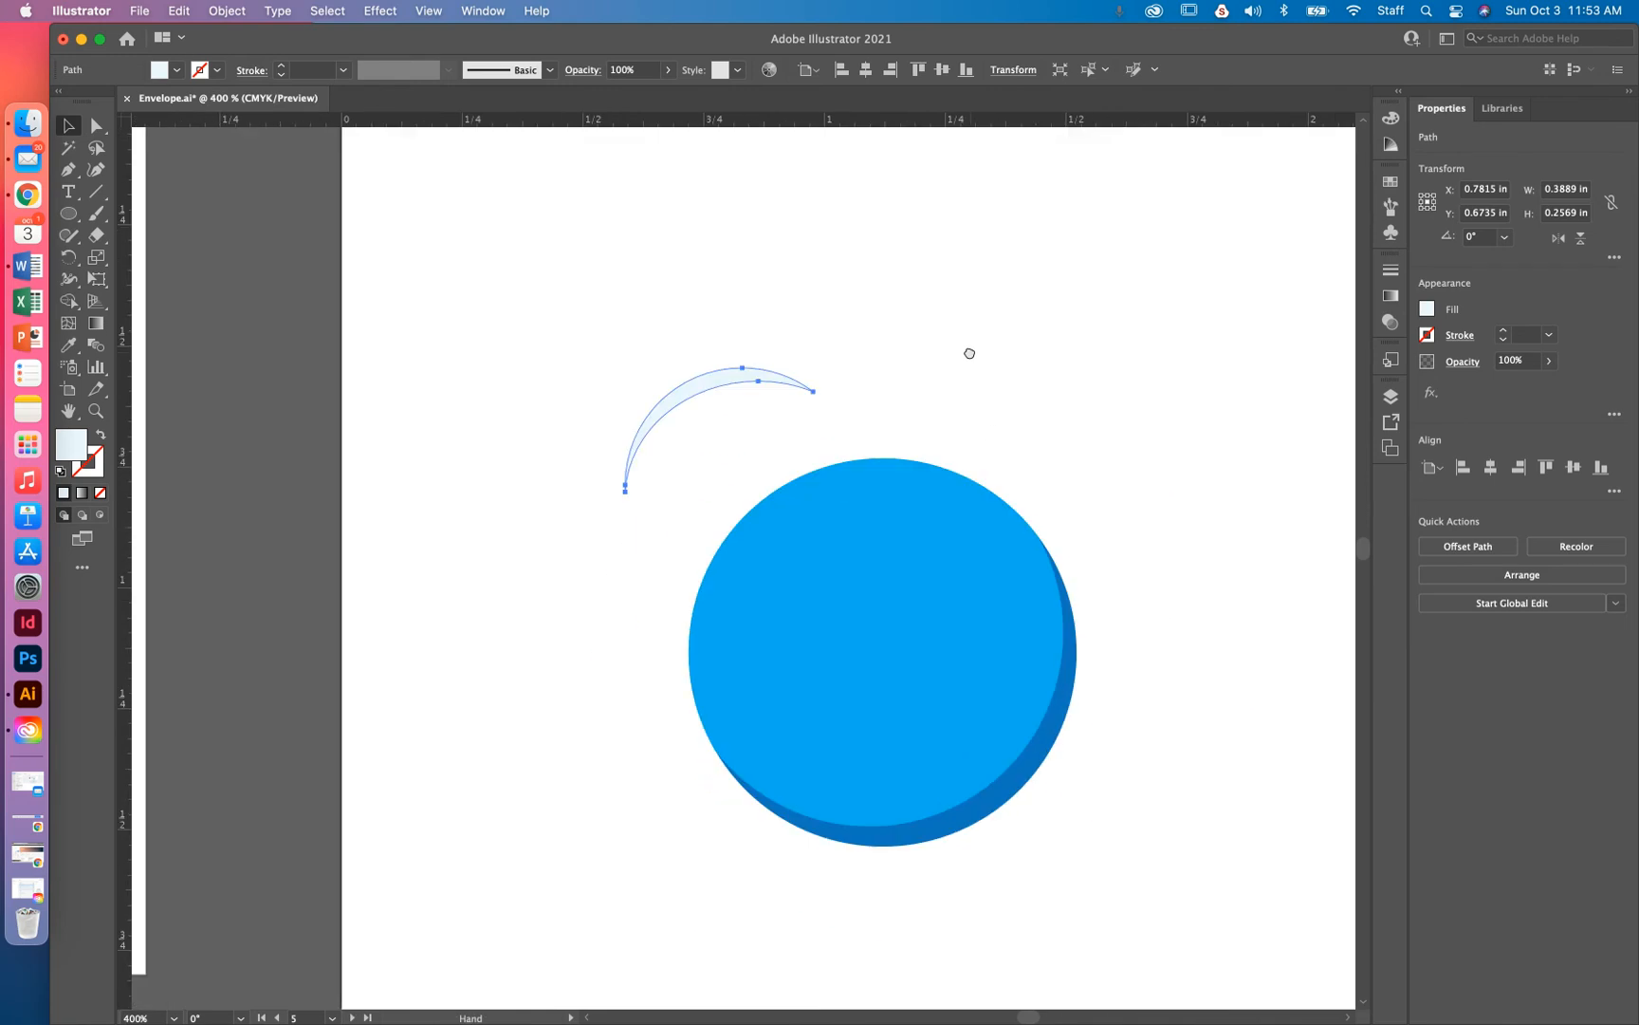
left_click_drag(710, 385, 809, 522)
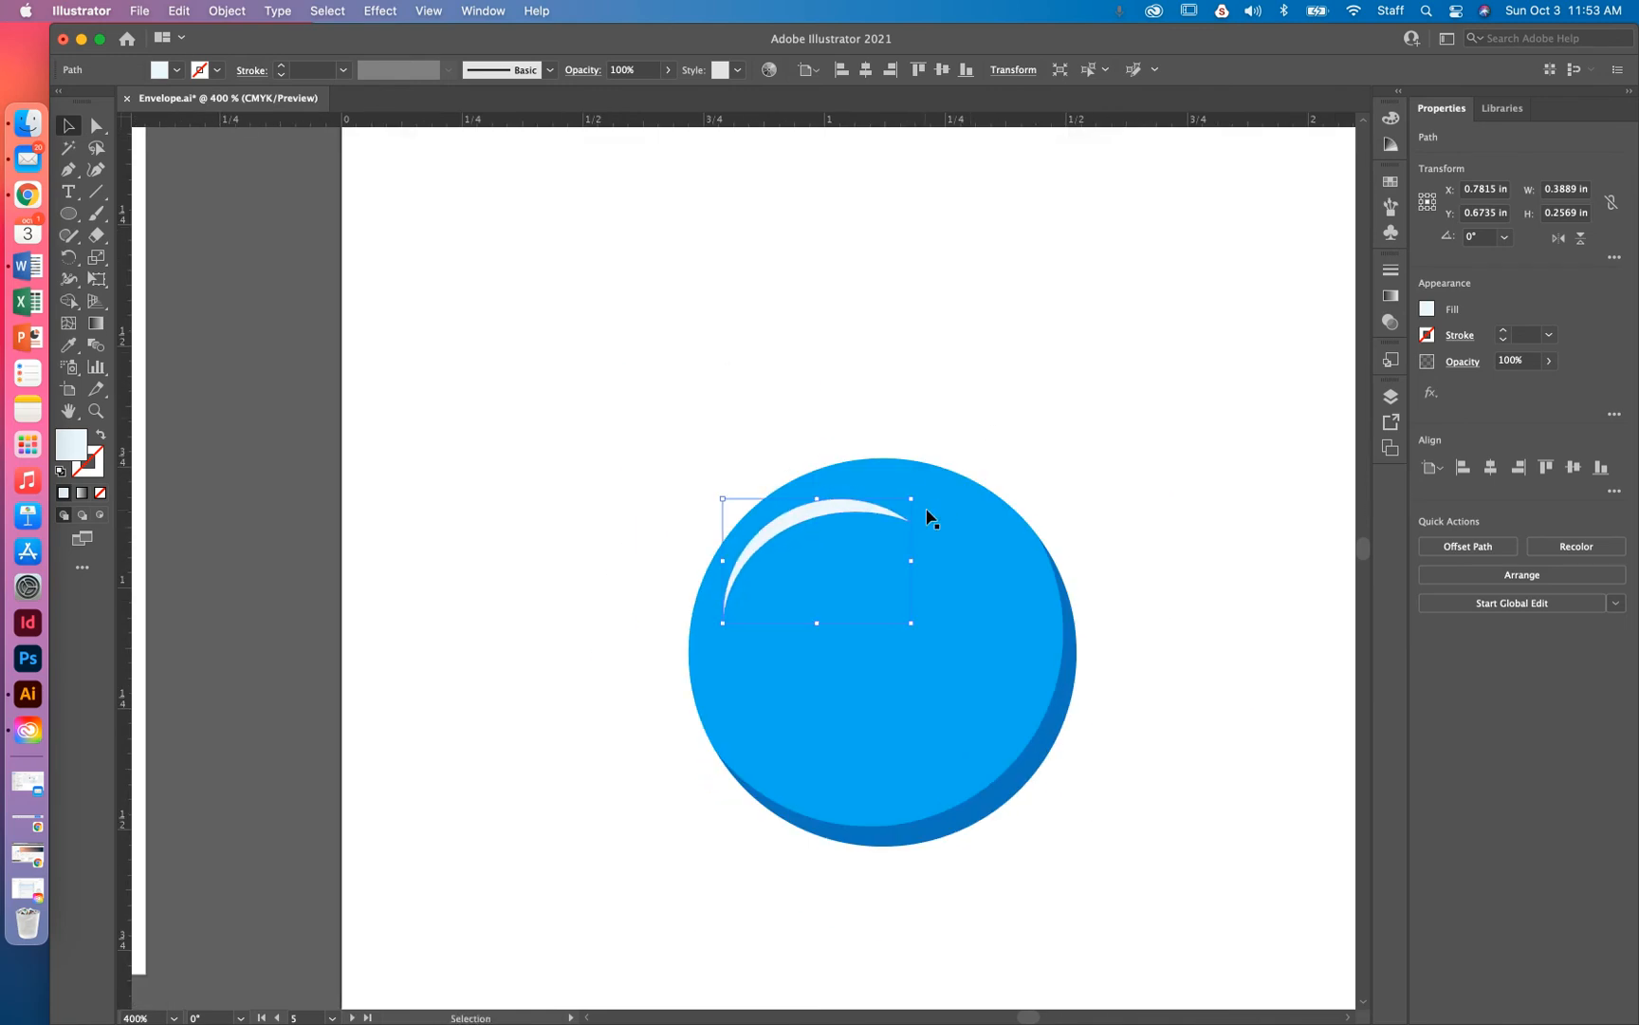
left_click(920, 487)
Rotate the crescent to 20.98° and resize it to 0.3311 × 0.3331 in along the bubble's edge
left_click(877, 509)
left_click_drag(920, 490, 903, 467)
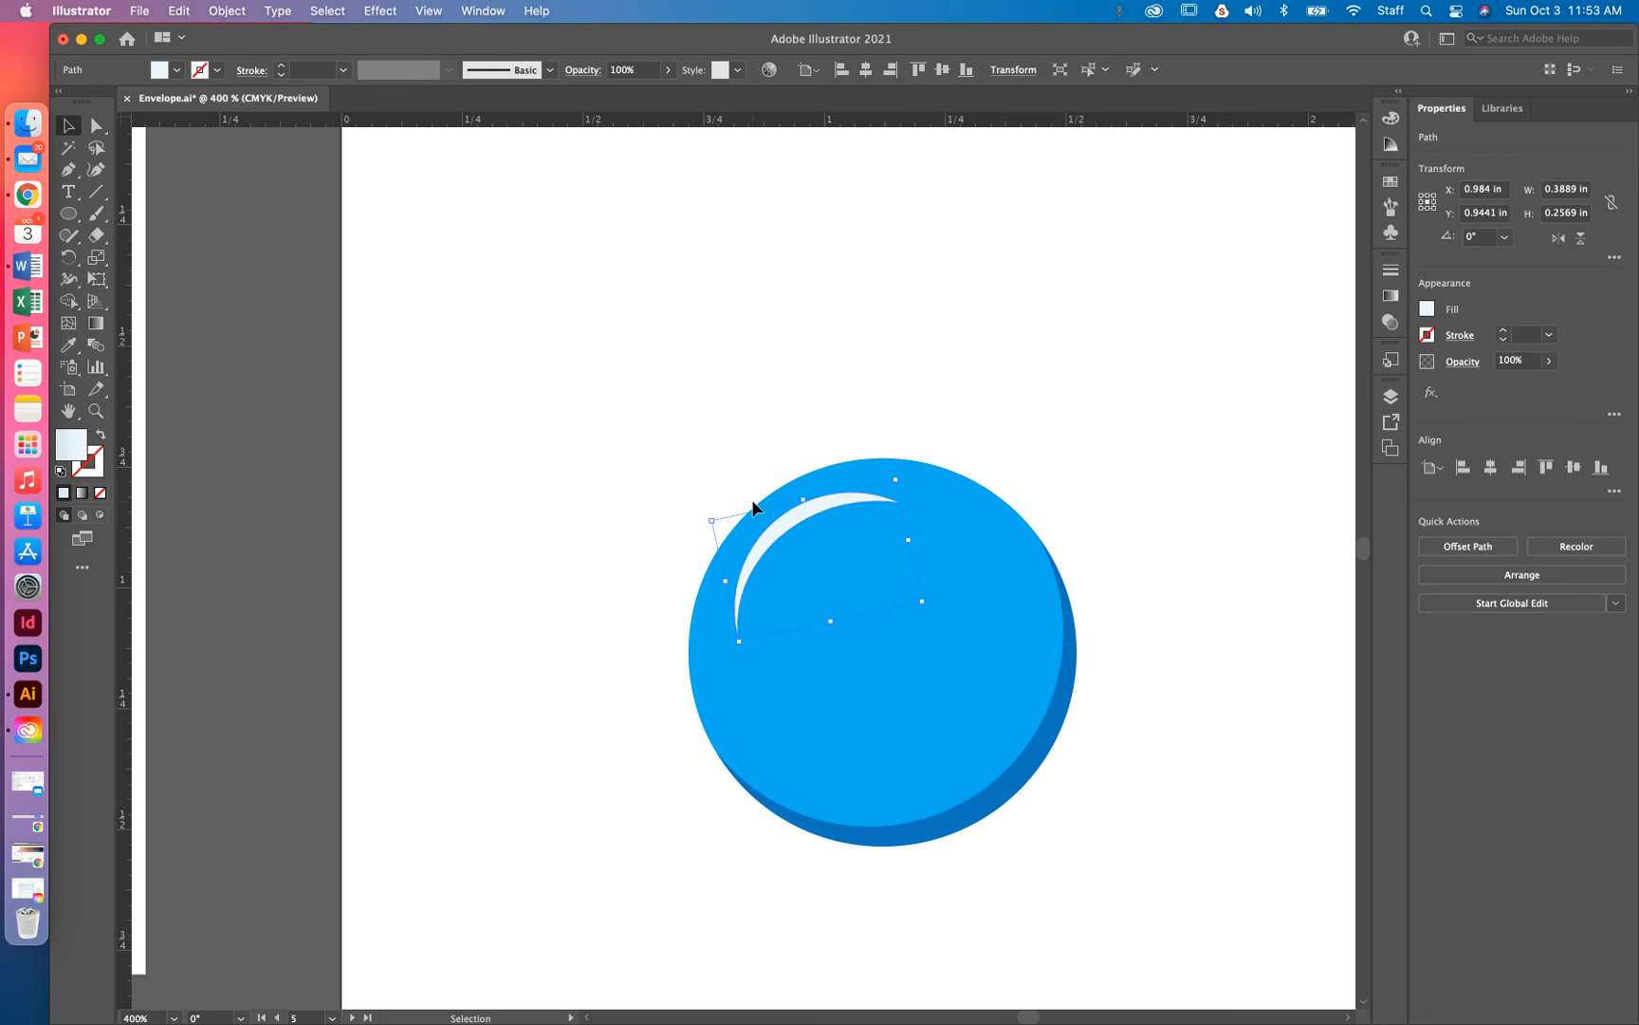
left_click_drag(804, 500, 894, 465)
left_click_drag(787, 535, 775, 533)
left_click_drag(835, 603, 834, 615)
left_click_drag(723, 595, 714, 596)
left_click_drag(844, 492, 856, 486)
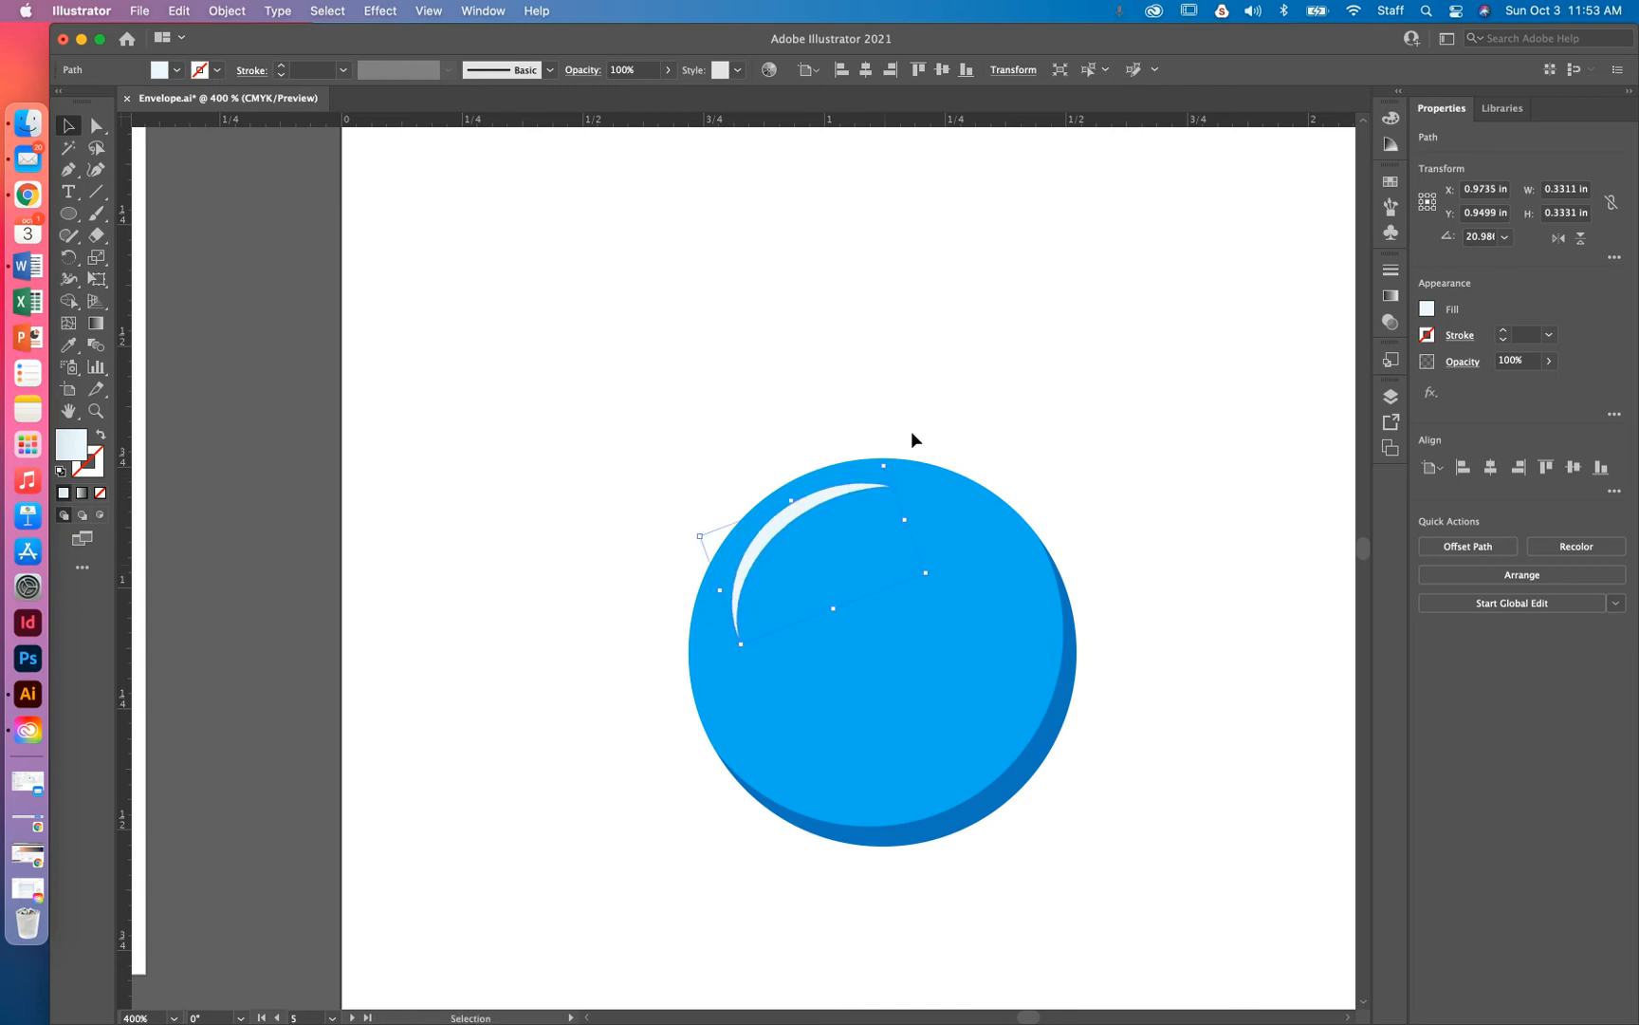
left_click(1276, 588)
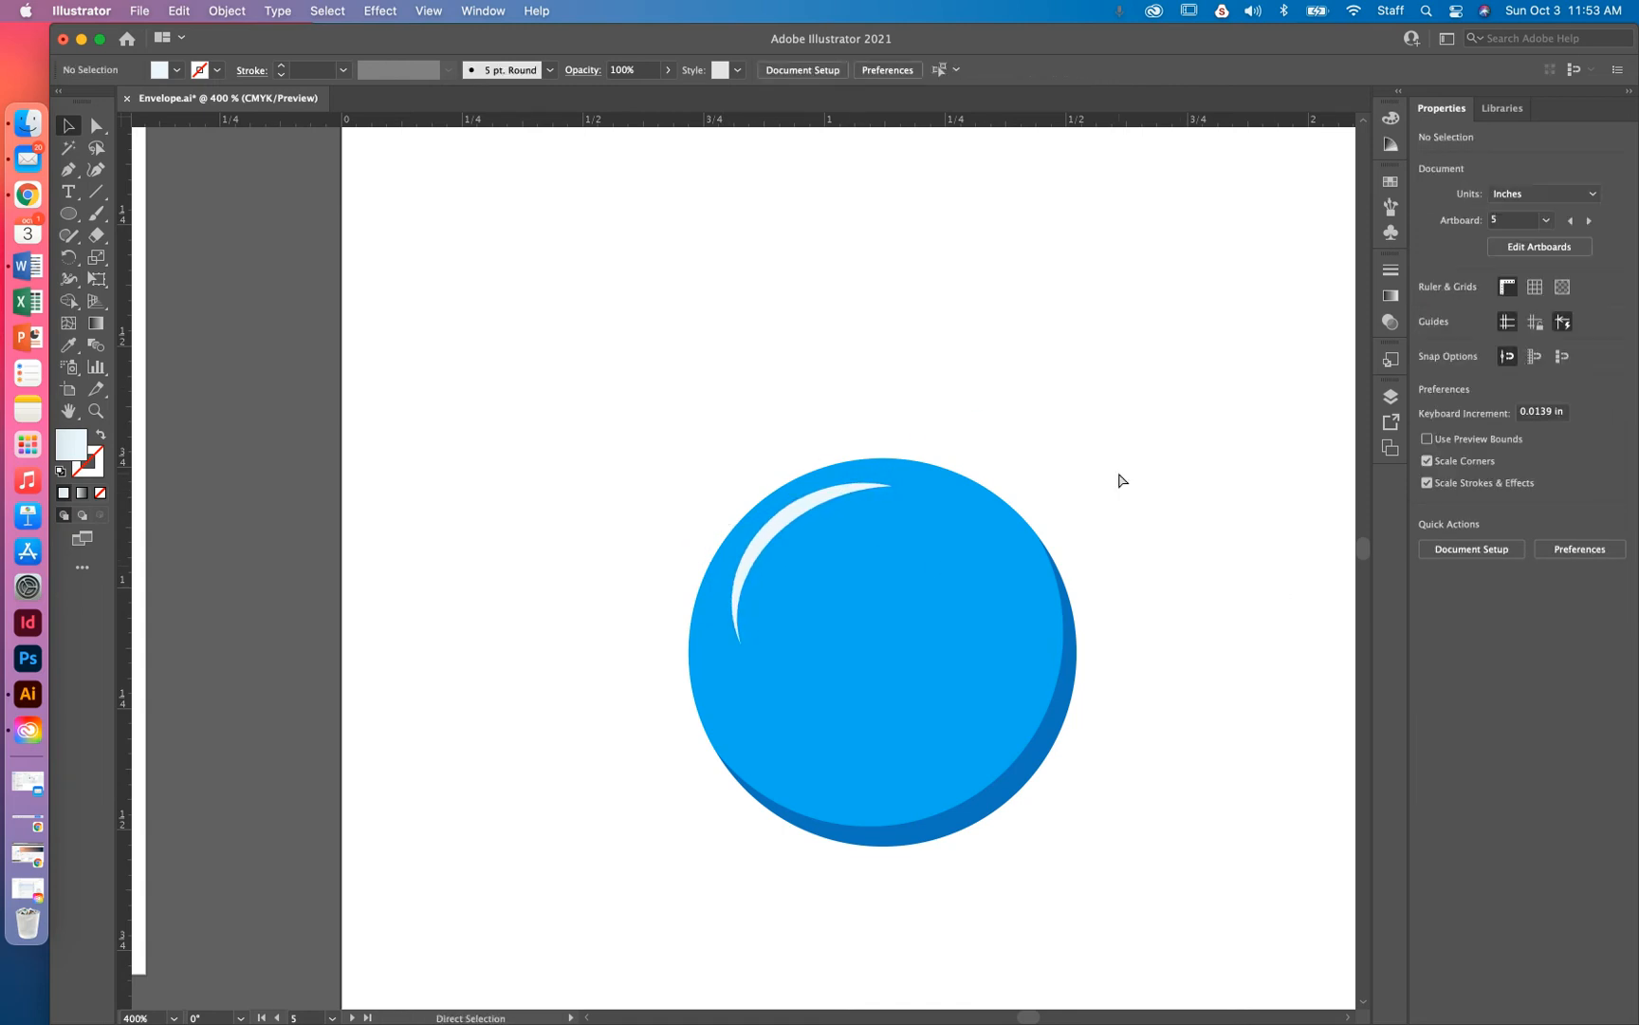
Group the large blue bubble with its crescent highlight
key("super+minus")
key("super+minus")
key("super+minus")
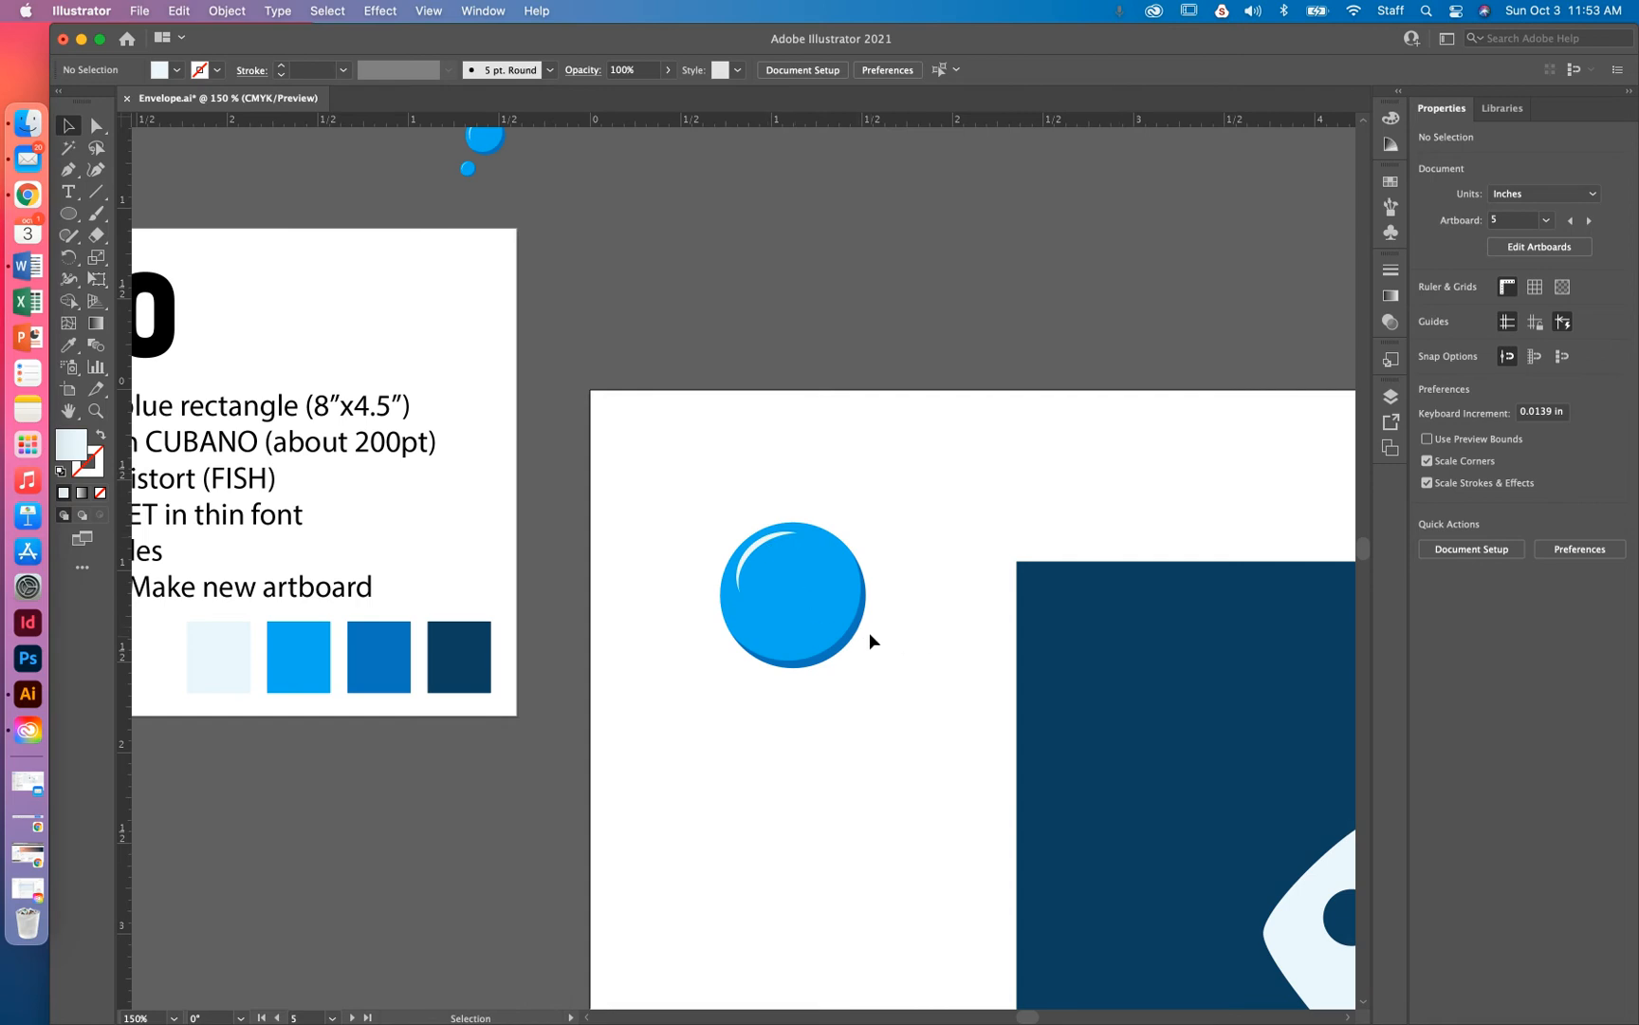
left_click_drag(905, 492, 688, 754)
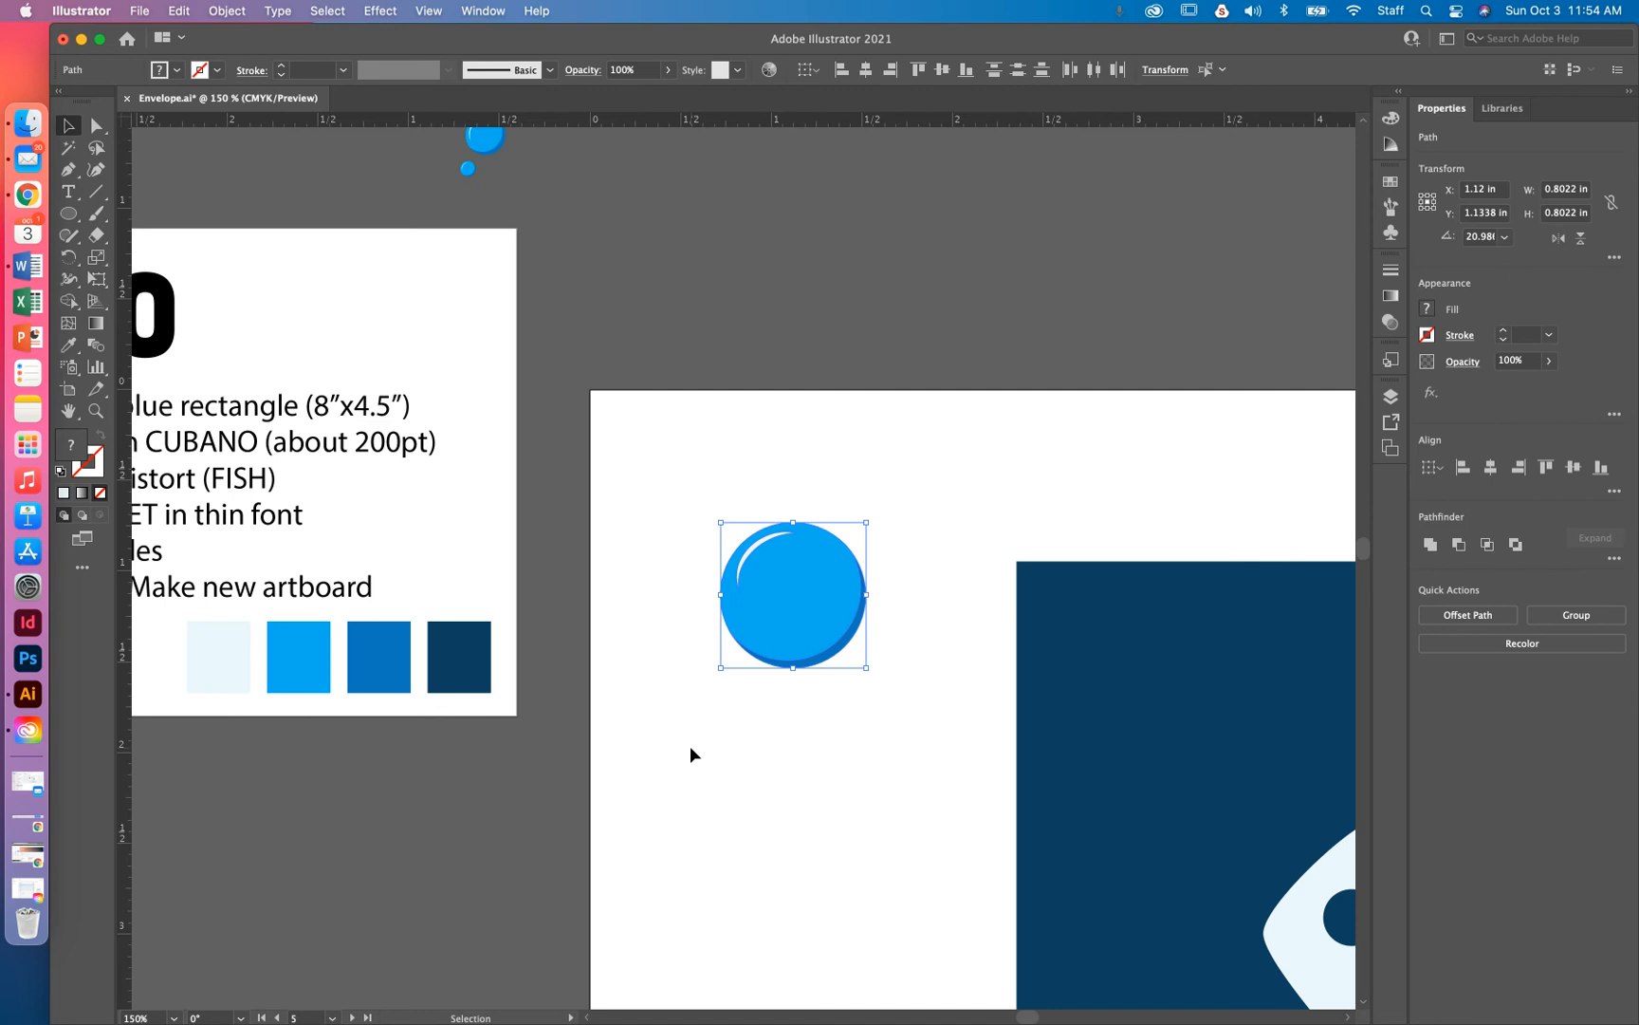
left_click(755, 469)
left_click(1602, 622)
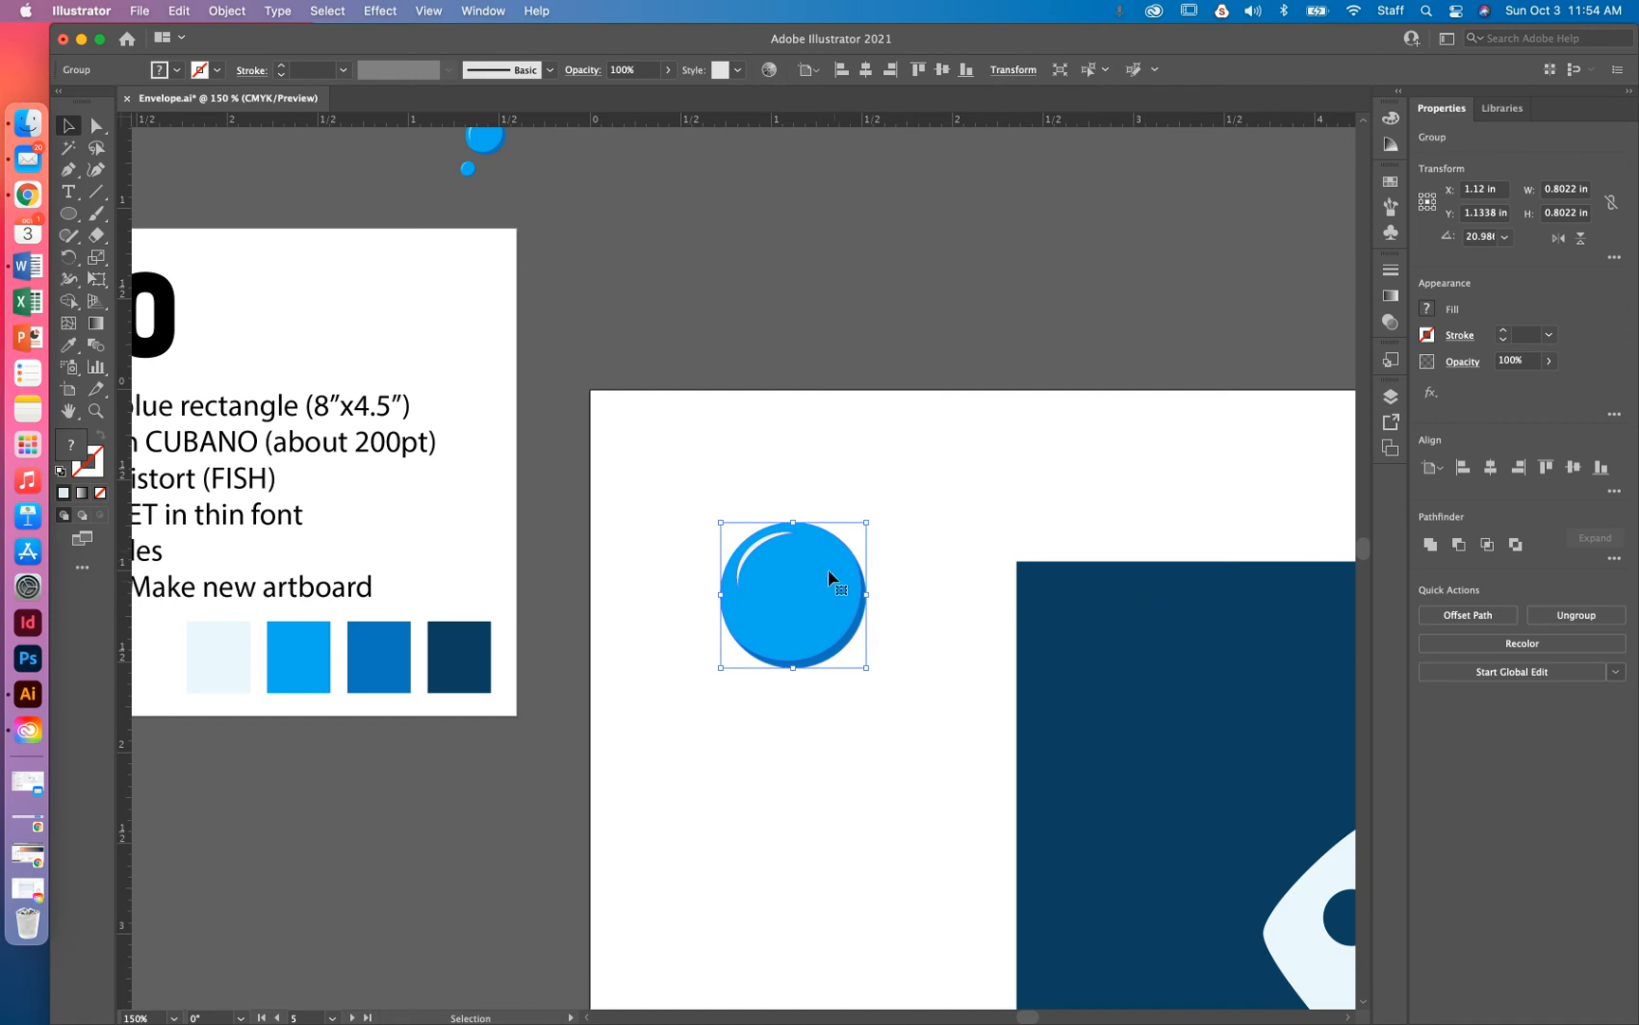
Duplicate the bubble, shrink the copy, and place it directly under the large bubble
left_click_drag(811, 589, 977, 588)
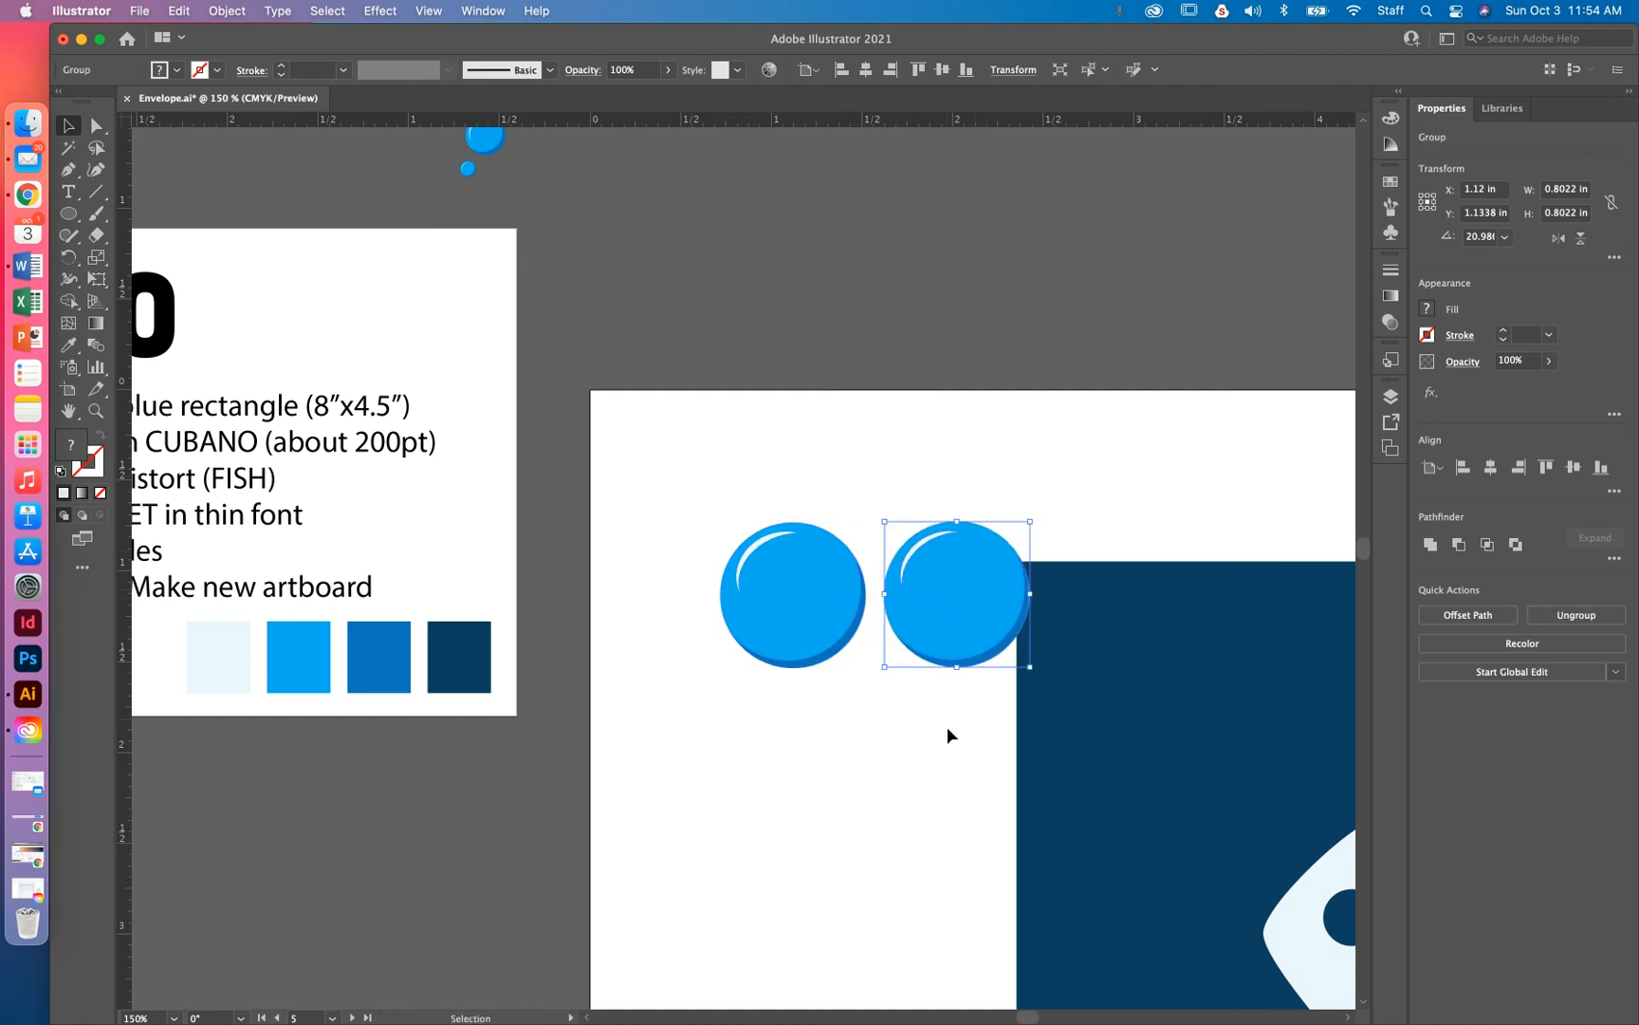
left_click_drag(1029, 666, 739, 695)
left_click_drag(798, 646, 805, 711)
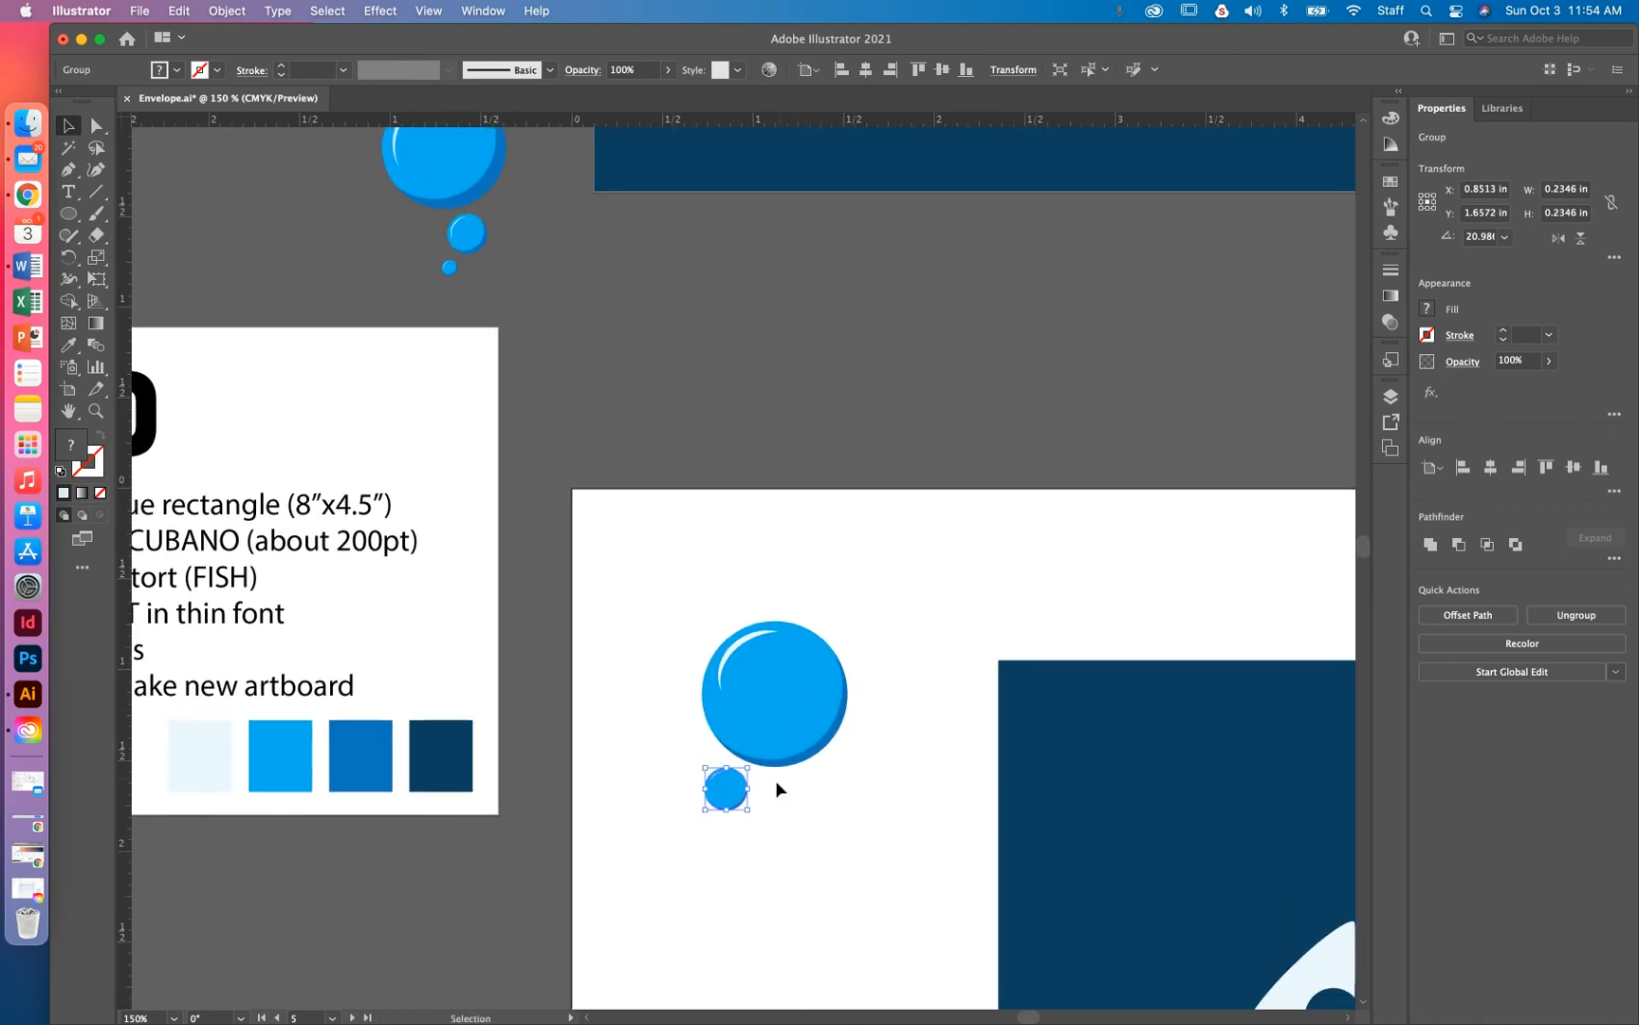
mouse_move(740, 795)
left_mouse_down()
mouse_move(808, 797)
mouse_move(727, 848)
mouse_move(767, 815)
left_mouse_up()
Copy smaller bubbles above the large one and group all bubbles into one cluster
scroll(669, 759, "up", 3)
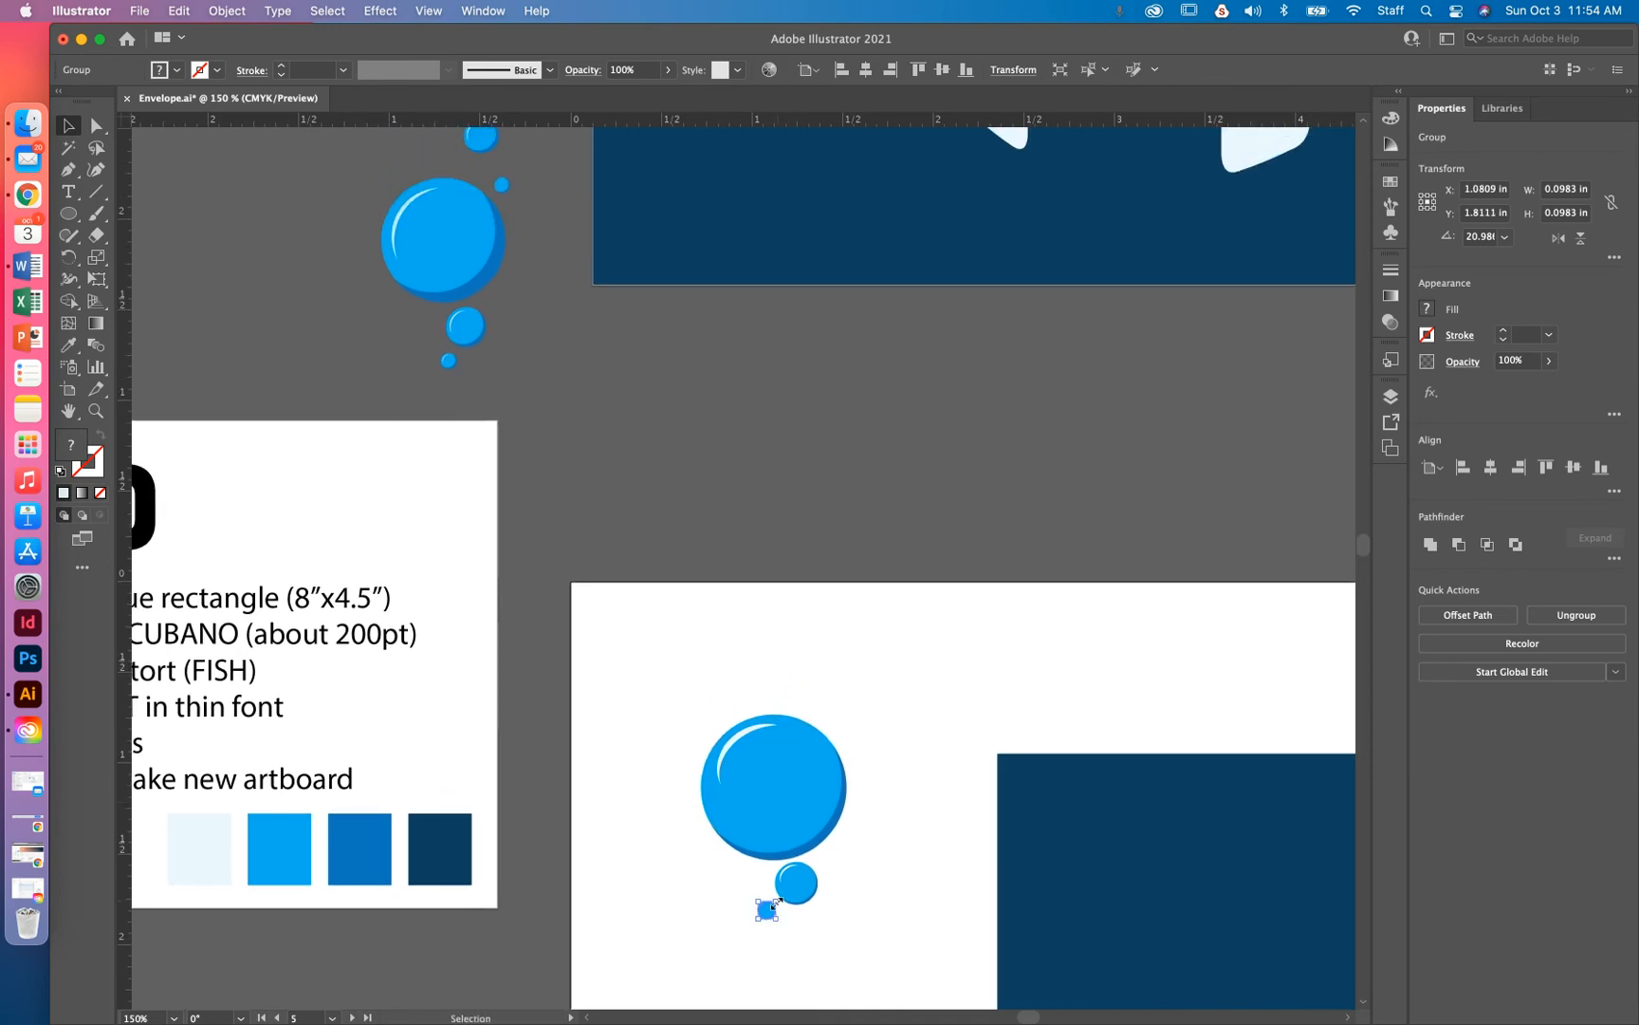
left_click_drag(767, 914, 836, 711)
left_click_drag(809, 888, 815, 681)
left_click(911, 680)
scroll(666, 662, "down", 2)
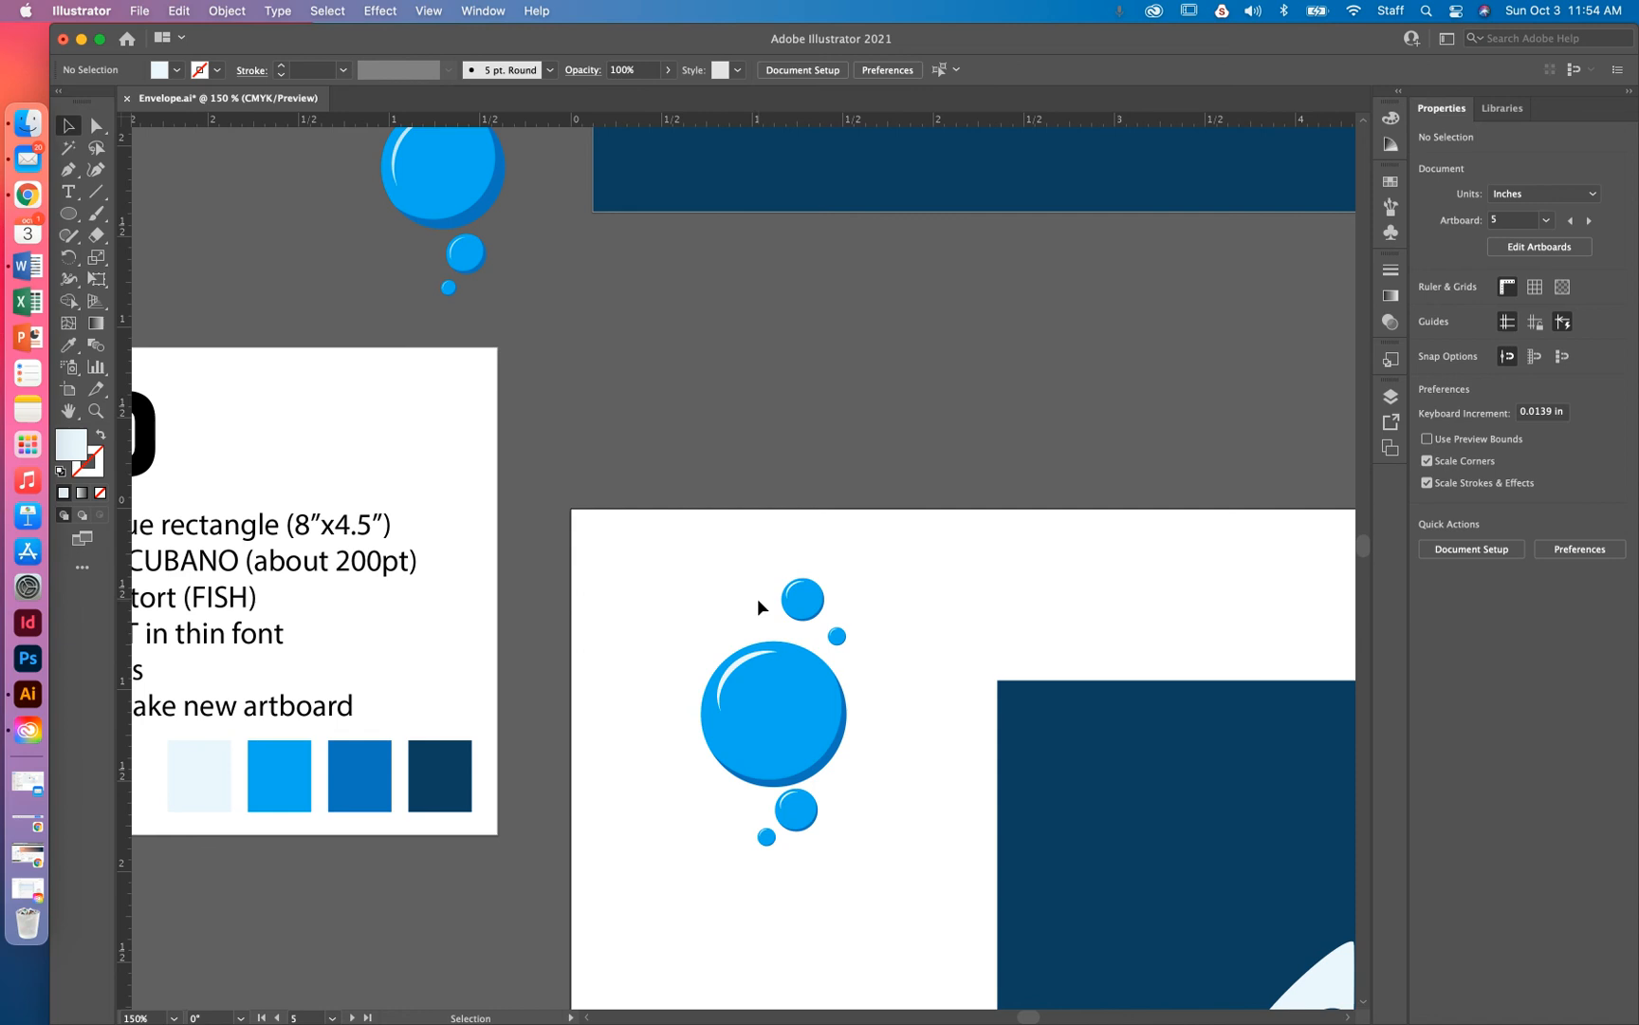
left_click_drag(859, 882, 681, 587)
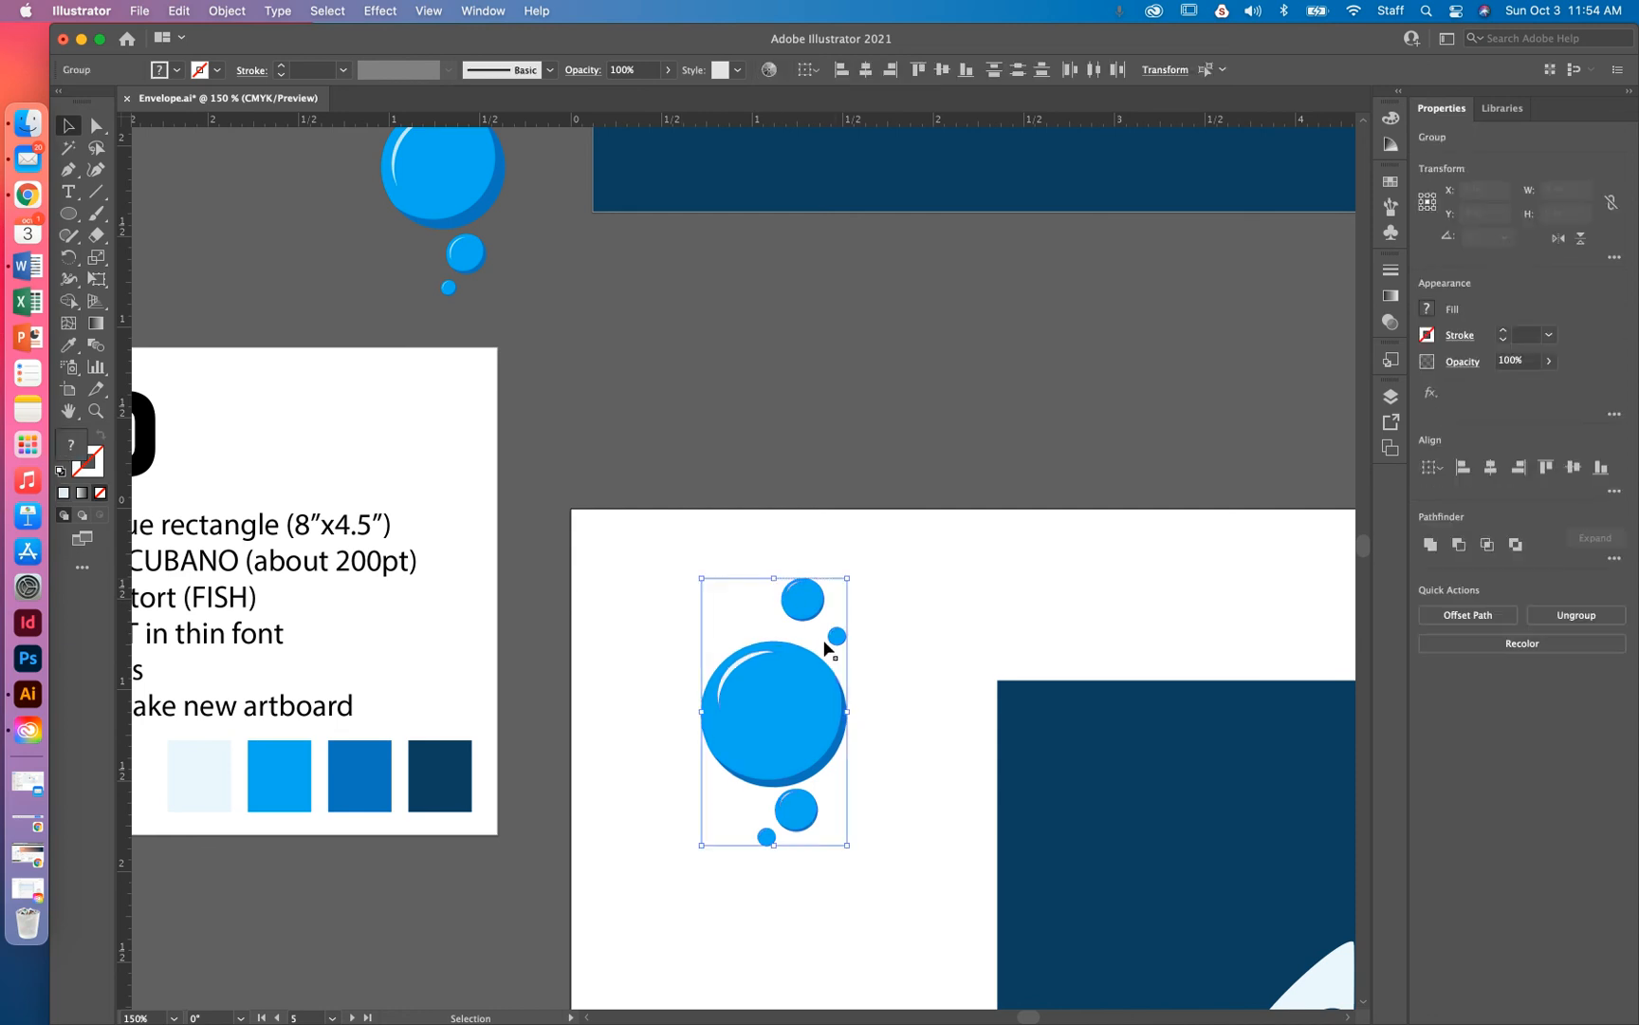
key("super+h")
key("super+shift+a")
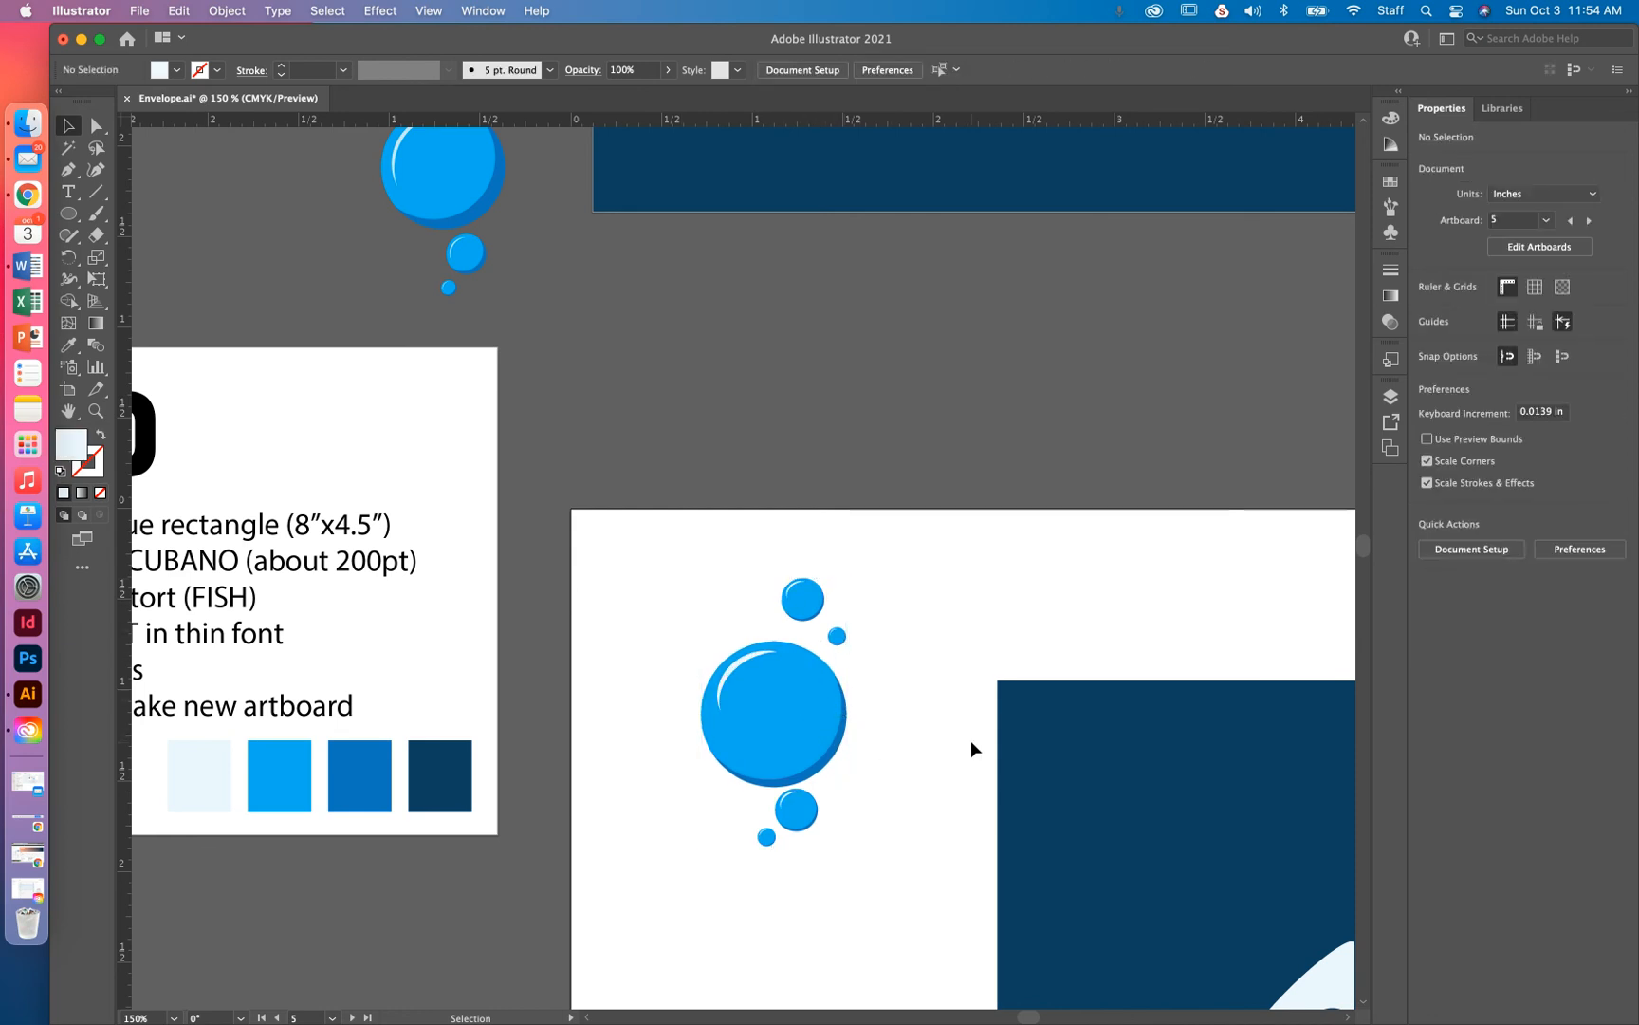
key("super+minus")
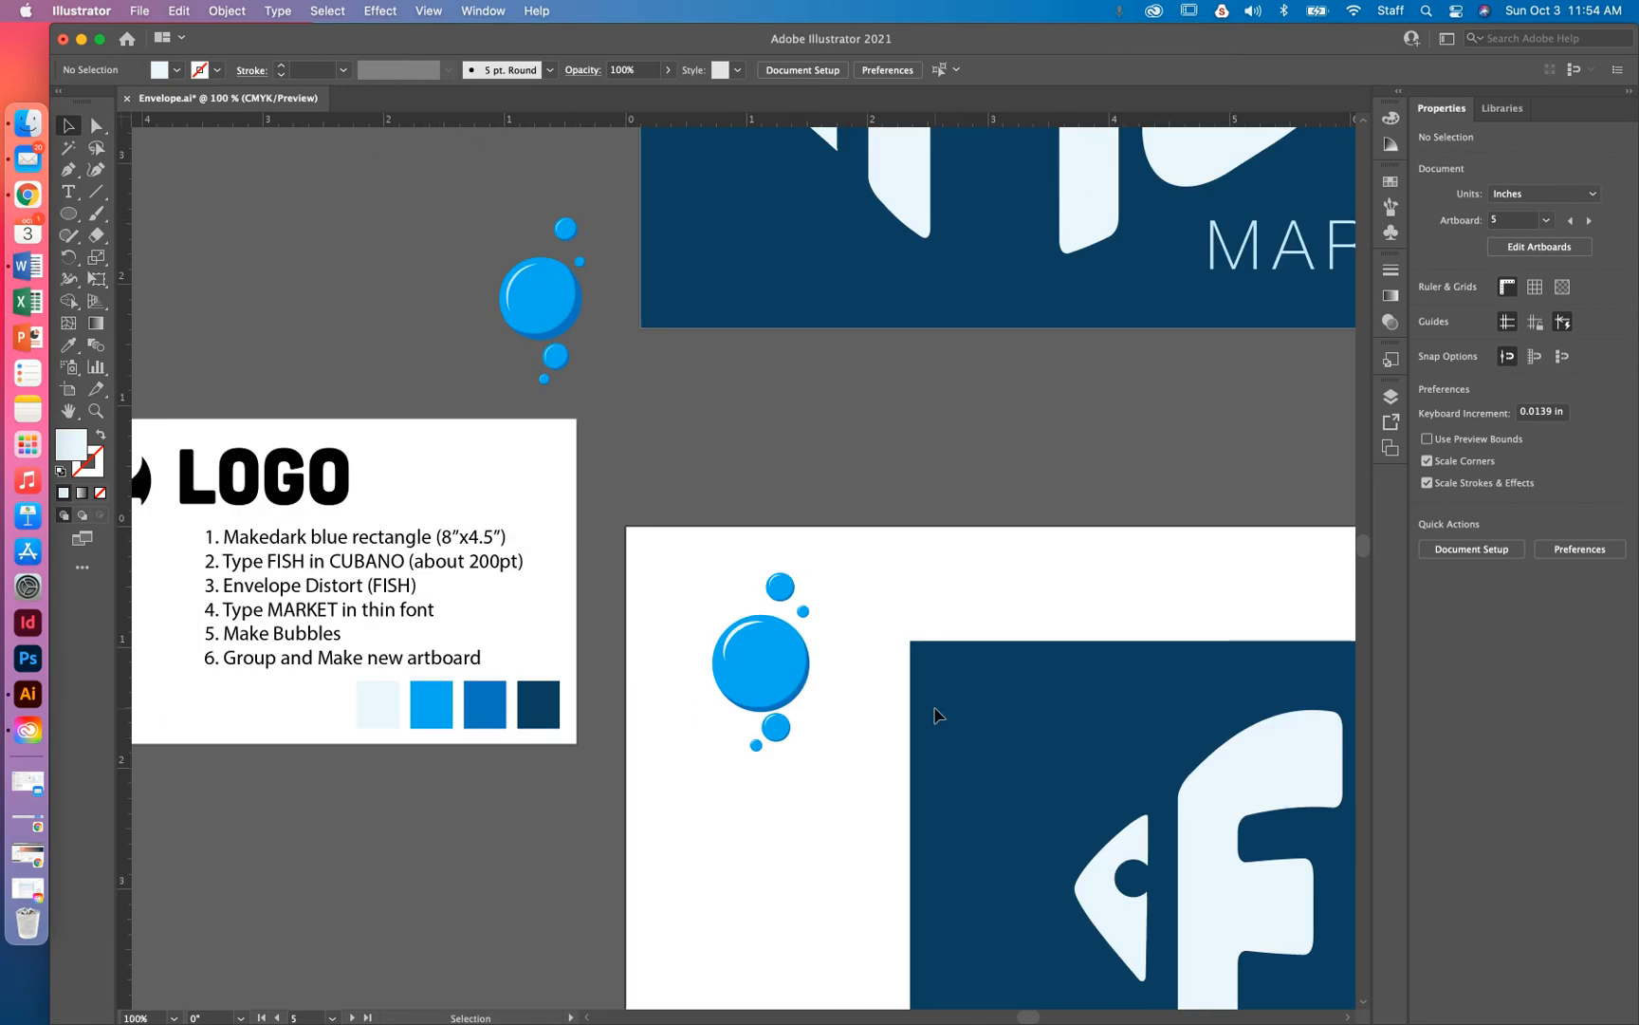
Move the bubble cluster onto the dark panel left of the fish head and scale it down slightly
left_click_drag(932, 748, 698, 646)
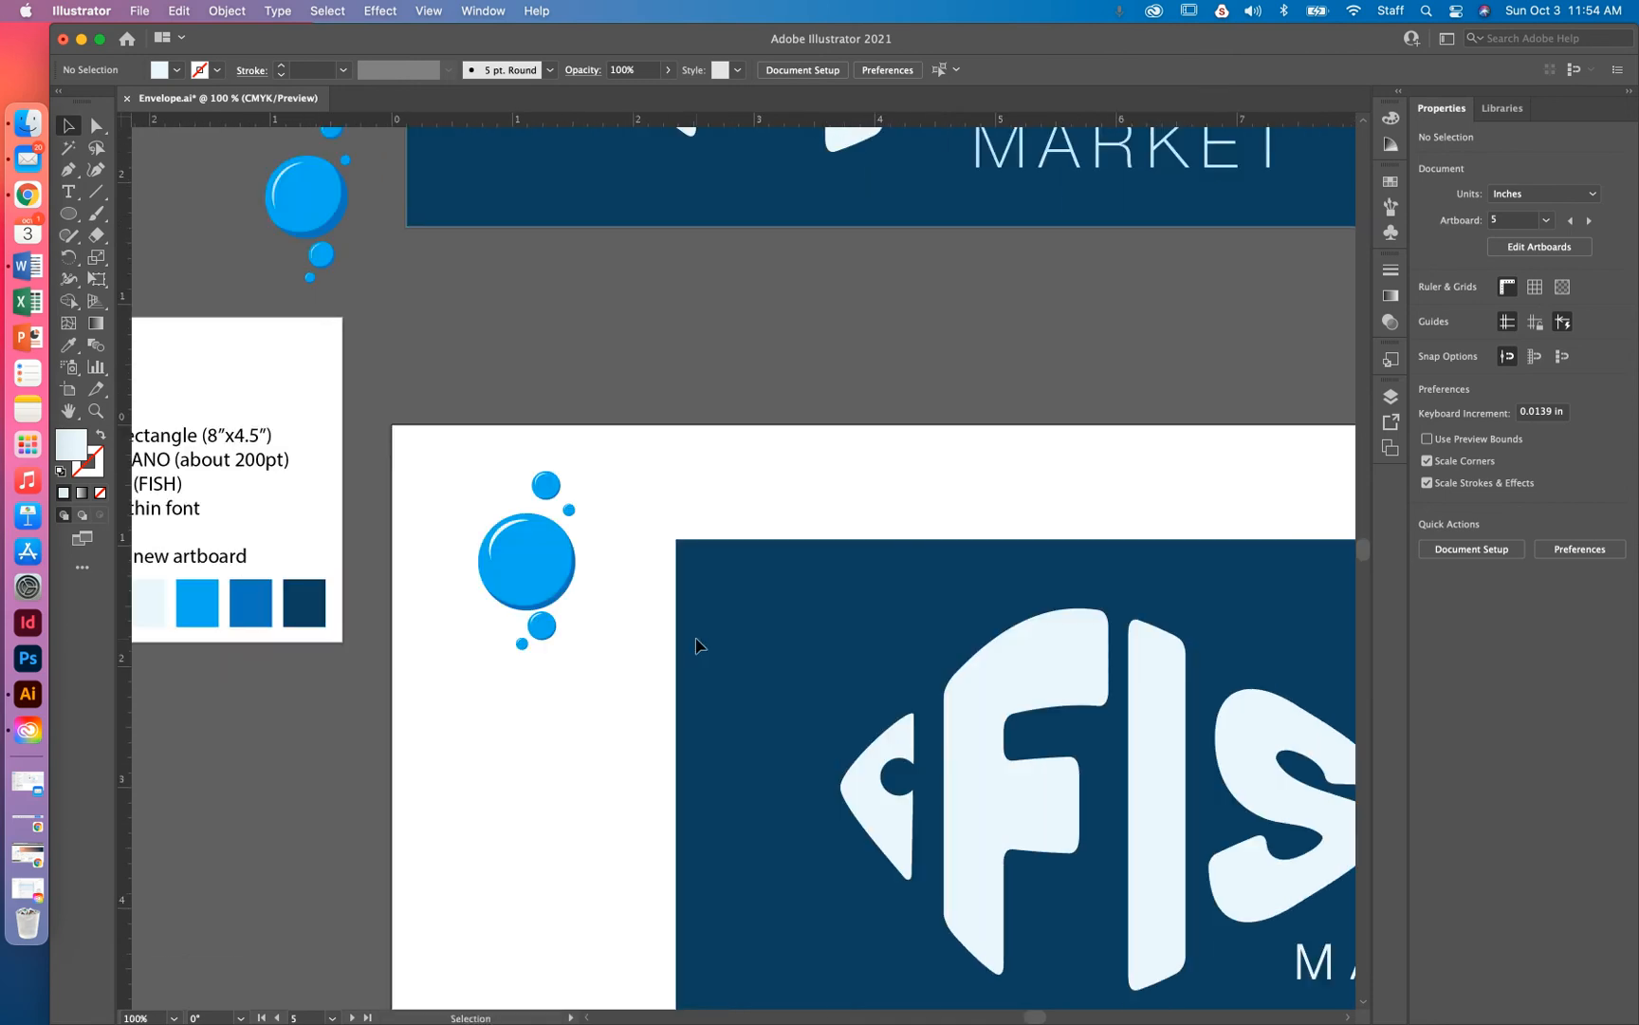
left_click_drag(475, 438, 565, 664)
left_click_drag(553, 590, 854, 676)
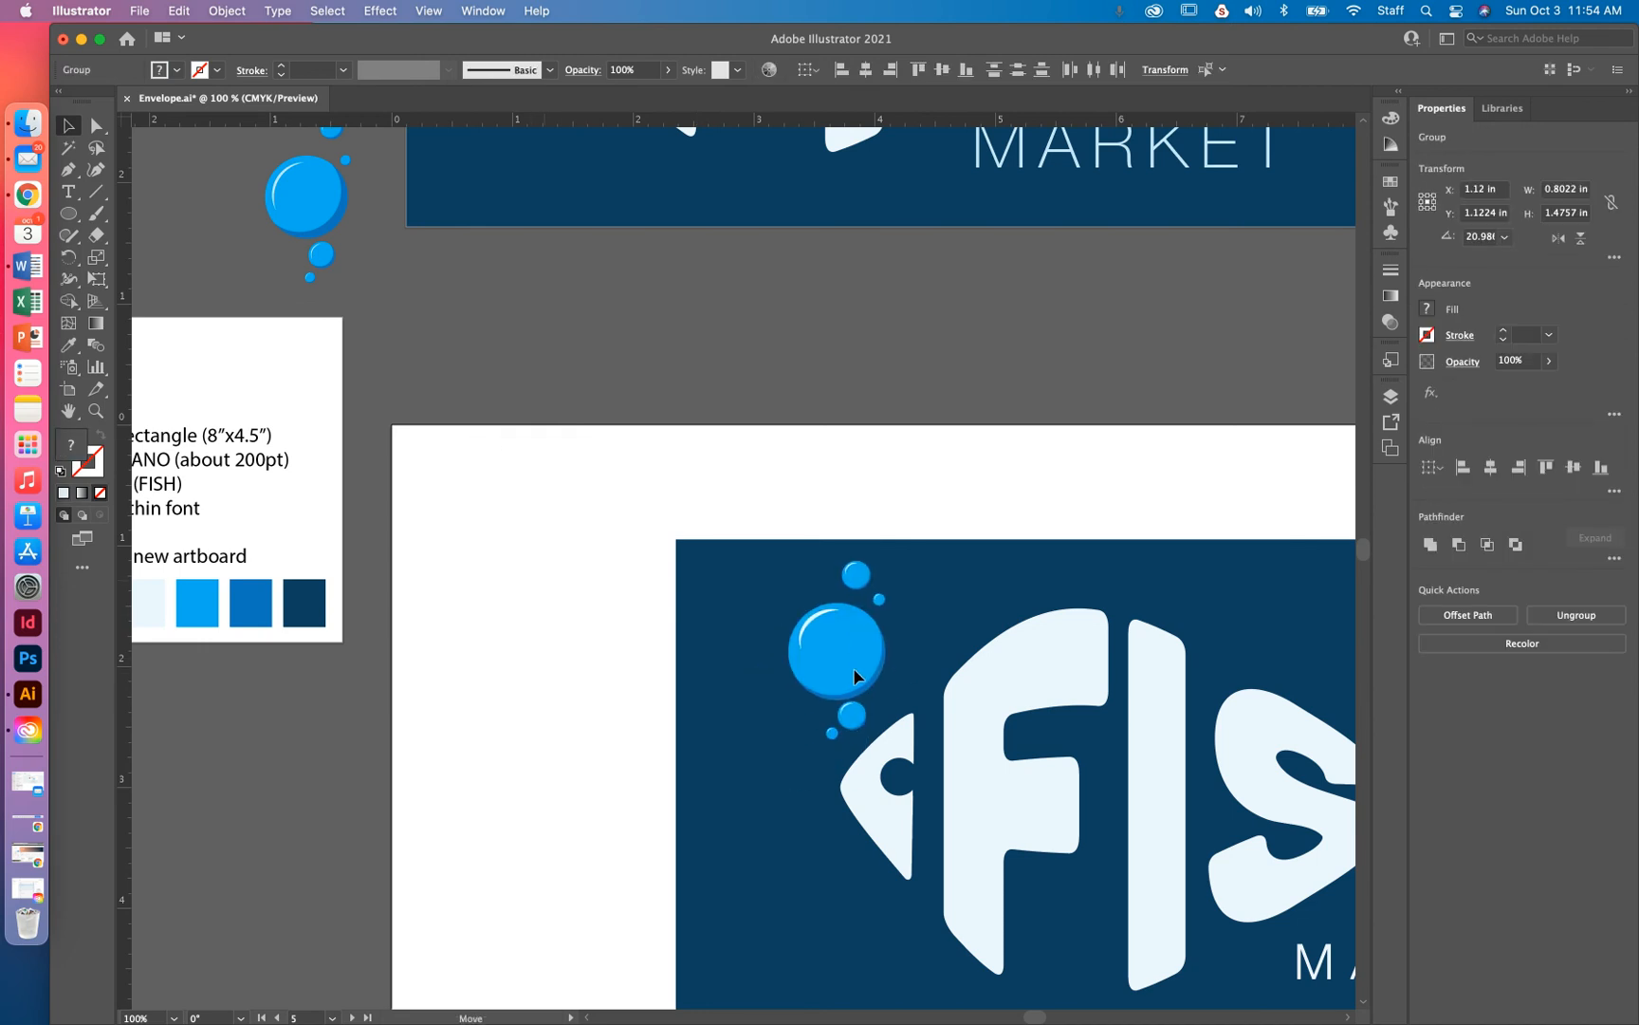
left_click_drag(887, 560, 870, 558)
left_click_drag(846, 626, 837, 616)
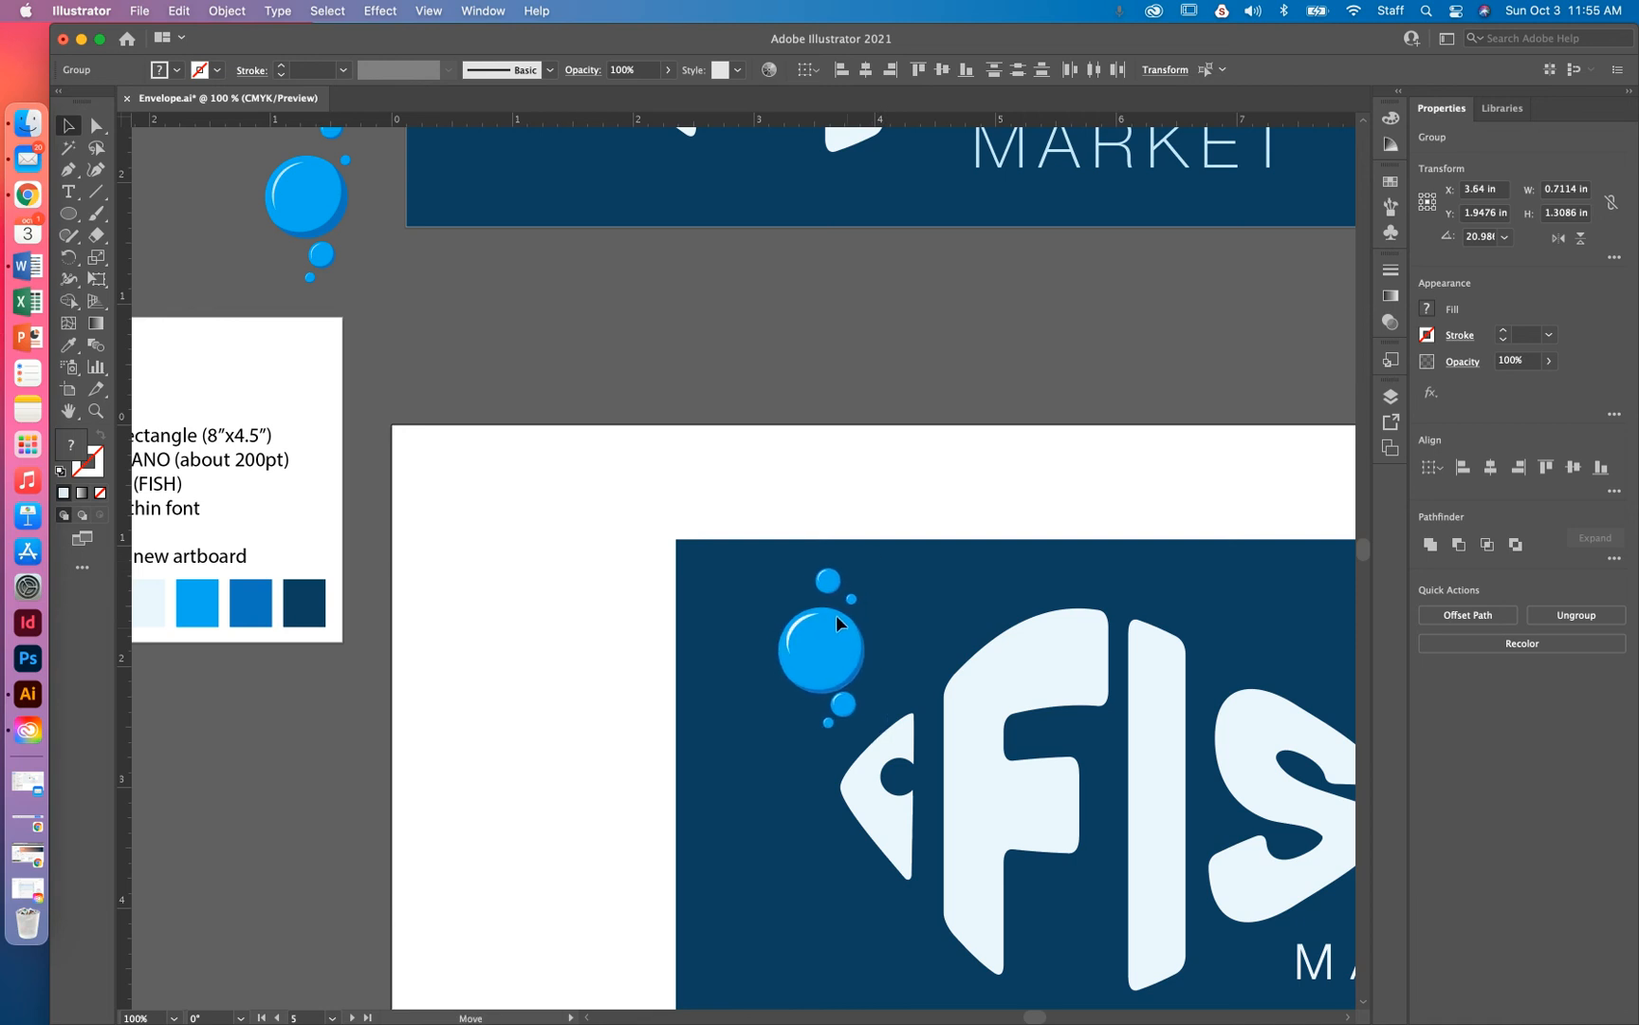
key("super+minus")
key("super+minus")
key("super+minus")
left_click(1097, 732)
scroll(969, 739, "right", 5)
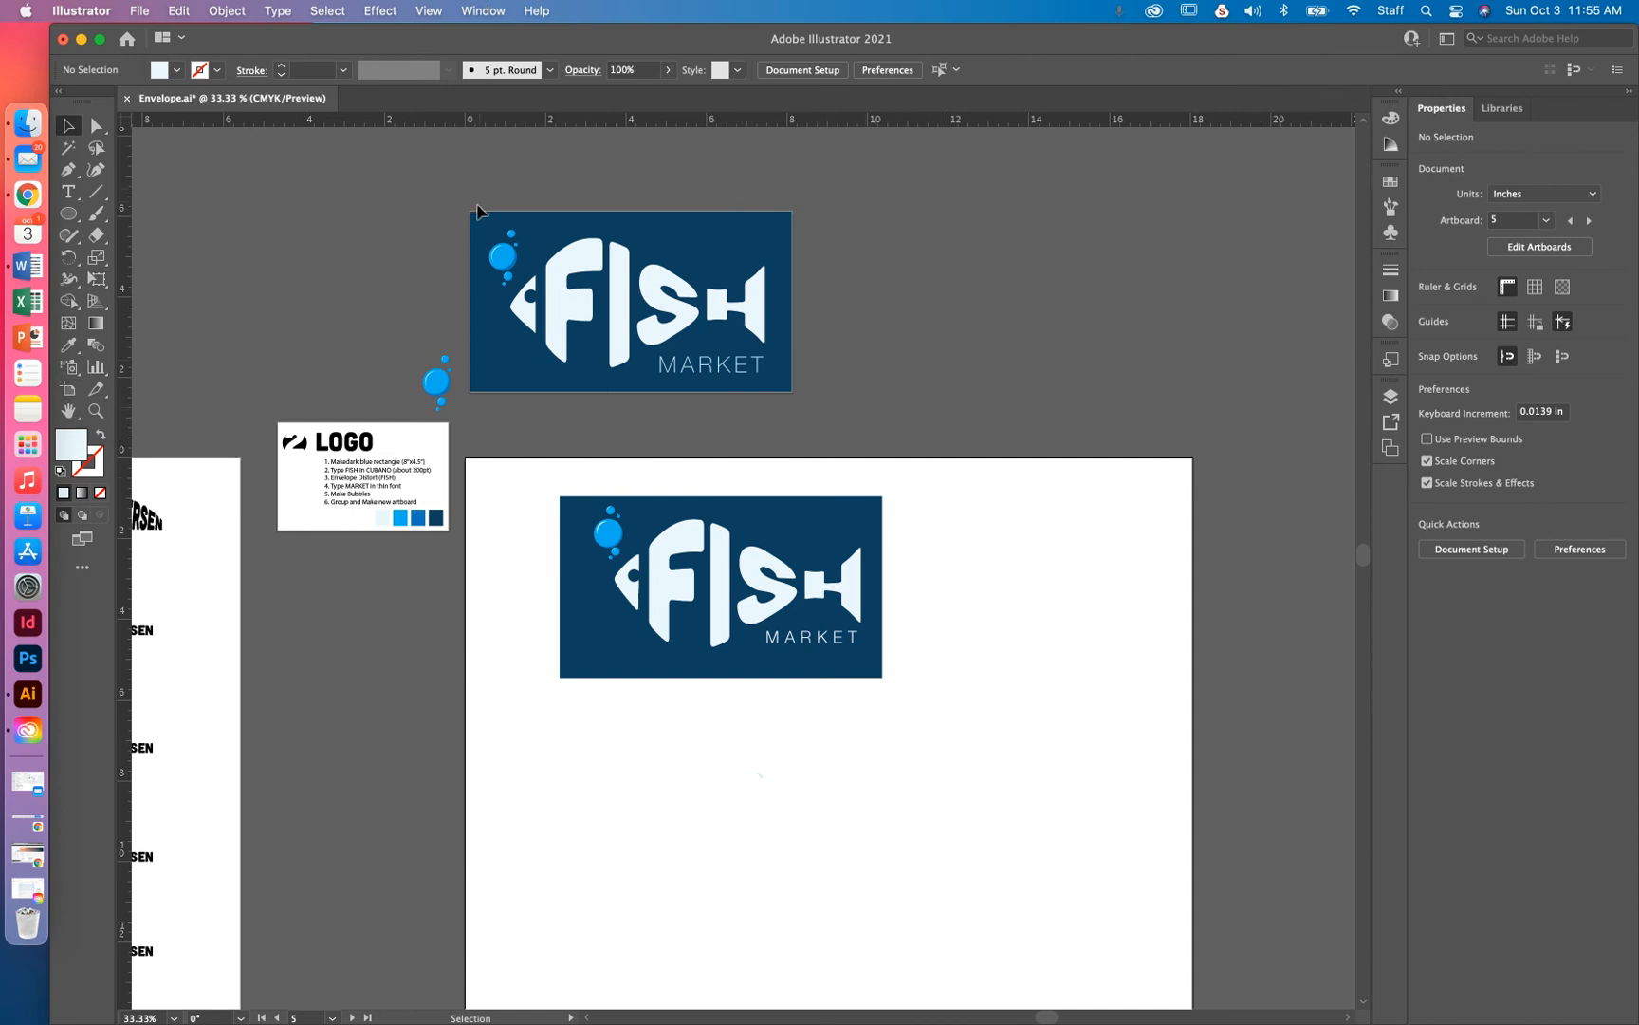
Drag the logo artboard's bottom, right, top and left edges in to the dark blue rectangle
left_click(69, 390)
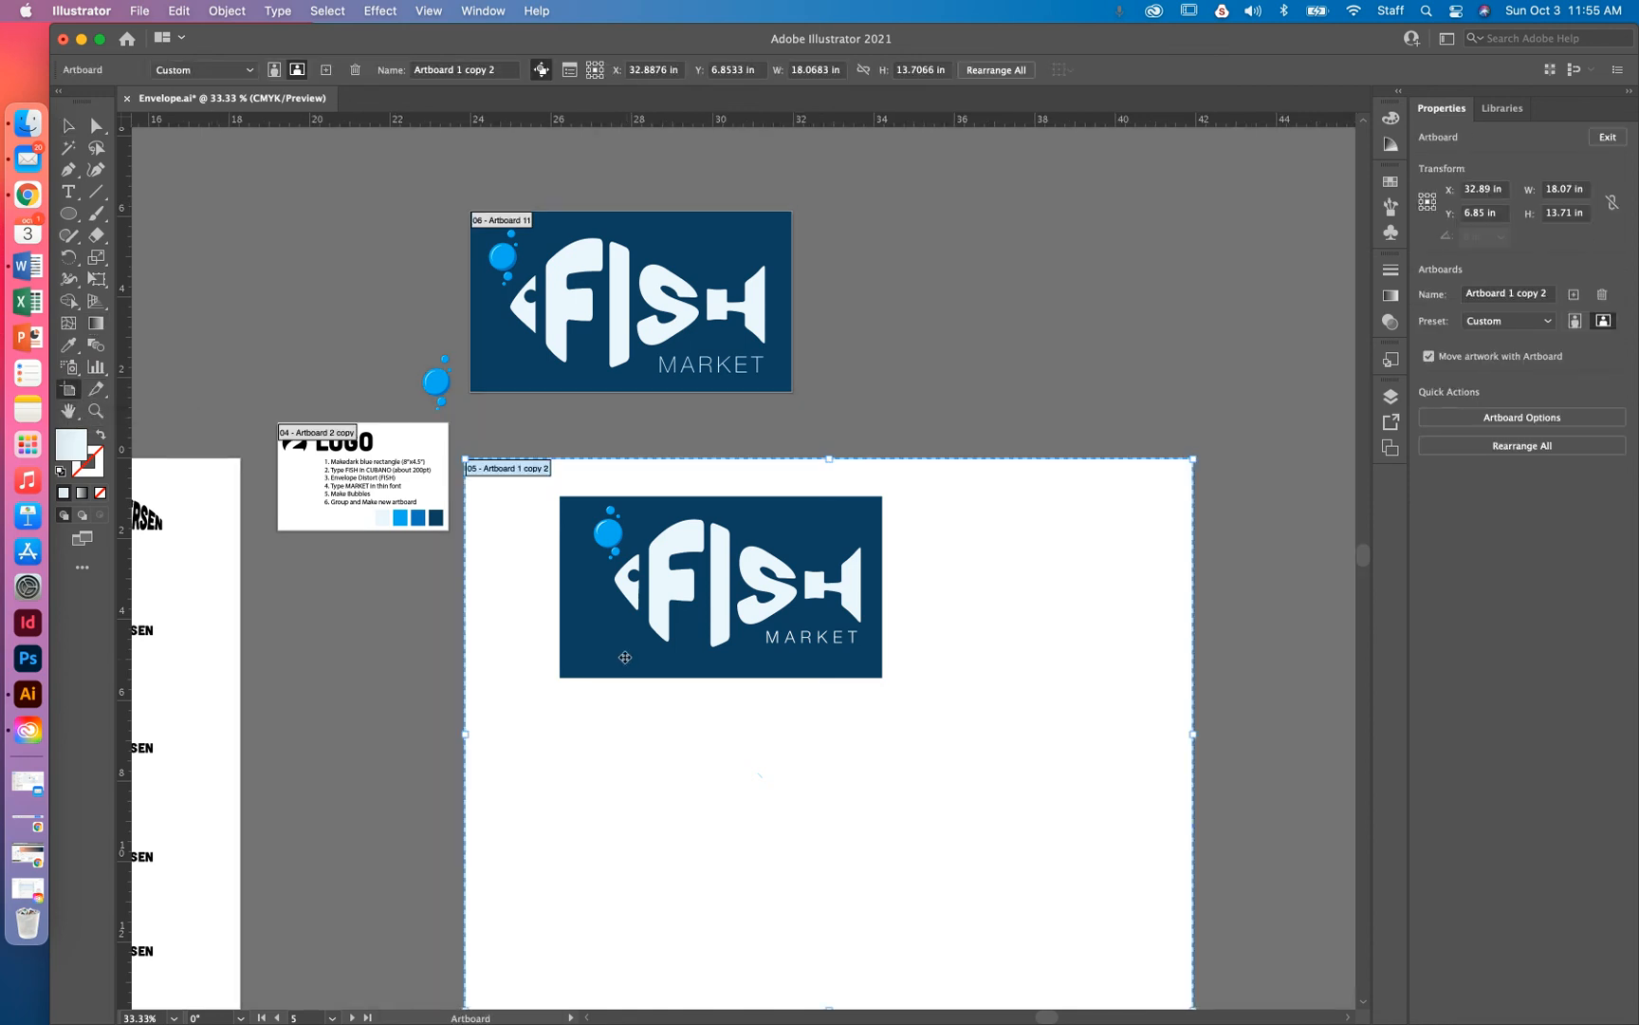
scroll(795, 713, "down", 5)
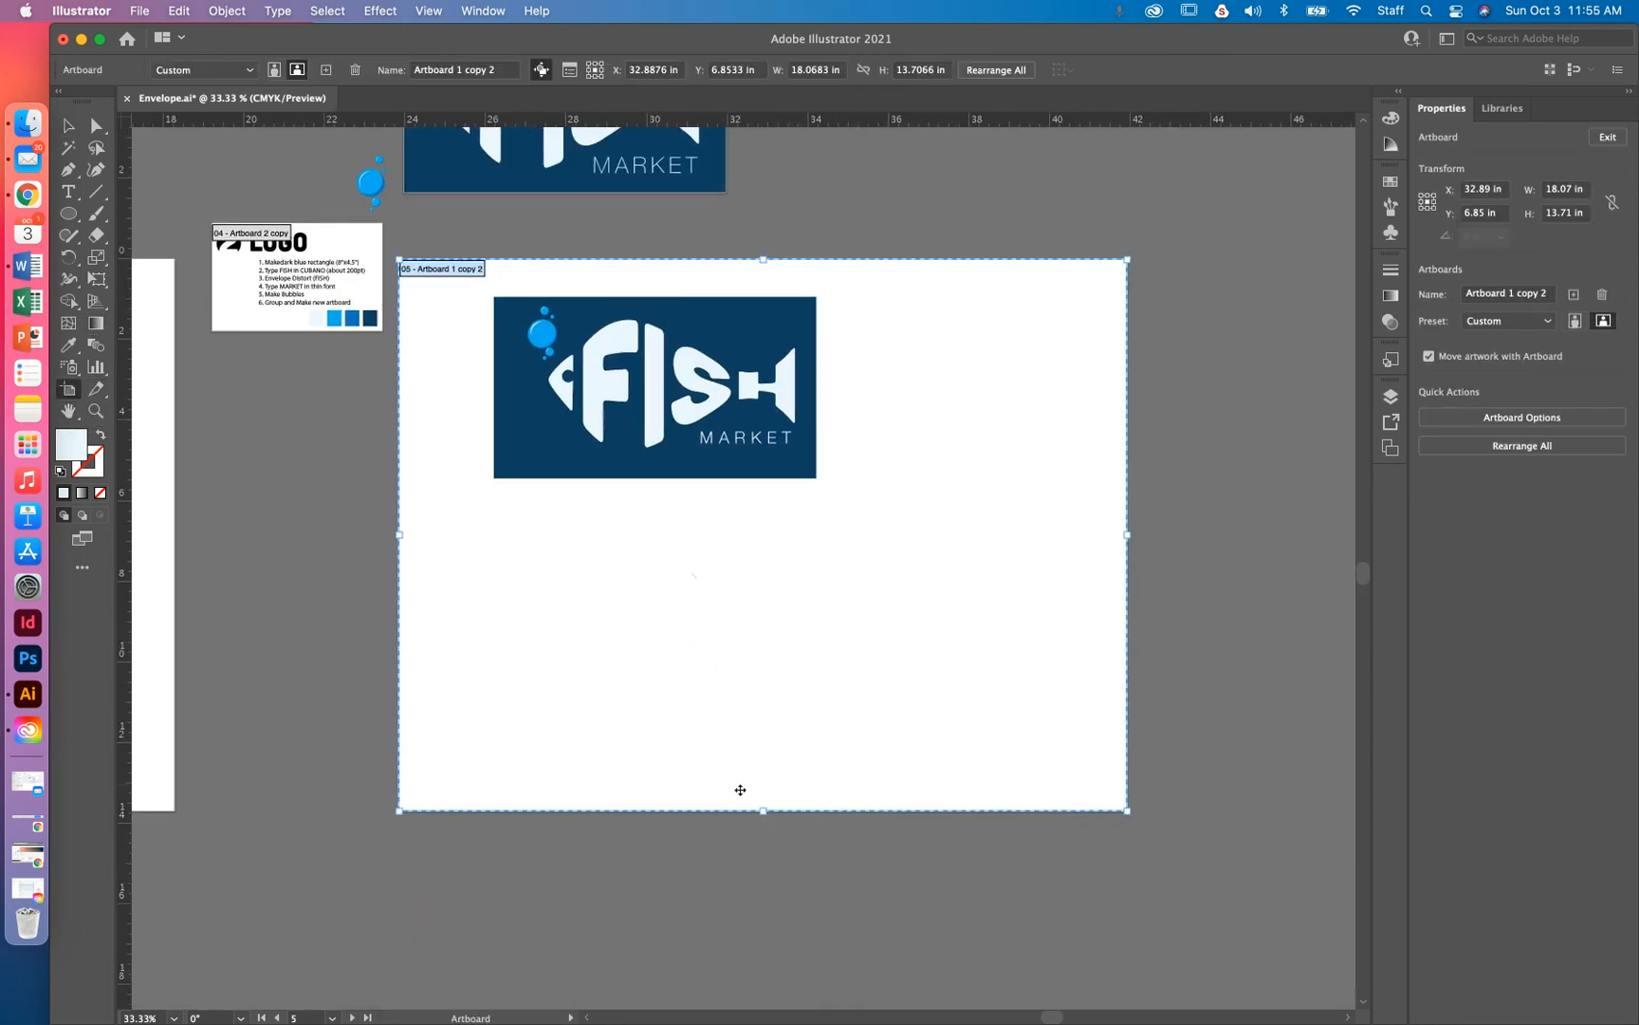
left_click_drag(763, 813, 774, 478)
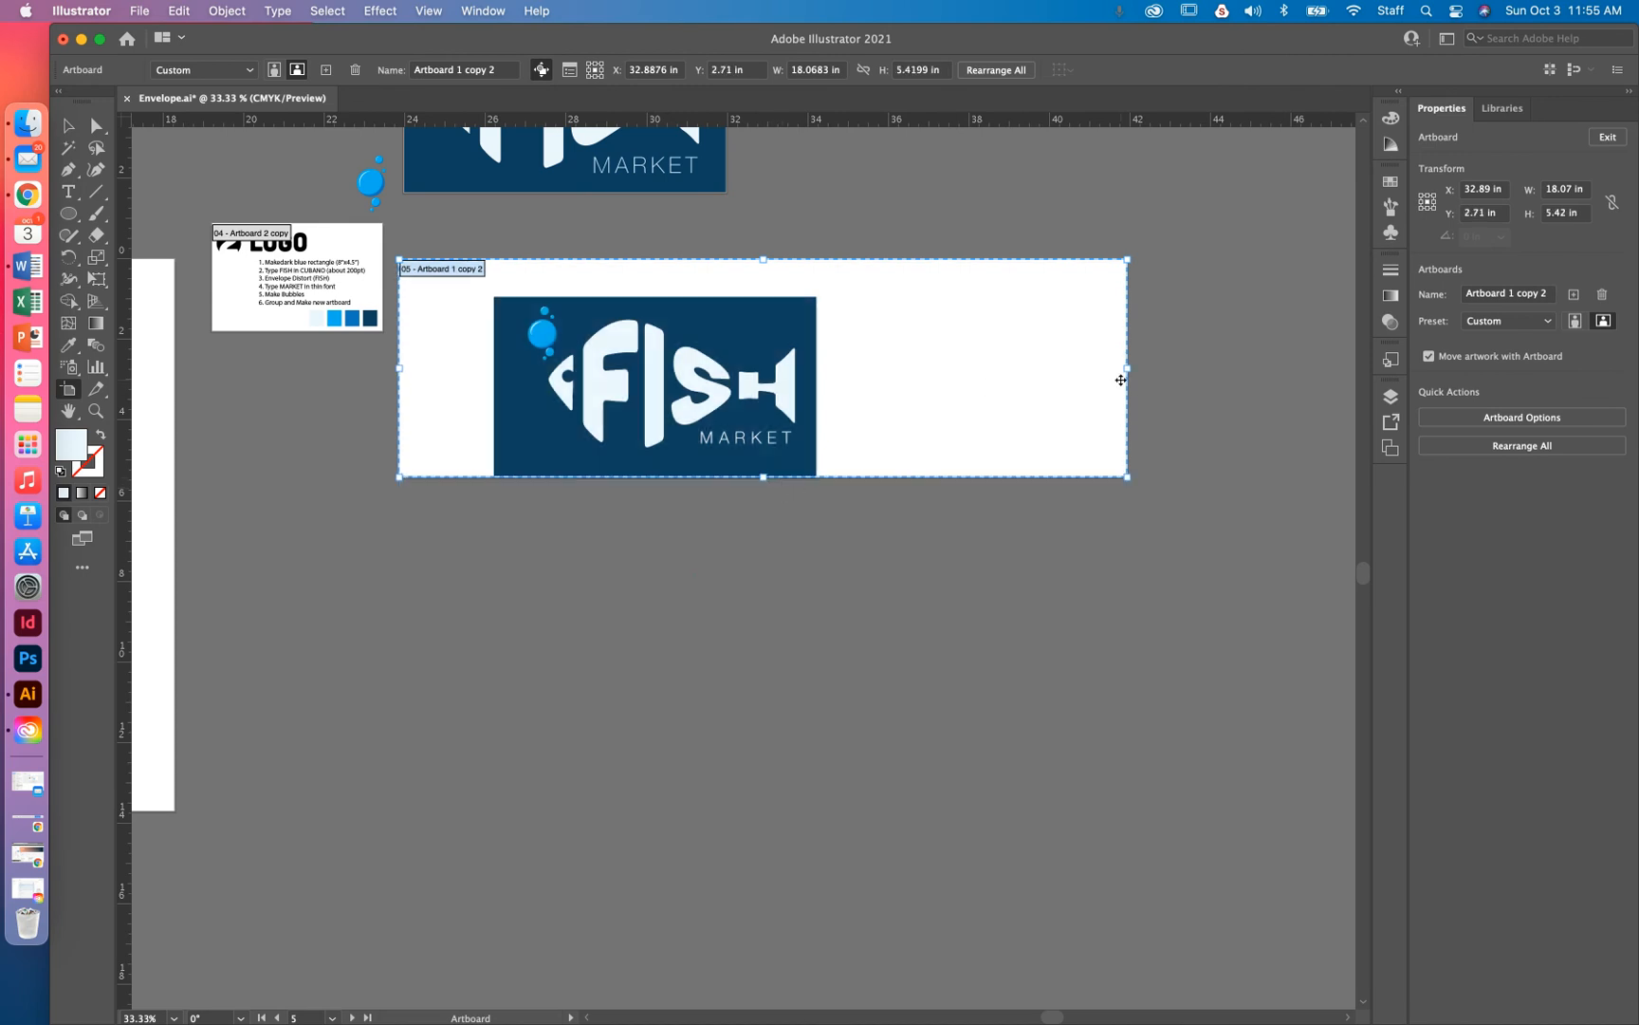
left_click_drag(1129, 370, 818, 352)
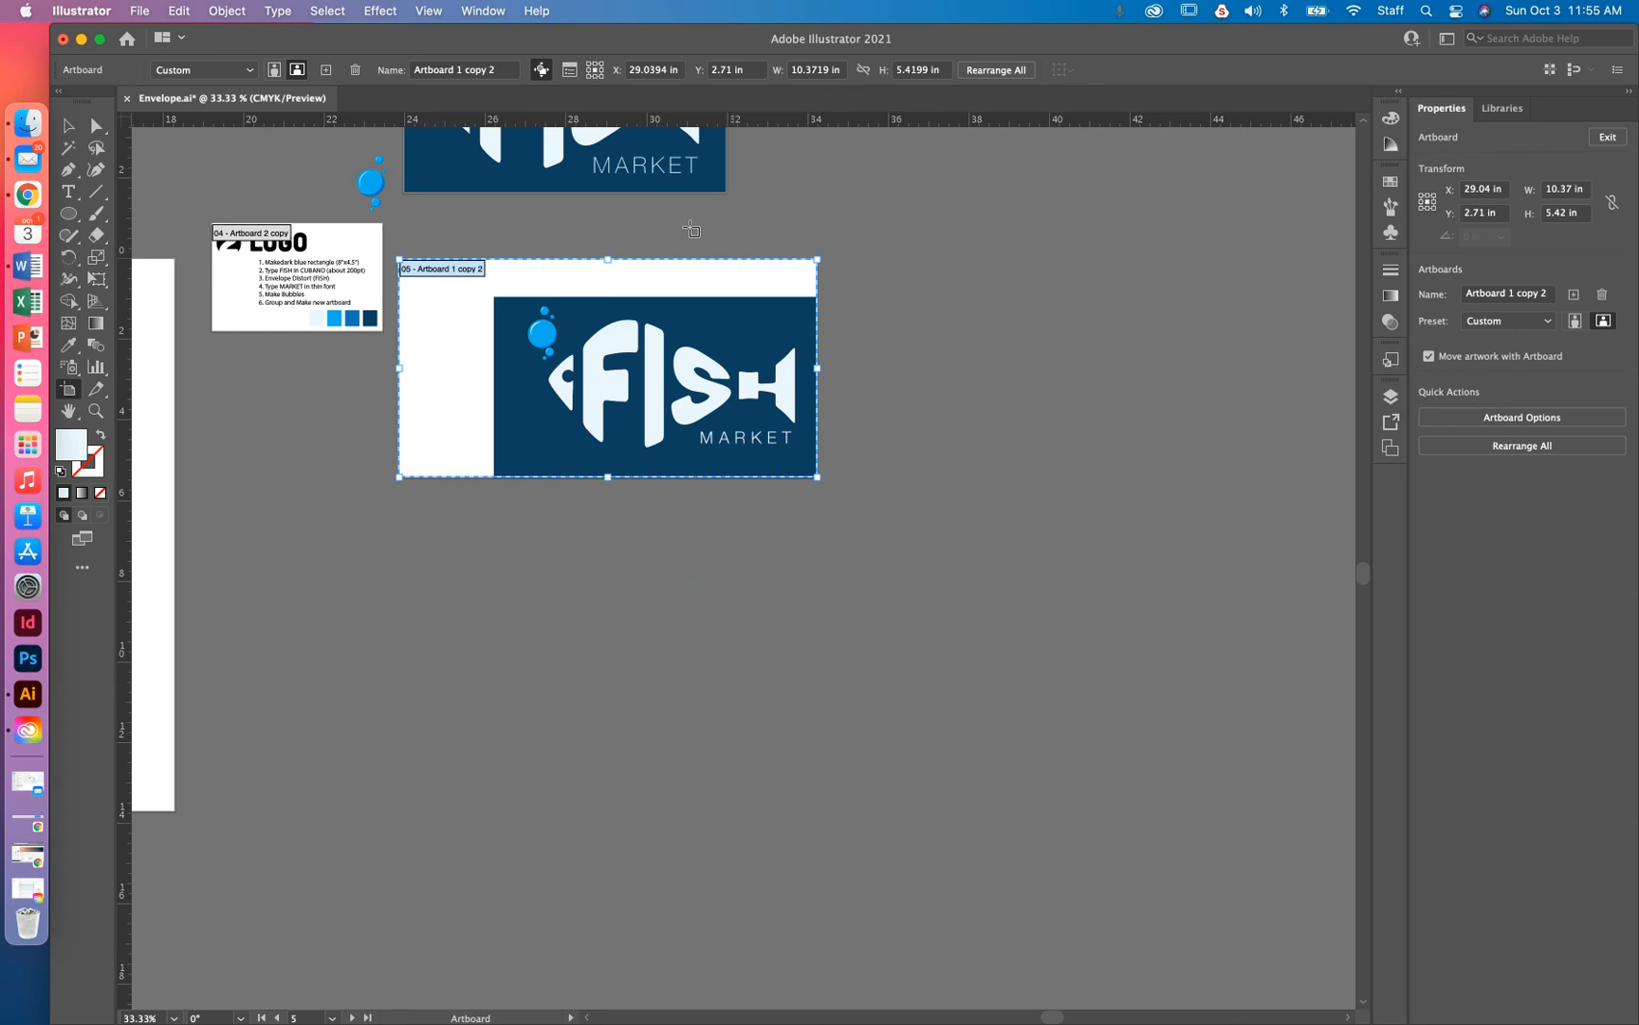
left_click_drag(610, 259, 610, 298)
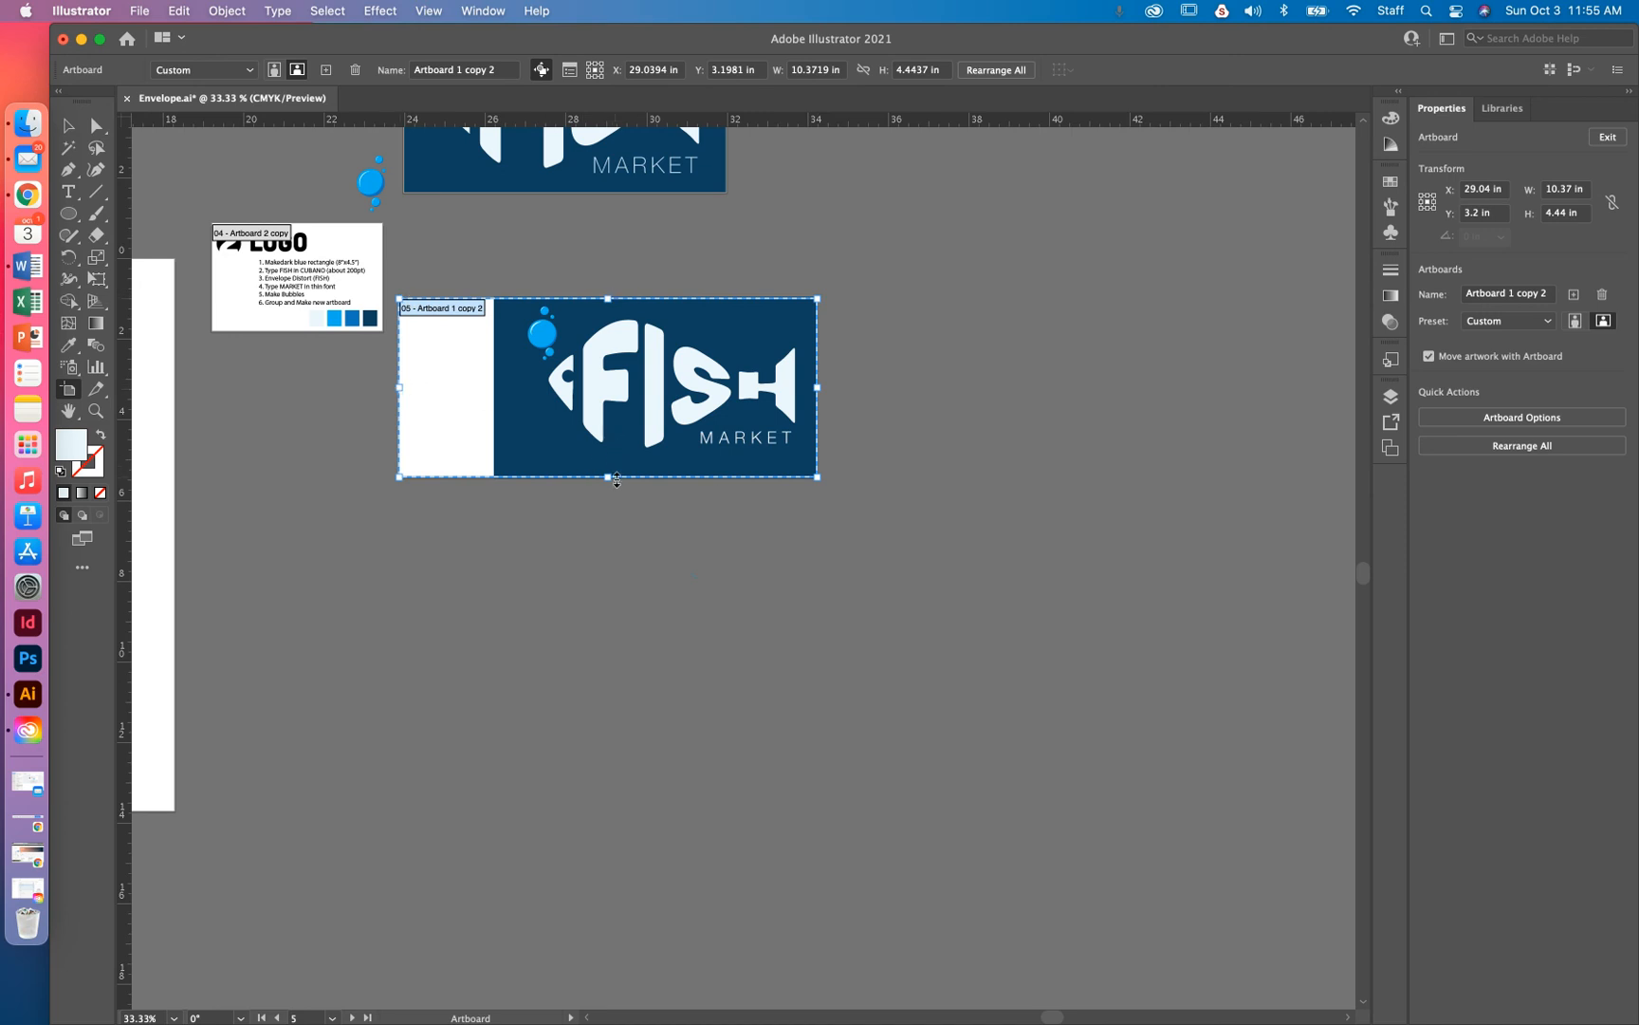
left_click_drag(399, 479, 492, 474)
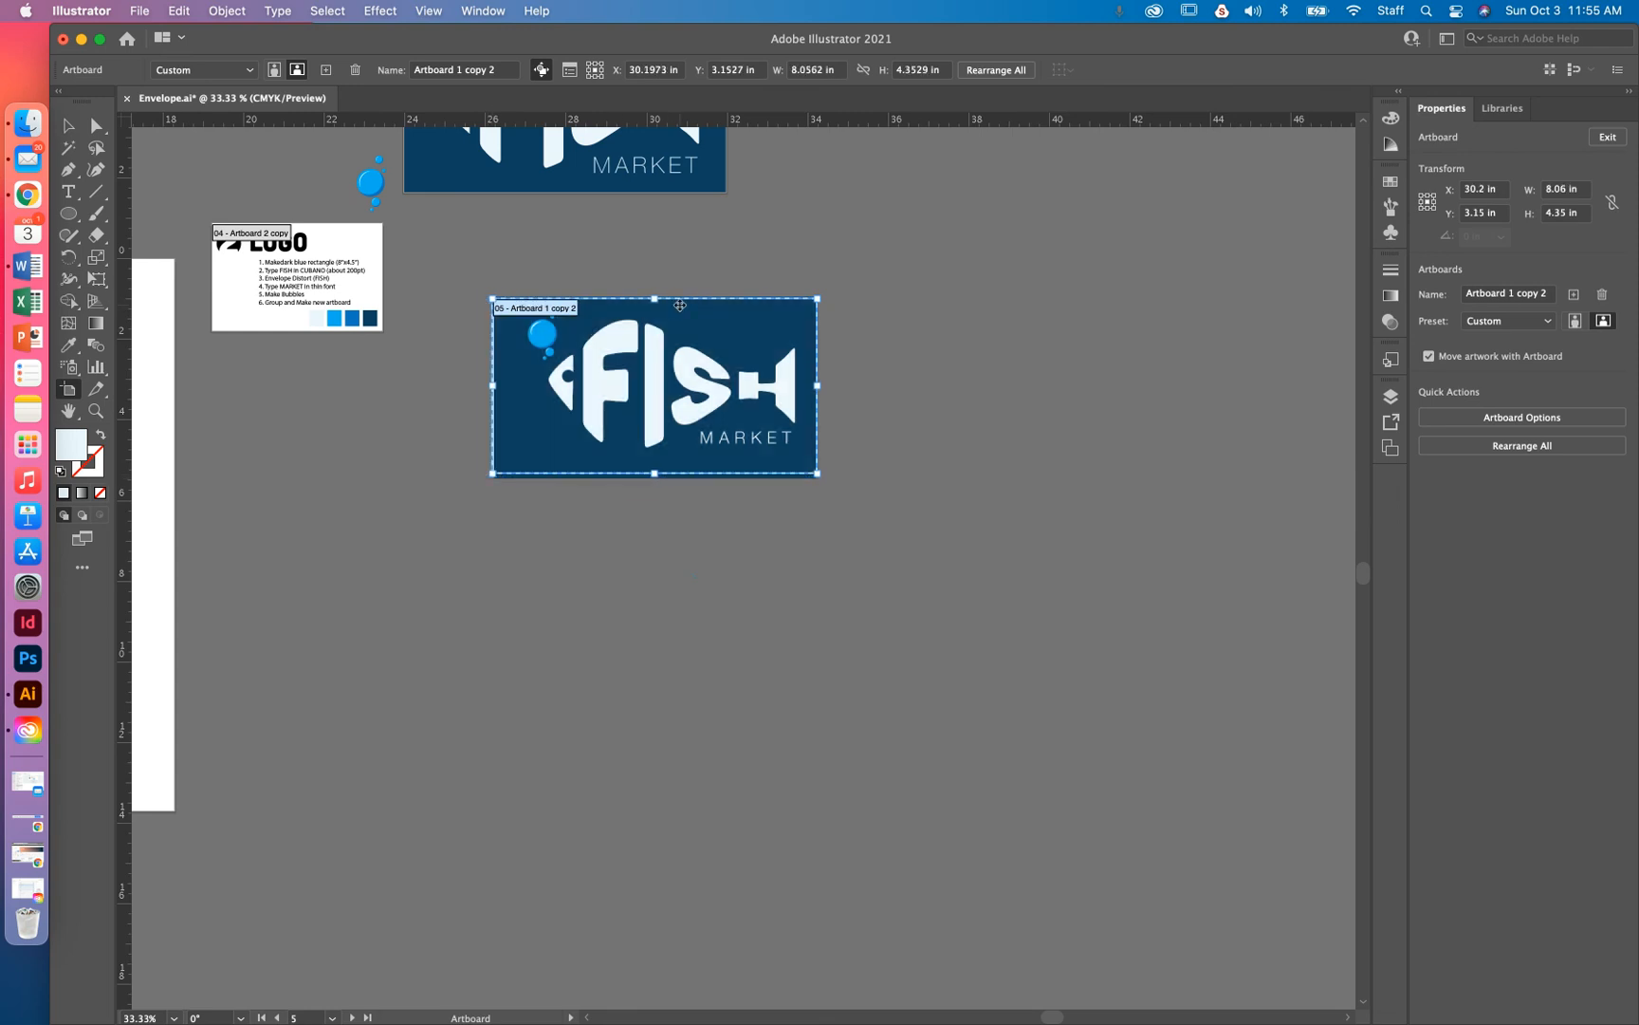
key("super+equal")
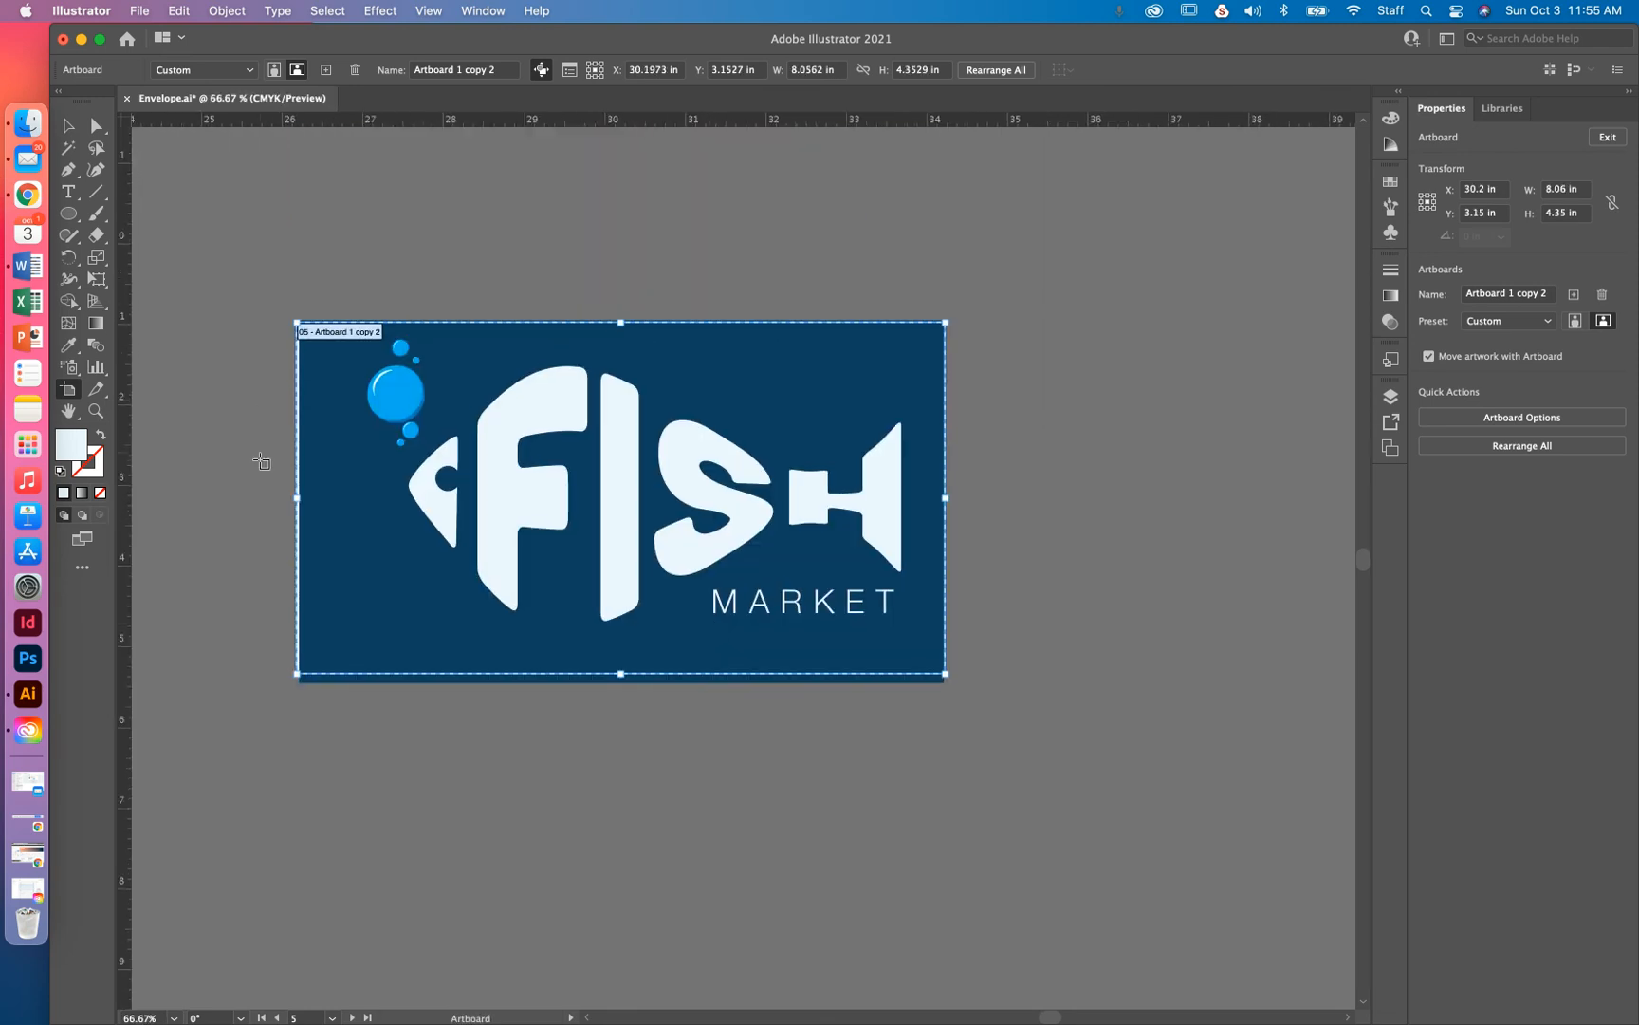
left_click_drag(300, 501, 306, 501)
left_click_drag(623, 324, 624, 325)
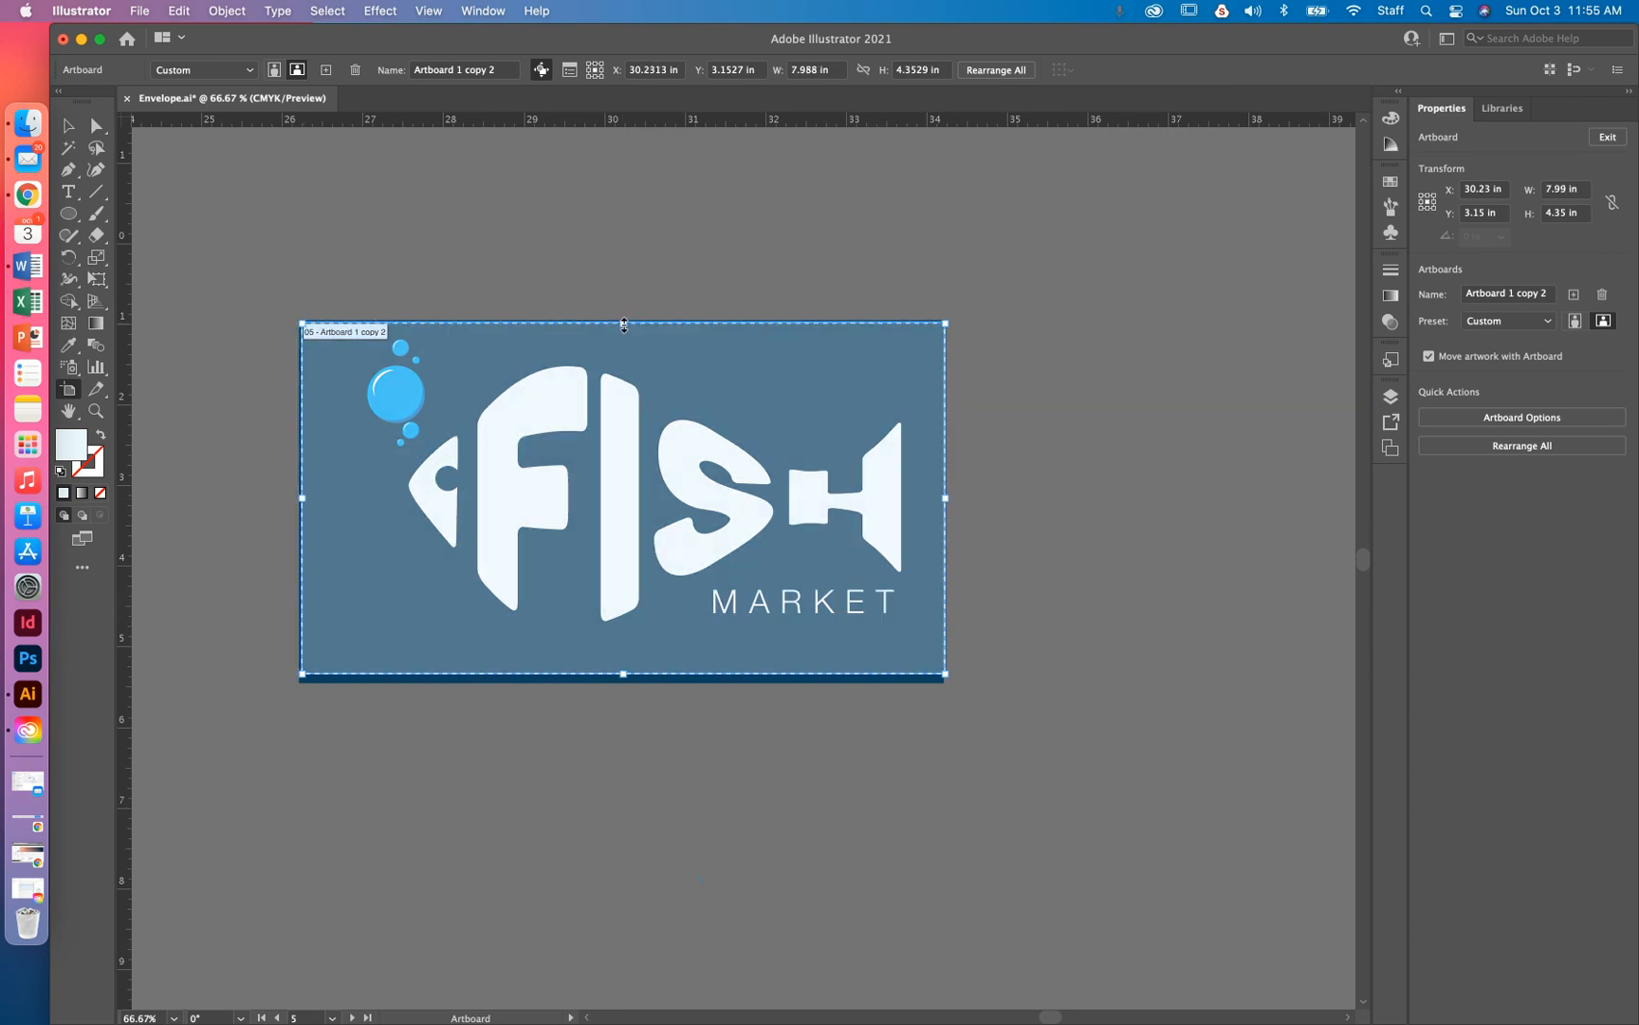
left_click_drag(612, 414, 612, 415)
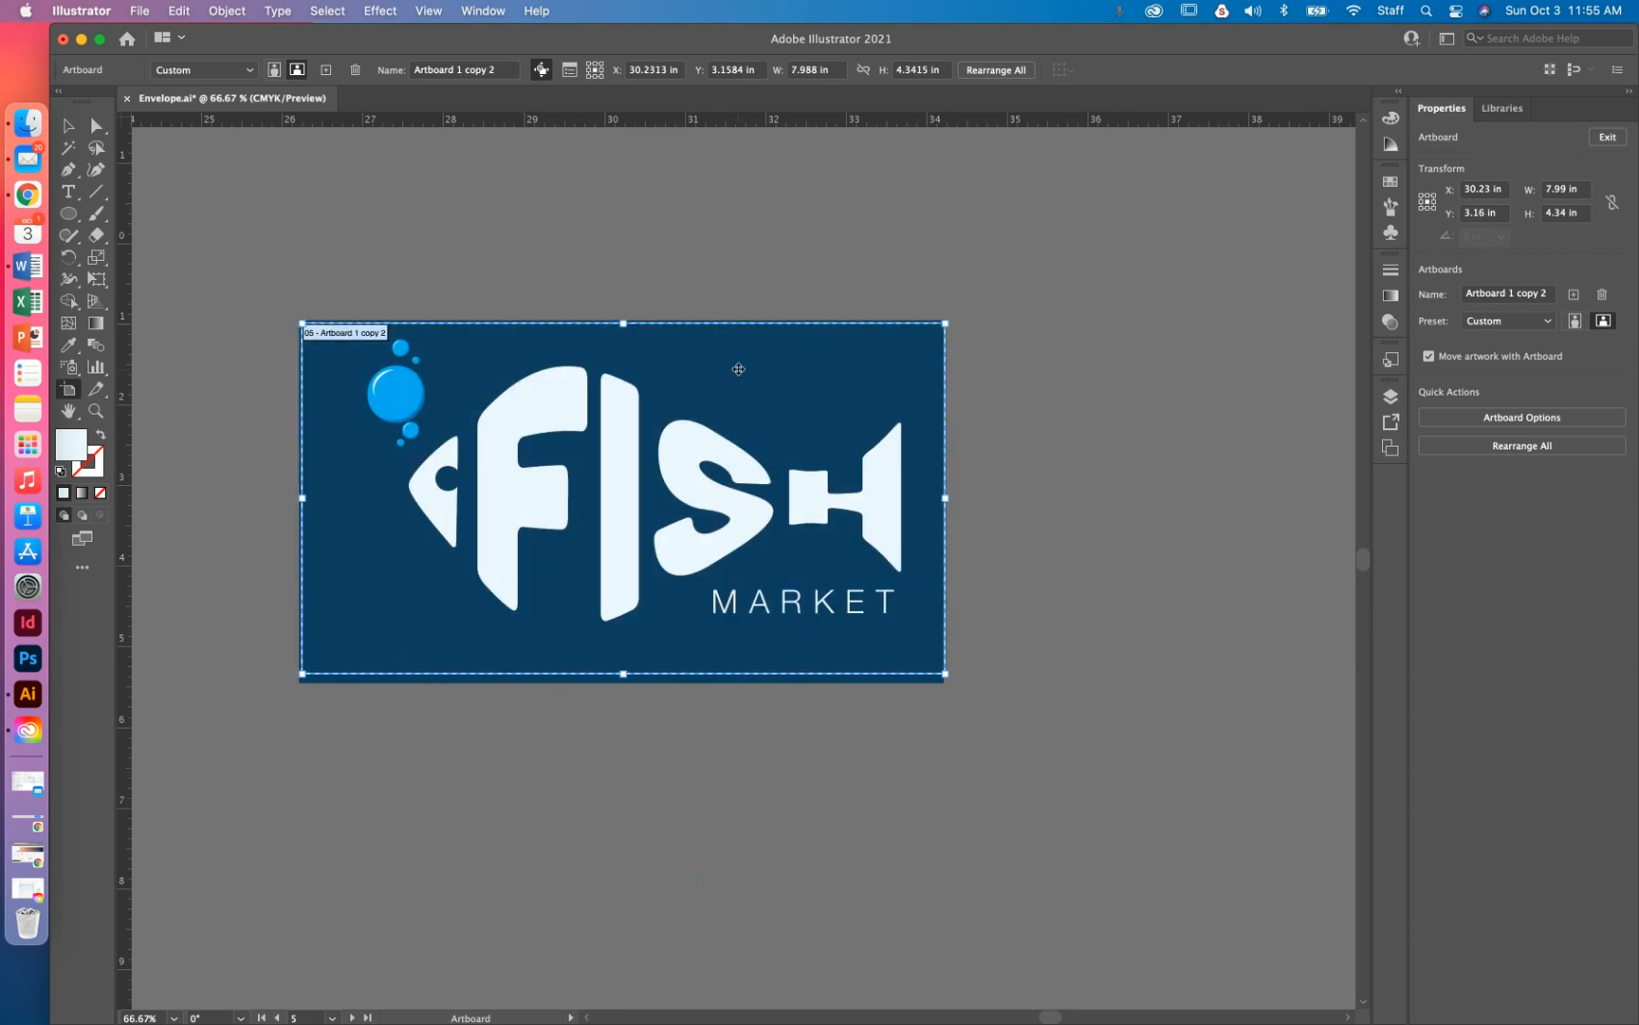
left_click(72, 127)
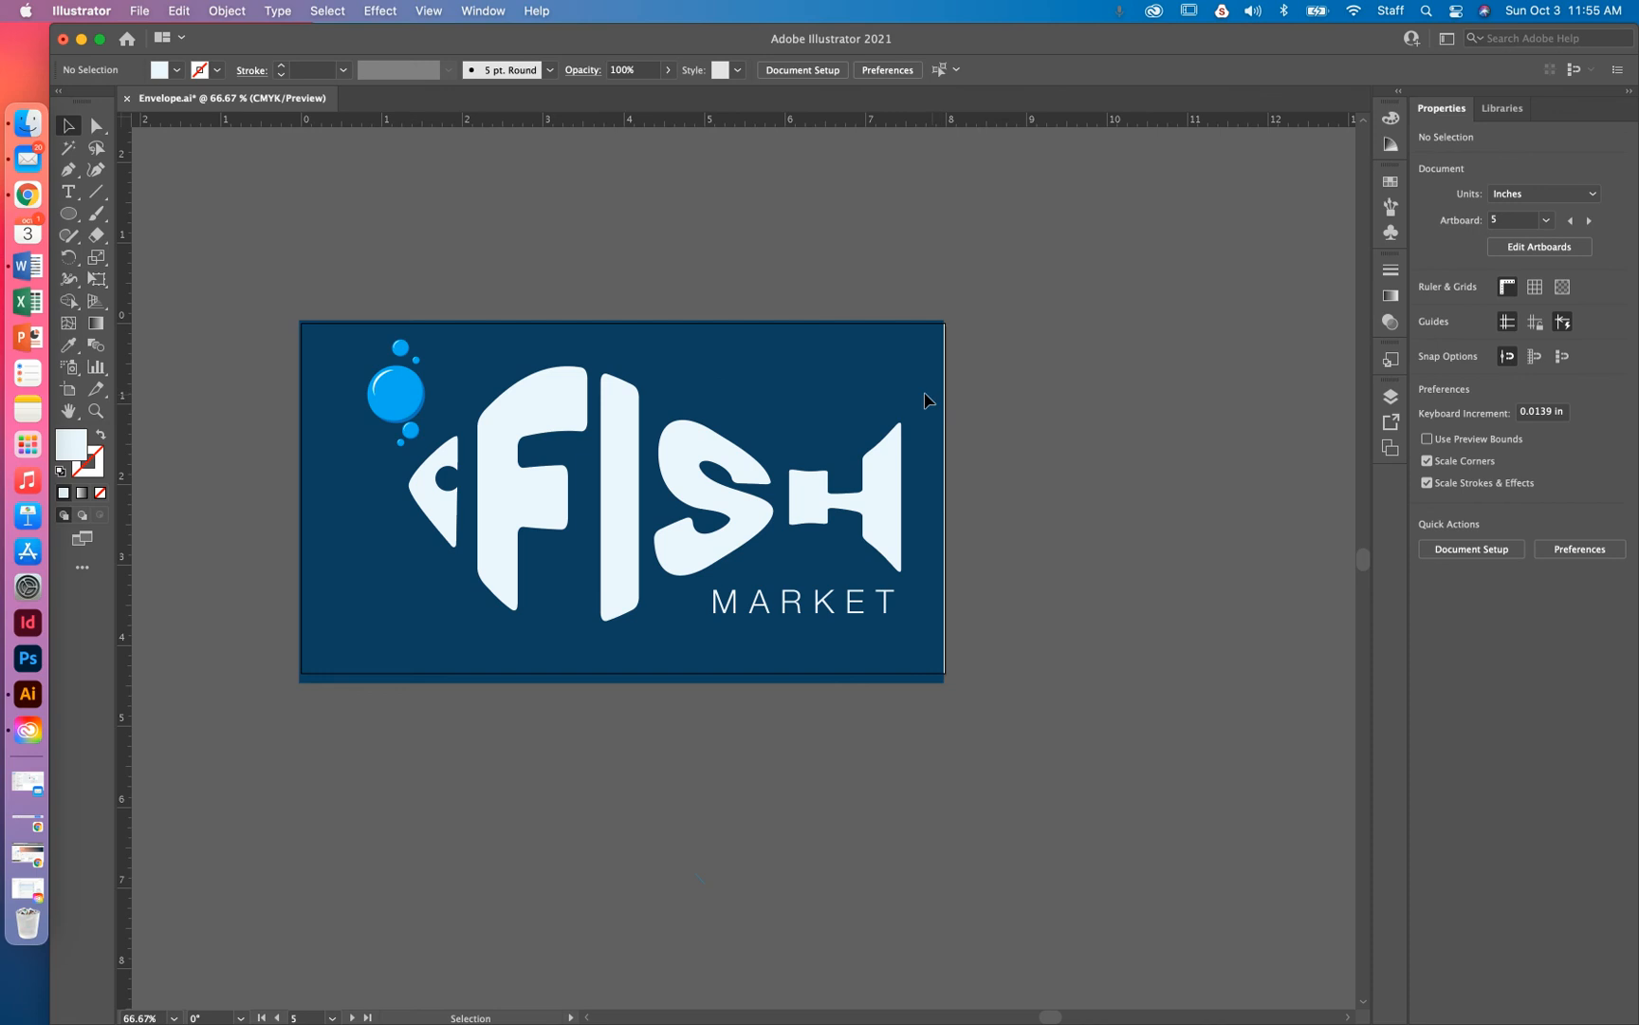
Tighten the right edge for a 7.954 × 4.3415 in artboard, undoing an accidental artboard move
left_click(68, 389)
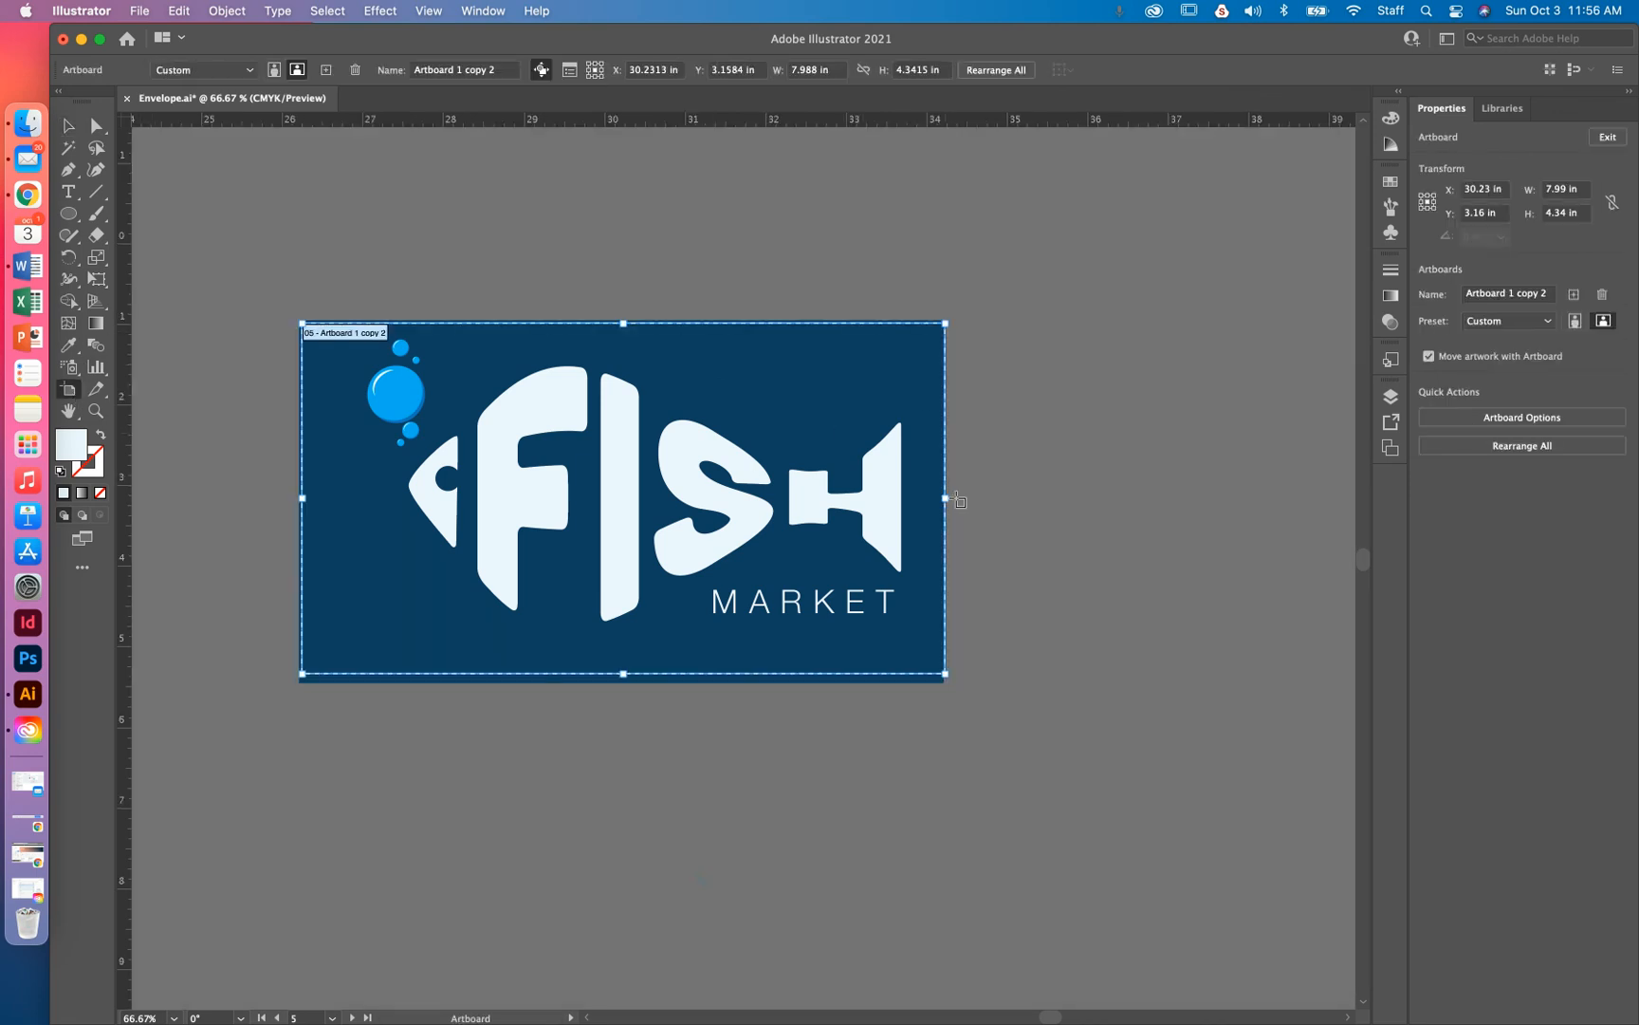
left_click_drag(947, 501, 944, 502)
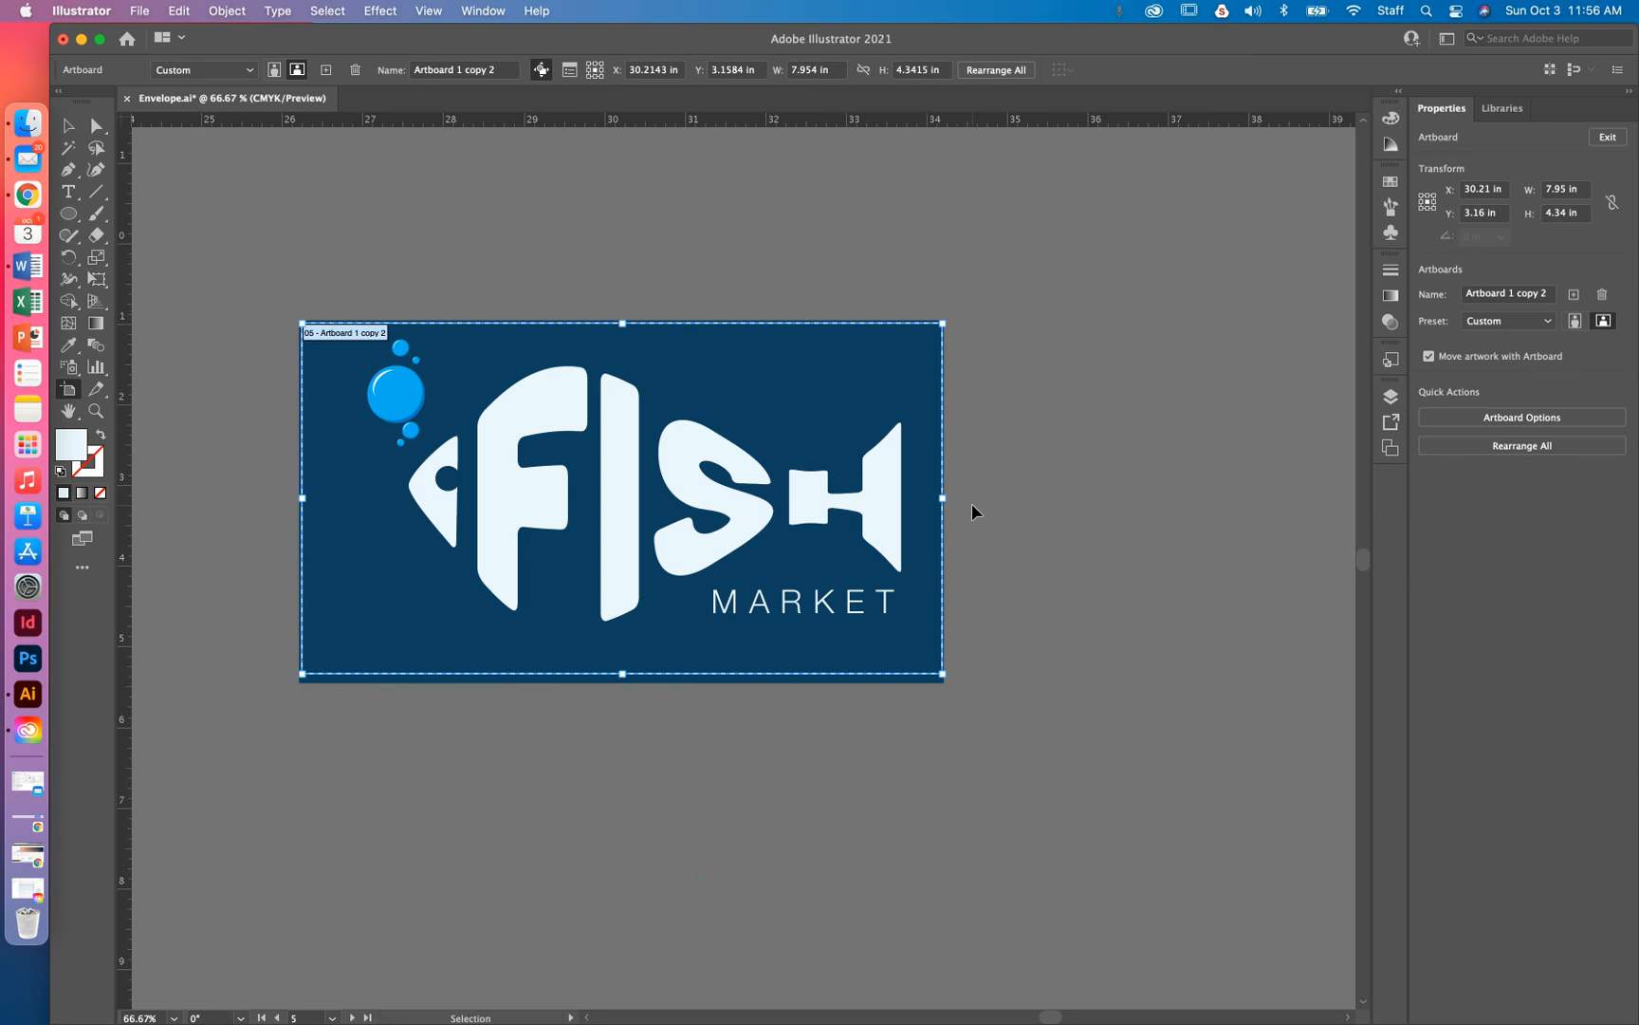
key("super+minus")
key("super+minus")
key("super+minus")
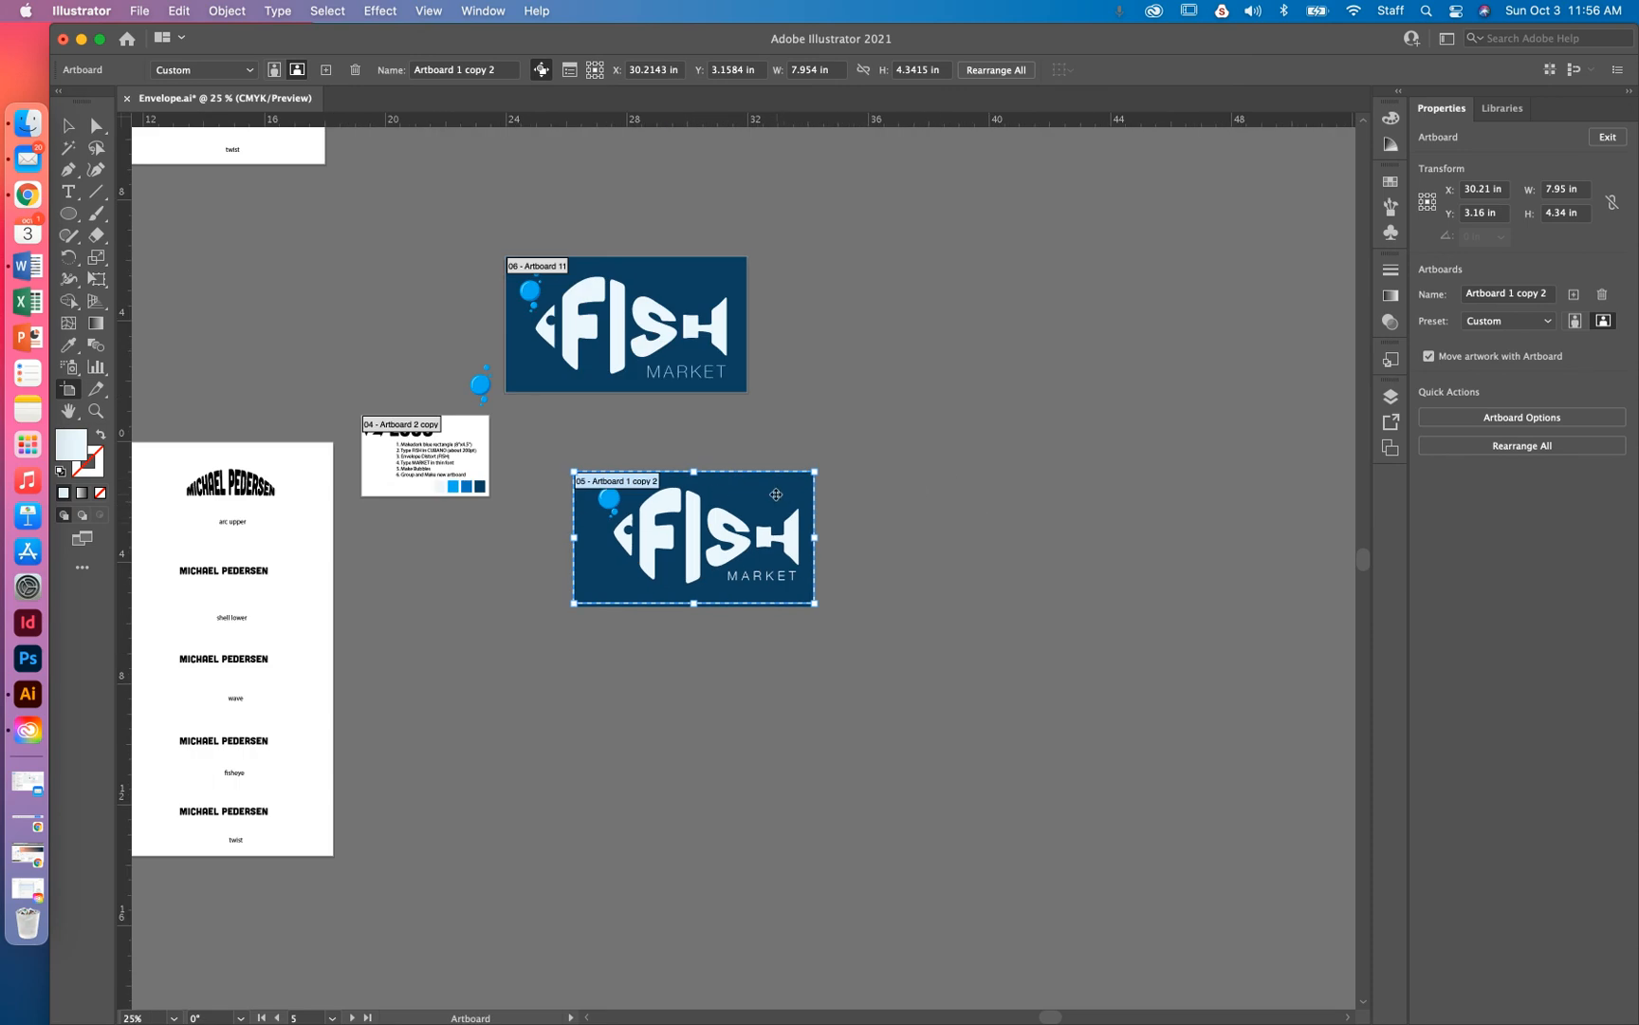
left_click_drag(752, 494, 675, 438)
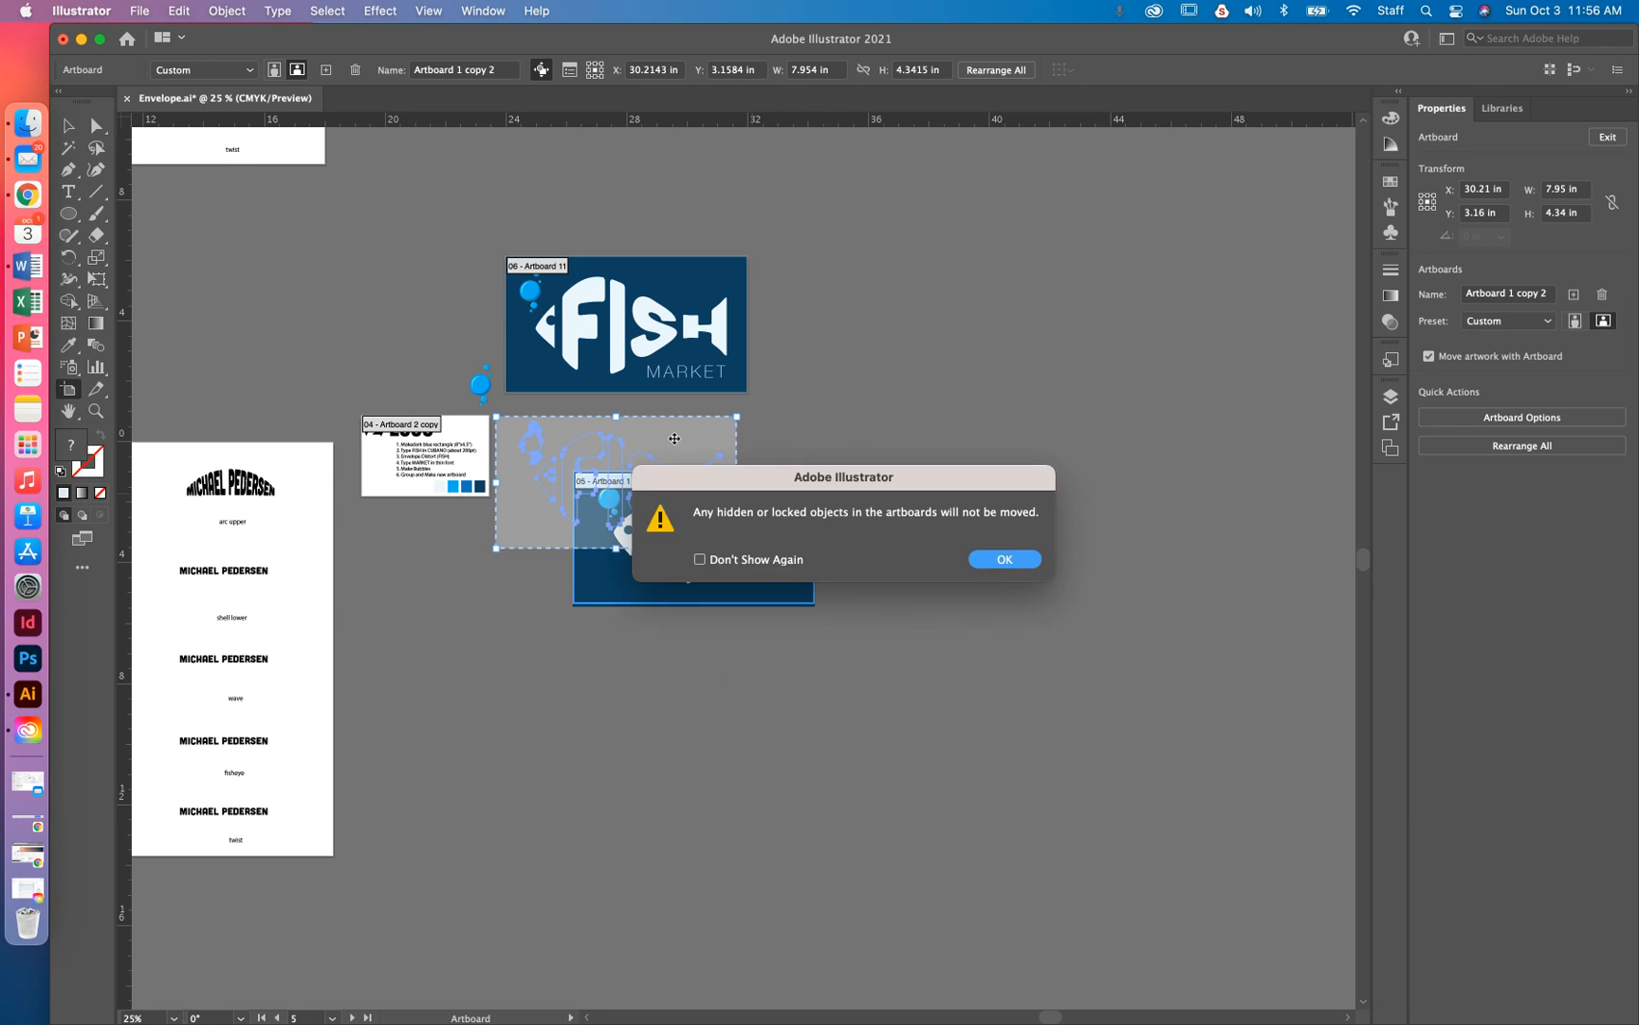
left_click(1009, 559)
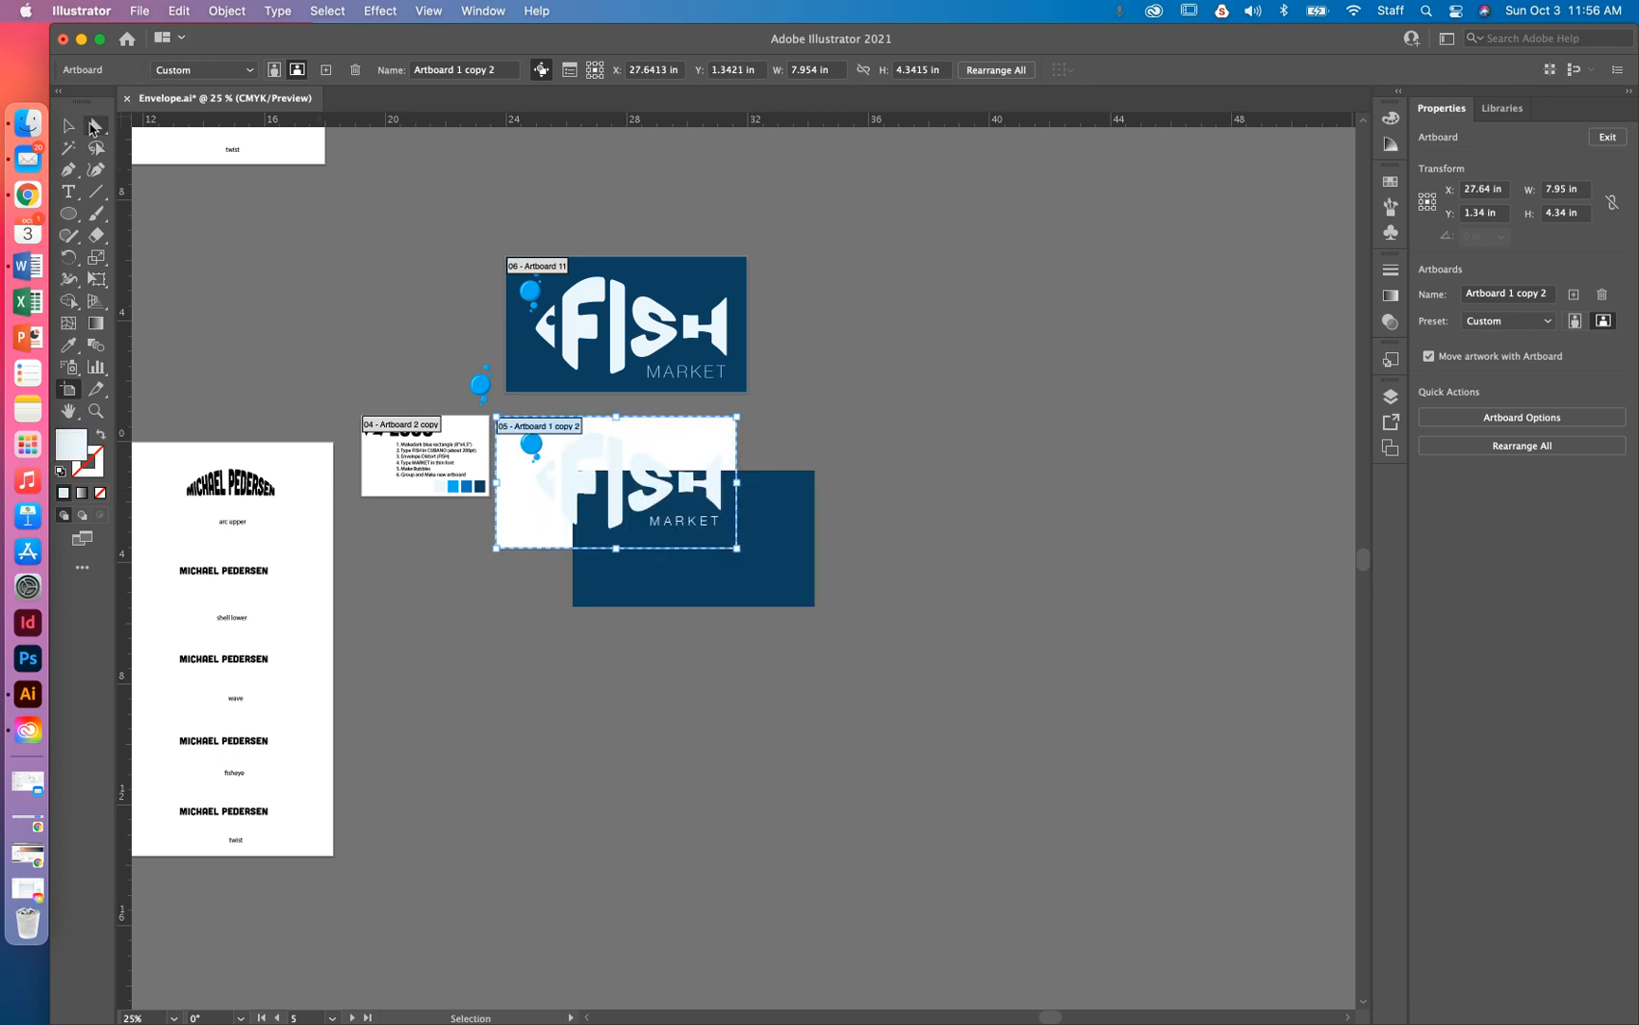
key("super+z")
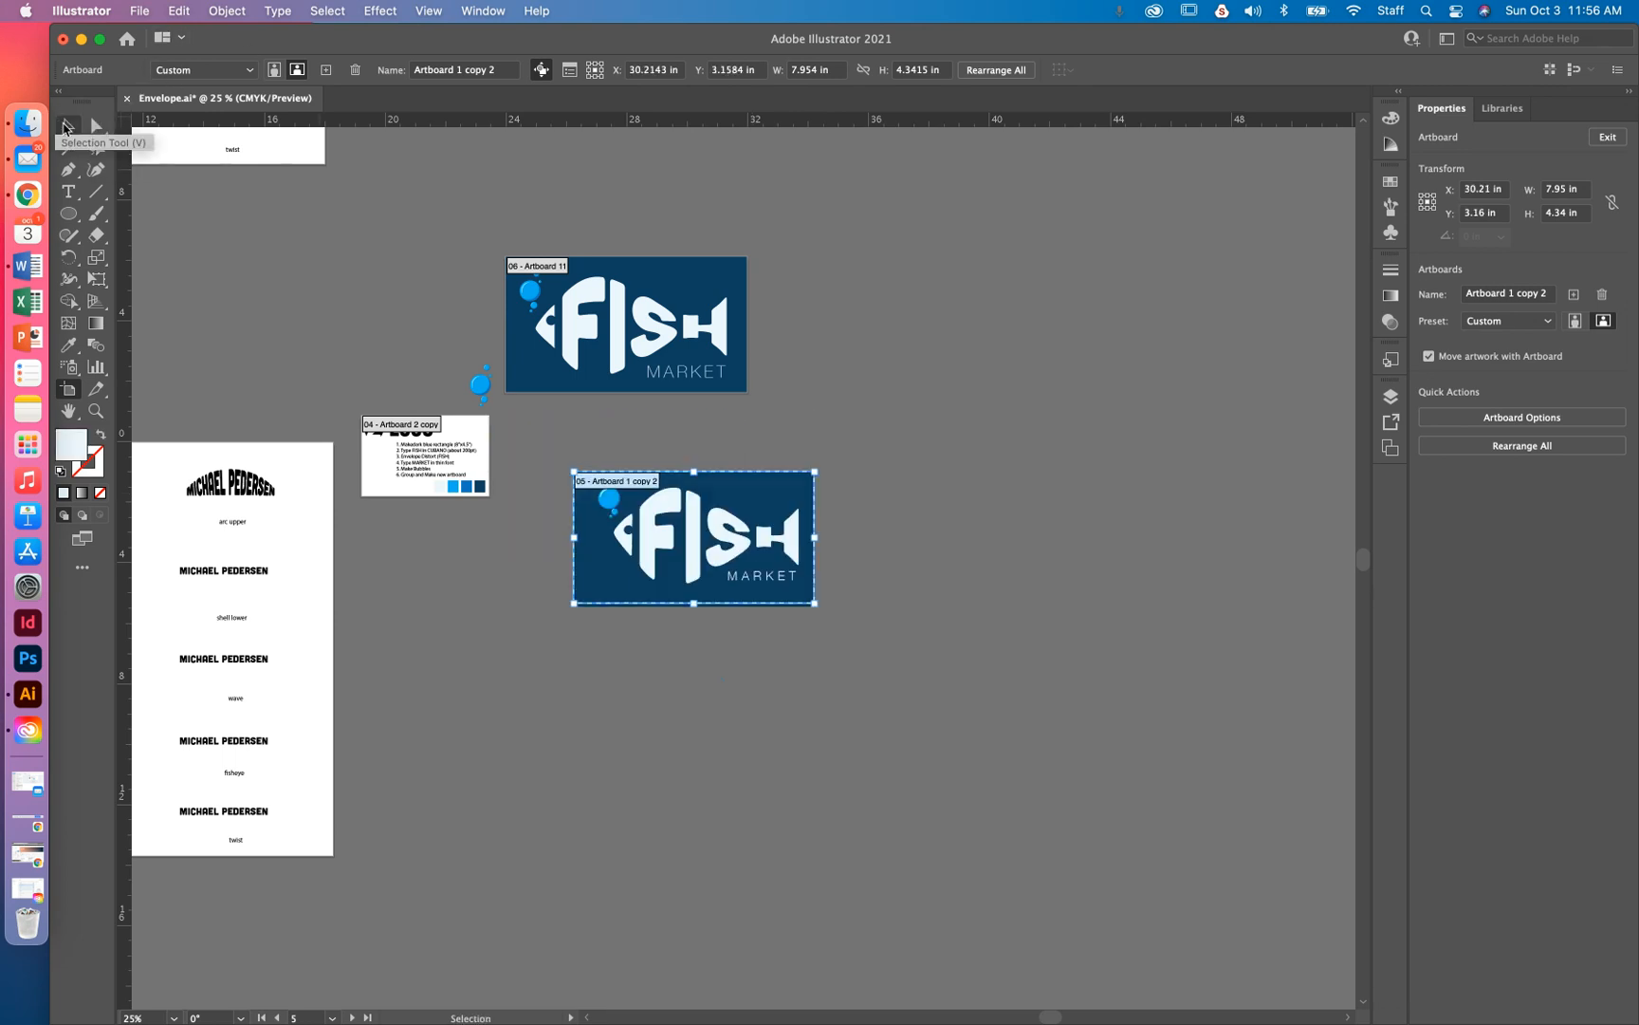
left_click(66, 126)
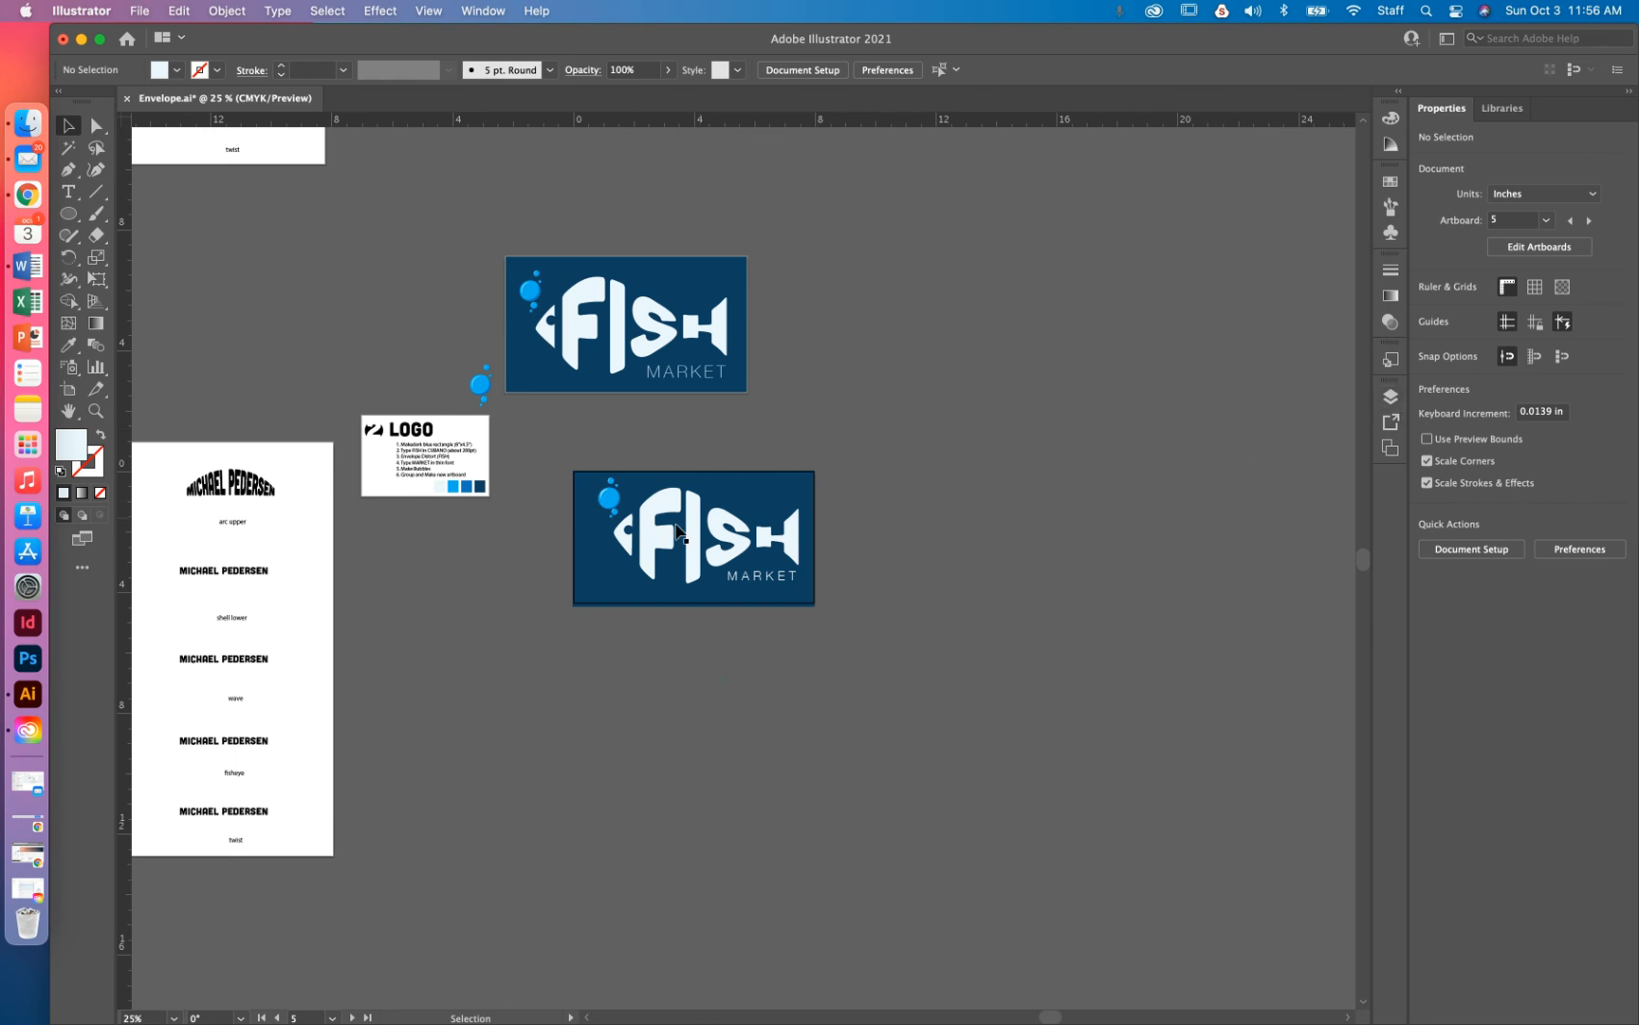
Pan the canvas to show the envelope warp style samples beside the logo
key("space")
left_click_drag(319, 211, 693, 761)
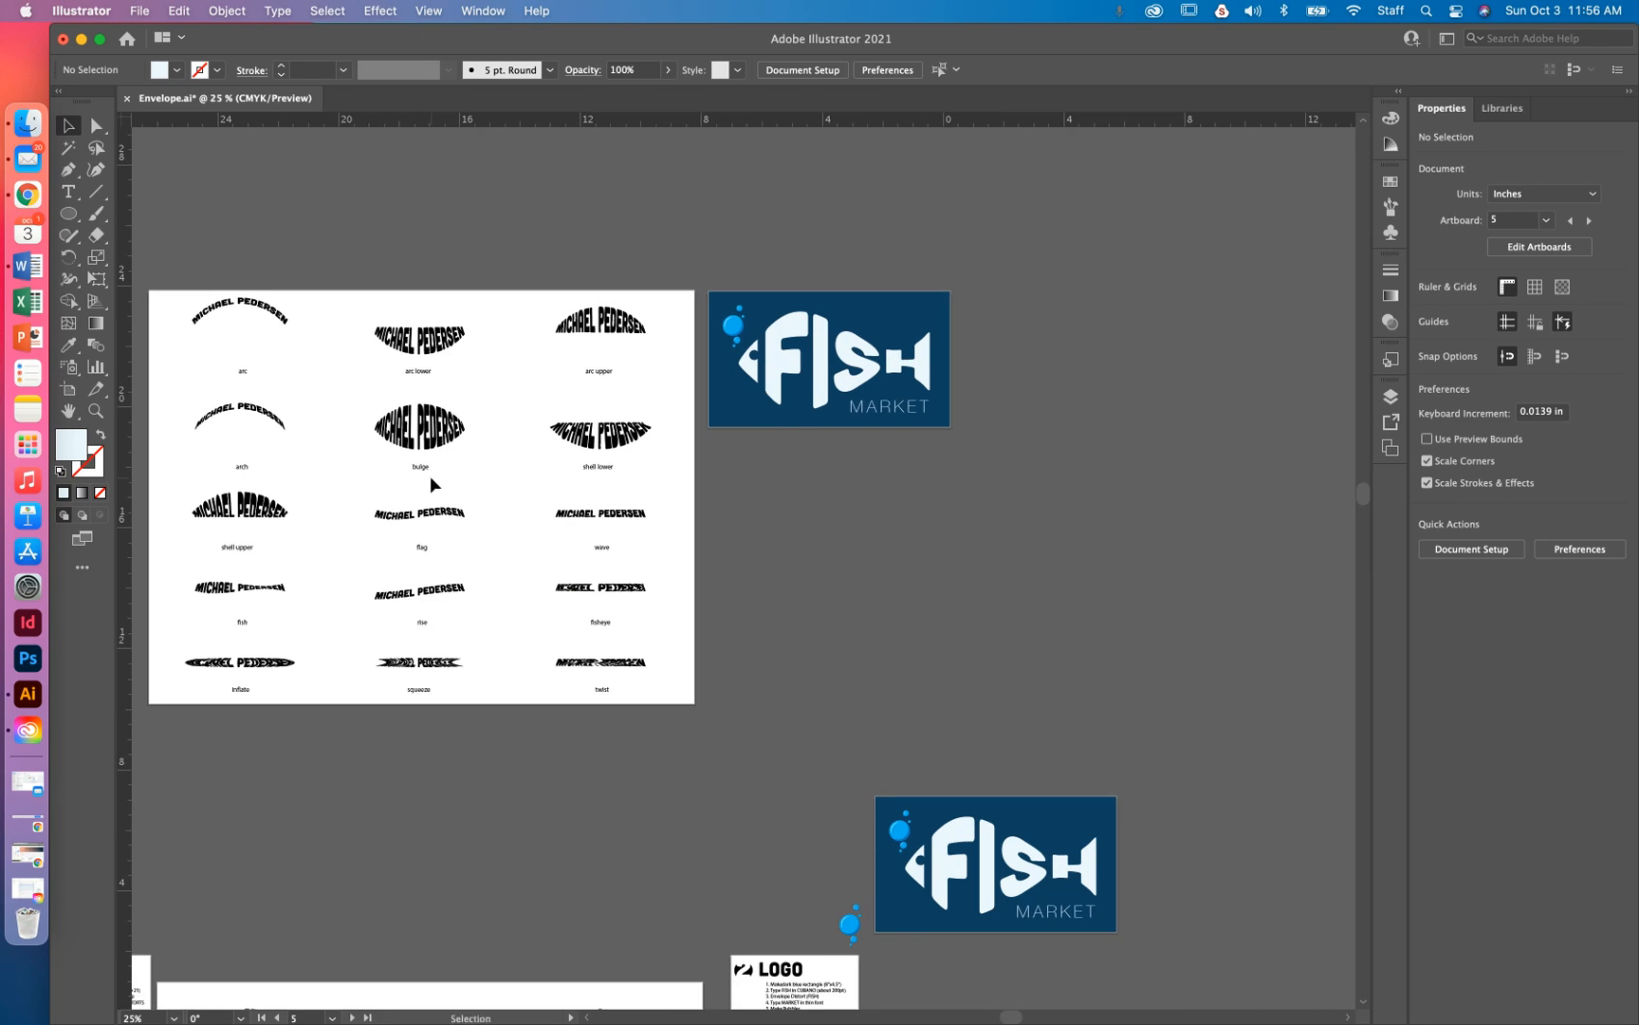